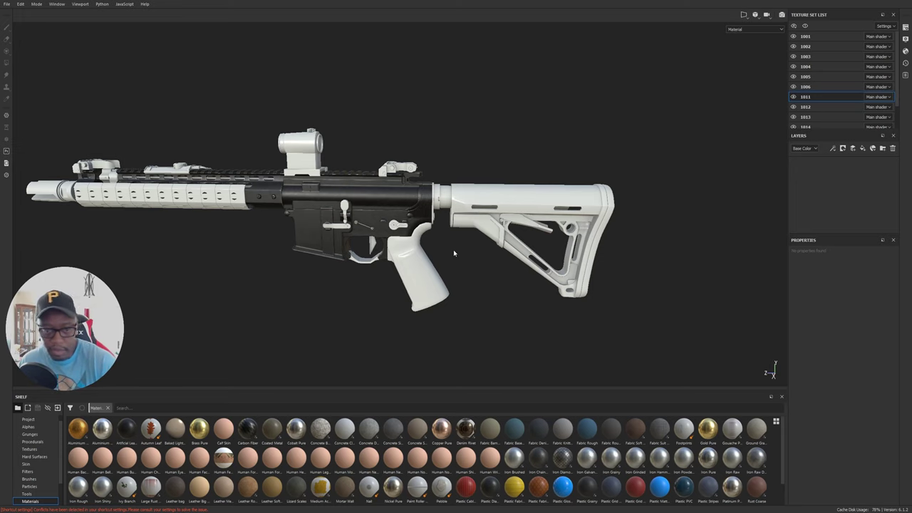
- Examine the rifle model from both sides, including the receiver, grip, handguard and buttstock
{"action": "middle_click_drag", "start_coordinate": [453, 253], "coordinate": [610, 265]}
{"action": "left_click_drag", "start_coordinate": [589, 253], "coordinate": [545, 253], "text": "alt"}
{"action": "left_click_drag", "start_coordinate": [446, 248], "coordinate": [614, 224], "text": "alt"}
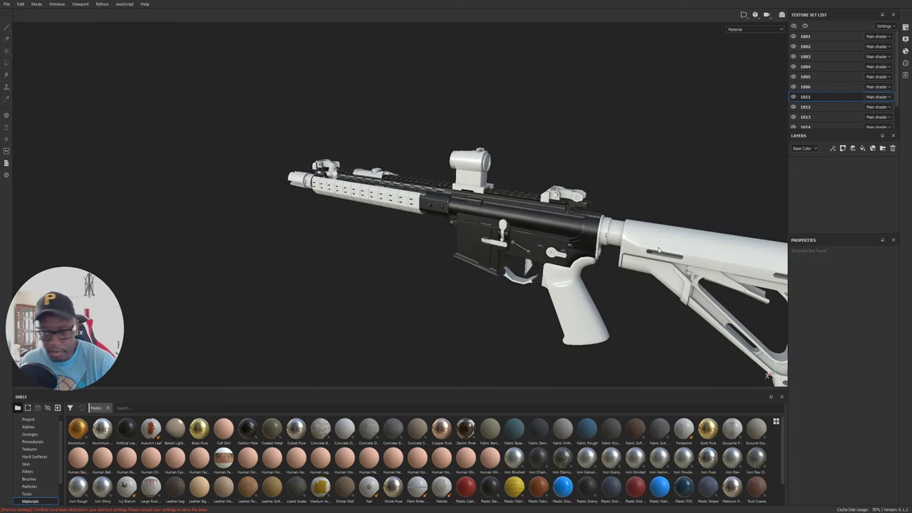
{"action": "mouse_move", "coordinate": [659, 251]}
{"action": "left_mouse_down", "text": "alt"}
{"action": "mouse_move", "coordinate": [302, 198]}
{"action": "mouse_move", "coordinate": [507, 173]}
{"action": "mouse_move", "coordinate": [495, 197]}
{"action": "mouse_move", "coordinate": [514, 226]}
{"action": "left_mouse_up", "text": "alt"}
{"action": "middle_click_drag", "start_coordinate": [749, 200], "coordinate": [485, 200], "text": "alt"}
{"action": "left_click_drag", "start_coordinate": [484, 200], "coordinate": [605, 202], "text": "alt"}
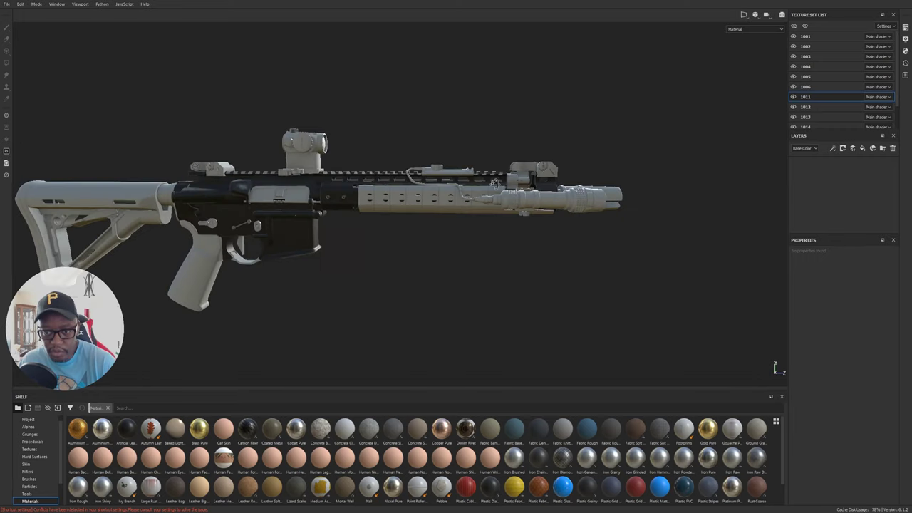
{"action": "middle_click_drag", "start_coordinate": [606, 203], "coordinate": [752, 214], "text": "alt"}
{"action": "right_click_drag", "start_coordinate": [752, 214], "coordinate": [866, 284], "text": "alt"}
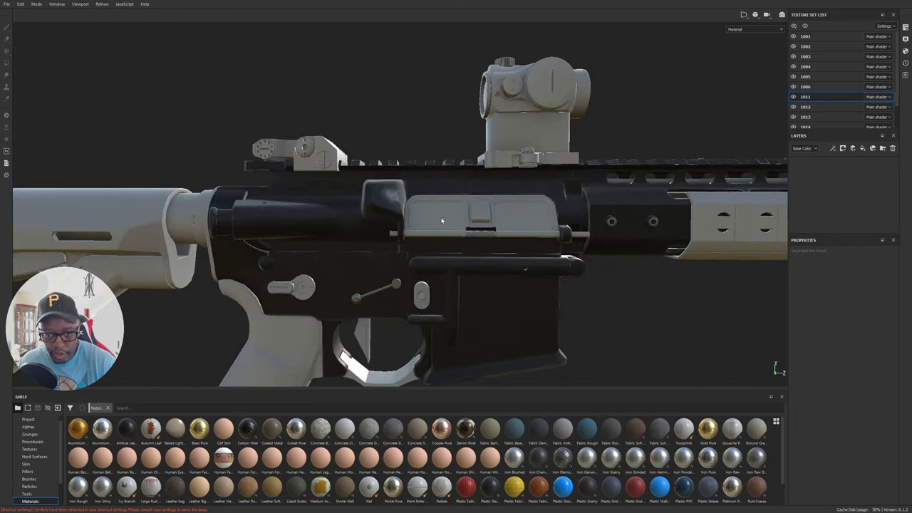
{"action": "mouse_move", "coordinate": [442, 220]}
{"action": "left_mouse_down", "text": "alt"}
{"action": "mouse_move", "coordinate": [553, 165]}
{"action": "mouse_move", "coordinate": [603, 179]}
{"action": "mouse_move", "coordinate": [361, 206]}
{"action": "mouse_move", "coordinate": [462, 249]}
{"action": "left_mouse_up", "text": "alt"}
{"action": "mouse_move", "coordinate": [246, 209]}
{"action": "left_mouse_down", "text": "alt"}
{"action": "mouse_move", "coordinate": [427, 213]}
{"action": "mouse_move", "coordinate": [610, 204]}
{"action": "mouse_move", "coordinate": [290, 171]}
{"action": "mouse_move", "coordinate": [230, 235]}
{"action": "left_mouse_up", "text": "alt"}
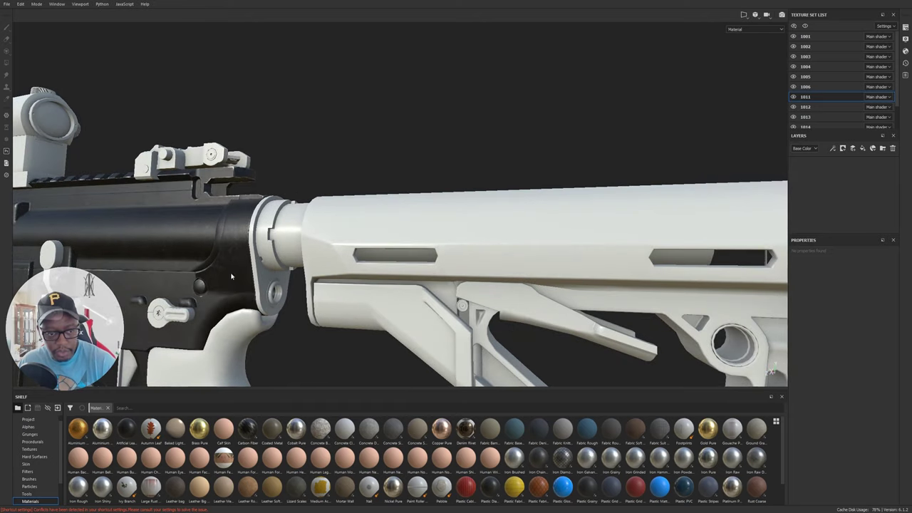
{"action": "middle_click_drag", "start_coordinate": [219, 269], "coordinate": [376, 247], "text": "alt"}
{"action": "right_click_drag", "start_coordinate": [376, 247], "coordinate": [285, 242], "text": "alt"}
{"action": "left_click_drag", "start_coordinate": [285, 242], "coordinate": [183, 227], "text": "alt"}
{"action": "mouse_move", "coordinate": [363, 247]}
{"action": "left_mouse_down", "text": "alt"}
{"action": "mouse_move", "coordinate": [289, 208]}
{"action": "mouse_move", "coordinate": [381, 245]}
{"action": "left_mouse_up", "text": "alt"}
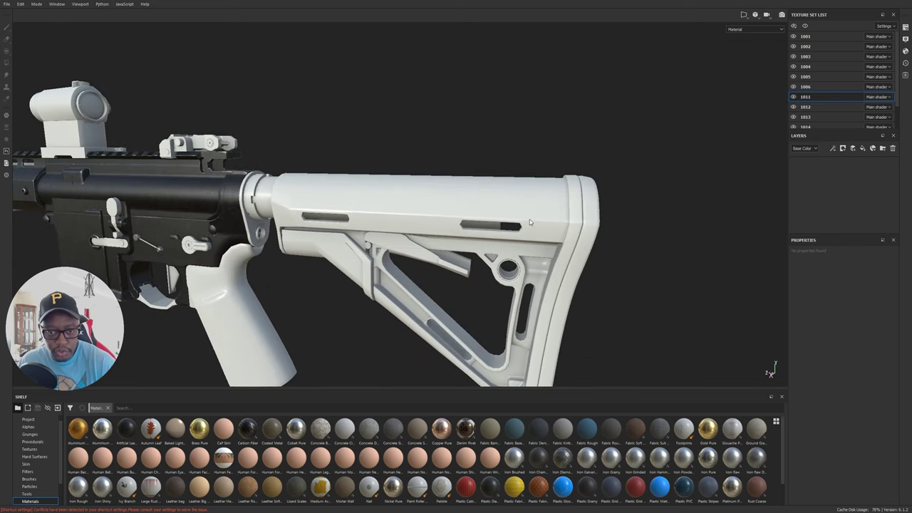
{"action": "left_click_drag", "start_coordinate": [413, 196], "coordinate": [348, 191], "text": "alt"}
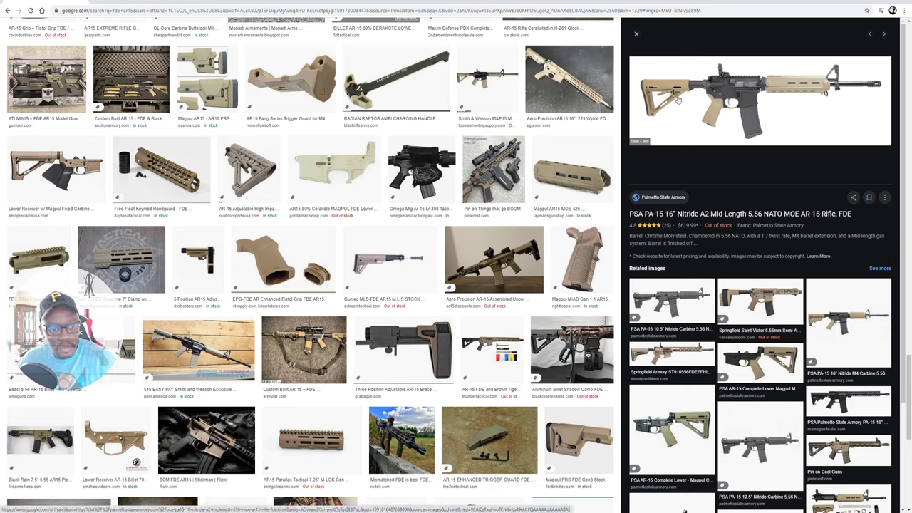
- In the browser's image results for "fde ar15", preview several two-tone and full FDE rifles as colour references
{"action": "left_click", "coordinate": [672, 307]}
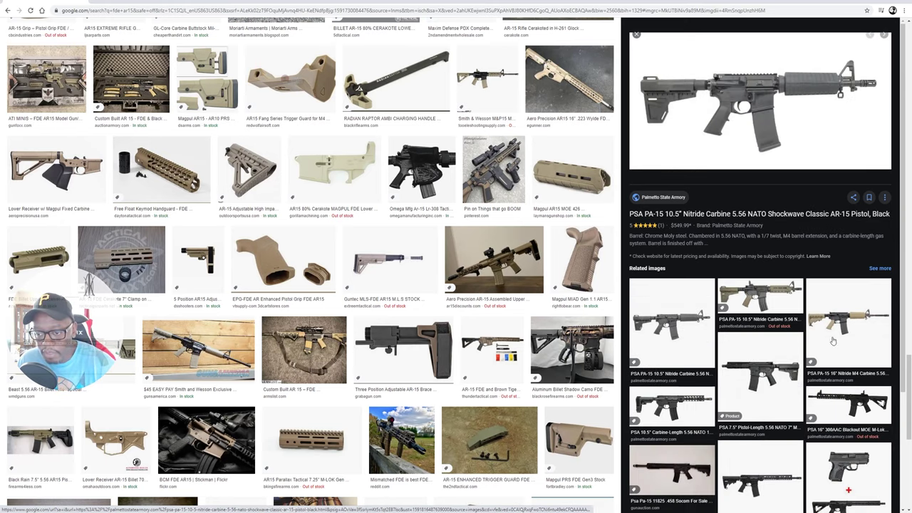
{"action": "left_click", "coordinate": [852, 328]}
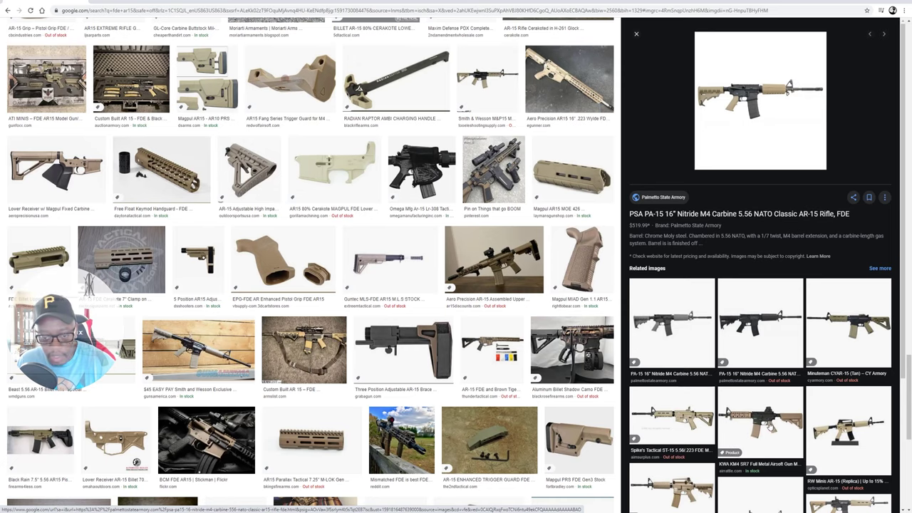
{"action": "scroll", "coordinate": [763, 425], "scroll_direction": "down", "scroll_amount": 2}
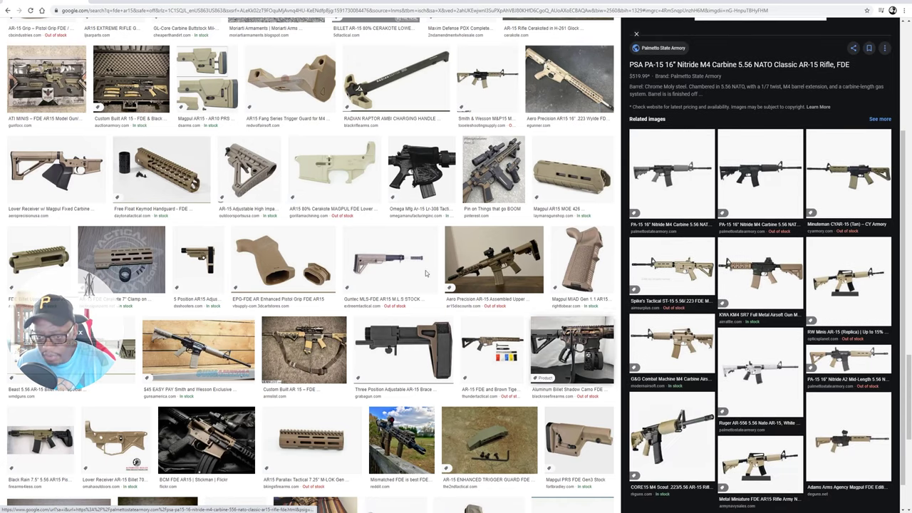
{"action": "scroll", "coordinate": [426, 273], "scroll_direction": "down", "scroll_amount": 10}
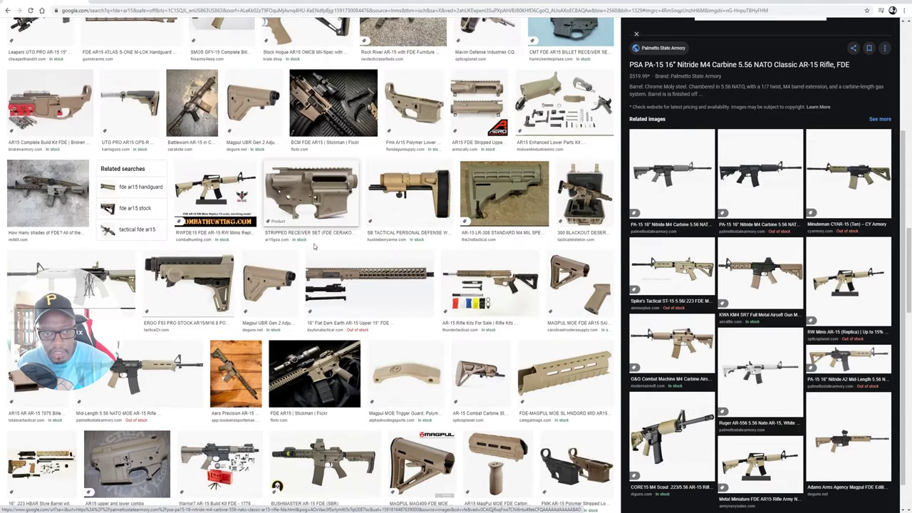
{"action": "scroll", "coordinate": [313, 246], "scroll_direction": "up", "scroll_amount": 6}
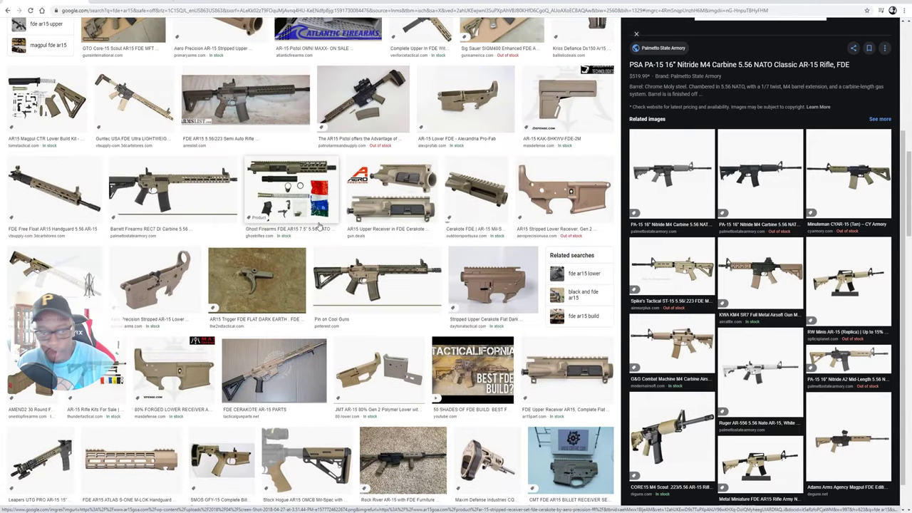
{"action": "scroll", "coordinate": [320, 227], "scroll_direction": "up", "scroll_amount": 5}
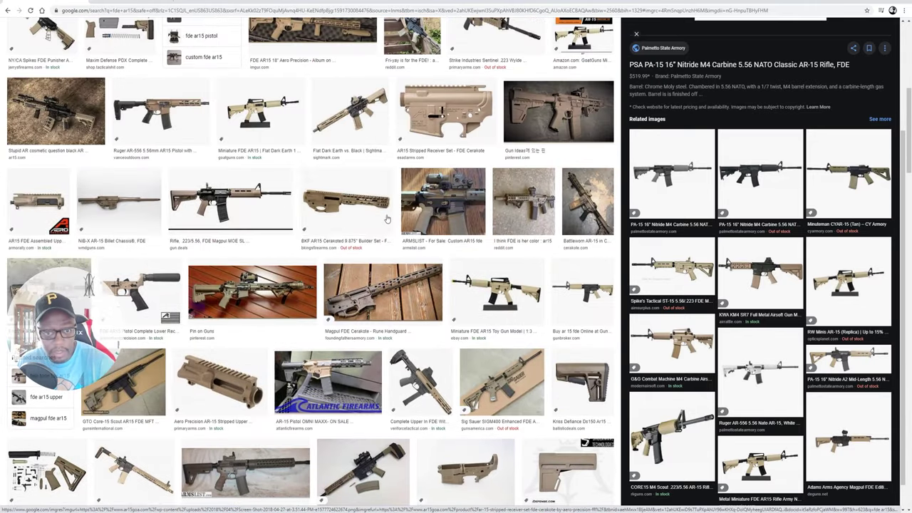
{"action": "left_click", "coordinate": [387, 219]}
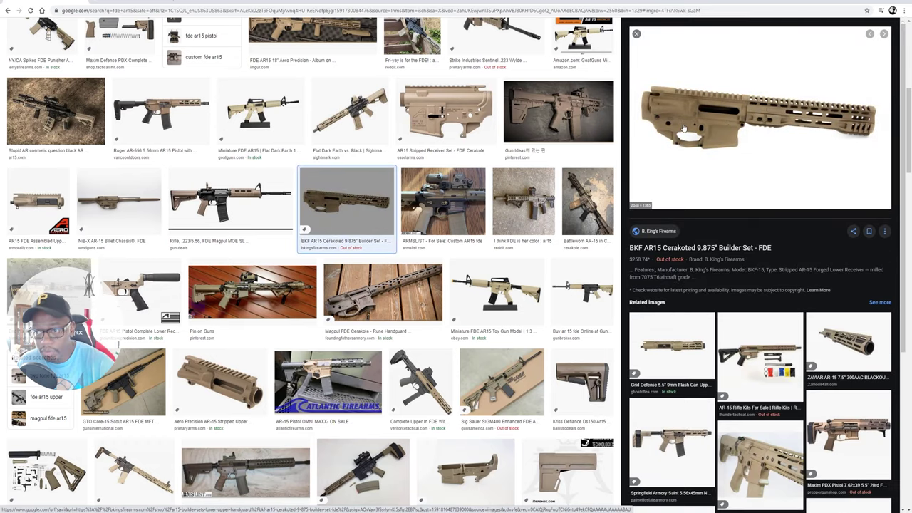
{"action": "left_click", "coordinate": [603, 116]}
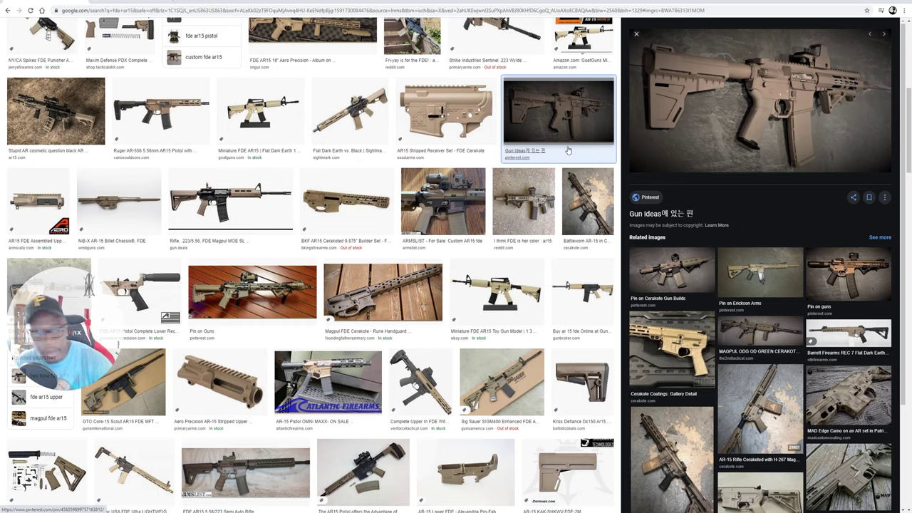
{"action": "scroll", "coordinate": [328, 196], "scroll_direction": "up", "scroll_amount": 10}
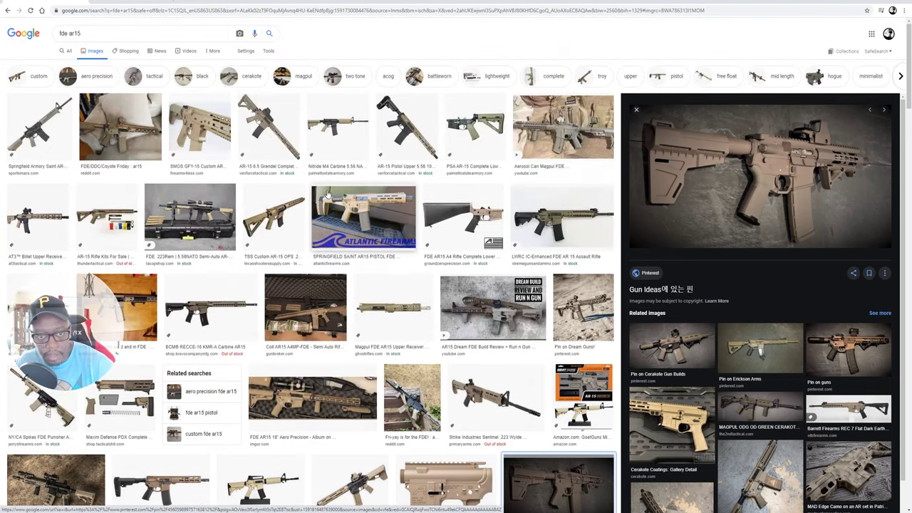
{"action": "left_click", "coordinate": [407, 126]}
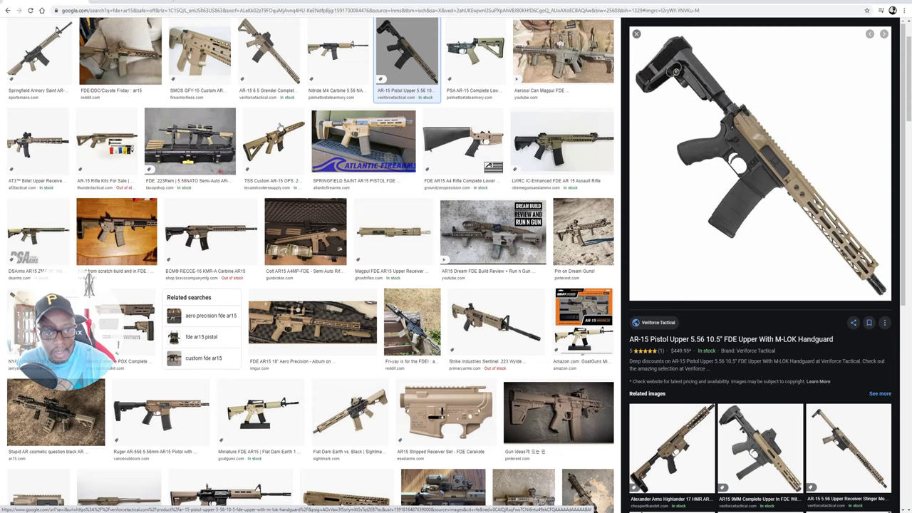
{"action": "scroll", "coordinate": [708, 168], "scroll_direction": "down", "scroll_amount": 1}
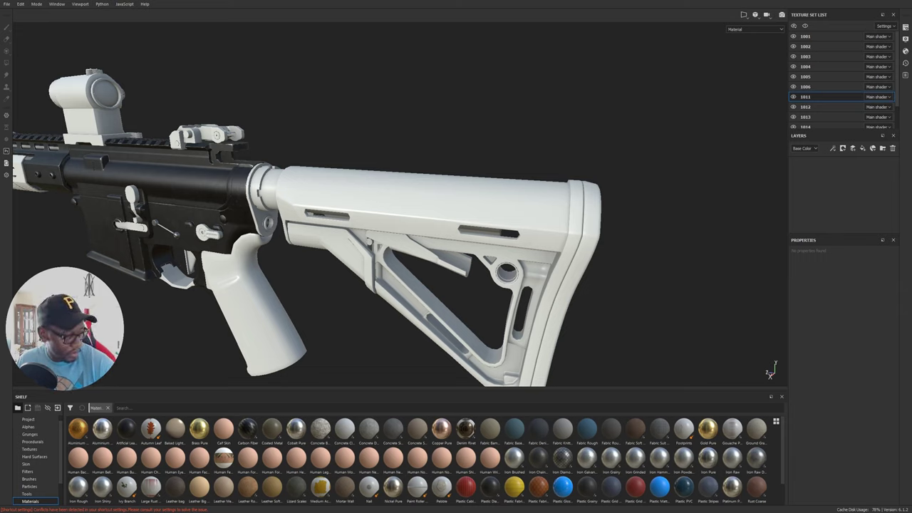
- Consult the color-hex page for #877348 to read its colour space values, and return to Substance Painter
{"action": "left_click_drag", "start_coordinate": [0, 2], "coordinate": [390, 25]}
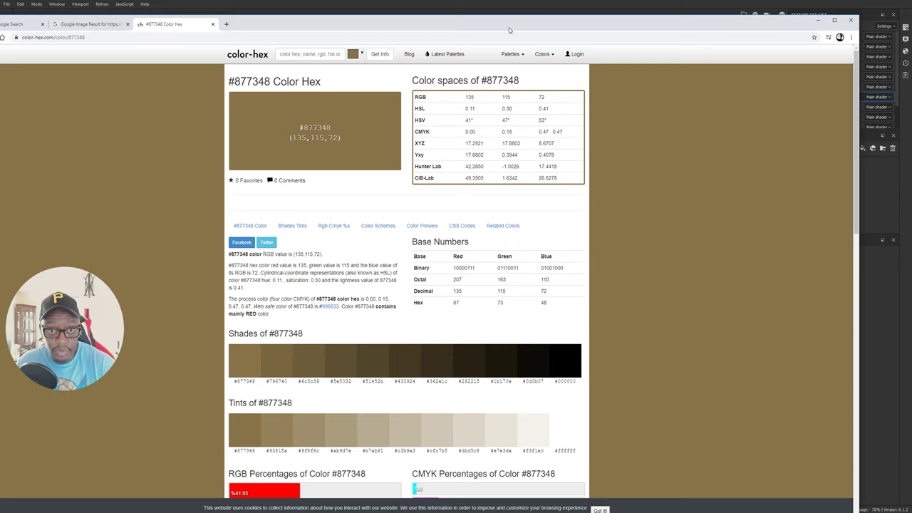
{"action": "mouse_move", "coordinate": [576, 28]}
{"action": "left_mouse_down"}
{"action": "mouse_move", "coordinate": [0, 37]}
{"action": "mouse_move", "coordinate": [0, 29]}
{"action": "left_mouse_up"}
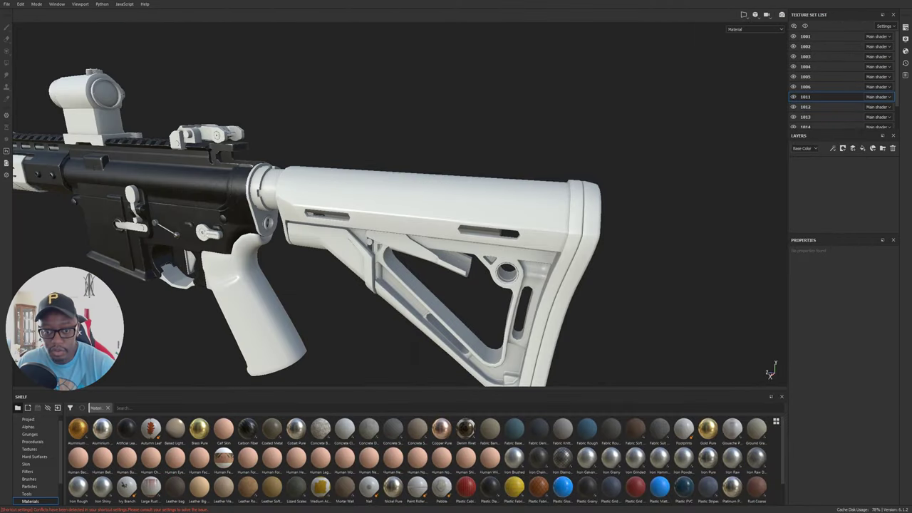
- Toggle the visibility of texture set 1011 to check which part of the rifle it covers
{"action": "left_click", "coordinate": [794, 97]}
{"action": "left_click", "coordinate": [794, 97]}
{"action": "left_click", "coordinate": [794, 97]}
{"action": "left_click", "coordinate": [793, 97]}
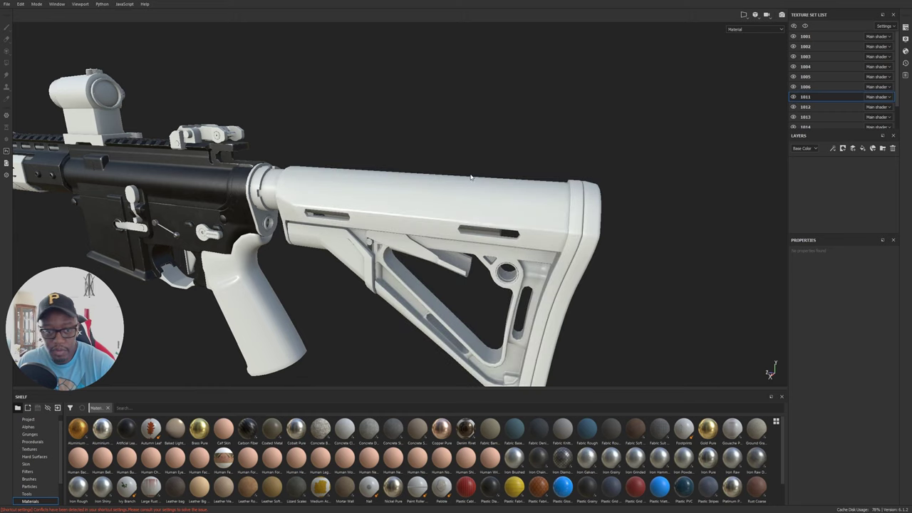
- Add a fill layer to texture set 1011 for the buttstock
{"action": "left_click_drag", "start_coordinate": [476, 217], "coordinate": [497, 157], "text": "alt"}
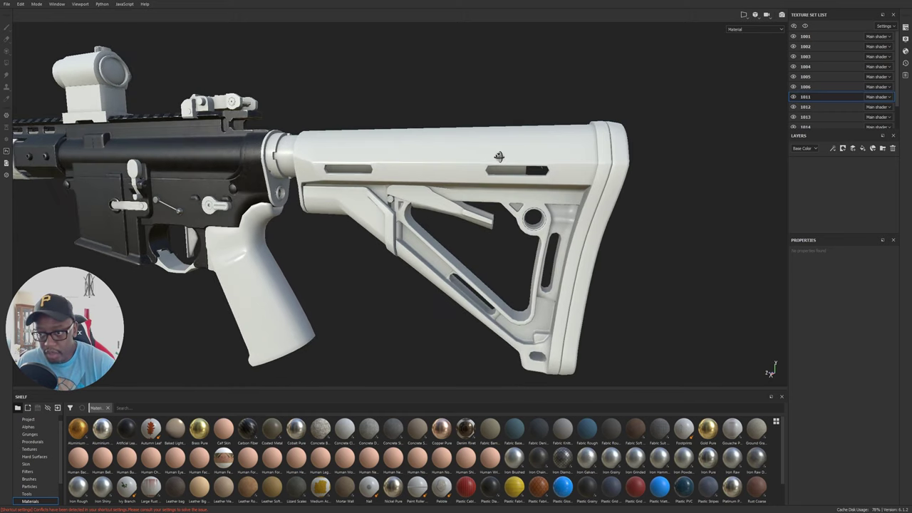
{"action": "left_click", "coordinate": [862, 148]}
{"action": "left_click", "coordinate": [869, 165]}
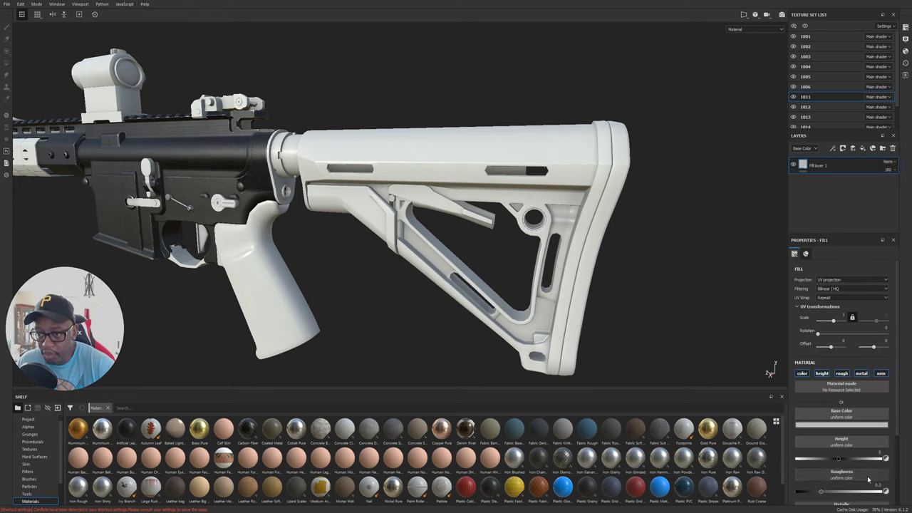
- Reduce the Substance Painter window from full screen so the whole base colour picker fits on the desktop
{"action": "left_click", "coordinate": [849, 426]}
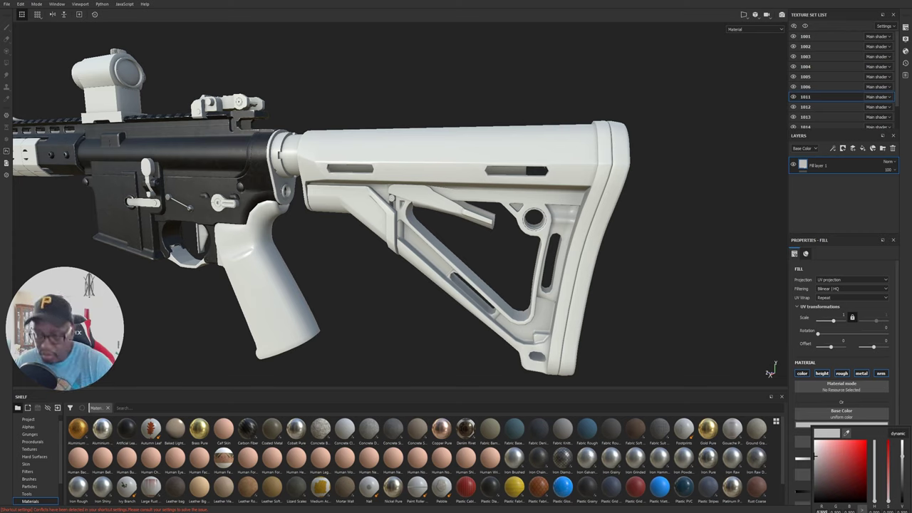
{"action": "left_click", "coordinate": [824, 13]}
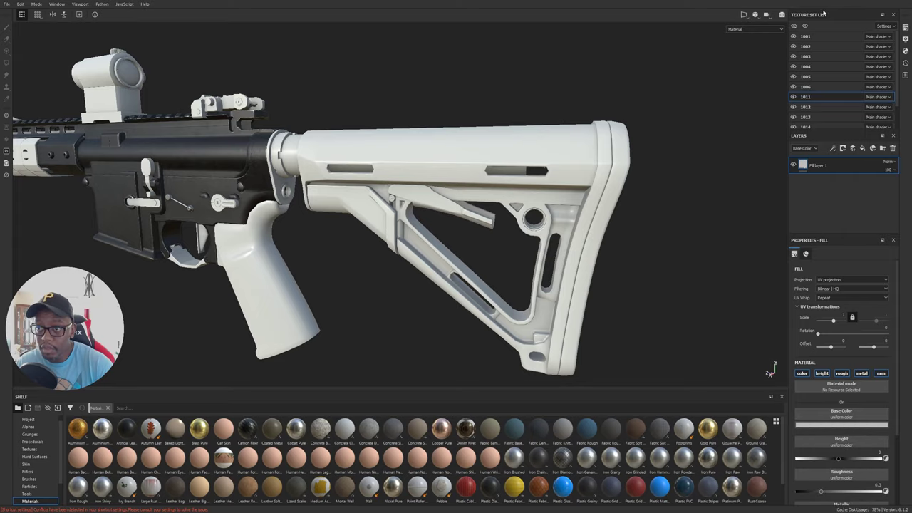
{"action": "mouse_move", "coordinate": [821, 2]}
{"action": "left_mouse_down"}
{"action": "mouse_move", "coordinate": [817, 20]}
{"action": "mouse_move", "coordinate": [697, 16]}
{"action": "left_mouse_up"}
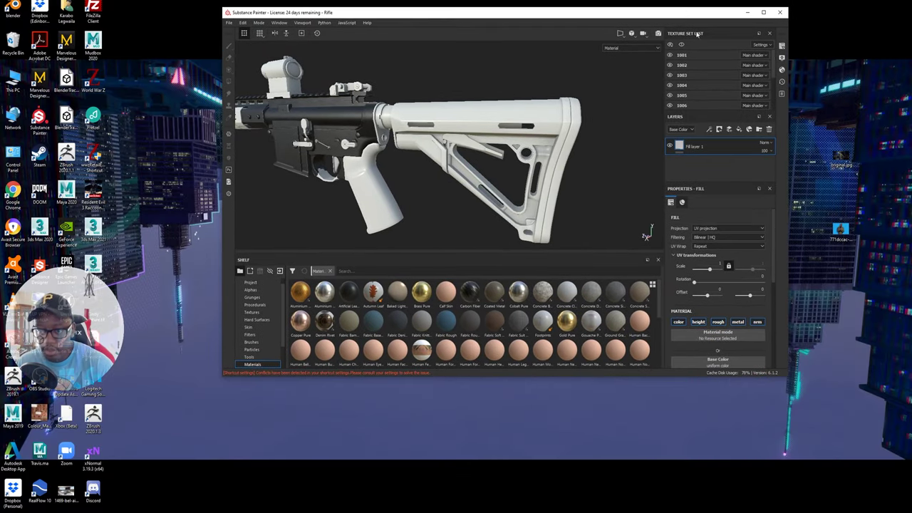
- Set the fill layer's base colour to hue 0.110, saturation 0.300 and value 0.410, and close the colour picker
{"action": "scroll", "coordinate": [738, 286], "scroll_direction": "down", "scroll_amount": 3}
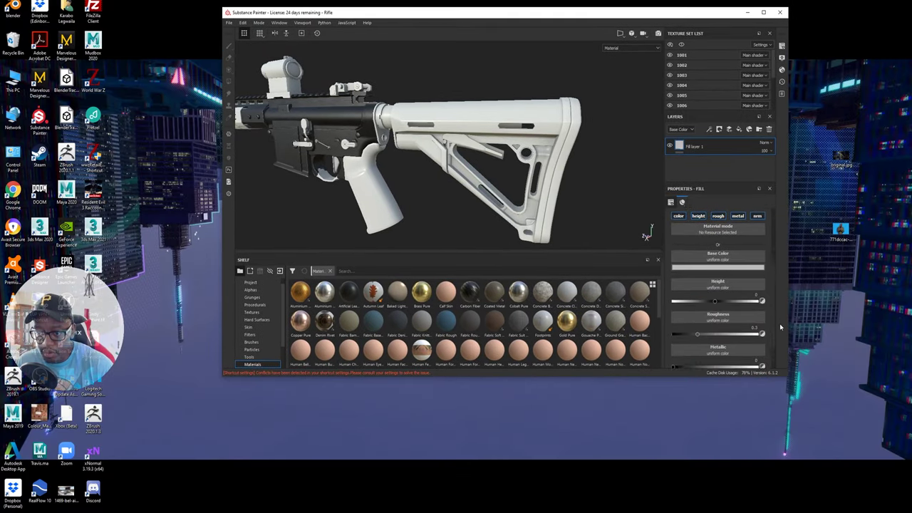
{"action": "left_click", "coordinate": [719, 278]}
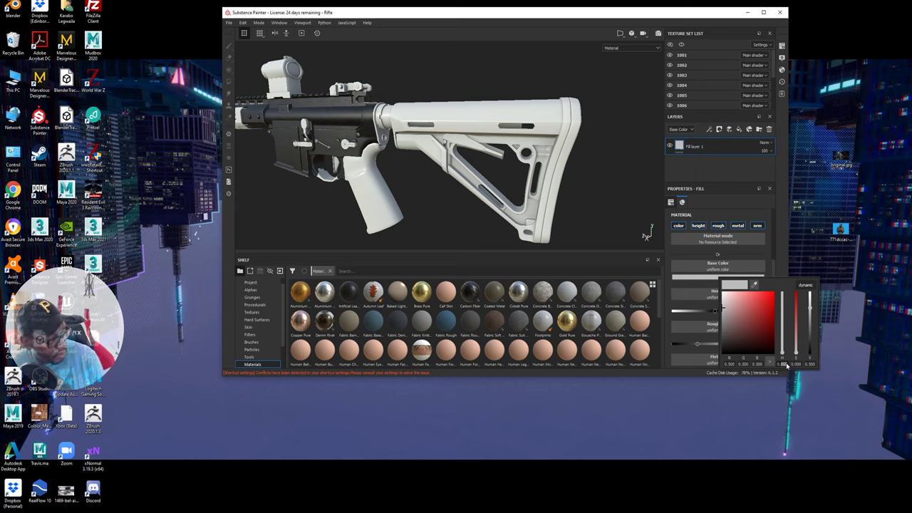
{"action": "type", "text": "0"}
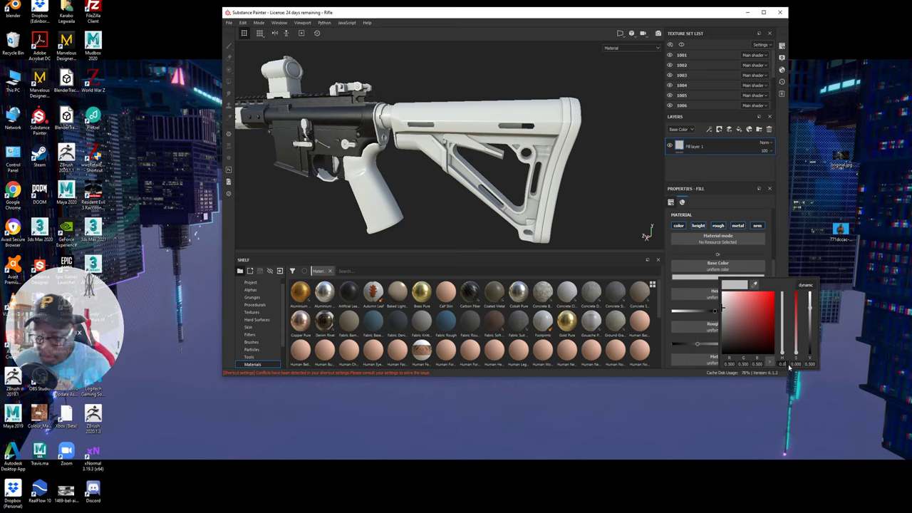
{"action": "type", "text": "11"}
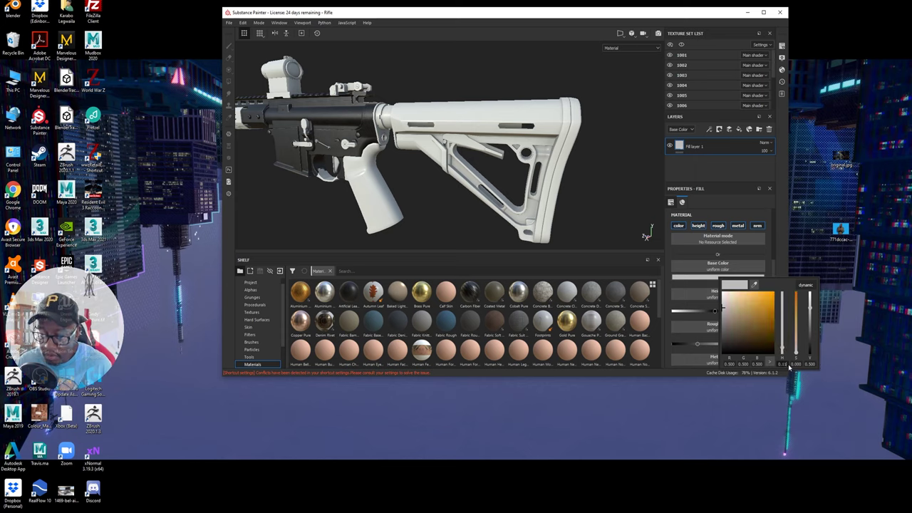
{"action": "key", "text": "Return"}
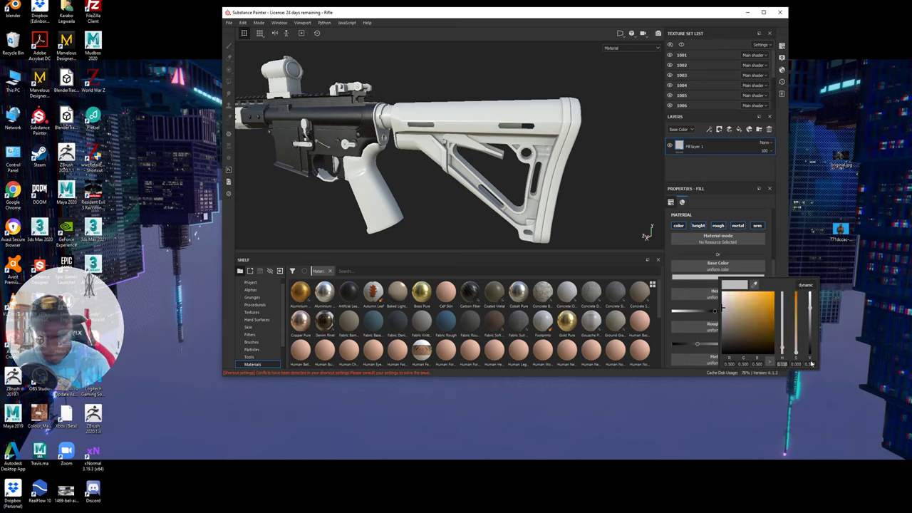
{"action": "left_click_drag", "start_coordinate": [794, 364], "coordinate": [802, 366]}
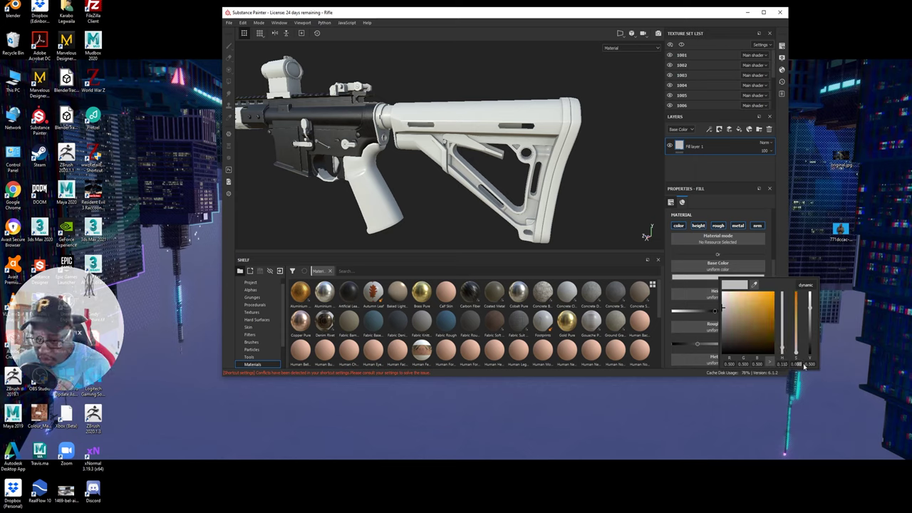
{"action": "type", "text": "0.300"}
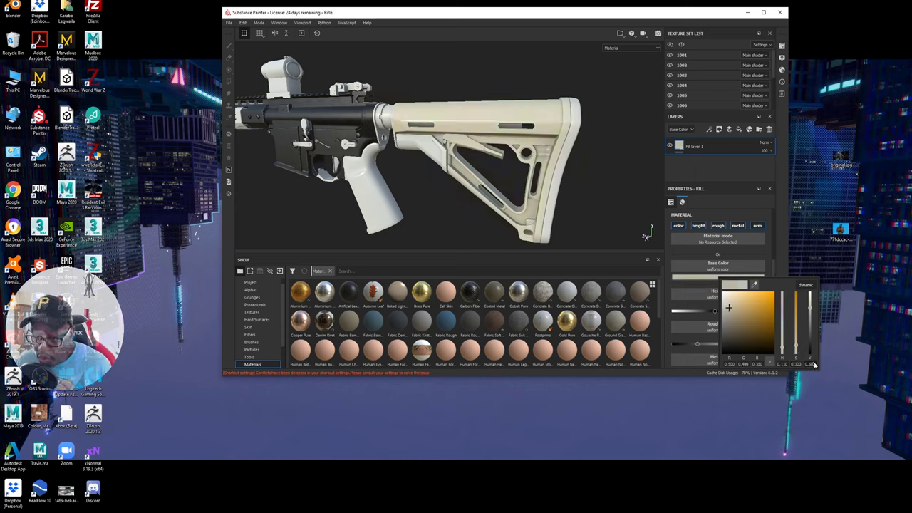
{"action": "type", "text": "410"}
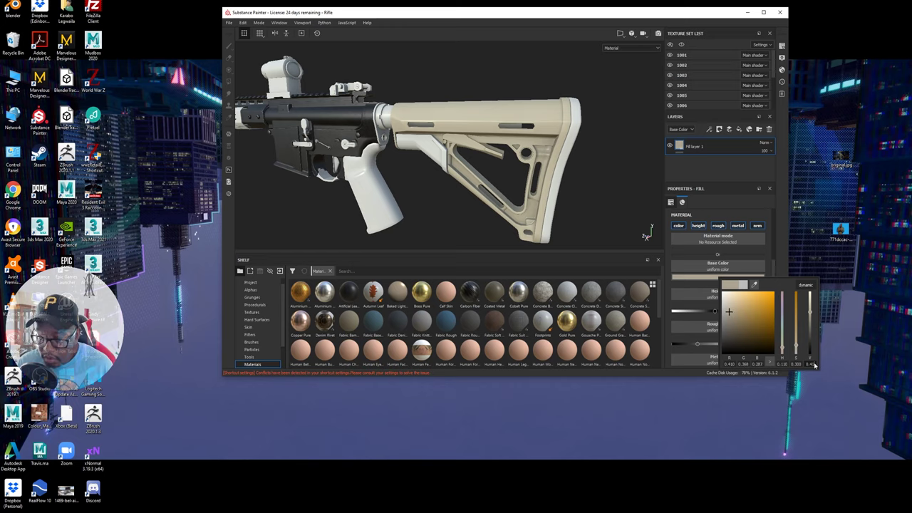
{"action": "key", "text": "Return"}
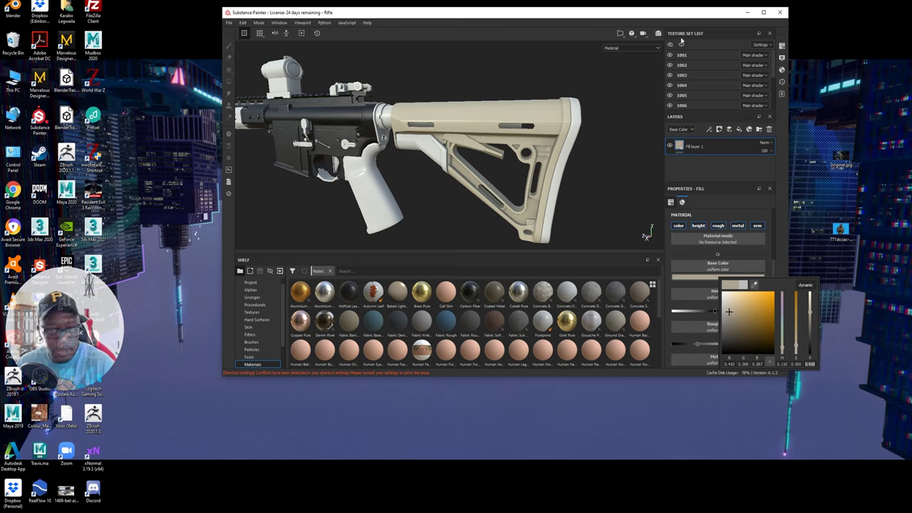
{"action": "left_click", "coordinate": [772, 16]}
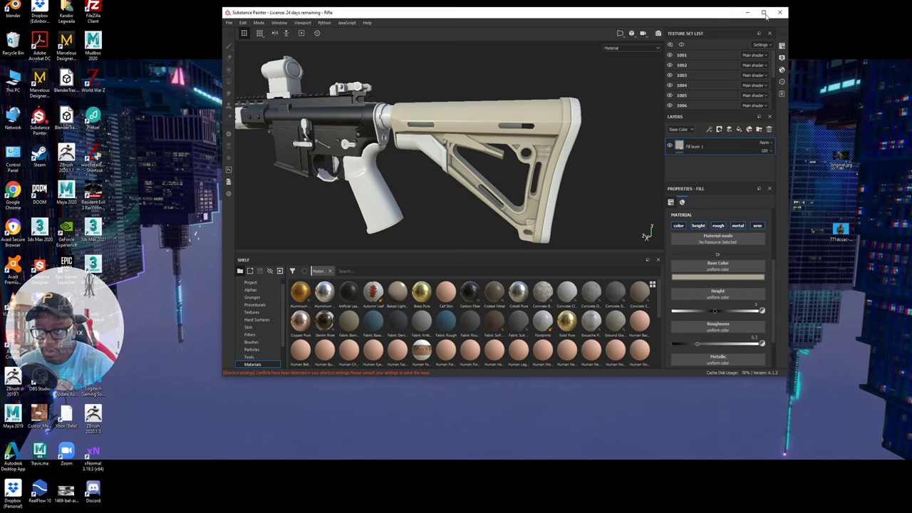
- Return the Substance Painter window to full screen to work on the buttstock
{"action": "left_click", "coordinate": [764, 14]}
{"action": "mouse_move", "coordinate": [652, 212]}
{"action": "left_mouse_down", "text": "alt"}
{"action": "mouse_move", "coordinate": [668, 219]}
{"action": "mouse_move", "coordinate": [563, 271]}
{"action": "mouse_move", "coordinate": [703, 197]}
{"action": "mouse_move", "coordinate": [637, 187]}
{"action": "mouse_move", "coordinate": [345, 221]}
{"action": "mouse_move", "coordinate": [122, 213]}
{"action": "mouse_move", "coordinate": [709, 202]}
{"action": "left_mouse_up", "text": "alt"}
{"action": "middle_click_drag", "start_coordinate": [497, 208], "coordinate": [510, 204], "text": "alt"}
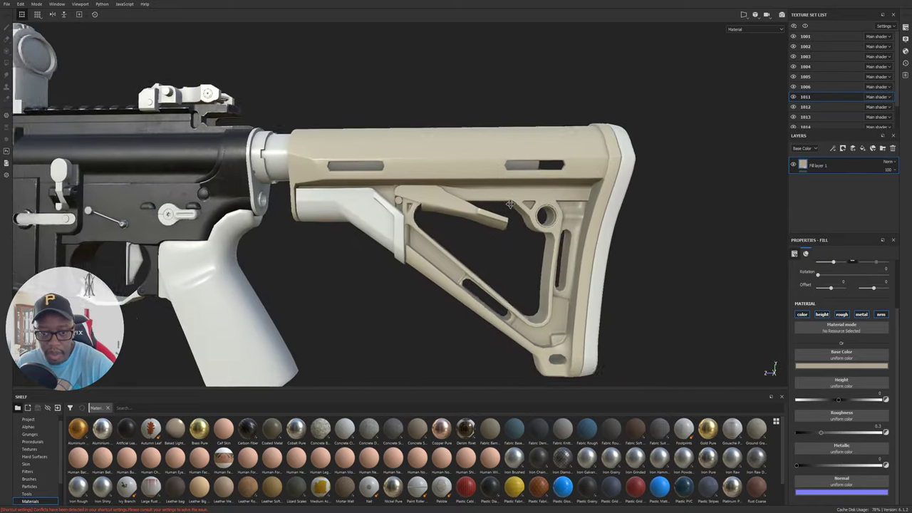
{"action": "left_click_drag", "start_coordinate": [510, 205], "coordinate": [541, 193], "text": "alt"}
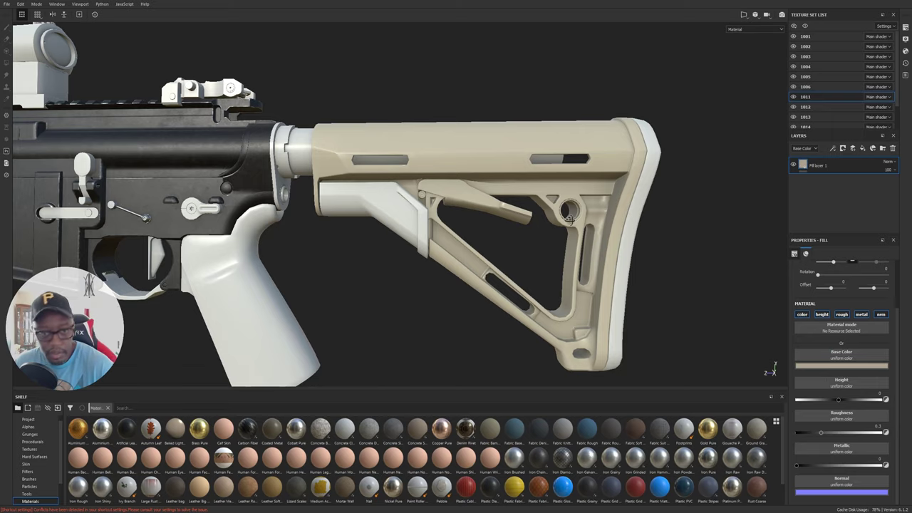
{"action": "left_click_drag", "start_coordinate": [571, 220], "coordinate": [538, 221], "text": "alt"}
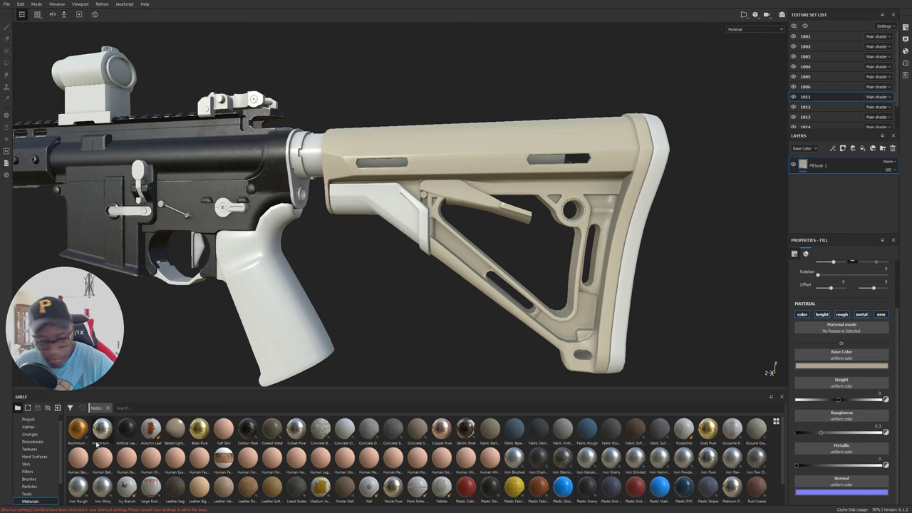
- Add the Plastic Grainy material to texture set 1011's layer stack and delete Fill layer 1
{"action": "scroll", "coordinate": [36, 457], "scroll_direction": "down", "scroll_amount": 3}
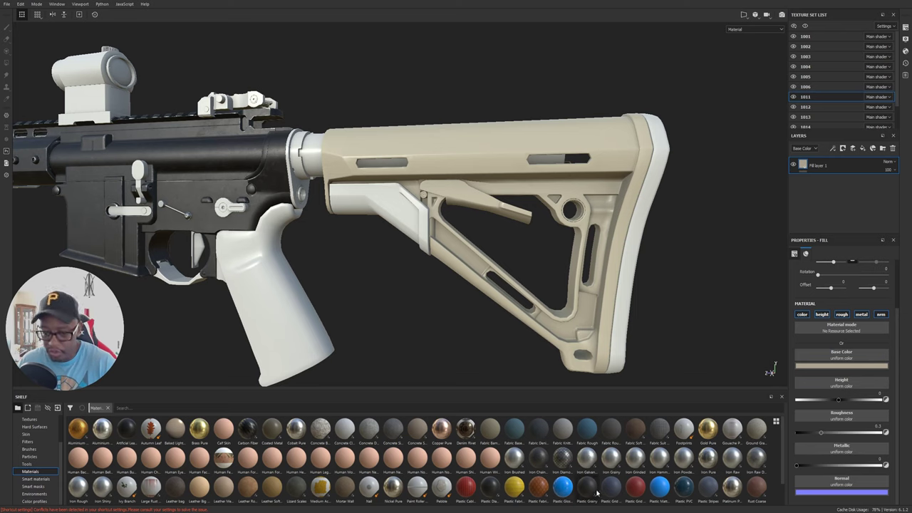
{"action": "left_click_drag", "start_coordinate": [587, 487], "coordinate": [848, 167]}
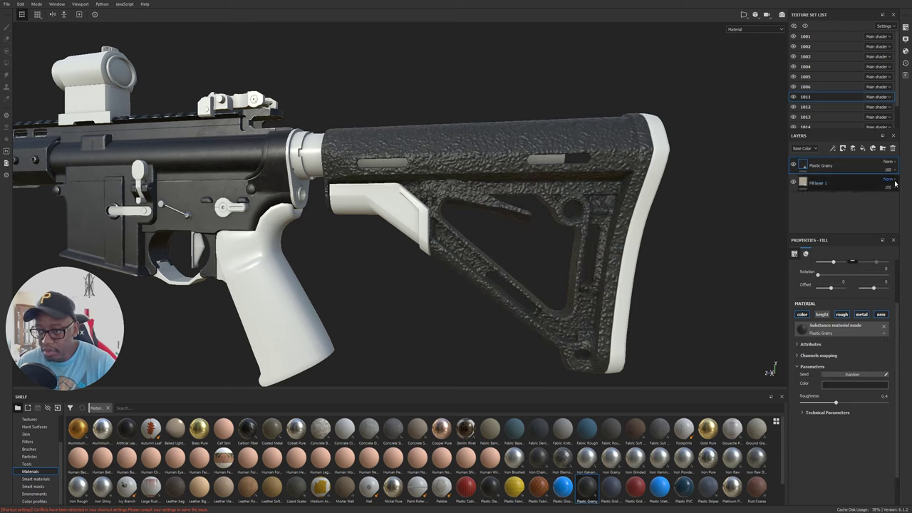
{"action": "left_click", "coordinate": [855, 187]}
{"action": "key", "text": "Delete"}
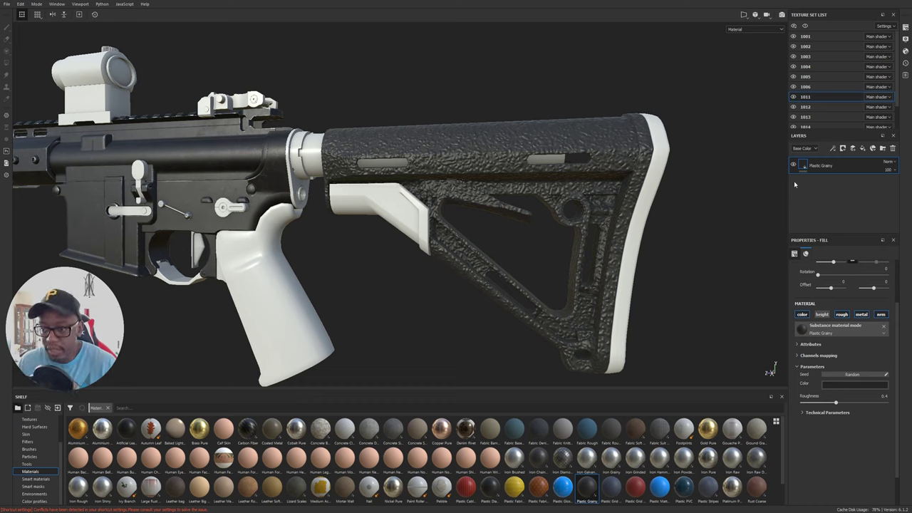
- Set the Plastic Grainy layer's UV scale to 10 for a finer grain on the buttstock
{"action": "scroll", "coordinate": [847, 265], "scroll_direction": "up", "scroll_amount": 2}
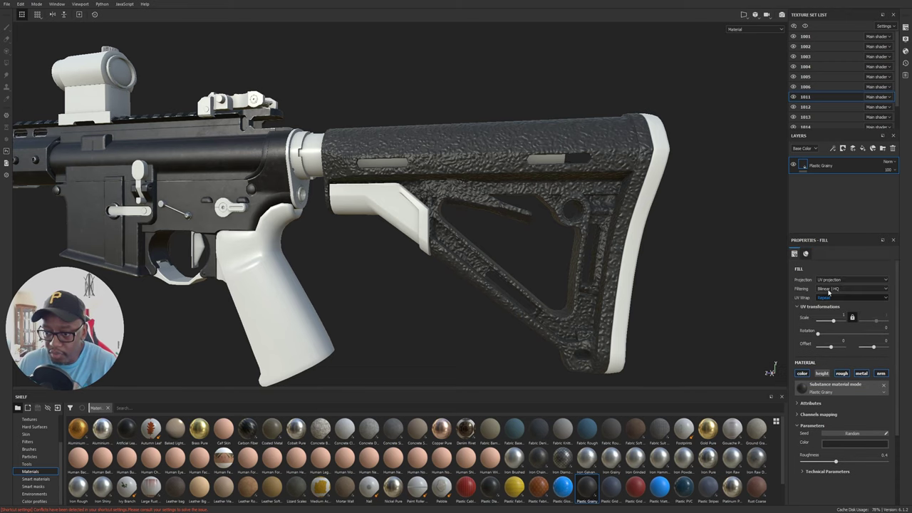
{"action": "left_click_drag", "start_coordinate": [836, 323], "coordinate": [837, 323]}
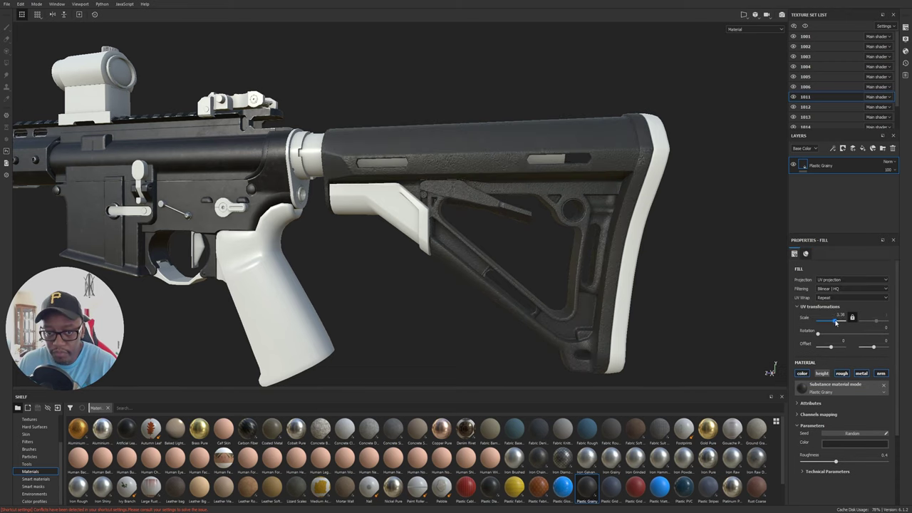
{"action": "right_click_drag", "start_coordinate": [548, 200], "coordinate": [899, 278], "text": "alt"}
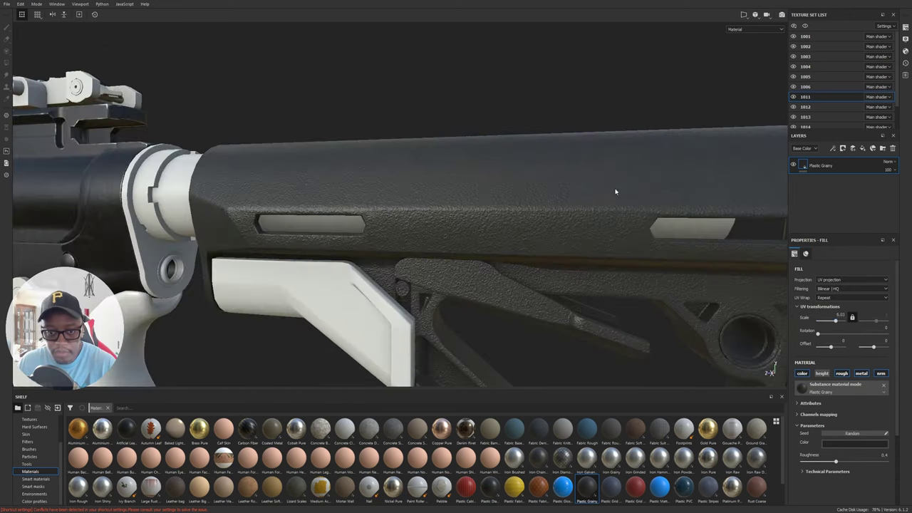
{"action": "right_click_drag", "start_coordinate": [615, 192], "coordinate": [896, 229], "text": "alt"}
{"action": "left_click_drag", "start_coordinate": [741, 224], "coordinate": [573, 163], "text": "alt"}
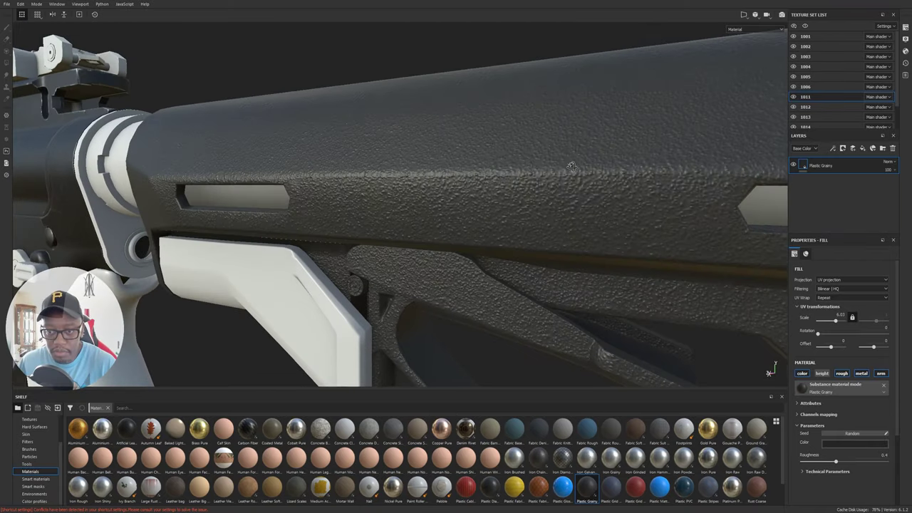
{"action": "left_click_drag", "start_coordinate": [836, 322], "coordinate": [838, 324]}
{"action": "left_click", "coordinate": [840, 315]}
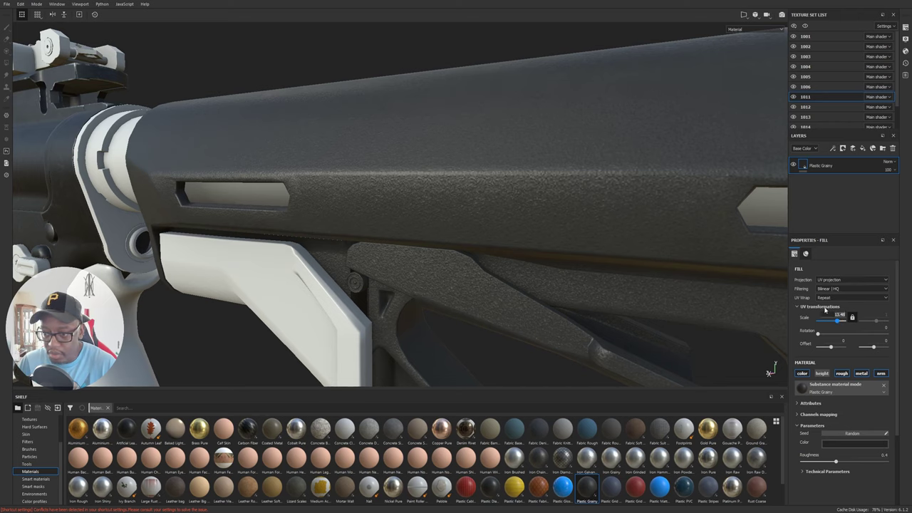
{"action": "type", "text": "10"}
{"action": "key", "text": "Return"}
- Set the Plastic Grainy material's roughness to 0.44 and check the reflections on the buttstock
{"action": "scroll", "coordinate": [719, 202], "scroll_direction": "down", "scroll_amount": 4}
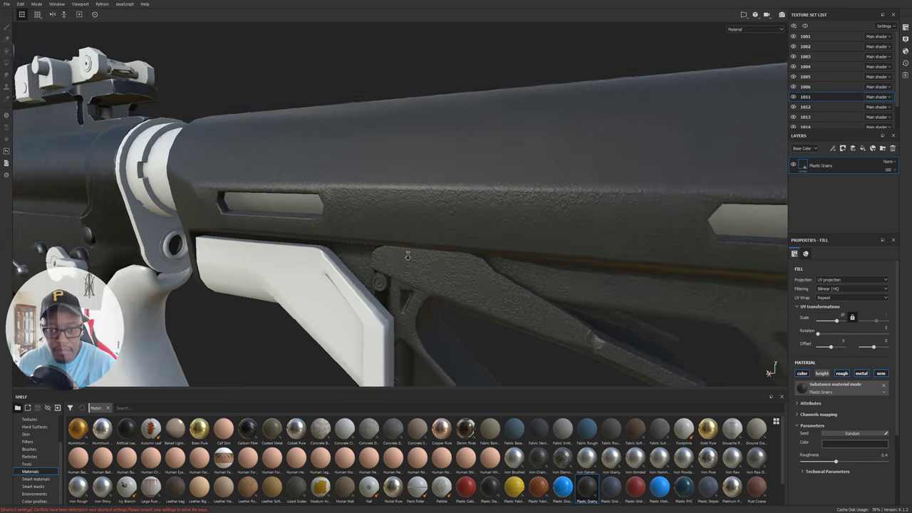
{"action": "left_click_drag", "start_coordinate": [342, 203], "coordinate": [385, 229], "text": "alt"}
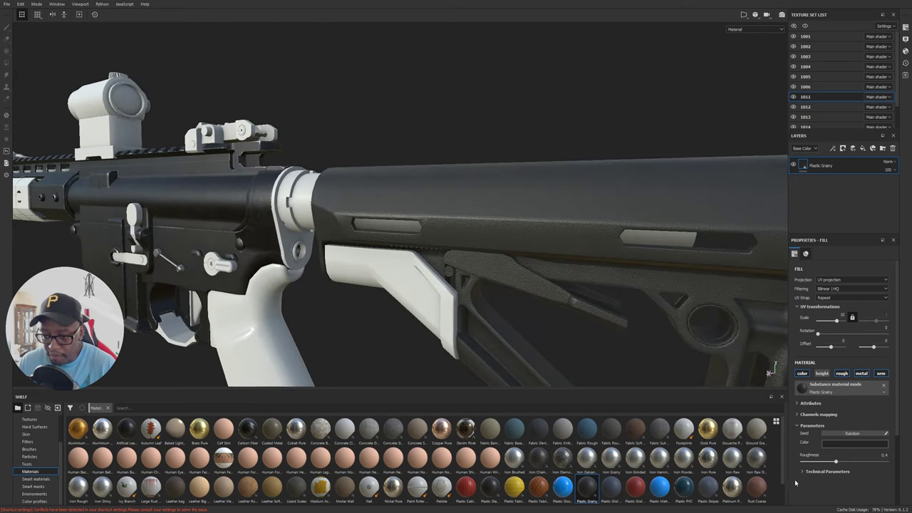
{"action": "left_click_drag", "start_coordinate": [837, 462], "coordinate": [840, 463]}
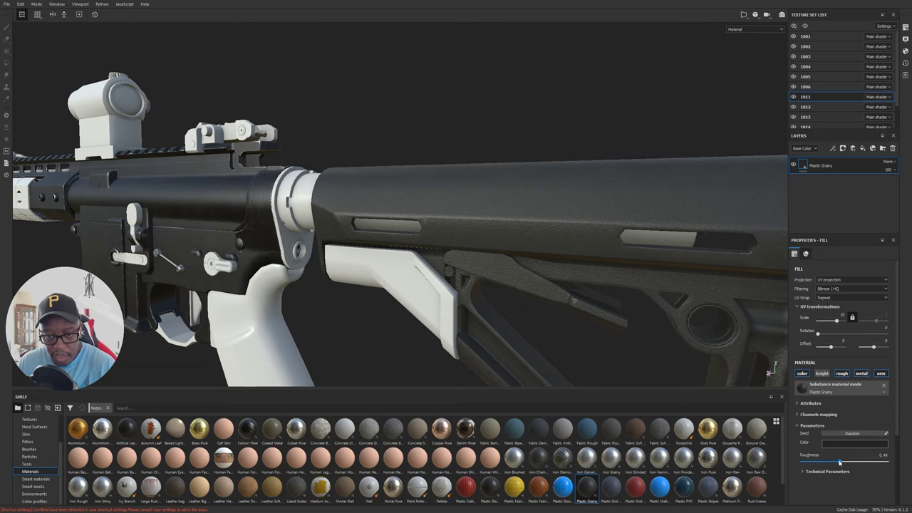
{"action": "left_click_drag", "start_coordinate": [593, 256], "coordinate": [421, 258], "text": "alt"}
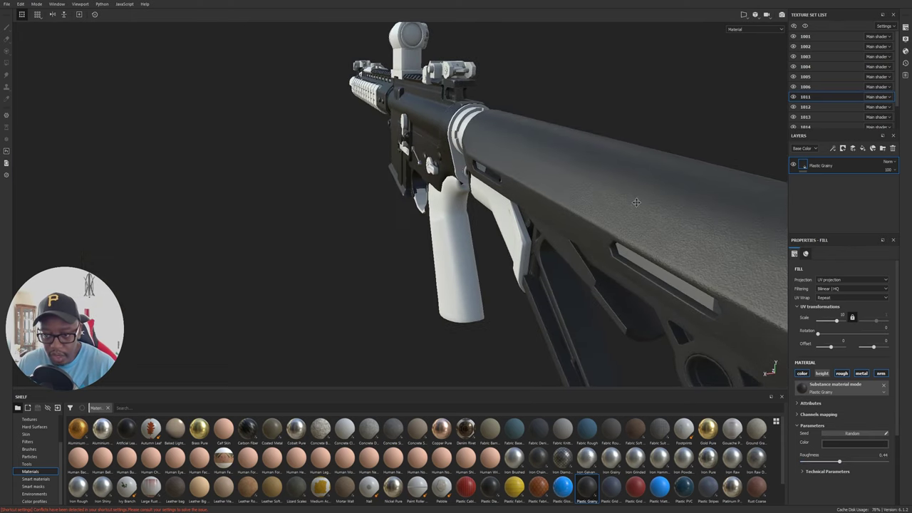
{"action": "left_click_drag", "start_coordinate": [636, 202], "coordinate": [690, 170], "text": "alt"}
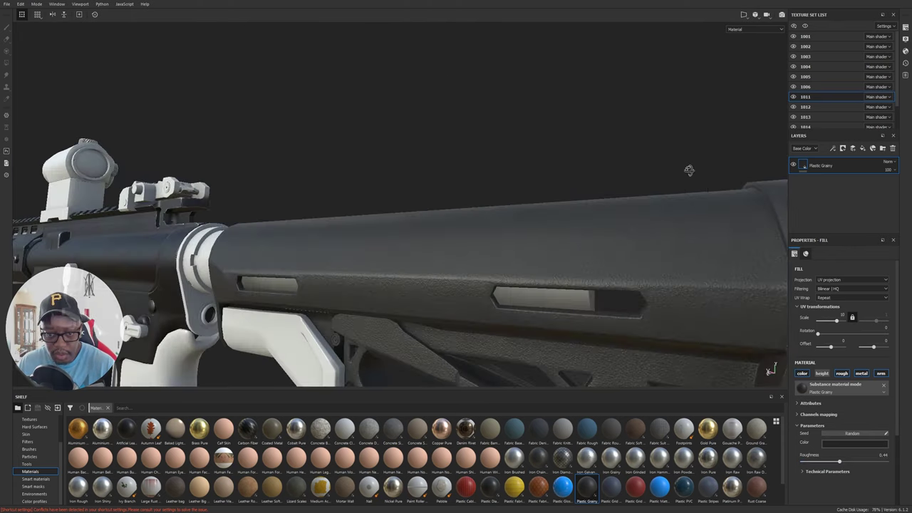
- Set the Plastic Grainy material's colour to hue 0.110, saturation 0.300 and value 0.4, and close the colour picker
{"action": "right_click_drag", "start_coordinate": [648, 225], "coordinate": [114, 164], "text": "alt"}
{"action": "left_click_drag", "start_coordinate": [428, 235], "coordinate": [535, 203], "text": "alt"}
{"action": "left_click", "coordinate": [842, 443]}
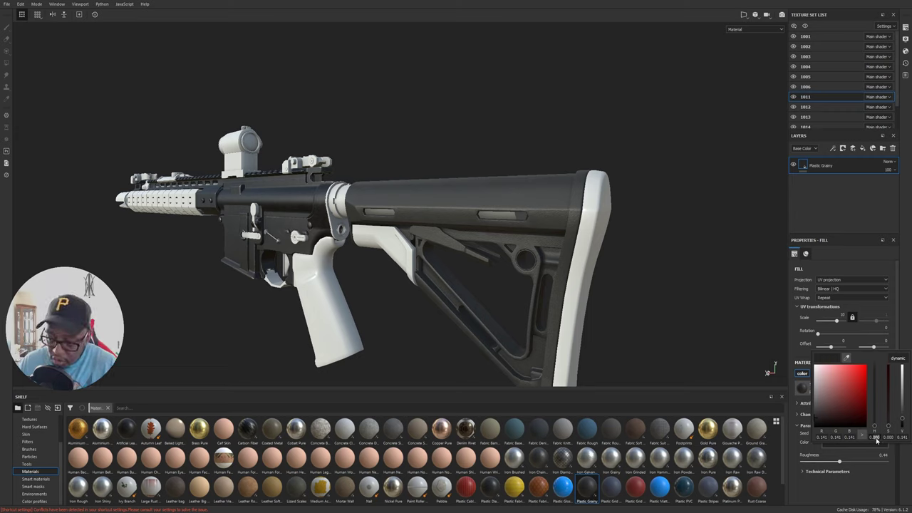
{"action": "type", "text": "0.118"}
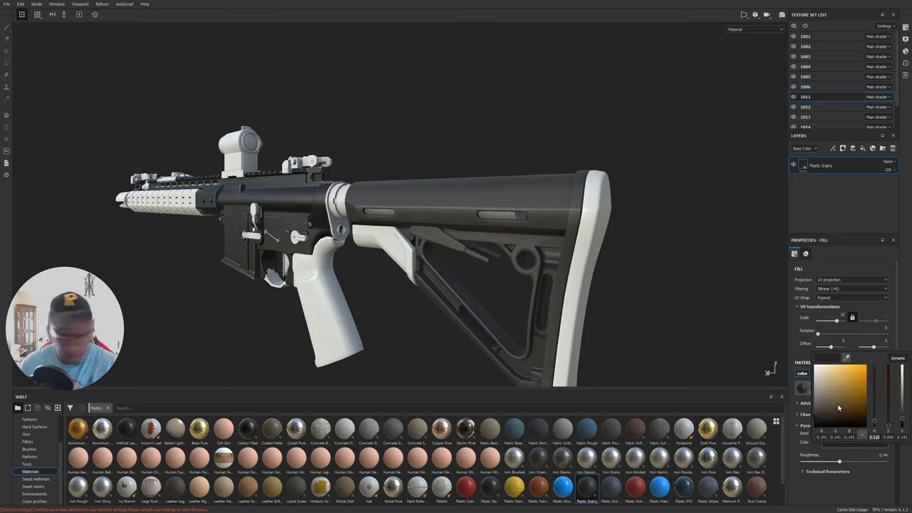
{"action": "left_click_drag", "start_coordinate": [894, 437], "coordinate": [890, 438]}
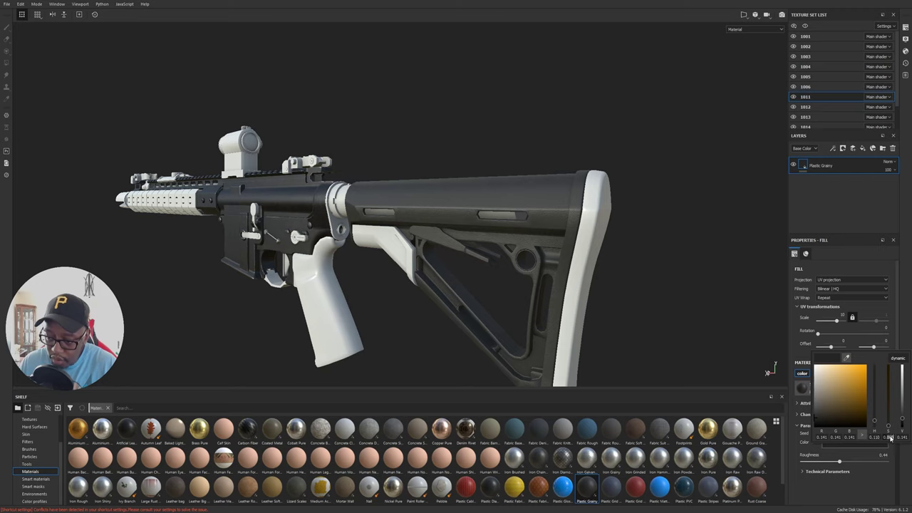
{"action": "type", "text": "0.3"}
{"action": "key", "text": "Return"}
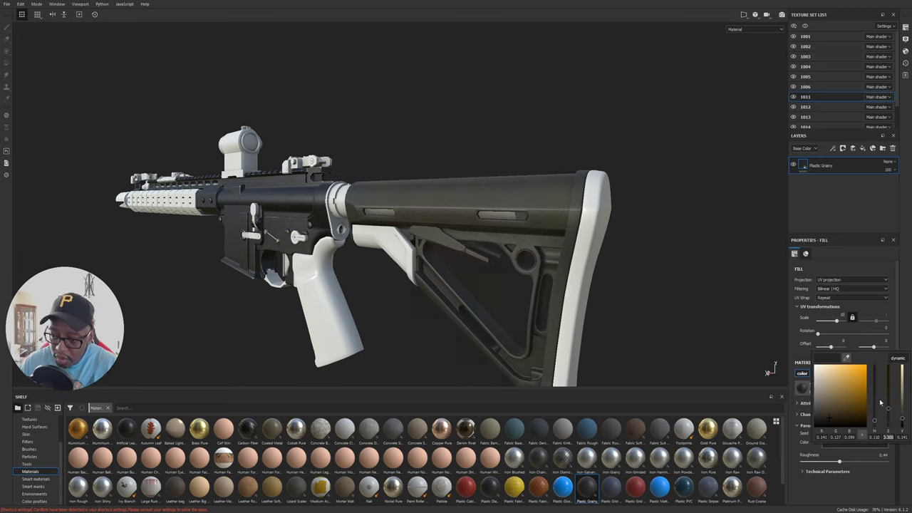
{"action": "left_click", "coordinate": [906, 438]}
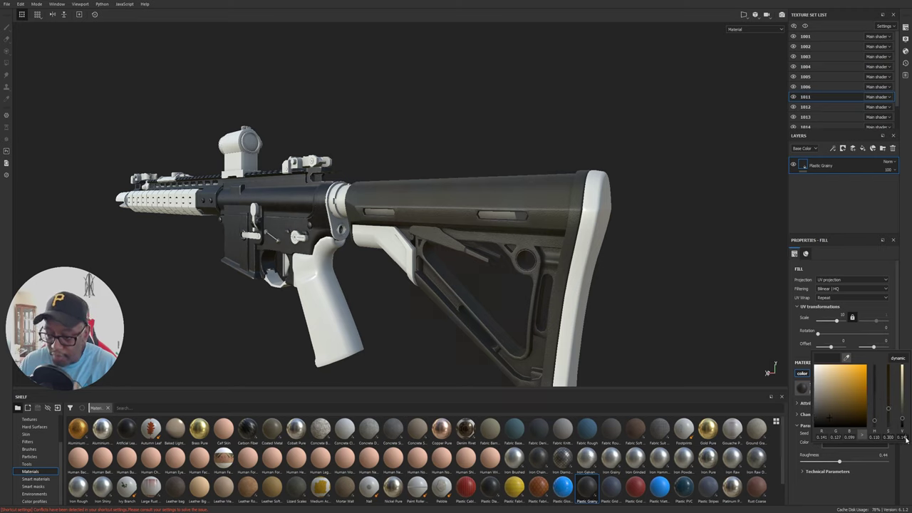
{"action": "type", "text": "0.4"}
{"action": "key", "text": "Return"}
{"action": "left_click", "coordinate": [777, 312]}
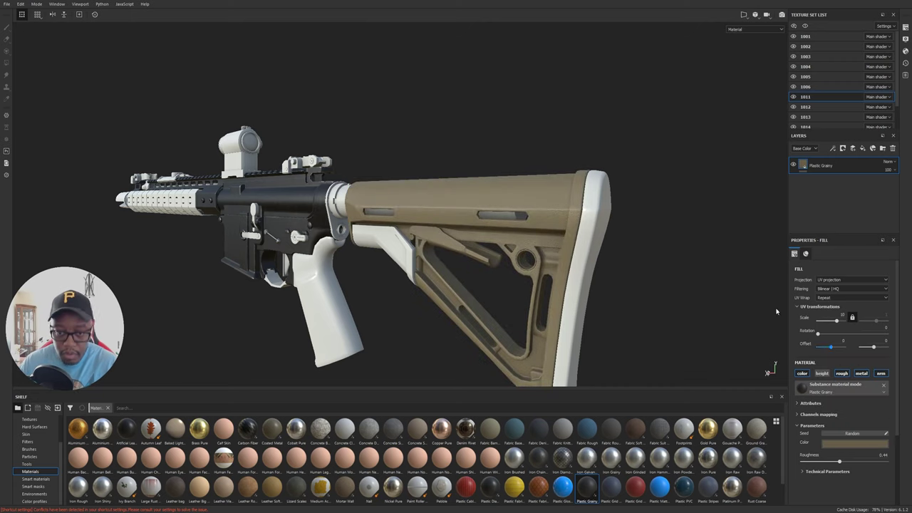
- Expand the Plastic Grainy material's technical parameters to show all the normal and height settings
{"action": "left_click_drag", "start_coordinate": [442, 228], "coordinate": [512, 229], "text": "alt"}
{"action": "left_click_drag", "start_coordinate": [387, 149], "coordinate": [387, 118], "text": "alt"}
{"action": "right_click_drag", "start_coordinate": [387, 119], "coordinate": [552, 243], "text": "alt"}
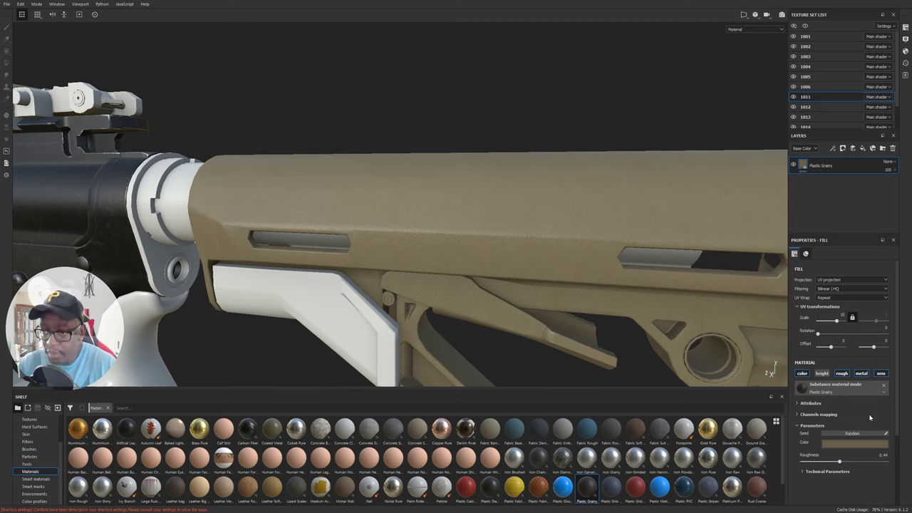
{"action": "left_click", "coordinate": [802, 473]}
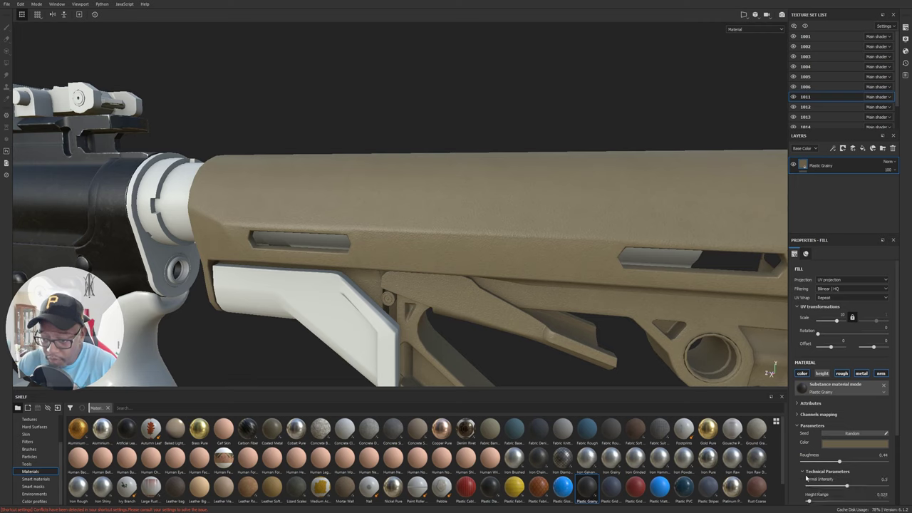
{"action": "scroll", "coordinate": [813, 471], "scroll_direction": "down", "scroll_amount": 2}
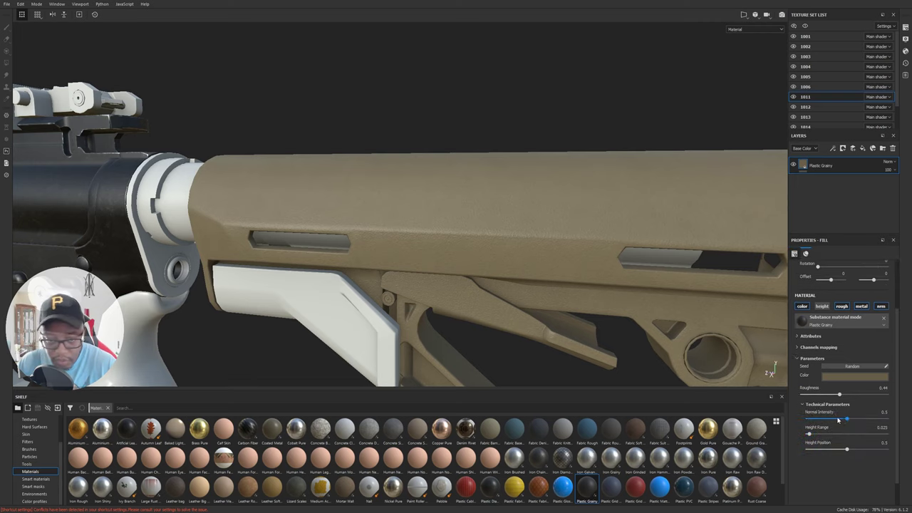
{"action": "mouse_move", "coordinate": [838, 420]}
{"action": "left_mouse_down"}
{"action": "mouse_move", "coordinate": [818, 420]}
{"action": "mouse_move", "coordinate": [836, 421]}
{"action": "left_mouse_up"}
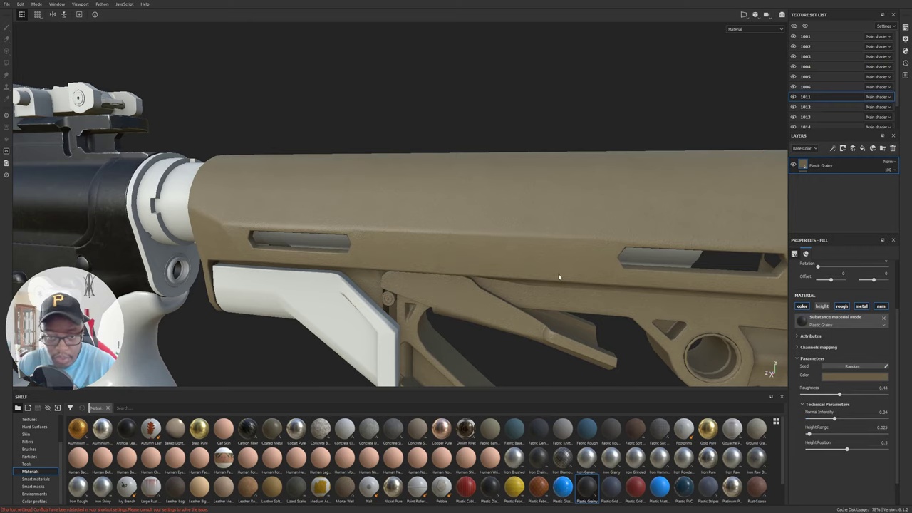
{"action": "left_click_drag", "start_coordinate": [561, 271], "coordinate": [619, 288], "text": "alt"}
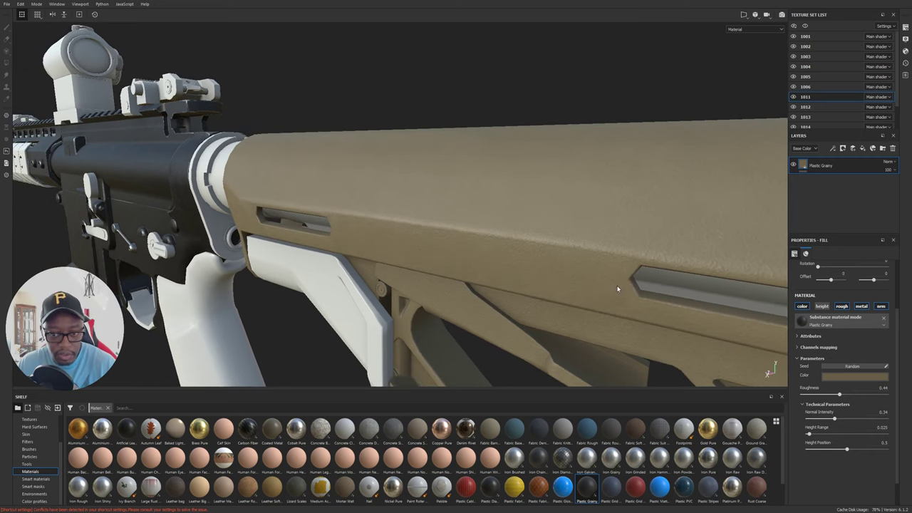
{"action": "key", "text": "ctrl+z"}
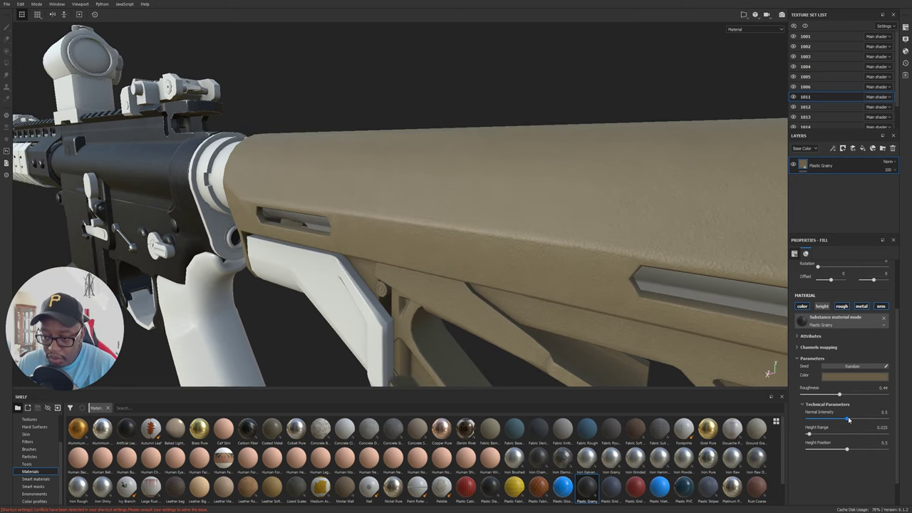
- Set the Plastic Grainy material's normal intensity to 0.4
{"action": "left_click_drag", "start_coordinate": [848, 420], "coordinate": [846, 421]}
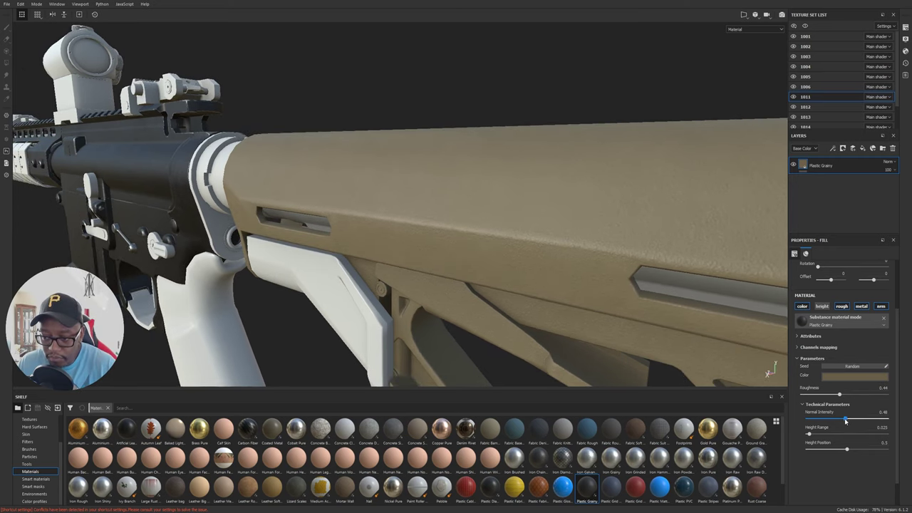
{"action": "left_click", "coordinate": [883, 413]}
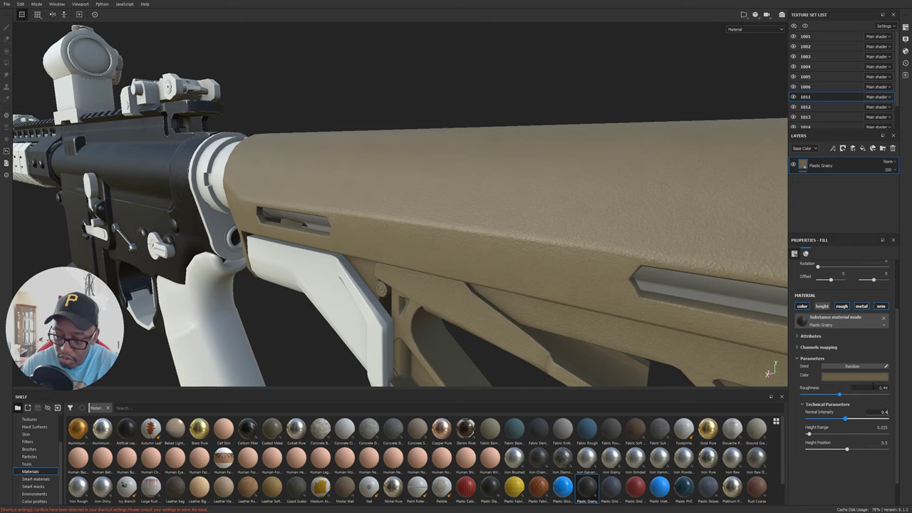
{"action": "right_click_drag", "start_coordinate": [583, 182], "coordinate": [467, 173], "text": "alt"}
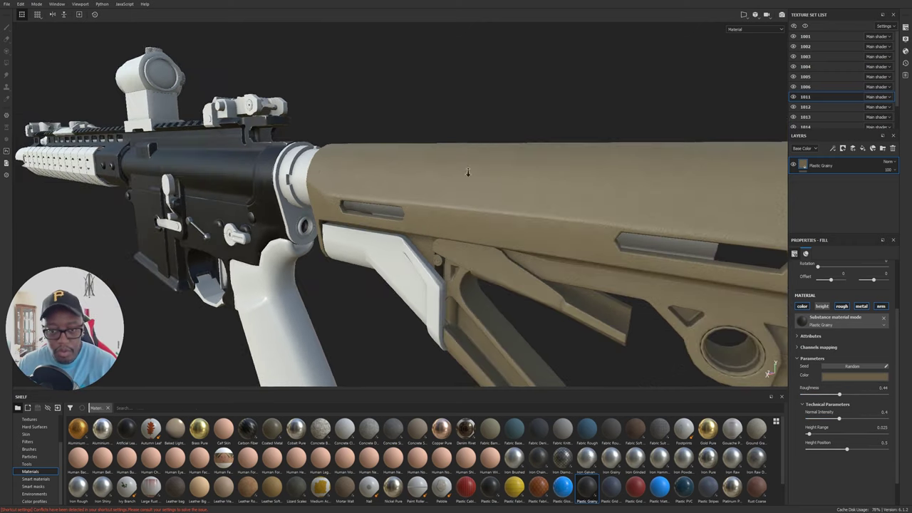
- Examine the dark earth colour and grain of the buttstock from several angles and distances
{"action": "left_click_drag", "start_coordinate": [466, 174], "coordinate": [721, 216], "text": "alt"}
{"action": "right_click_drag", "start_coordinate": [720, 216], "coordinate": [586, 215], "text": "alt"}
{"action": "left_click_drag", "start_coordinate": [587, 214], "coordinate": [433, 209], "text": "alt"}
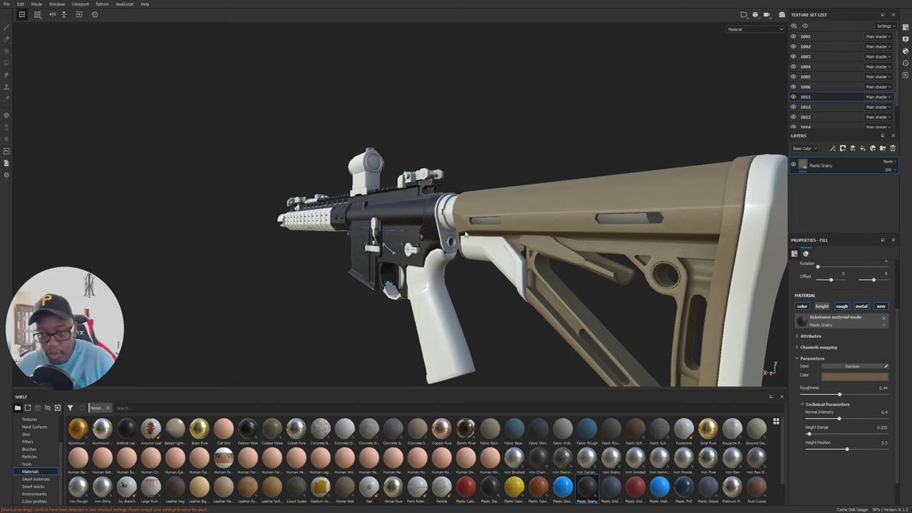
{"action": "middle_click_drag", "start_coordinate": [649, 221], "coordinate": [502, 153], "text": "alt"}
{"action": "left_click_drag", "start_coordinate": [502, 153], "coordinate": [630, 164], "text": "alt"}
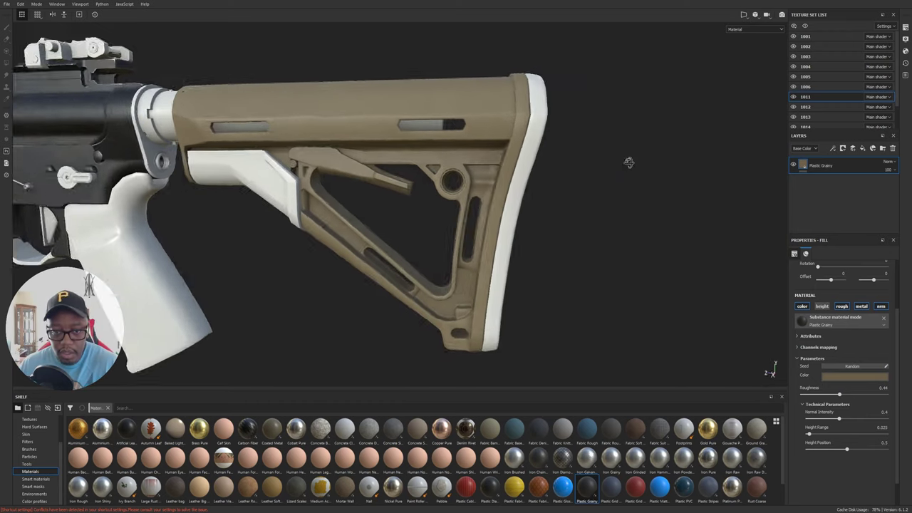
{"action": "middle_click_drag", "start_coordinate": [413, 162], "coordinate": [544, 175], "text": "alt"}
{"action": "right_click_drag", "start_coordinate": [545, 176], "coordinate": [641, 189], "text": "alt"}
{"action": "middle_click_drag", "start_coordinate": [777, 229], "coordinate": [697, 207], "text": "alt"}
{"action": "left_click_drag", "start_coordinate": [696, 208], "coordinate": [649, 182], "text": "alt"}
{"action": "right_click_drag", "start_coordinate": [519, 171], "coordinate": [399, 158], "text": "alt"}
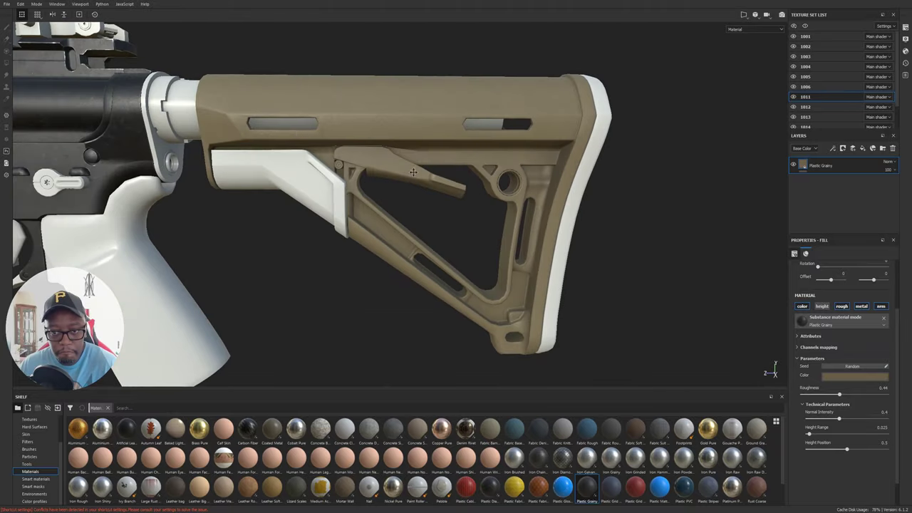
{"action": "middle_click_drag", "start_coordinate": [392, 157], "coordinate": [515, 168], "text": "alt"}
{"action": "left_click_drag", "start_coordinate": [515, 168], "coordinate": [428, 173], "text": "alt"}
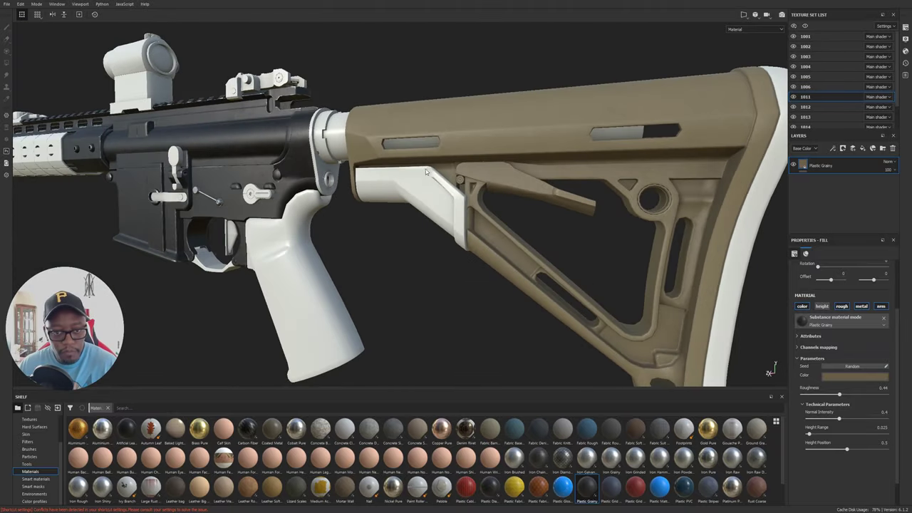
- Inspect the grain on the buttstock's lever, front edge and round sling socket up close from several angles
{"action": "middle_click_drag", "start_coordinate": [665, 221], "coordinate": [495, 186], "text": "alt"}
{"action": "right_click_drag", "start_coordinate": [494, 185], "coordinate": [668, 246], "text": "alt"}
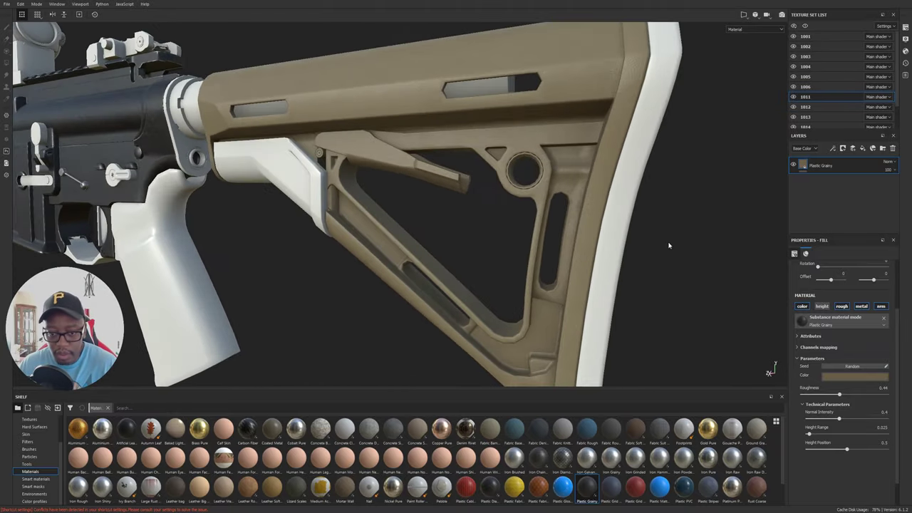
{"action": "left_click_drag", "start_coordinate": [531, 191], "coordinate": [485, 151], "text": "alt"}
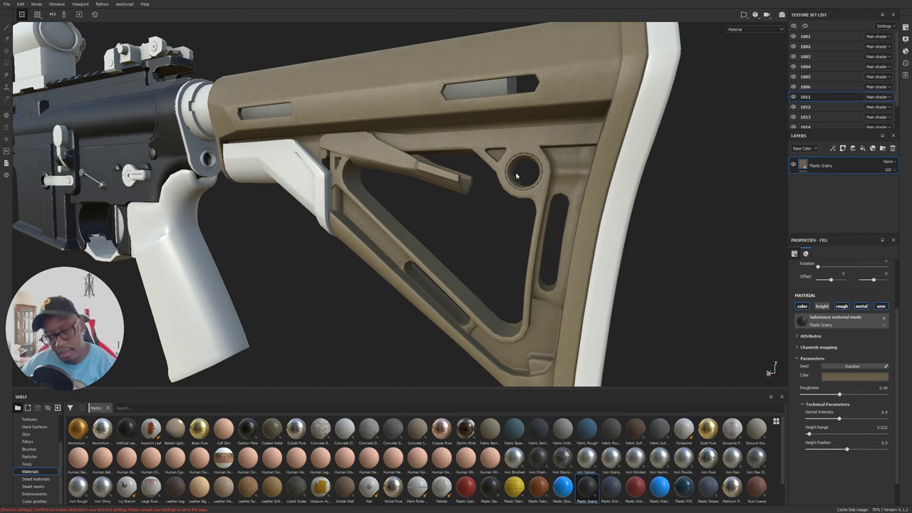
{"action": "middle_click_drag", "start_coordinate": [320, 168], "coordinate": [489, 204], "text": "alt"}
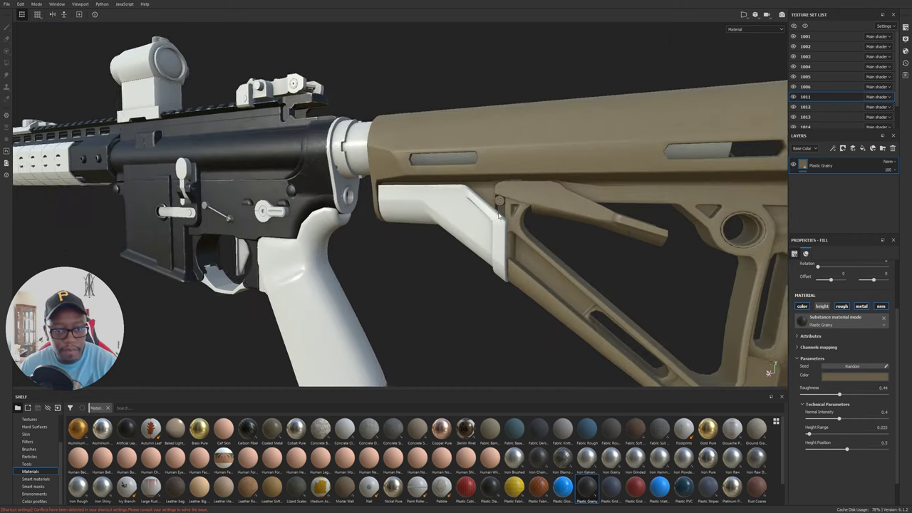
{"action": "right_click_drag", "start_coordinate": [489, 204], "coordinate": [649, 186], "text": "alt"}
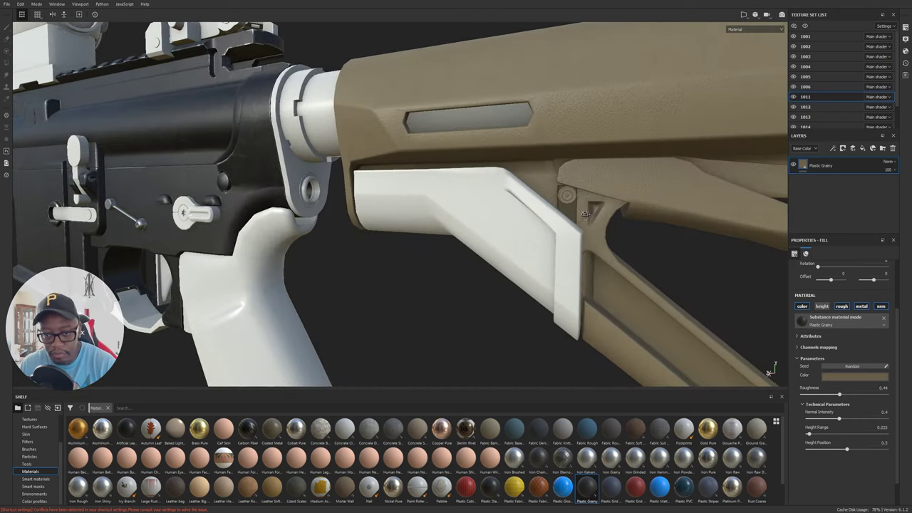
{"action": "left_click_drag", "start_coordinate": [584, 214], "coordinate": [488, 225], "text": "alt"}
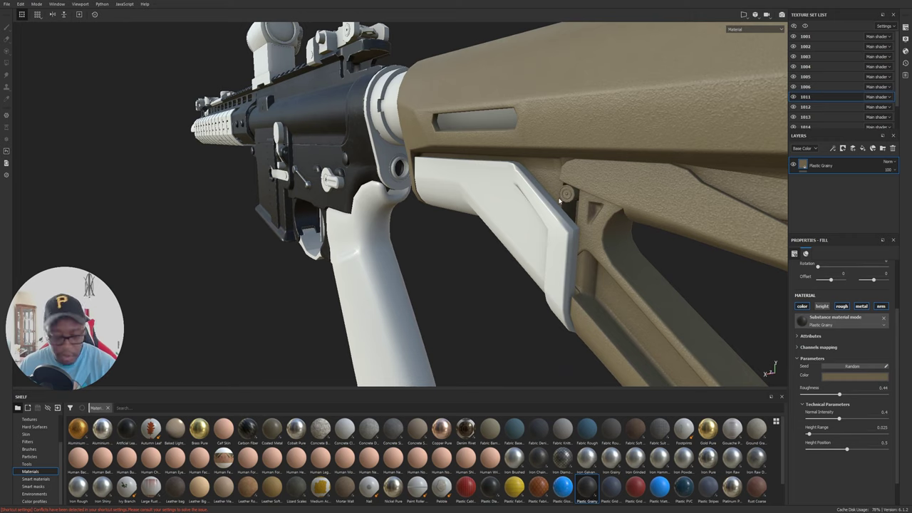
{"action": "left_click_drag", "start_coordinate": [605, 233], "coordinate": [673, 198], "text": "alt"}
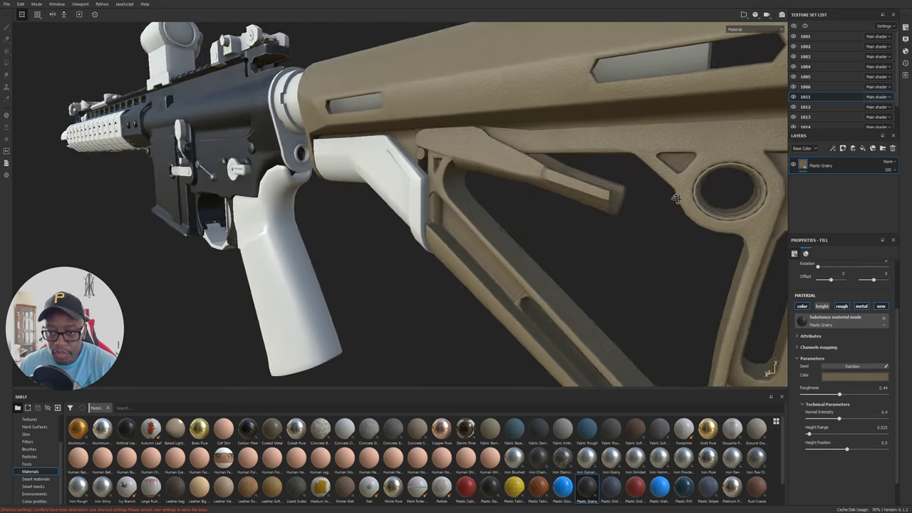
{"action": "middle_click_drag", "start_coordinate": [673, 198], "coordinate": [345, 208], "text": "alt"}
{"action": "left_click_drag", "start_coordinate": [345, 207], "coordinate": [598, 216], "text": "alt"}
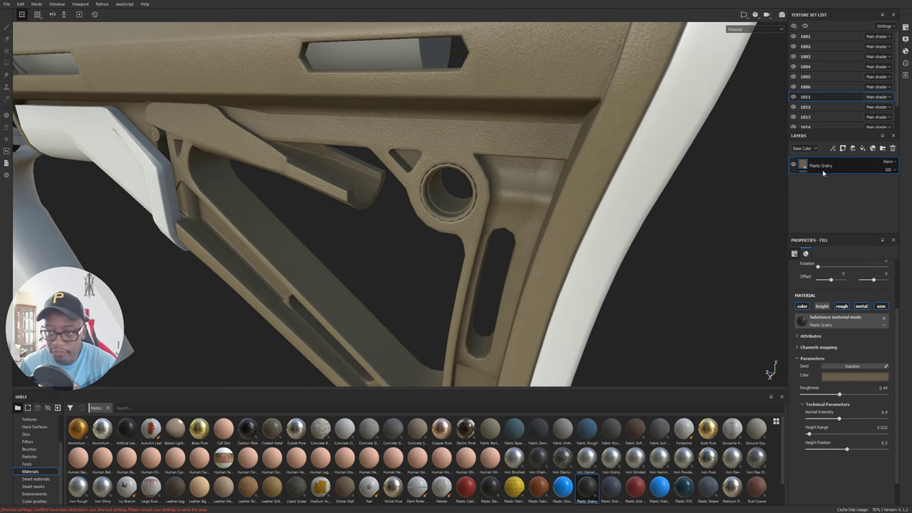
{"action": "middle_click_drag", "start_coordinate": [479, 186], "coordinate": [519, 178], "text": "alt"}
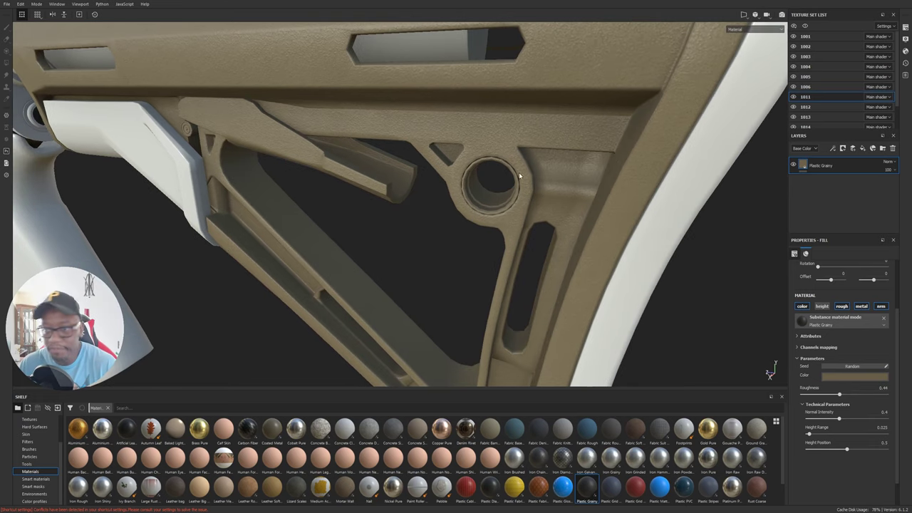
- Add a white mask to the Plastic Grainy layer and set Polygon Fill to mesh fill mode with black
{"action": "left_click", "coordinate": [844, 148]}
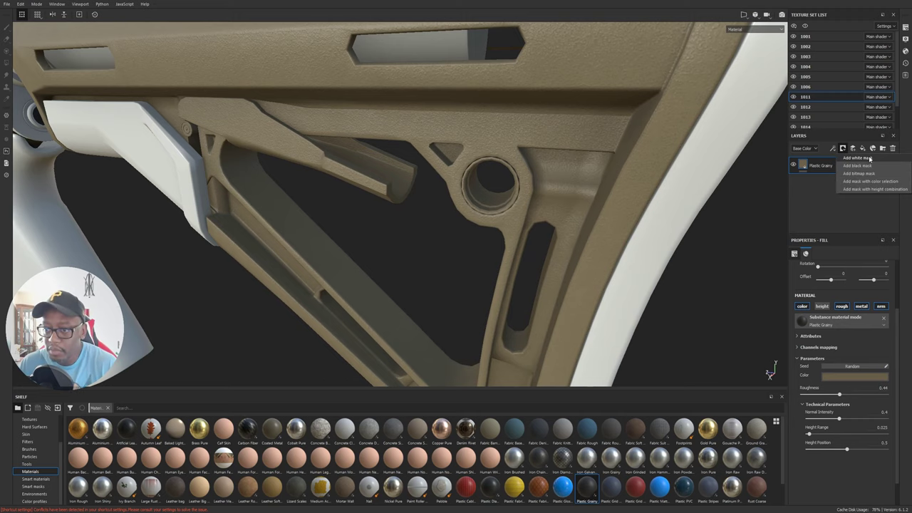
{"action": "left_click", "coordinate": [858, 165]}
{"action": "key", "text": "1"}
{"action": "left_click_drag", "start_coordinate": [517, 156], "coordinate": [495, 173], "text": "alt"}
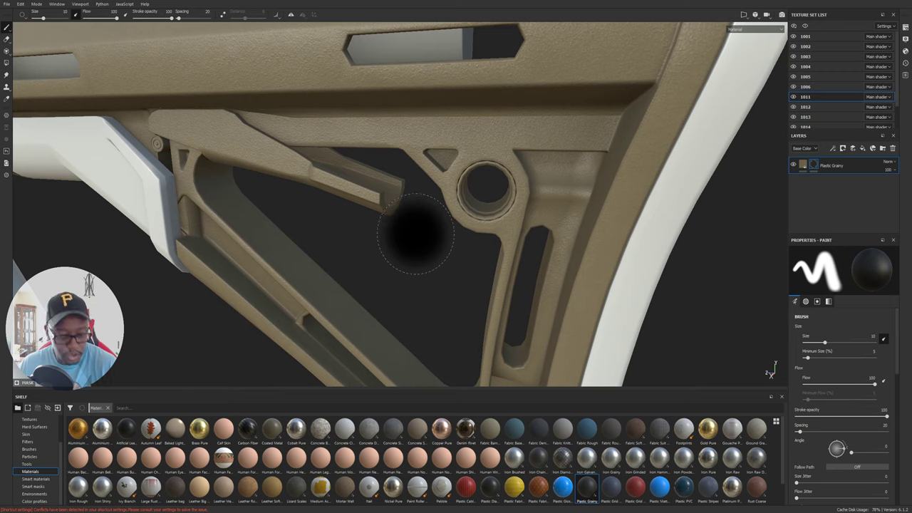
{"action": "key", "text": "4"}
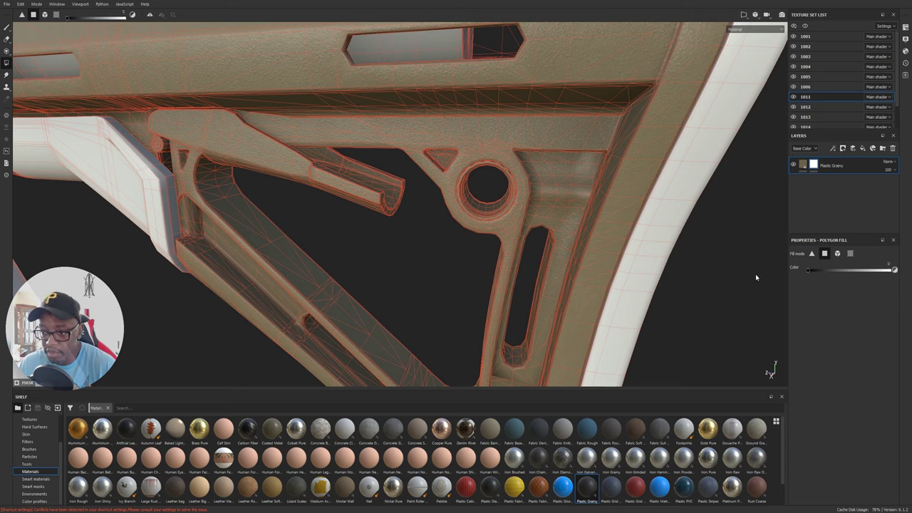
{"action": "left_click", "coordinate": [838, 255]}
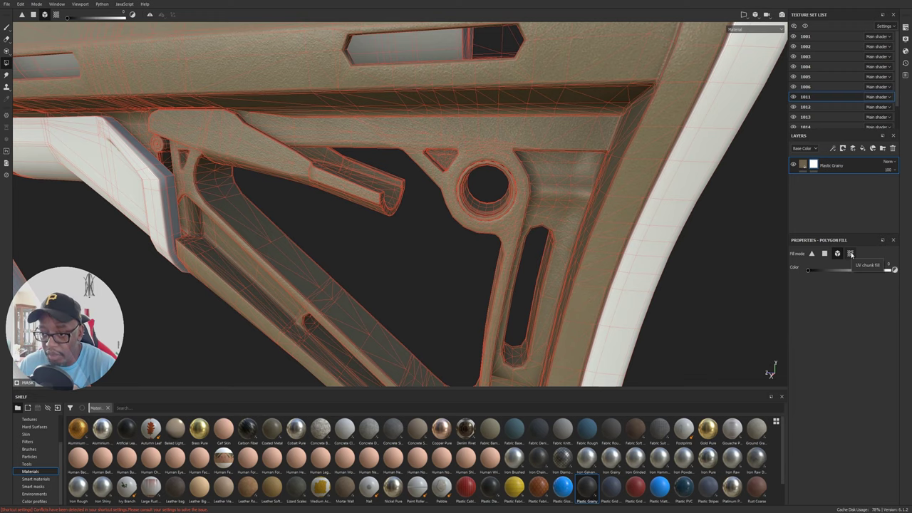
- Mask the Plastic Grainy material out of the round sling socket insert and the small pin beside the stock's lever
{"action": "left_click_drag", "start_coordinate": [632, 220], "coordinate": [492, 220], "text": "alt"}
{"action": "left_click", "coordinate": [481, 219]}
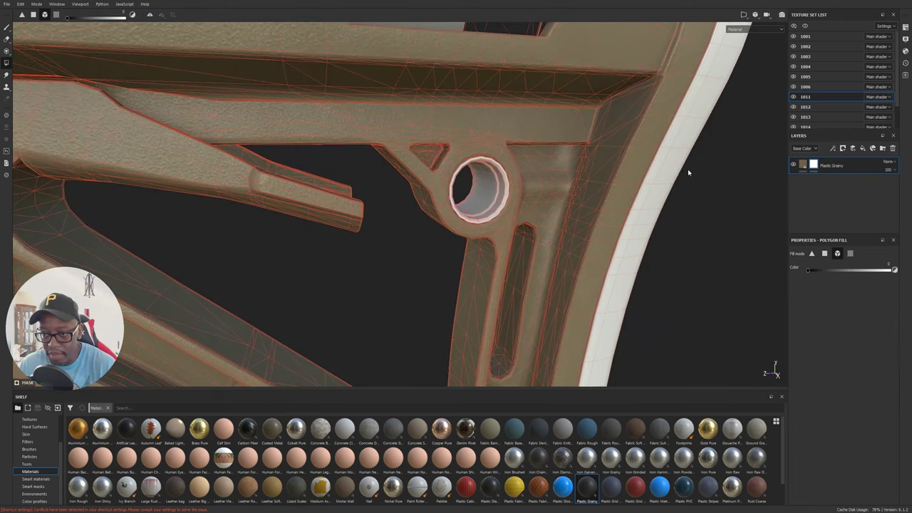
{"action": "left_click_drag", "start_coordinate": [652, 249], "coordinate": [407, 218], "text": "alt"}
{"action": "right_click_drag", "start_coordinate": [407, 218], "coordinate": [582, 228], "text": "alt"}
{"action": "left_click", "coordinate": [545, 234]}
- Examine the masked socket and pin from both sides of the stock and in the context of the whole rifle
{"action": "left_click_drag", "start_coordinate": [575, 257], "coordinate": [527, 247], "text": "alt"}
{"action": "right_click_drag", "start_coordinate": [528, 247], "coordinate": [526, 189], "text": "alt"}
{"action": "middle_click_drag", "start_coordinate": [526, 189], "coordinate": [466, 173], "text": "alt"}
{"action": "left_click_drag", "start_coordinate": [679, 240], "coordinate": [613, 212], "text": "alt"}
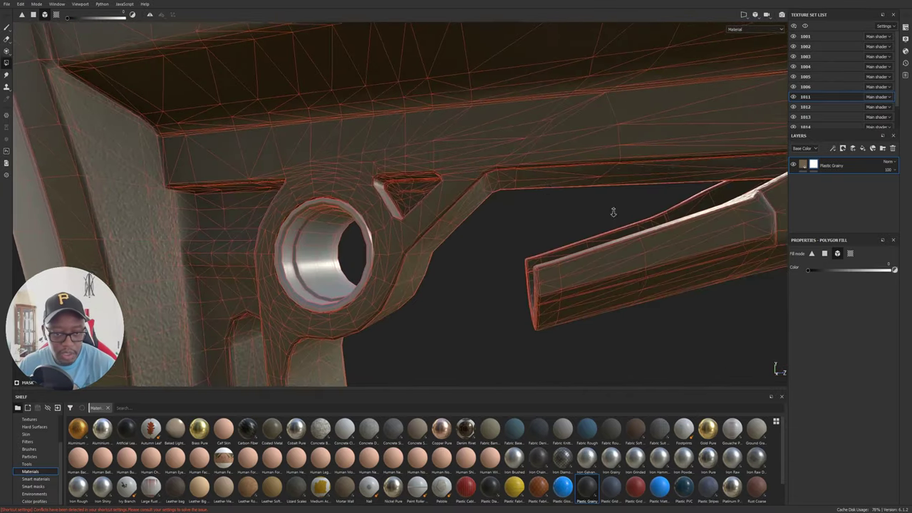
{"action": "right_click_drag", "start_coordinate": [613, 212], "coordinate": [449, 231], "text": "alt"}
{"action": "left_click_drag", "start_coordinate": [448, 231], "coordinate": [523, 194], "text": "alt"}
{"action": "middle_click_drag", "start_coordinate": [524, 194], "coordinate": [419, 198], "text": "alt"}
{"action": "right_click_drag", "start_coordinate": [419, 198], "coordinate": [481, 236], "text": "alt"}
{"action": "left_click_drag", "start_coordinate": [481, 235], "coordinate": [628, 207], "text": "alt"}
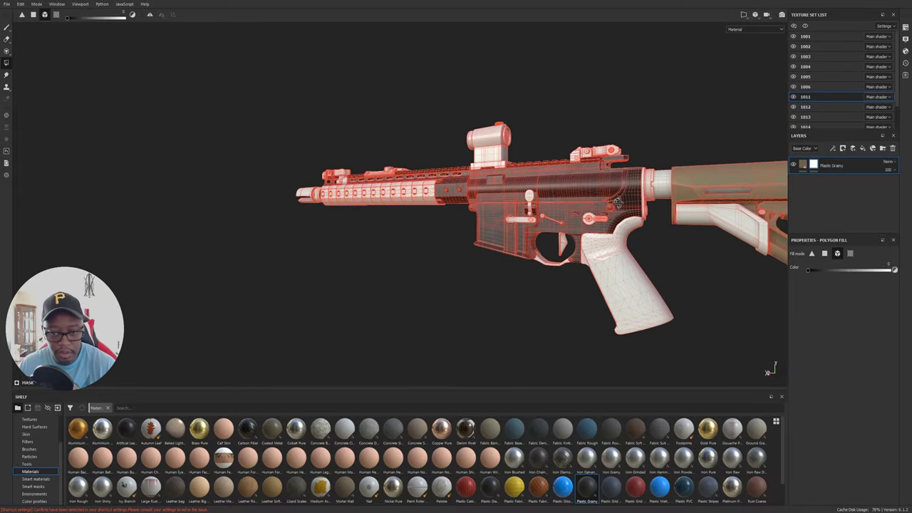
{"action": "middle_click_drag", "start_coordinate": [627, 206], "coordinate": [442, 214], "text": "alt"}
{"action": "right_click_drag", "start_coordinate": [442, 214], "coordinate": [524, 214], "text": "alt"}
{"action": "left_click_drag", "start_coordinate": [523, 214], "coordinate": [574, 214], "text": "alt"}
{"action": "middle_click_drag", "start_coordinate": [378, 233], "coordinate": [523, 192], "text": "alt"}
- Hide and reshow the Plastic Grainy layer of texture set 1011 to check which stock parts it covers
{"action": "left_click", "coordinate": [847, 99]}
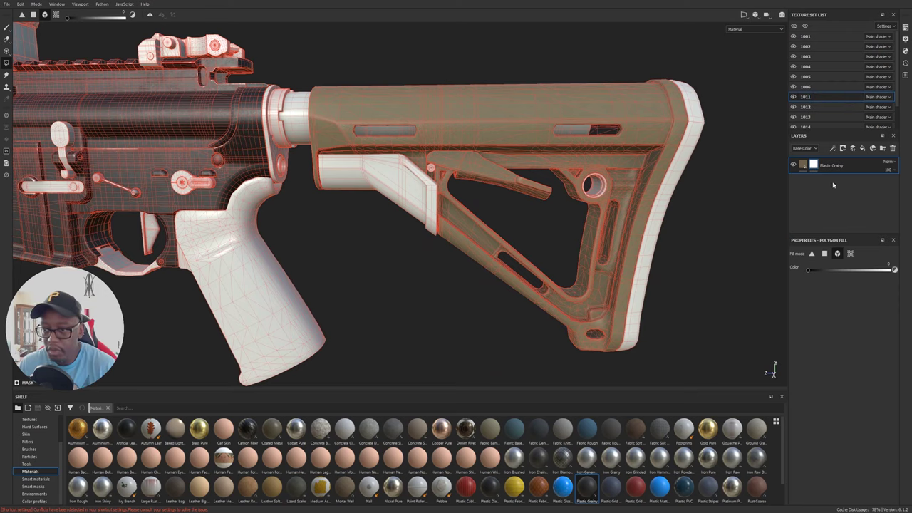
{"action": "left_click", "coordinate": [793, 165]}
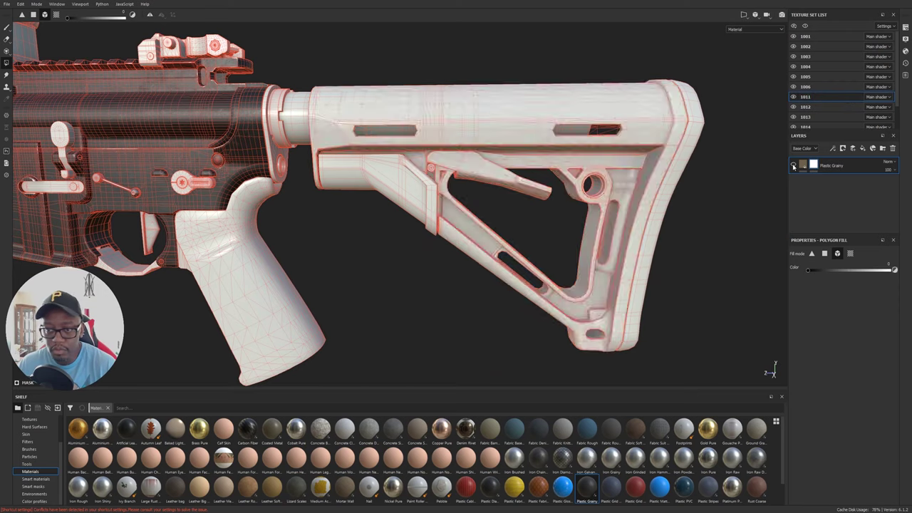
{"action": "left_click", "coordinate": [793, 165]}
{"action": "middle_click_drag", "start_coordinate": [662, 202], "coordinate": [648, 224], "text": "alt"}
{"action": "right_click_drag", "start_coordinate": [648, 224], "coordinate": [790, 250], "text": "alt"}
{"action": "scroll", "coordinate": [607, 223], "scroll_direction": "up", "scroll_amount": 1}
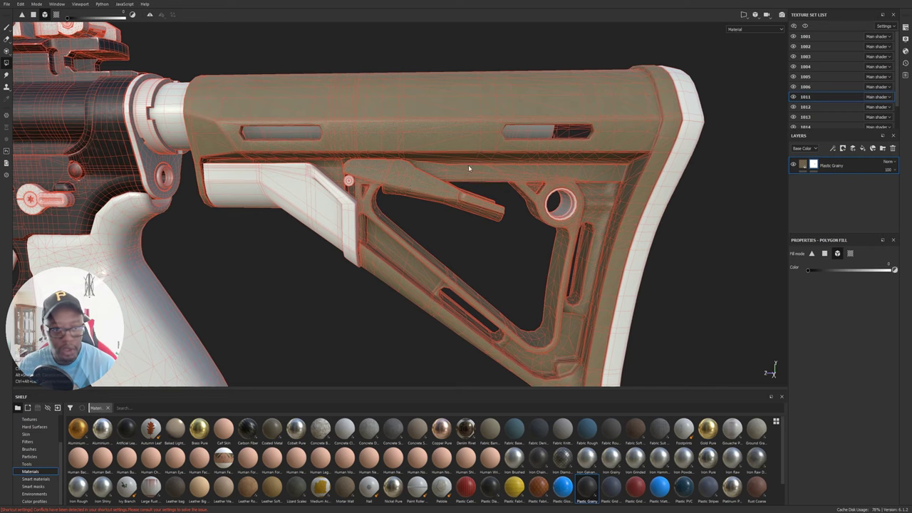
- Leave Polygon Fill mode and copy the masked Plastic Grainy layer from texture set 1011
{"action": "key", "text": "1"}
{"action": "middle_click_drag", "start_coordinate": [496, 207], "coordinate": [505, 246], "text": "alt"}
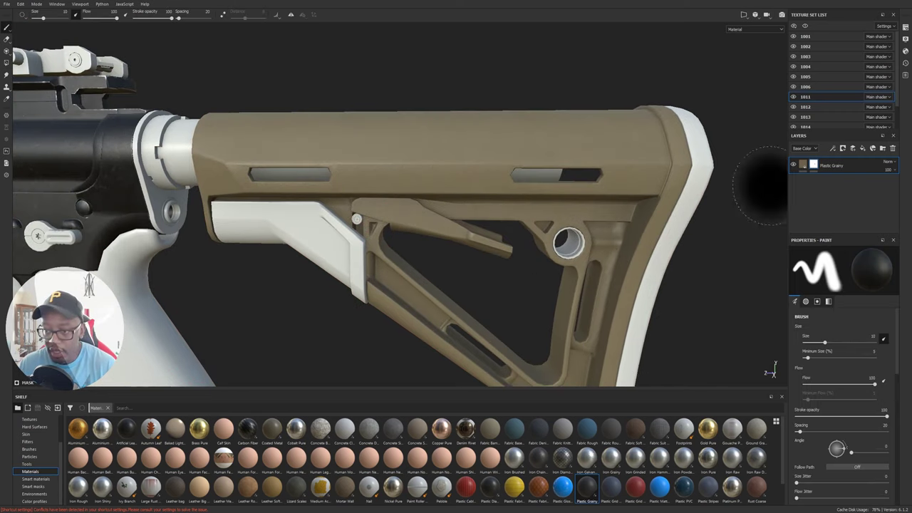
{"action": "left_click", "coordinate": [830, 165]}
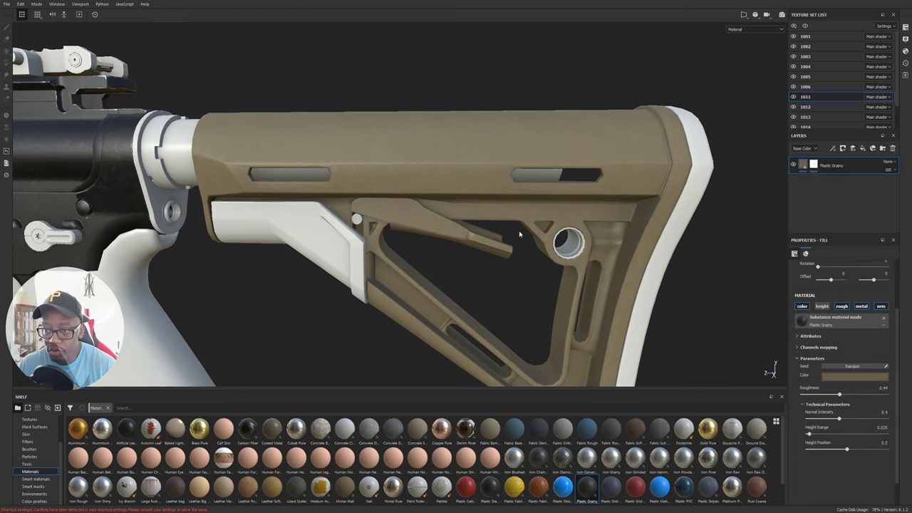
{"action": "middle_click_drag", "start_coordinate": [517, 234], "coordinate": [604, 185], "text": "alt"}
{"action": "scroll", "coordinate": [604, 185], "scroll_direction": "down", "scroll_amount": 3}
{"action": "left_click_drag", "start_coordinate": [603, 185], "coordinate": [456, 227], "text": "alt"}
{"action": "middle_click_drag", "start_coordinate": [607, 225], "coordinate": [536, 220], "text": "alt"}
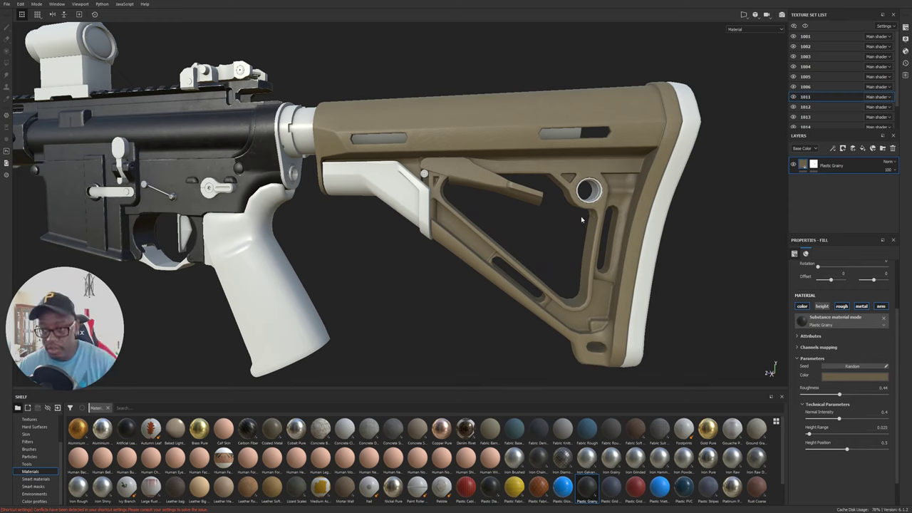
{"action": "right_click", "coordinate": [817, 166]}
{"action": "left_click", "coordinate": [846, 289]}
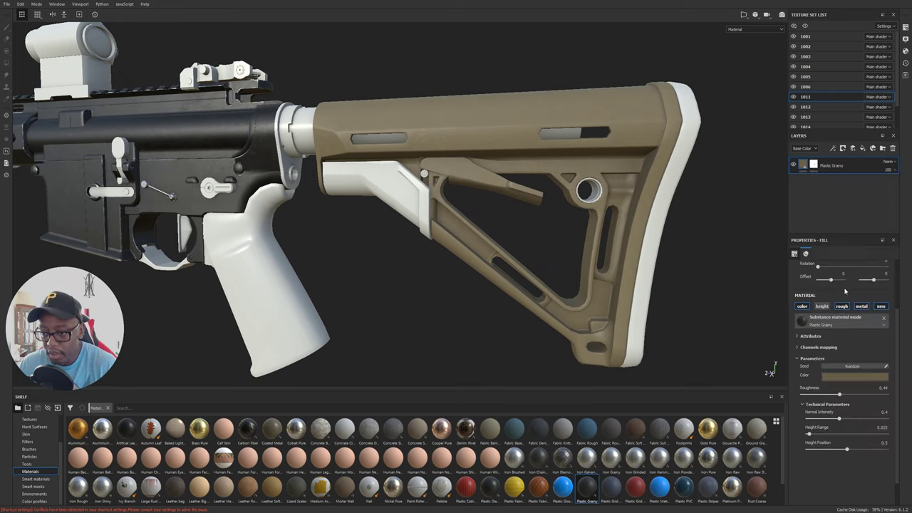
- Switch to texture set 1012 and toggle its visibility to check which parts belong to it
{"action": "right_click", "coordinate": [409, 187], "text": "ctrl+alt"}
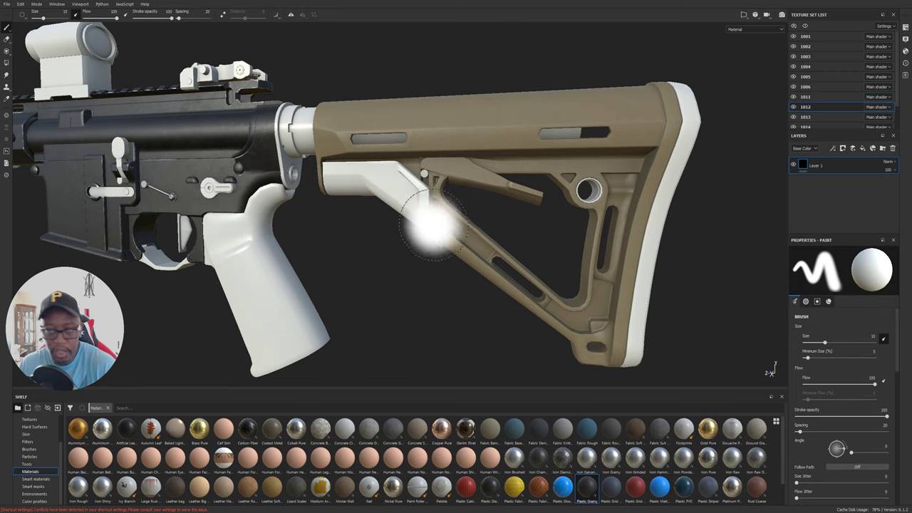
{"action": "left_click", "coordinate": [795, 107]}
{"action": "left_click", "coordinate": [795, 107]}
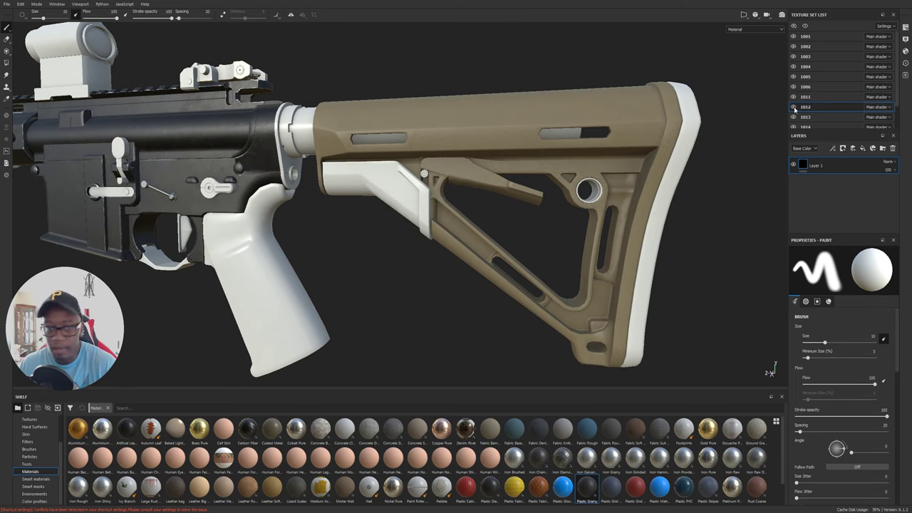
{"action": "left_click", "coordinate": [794, 107]}
{"action": "left_click", "coordinate": [794, 107]}
{"action": "left_click", "coordinate": [794, 107]}
{"action": "left_click", "coordinate": [794, 107]}
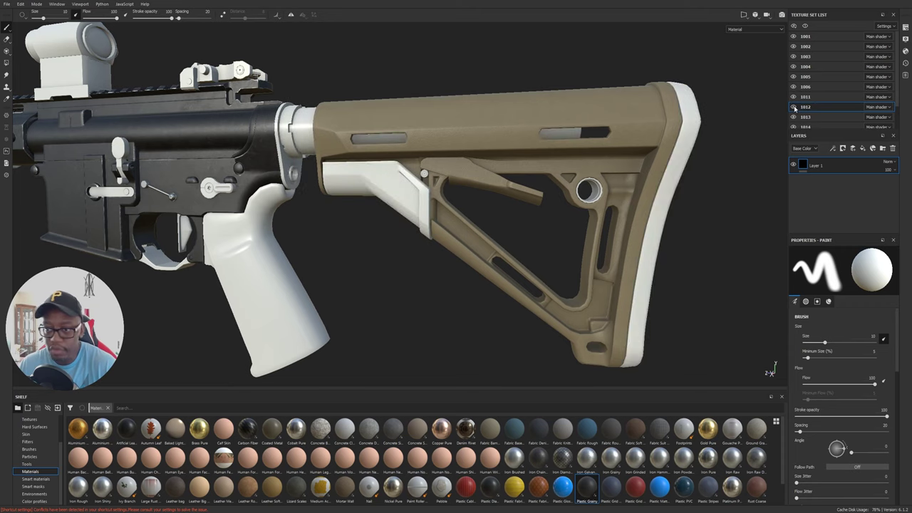
- Delete Layer 1 from texture set 1012 and paste the copied Plastic Grainy layer in its place
{"action": "left_click", "coordinate": [893, 148]}
{"action": "right_click", "coordinate": [818, 173]}
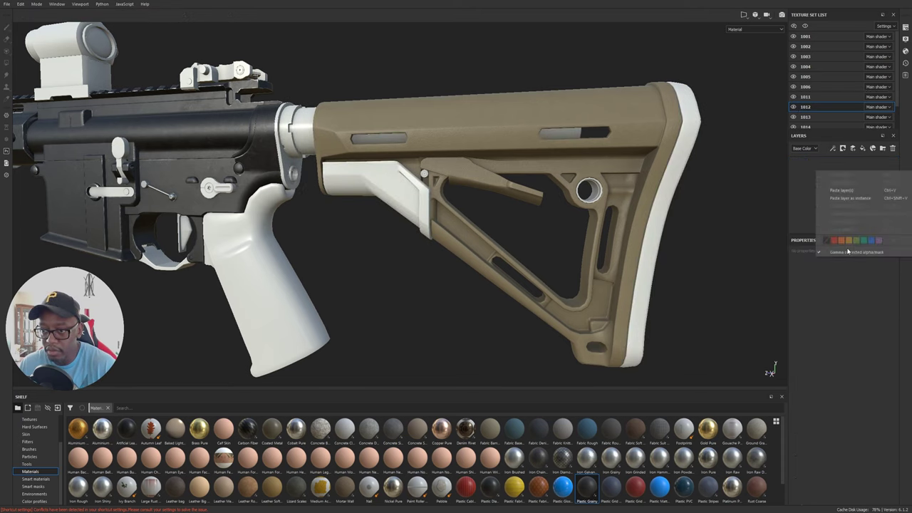
{"action": "left_click", "coordinate": [832, 198]}
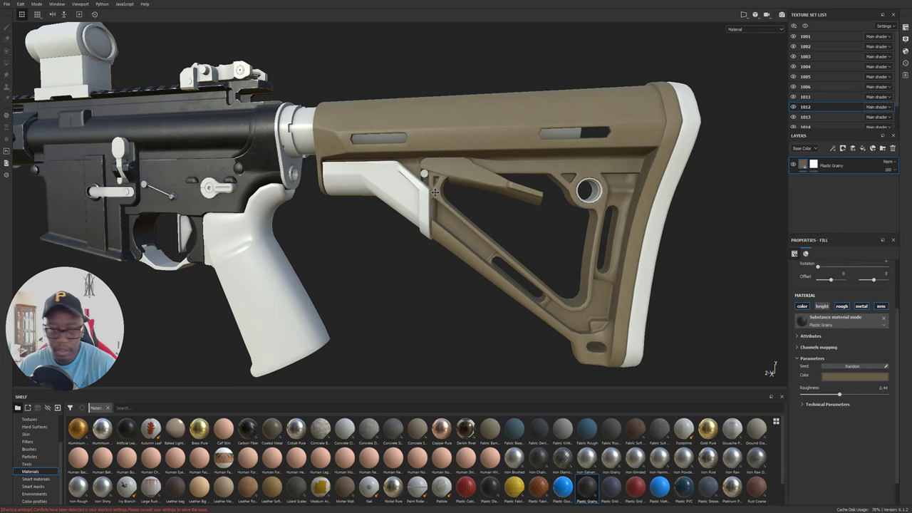
{"action": "middle_click_drag", "start_coordinate": [434, 192], "coordinate": [525, 204], "text": "alt"}
{"action": "left_click_drag", "start_coordinate": [525, 204], "coordinate": [596, 202], "text": "alt"}
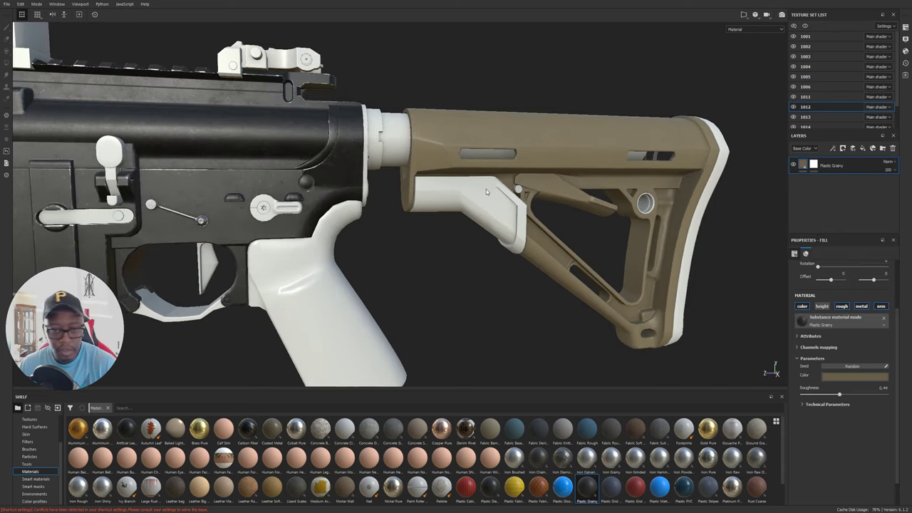
{"action": "left_click", "coordinate": [793, 107]}
{"action": "left_click", "coordinate": [794, 107]}
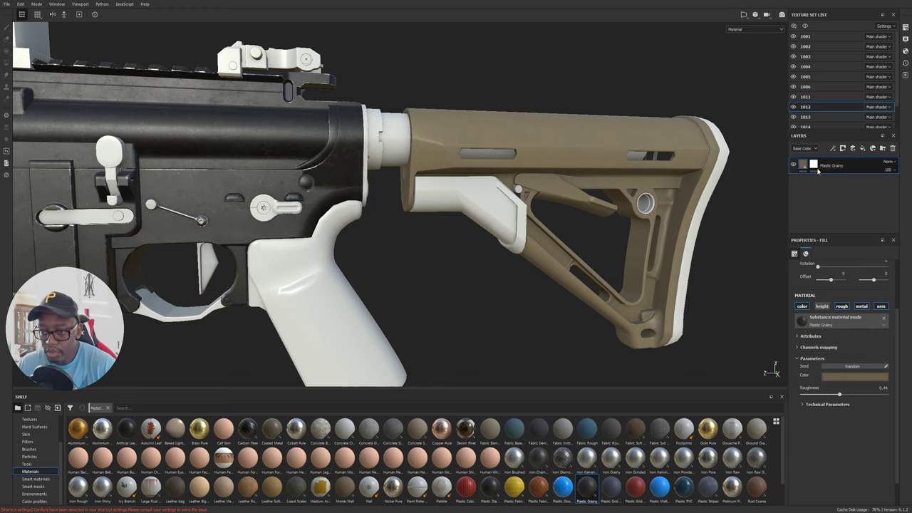
- Try to clear the mask on the pasted Plastic Grainy layer and check the white stock parts
{"action": "right_click", "coordinate": [817, 165]}
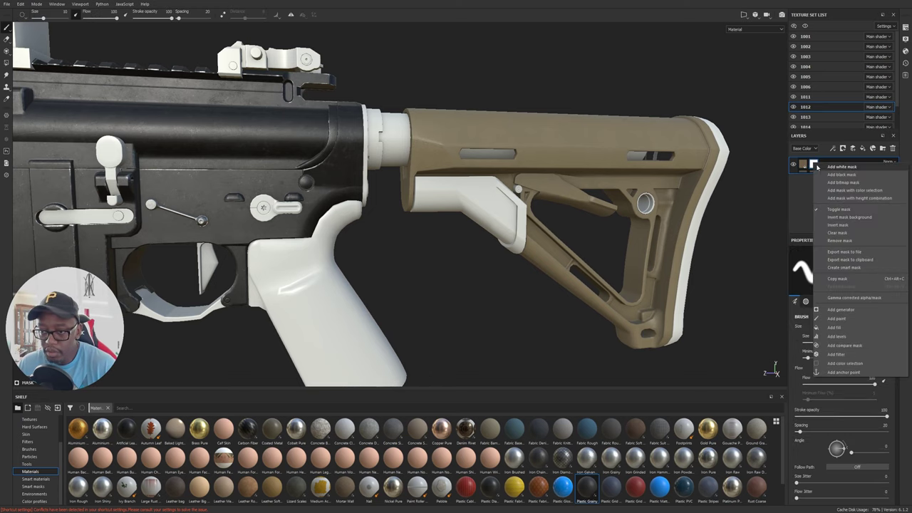
{"action": "left_click", "coordinate": [843, 233]}
{"action": "left_click_drag", "start_coordinate": [633, 195], "coordinate": [649, 187], "text": "alt"}
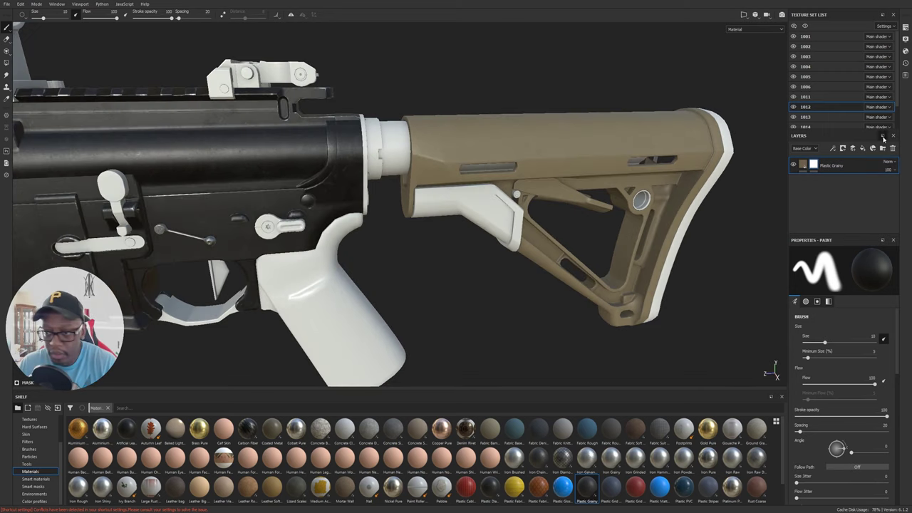
{"action": "left_click", "coordinate": [804, 166]}
{"action": "left_click_drag", "start_coordinate": [758, 203], "coordinate": [676, 162], "text": "alt"}
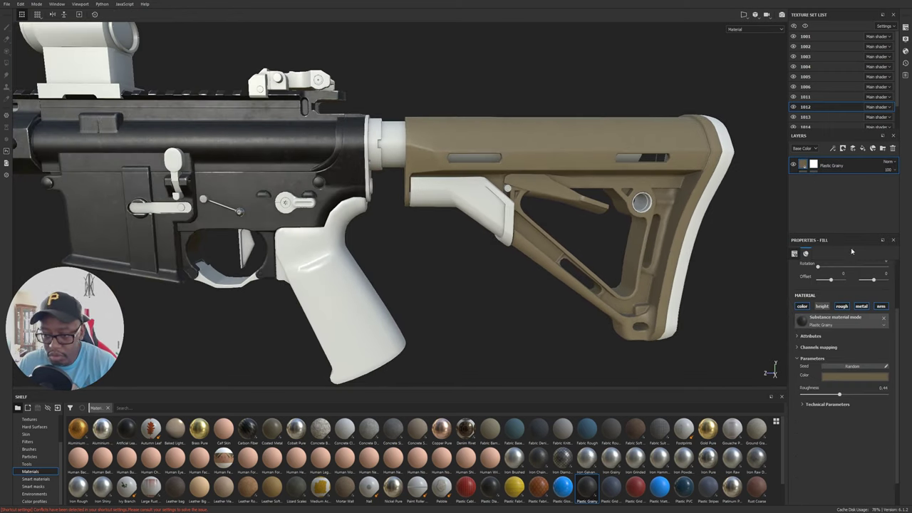
- Remove the mask from the Plastic Grainy layer in texture set 1012 so the material covers all its parts
{"action": "right_click", "coordinate": [814, 164]}
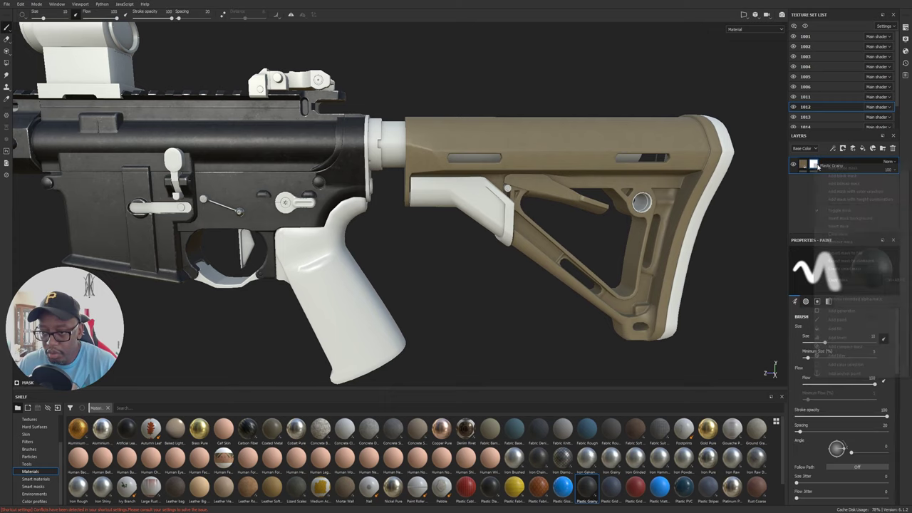
{"action": "left_click", "coordinate": [846, 241]}
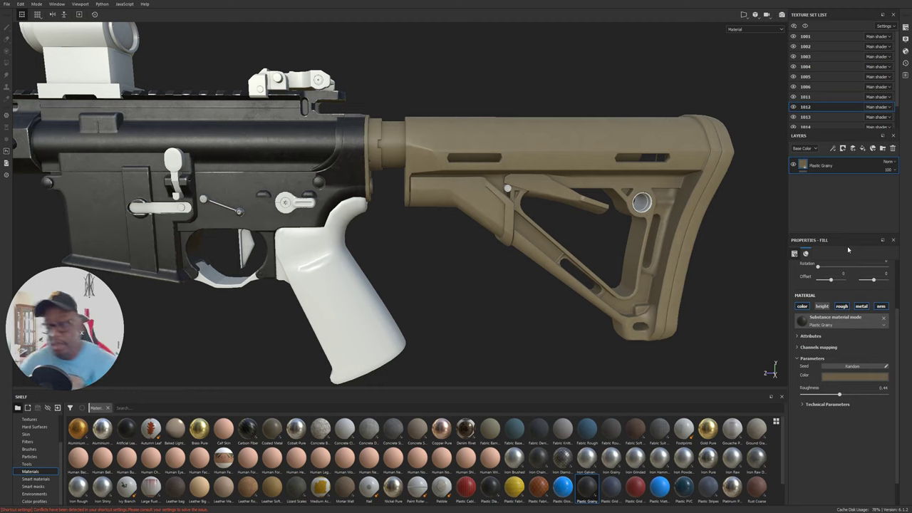
{"action": "middle_click_drag", "start_coordinate": [494, 222], "coordinate": [578, 253], "text": "alt"}
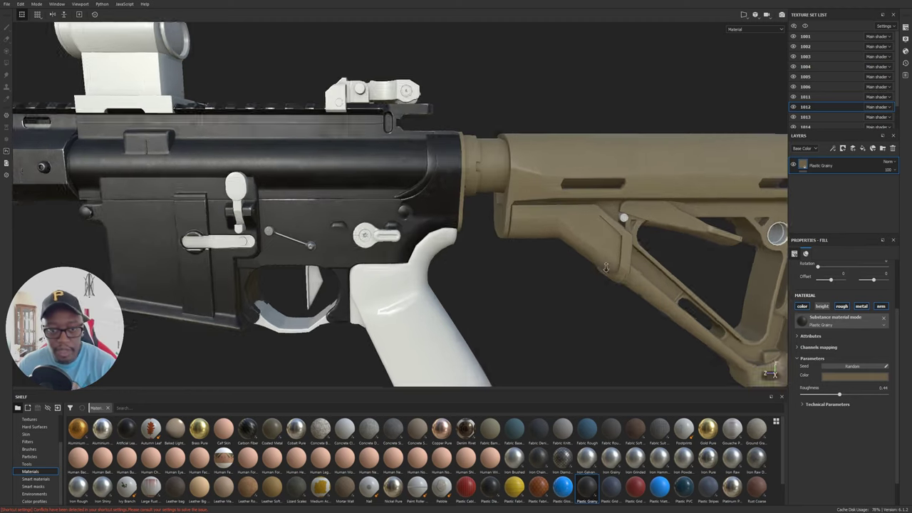
- Examine the stock and buffer tube from several angles to see which parts the unmasked Plastic Grainy material covers
{"action": "left_click_drag", "start_coordinate": [428, 214], "coordinate": [483, 188], "text": "alt"}
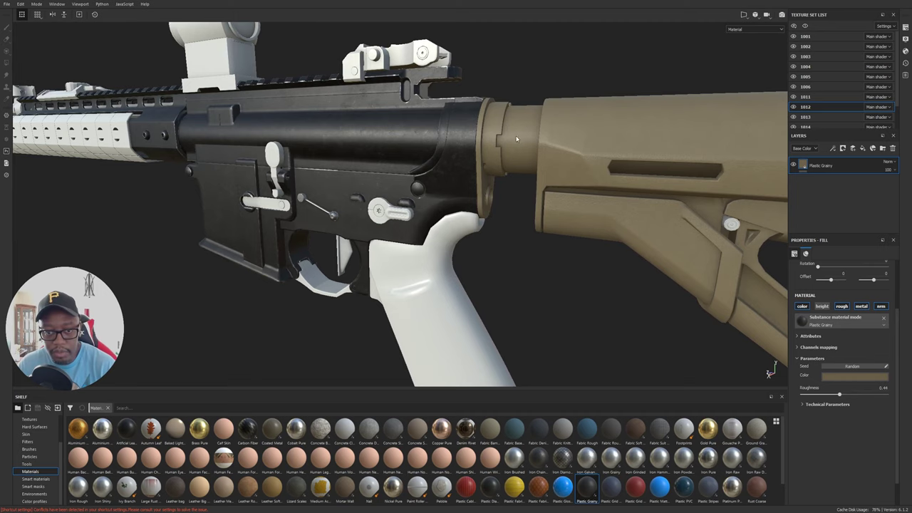
{"action": "middle_click_drag", "start_coordinate": [642, 228], "coordinate": [435, 106], "text": "alt"}
{"action": "mouse_move", "coordinate": [482, 165]}
{"action": "left_mouse_down", "text": "alt"}
{"action": "mouse_move", "coordinate": [545, 129]}
{"action": "mouse_move", "coordinate": [489, 153]}
{"action": "left_mouse_up", "text": "alt"}
{"action": "middle_click_drag", "start_coordinate": [489, 152], "coordinate": [674, 236], "text": "alt"}
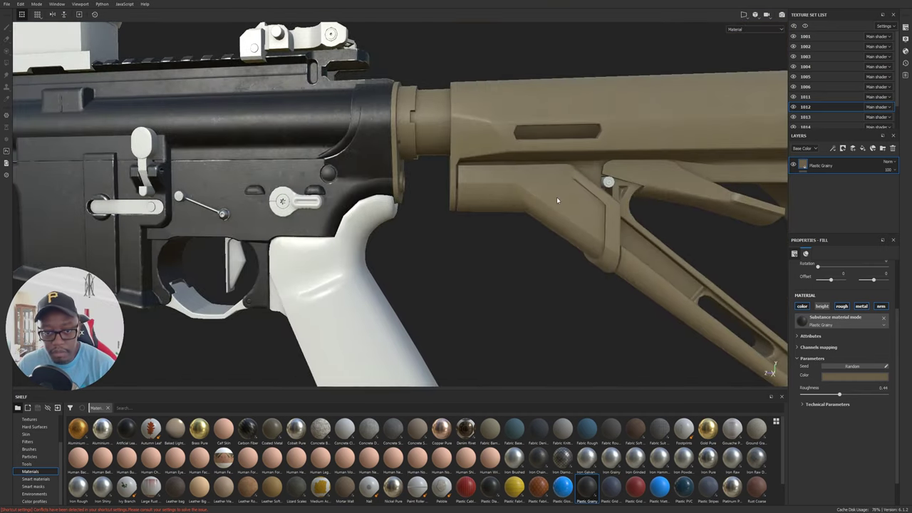
{"action": "middle_click_drag", "start_coordinate": [557, 200], "coordinate": [349, 191], "text": "alt"}
{"action": "scroll", "coordinate": [543, 206], "scroll_direction": "down", "scroll_amount": 1}
{"action": "mouse_move", "coordinate": [544, 206]}
{"action": "left_mouse_down", "text": "alt"}
{"action": "mouse_move", "coordinate": [499, 204]}
{"action": "mouse_move", "coordinate": [549, 198]}
{"action": "left_mouse_up", "text": "alt"}
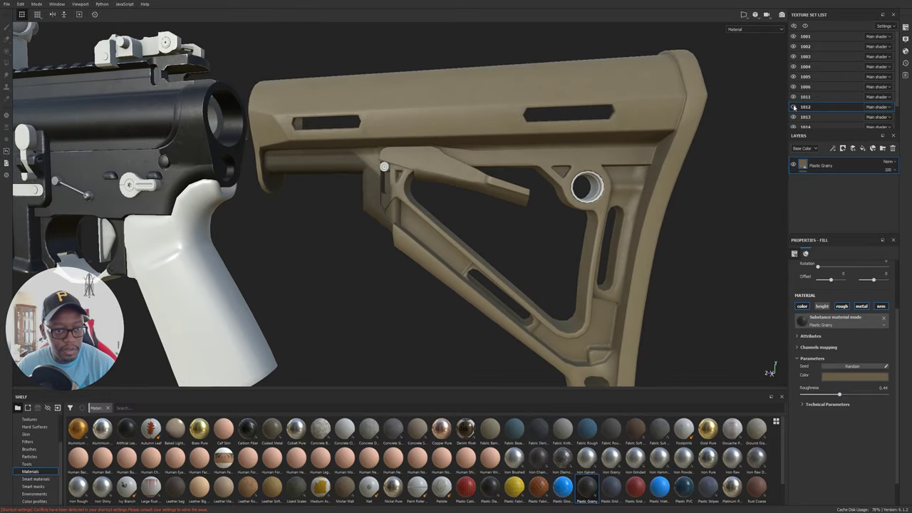
{"action": "middle_click_drag", "start_coordinate": [481, 192], "coordinate": [568, 192]}
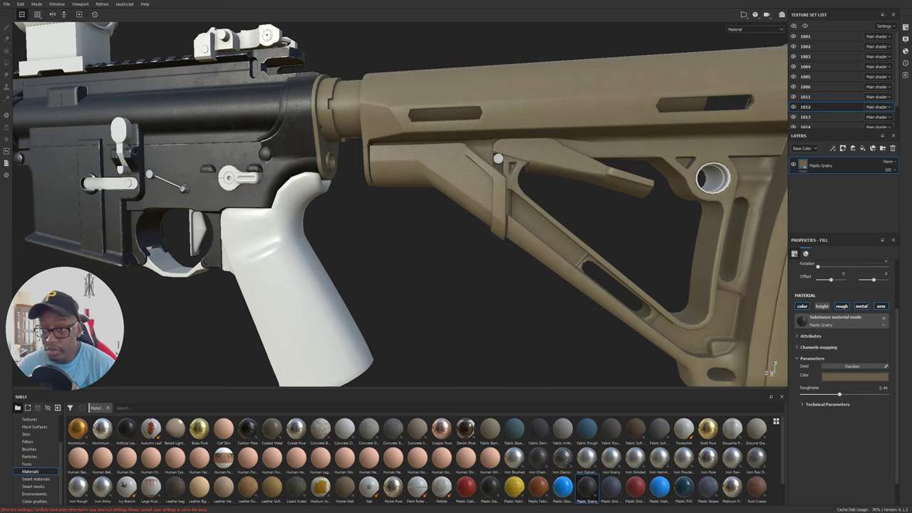
- Add a black mask to the Plastic Grainy layer and reveal only the stock's lower front piece with Polygon Fill
{"action": "left_click", "coordinate": [843, 148]}
{"action": "left_click", "coordinate": [858, 166]}
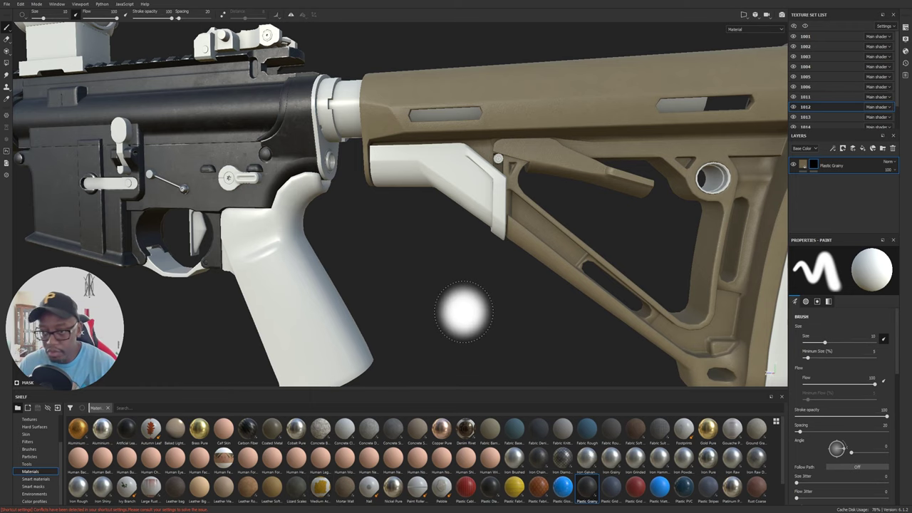
{"action": "key", "text": "4"}
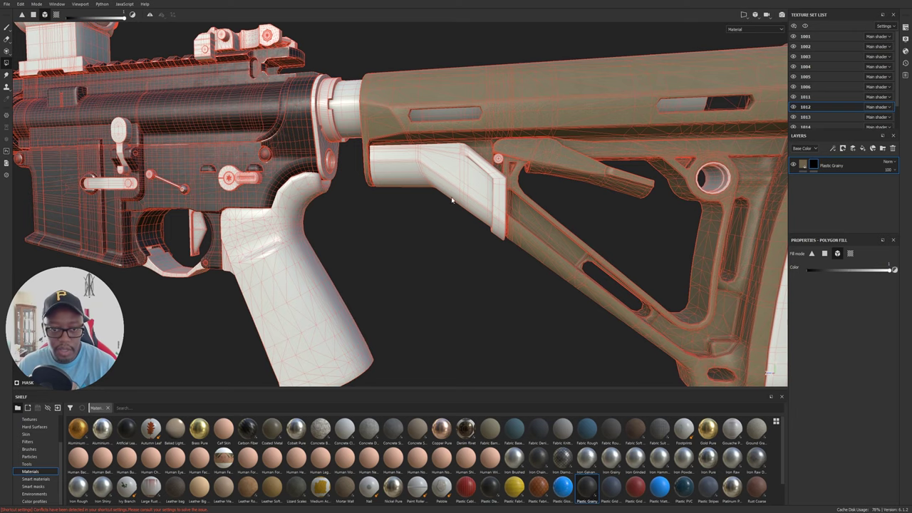
{"action": "left_click_drag", "start_coordinate": [408, 282], "coordinate": [437, 256], "text": "alt"}
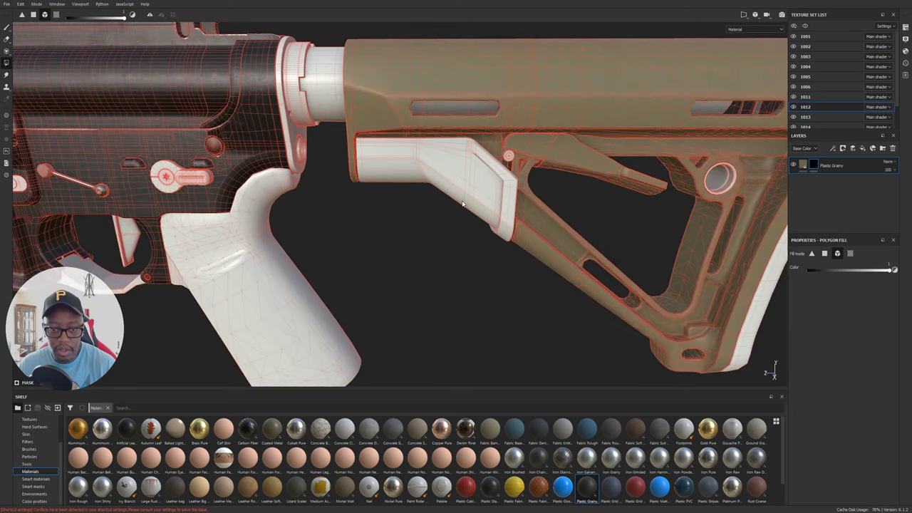
{"action": "left_click", "coordinate": [464, 212]}
- Inspect the masked stock from several angles, then return to the Plastic Grainy layer's fill content
{"action": "mouse_move", "coordinate": [434, 220]}
{"action": "left_mouse_down", "text": "alt"}
{"action": "mouse_move", "coordinate": [463, 187]}
{"action": "mouse_move", "coordinate": [449, 214]}
{"action": "left_mouse_up", "text": "alt"}
{"action": "middle_click_drag", "start_coordinate": [448, 213], "coordinate": [503, 234], "text": "alt"}
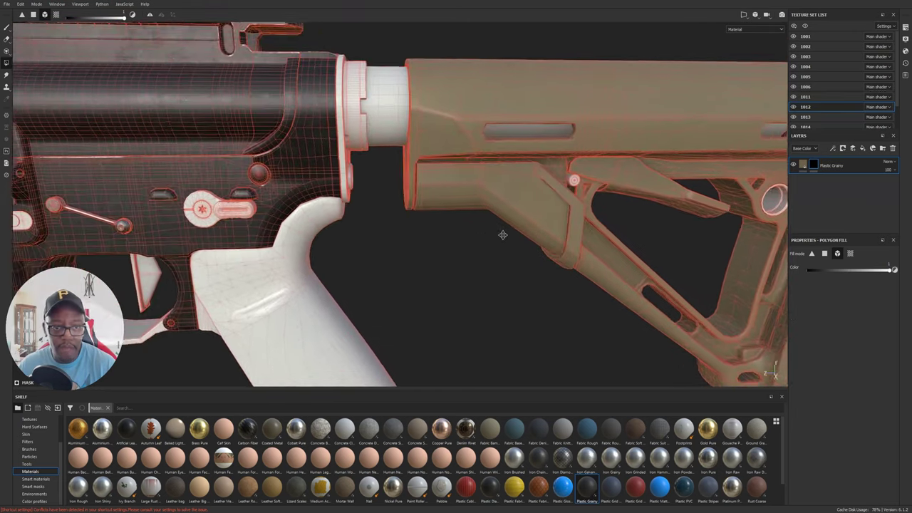
{"action": "left_click_drag", "start_coordinate": [504, 234], "coordinate": [332, 190], "text": "alt"}
{"action": "middle_click_drag", "start_coordinate": [619, 224], "coordinate": [630, 241], "text": "alt"}
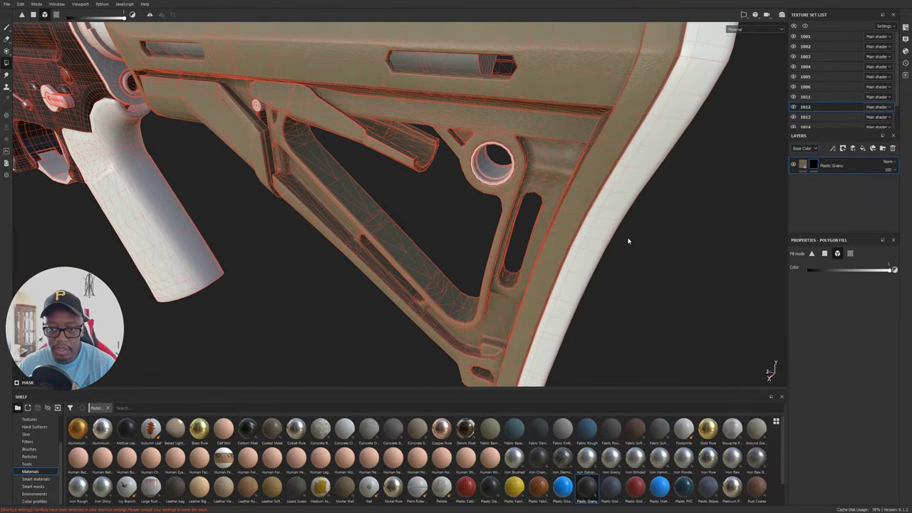
{"action": "left_click_drag", "start_coordinate": [630, 240], "coordinate": [309, 231], "text": "alt"}
{"action": "middle_click_drag", "start_coordinate": [309, 230], "coordinate": [637, 220], "text": "alt"}
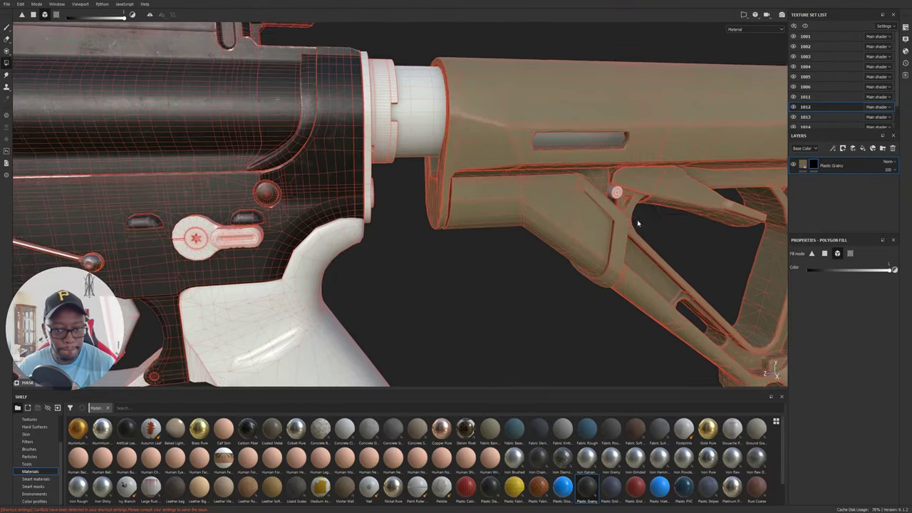
{"action": "left_click_drag", "start_coordinate": [637, 220], "coordinate": [613, 193], "text": "alt"}
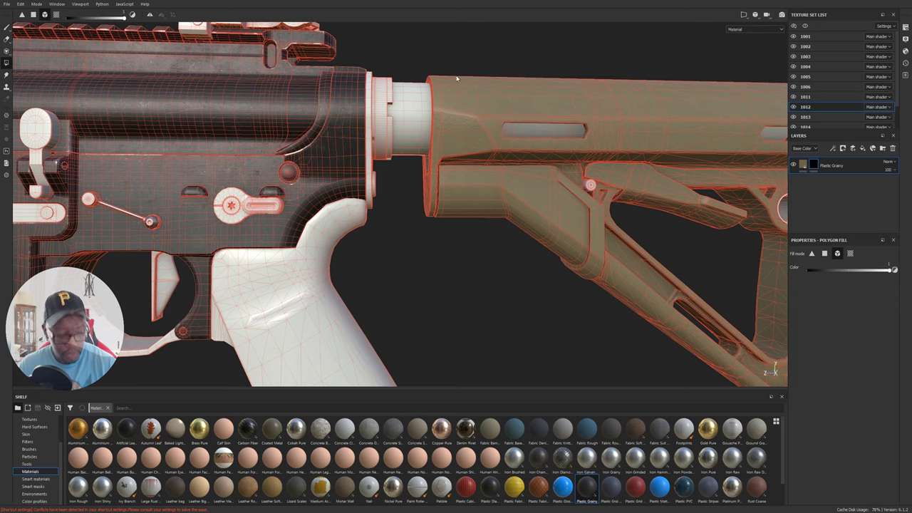
{"action": "key", "text": "1"}
{"action": "left_click", "coordinate": [803, 165]}
- Toggle the visibility of texture sets 1011 and 1012 to check which stock parts belong to each
{"action": "middle_click_drag", "start_coordinate": [648, 149], "coordinate": [448, 136], "text": "alt"}
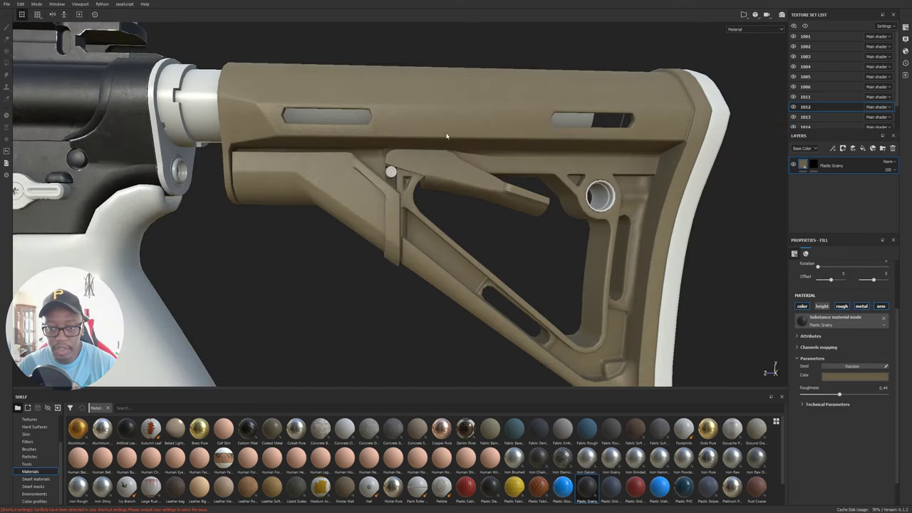
{"action": "scroll", "coordinate": [448, 136], "scroll_direction": "down", "scroll_amount": 3}
{"action": "left_click_drag", "start_coordinate": [542, 164], "coordinate": [457, 198], "text": "alt"}
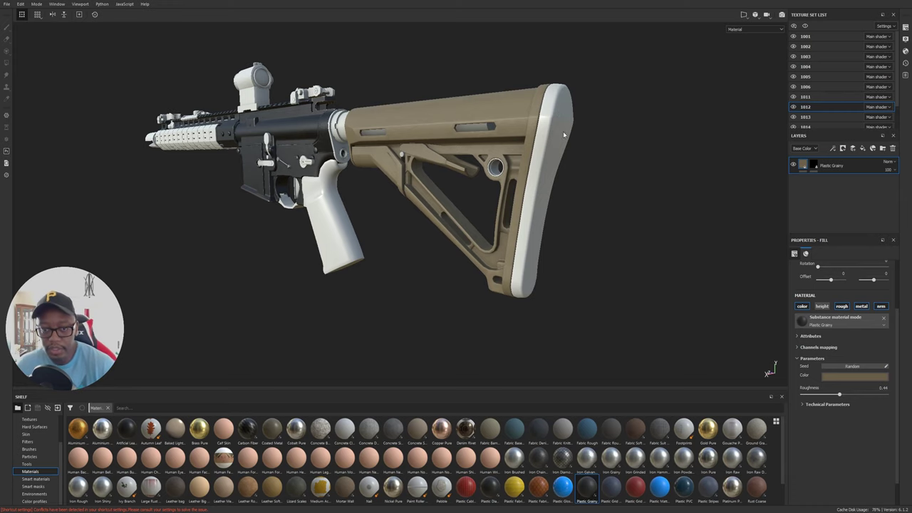
{"action": "left_click_drag", "start_coordinate": [542, 239], "coordinate": [584, 183], "text": "alt"}
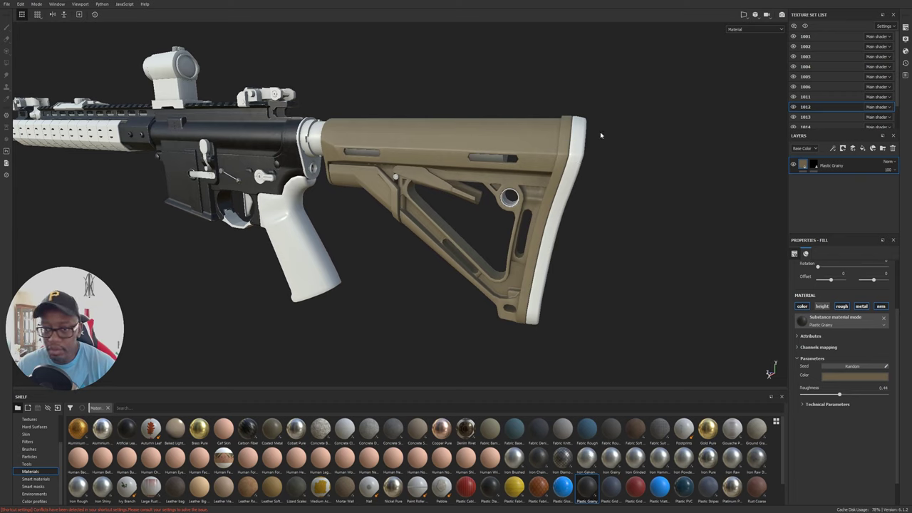
{"action": "left_click", "coordinate": [793, 104]}
{"action": "left_click", "coordinate": [793, 107]}
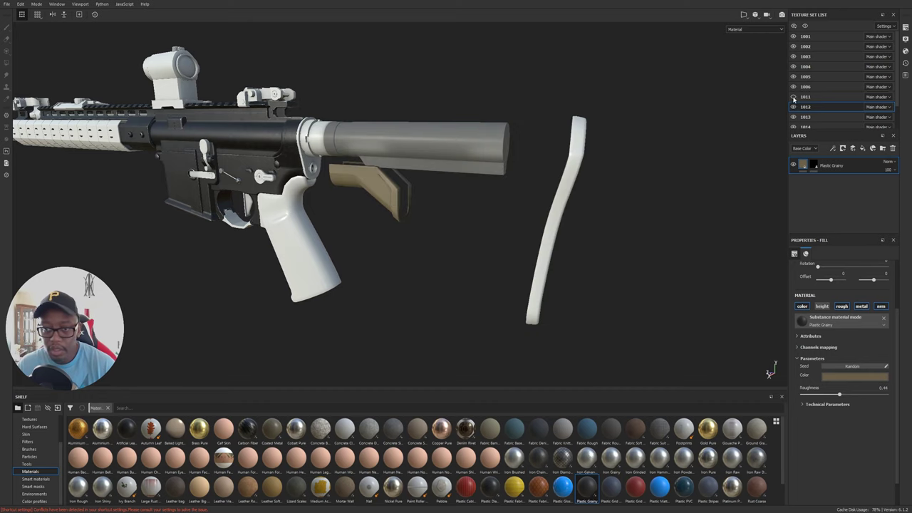
{"action": "left_click", "coordinate": [794, 97]}
{"action": "left_click", "coordinate": [794, 107]}
{"action": "left_click", "coordinate": [794, 107]}
{"action": "left_click_drag", "start_coordinate": [606, 168], "coordinate": [554, 250], "text": "alt"}
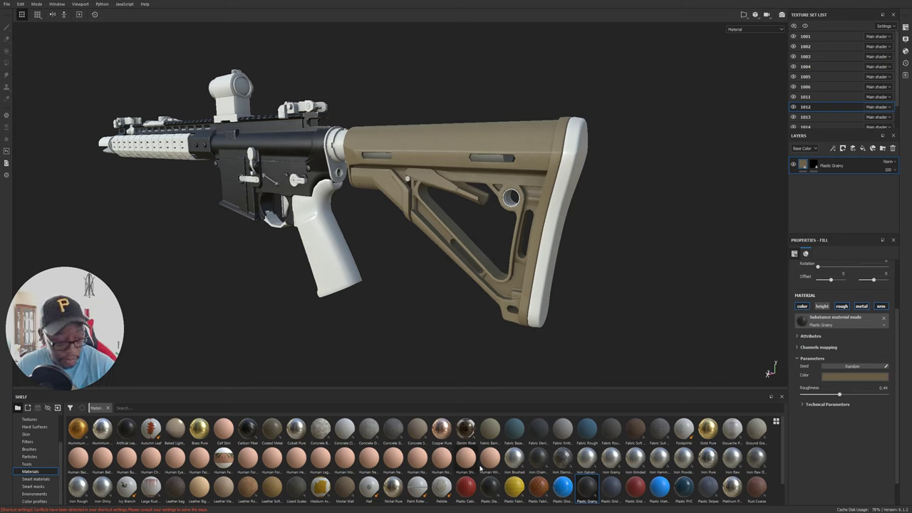
- Try the Silicone Coat material as a new layer above Plastic Grainy in texture set 1012
{"action": "scroll", "coordinate": [560, 464], "scroll_direction": "down", "scroll_amount": 1}
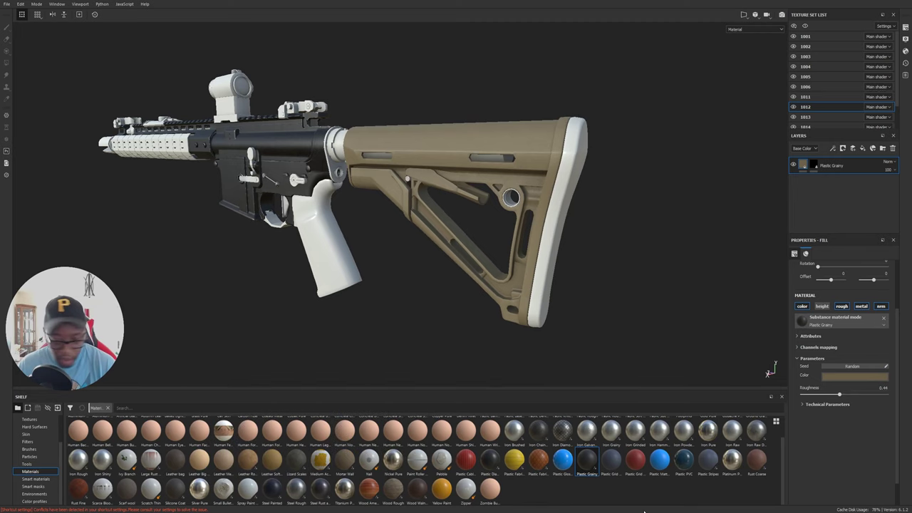
{"action": "scroll", "coordinate": [641, 494], "scroll_direction": "up", "scroll_amount": 1}
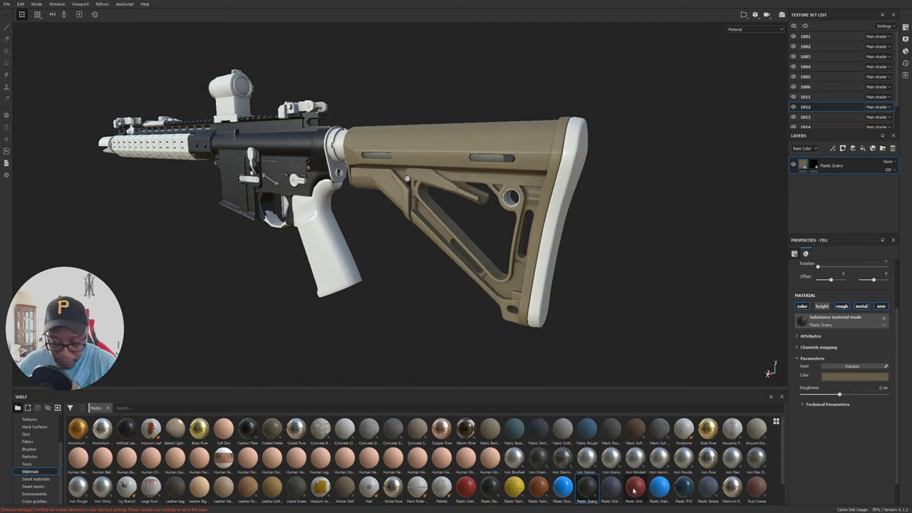
{"action": "mouse_move", "coordinate": [633, 490]}
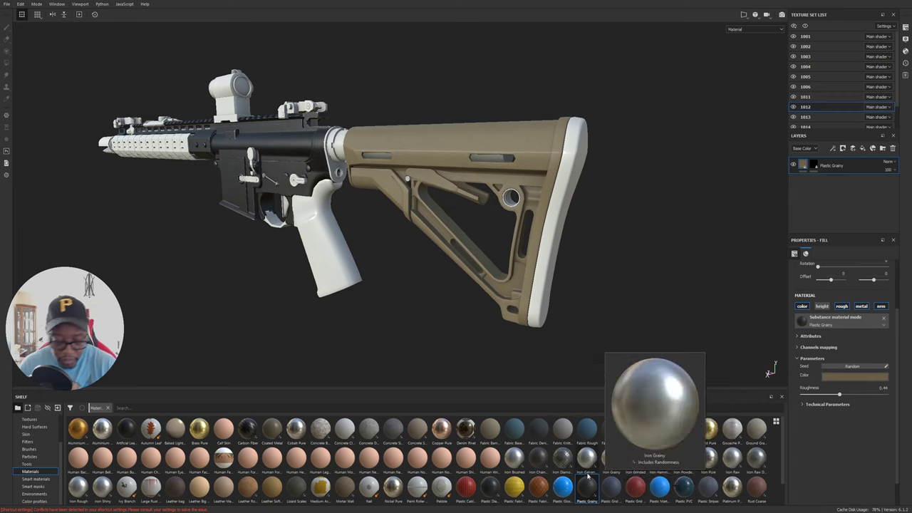
{"action": "scroll", "coordinate": [555, 484], "scroll_direction": "down", "scroll_amount": 1}
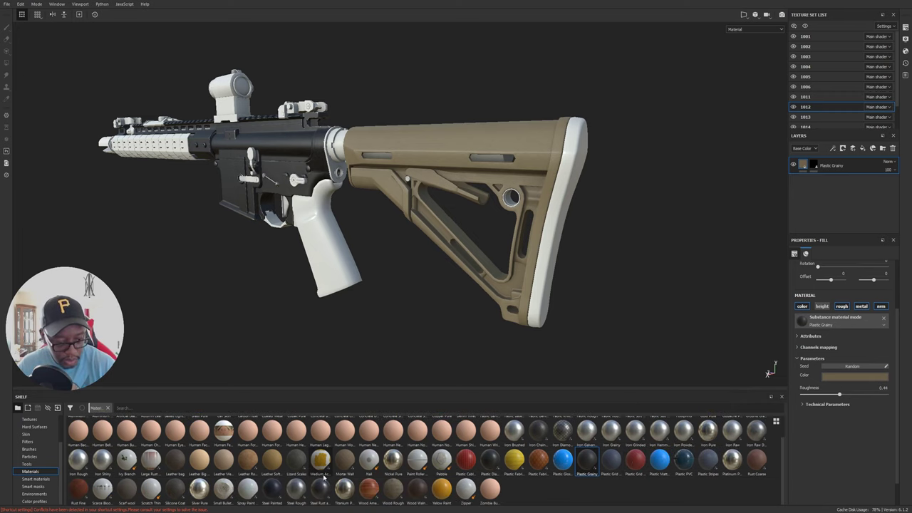
{"action": "mouse_move", "coordinate": [176, 490]}
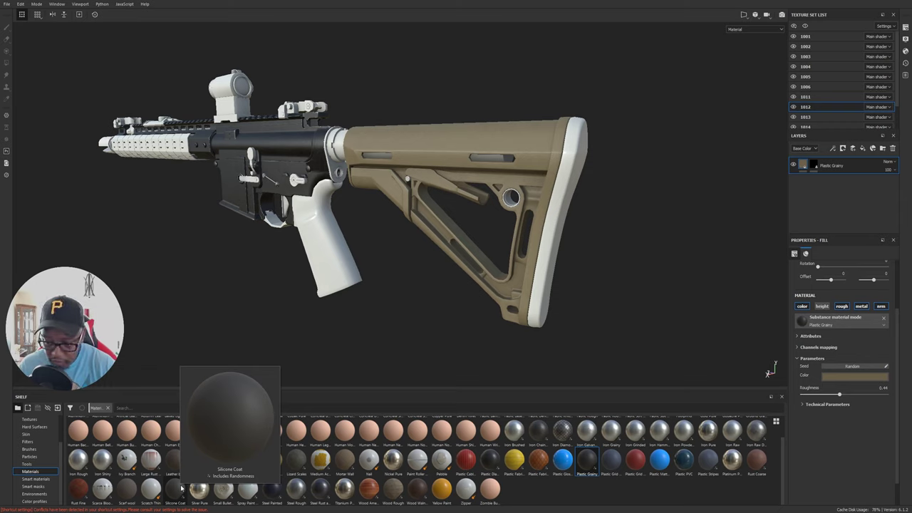
{"action": "left_click_drag", "start_coordinate": [183, 489], "coordinate": [825, 164]}
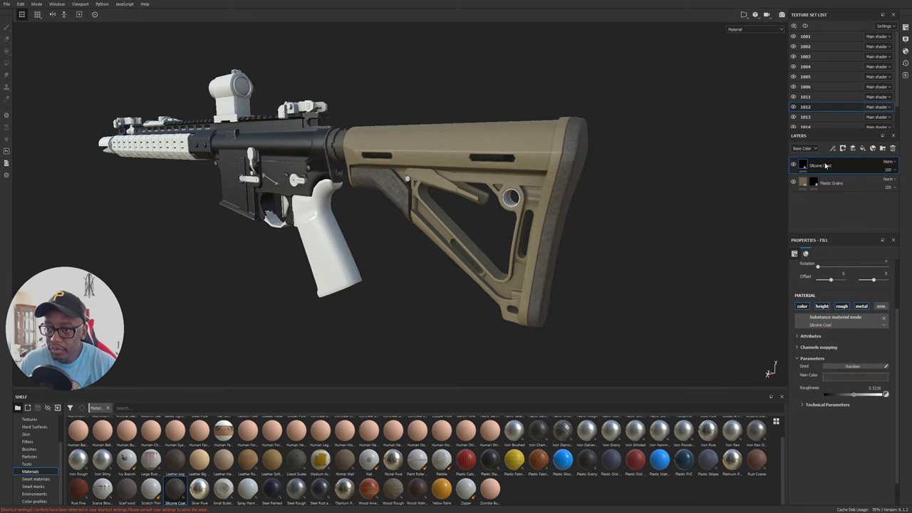
- Inspect the Silicone Coat finish up close on the butt pad and delete that layer
{"action": "left_click_drag", "start_coordinate": [498, 227], "coordinate": [427, 214], "text": "alt"}
{"action": "right_click_drag", "start_coordinate": [428, 213], "coordinate": [715, 209], "text": "alt"}
{"action": "left_click_drag", "start_coordinate": [715, 206], "coordinate": [630, 140], "text": "alt"}
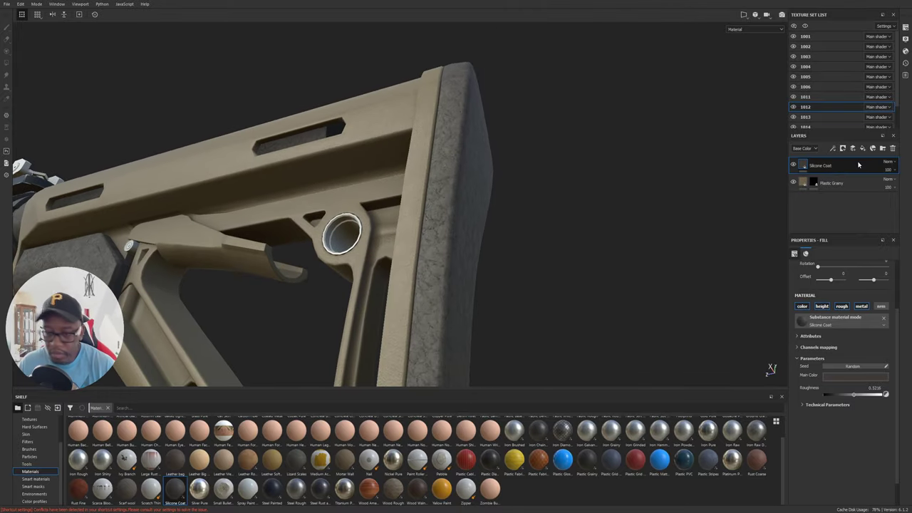
{"action": "left_click", "coordinate": [894, 148]}
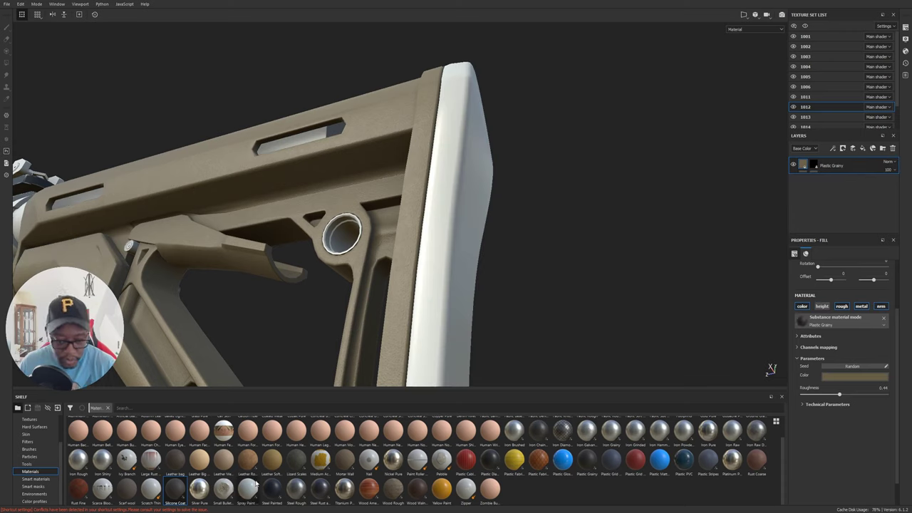
- Browse the available materials for the butt pad and rename the masked Plastic Grainy layer as FDE
{"action": "mouse_move", "coordinate": [257, 484]}
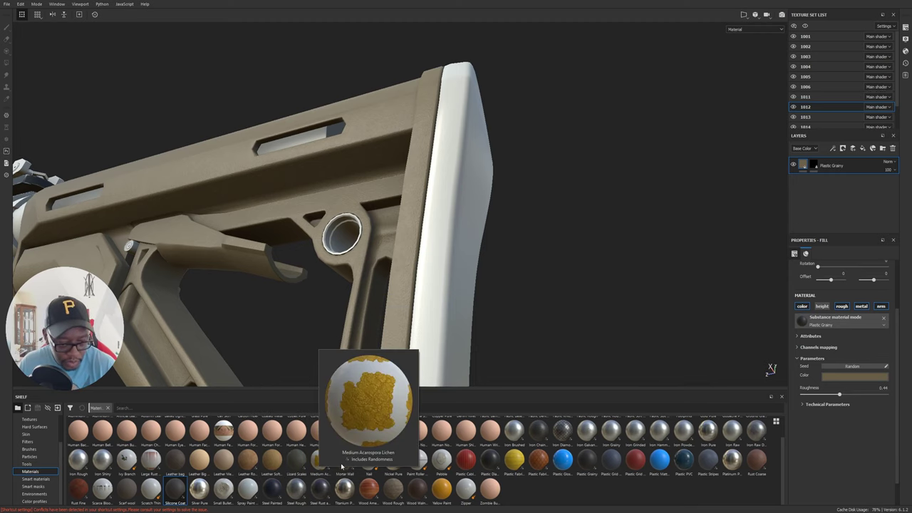
{"action": "scroll", "coordinate": [535, 464], "scroll_direction": "up", "scroll_amount": 1}
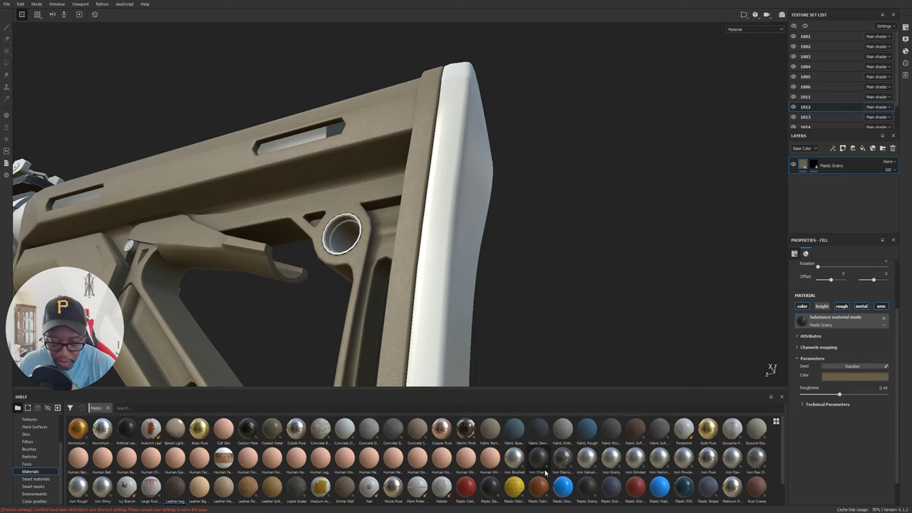
{"action": "scroll", "coordinate": [546, 469], "scroll_direction": "down", "scroll_amount": 1}
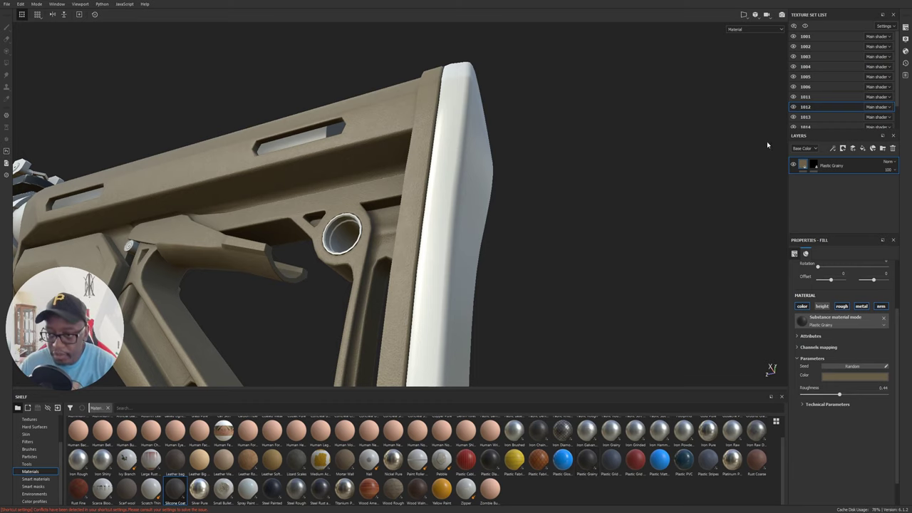
{"action": "double_click", "coordinate": [832, 167]}
{"action": "double_click", "coordinate": [832, 167]}
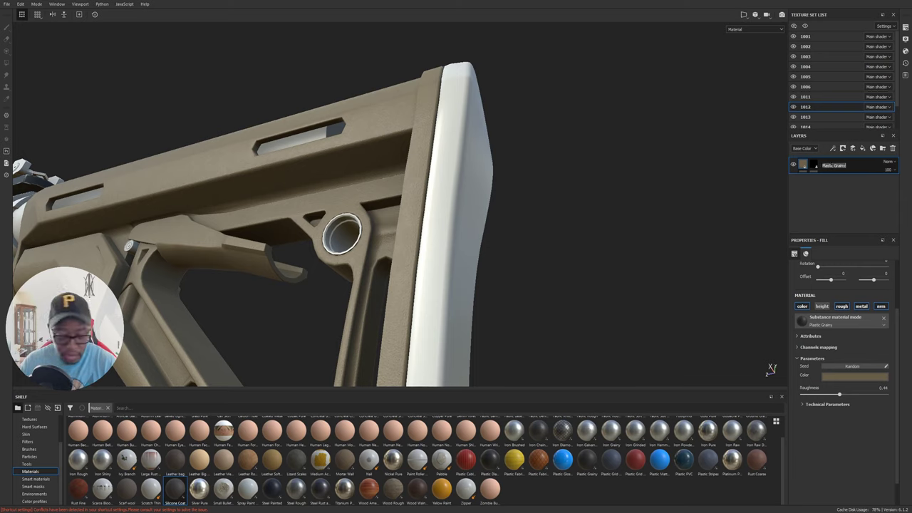
{"action": "key", "text": "BackSpace"}
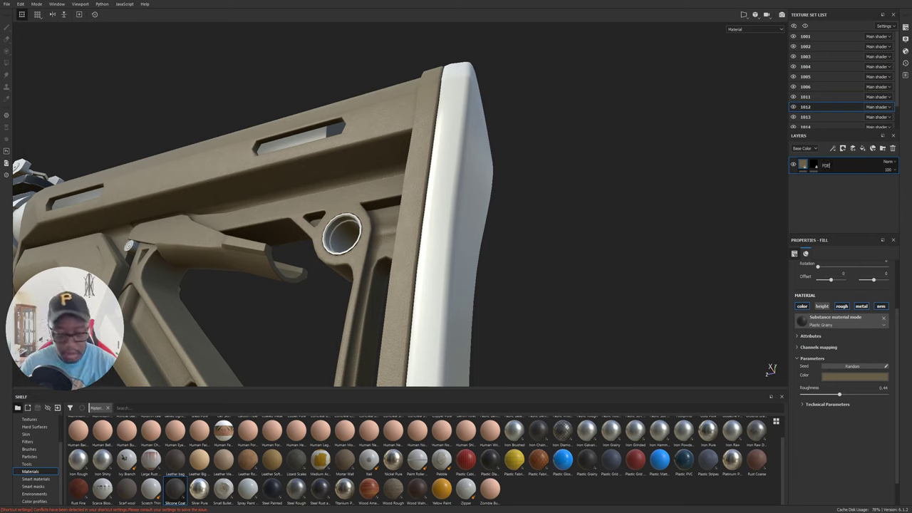
{"action": "key", "text": "Return"}
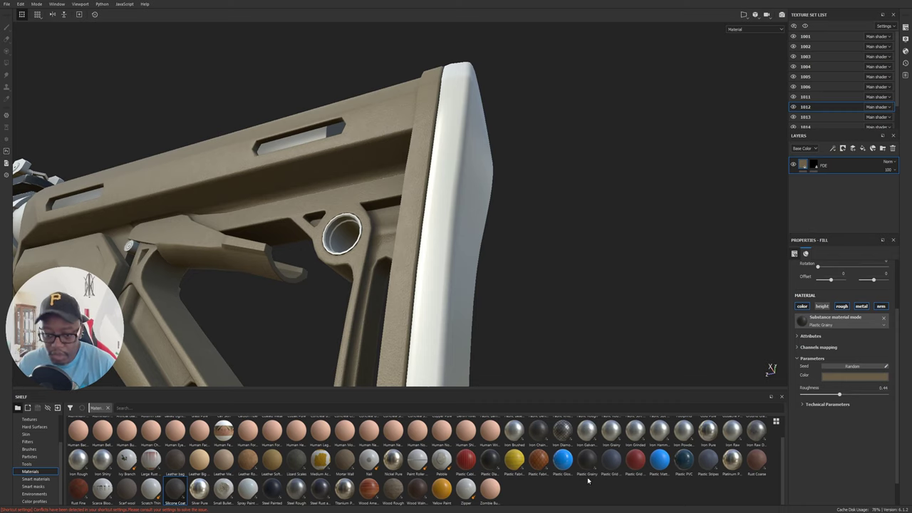
- Add the Plastic Grainy material as a layer above FDE in texture set 1012 and set its UV scale to 20
{"action": "left_click_drag", "start_coordinate": [588, 468], "coordinate": [835, 165]}
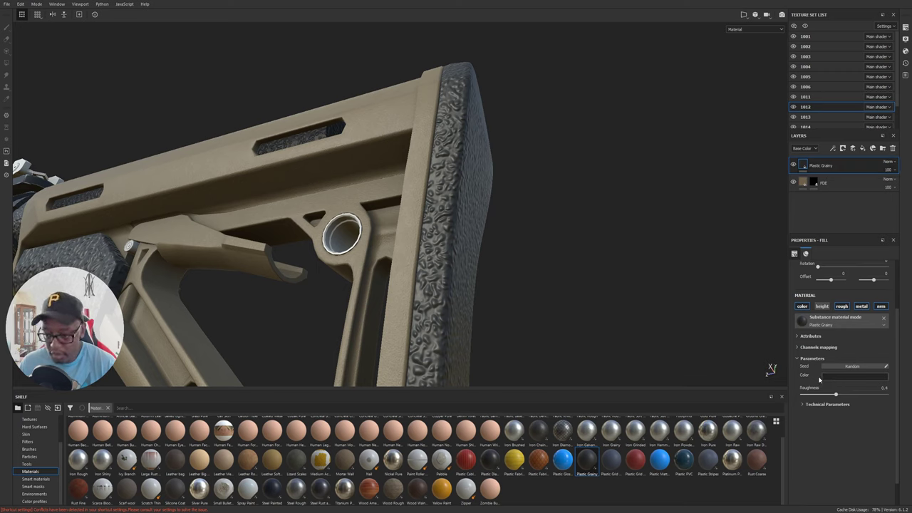
{"action": "scroll", "coordinate": [824, 342], "scroll_direction": "up", "scroll_amount": 3}
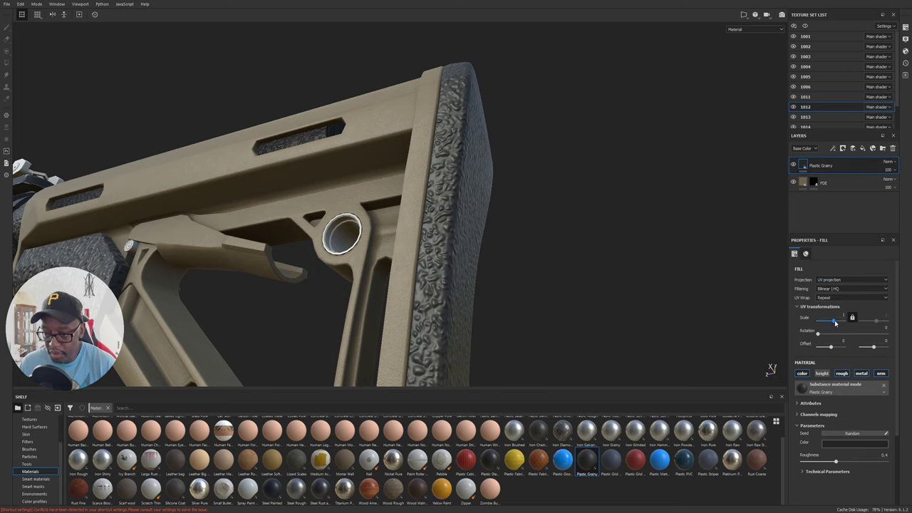
{"action": "left_click_drag", "start_coordinate": [836, 323], "coordinate": [839, 322]}
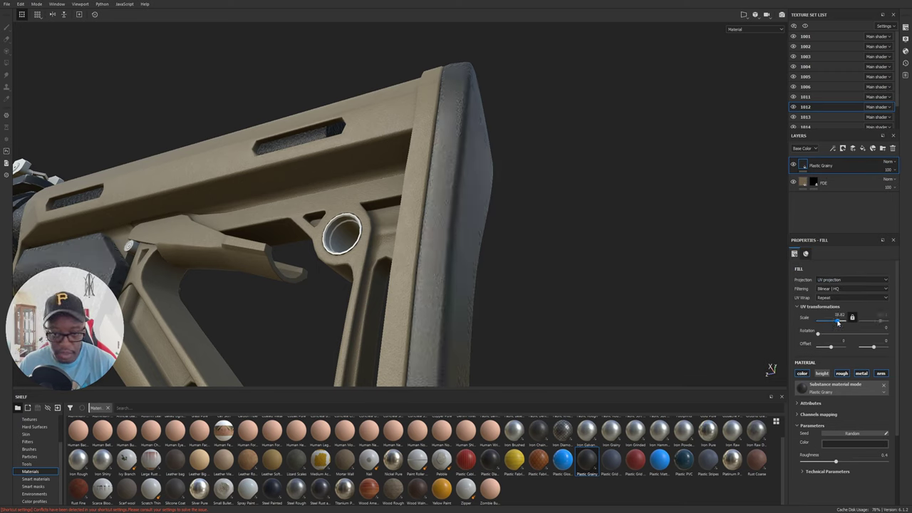
{"action": "double_click", "coordinate": [839, 322]}
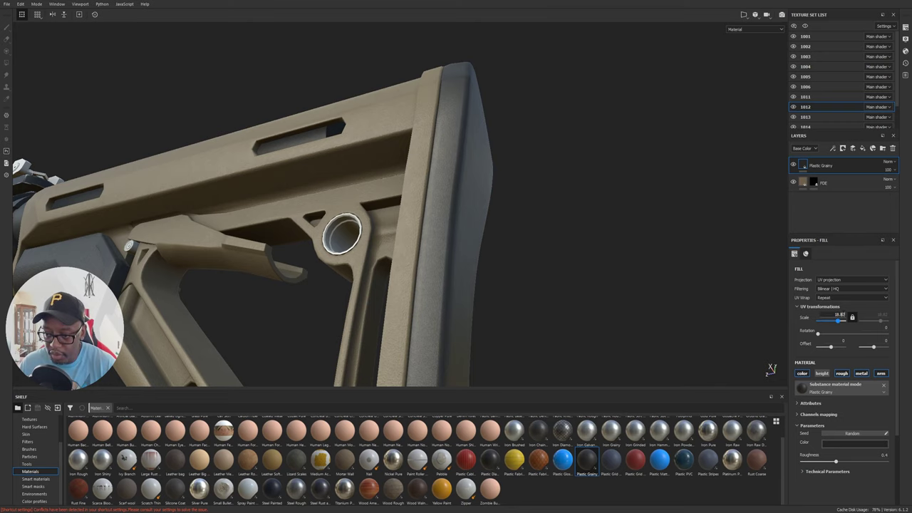
{"action": "key", "text": "BackSpace"}
{"action": "key", "text": "BackSpace"}
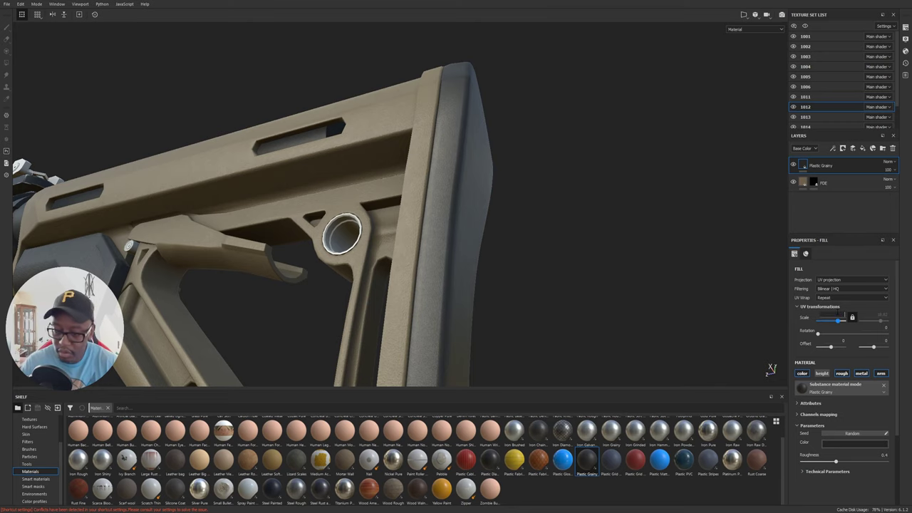
{"action": "key", "text": "Return"}
- Lower the Plastic Grainy layer's normal intensity to 0.26 in its technical parameters
{"action": "left_click_drag", "start_coordinate": [729, 252], "coordinate": [855, 335], "text": "alt"}
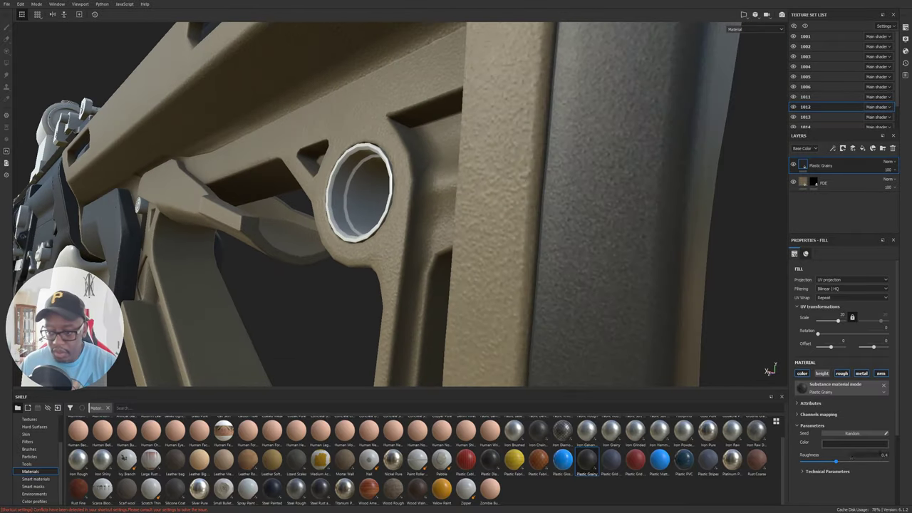
{"action": "left_click", "coordinate": [812, 472]}
{"action": "scroll", "coordinate": [838, 429], "scroll_direction": "down", "scroll_amount": 3}
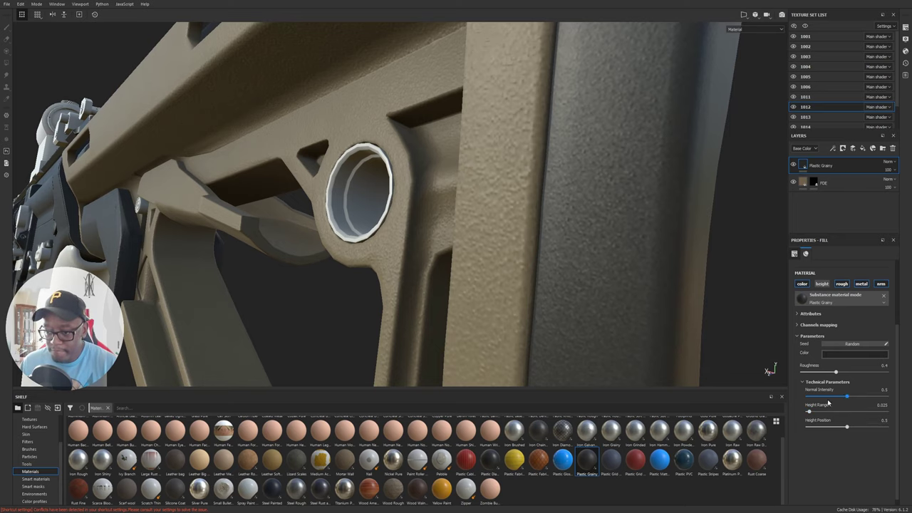
{"action": "left_click_drag", "start_coordinate": [828, 399], "coordinate": [829, 398]}
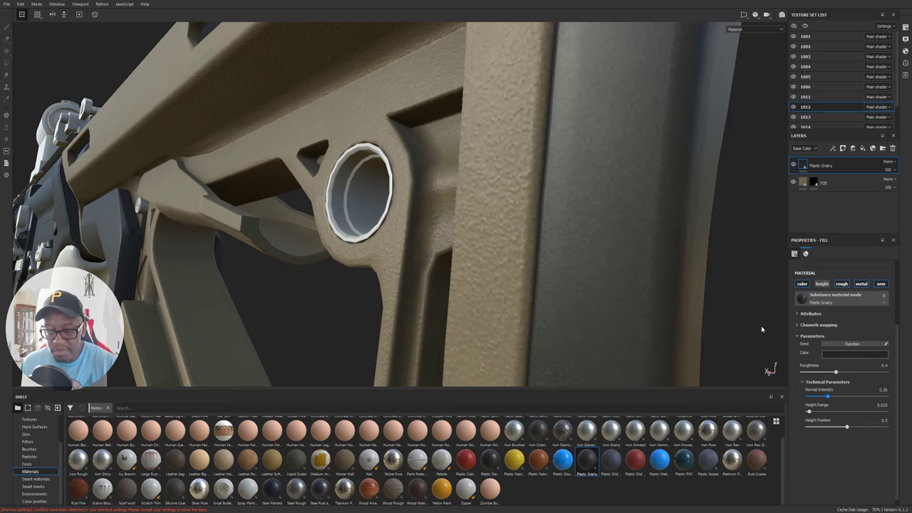
- Set the Plastic Grainy layer's roughness to 0.55 and darken its color to a 0.126 grey
{"action": "left_click_drag", "start_coordinate": [228, 156], "coordinate": [314, 142], "text": "alt"}
{"action": "scroll", "coordinate": [528, 116], "scroll_direction": "down", "scroll_amount": 2}
{"action": "left_click_drag", "start_coordinate": [528, 116], "coordinate": [735, 323], "text": "alt"}
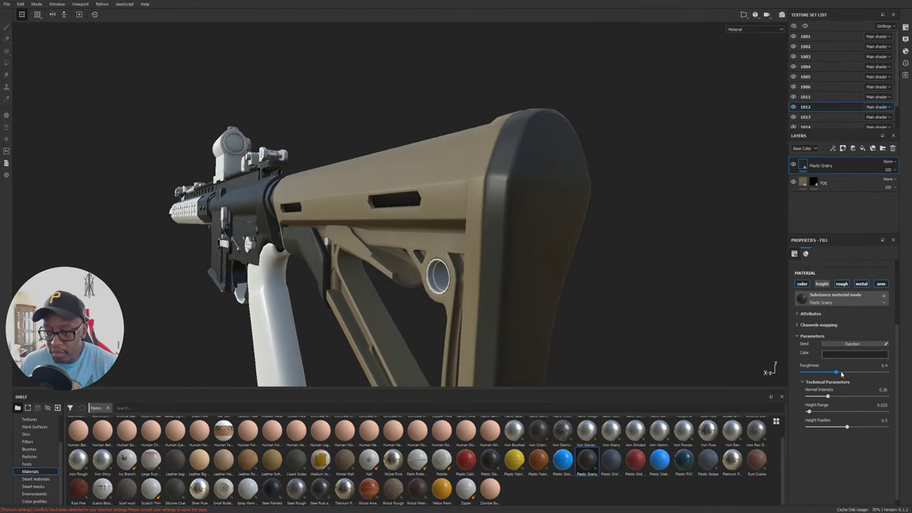
{"action": "left_click_drag", "start_coordinate": [837, 372], "coordinate": [846, 372]}
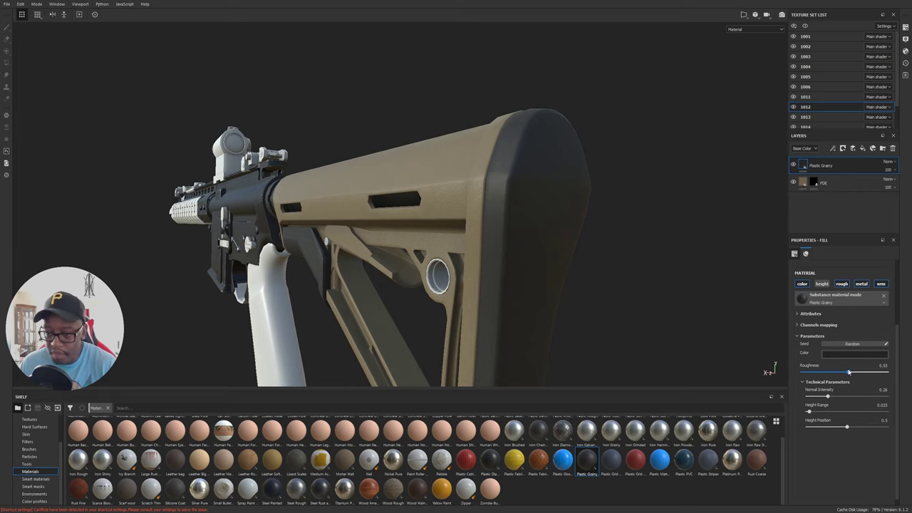
{"action": "mouse_move", "coordinate": [515, 202]}
{"action": "left_mouse_down", "text": "alt"}
{"action": "mouse_move", "coordinate": [607, 214]}
{"action": "mouse_move", "coordinate": [650, 146]}
{"action": "mouse_move", "coordinate": [492, 187]}
{"action": "mouse_move", "coordinate": [528, 195]}
{"action": "left_mouse_up", "text": "alt"}
{"action": "left_click", "coordinate": [838, 354]}
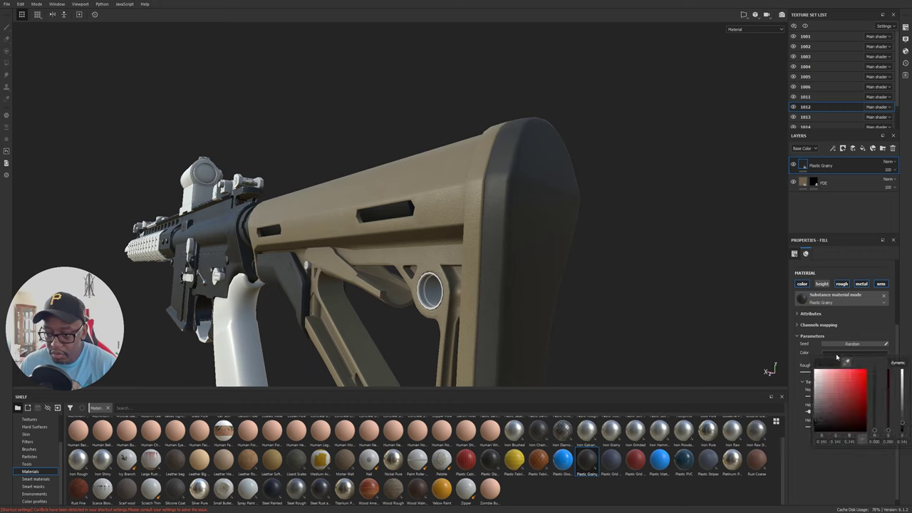
{"action": "left_click_drag", "start_coordinate": [816, 424], "coordinate": [815, 426]}
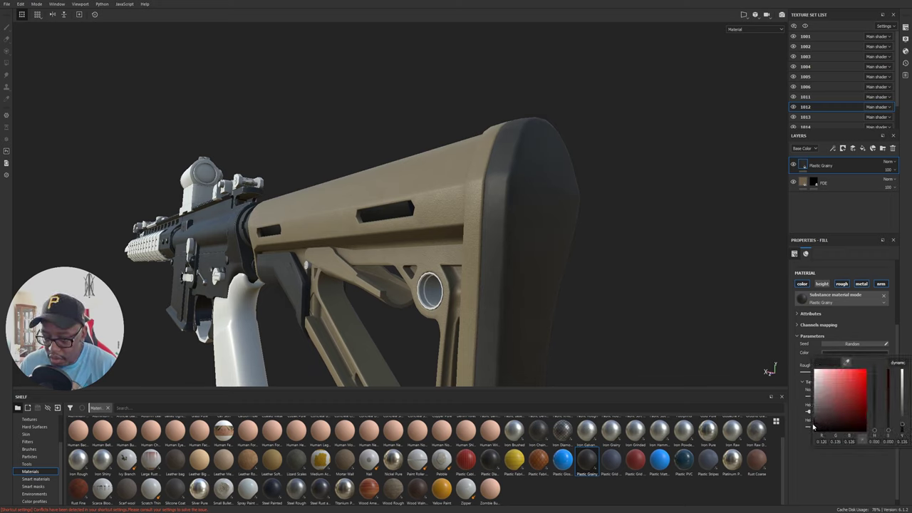
{"action": "left_click", "coordinate": [562, 316]}
- Add a black mask to the Plastic Grainy layer and polygon-fill the butt pad white so only that part receives it
{"action": "mouse_move", "coordinate": [642, 271]}
{"action": "left_mouse_down", "text": "alt"}
{"action": "mouse_move", "coordinate": [352, 239]}
{"action": "mouse_move", "coordinate": [276, 290]}
{"action": "left_mouse_up", "text": "alt"}
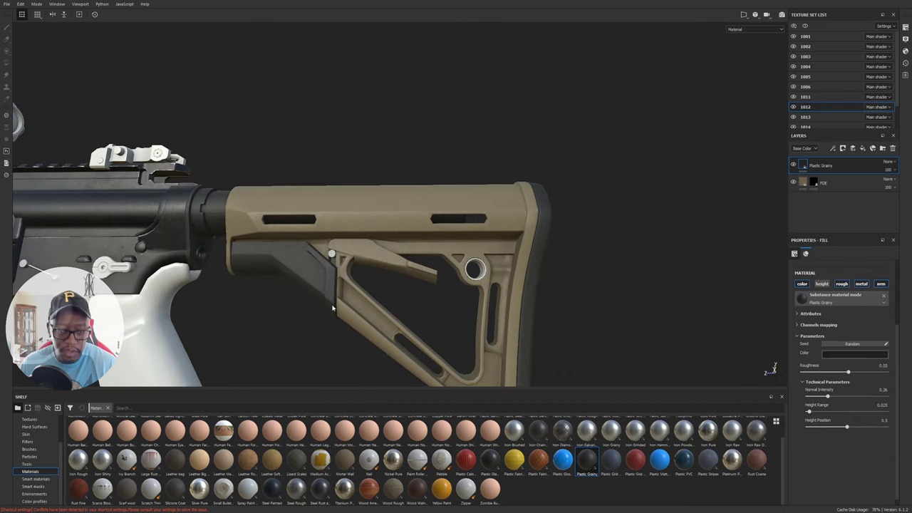
{"action": "left_click", "coordinate": [843, 148]}
{"action": "left_click", "coordinate": [859, 160]}
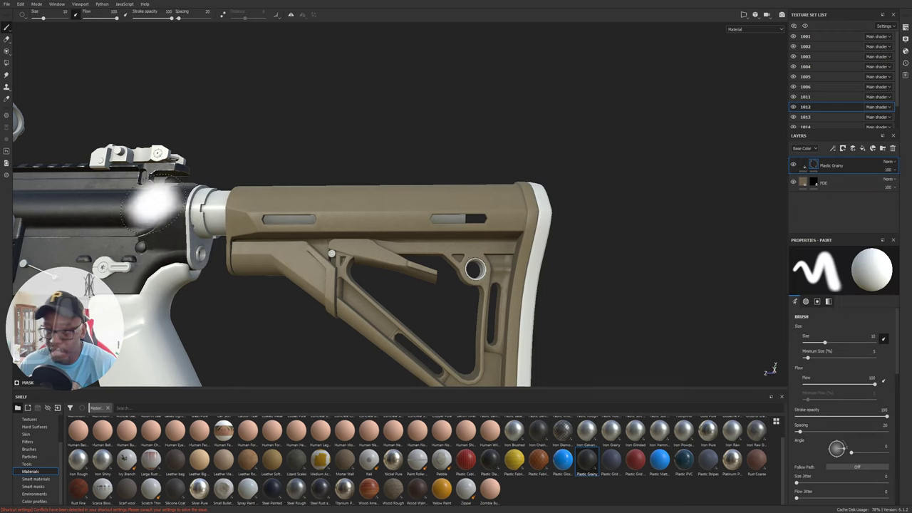
{"action": "key", "text": "4"}
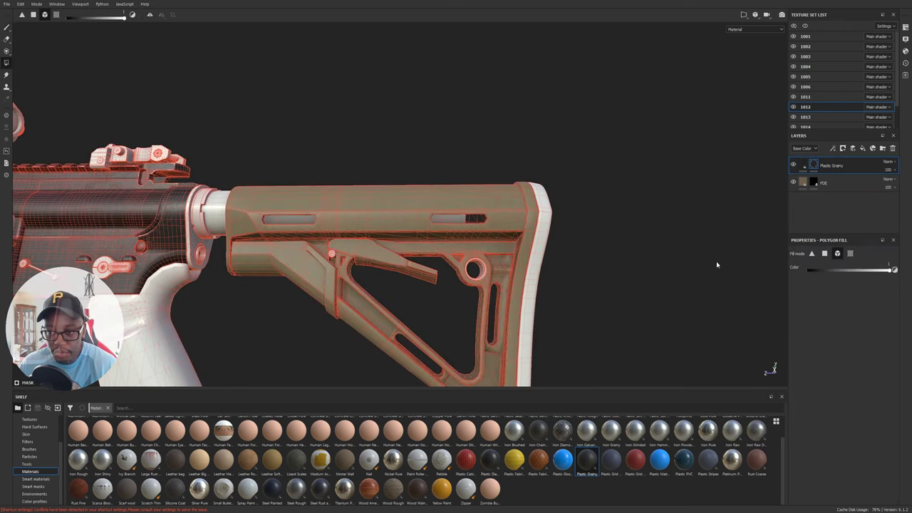
{"action": "left_click_drag", "start_coordinate": [717, 262], "coordinate": [650, 267], "text": "alt"}
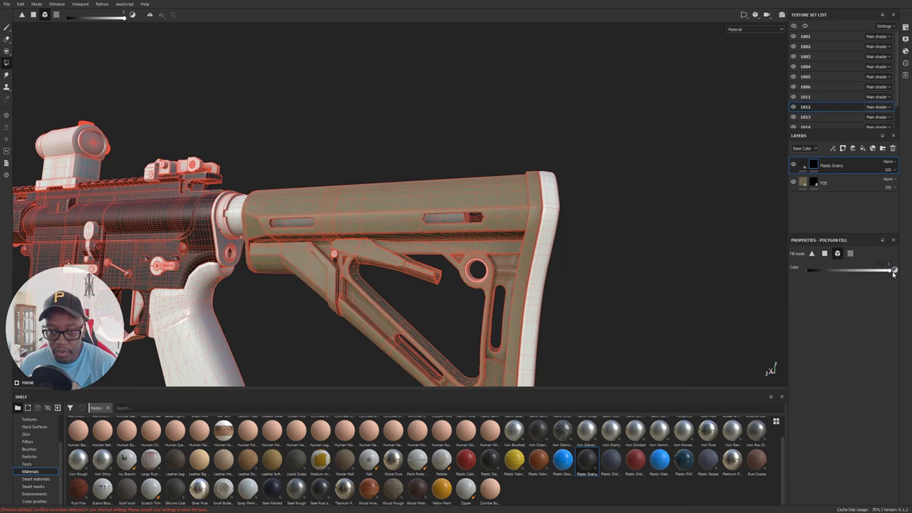
{"action": "left_click", "coordinate": [552, 207]}
{"action": "mouse_move", "coordinate": [560, 206]}
{"action": "left_mouse_down", "text": "alt"}
{"action": "mouse_move", "coordinate": [574, 206]}
{"action": "mouse_move", "coordinate": [478, 214]}
{"action": "mouse_move", "coordinate": [572, 220]}
{"action": "mouse_move", "coordinate": [570, 209]}
{"action": "left_mouse_up", "text": "alt"}
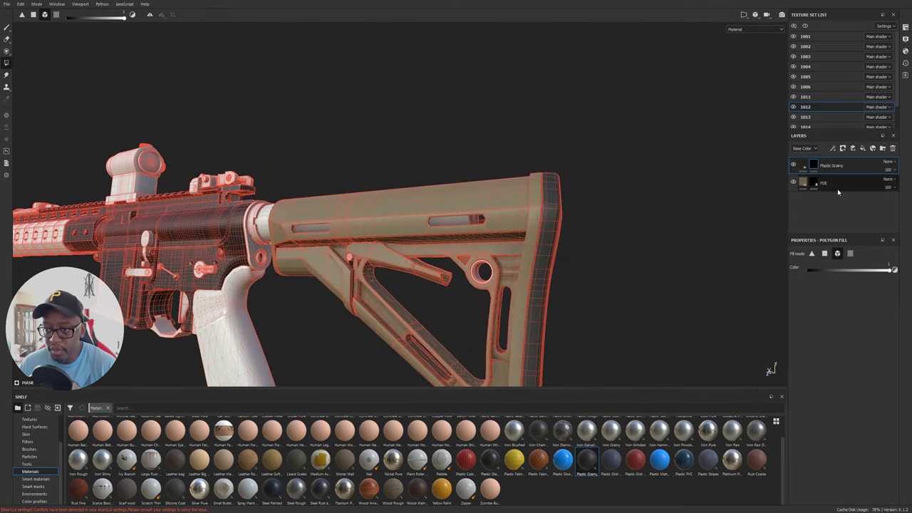
- Rename the masked Plastic Grainy layer as Rubber Pad
{"action": "left_click_drag", "start_coordinate": [635, 208], "coordinate": [307, 169], "text": "alt"}
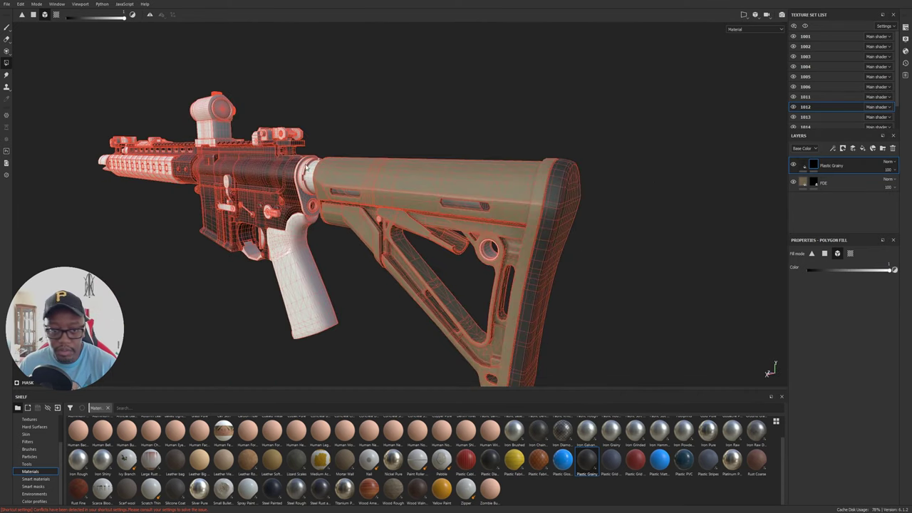
{"action": "double_click", "coordinate": [836, 167]}
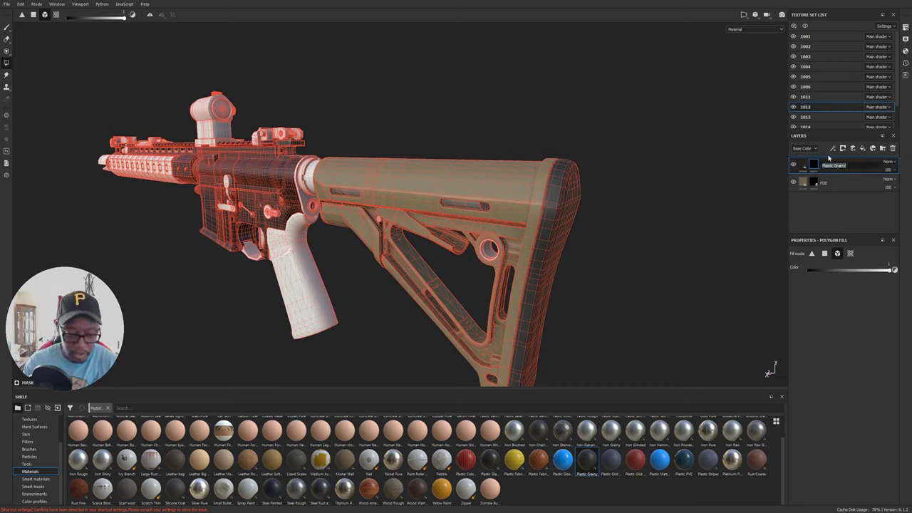
{"action": "type", "text": "Bu"}
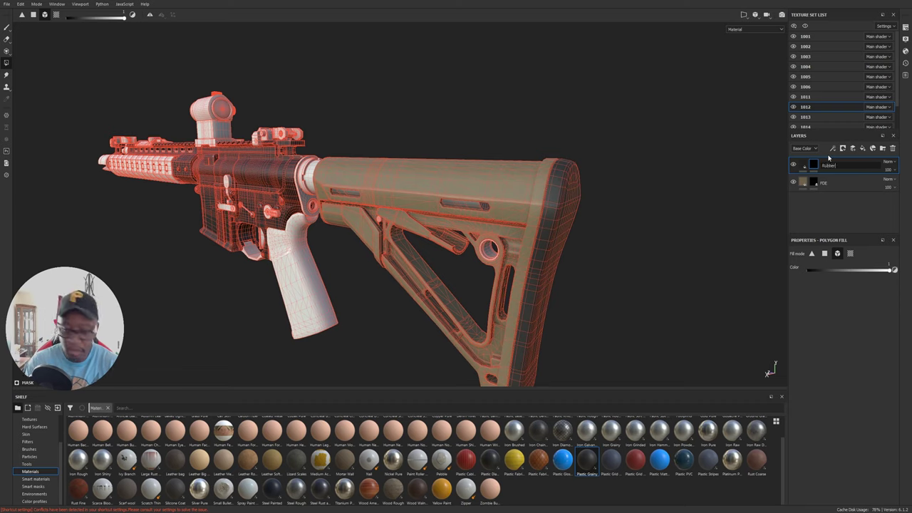
{"action": "type", "text": "bber Pad"}
{"action": "key", "text": "Return"}
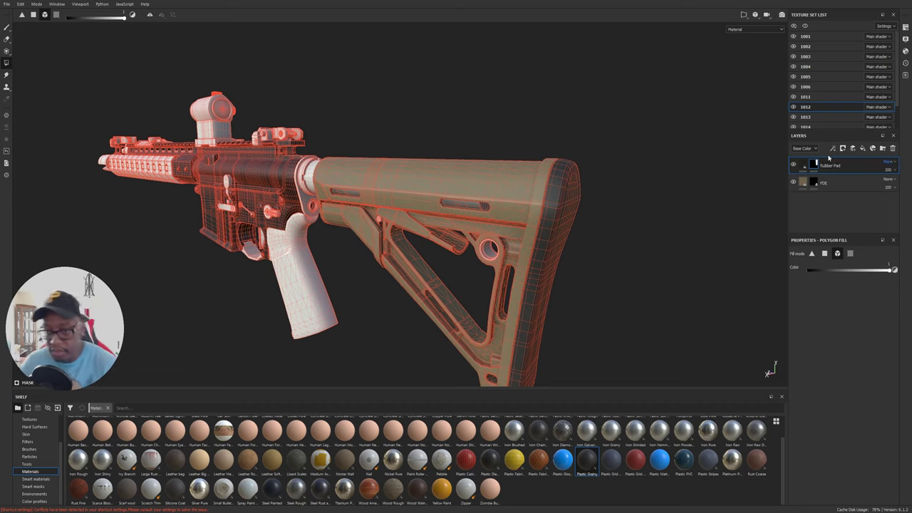
- Examine the butt pad and stock finishes against the rest of the rifle from several angles and distances
{"action": "left_click_drag", "start_coordinate": [535, 158], "coordinate": [543, 144], "text": "alt"}
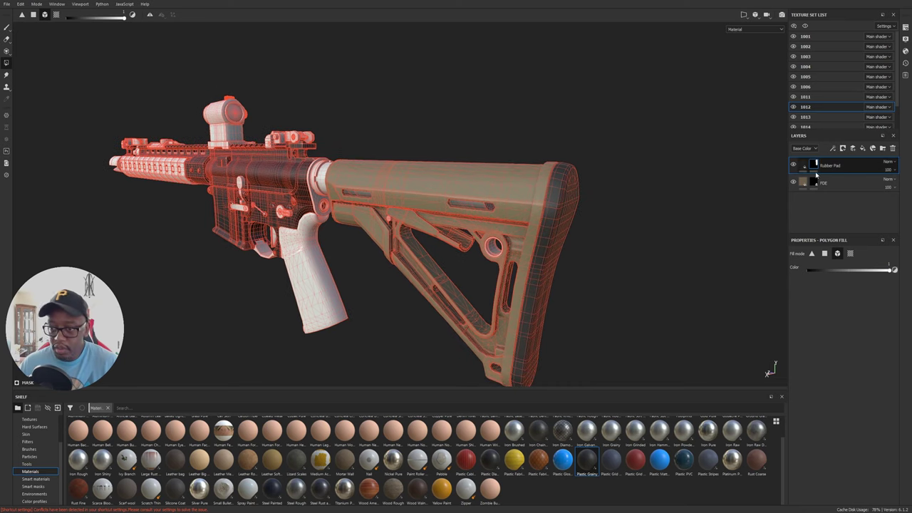
{"action": "left_click", "coordinate": [804, 166]}
{"action": "left_click_drag", "start_coordinate": [432, 262], "coordinate": [585, 246], "text": "alt"}
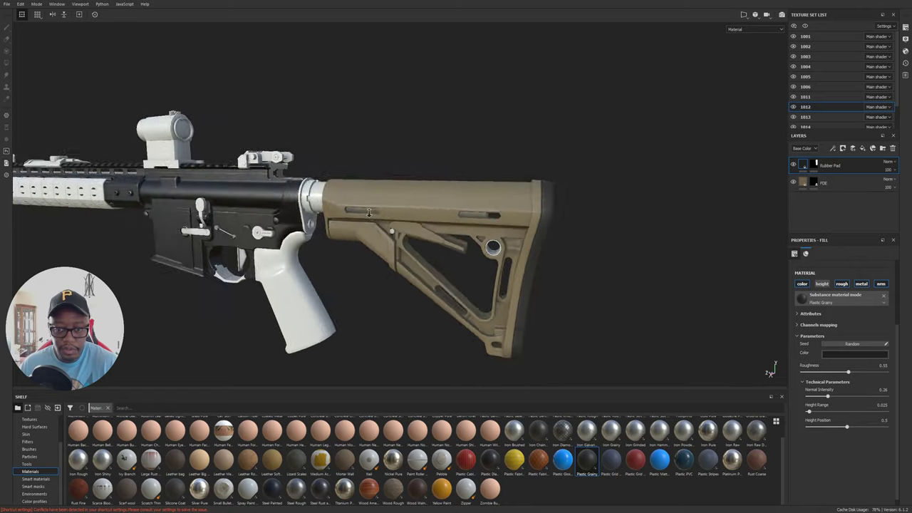
{"action": "middle_click_drag", "start_coordinate": [385, 214], "coordinate": [564, 167], "text": "alt"}
{"action": "left_click_drag", "start_coordinate": [499, 149], "coordinate": [541, 142], "text": "alt"}
{"action": "right_click_drag", "start_coordinate": [385, 143], "coordinate": [557, 175], "text": "alt"}
{"action": "middle_click_drag", "start_coordinate": [570, 171], "coordinate": [538, 225], "text": "alt"}
{"action": "right_click_drag", "start_coordinate": [549, 214], "coordinate": [668, 234], "text": "alt"}
{"action": "left_click_drag", "start_coordinate": [598, 207], "coordinate": [443, 201], "text": "alt"}
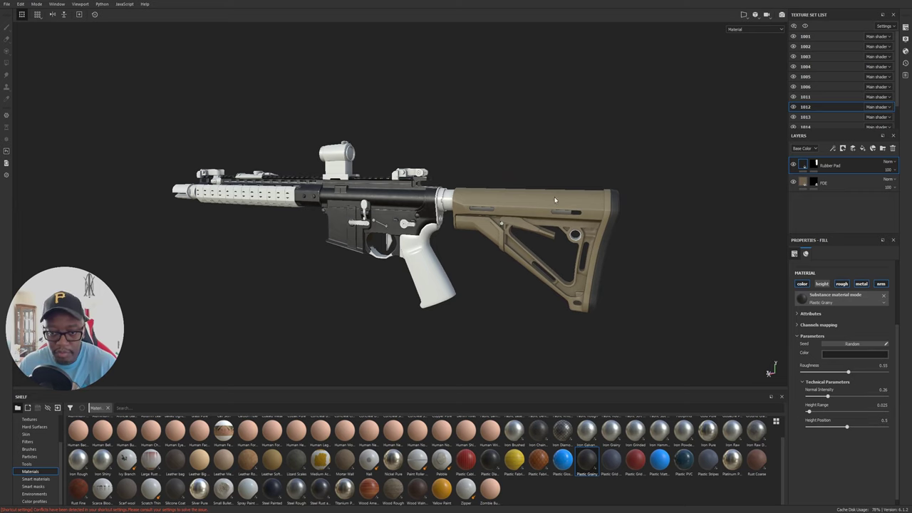
{"action": "left_click_drag", "start_coordinate": [541, 214], "coordinate": [460, 175], "text": "alt"}
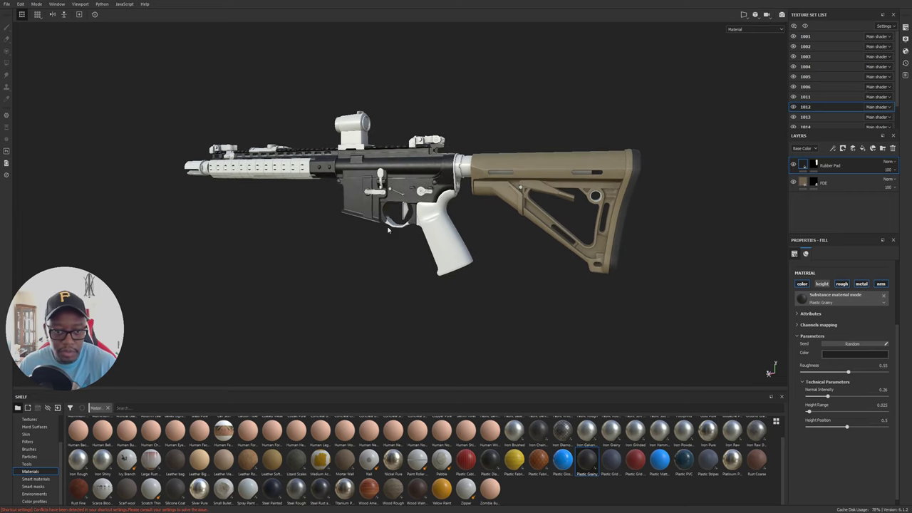
{"action": "left_click_drag", "start_coordinate": [420, 240], "coordinate": [378, 232], "text": "alt"}
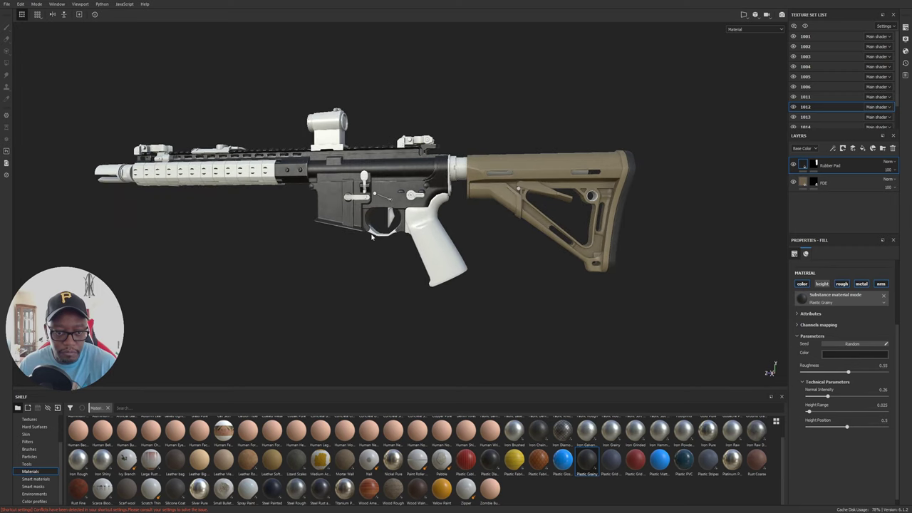
{"action": "scroll", "coordinate": [399, 192], "scroll_direction": "up", "scroll_amount": 3}
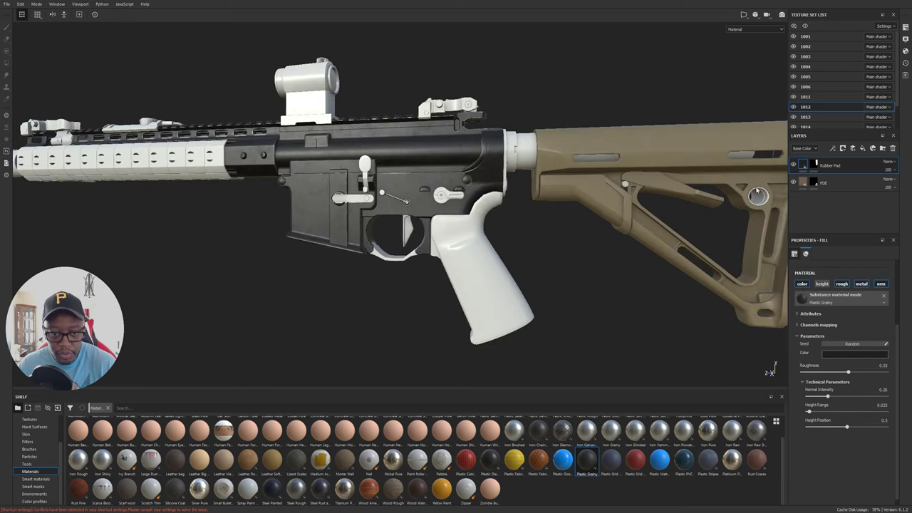
- Copy the FDE layer from texture set 1012 and paste it into texture set 1013 after deleting Layer 1 there
{"action": "right_click", "coordinate": [831, 183]}
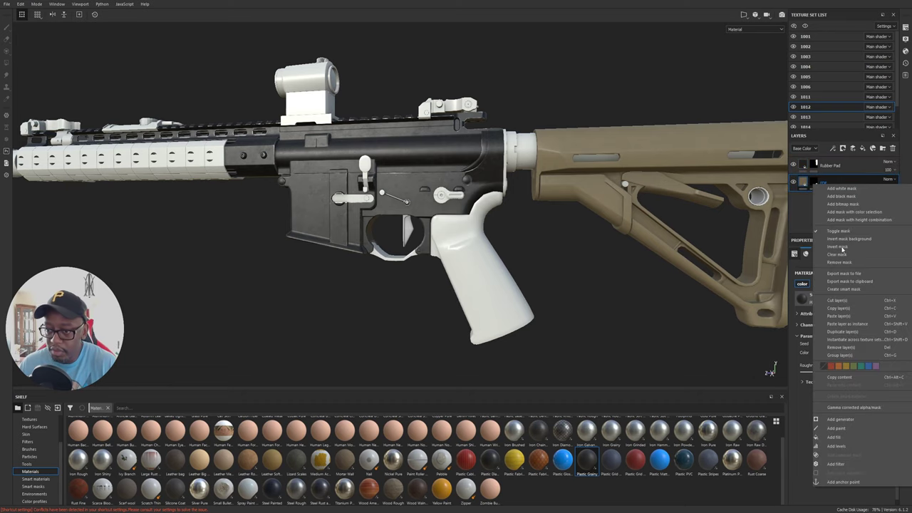
{"action": "left_click", "coordinate": [841, 308]}
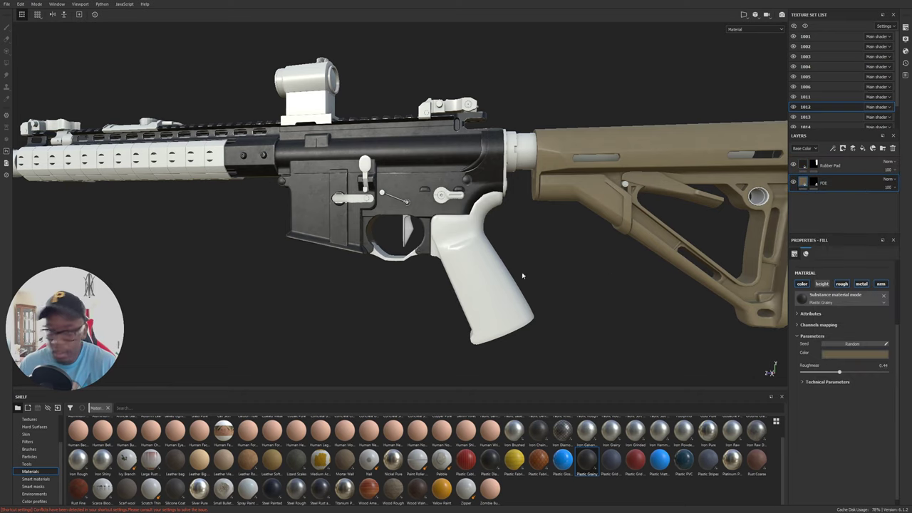
{"action": "right_click", "coordinate": [487, 281], "text": "ctrl+alt"}
{"action": "key", "text": "1"}
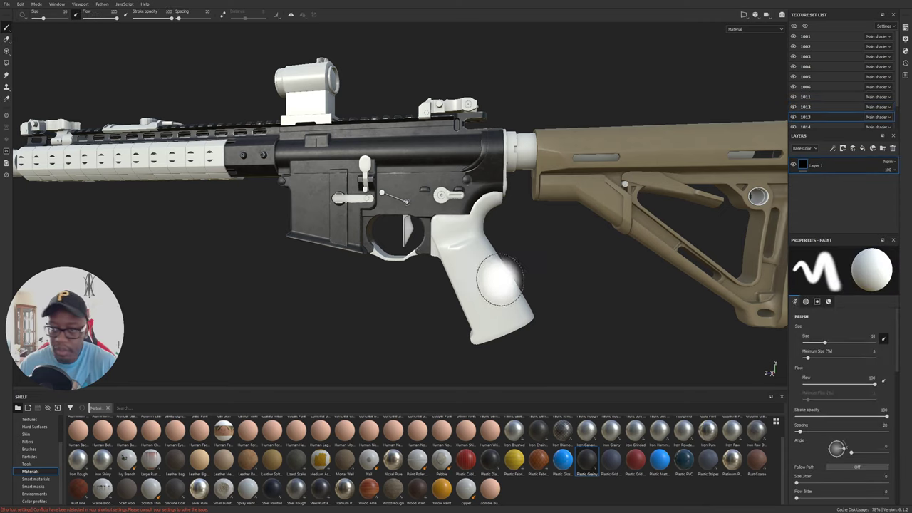
{"action": "left_click", "coordinate": [793, 118]}
{"action": "left_click", "coordinate": [793, 118]}
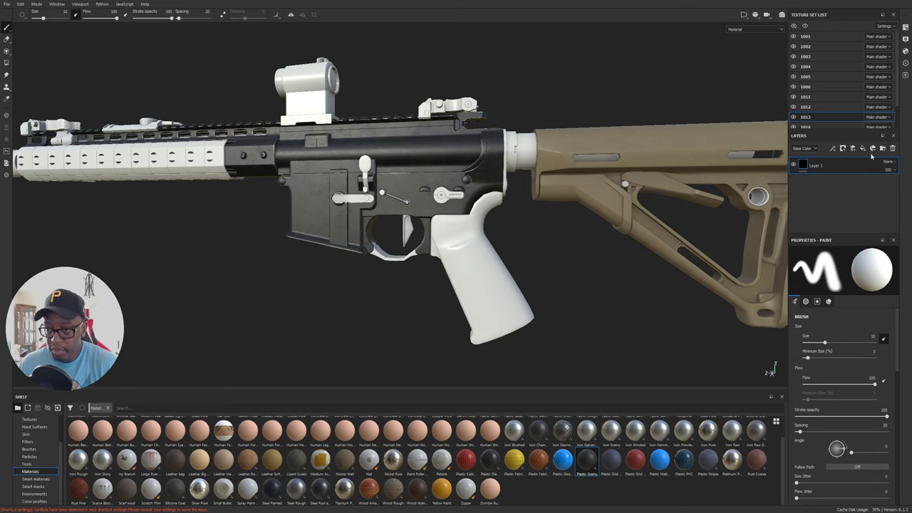
{"action": "left_click", "coordinate": [895, 149]}
{"action": "right_click", "coordinate": [830, 253]}
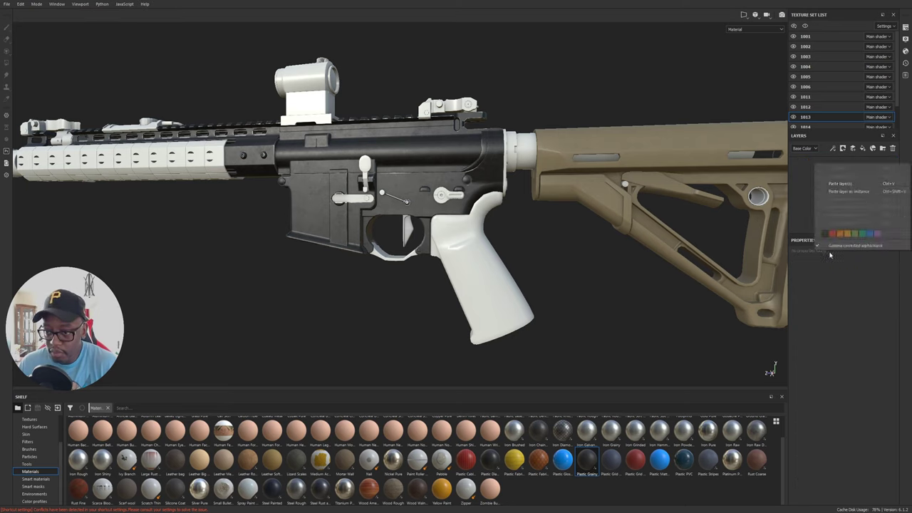
{"action": "left_click", "coordinate": [837, 187]}
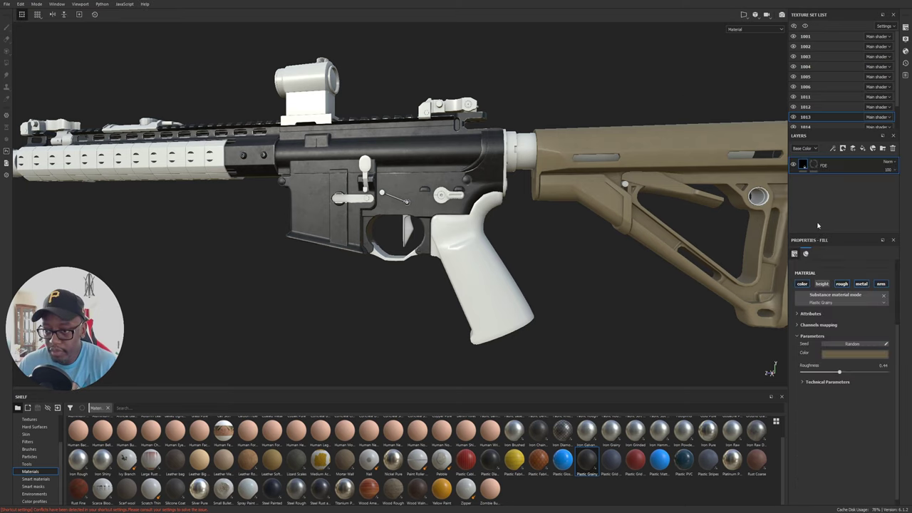
- Remove the mask from the pasted FDE layer in texture set 1013 and inspect the grip and magazine well from below
{"action": "left_click", "coordinate": [812, 166]}
{"action": "right_click", "coordinate": [814, 164]}
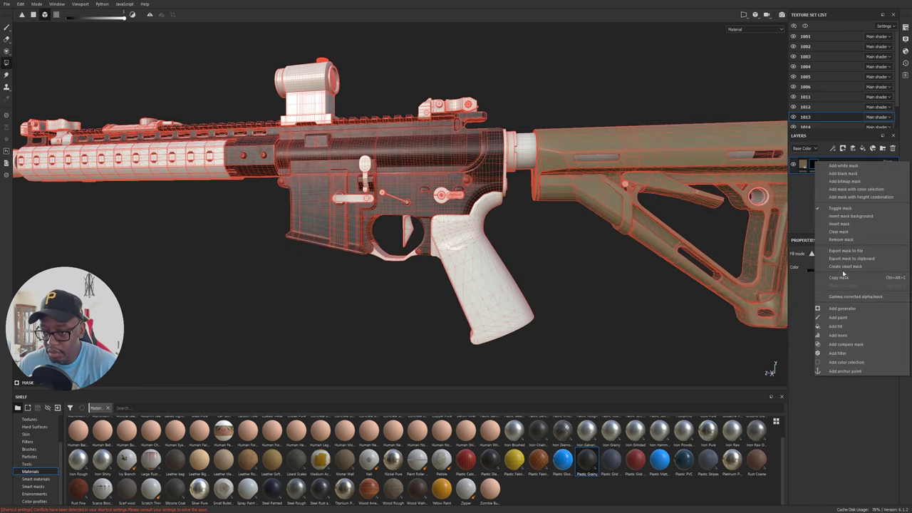
{"action": "left_click", "coordinate": [841, 239]}
{"action": "left_click_drag", "start_coordinate": [482, 308], "coordinate": [583, 240], "text": "alt"}
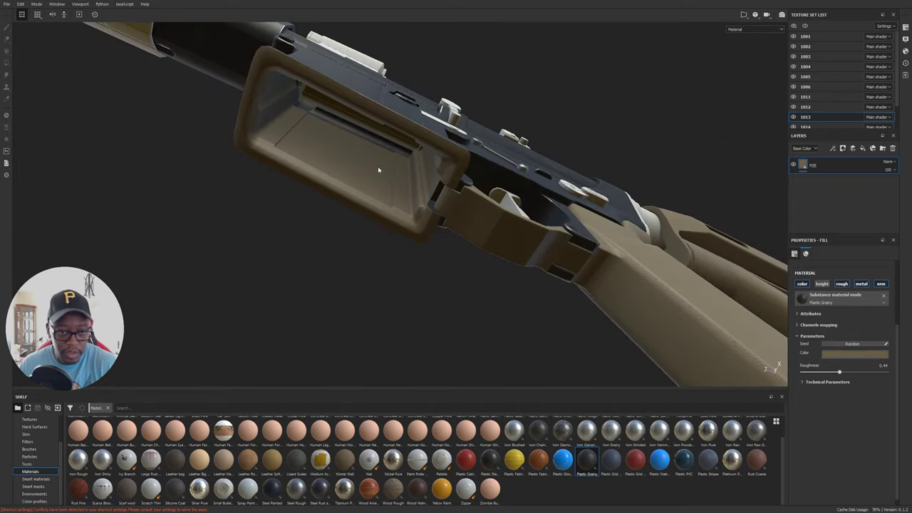
- Add a white mask to the FDE layer in texture set 1013 and check the trigger guard and grip
{"action": "left_click_drag", "start_coordinate": [410, 155], "coordinate": [334, 183], "text": "alt"}
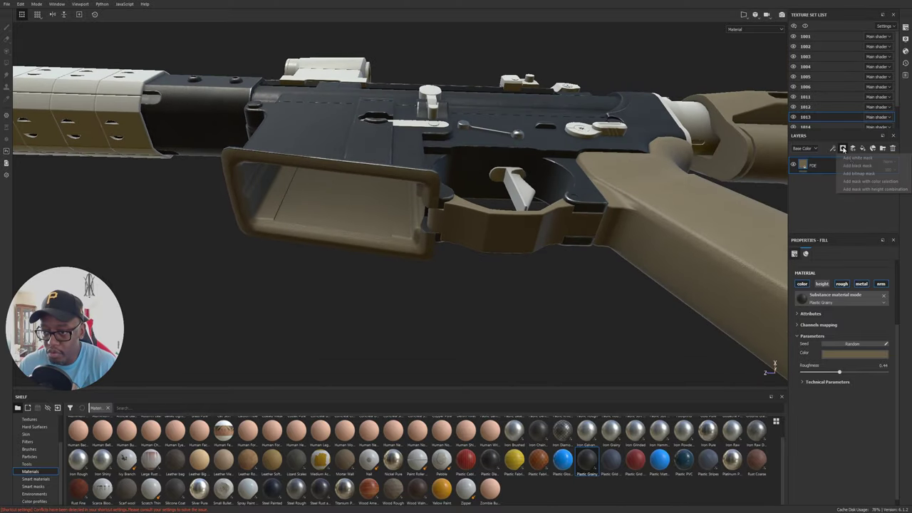
{"action": "left_click", "coordinate": [859, 162]}
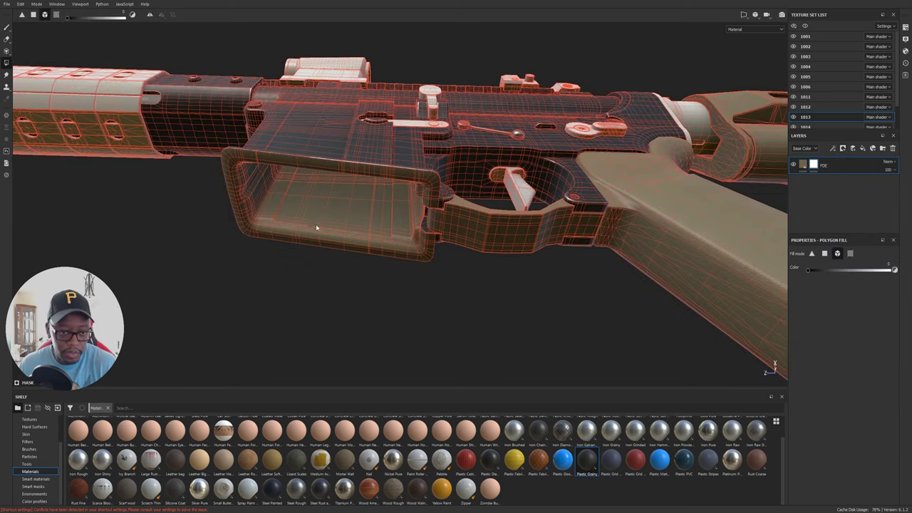
{"action": "left_click_drag", "start_coordinate": [316, 224], "coordinate": [462, 219], "text": "alt"}
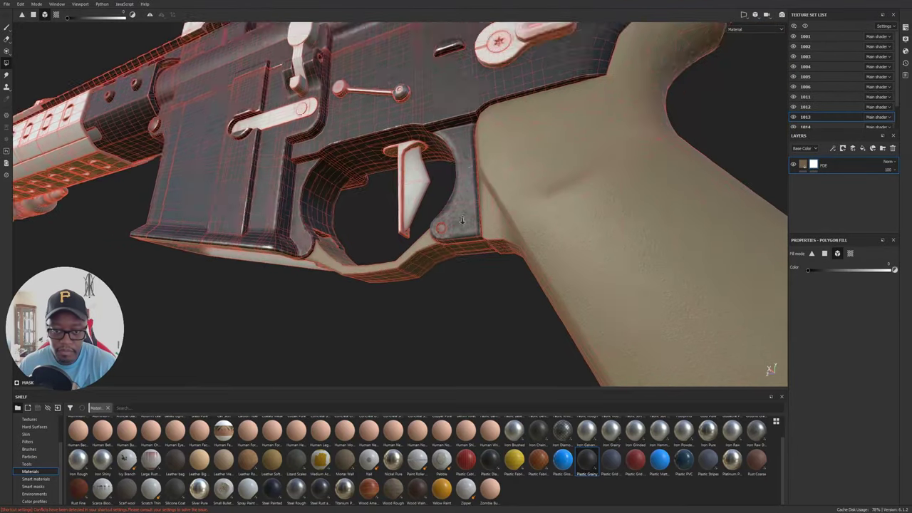
{"action": "right_click_drag", "start_coordinate": [463, 220], "coordinate": [595, 228], "text": "alt"}
{"action": "left_click_drag", "start_coordinate": [595, 228], "coordinate": [466, 200], "text": "alt"}
{"action": "right_click_drag", "start_coordinate": [466, 200], "coordinate": [687, 230], "text": "alt"}
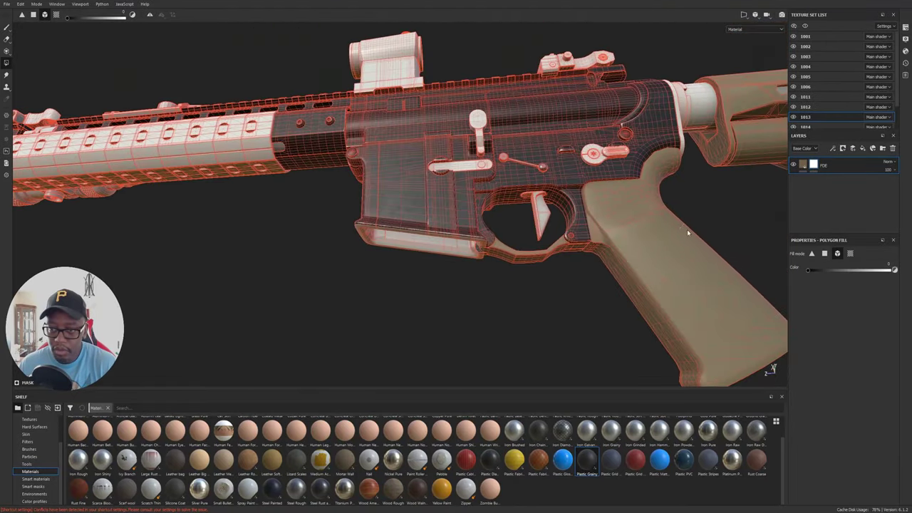
{"action": "left_click_drag", "start_coordinate": [688, 229], "coordinate": [510, 293], "text": "alt"}
- Show the UV layout beside the 3D model and replace the FDE layer's mask with a black mask
{"action": "key", "text": "F1"}
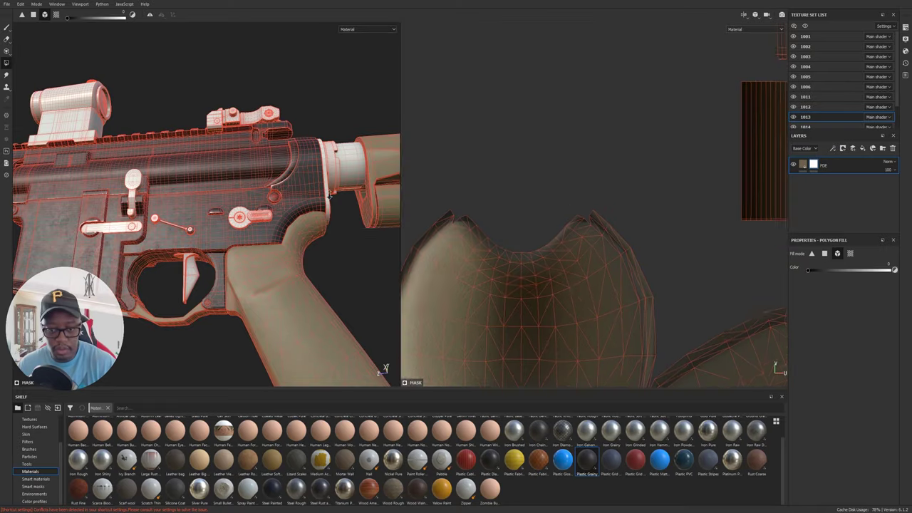
{"action": "scroll", "coordinate": [641, 233], "scroll_direction": "up", "scroll_amount": 2}
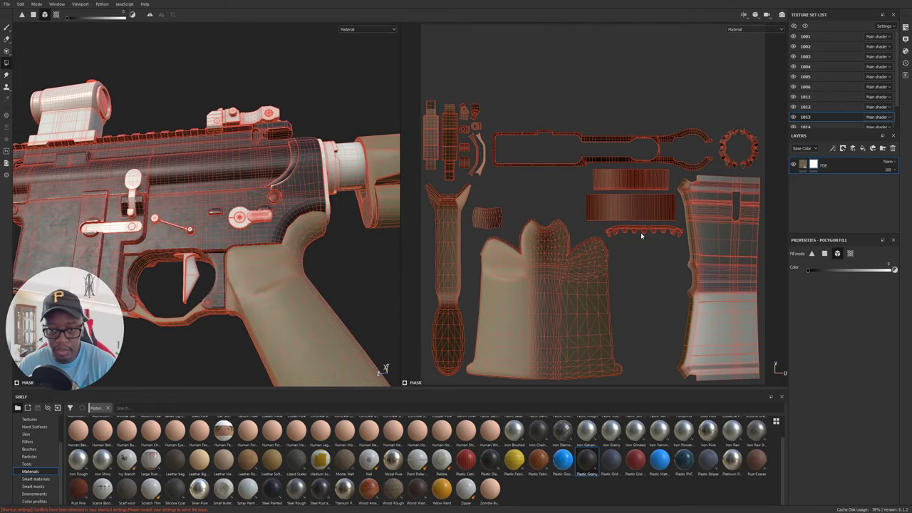
{"action": "middle_click_drag", "start_coordinate": [644, 220], "coordinate": [624, 210], "text": "alt"}
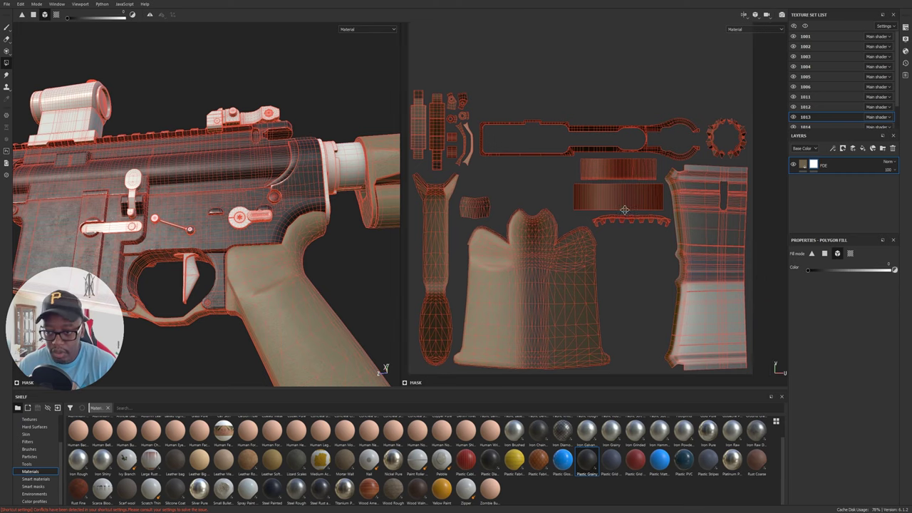
{"action": "right_click", "coordinate": [820, 168]}
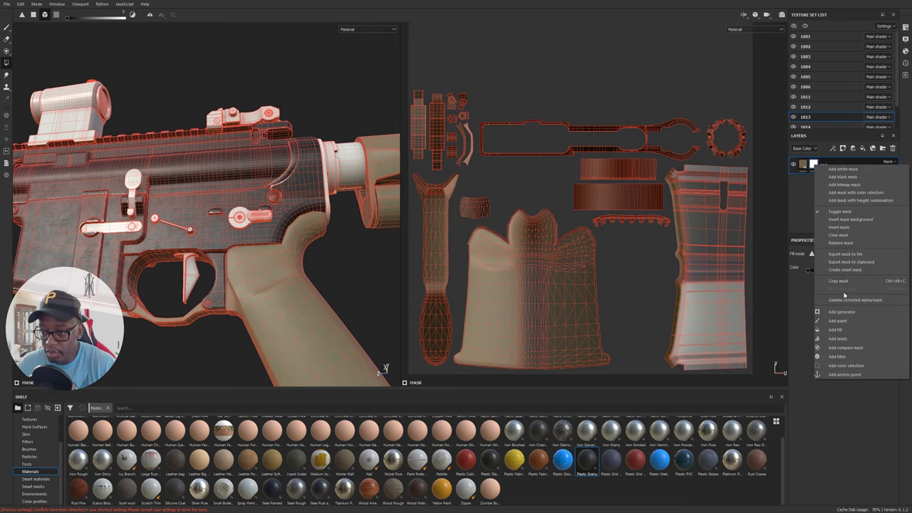
{"action": "left_click", "coordinate": [838, 235]}
{"action": "right_click", "coordinate": [813, 167]}
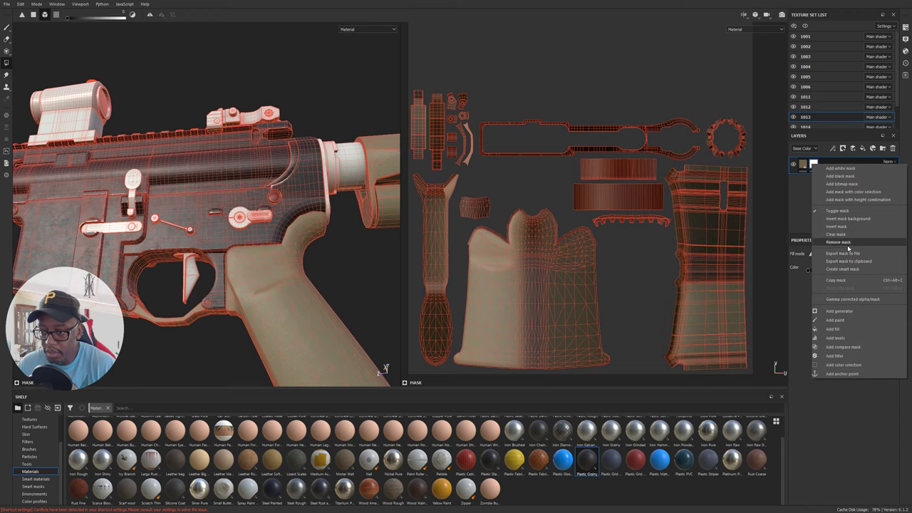
{"action": "left_click", "coordinate": [843, 177]}
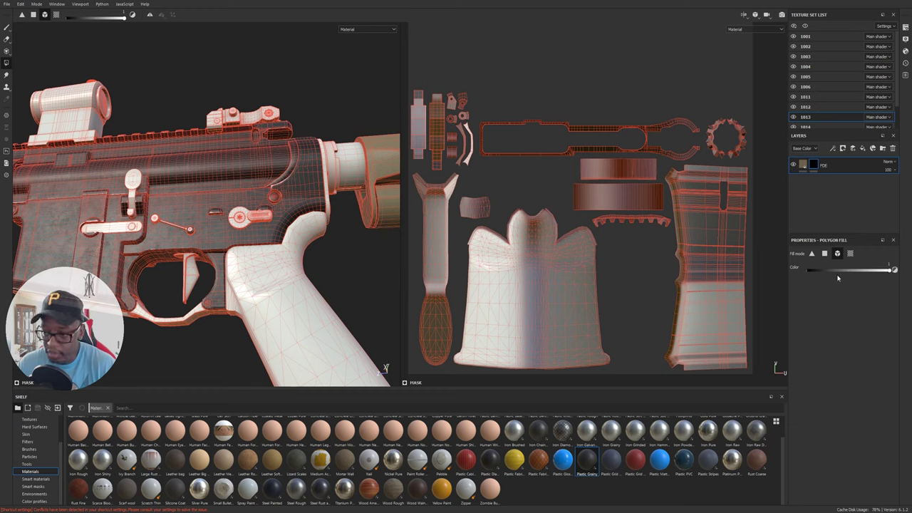
- Reveal the FDE layer on the pistol grip and trigger guard by filling their UV islands white in the mask
{"action": "left_click", "coordinate": [567, 297]}
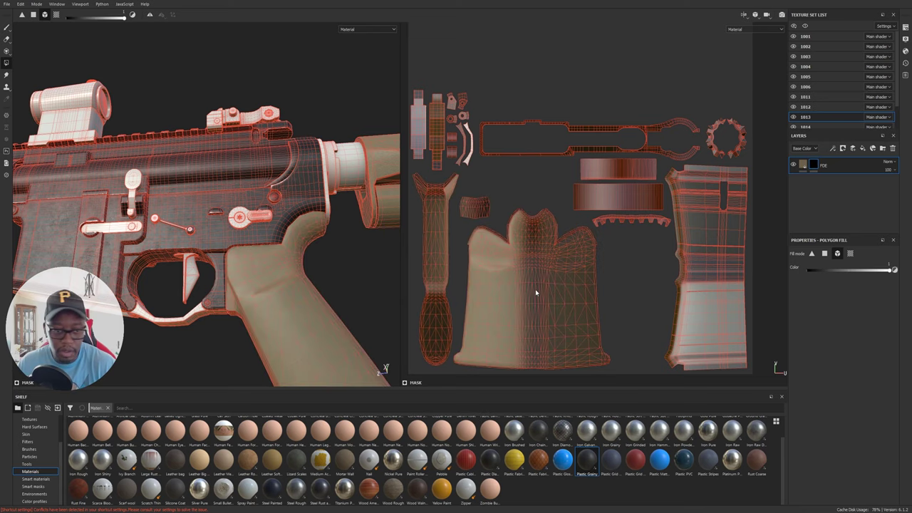
{"action": "middle_click_drag", "start_coordinate": [488, 192], "coordinate": [532, 208], "text": "alt"}
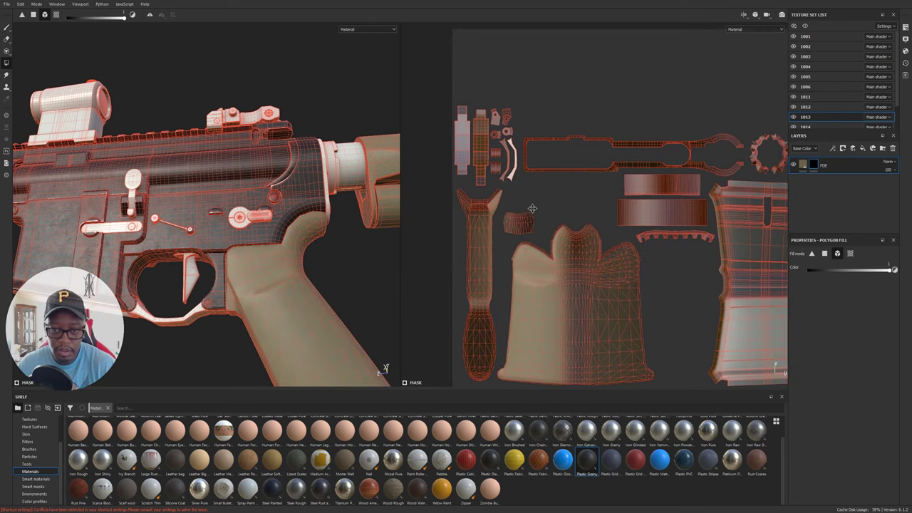
{"action": "left_click", "coordinate": [513, 172]}
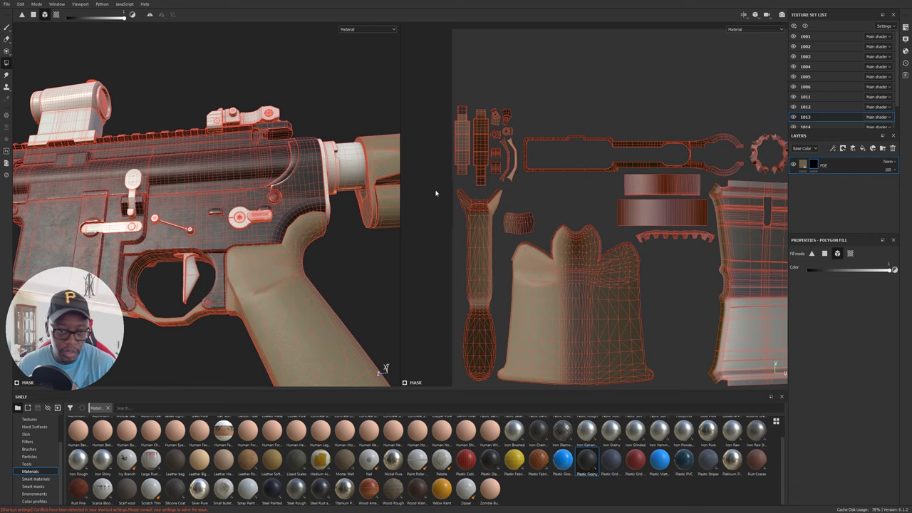
{"action": "middle_click_drag", "start_coordinate": [639, 219], "coordinate": [561, 232]}
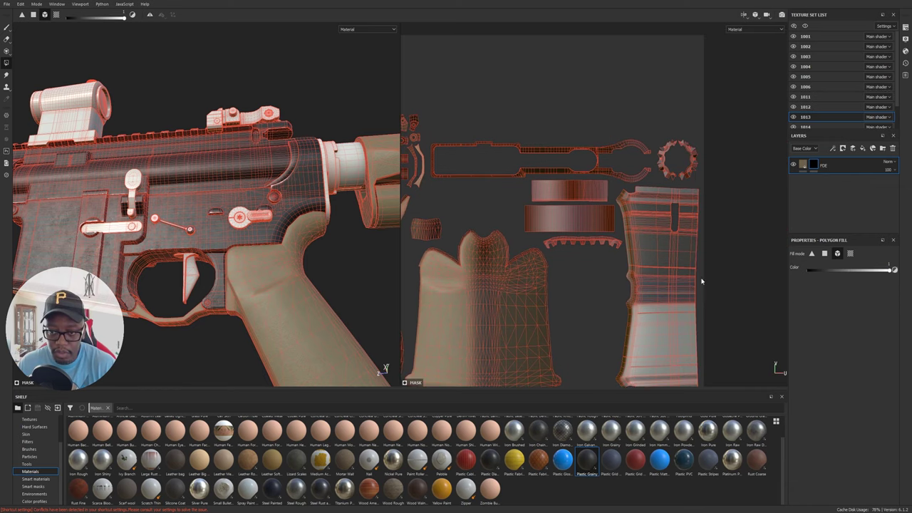
{"action": "middle_click_drag", "start_coordinate": [675, 324], "coordinate": [670, 314], "text": "alt"}
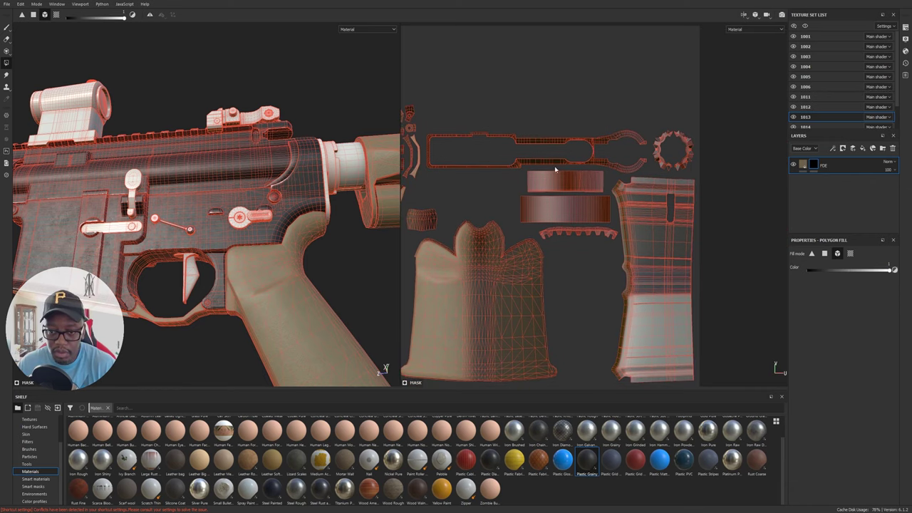
{"action": "middle_click_drag", "start_coordinate": [581, 198], "coordinate": [592, 160], "text": "alt"}
{"action": "mouse_move", "coordinate": [325, 273]}
{"action": "left_mouse_down", "text": "alt"}
{"action": "mouse_move", "coordinate": [364, 300]}
{"action": "mouse_move", "coordinate": [444, 261]}
{"action": "mouse_move", "coordinate": [417, 234]}
{"action": "mouse_move", "coordinate": [326, 265]}
{"action": "mouse_move", "coordinate": [315, 284]}
{"action": "left_mouse_up", "text": "alt"}
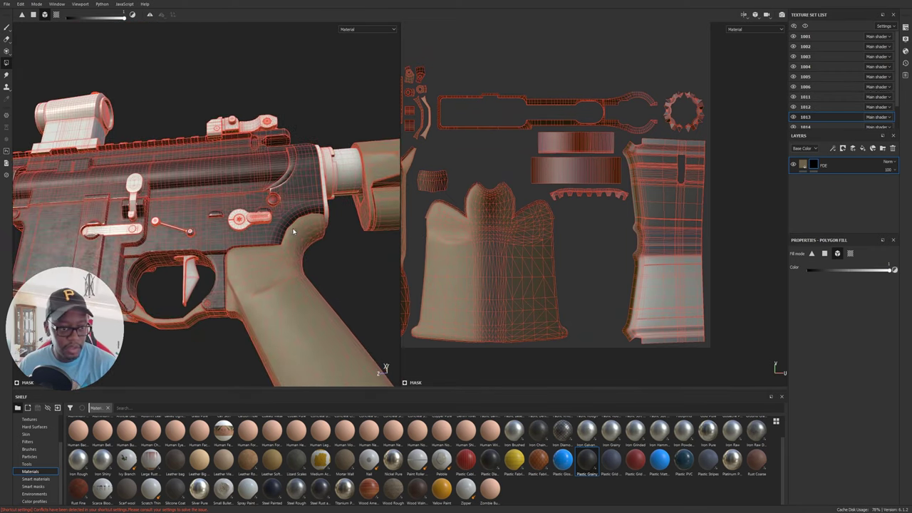
{"action": "left_click_drag", "start_coordinate": [293, 231], "coordinate": [307, 252], "text": "alt"}
{"action": "middle_click_drag", "start_coordinate": [307, 253], "coordinate": [313, 197], "text": "alt"}
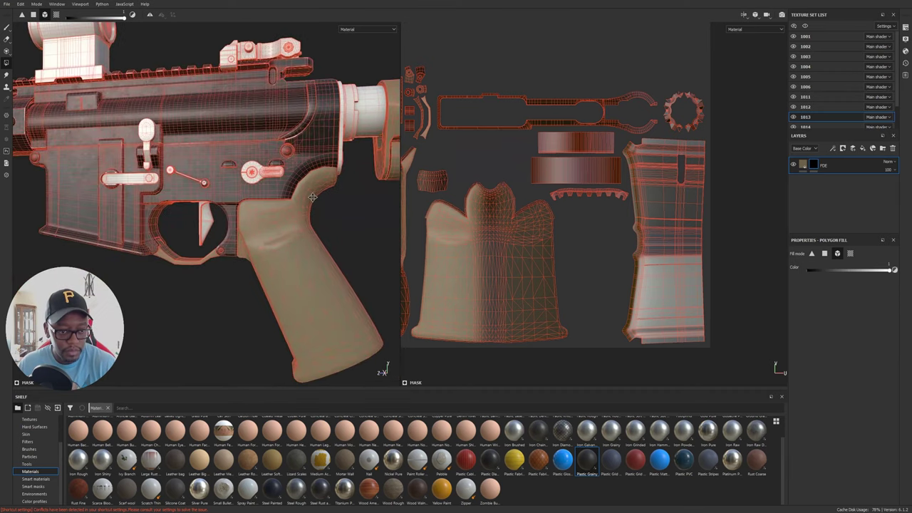
- Switch from the mask to the FDE layer's material and examine the model from the grip to the handguard panels
{"action": "left_click", "coordinate": [807, 167]}
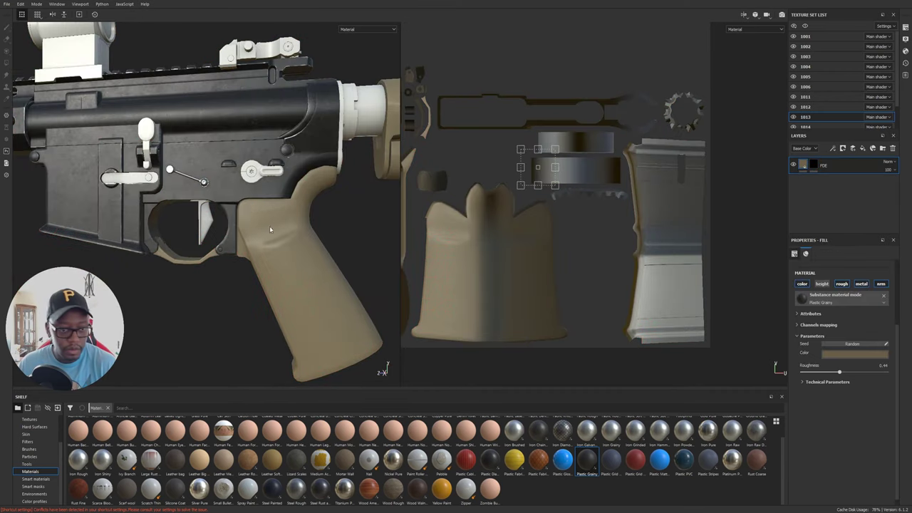
{"action": "scroll", "coordinate": [270, 230], "scroll_direction": "down", "scroll_amount": 3}
{"action": "left_click_drag", "start_coordinate": [226, 203], "coordinate": [242, 213], "text": "alt"}
{"action": "middle_click_drag", "start_coordinate": [326, 235], "coordinate": [330, 255], "text": "alt"}
{"action": "scroll", "coordinate": [330, 257], "scroll_direction": "down", "scroll_amount": 3}
{"action": "middle_click_drag", "start_coordinate": [164, 210], "coordinate": [294, 209], "text": "alt"}
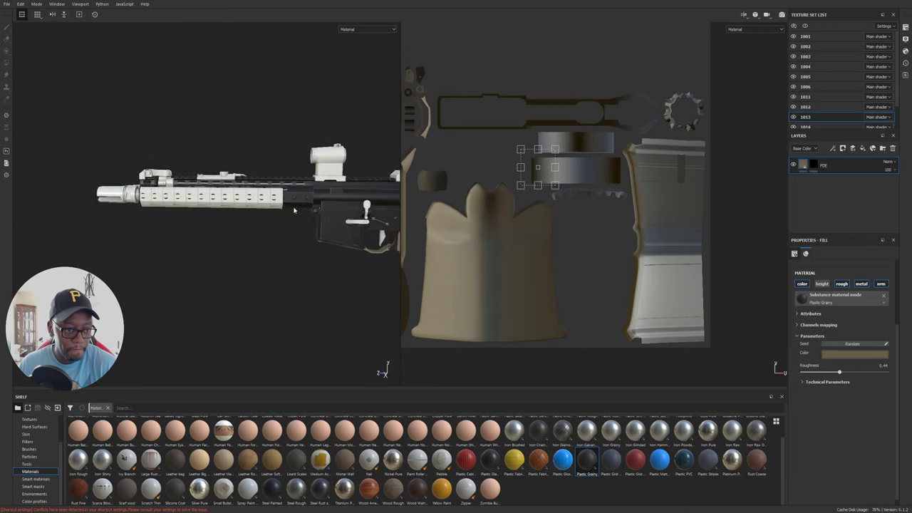
{"action": "mouse_move", "coordinate": [294, 210]}
{"action": "left_mouse_down", "text": "alt"}
{"action": "mouse_move", "coordinate": [332, 207]}
{"action": "mouse_move", "coordinate": [284, 207]}
{"action": "left_mouse_up", "text": "alt"}
{"action": "middle_click_drag", "start_coordinate": [284, 206], "coordinate": [223, 198], "text": "alt"}
{"action": "mouse_move", "coordinate": [223, 198]}
{"action": "left_mouse_down", "text": "alt"}
{"action": "mouse_move", "coordinate": [243, 181]}
{"action": "mouse_move", "coordinate": [258, 187]}
{"action": "mouse_move", "coordinate": [235, 193]}
{"action": "left_mouse_up", "text": "alt"}
{"action": "scroll", "coordinate": [244, 181], "scroll_direction": "up", "scroll_amount": 8}
{"action": "middle_click_drag", "start_coordinate": [235, 194], "coordinate": [426, 273], "text": "alt"}
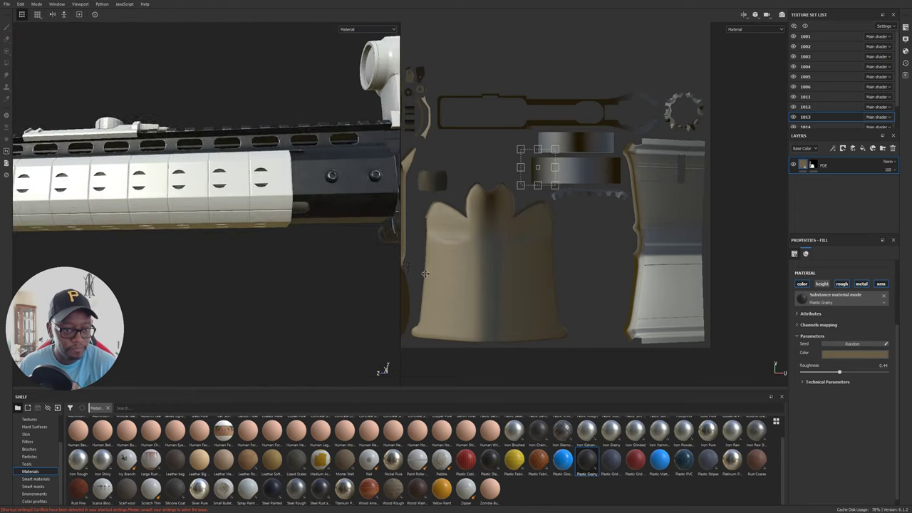
{"action": "left_click_drag", "start_coordinate": [154, 212], "coordinate": [173, 219], "text": "alt"}
{"action": "middle_click_drag", "start_coordinate": [173, 219], "coordinate": [293, 253], "text": "alt"}
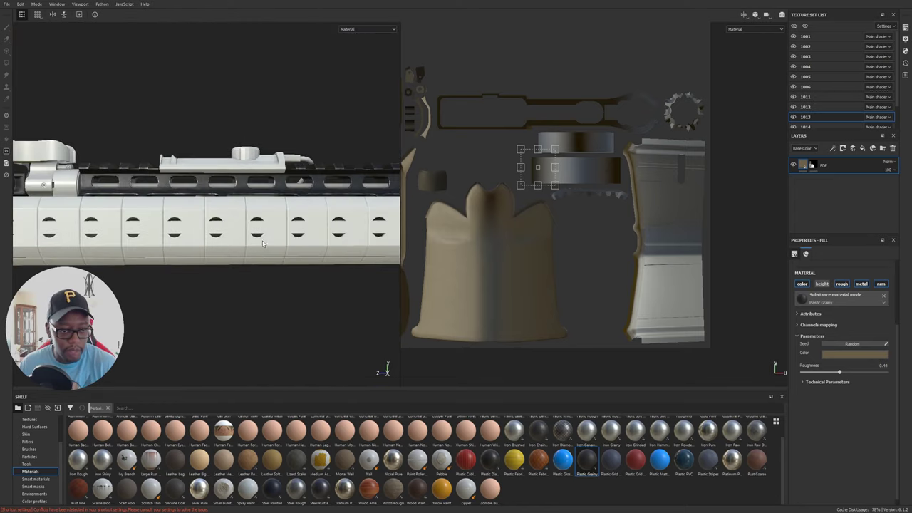
- Switch to the handguard panels' texture set 1004, delete Layer 1 and paste the copied FDE layer there
{"action": "right_click", "coordinate": [275, 246], "text": "ctrl+alt"}
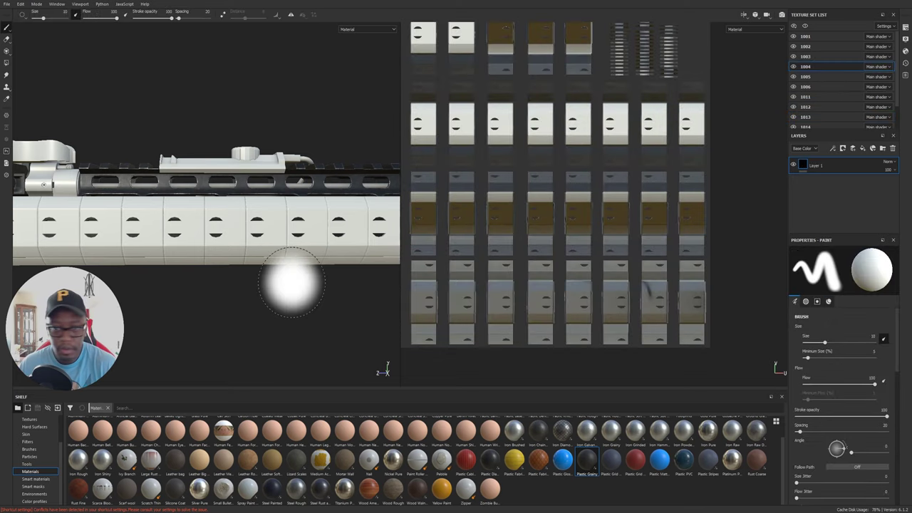
{"action": "scroll", "coordinate": [253, 265], "scroll_direction": "down", "scroll_amount": 1}
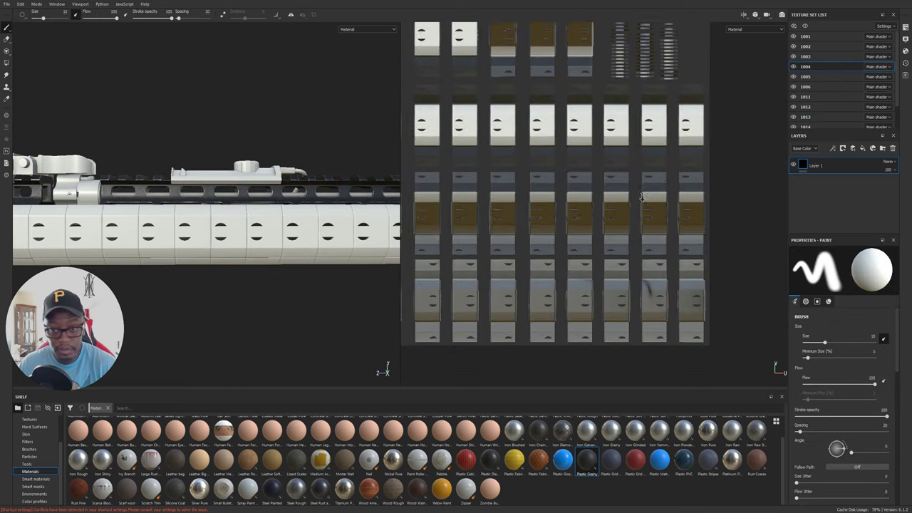
{"action": "right_click_drag", "start_coordinate": [660, 199], "coordinate": [521, 177], "text": "alt"}
{"action": "scroll", "coordinate": [539, 151], "scroll_direction": "up", "scroll_amount": 5}
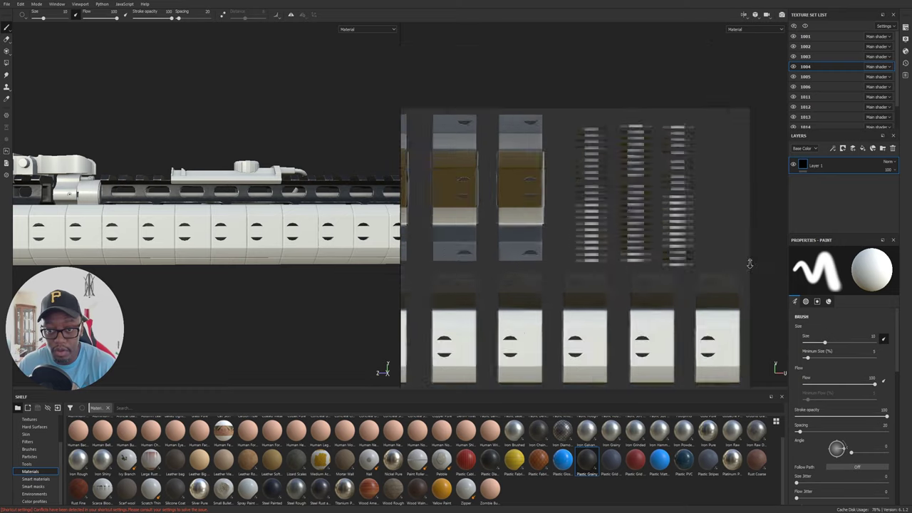
{"action": "scroll", "coordinate": [499, 224], "scroll_direction": "down", "scroll_amount": 5}
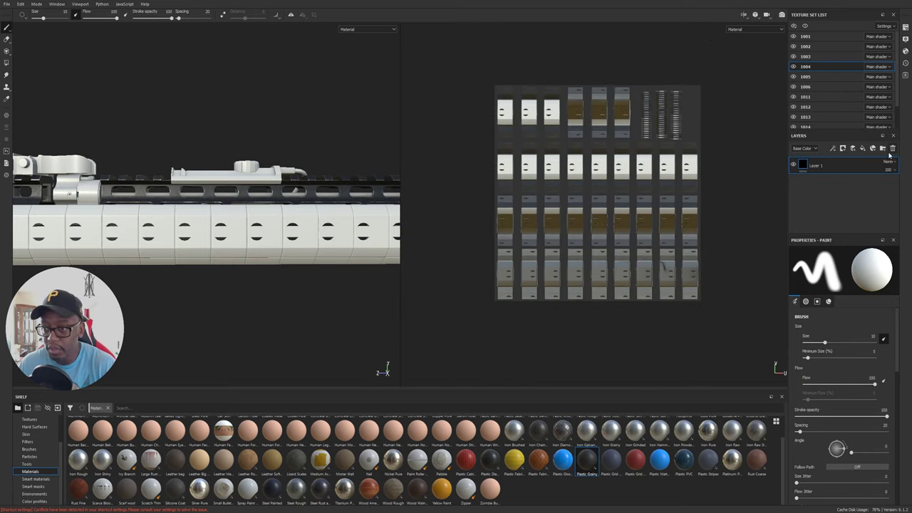
{"action": "key", "text": "Delete"}
{"action": "right_click", "coordinate": [823, 164]}
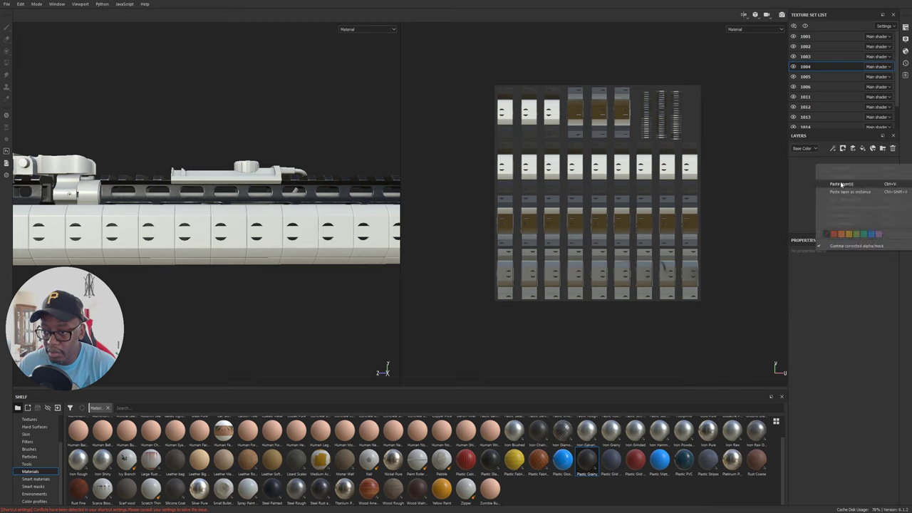
{"action": "left_click", "coordinate": [841, 184]}
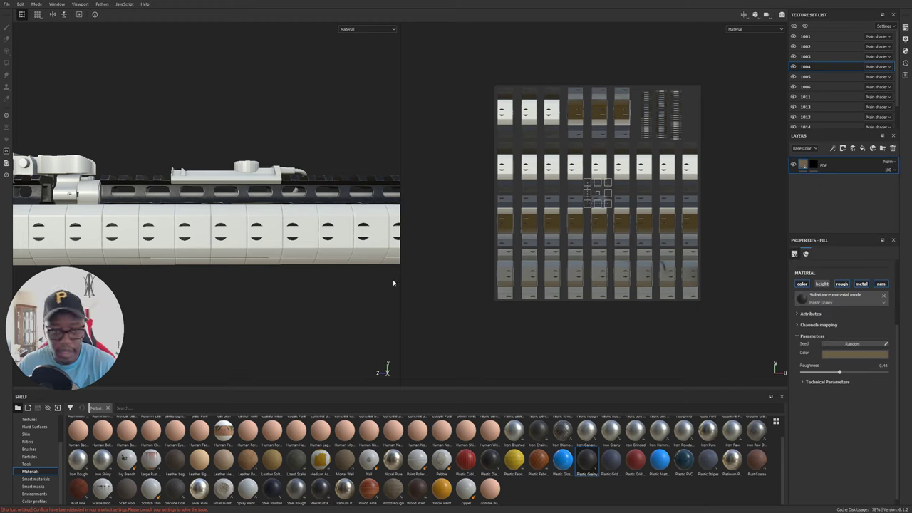
- Remove the mask from the FDE layer in texture set 1004 and show only the 3D view
{"action": "right_click", "coordinate": [814, 165]}
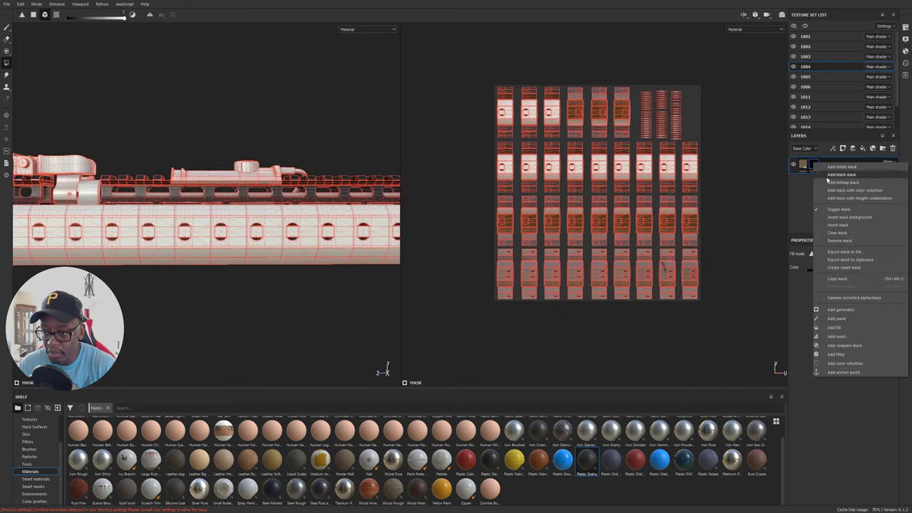
{"action": "left_click", "coordinate": [843, 240]}
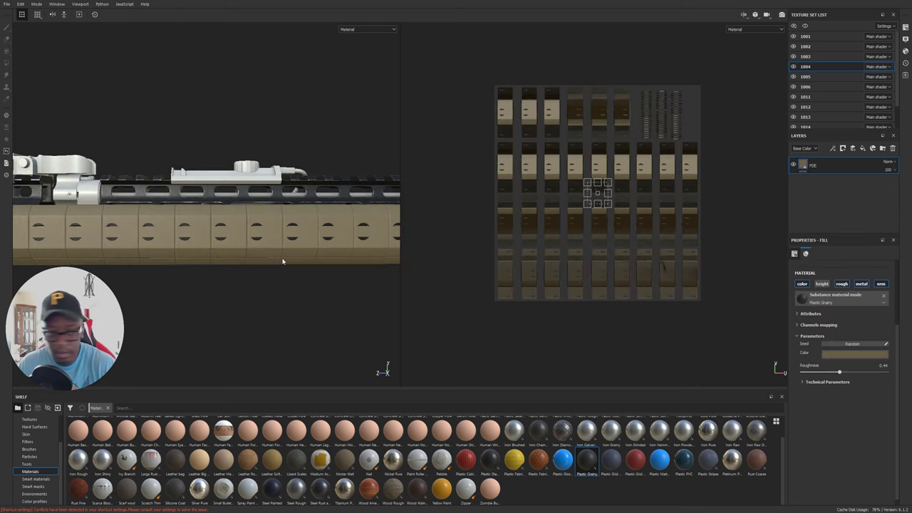
{"action": "left_click_drag", "start_coordinate": [282, 262], "coordinate": [400, 247], "text": "alt"}
{"action": "key", "text": "F2"}
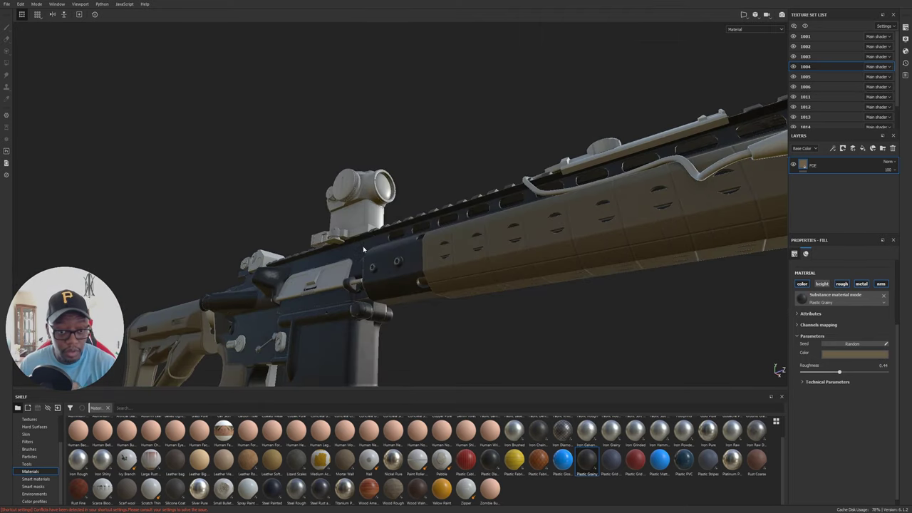
- Examine the flat dark earth handguard, grip and stock against the black receiver and untextured parts from several angles
{"action": "left_click_drag", "start_coordinate": [598, 258], "coordinate": [439, 216], "text": "alt"}
{"action": "middle_click_drag", "start_coordinate": [439, 216], "coordinate": [128, 142], "text": "alt"}
{"action": "left_click_drag", "start_coordinate": [499, 164], "coordinate": [575, 260], "text": "alt"}
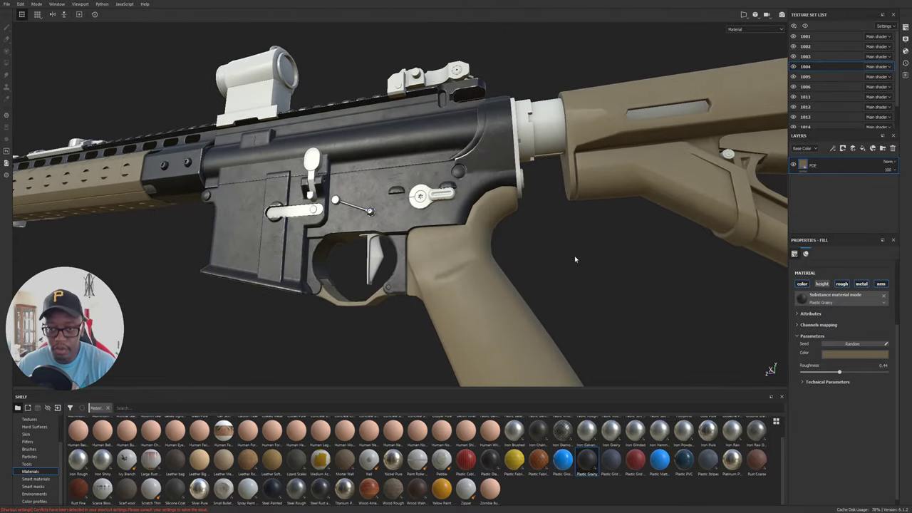
{"action": "left_click_drag", "start_coordinate": [656, 214], "coordinate": [415, 210], "text": "alt"}
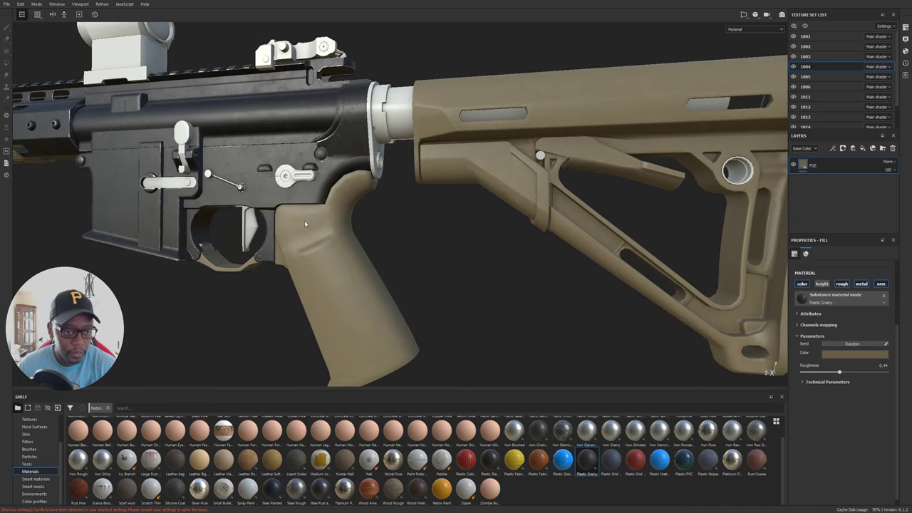
{"action": "left_click_drag", "start_coordinate": [305, 225], "coordinate": [792, 209], "text": "alt"}
{"action": "middle_click_drag", "start_coordinate": [363, 185], "coordinate": [437, 216], "text": "alt"}
{"action": "scroll", "coordinate": [619, 224], "scroll_direction": "up", "scroll_amount": 3}
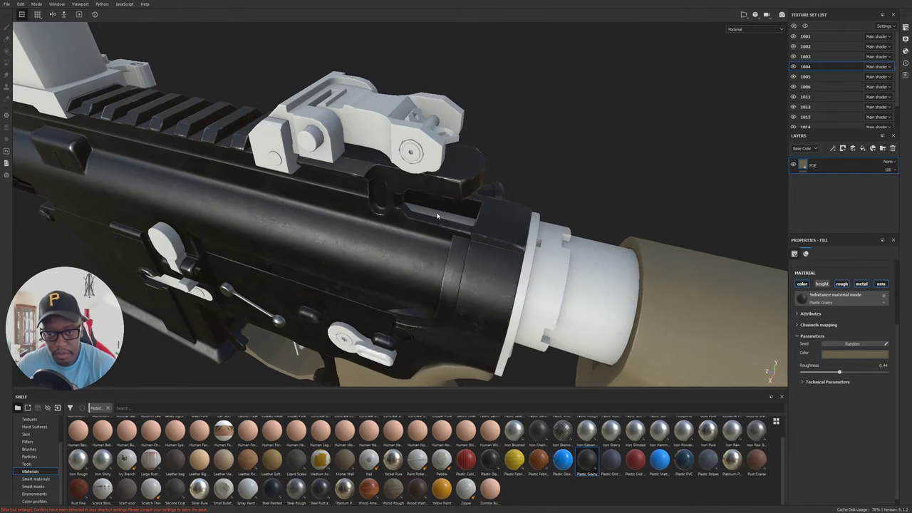
{"action": "left_click_drag", "start_coordinate": [563, 221], "coordinate": [443, 280], "text": "alt"}
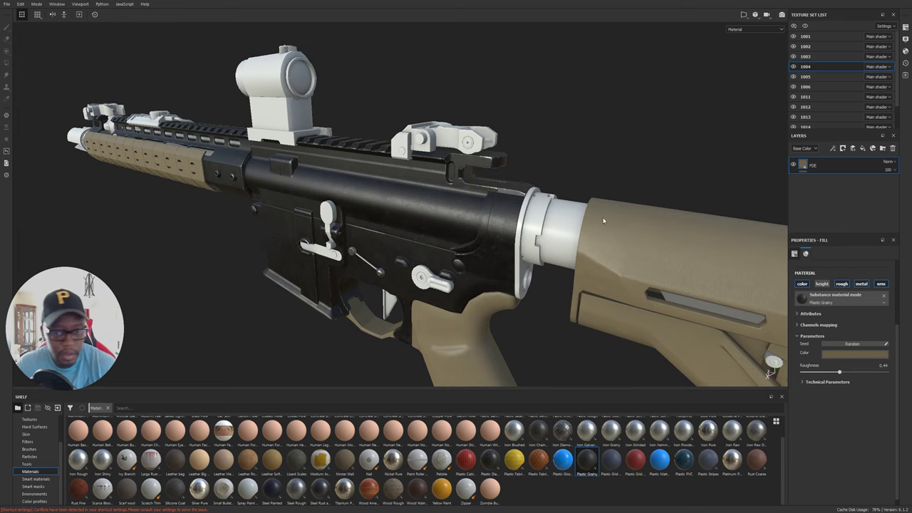
{"action": "left_click_drag", "start_coordinate": [603, 221], "coordinate": [465, 186], "text": "alt"}
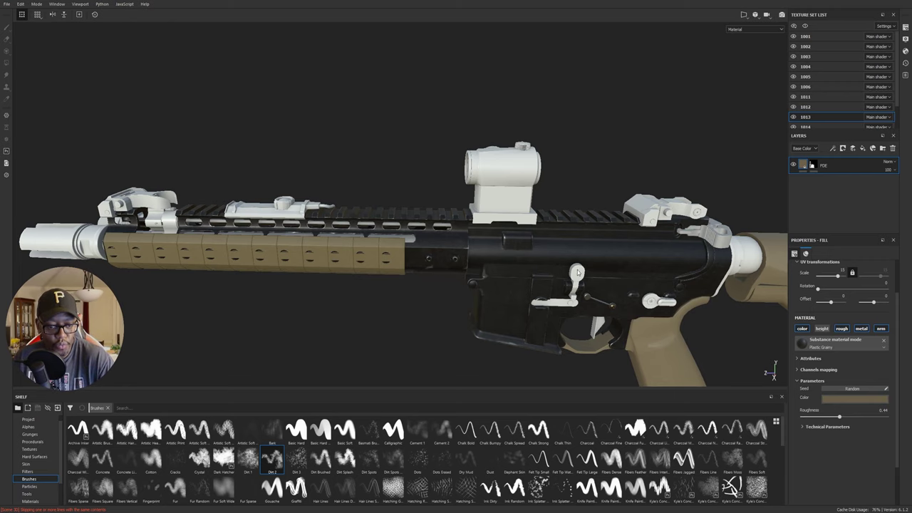
- Examine the receiver and charging handle area, and open the project configuration to review its mesh settings without changing them
{"action": "left_click_drag", "start_coordinate": [594, 268], "coordinate": [588, 243], "text": "alt"}
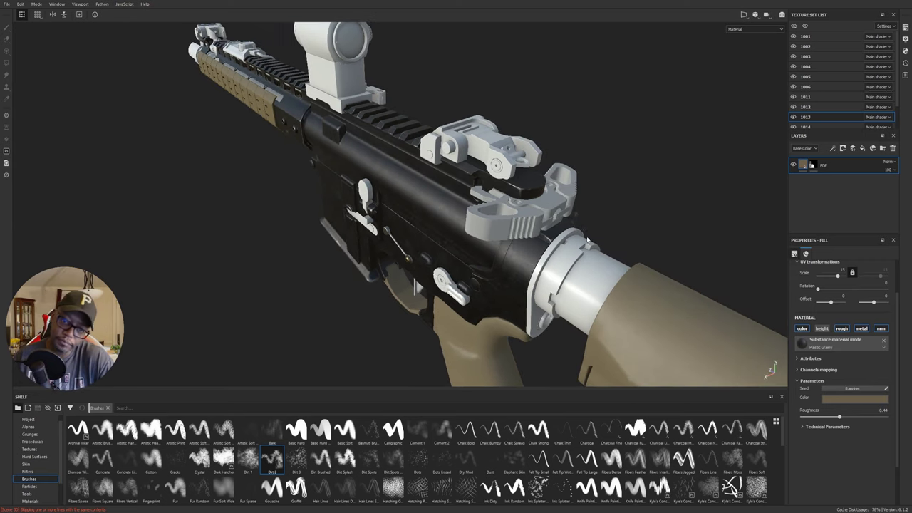
{"action": "left_click_drag", "start_coordinate": [540, 214], "coordinate": [533, 219], "text": "alt"}
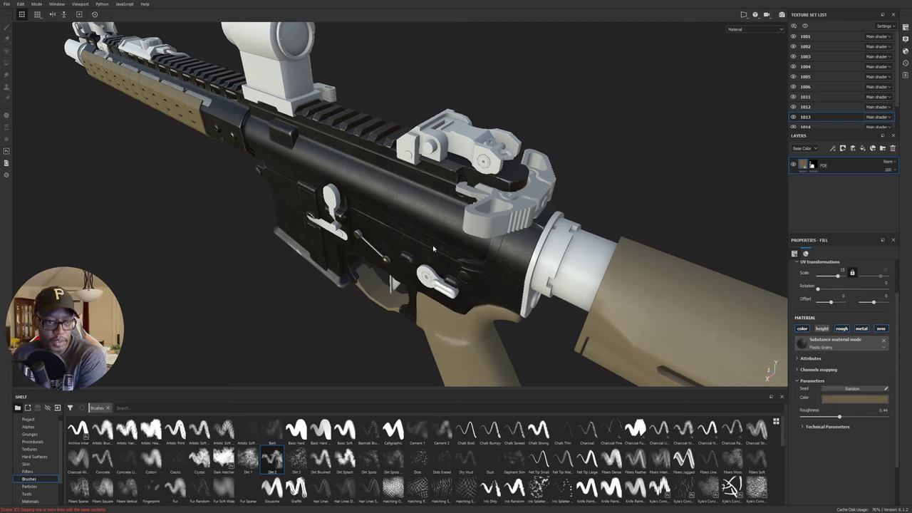
{"action": "left_click", "coordinate": [20, 4]}
{"action": "left_click", "coordinate": [43, 34]}
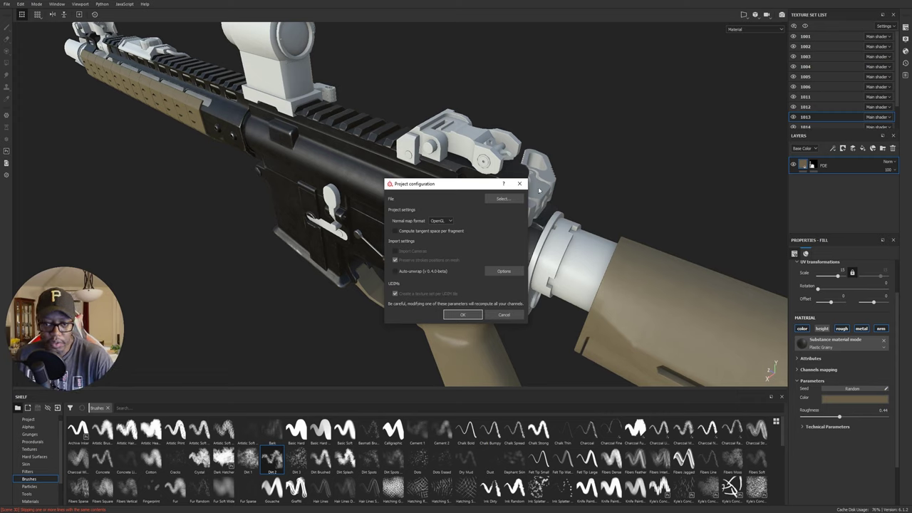
{"action": "left_click", "coordinate": [519, 186]}
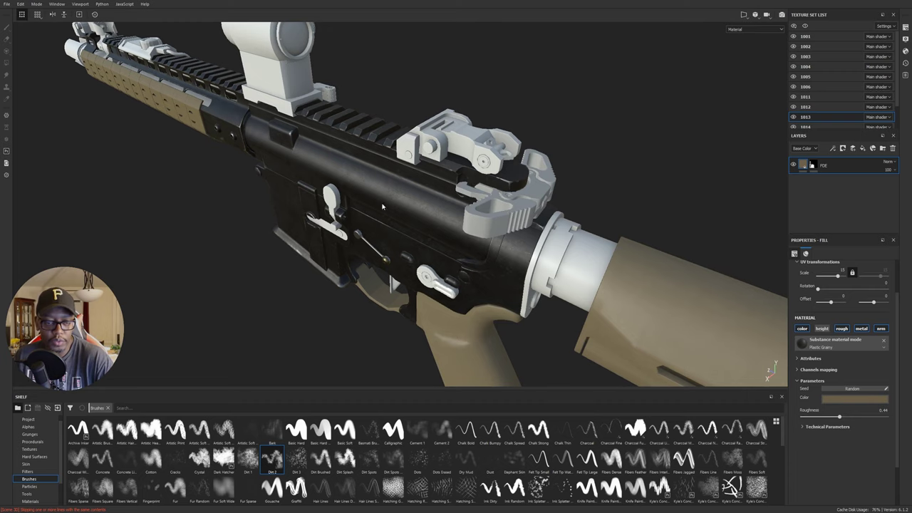
- Toggle the visibility of texture set 1013 off and on to check which parts around the charging handle belong to it
{"action": "left_click_drag", "start_coordinate": [438, 256], "coordinate": [531, 223], "text": "alt"}
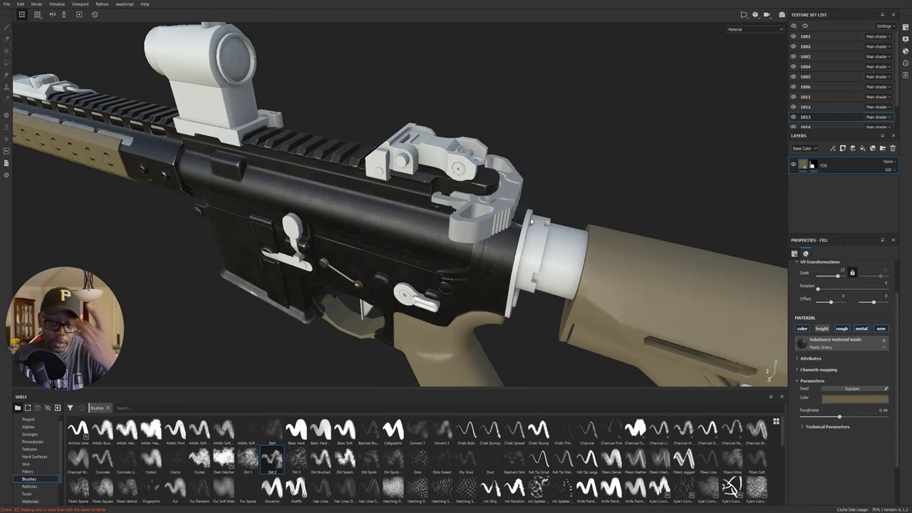
{"action": "left_click_drag", "start_coordinate": [470, 241], "coordinate": [448, 283], "text": "alt"}
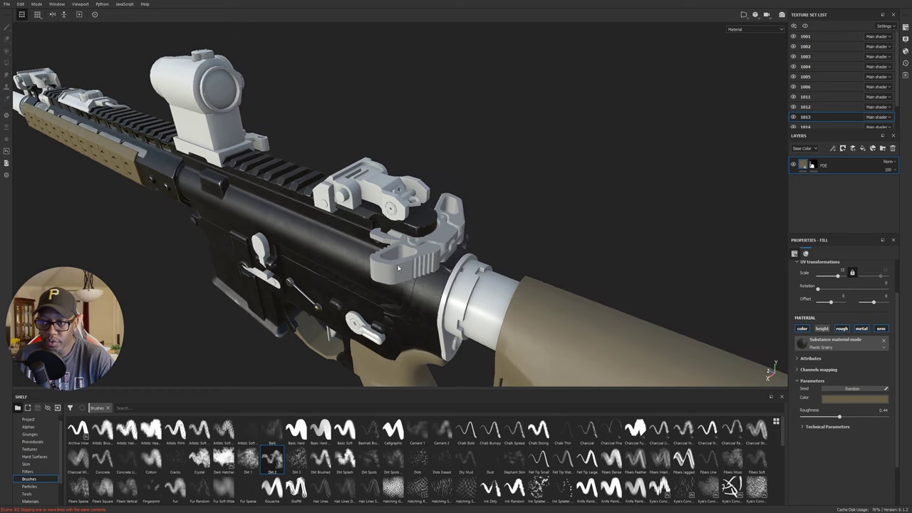
{"action": "left_click", "coordinate": [794, 117]}
{"action": "left_click", "coordinate": [794, 117]}
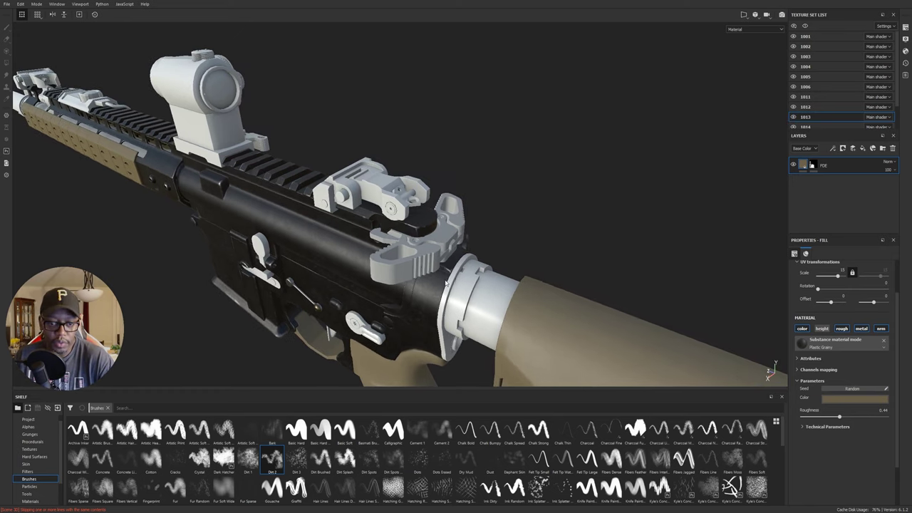
{"action": "left_click_drag", "start_coordinate": [446, 283], "coordinate": [423, 267], "text": "alt"}
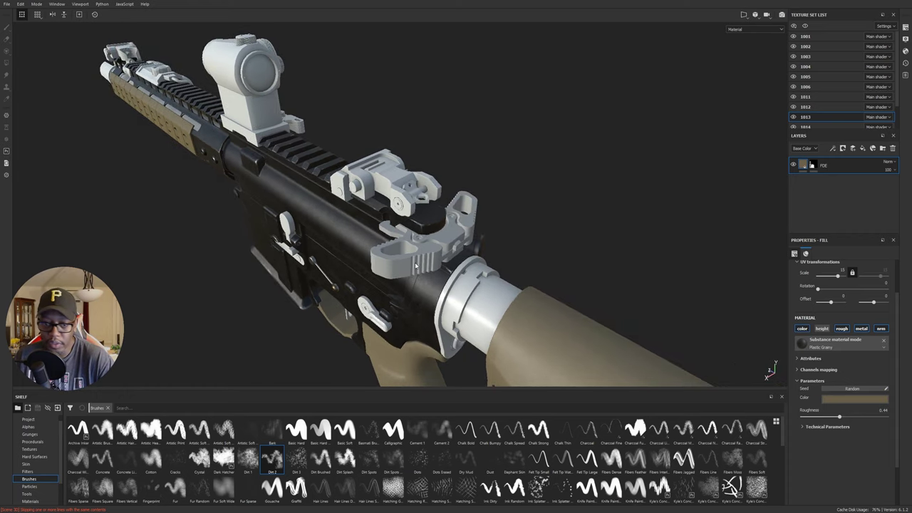
- Add both charging handle latches to the FDE layer's mask using polygon fill in mesh fill mode
{"action": "left_click", "coordinate": [814, 166]}
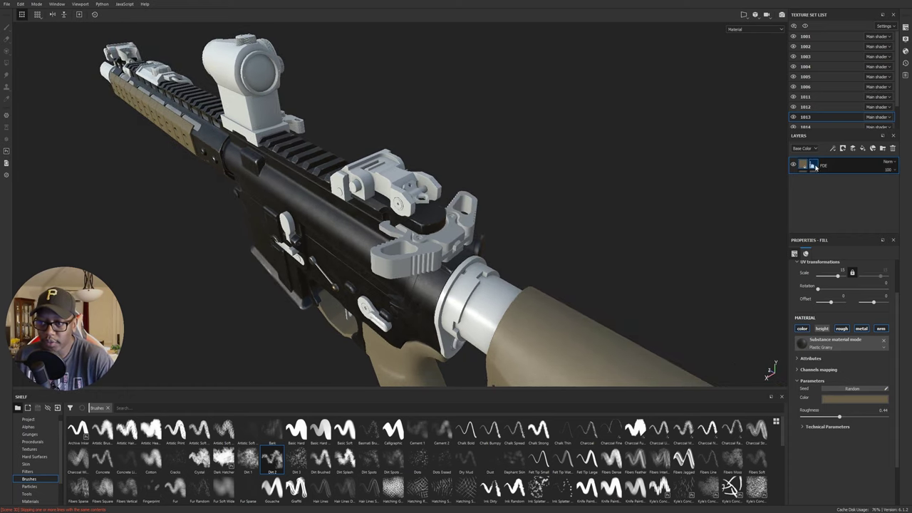
{"action": "key", "text": "1"}
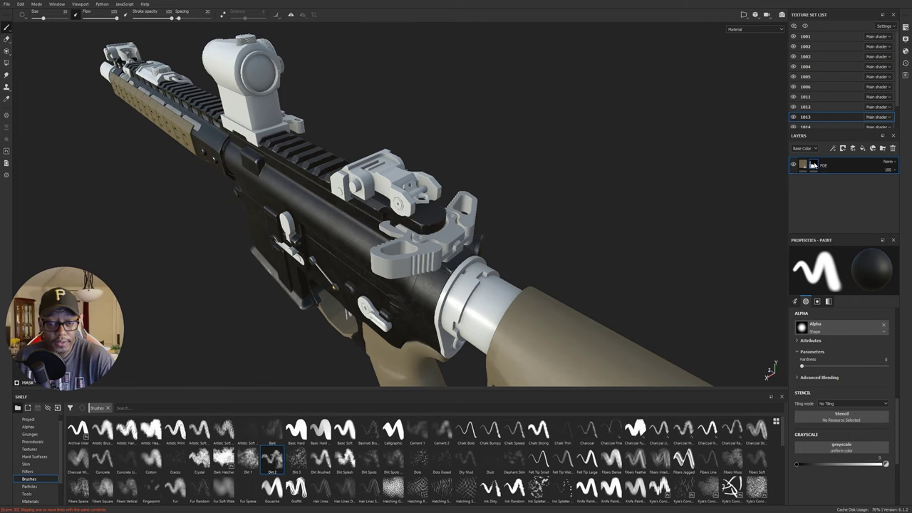
{"action": "key", "text": "4"}
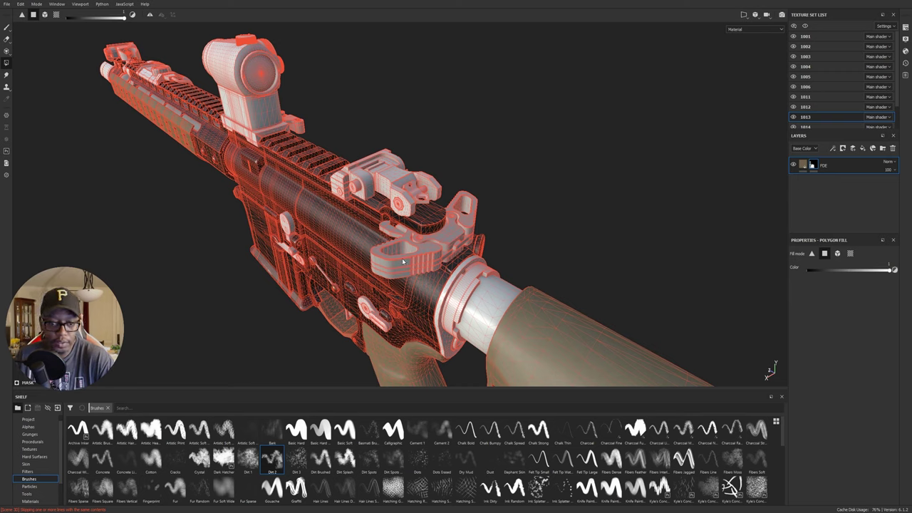
{"action": "left_click", "coordinate": [839, 255]}
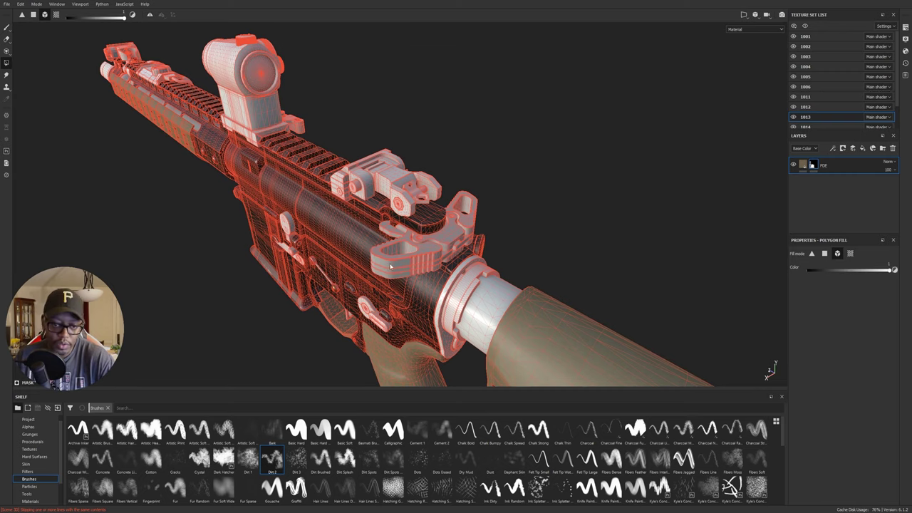
{"action": "left_click_drag", "start_coordinate": [385, 262], "coordinate": [335, 261], "text": "alt"}
{"action": "right_click_drag", "start_coordinate": [335, 261], "coordinate": [571, 222], "text": "alt"}
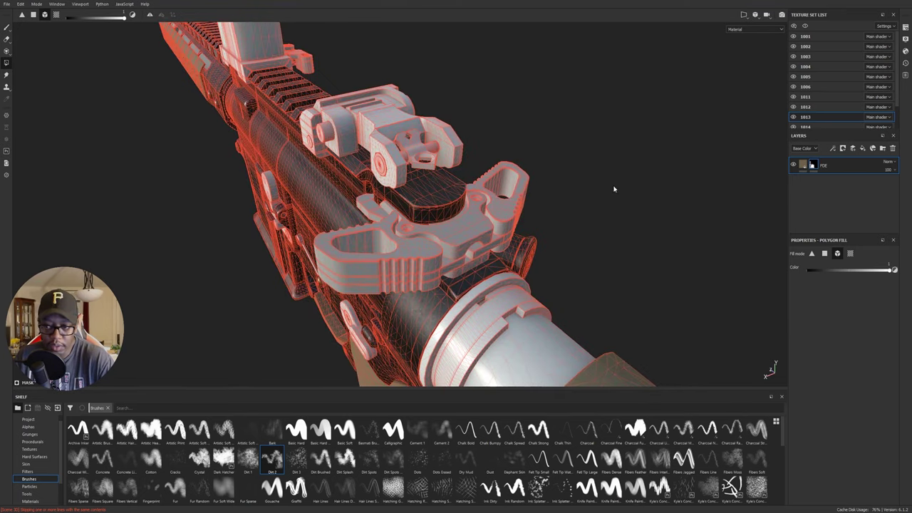
{"action": "left_click", "coordinate": [498, 224]}
{"action": "left_click", "coordinate": [406, 265]}
{"action": "left_click_drag", "start_coordinate": [406, 270], "coordinate": [248, 258], "text": "alt"}
{"action": "key", "text": "ctrl+z"}
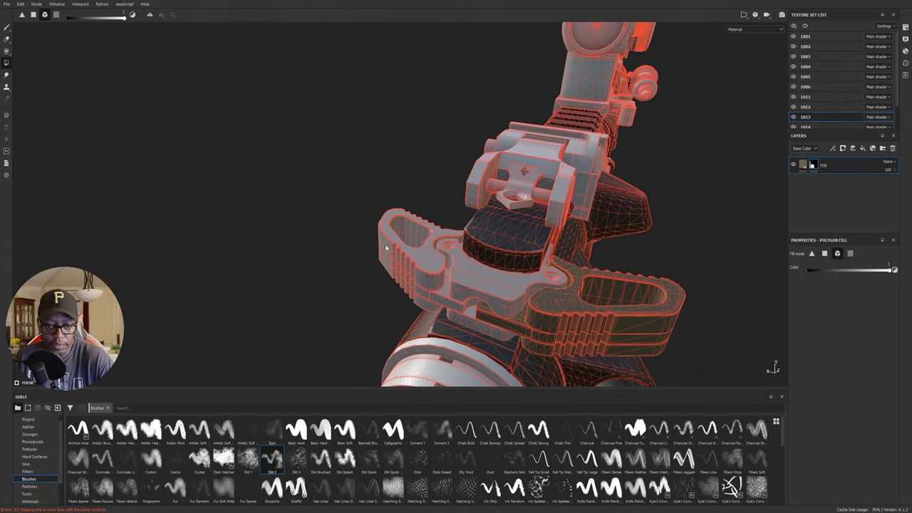
{"action": "left_click", "coordinate": [386, 247]}
{"action": "left_click_drag", "start_coordinate": [390, 248], "coordinate": [634, 257], "text": "alt"}
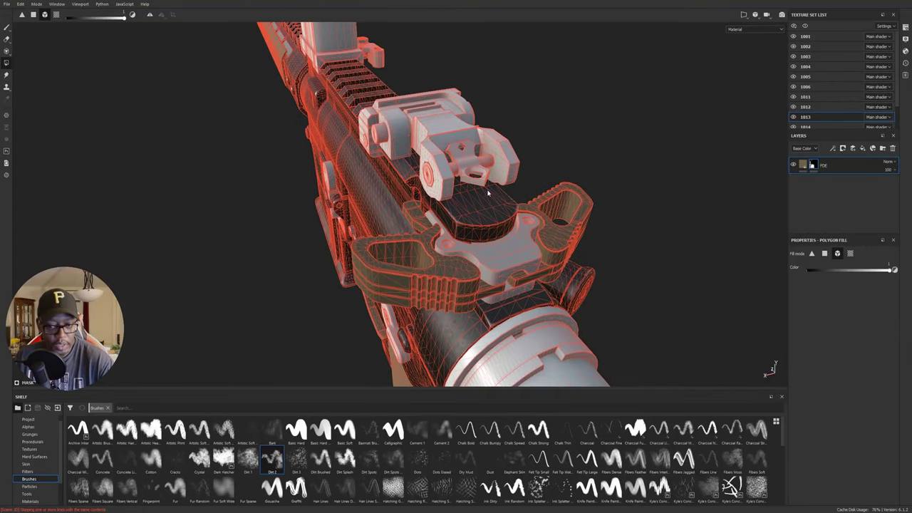
- Switch from the mask to the FDE layer's material and examine the charging handle latches from the side and above
{"action": "left_click", "coordinate": [804, 165]}
{"action": "left_click_drag", "start_coordinate": [611, 220], "coordinate": [752, 351], "text": "alt"}
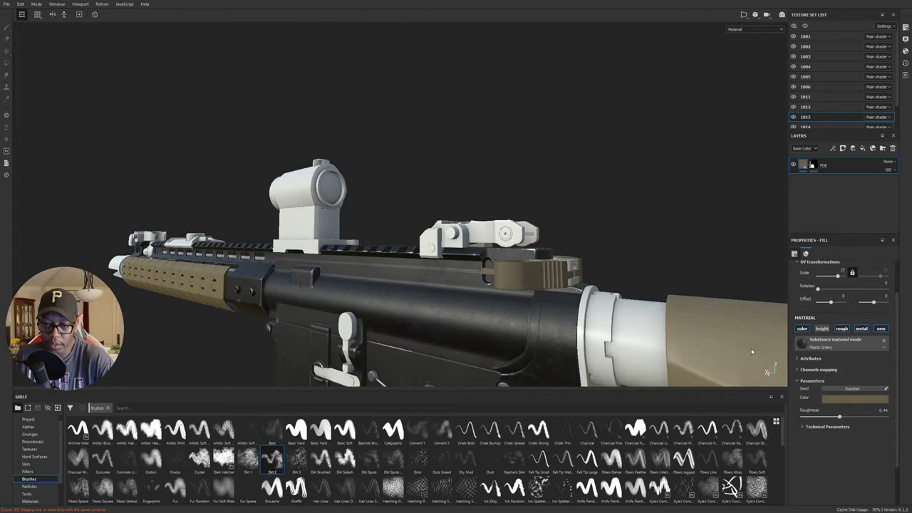
{"action": "left_click_drag", "start_coordinate": [606, 298], "coordinate": [605, 154], "text": "alt"}
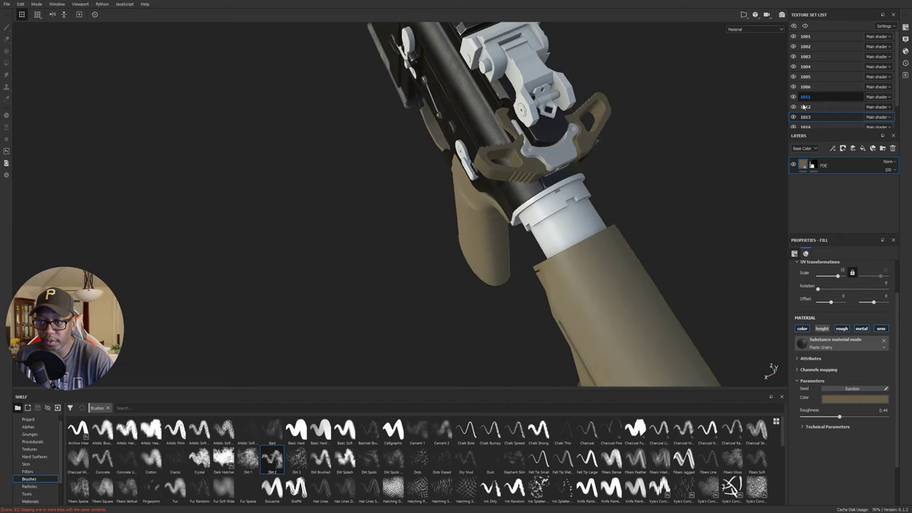
- Hide every texture set except 1013 and examine its isolated charging handle, grip, trigger guard and magazine well parts
{"action": "left_click_drag", "start_coordinate": [795, 100], "coordinate": [798, 58]}
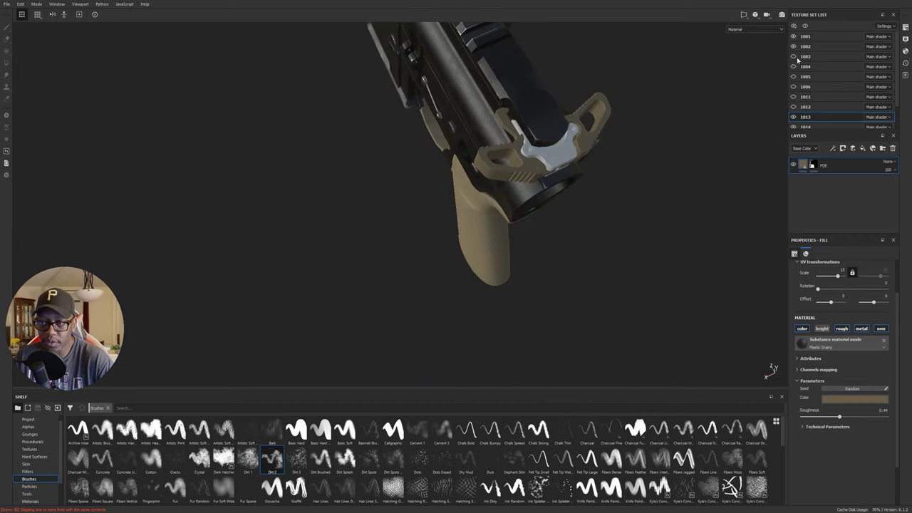
{"action": "scroll", "coordinate": [799, 118], "scroll_direction": "down", "scroll_amount": 1}
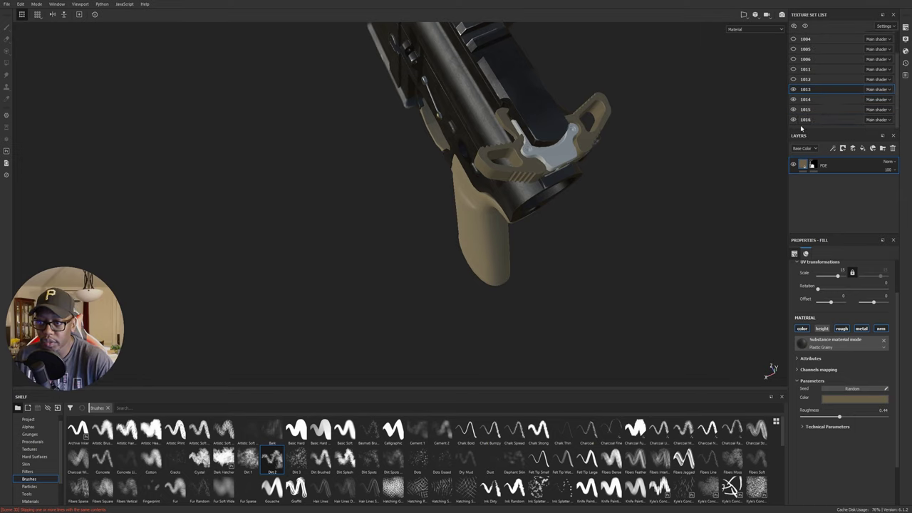
{"action": "left_click_drag", "start_coordinate": [795, 102], "coordinate": [794, 118]}
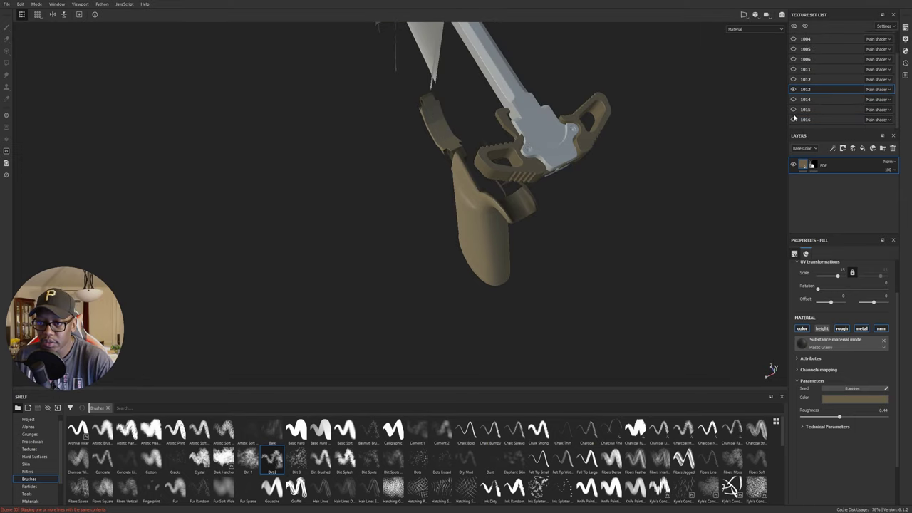
{"action": "left_click_drag", "start_coordinate": [606, 181], "coordinate": [557, 204], "text": "alt"}
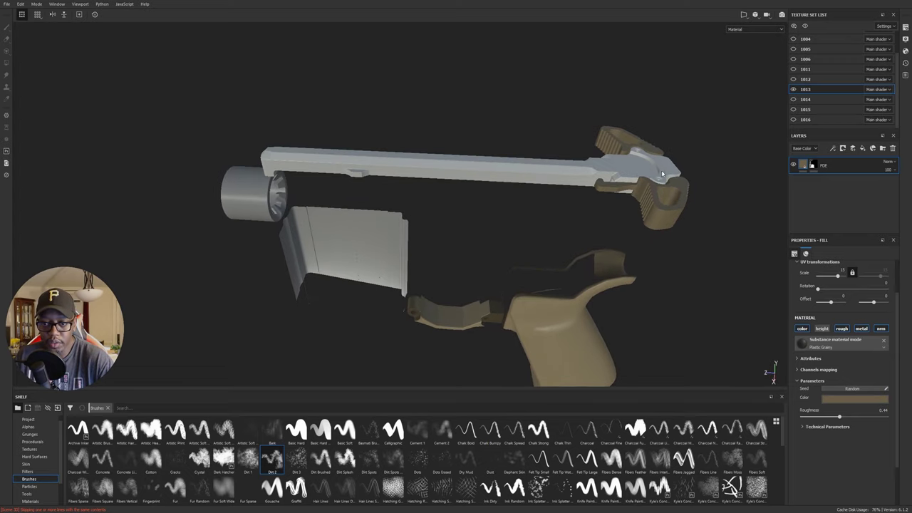
{"action": "left_click_drag", "start_coordinate": [662, 170], "coordinate": [606, 222], "text": "alt"}
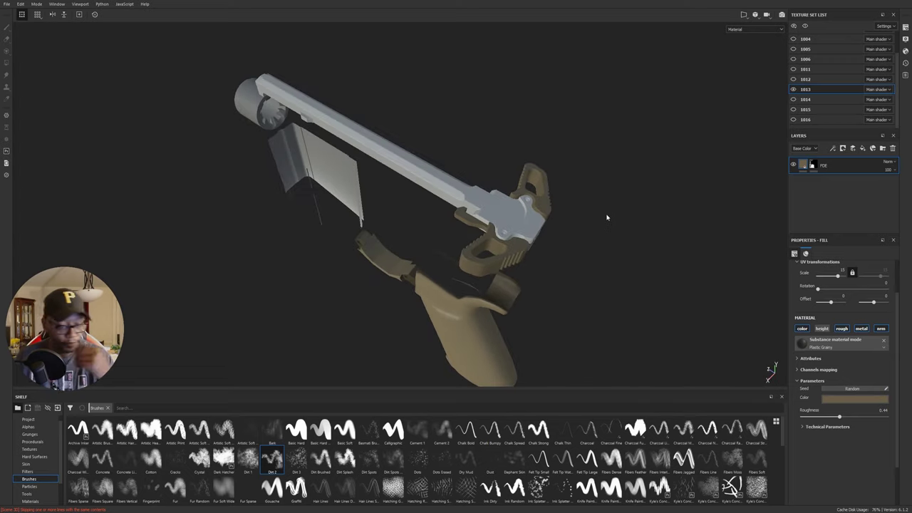
{"action": "scroll", "coordinate": [822, 89], "scroll_direction": "up", "scroll_amount": 1}
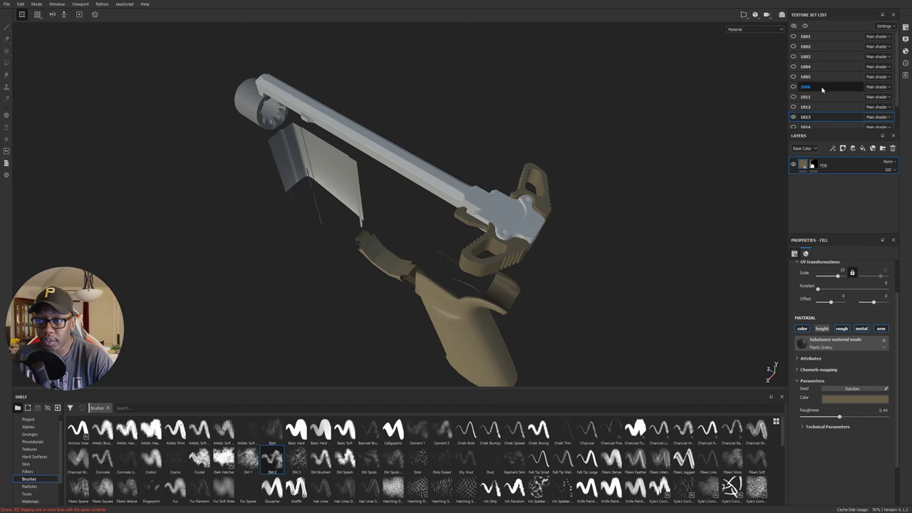
{"action": "scroll", "coordinate": [819, 89], "scroll_direction": "down", "scroll_amount": 1}
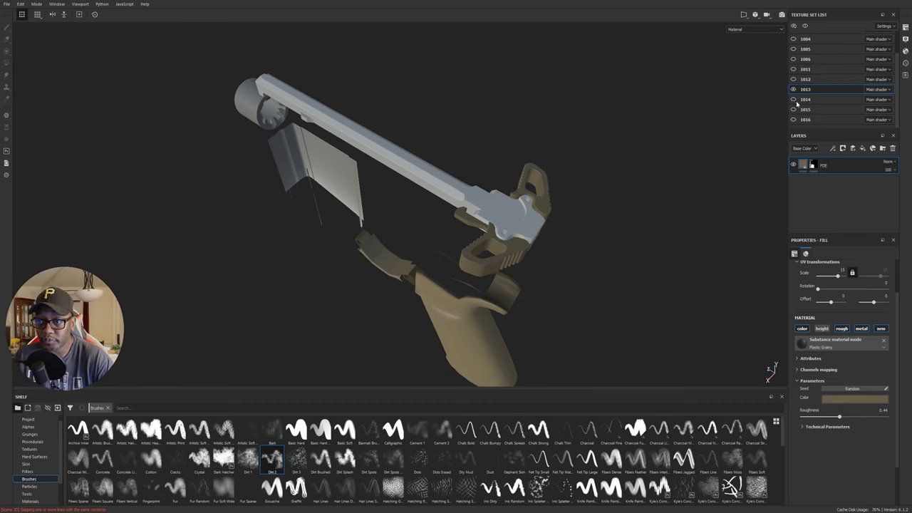
- Show texture set 1014 with the lower receiver and copy its Gun Metal layer group
{"action": "left_click", "coordinate": [795, 101]}
{"action": "left_click_drag", "start_coordinate": [753, 122], "coordinate": [554, 191], "text": "alt"}
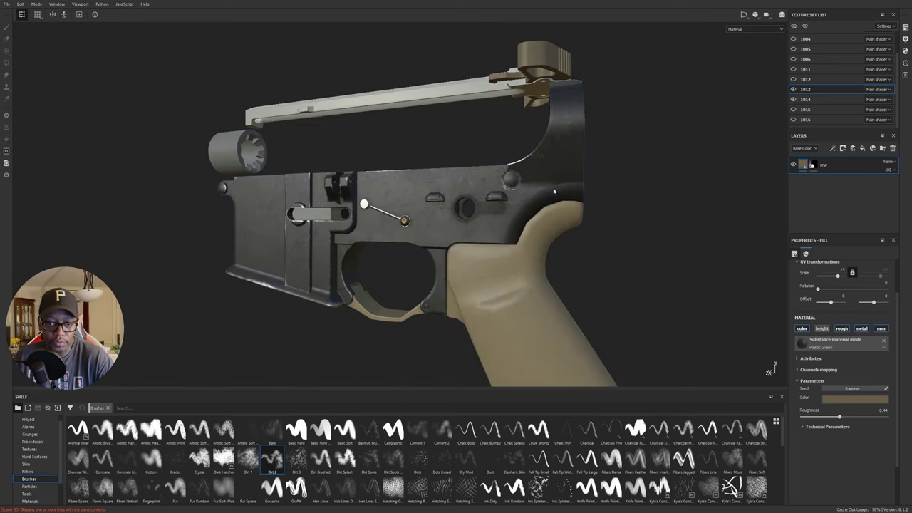
{"action": "left_click", "coordinate": [808, 102]}
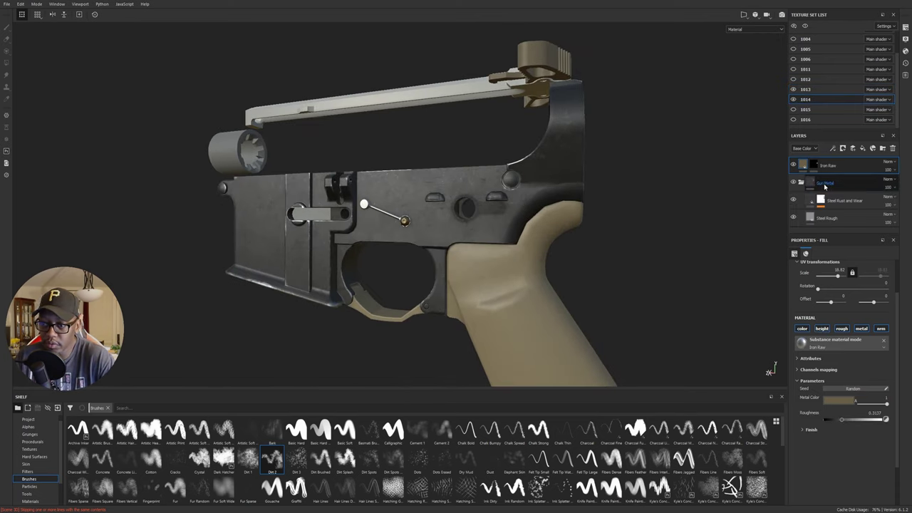
{"action": "left_click", "coordinate": [828, 184]}
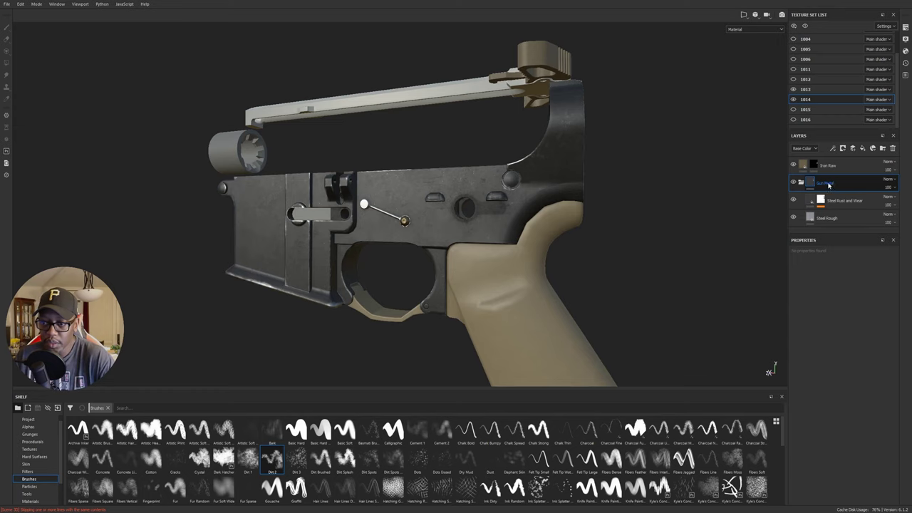
{"action": "right_click", "coordinate": [829, 186]}
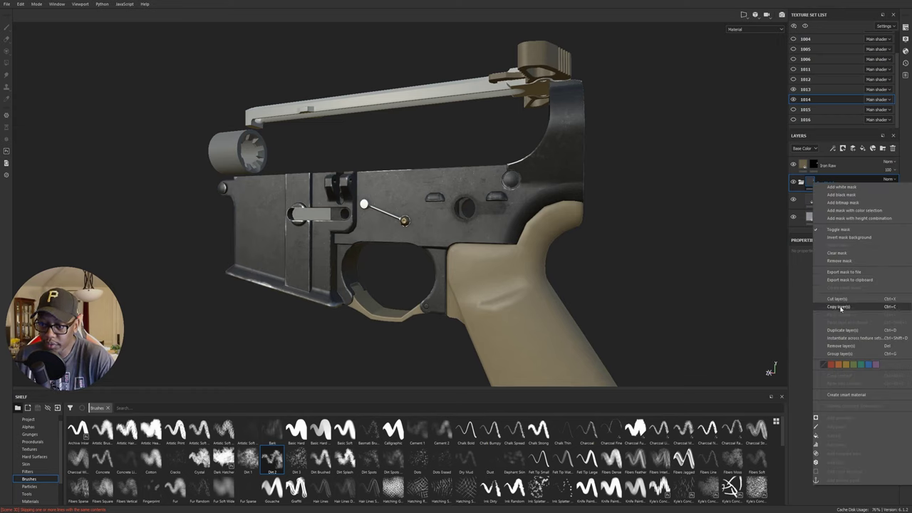
{"action": "left_click", "coordinate": [841, 308]}
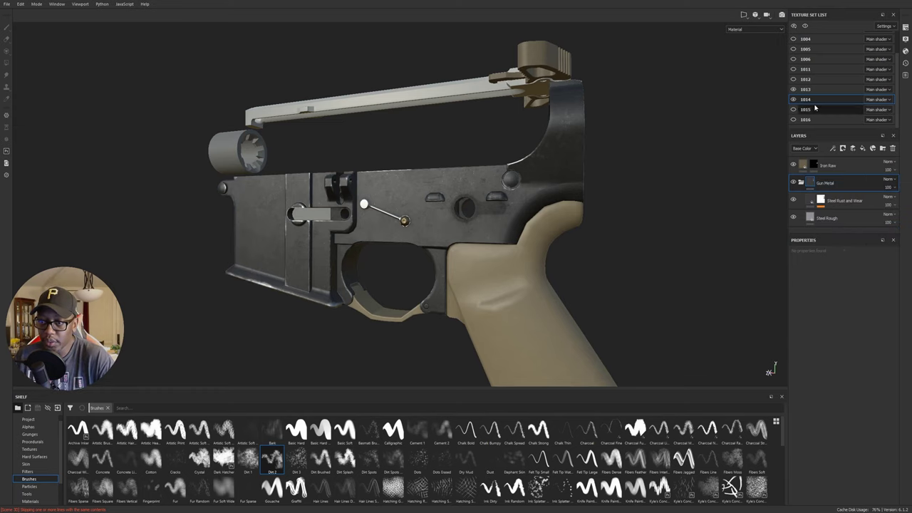
- Paste the Gun Metal group above the FDE layer in texture set 1013 and check it on the charging handle
{"action": "left_click", "coordinate": [807, 89]}
{"action": "right_click", "coordinate": [824, 193]}
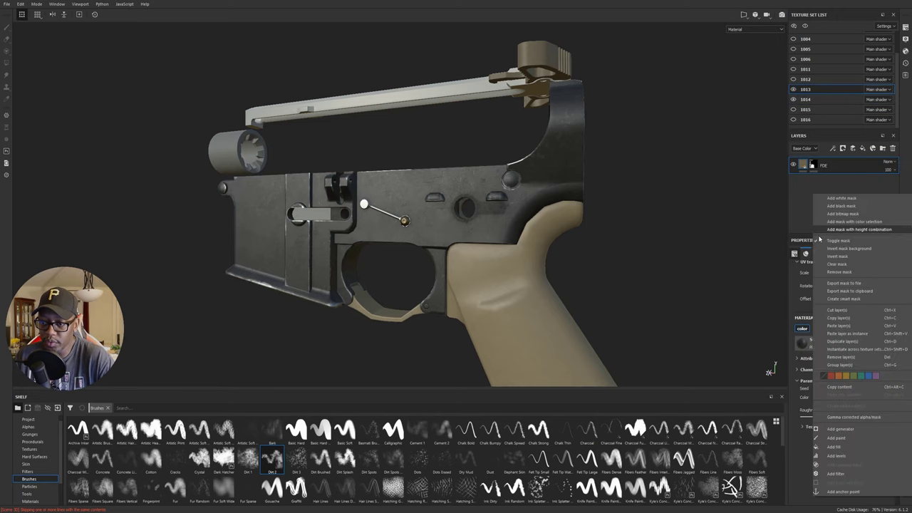
{"action": "left_click", "coordinate": [841, 326]}
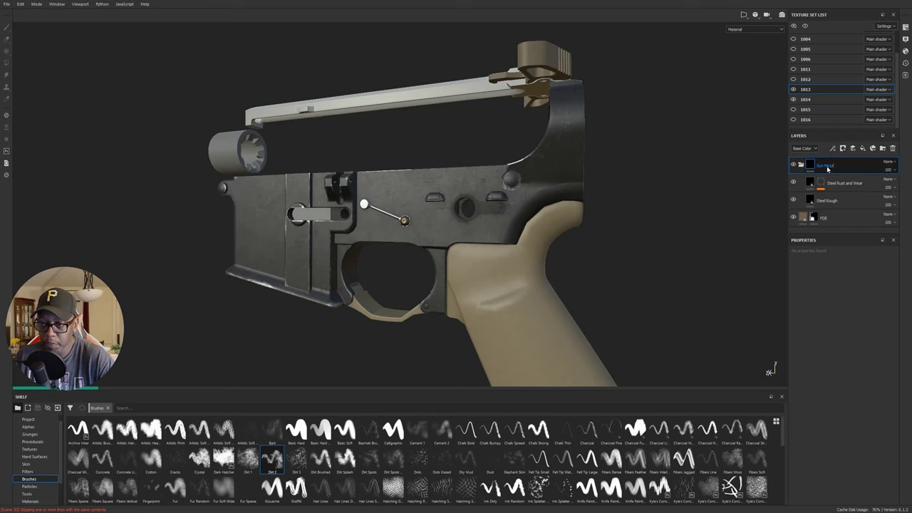
{"action": "left_click_drag", "start_coordinate": [637, 189], "coordinate": [558, 206], "text": "alt"}
{"action": "left_click_drag", "start_coordinate": [625, 204], "coordinate": [606, 229], "text": "alt"}
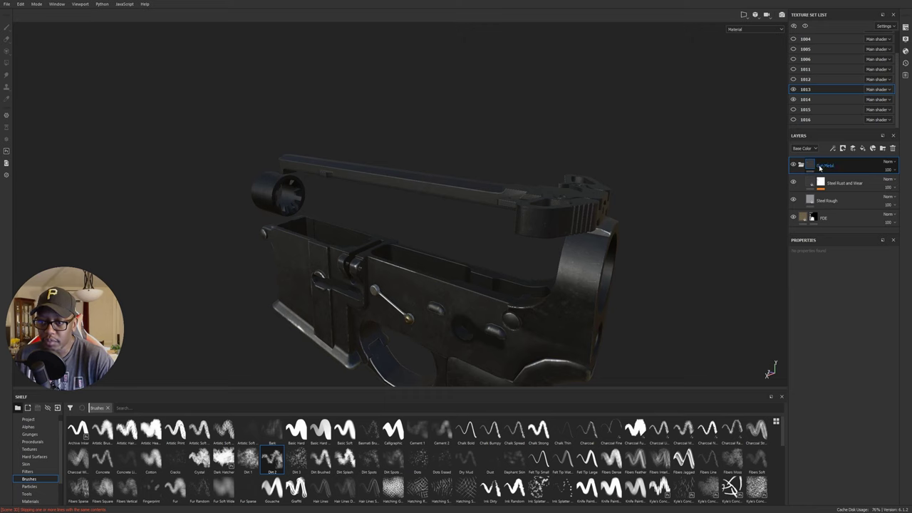
- Add a black mask to the Gun Metal group and reveal it on the charging handle's body with whole-mesh Polygon Fill
{"action": "left_click", "coordinate": [843, 148]}
{"action": "left_click", "coordinate": [858, 165]}
{"action": "key", "text": "4"}
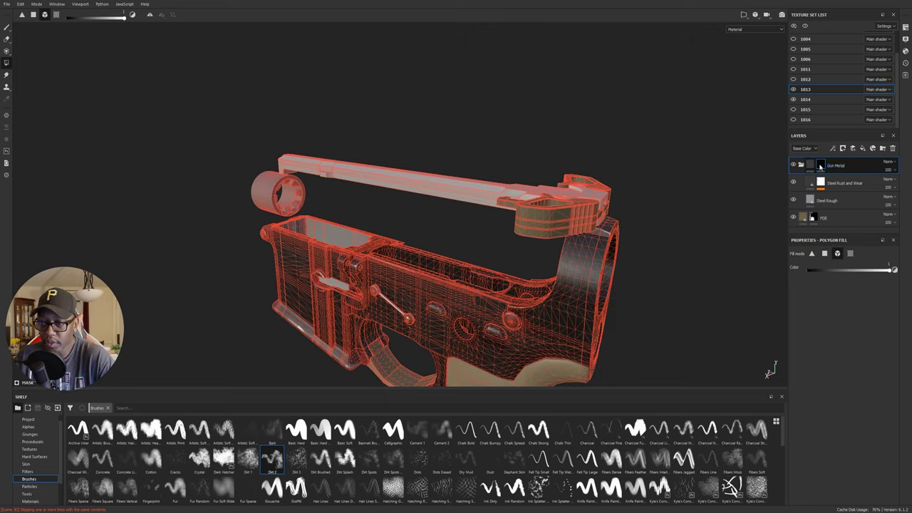
{"action": "left_click", "coordinate": [821, 165]}
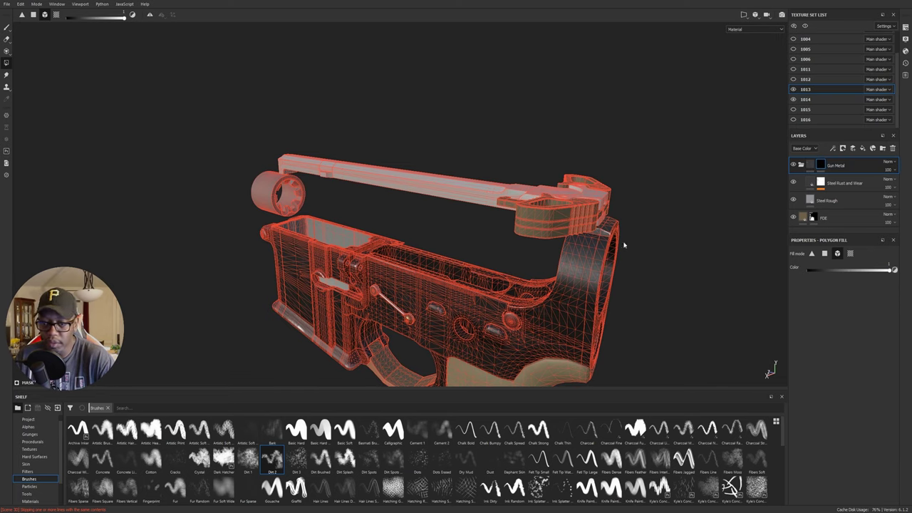
{"action": "left_click_drag", "start_coordinate": [504, 301], "coordinate": [642, 308], "text": "alt"}
{"action": "right_click_drag", "start_coordinate": [642, 308], "coordinate": [642, 318], "text": "alt"}
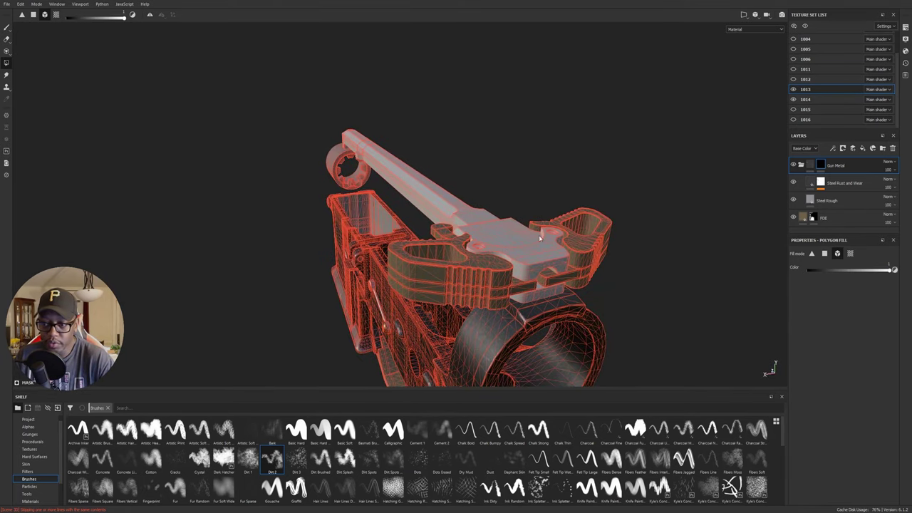
{"action": "left_click", "coordinate": [473, 215]}
{"action": "left_click_drag", "start_coordinate": [474, 218], "coordinate": [677, 303], "text": "alt"}
{"action": "left_click_drag", "start_coordinate": [427, 254], "coordinate": [350, 285], "text": "alt"}
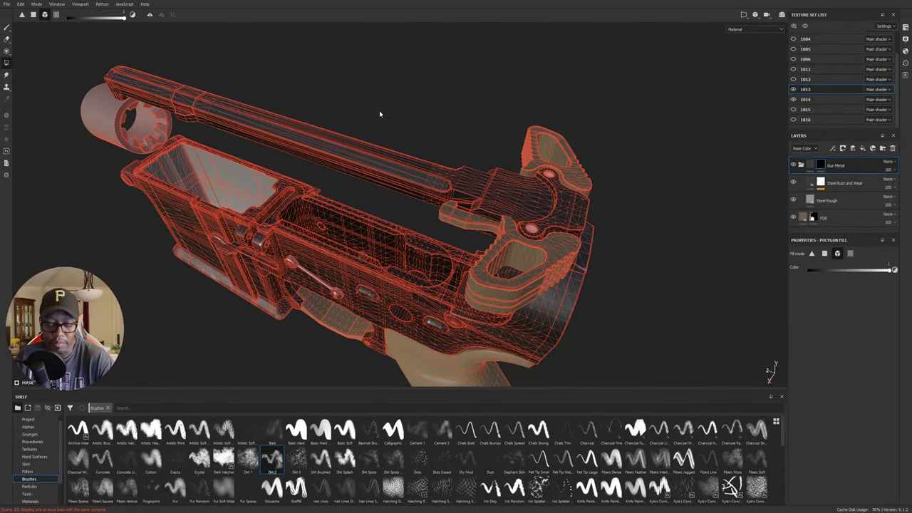
- Fill the pivot pins of the charging handle latches in the Gun Metal group's mask
{"action": "left_click_drag", "start_coordinate": [381, 114], "coordinate": [628, 274], "text": "alt"}
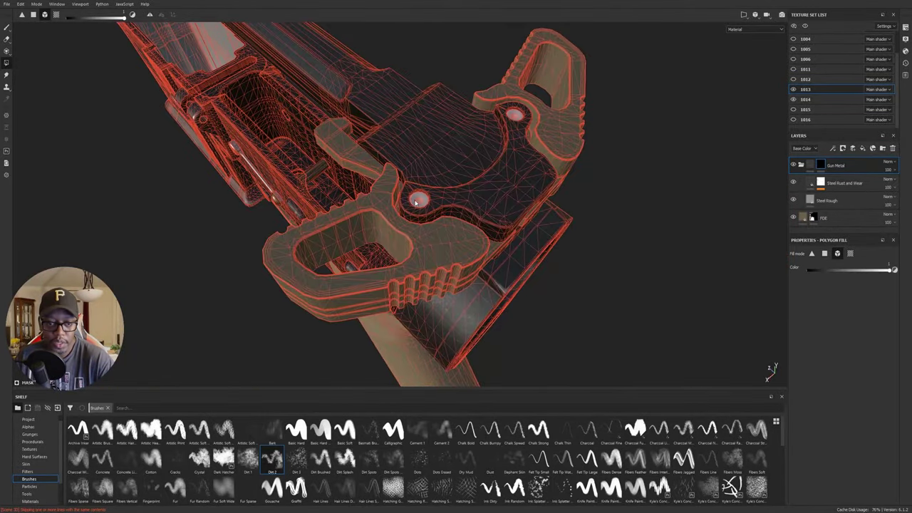
{"action": "left_click", "coordinate": [514, 117]}
{"action": "left_click_drag", "start_coordinate": [514, 116], "coordinate": [630, 186], "text": "alt"}
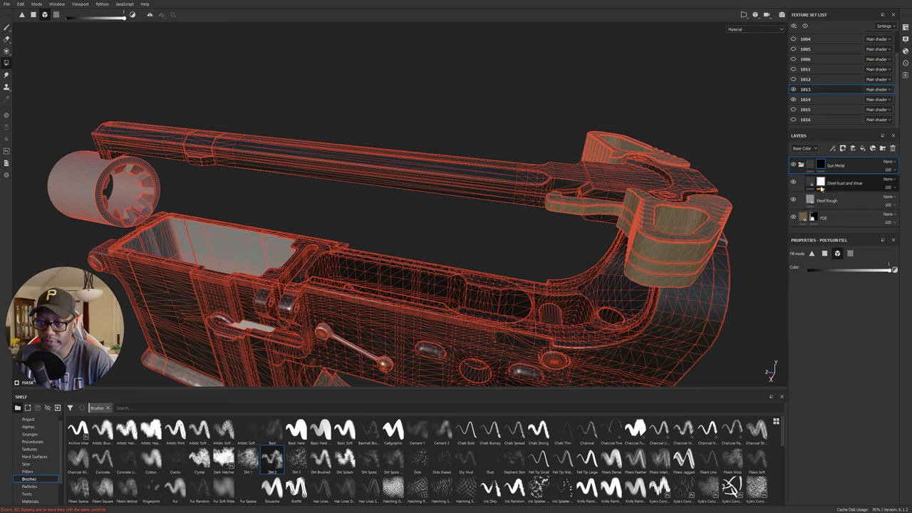
- Delete both Paint effects from the mask of the Steel Rust and Wear layer
{"action": "left_click", "coordinate": [821, 183]}
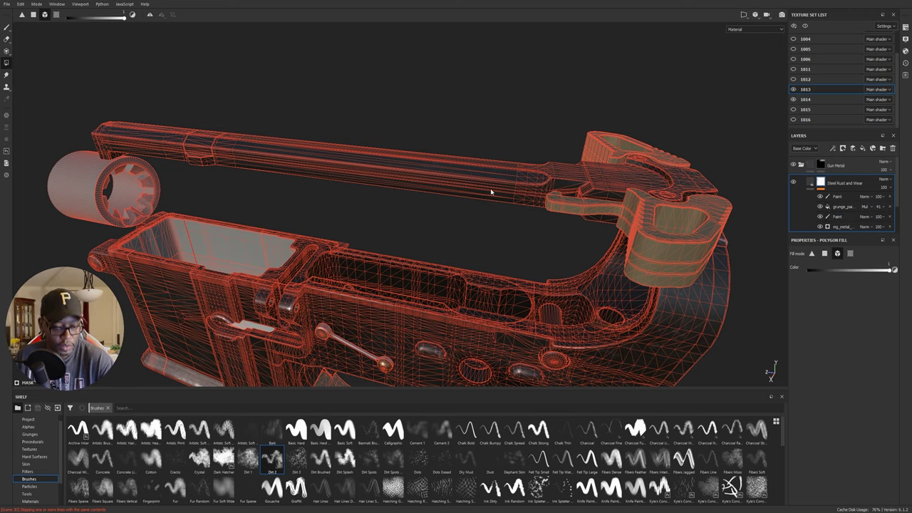
{"action": "key", "text": "1"}
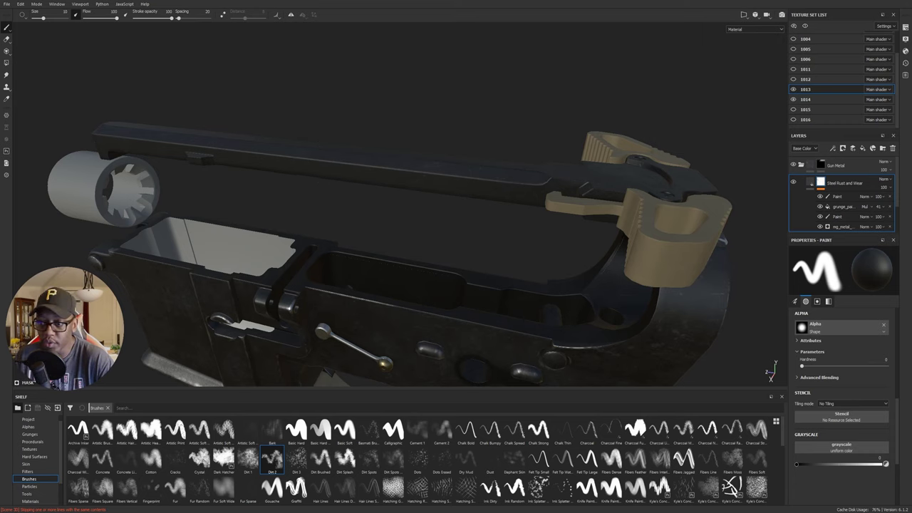
{"action": "left_click", "coordinate": [845, 218]}
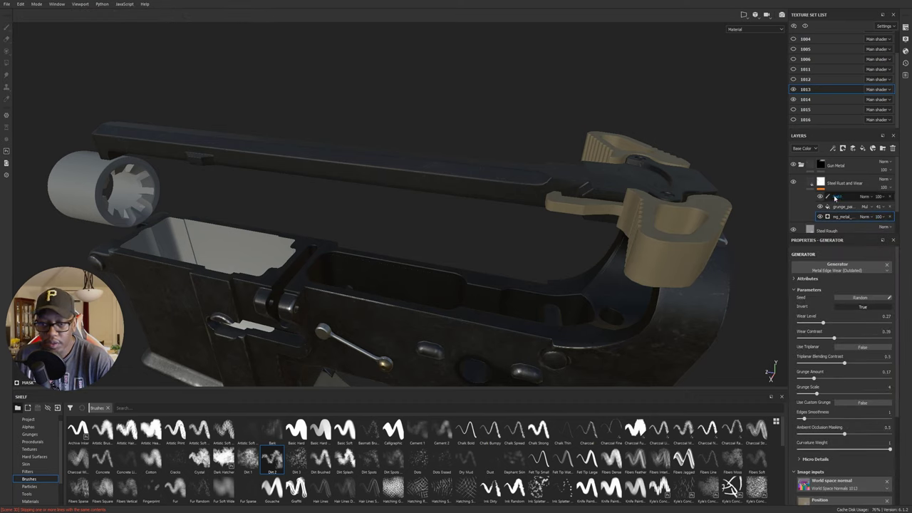
{"action": "key", "text": "Delete"}
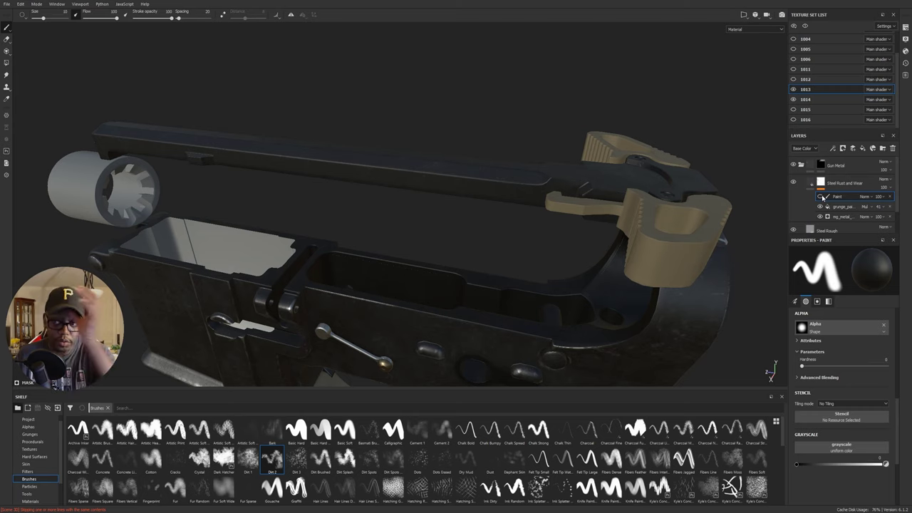
{"action": "left_click", "coordinate": [890, 197]}
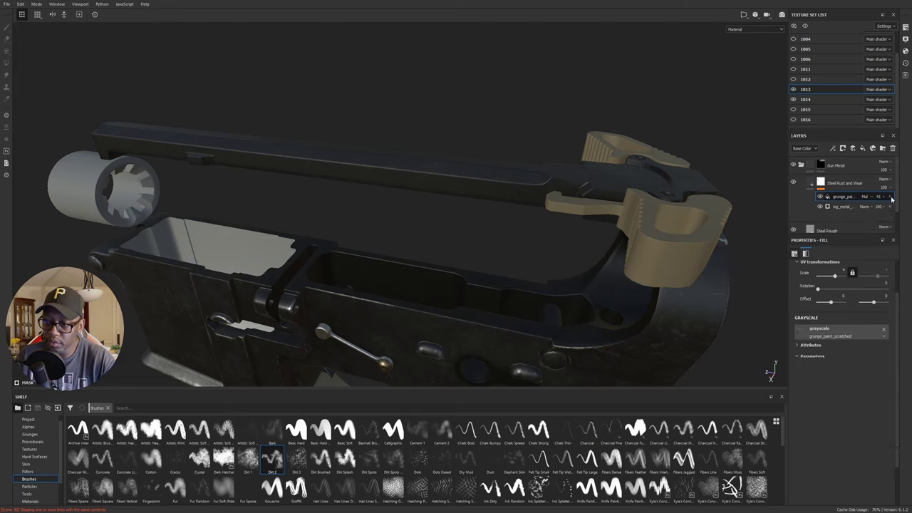
- Remove the outdated Metal Edge Wear generator and the scratched-paint grunge fill from the Steel Rust and Wear mask
{"action": "left_click", "coordinate": [844, 207]}
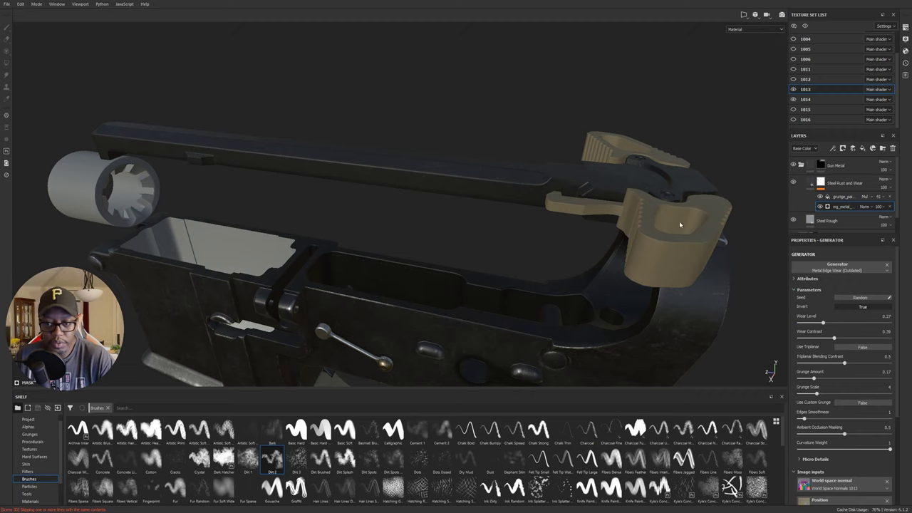
{"action": "left_click_drag", "start_coordinate": [679, 221], "coordinate": [571, 236], "text": "alt"}
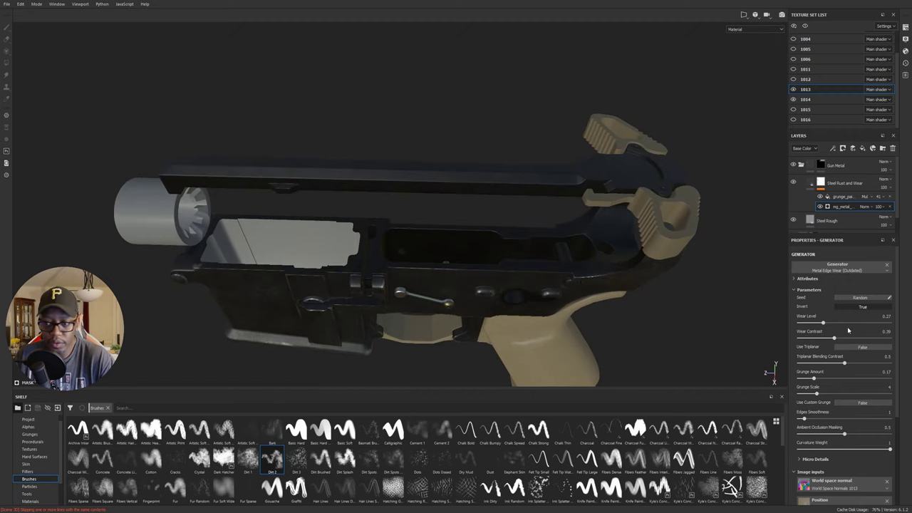
{"action": "left_click", "coordinate": [890, 206]}
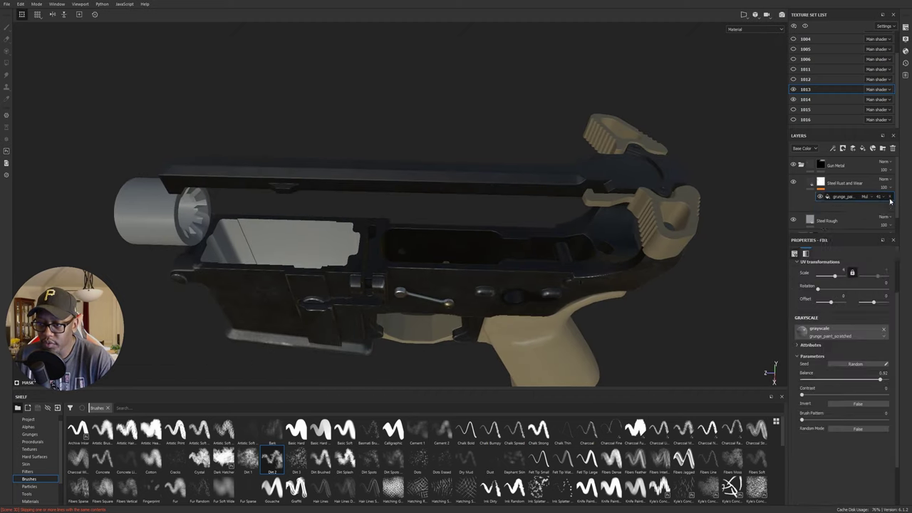
{"action": "left_click", "coordinate": [890, 197]}
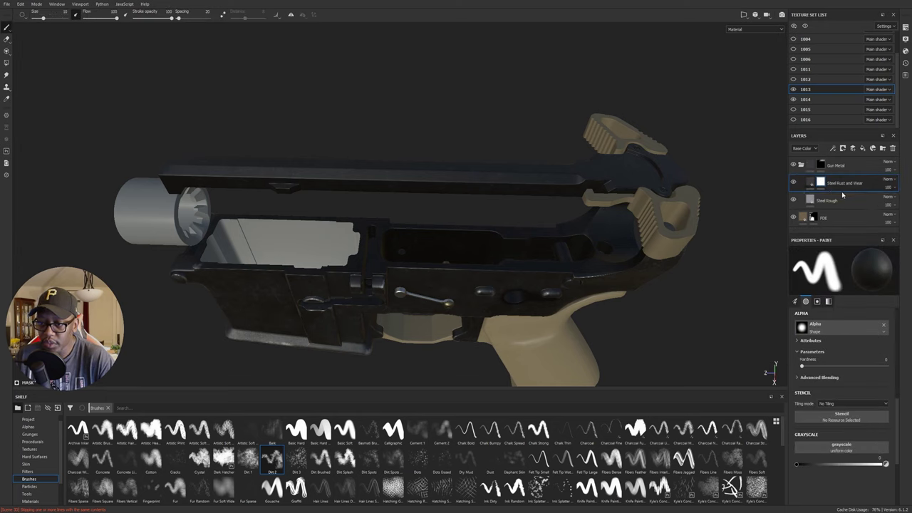
- Add a Metal Edge Wear generator to the Steel Rust and Wear mask, set Invert to True and check the charging handle
{"action": "left_click", "coordinate": [832, 148]}
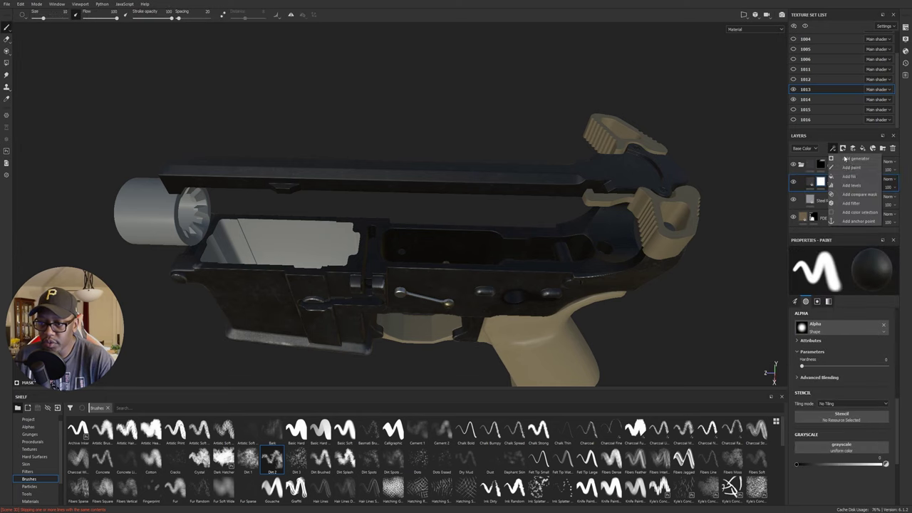
{"action": "left_click", "coordinate": [854, 163]}
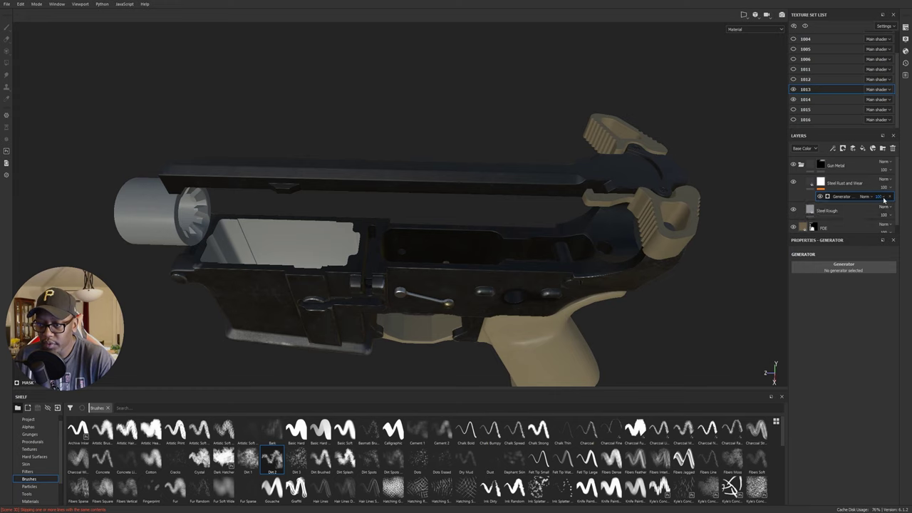
{"action": "left_click", "coordinate": [843, 266]}
{"action": "left_click", "coordinate": [859, 336]}
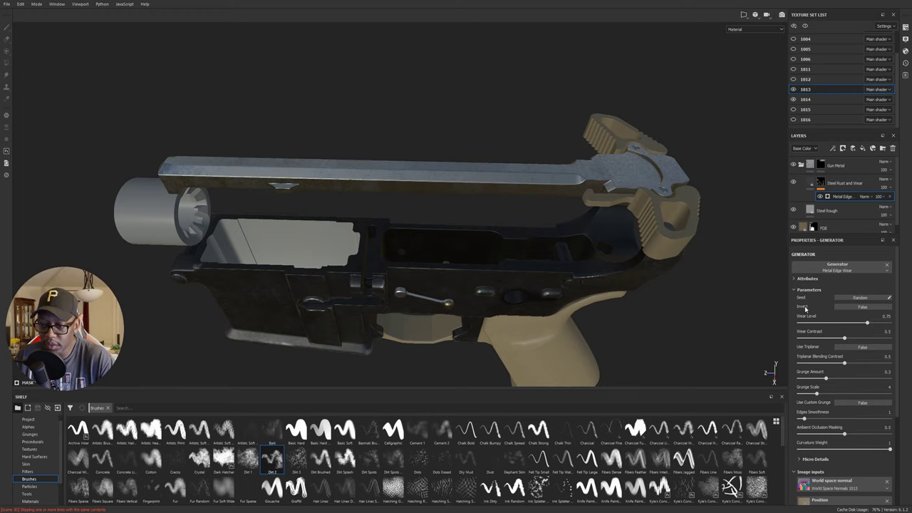
{"action": "left_click", "coordinate": [863, 307]}
{"action": "left_click_drag", "start_coordinate": [673, 267], "coordinate": [509, 178], "text": "alt"}
{"action": "right_click_drag", "start_coordinate": [509, 179], "coordinate": [570, 150], "text": "alt"}
{"action": "left_click_drag", "start_coordinate": [570, 150], "coordinate": [563, 247], "text": "alt"}
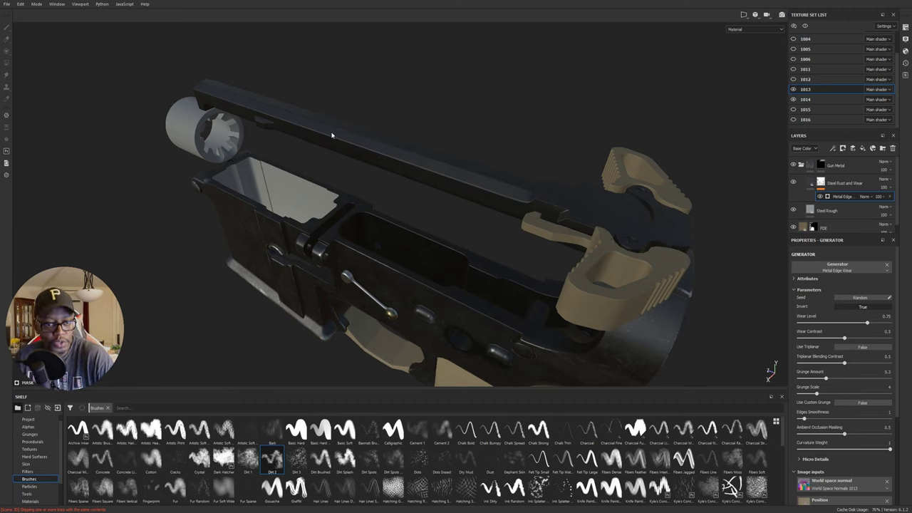
- Bake the mesh maps for texture set 1013 only, at an output size of 4096
{"action": "left_click", "coordinate": [21, 4]}
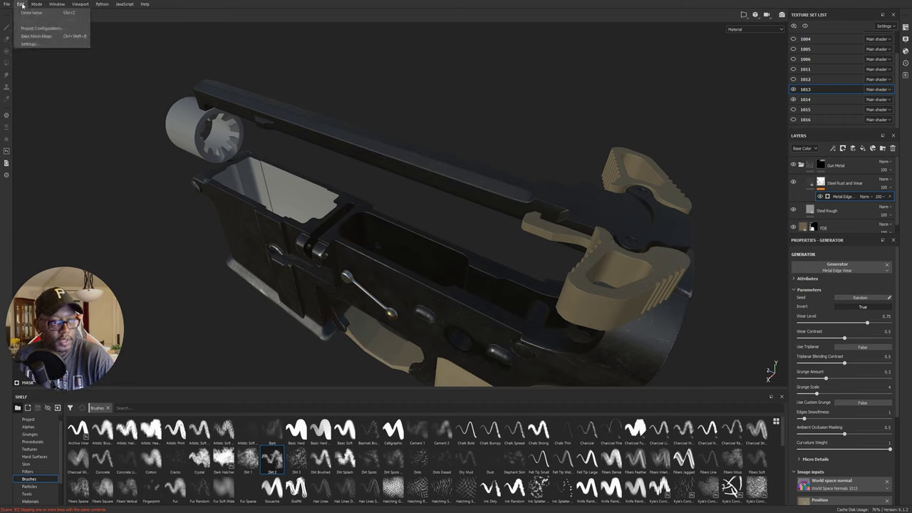
{"action": "left_click", "coordinate": [39, 36]}
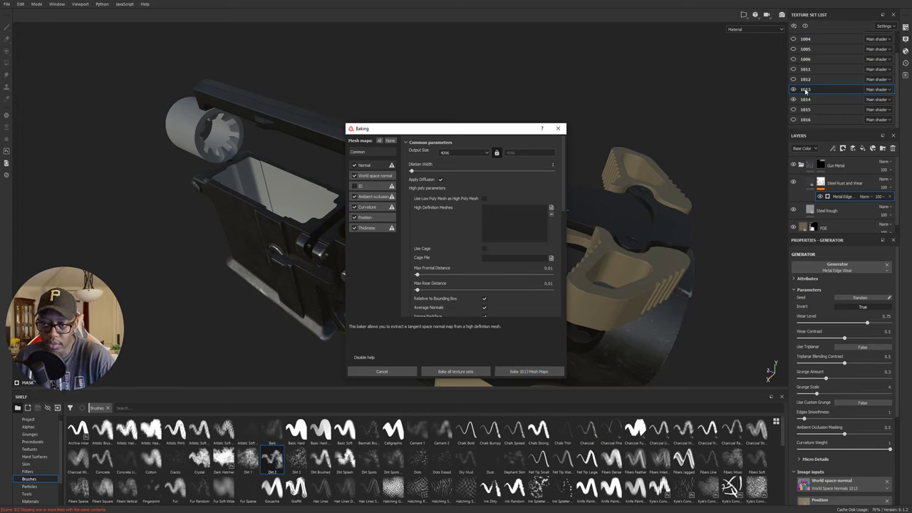
{"action": "left_click", "coordinate": [534, 371]}
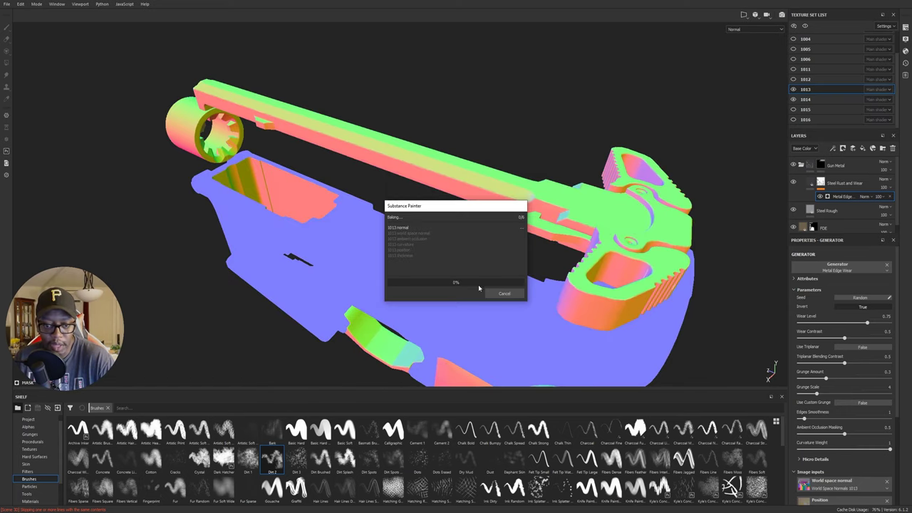
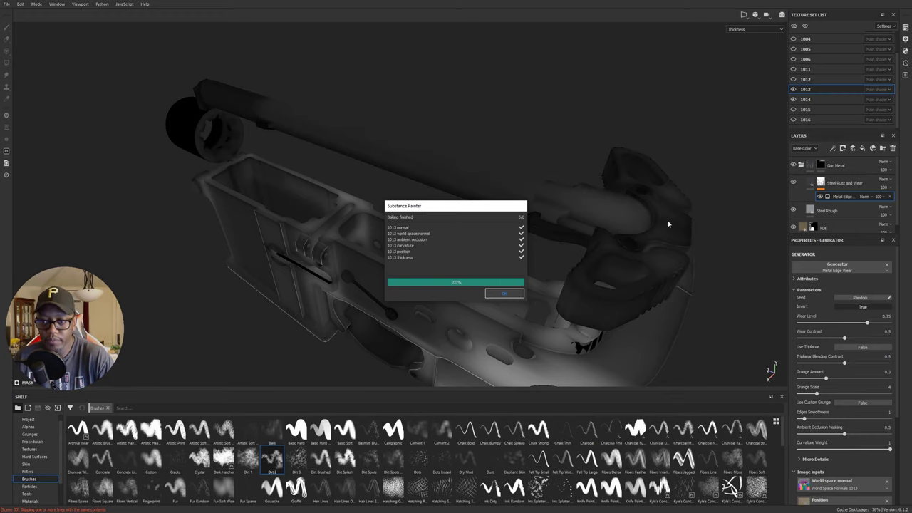
{"action": "left_click", "coordinate": [509, 294]}
- Examine the edge wear on the charging handle from several angles, comparing the generator's Invert setting off and on
{"action": "left_click_drag", "start_coordinate": [507, 210], "coordinate": [599, 245], "text": "alt"}
{"action": "left_click_drag", "start_coordinate": [538, 168], "coordinate": [670, 191], "text": "alt"}
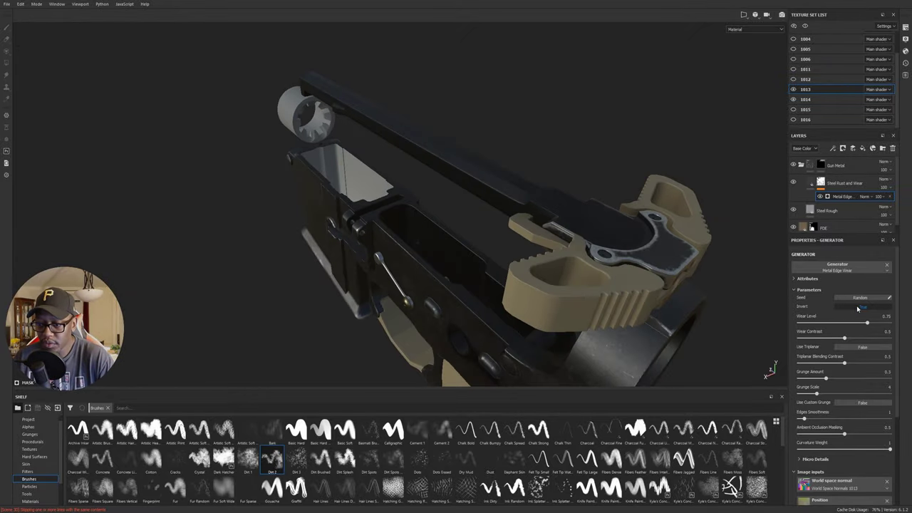
{"action": "left_click", "coordinate": [859, 307]}
{"action": "left_click", "coordinate": [859, 307]}
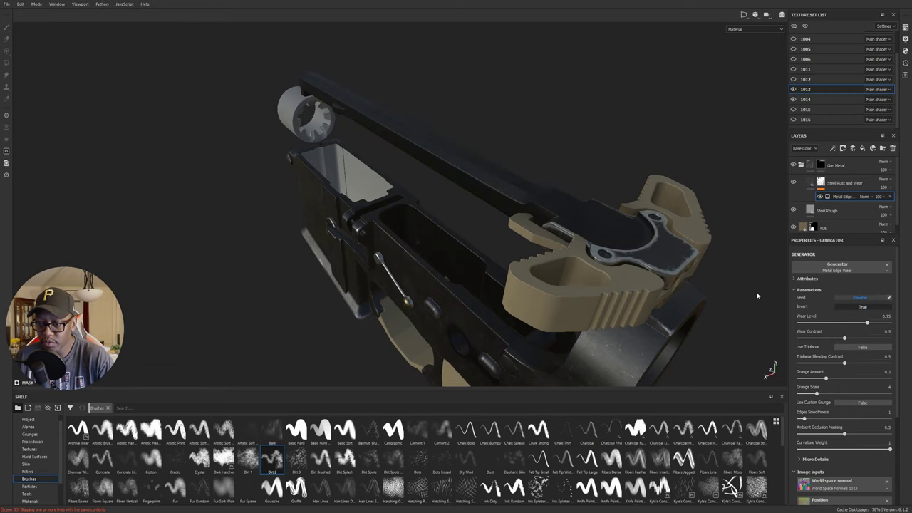
{"action": "left_click_drag", "start_coordinate": [758, 295], "coordinate": [489, 227], "text": "alt"}
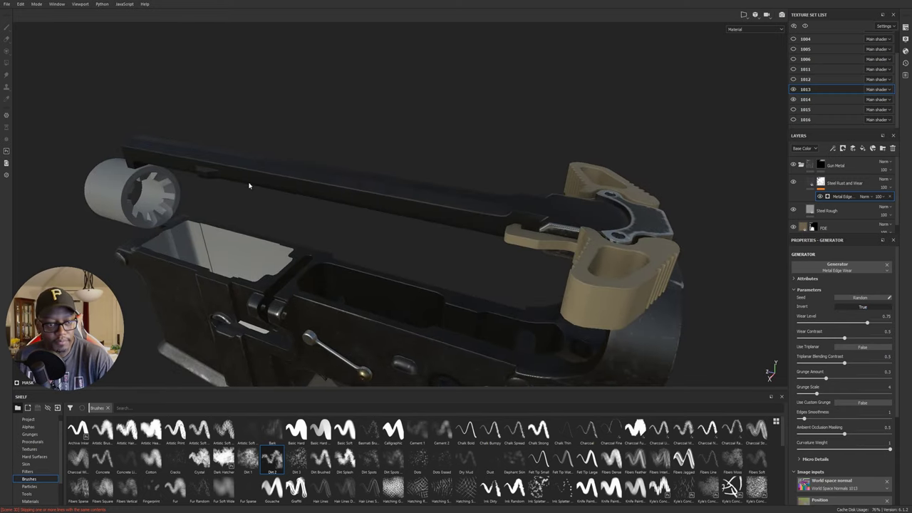
{"action": "left_click_drag", "start_coordinate": [640, 225], "coordinate": [450, 207], "text": "alt"}
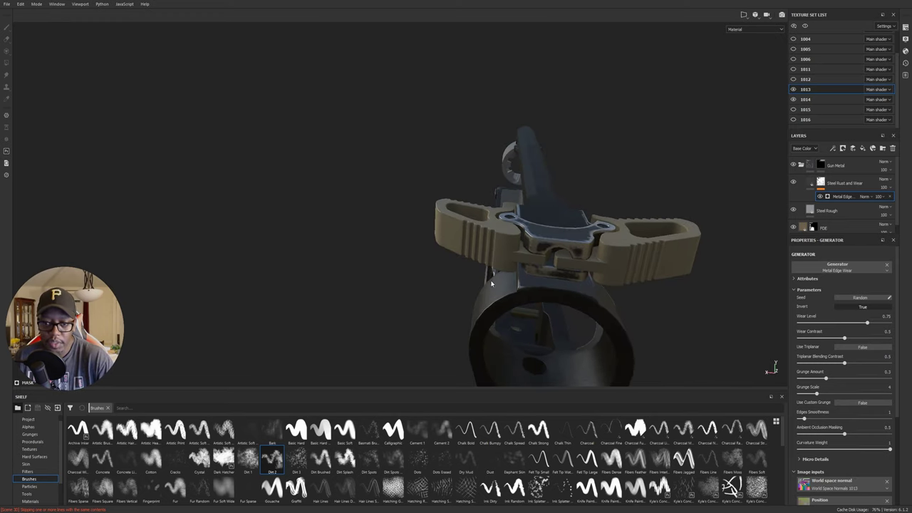
{"action": "left_click_drag", "start_coordinate": [555, 242], "coordinate": [617, 278], "text": "alt"}
{"action": "right_click_drag", "start_coordinate": [616, 278], "coordinate": [825, 276], "text": "alt"}
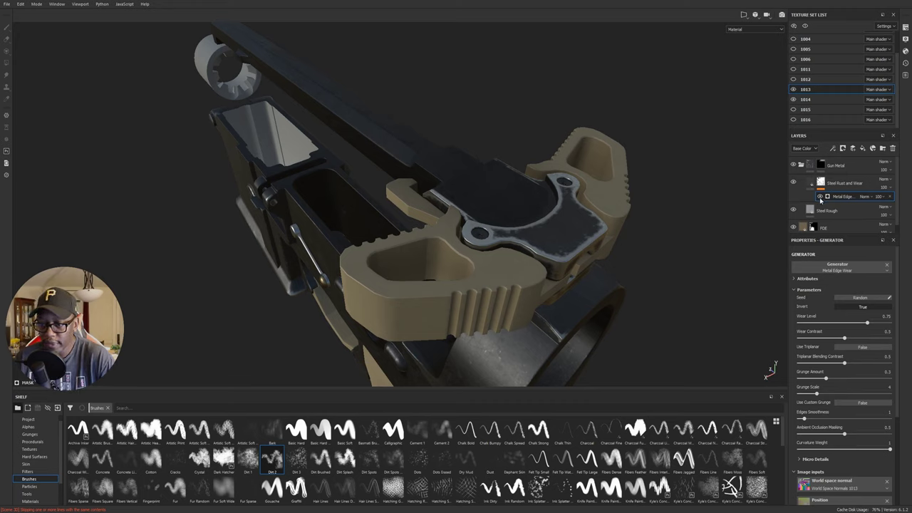
- Set the edge wear generator to Wear Level about 0.35, Wear Contrast 0.3, Grunge Amount 0.65 and Grunge Scale 2
{"action": "left_click_drag", "start_coordinate": [868, 322], "coordinate": [839, 325]}
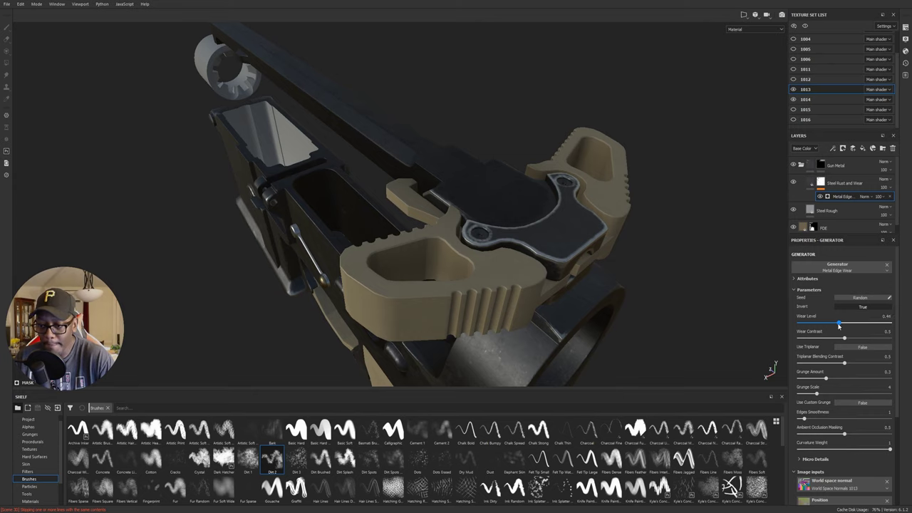
{"action": "left_click_drag", "start_coordinate": [829, 379], "coordinate": [858, 380]}
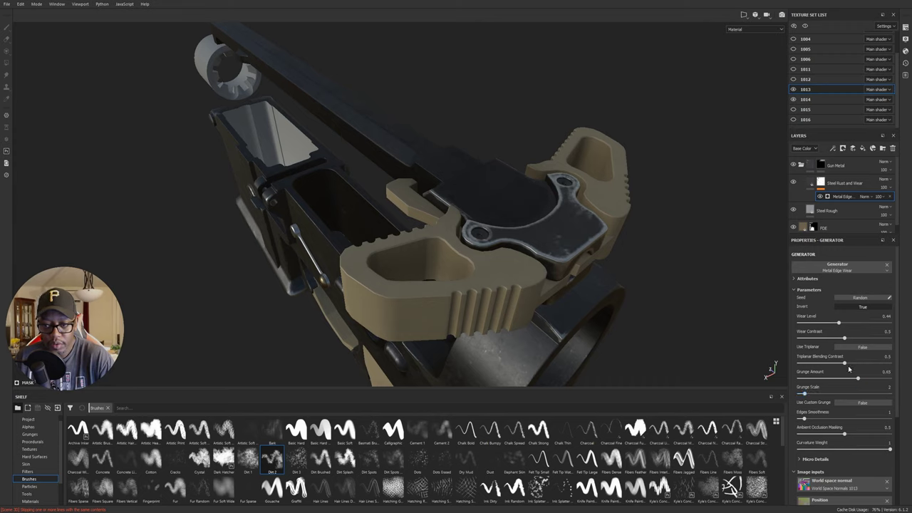
{"action": "left_click_drag", "start_coordinate": [839, 323], "coordinate": [827, 340]}
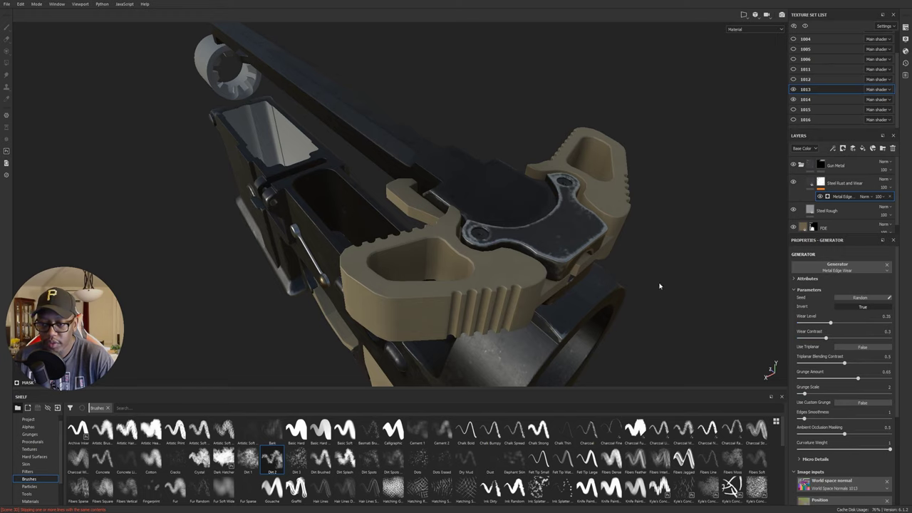
{"action": "left_click_drag", "start_coordinate": [633, 317], "coordinate": [690, 323], "text": "alt"}
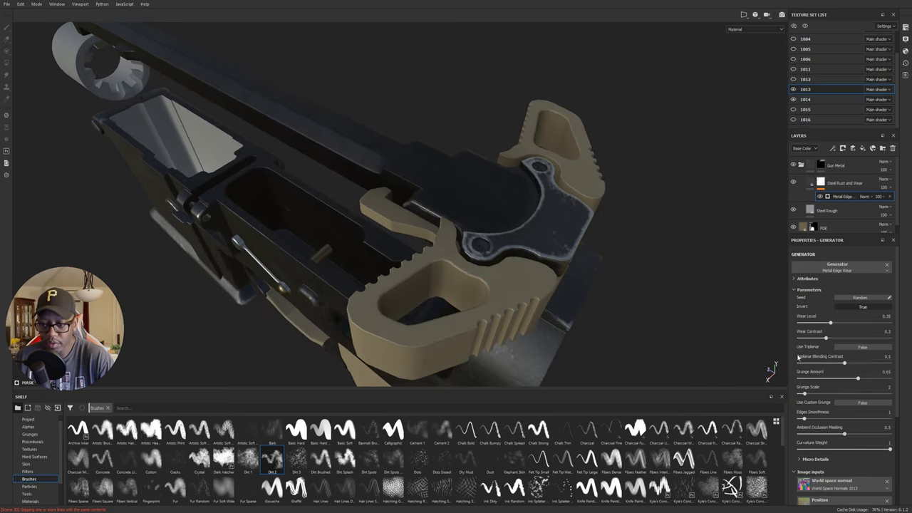
{"action": "left_click", "coordinate": [865, 348]}
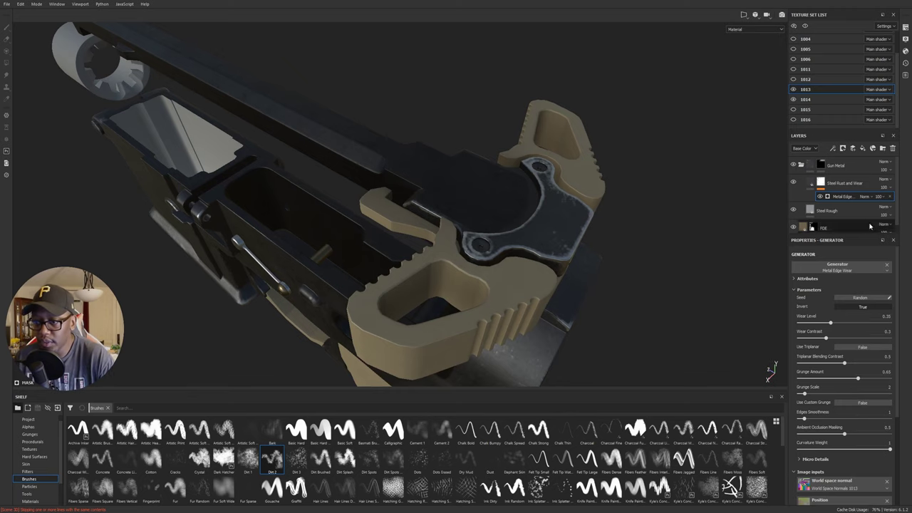
- Add a Paint effect to the Steel Rust and Wear mask and brush out wear on the charging handle with Dirt 2 at about 99 flow
{"action": "left_click", "coordinate": [833, 148]}
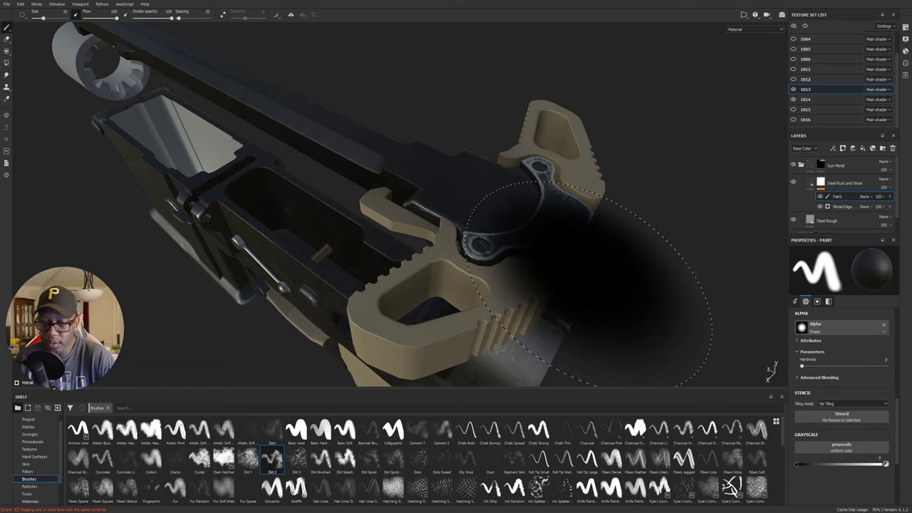
{"action": "left_click", "coordinate": [271, 462]}
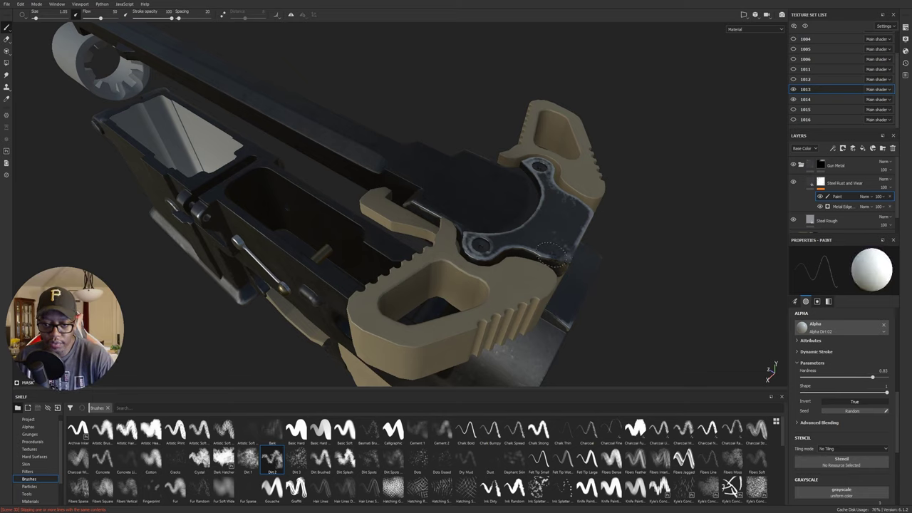
{"action": "left_click", "coordinate": [485, 251]}
{"action": "left_click_drag", "start_coordinate": [543, 220], "coordinate": [630, 213], "text": "ctrl"}
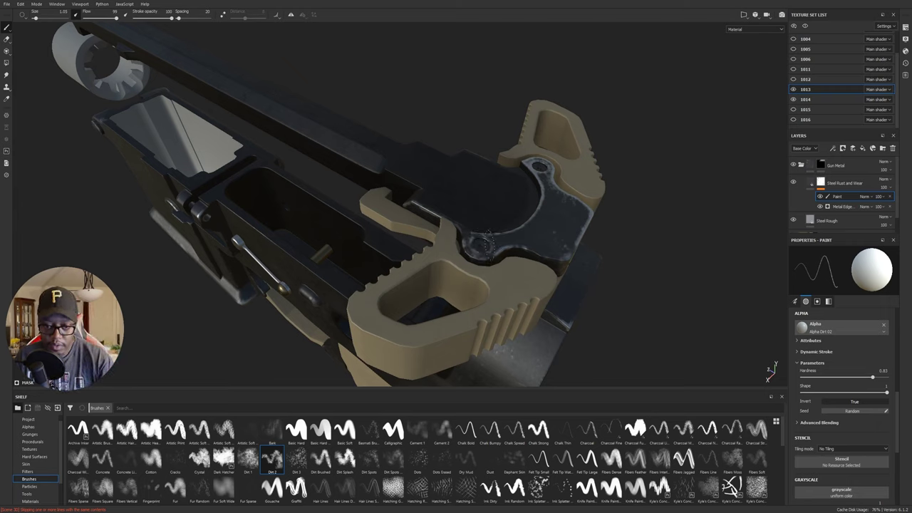
{"action": "mouse_move", "coordinate": [519, 224]}
{"action": "left_mouse_down"}
{"action": "mouse_move", "coordinate": [541, 191]}
{"action": "mouse_move", "coordinate": [534, 173]}
{"action": "mouse_move", "coordinate": [543, 154]}
{"action": "left_mouse_up"}
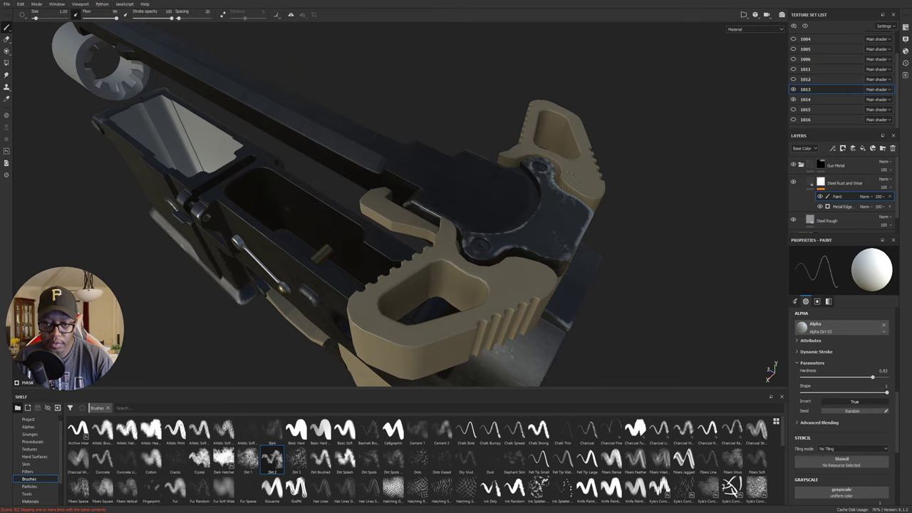
- Examine the remaining edge wear on the charging handle from the rear, above and both sides
{"action": "mouse_move", "coordinate": [603, 224]}
{"action": "left_mouse_down", "text": "alt"}
{"action": "mouse_move", "coordinate": [489, 161]}
{"action": "mouse_move", "coordinate": [566, 218]}
{"action": "left_mouse_up", "text": "alt"}
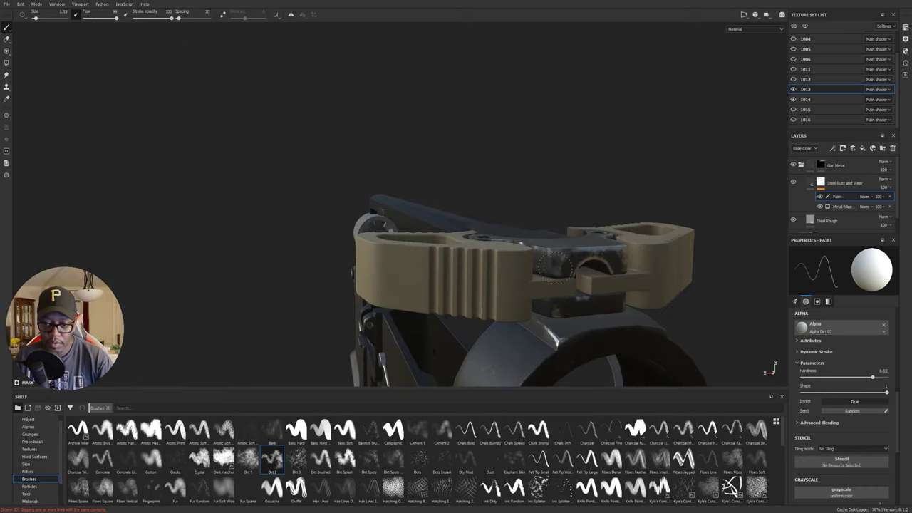
{"action": "left_click_drag", "start_coordinate": [566, 273], "coordinate": [599, 245], "text": "alt"}
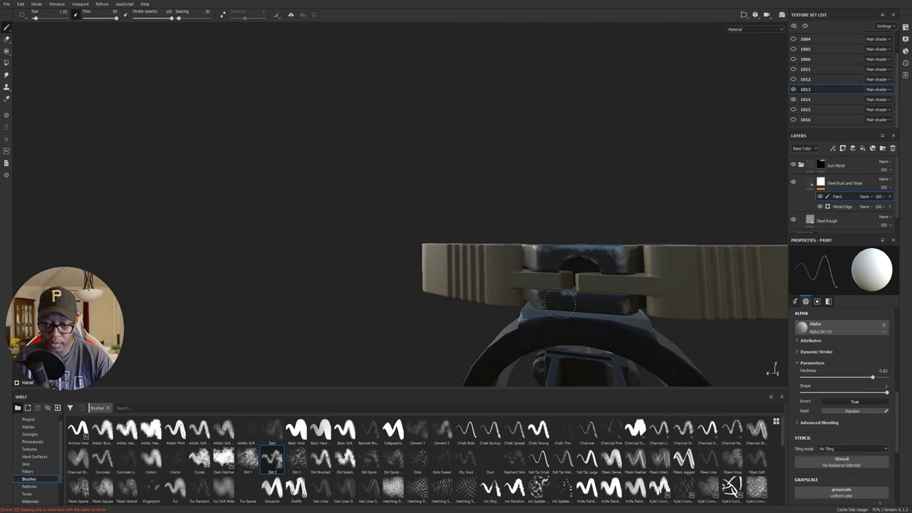
{"action": "mouse_move", "coordinate": [531, 292]}
{"action": "left_mouse_down", "text": "alt"}
{"action": "mouse_move", "coordinate": [551, 326]}
{"action": "mouse_move", "coordinate": [455, 326]}
{"action": "mouse_move", "coordinate": [578, 272]}
{"action": "left_mouse_up", "text": "alt"}
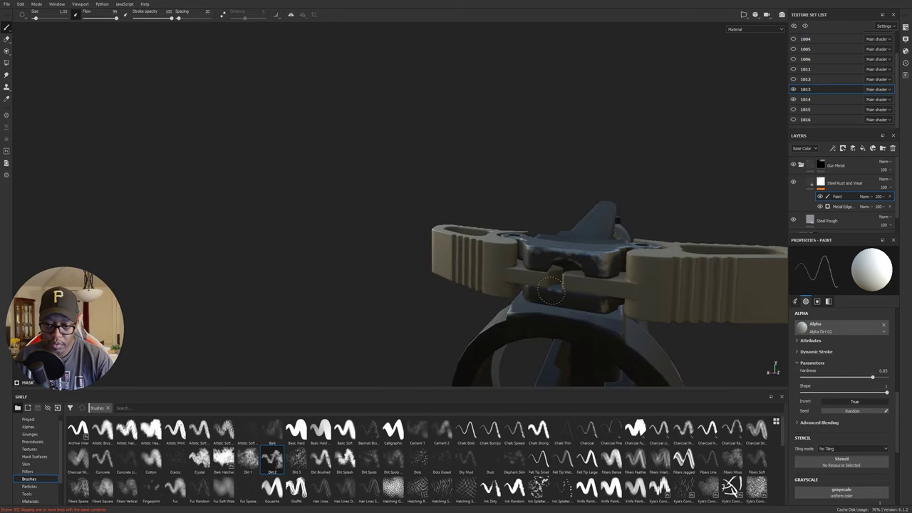
{"action": "mouse_move", "coordinate": [610, 309]}
{"action": "left_mouse_down", "text": "alt"}
{"action": "mouse_move", "coordinate": [600, 263]}
{"action": "mouse_move", "coordinate": [641, 234]}
{"action": "left_mouse_up", "text": "alt"}
{"action": "left_click_drag", "start_coordinate": [699, 253], "coordinate": [696, 248], "text": "alt"}
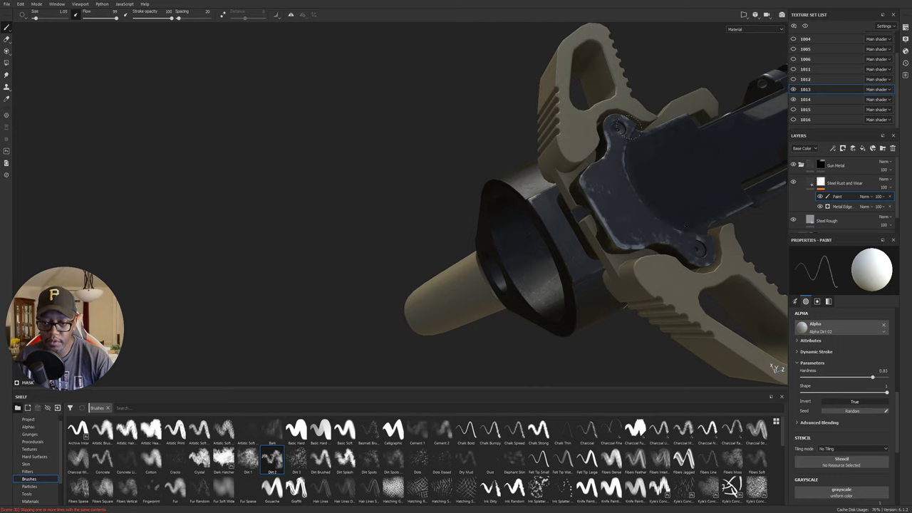
{"action": "mouse_move", "coordinate": [623, 211]}
{"action": "left_mouse_down", "text": "alt"}
{"action": "mouse_move", "coordinate": [725, 98]}
{"action": "mouse_move", "coordinate": [757, 127]}
{"action": "mouse_move", "coordinate": [631, 168]}
{"action": "mouse_move", "coordinate": [635, 238]}
{"action": "left_mouse_up", "text": "alt"}
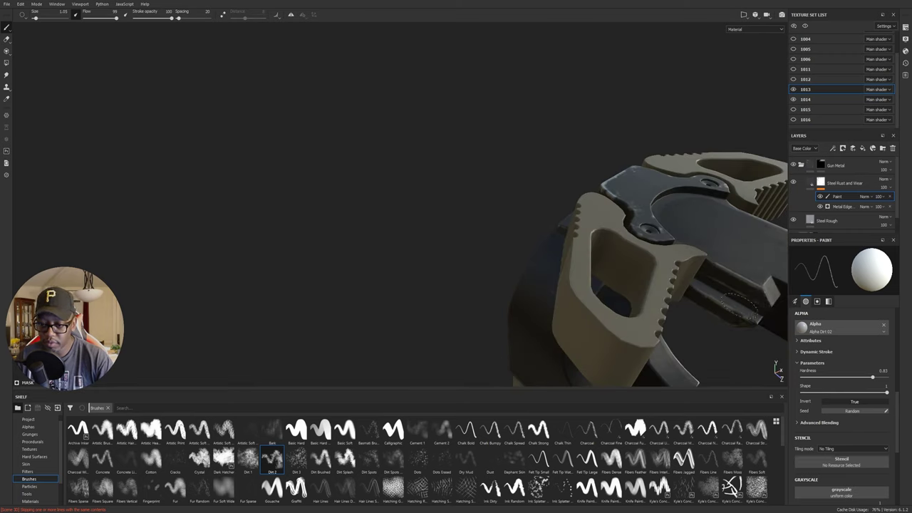
{"action": "left_click_drag", "start_coordinate": [762, 324], "coordinate": [314, 199], "text": "alt"}
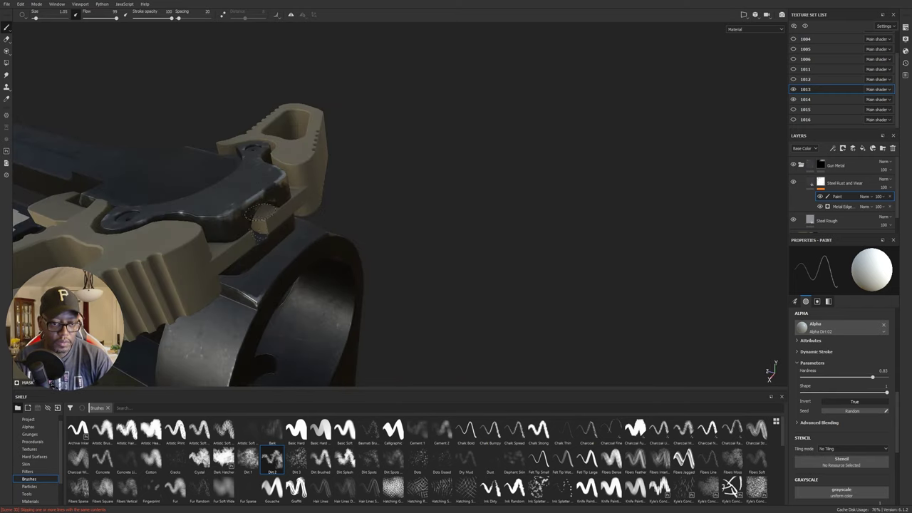
{"action": "left_click_drag", "start_coordinate": [322, 171], "coordinate": [670, 178], "text": "alt"}
- Make all hidden texture sets visible again and check the charging handle against the complete rifle
{"action": "left_click", "coordinate": [795, 119]}
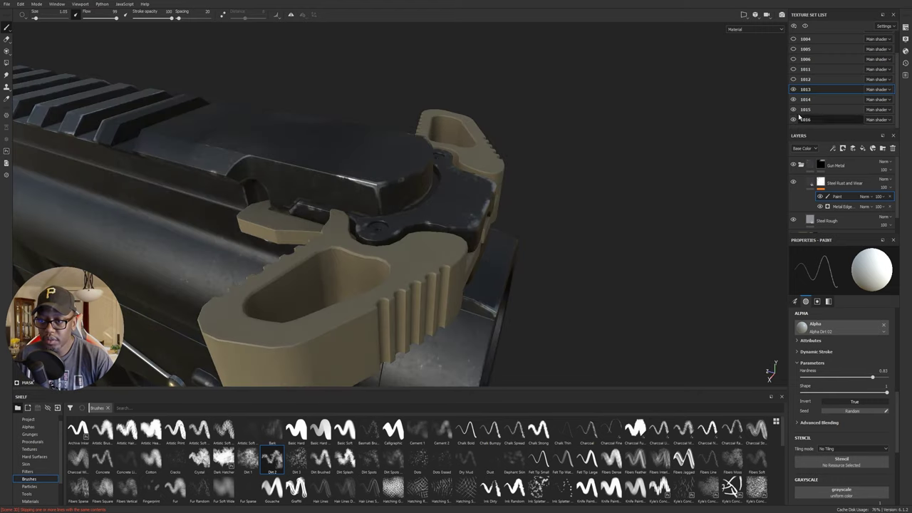
{"action": "left_click", "coordinate": [793, 80]}
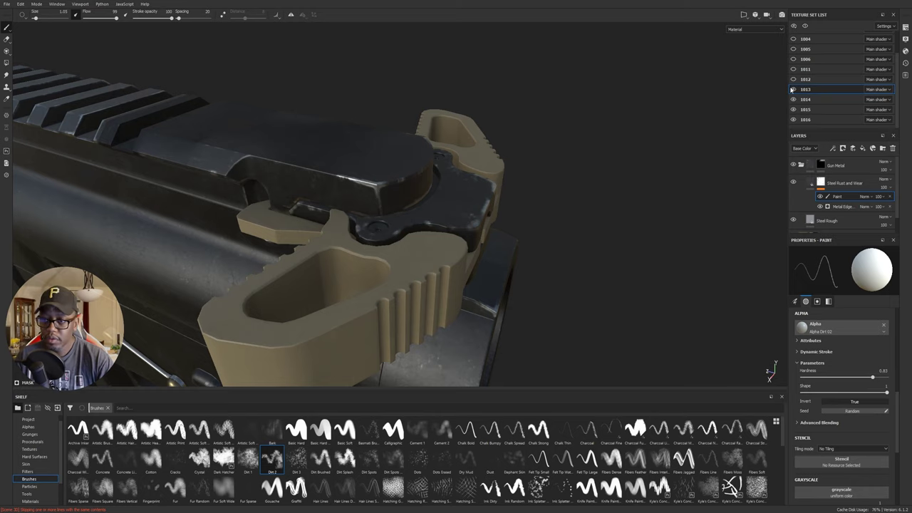
{"action": "left_click_drag", "start_coordinate": [793, 79], "coordinate": [793, 39]}
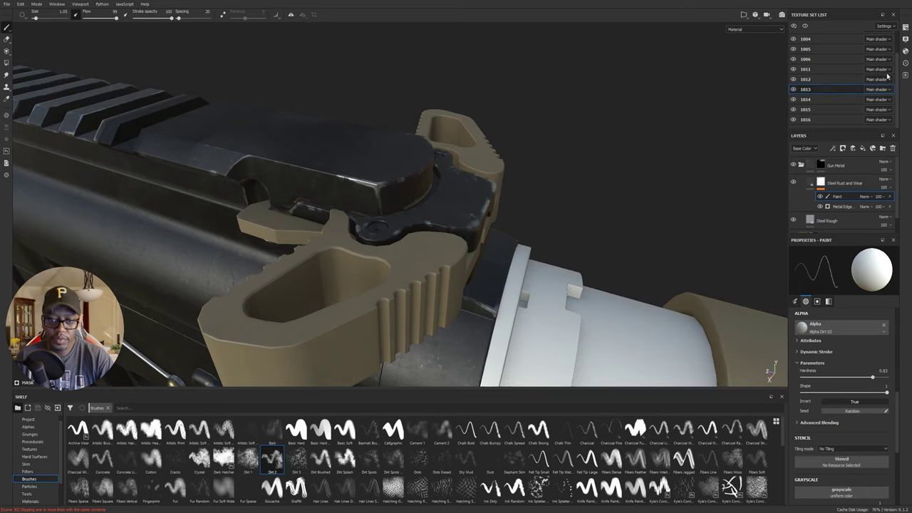
{"action": "mouse_move", "coordinate": [712, 182]}
{"action": "left_mouse_down", "text": "alt"}
{"action": "mouse_move", "coordinate": [625, 202]}
{"action": "mouse_move", "coordinate": [468, 188]}
{"action": "mouse_move", "coordinate": [452, 212]}
{"action": "left_mouse_up", "text": "alt"}
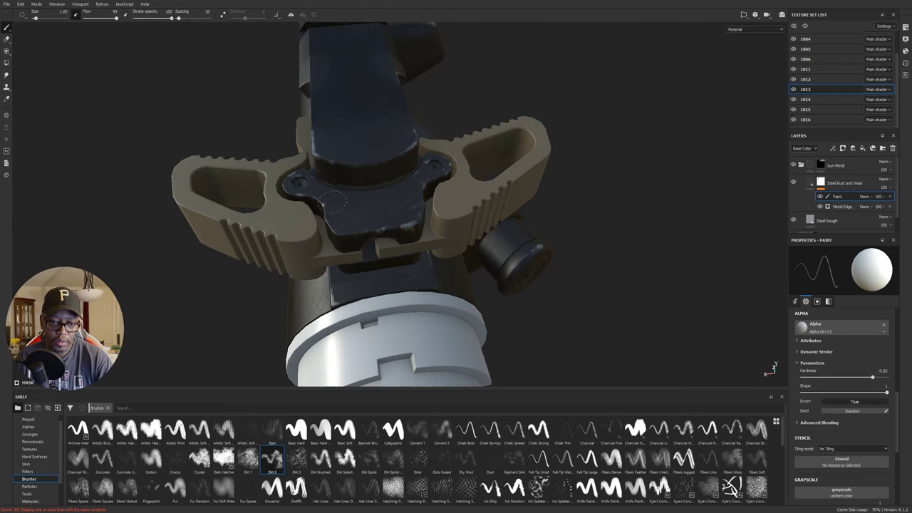
{"action": "left_click_drag", "start_coordinate": [408, 182], "coordinate": [419, 222], "text": "alt"}
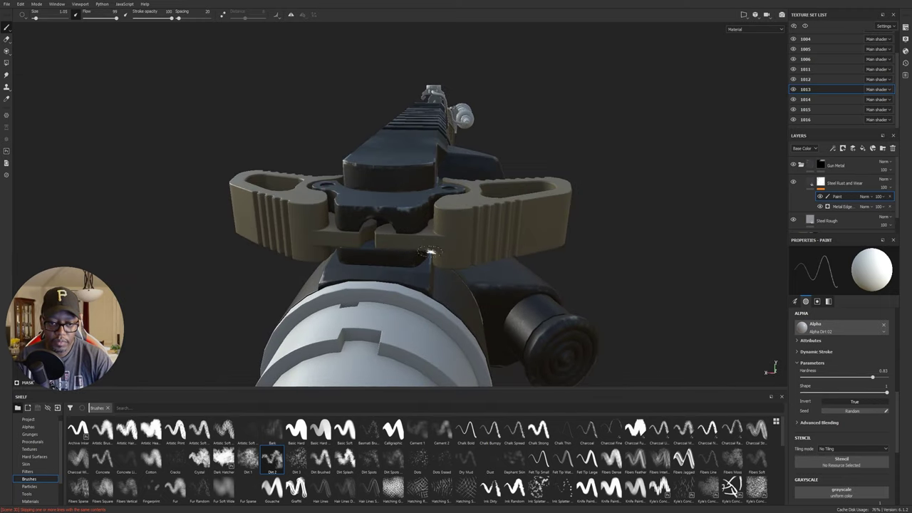
{"action": "mouse_move", "coordinate": [461, 273]}
{"action": "left_mouse_down", "text": "alt"}
{"action": "mouse_move", "coordinate": [520, 244]}
{"action": "mouse_move", "coordinate": [703, 287]}
{"action": "mouse_move", "coordinate": [605, 321]}
{"action": "mouse_move", "coordinate": [677, 288]}
{"action": "mouse_move", "coordinate": [639, 273]}
{"action": "mouse_move", "coordinate": [717, 254]}
{"action": "left_mouse_up", "text": "alt"}
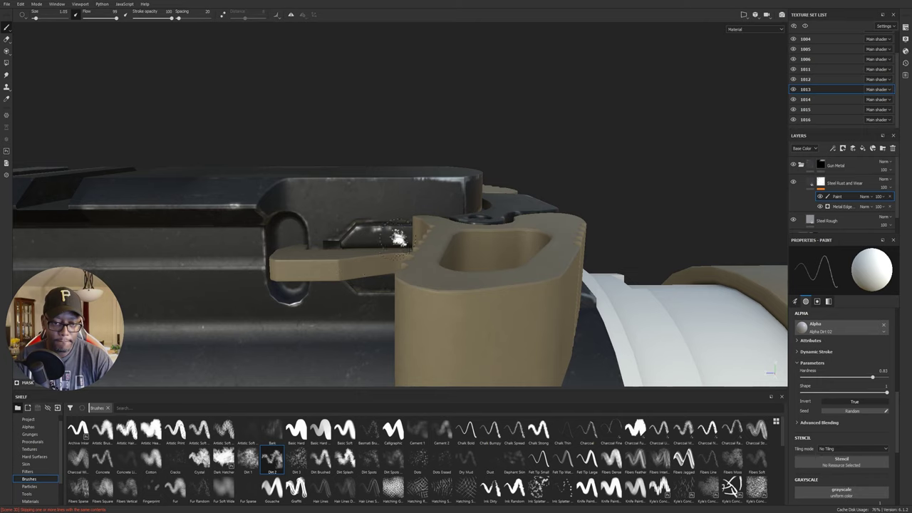
{"action": "left_click_drag", "start_coordinate": [399, 239], "coordinate": [556, 240], "text": "alt"}
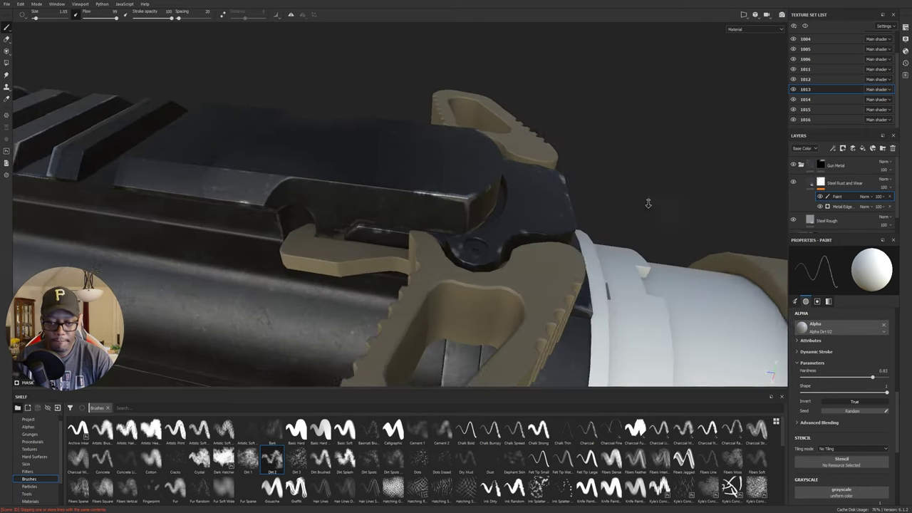
{"action": "left_click_drag", "start_coordinate": [648, 203], "coordinate": [678, 177], "text": "alt"}
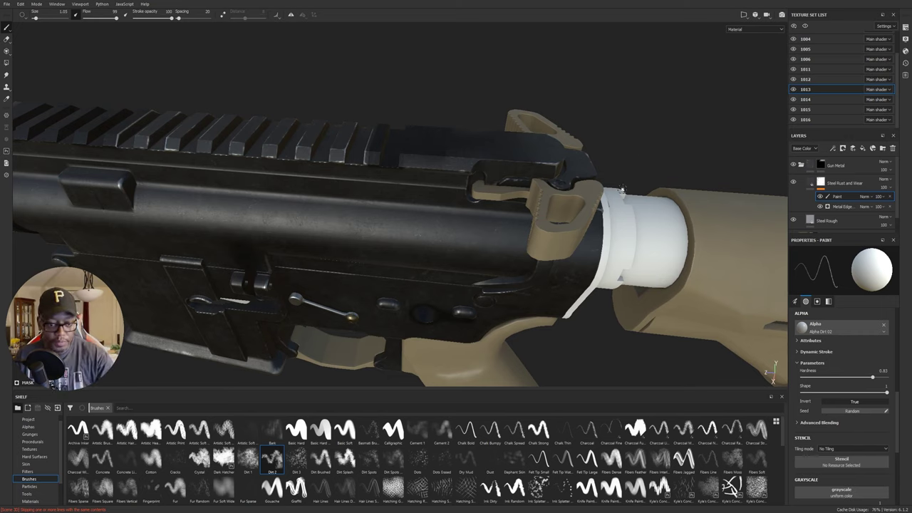
- Select the untextured barrel's texture set, 1005, toggling its visibility off and on
{"action": "left_click_drag", "start_coordinate": [600, 283], "coordinate": [493, 214], "text": "alt"}
{"action": "left_click_drag", "start_coordinate": [488, 285], "coordinate": [574, 349], "text": "alt"}
{"action": "middle_click_drag", "start_coordinate": [628, 292], "coordinate": [371, 285], "text": "alt"}
{"action": "middle_click_drag", "start_coordinate": [567, 276], "coordinate": [442, 226], "text": "alt"}
{"action": "left_click_drag", "start_coordinate": [440, 225], "coordinate": [577, 234], "text": "alt"}
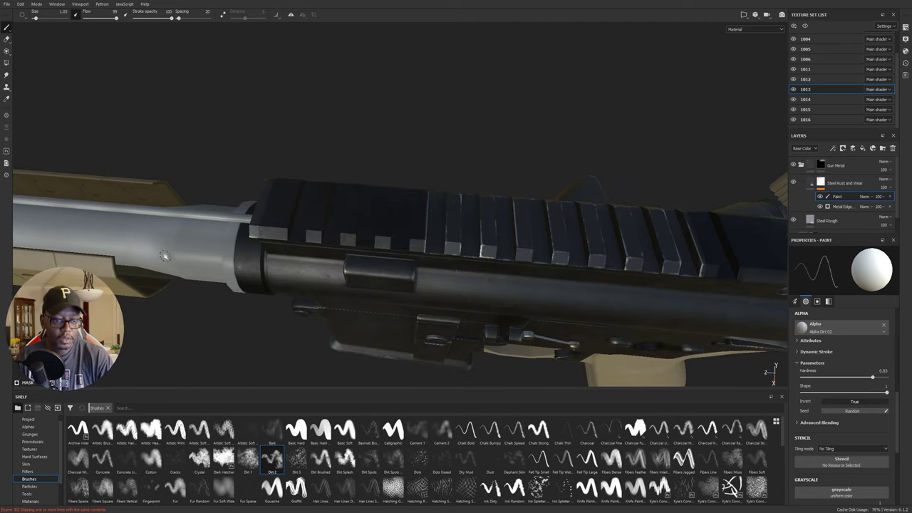
{"action": "left_click_drag", "start_coordinate": [165, 256], "coordinate": [462, 152], "text": "alt"}
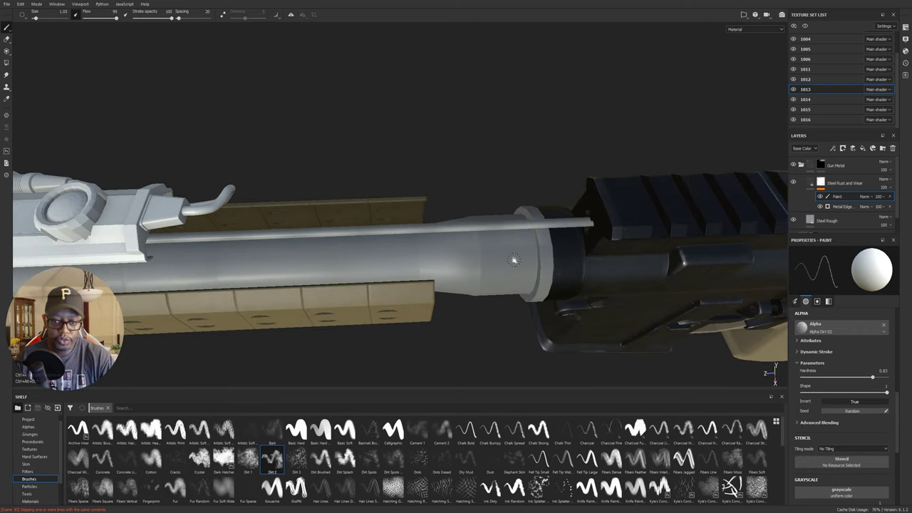
{"action": "right_click", "coordinate": [514, 261], "text": "ctrl+alt"}
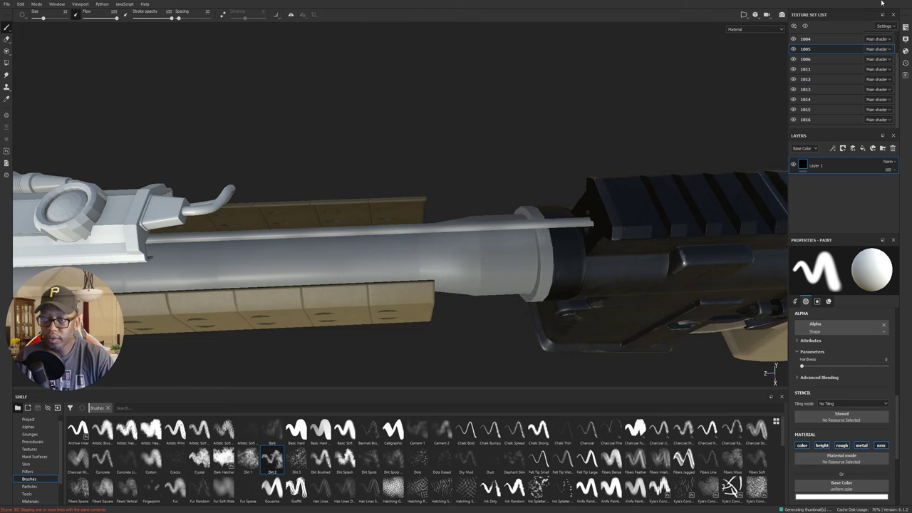
{"action": "left_click", "coordinate": [794, 50]}
{"action": "left_click", "coordinate": [794, 50]}
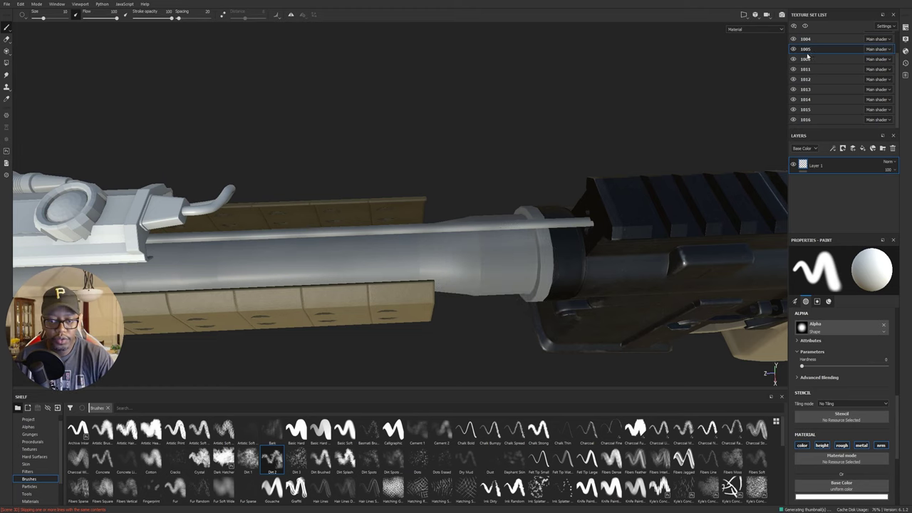
{"action": "key", "text": "Escape"}
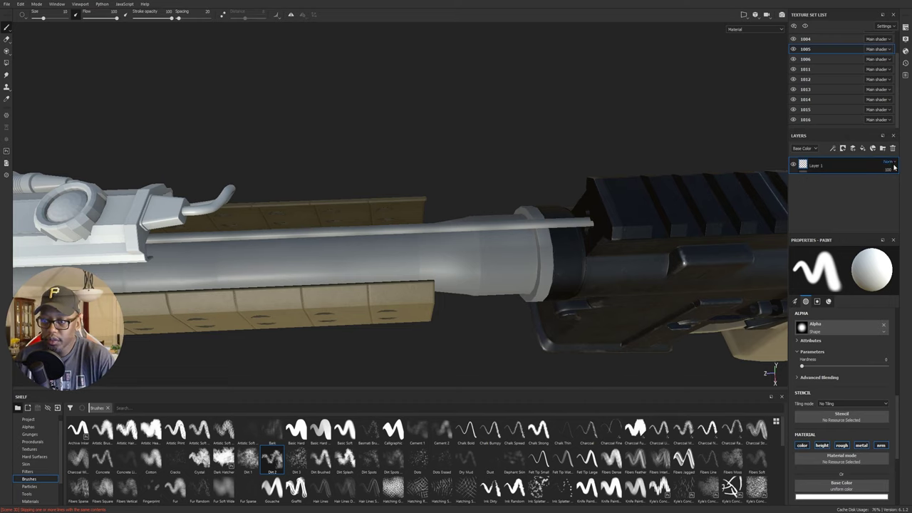
- Replace Layer 1 of texture set 1005 with the Steel Rough material and check it on the barrel
{"action": "left_click", "coordinate": [31, 501]}
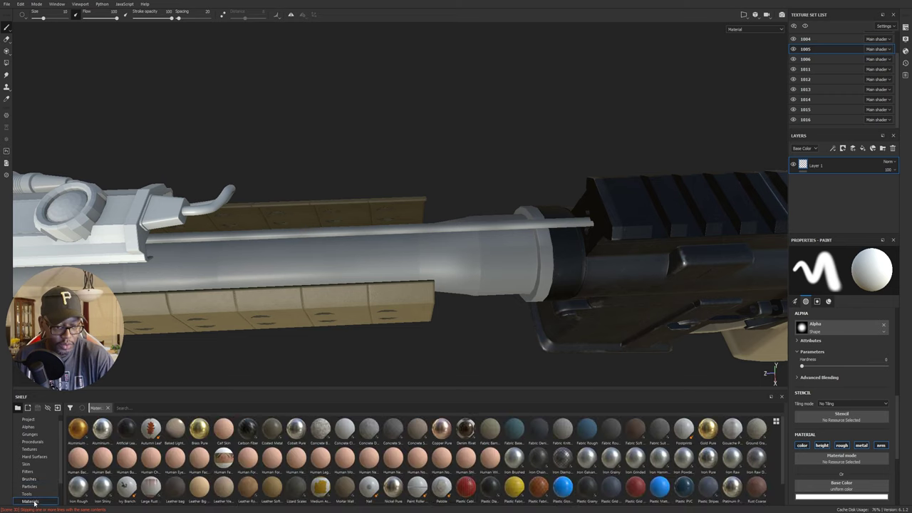
{"action": "scroll", "coordinate": [627, 478], "scroll_direction": "down", "scroll_amount": 1}
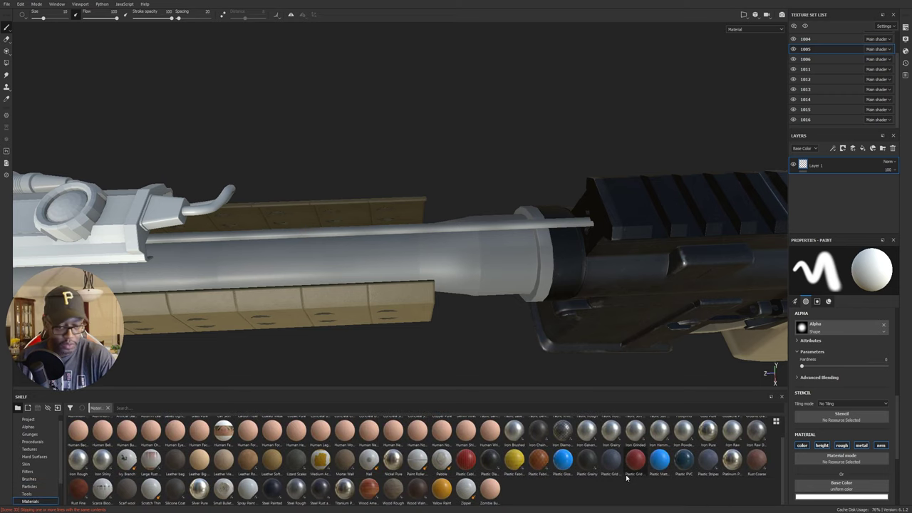
{"action": "mouse_move", "coordinate": [617, 472]}
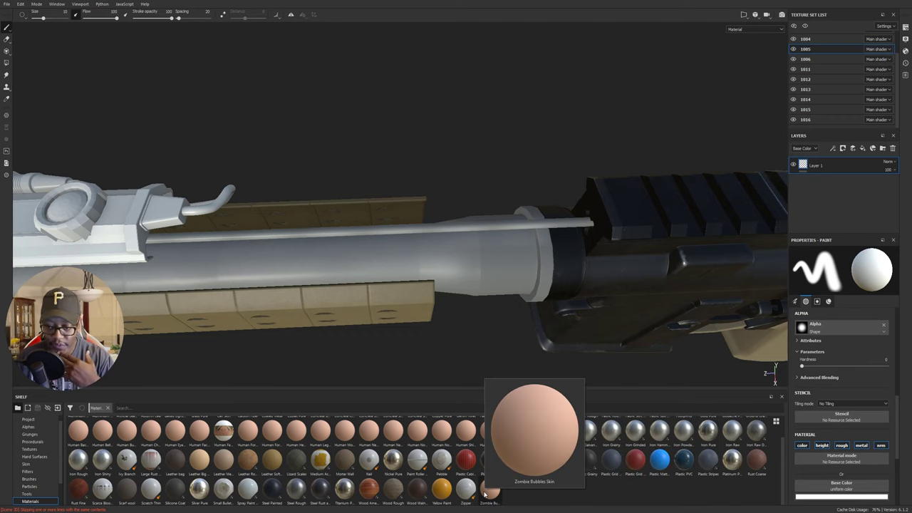
{"action": "mouse_move", "coordinate": [758, 443]}
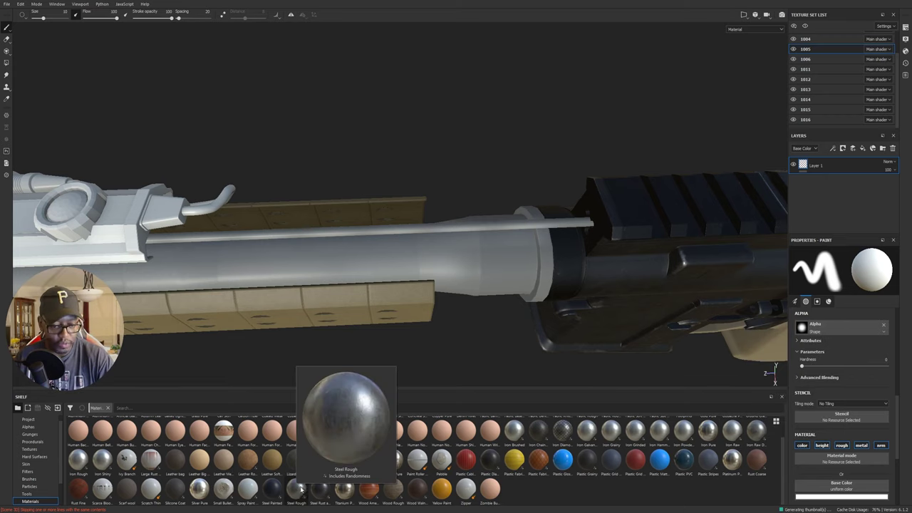
{"action": "left_click", "coordinate": [893, 148]}
{"action": "left_click_drag", "start_coordinate": [349, 475], "coordinate": [815, 169]}
{"action": "left_click_drag", "start_coordinate": [382, 306], "coordinate": [278, 241], "text": "alt"}
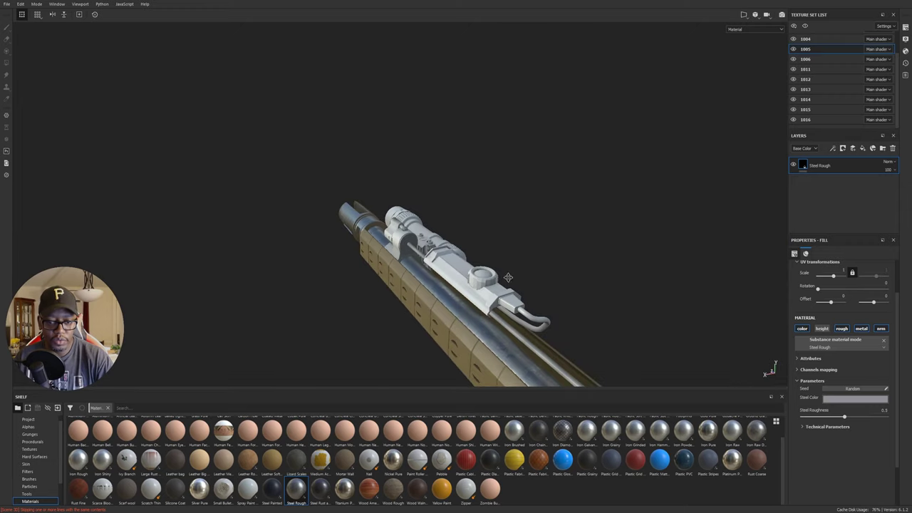
{"action": "left_click_drag", "start_coordinate": [507, 277], "coordinate": [369, 96], "text": "alt"}
{"action": "middle_click_drag", "start_coordinate": [370, 96], "coordinate": [662, 282], "text": "alt"}
{"action": "left_click_drag", "start_coordinate": [662, 283], "coordinate": [522, 262], "text": "alt"}
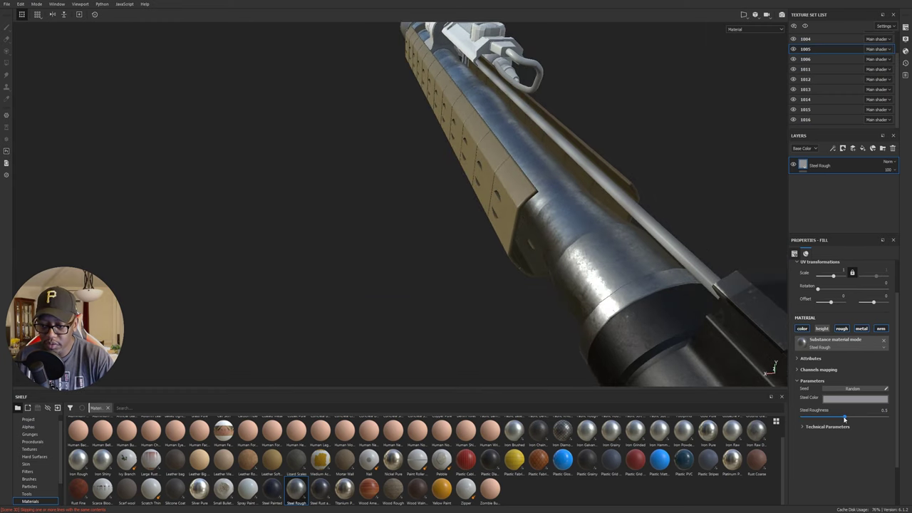
- Try a Steel Roughness of 0.67 on the barrel, inspect the surface up close and restore 0.5
{"action": "left_click_drag", "start_coordinate": [845, 420], "coordinate": [860, 419]}
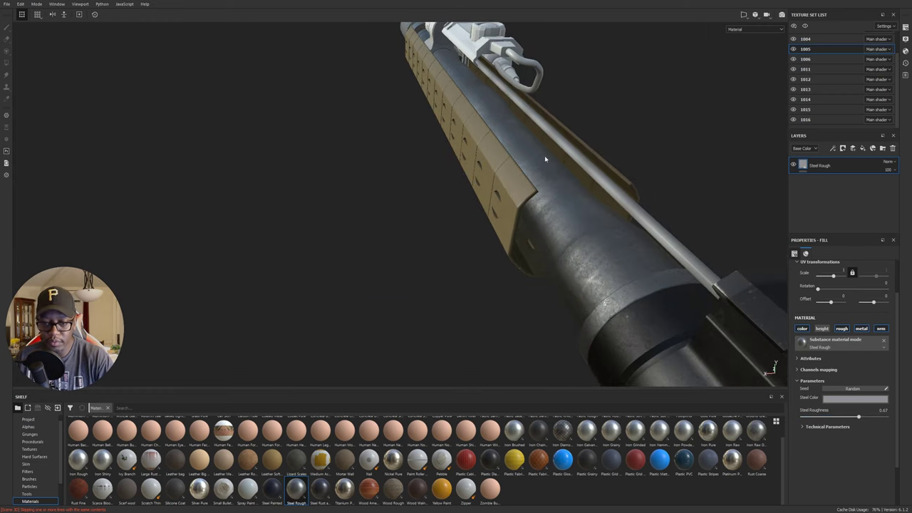
{"action": "left_click_drag", "start_coordinate": [544, 158], "coordinate": [505, 170], "text": "alt"}
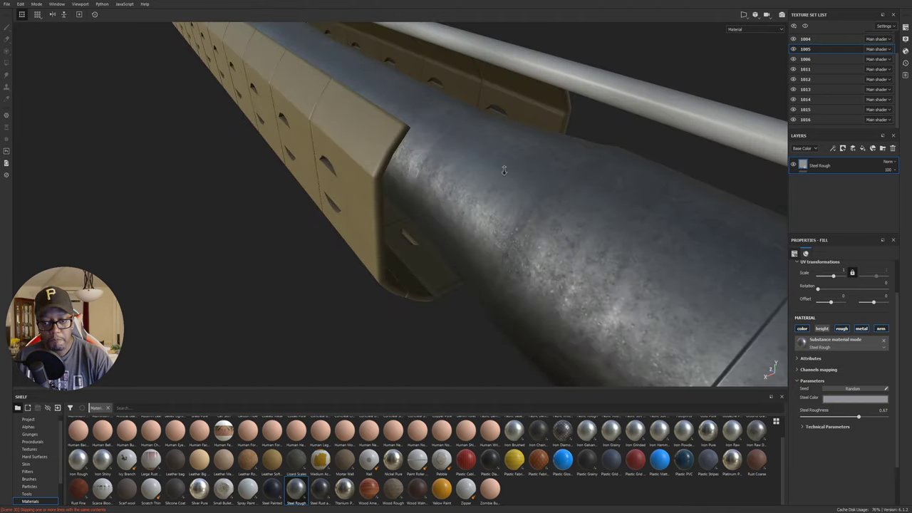
{"action": "right_click_drag", "start_coordinate": [504, 170], "coordinate": [112, 72], "text": "alt"}
{"action": "left_click_drag", "start_coordinate": [488, 227], "coordinate": [521, 239], "text": "alt"}
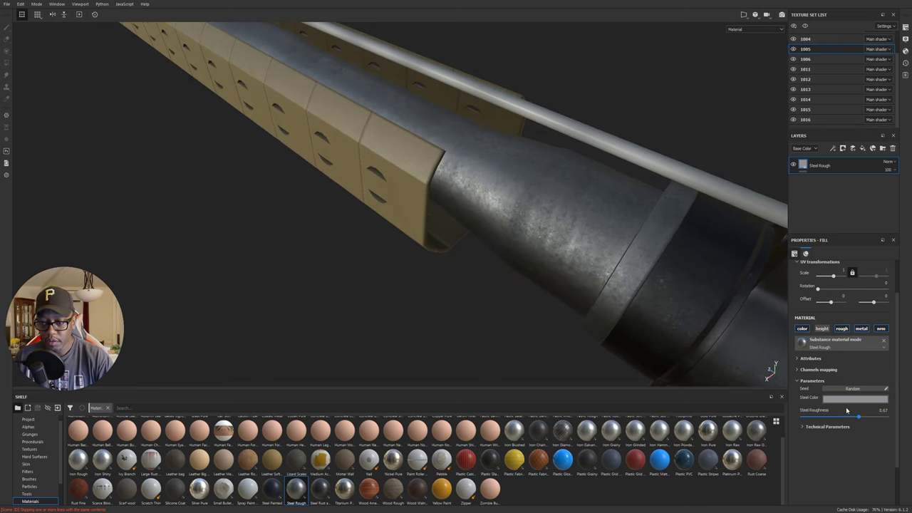
{"action": "left_click", "coordinate": [847, 413]}
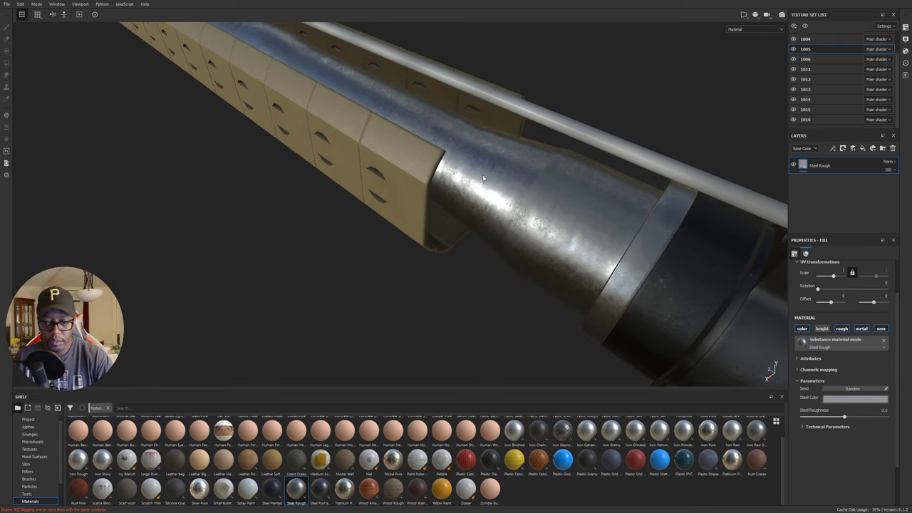
- Inspect the barrel's steel finish along its length, from the receiver to the muzzle end
{"action": "middle_click_drag", "start_coordinate": [431, 151], "coordinate": [533, 259], "text": "alt"}
{"action": "left_click_drag", "start_coordinate": [534, 260], "coordinate": [502, 182], "text": "alt"}
{"action": "middle_click_drag", "start_coordinate": [502, 183], "coordinate": [610, 314], "text": "alt"}
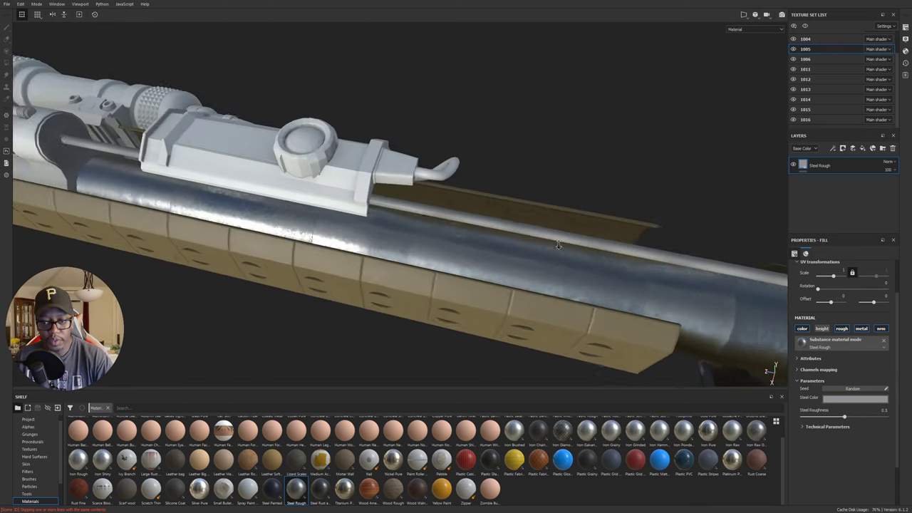
{"action": "right_click_drag", "start_coordinate": [610, 314], "coordinate": [260, 142], "text": "alt"}
{"action": "left_click_drag", "start_coordinate": [260, 142], "coordinate": [292, 187], "text": "alt"}
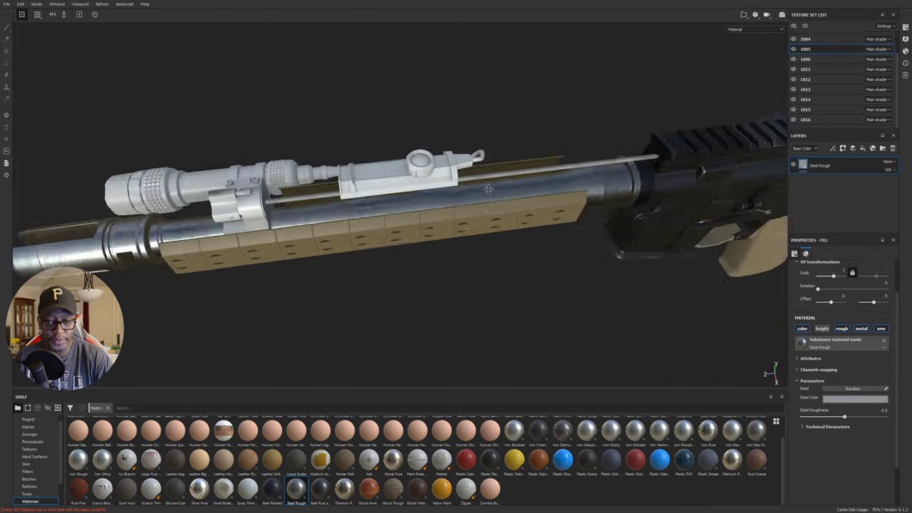
- Examine the Steel Rough finish close up on the slotted muzzle device and on the barrel beside the tan rail covers
{"action": "middle_click_drag", "start_coordinate": [143, 198], "coordinate": [526, 178], "text": "alt"}
{"action": "right_click_drag", "start_coordinate": [526, 178], "coordinate": [618, 236], "text": "alt"}
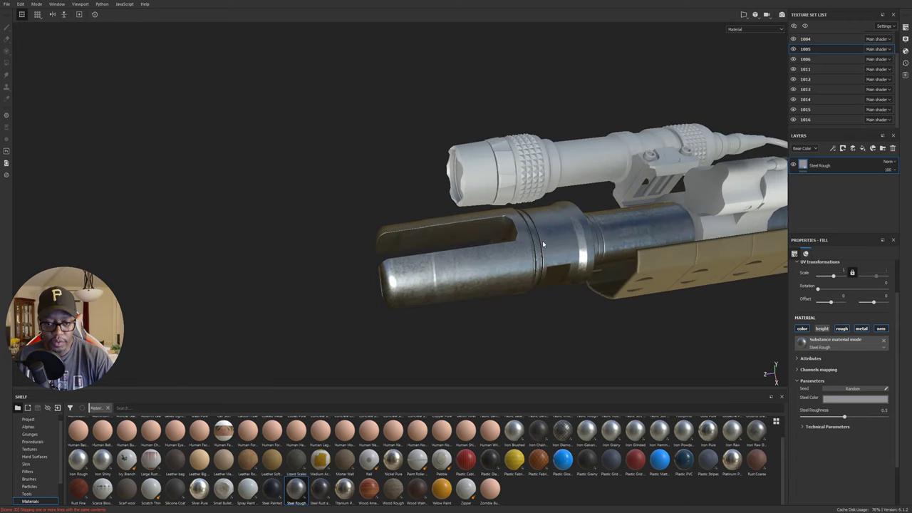
{"action": "left_click_drag", "start_coordinate": [543, 244], "coordinate": [368, 173], "text": "alt"}
{"action": "right_click_drag", "start_coordinate": [369, 173], "coordinate": [540, 303], "text": "alt"}
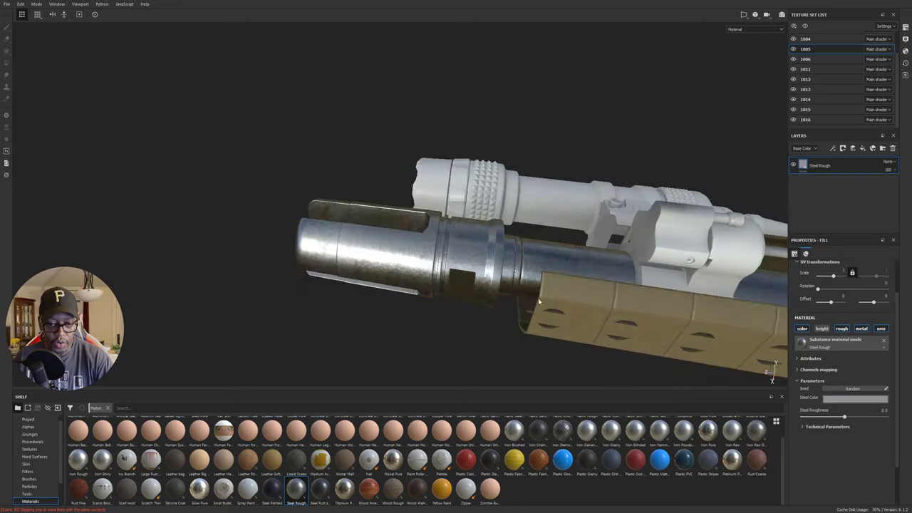
{"action": "left_click_drag", "start_coordinate": [540, 303], "coordinate": [274, 253], "text": "alt"}
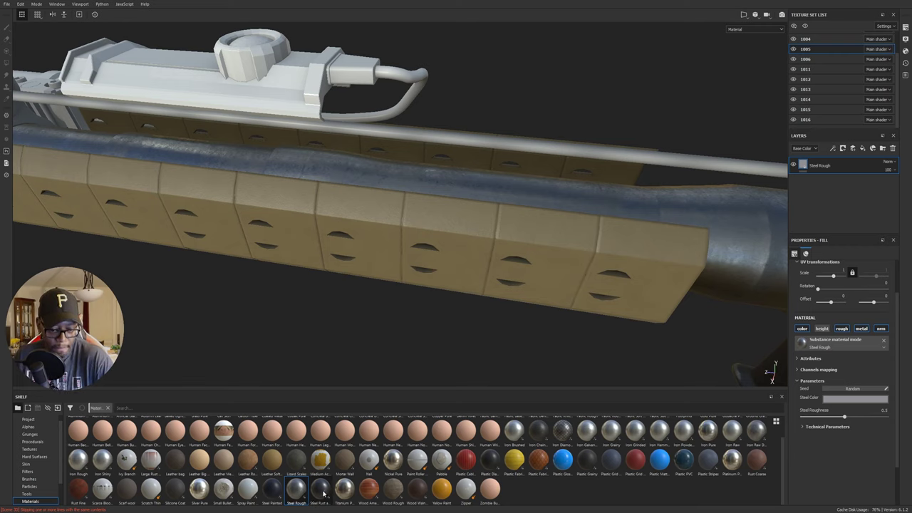
{"action": "mouse_move", "coordinate": [326, 490]}
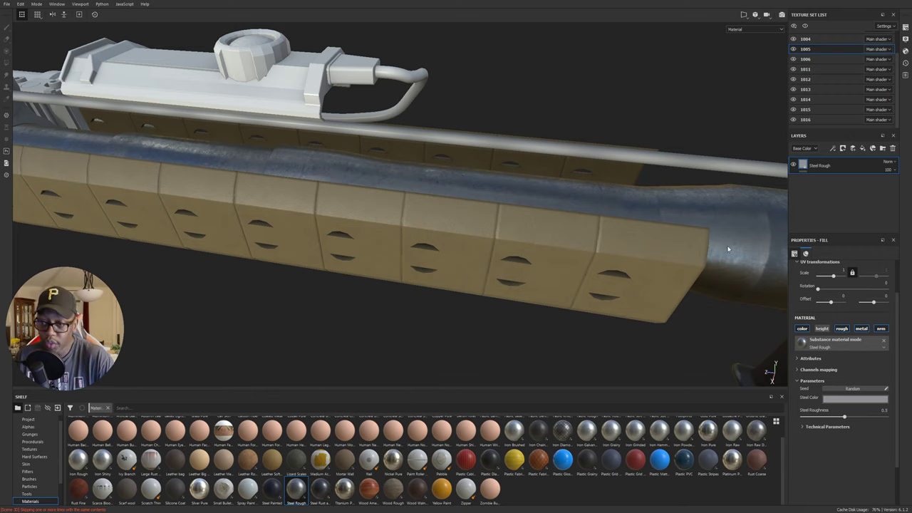
- Add a fill layer above Steel Rough in texture set 1005 with a dark grey base color, comparing the barrel with the receiver
{"action": "left_click", "coordinate": [862, 148]}
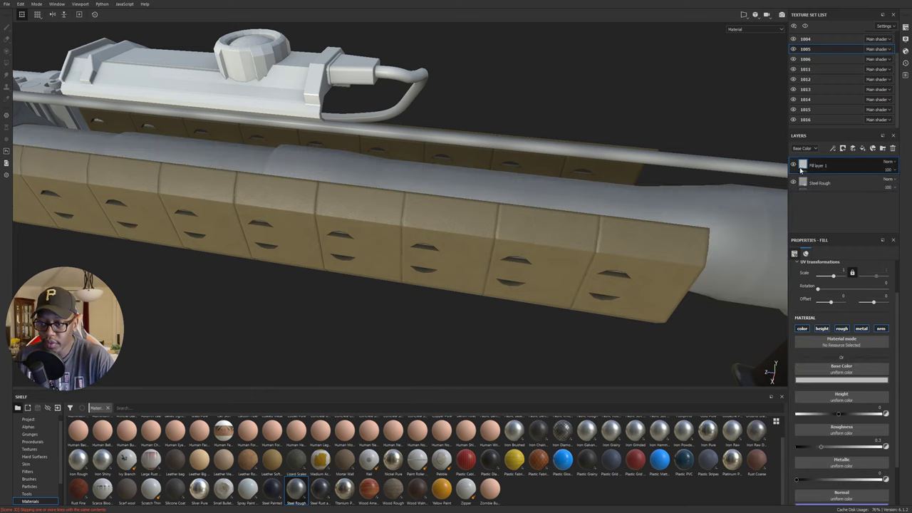
{"action": "left_click", "coordinate": [838, 381]}
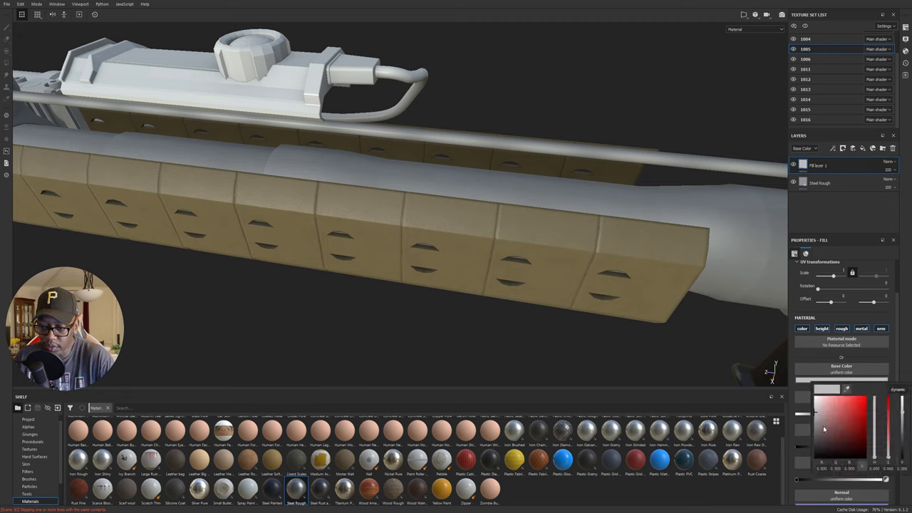
{"action": "left_click_drag", "start_coordinate": [824, 429], "coordinate": [813, 443]}
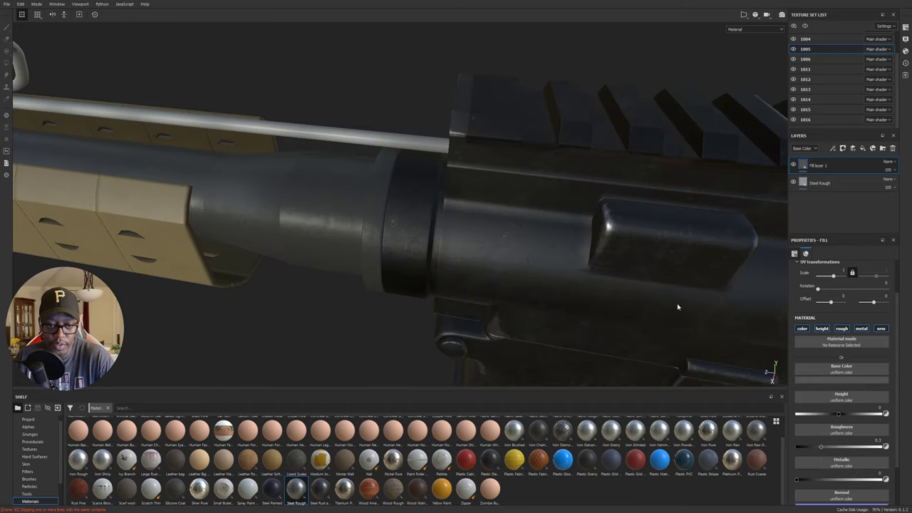
{"action": "left_click_drag", "start_coordinate": [610, 299], "coordinate": [587, 330], "text": "alt"}
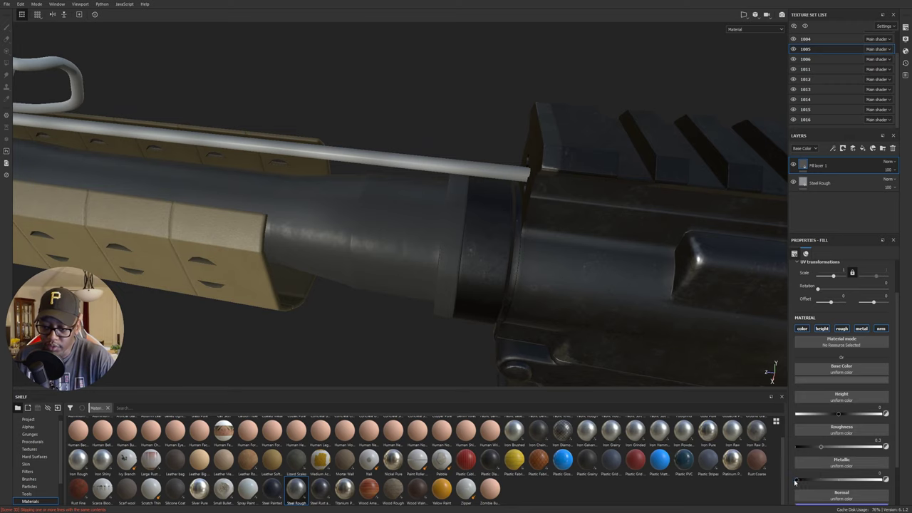
- Set the new fill layer's Metallic value to 1 and check the barrel's sheen from several angles
{"action": "left_click_drag", "start_coordinate": [813, 482], "coordinate": [885, 480]}
{"action": "left_click_drag", "start_coordinate": [259, 144], "coordinate": [429, 194], "text": "alt"}
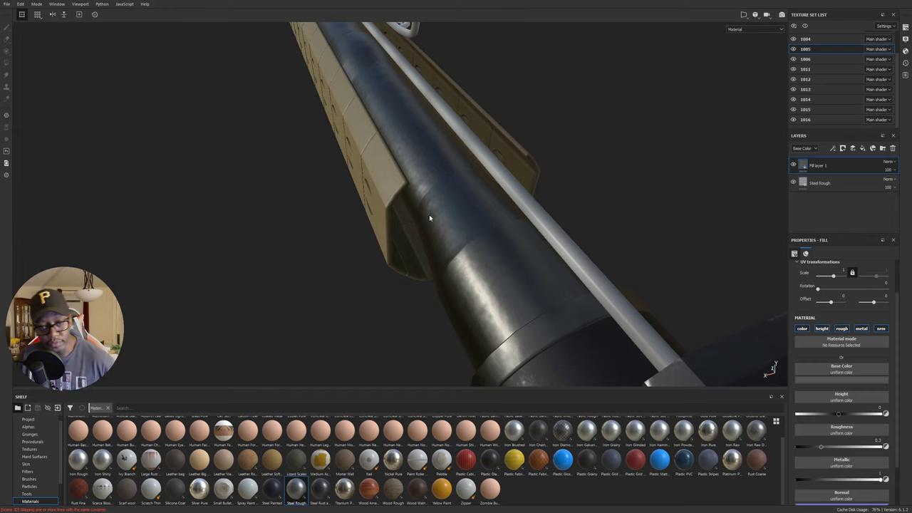
{"action": "double_click", "coordinate": [820, 183]}
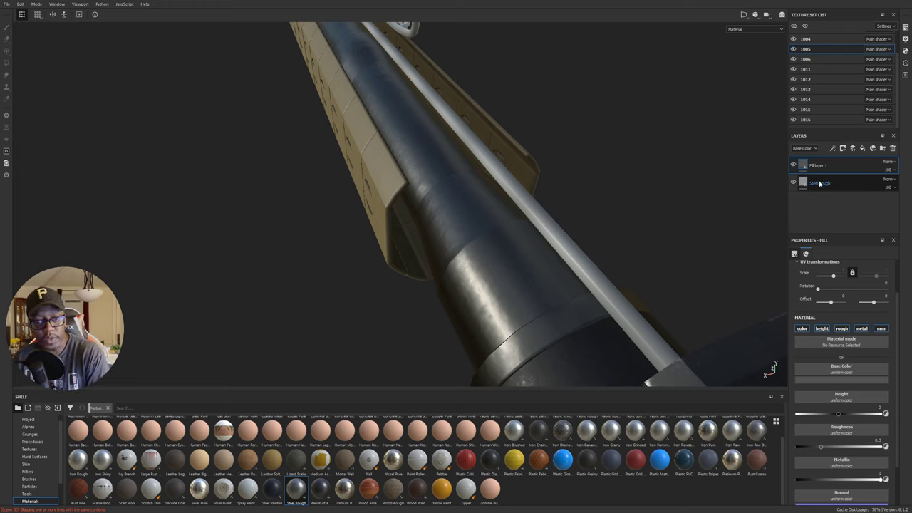
{"action": "key", "text": "Return"}
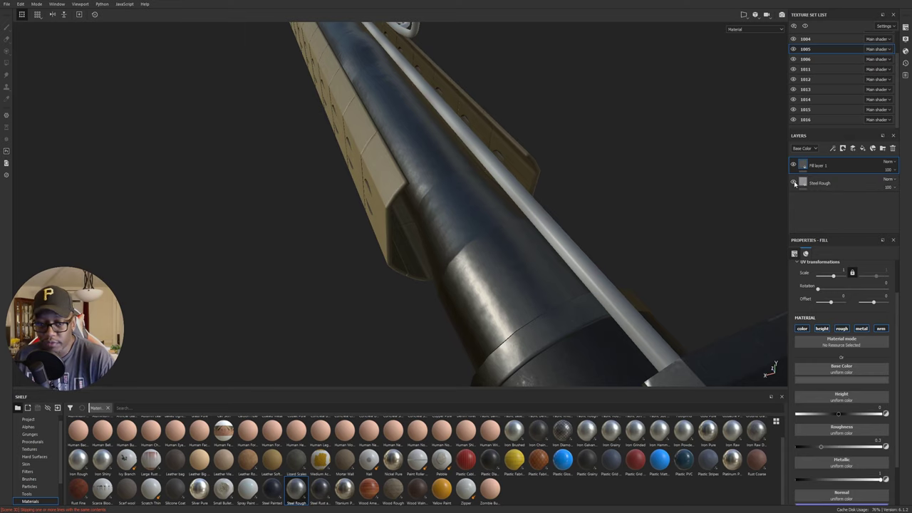
{"action": "left_click_drag", "start_coordinate": [570, 199], "coordinate": [429, 264], "text": "alt"}
{"action": "left_click_drag", "start_coordinate": [480, 207], "coordinate": [434, 198], "text": "alt"}
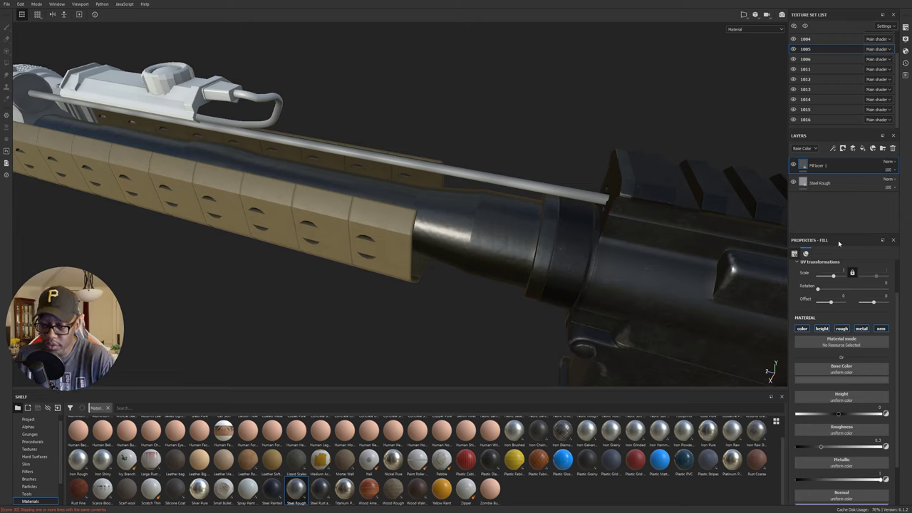
- Rename the barrel's fill layer as Parkerized Steel and set its roughness to about 0.44
{"action": "double_click", "coordinate": [819, 166]}
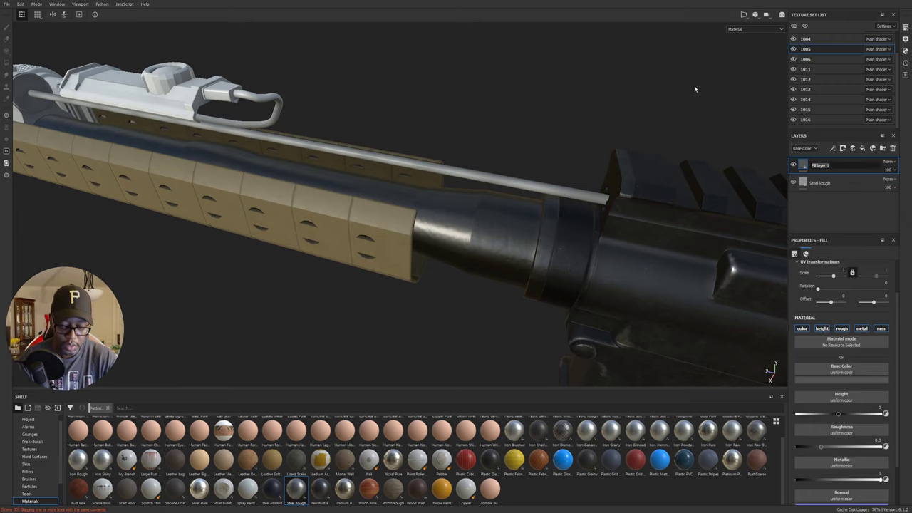
{"action": "type", "text": "M"}
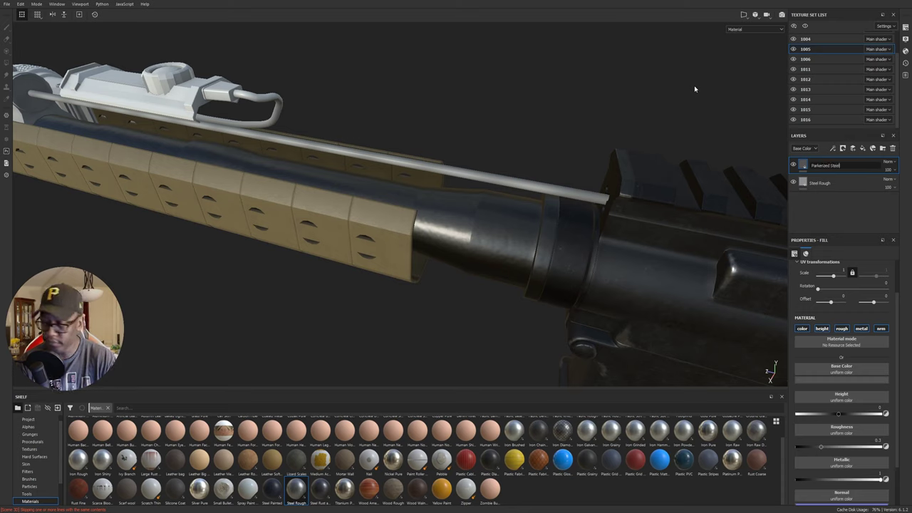
{"action": "key", "text": "Return"}
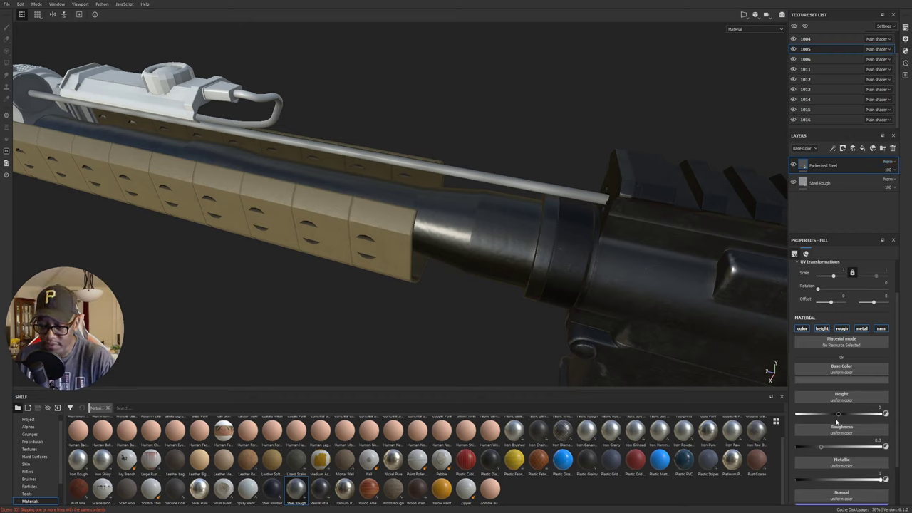
{"action": "left_click_drag", "start_coordinate": [821, 447], "coordinate": [831, 447]}
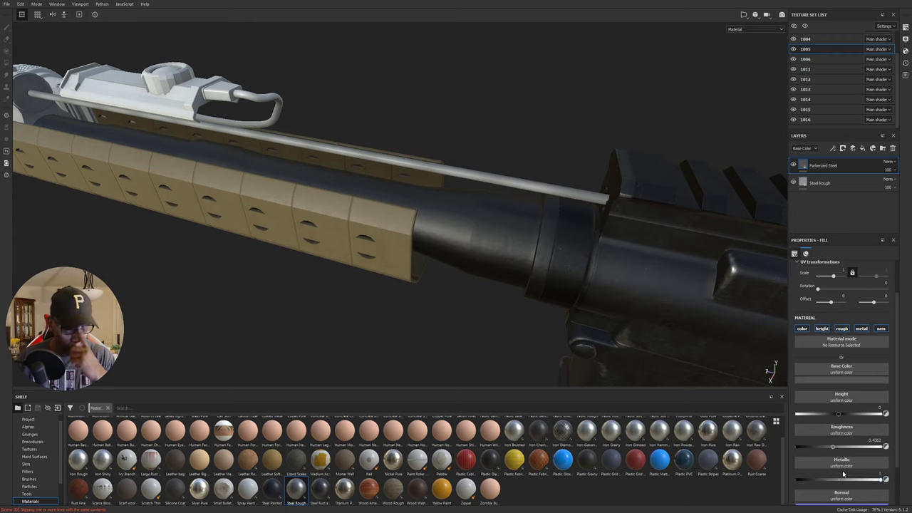
{"action": "scroll", "coordinate": [868, 459], "scroll_direction": "down", "scroll_amount": 2}
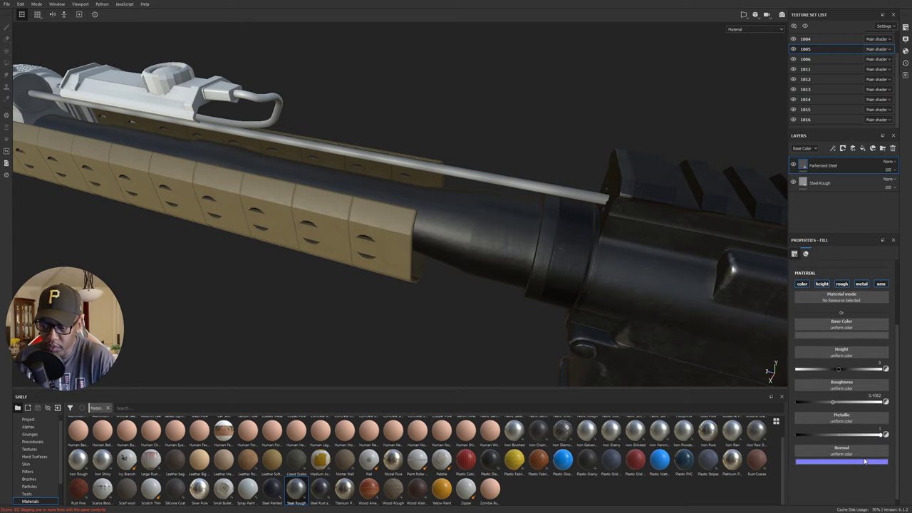
- Add a black mask with a Metal Edge Wear generator to the Parkerized Steel layer
{"action": "scroll", "coordinate": [865, 461], "scroll_direction": "up", "scroll_amount": 1}
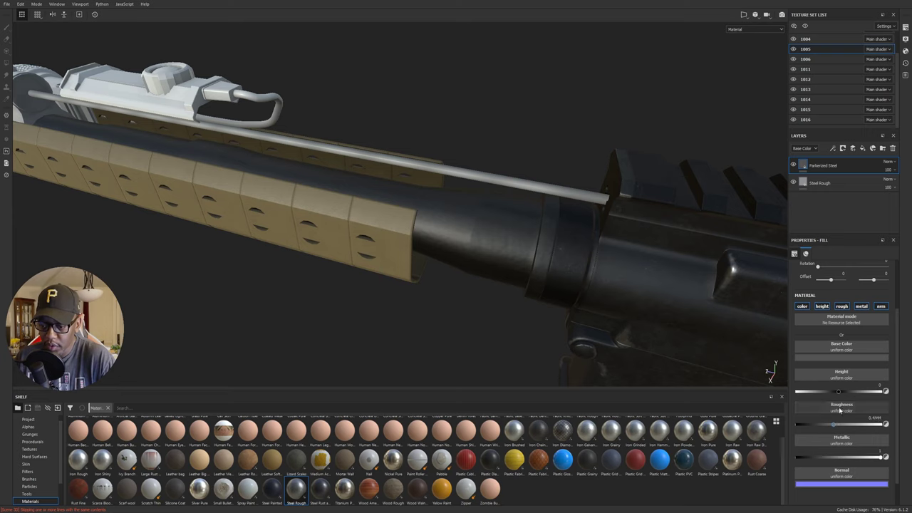
{"action": "left_click", "coordinate": [843, 149]}
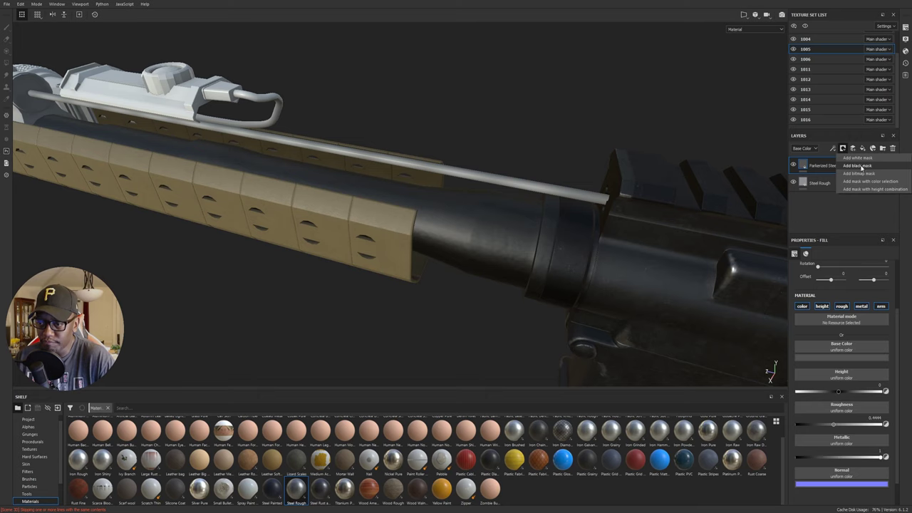
{"action": "left_click", "coordinate": [859, 166]}
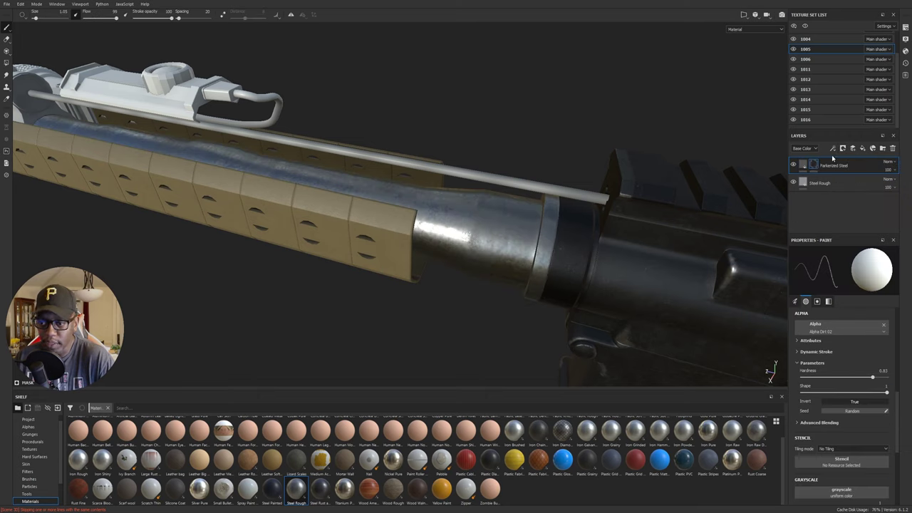
{"action": "left_click", "coordinate": [833, 148]}
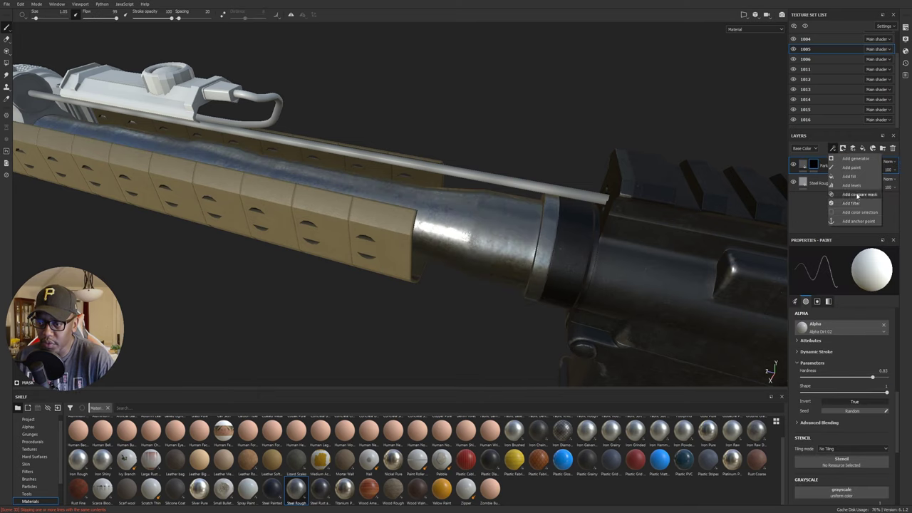
{"action": "left_click", "coordinate": [856, 158]}
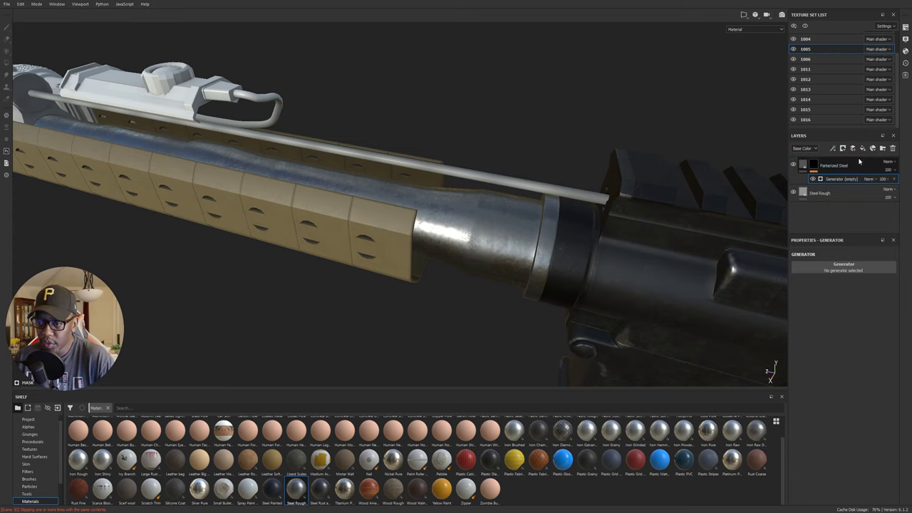
{"action": "left_click", "coordinate": [845, 264]}
{"action": "left_click", "coordinate": [858, 333]}
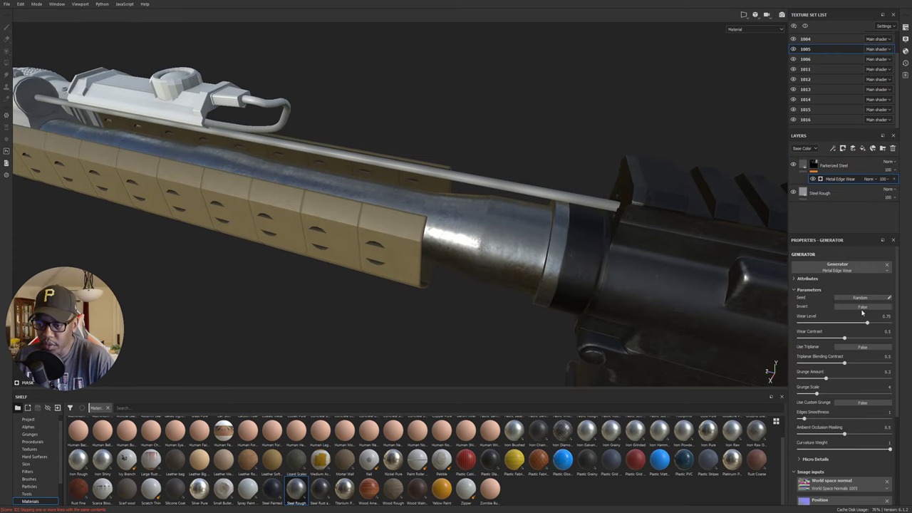
- Invert the Metal Edge Wear generator and set its Wear Level to 0.53
{"action": "left_click", "coordinate": [862, 306]}
{"action": "left_click_drag", "start_coordinate": [750, 299], "coordinate": [528, 146], "text": "alt"}
{"action": "left_click_drag", "start_coordinate": [553, 233], "coordinate": [399, 153], "text": "alt"}
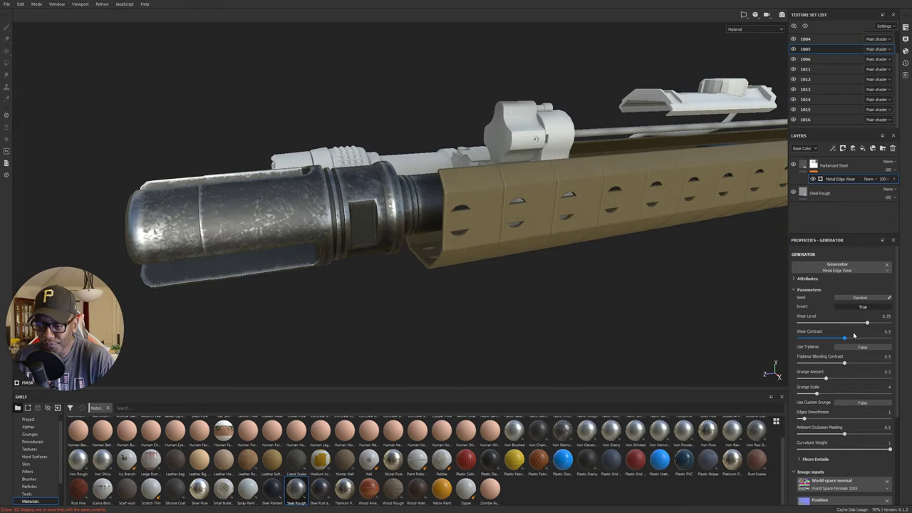
{"action": "left_click_drag", "start_coordinate": [868, 323], "coordinate": [848, 324]}
{"action": "left_click_drag", "start_coordinate": [557, 282], "coordinate": [340, 230], "text": "alt"}
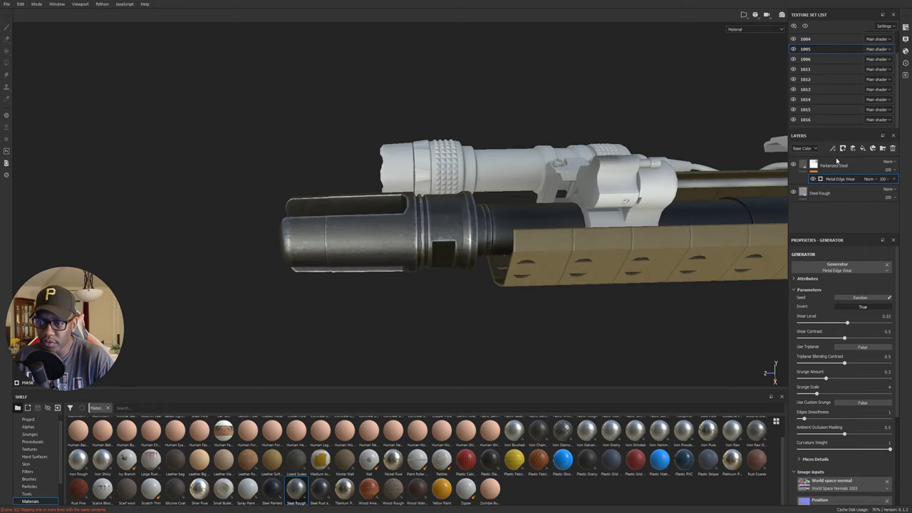
- Group the Parkerized Steel and Steel Rough layers into a folder named "Barrel Steel"
{"action": "mouse_move", "coordinate": [816, 167]}
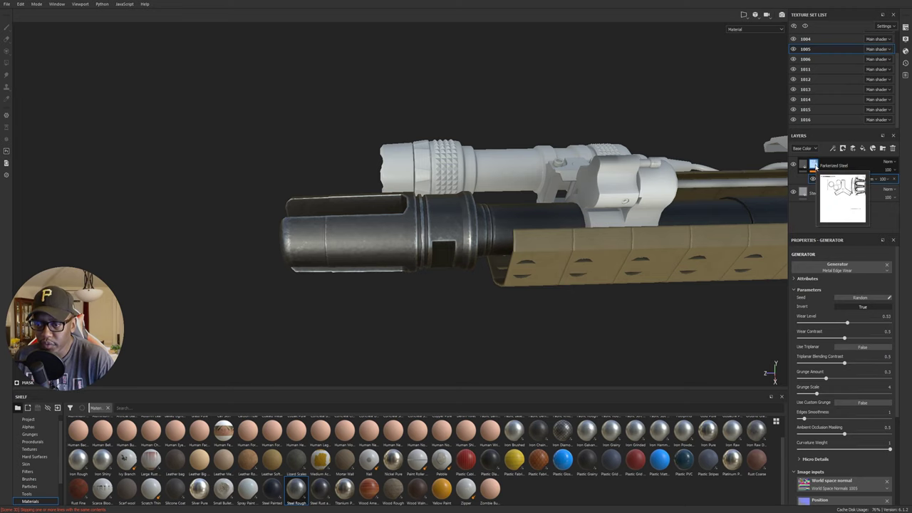
{"action": "left_click", "coordinate": [828, 194]}
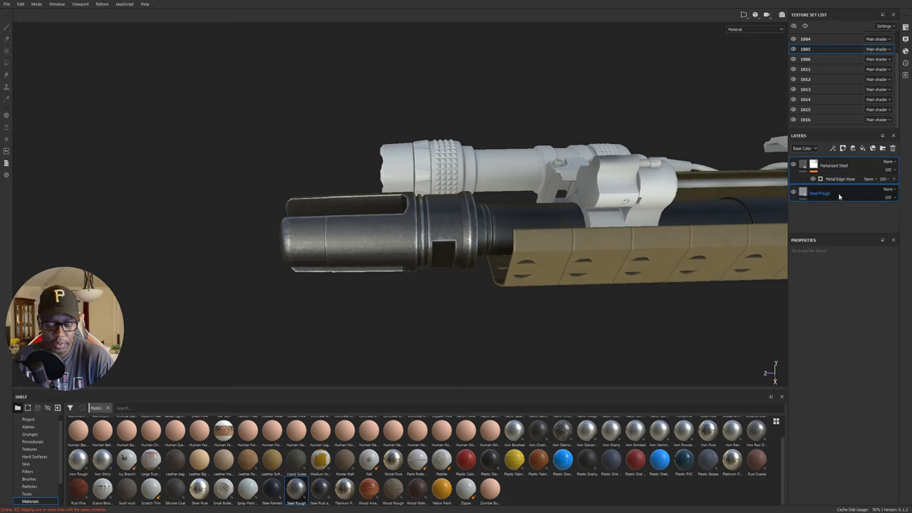
{"action": "key", "text": "ctrl+g"}
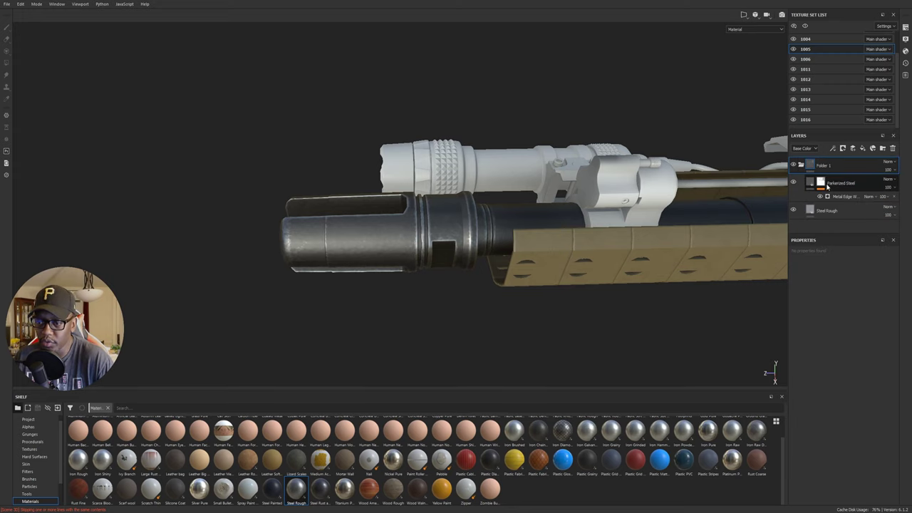
{"action": "double_click", "coordinate": [824, 166]}
{"action": "type", "text": "Barrel Steel"}
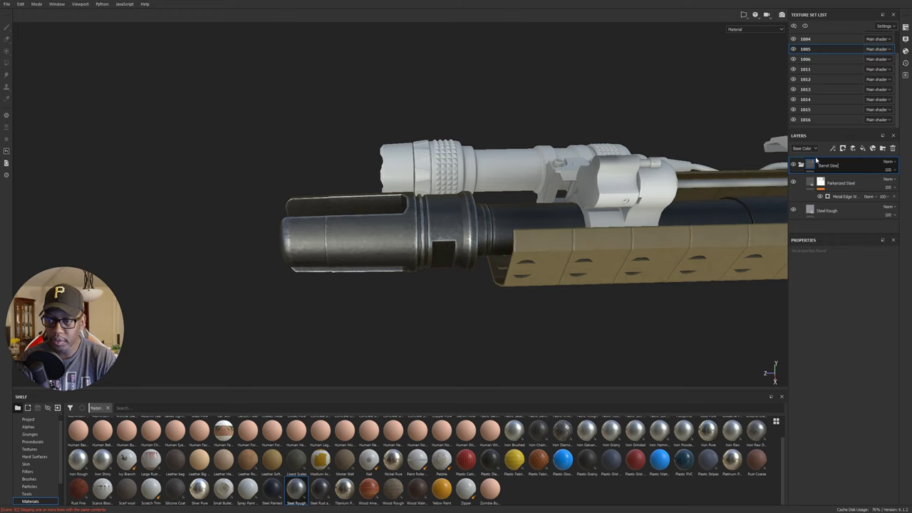
{"action": "key", "text": "Return"}
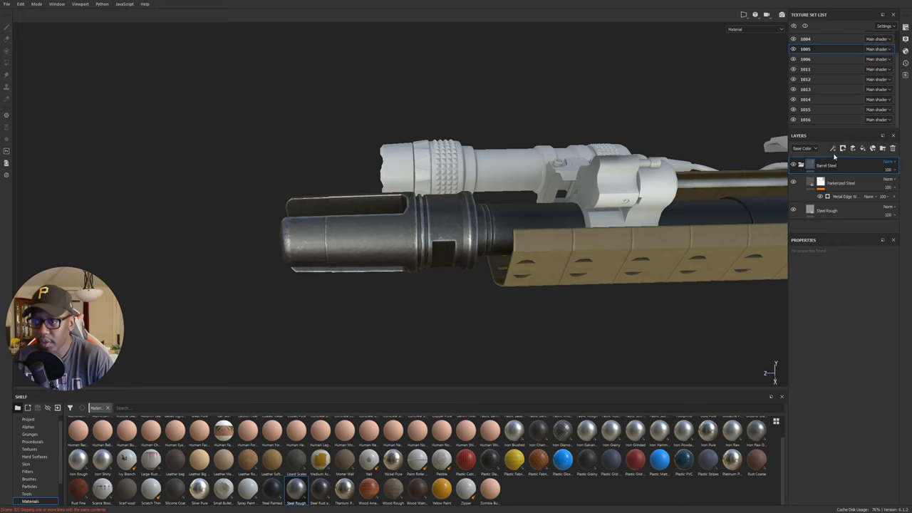
- Add a white mask to the Barrel Steel folder and select that mask
{"action": "left_click", "coordinate": [843, 148]}
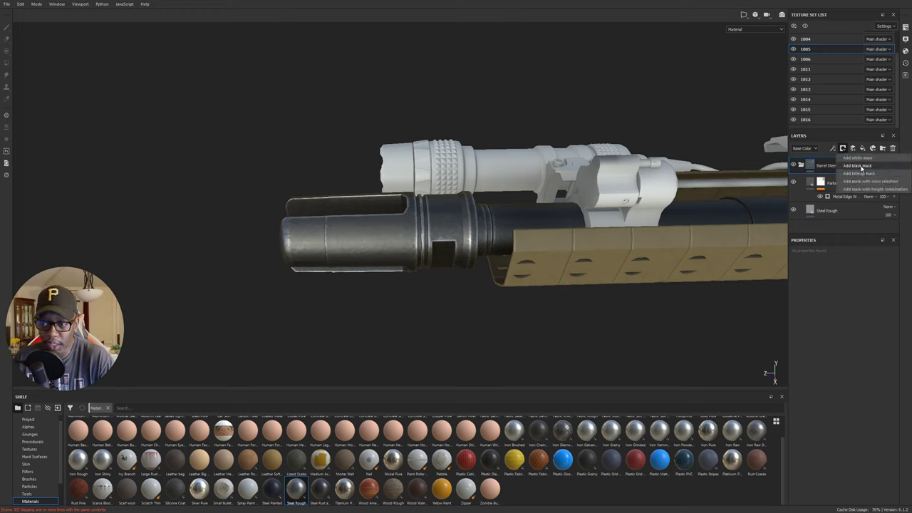
{"action": "left_click", "coordinate": [859, 166]}
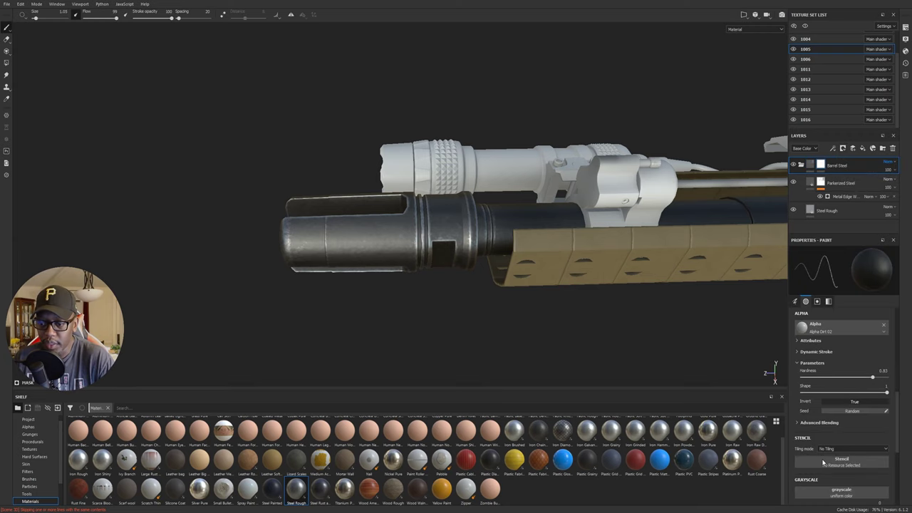
{"action": "middle_click_drag", "start_coordinate": [483, 211], "coordinate": [485, 214], "text": "alt"}
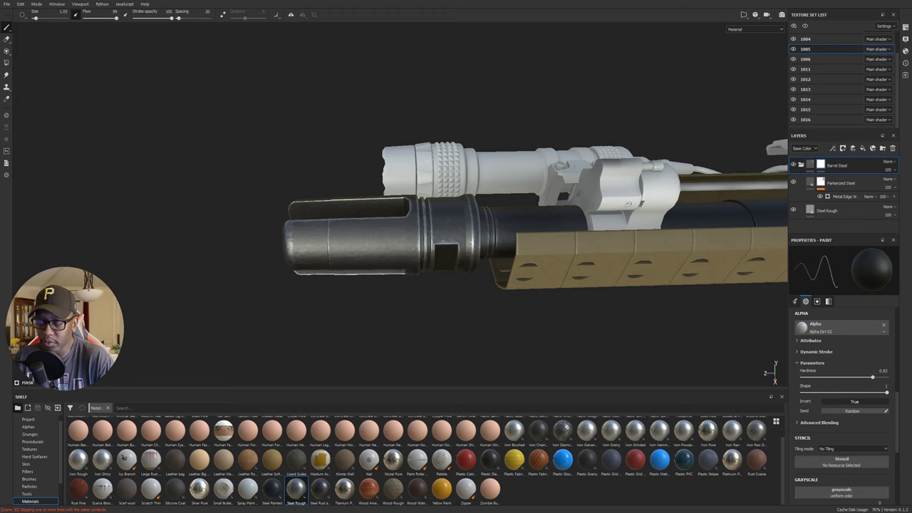
{"action": "left_click", "coordinate": [822, 165]}
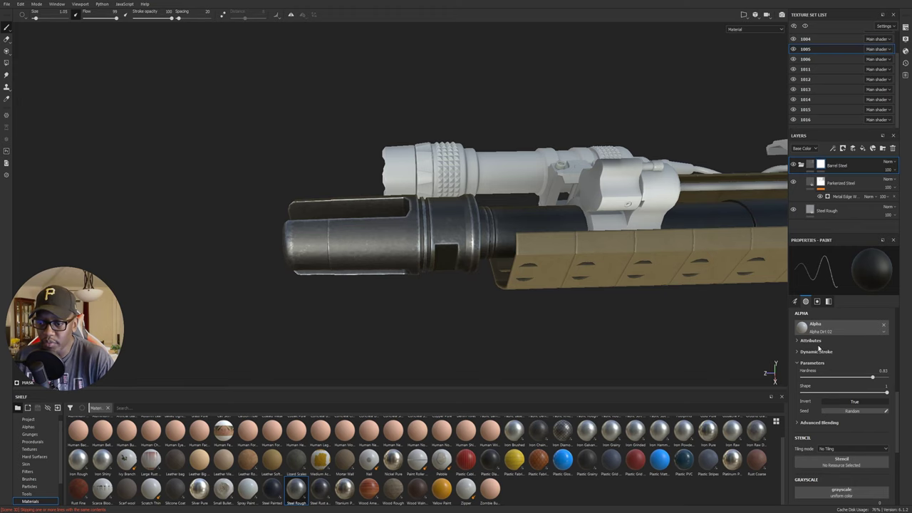
- Exclude the muzzle device from the Barrel Steel mask with a mesh-mode polygon fill at color 0
{"action": "key", "text": "4"}
{"action": "middle_click_drag", "start_coordinate": [364, 193], "coordinate": [388, 198]}
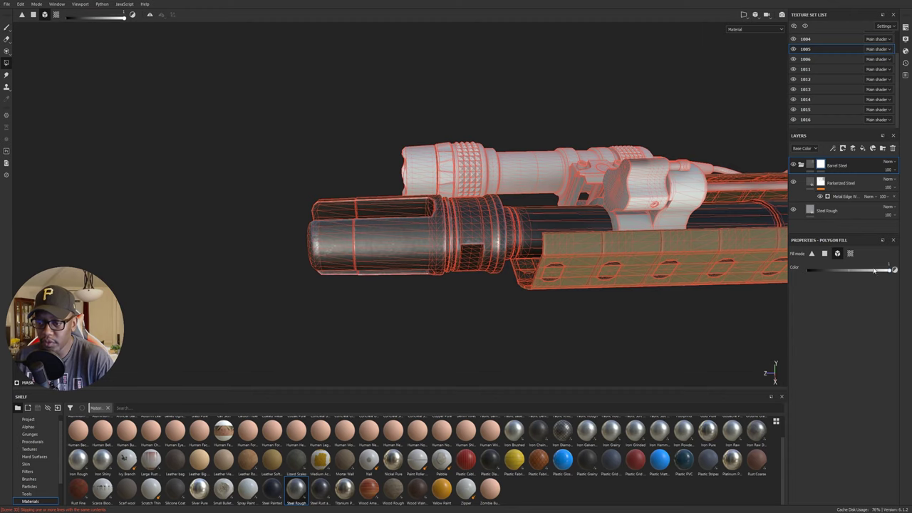
{"action": "left_click", "coordinate": [393, 250]}
{"action": "left_click_drag", "start_coordinate": [568, 255], "coordinate": [444, 193], "text": "alt"}
{"action": "middle_click_drag", "start_coordinate": [646, 268], "coordinate": [447, 230], "text": "alt"}
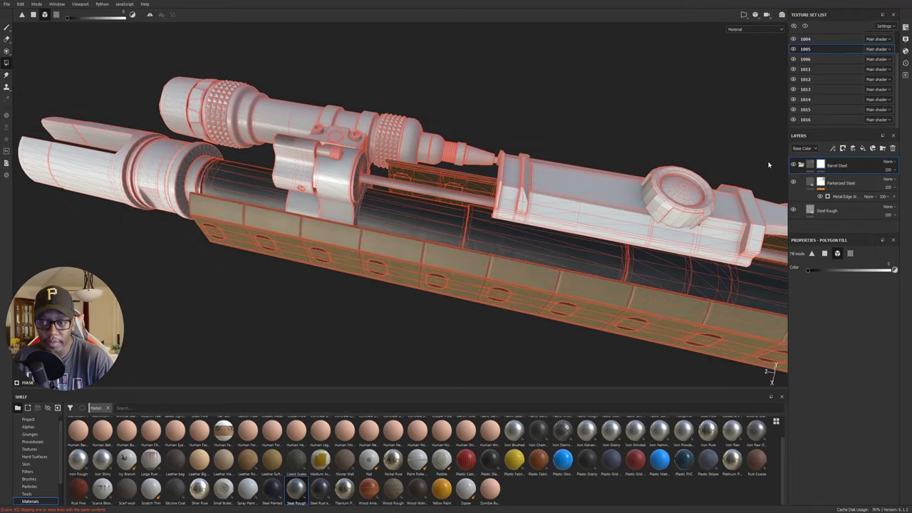
{"action": "key", "text": "Escape"}
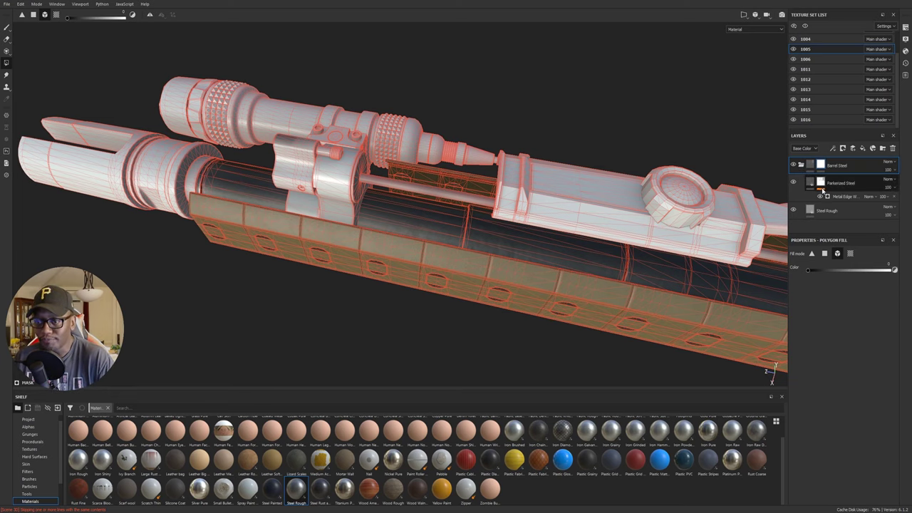
- Set the Parkerized Steel layer's Metal Edge Wear to Wear Level 0.61 and Grunge Amount 0.62, and inspect the barrel
{"action": "left_click", "coordinate": [809, 182]}
{"action": "left_click_drag", "start_coordinate": [368, 208], "coordinate": [484, 214], "text": "alt"}
{"action": "middle_click_drag", "start_coordinate": [484, 214], "coordinate": [364, 246], "text": "alt"}
{"action": "left_click_drag", "start_coordinate": [364, 246], "coordinate": [378, 234], "text": "alt"}
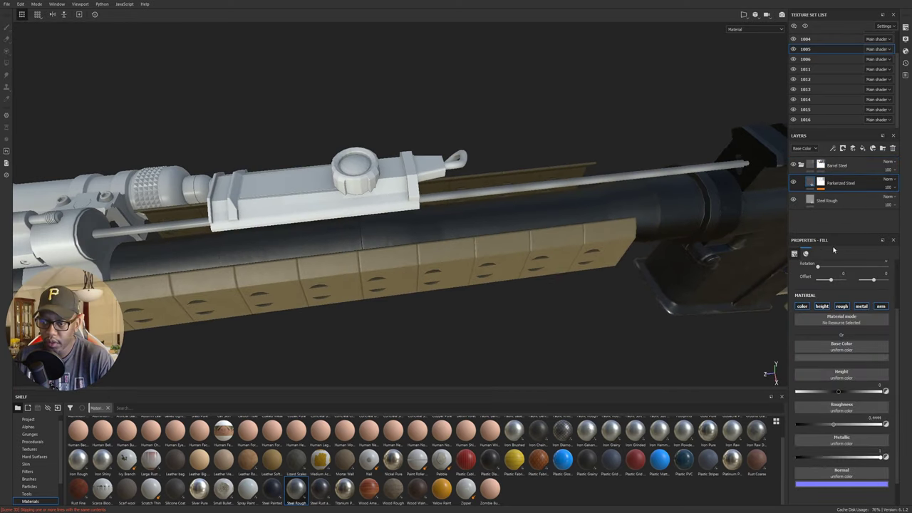
{"action": "left_click", "coordinate": [821, 185]}
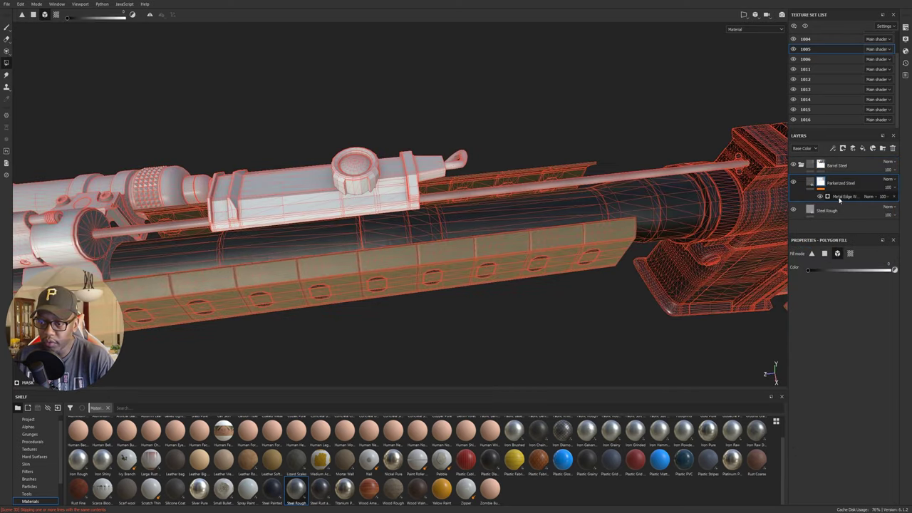
{"action": "left_click", "coordinate": [840, 198]}
{"action": "mouse_move", "coordinate": [850, 326]}
{"action": "left_mouse_down"}
{"action": "mouse_move", "coordinate": [871, 326]}
{"action": "mouse_move", "coordinate": [854, 325]}
{"action": "left_mouse_up"}
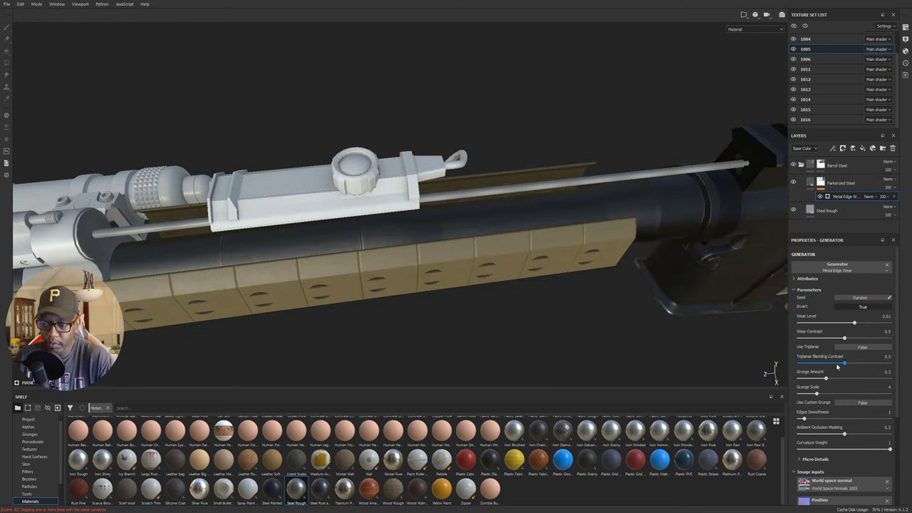
{"action": "left_click_drag", "start_coordinate": [817, 378], "coordinate": [856, 378]}
{"action": "middle_click_drag", "start_coordinate": [412, 233], "coordinate": [703, 233], "text": "alt"}
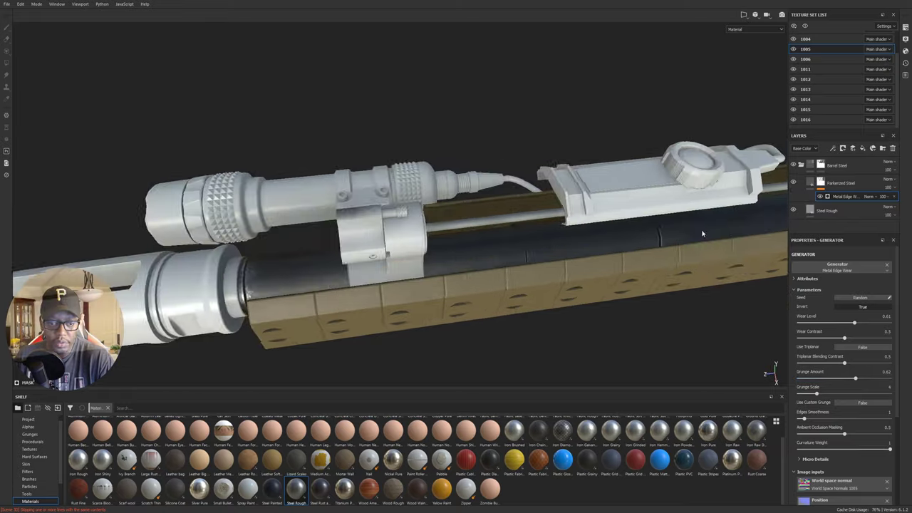
{"action": "left_click_drag", "start_coordinate": [542, 235], "coordinate": [449, 203], "text": "alt"}
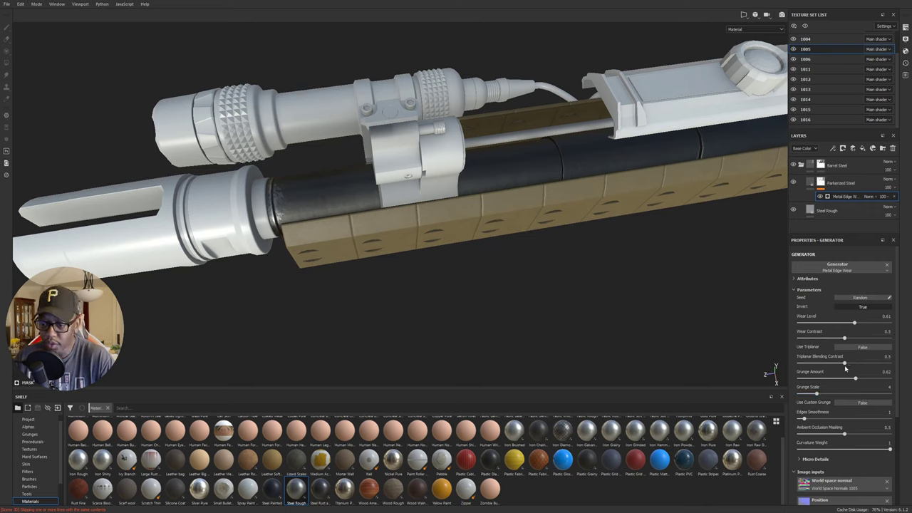
- Set the edge wear generator's Grunge Scale to 5 and Wear Level to 0.84, and inspect the wear along the barrel
{"action": "left_click_drag", "start_coordinate": [818, 393], "coordinate": [823, 393]}
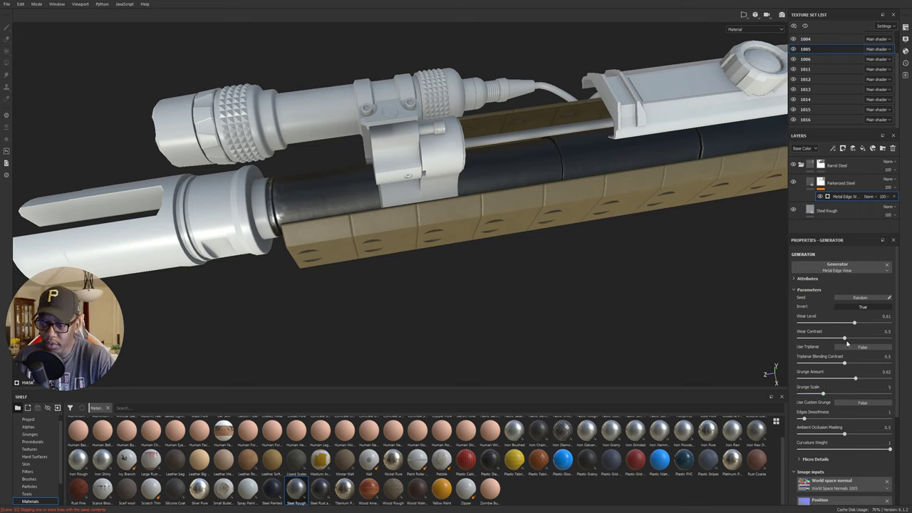
{"action": "left_click_drag", "start_coordinate": [861, 323], "coordinate": [878, 324]}
{"action": "middle_click_drag", "start_coordinate": [642, 186], "coordinate": [242, 260], "text": "alt"}
{"action": "left_click_drag", "start_coordinate": [628, 193], "coordinate": [770, 235], "text": "alt"}
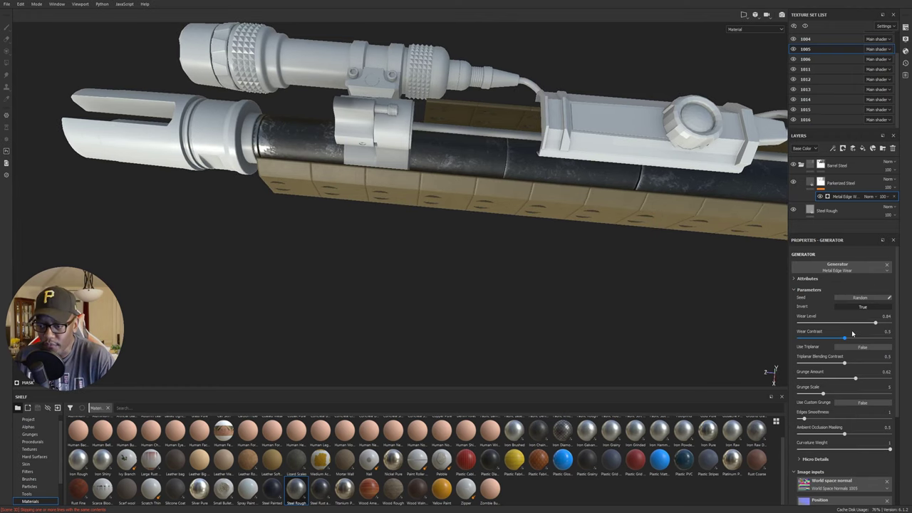
{"action": "left_click_drag", "start_coordinate": [528, 197], "coordinate": [614, 209], "text": "alt"}
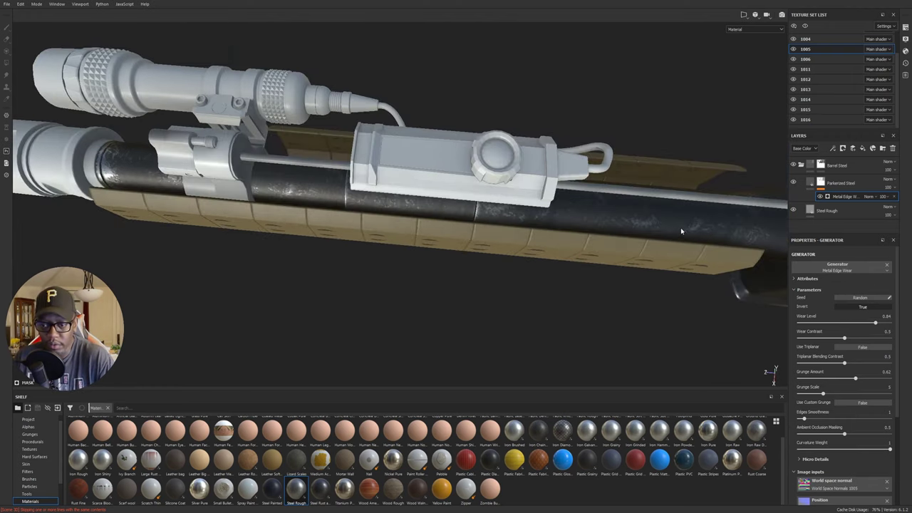
{"action": "left_click_drag", "start_coordinate": [681, 231], "coordinate": [560, 218], "text": "alt"}
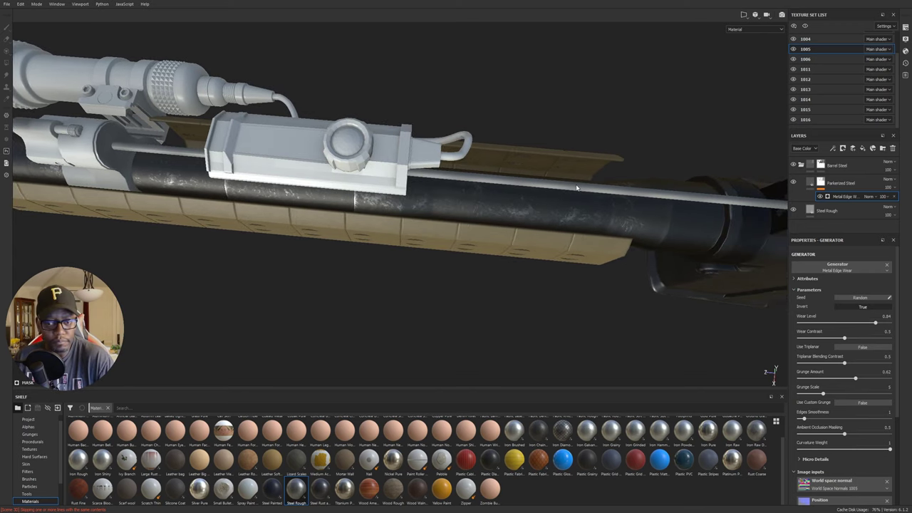
{"action": "left_click_drag", "start_coordinate": [720, 236], "coordinate": [596, 208], "text": "alt"}
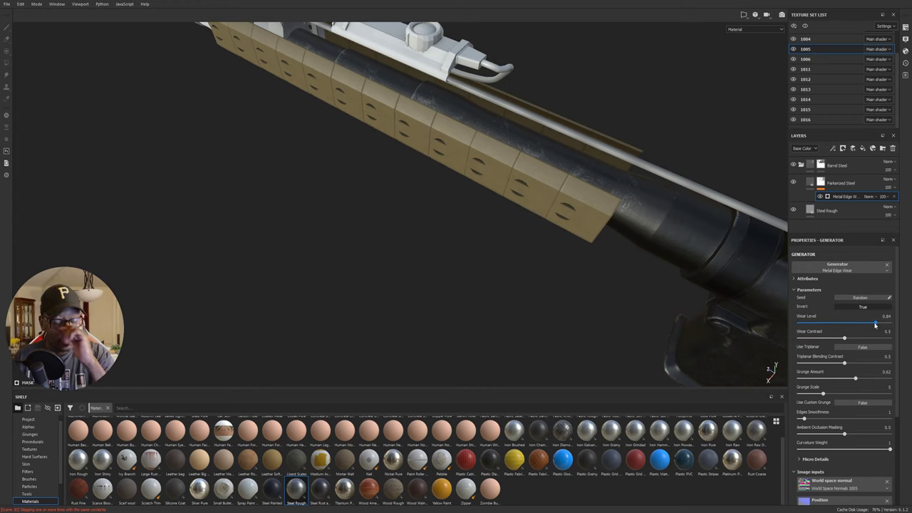
- Reduce the edge wear generator's Wear Level to 0.72 and inspect the barrel near the muzzle
{"action": "left_click_drag", "start_coordinate": [875, 323], "coordinate": [864, 324]}
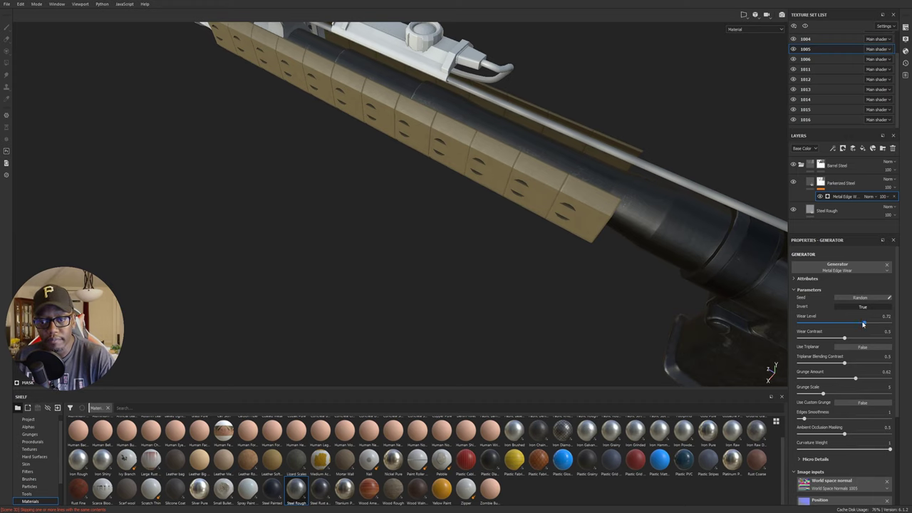
{"action": "middle_click_drag", "start_coordinate": [450, 235], "coordinate": [546, 349], "text": "alt"}
{"action": "left_click_drag", "start_coordinate": [546, 348], "coordinate": [521, 300], "text": "alt"}
{"action": "left_click_drag", "start_coordinate": [638, 156], "coordinate": [481, 182], "text": "alt"}
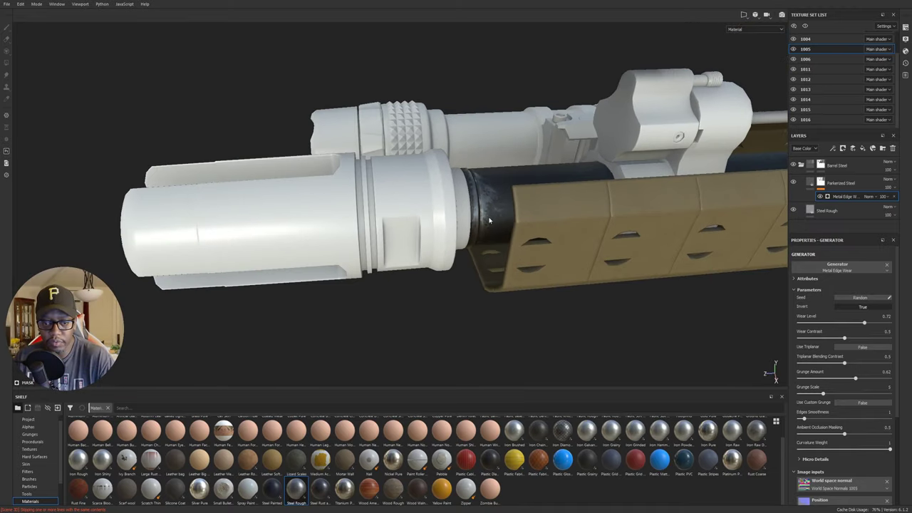
{"action": "left_click_drag", "start_coordinate": [489, 221], "coordinate": [492, 211], "text": "alt"}
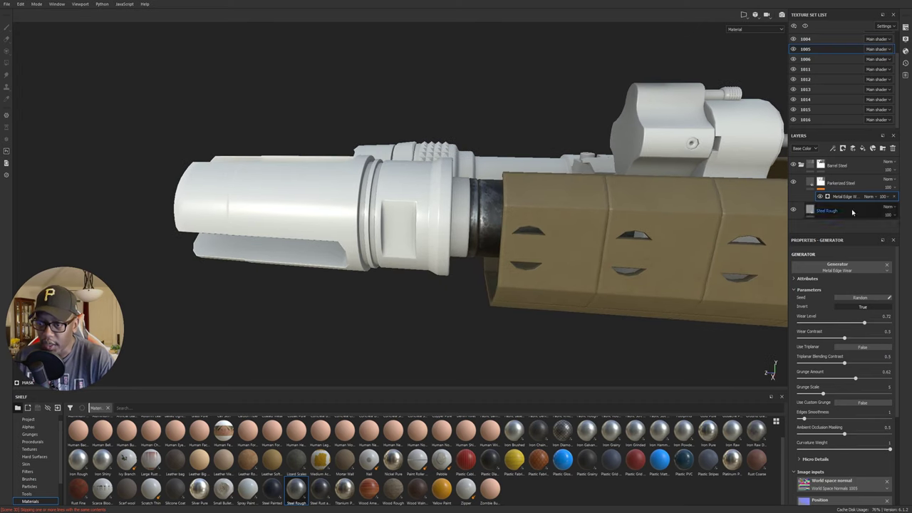
- Set the Parkerized Steel fill layer's height to 0.01
{"action": "left_click", "coordinate": [831, 182]}
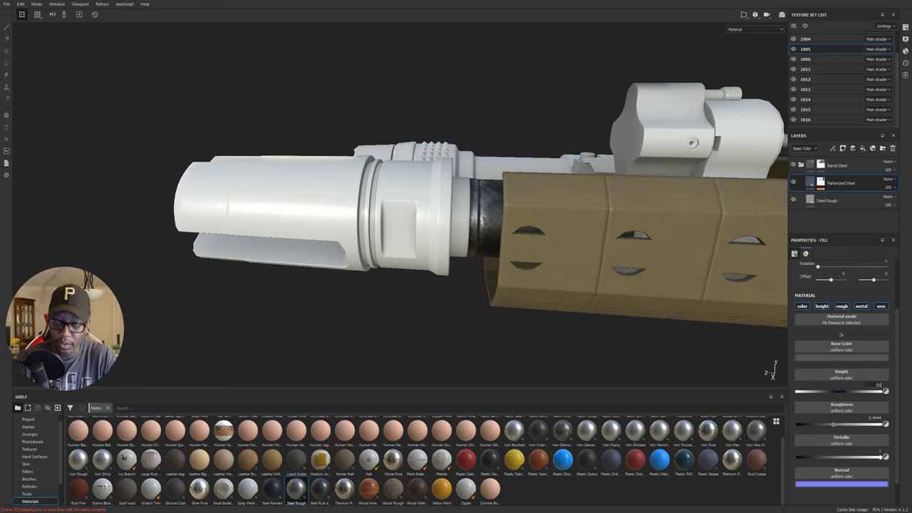
{"action": "type", "text": "1"}
{"action": "key", "text": "Return"}
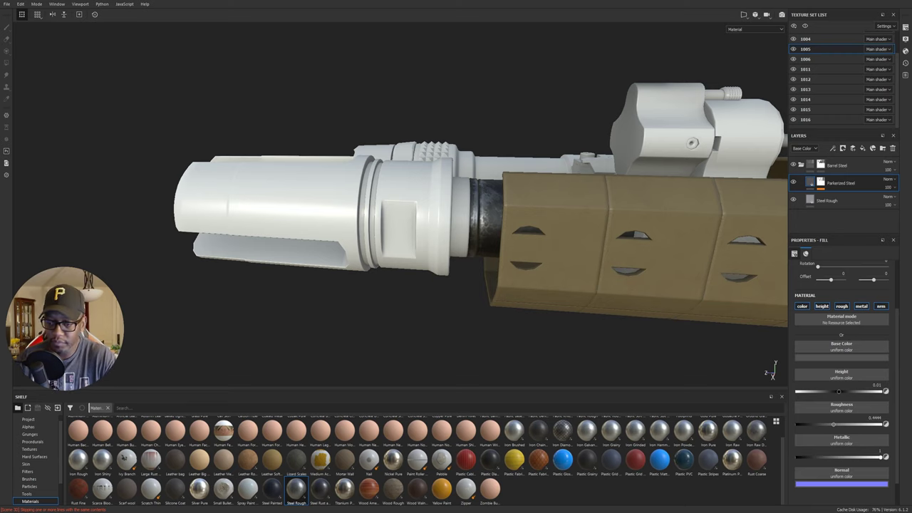
- Set the Parkerized Steel fill layer's height to 0.025 after checking the barrel surface near the muzzle
{"action": "scroll", "coordinate": [483, 199], "scroll_direction": "up", "scroll_amount": 10}
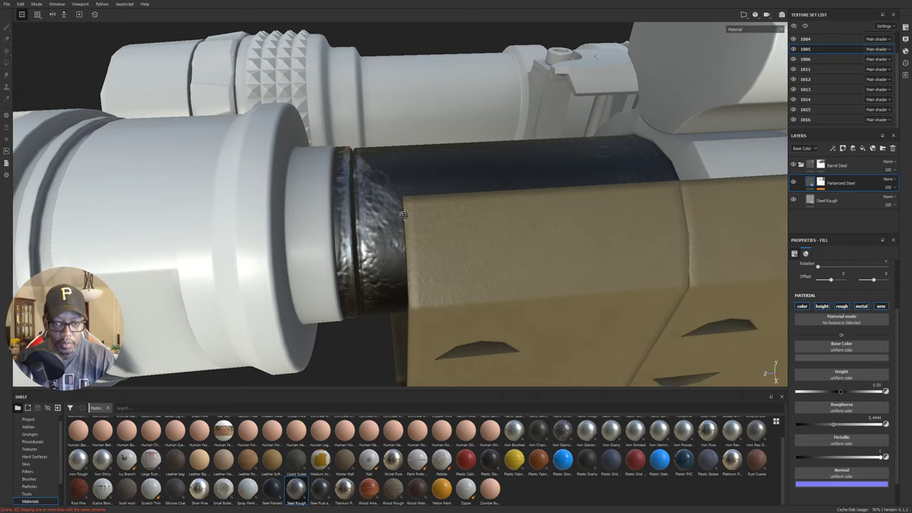
{"action": "left_click_drag", "start_coordinate": [403, 215], "coordinate": [391, 307], "text": "alt"}
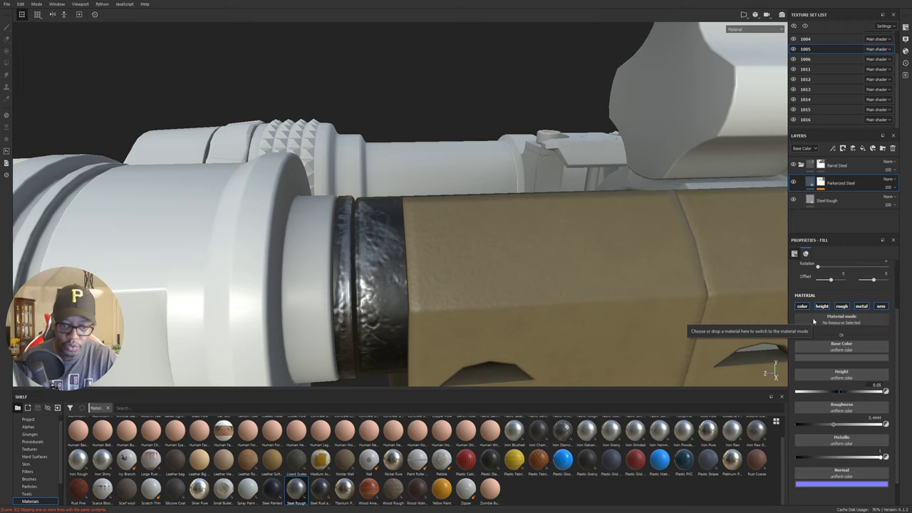
{"action": "type", "text": "2"}
{"action": "key", "text": "Return"}
{"action": "scroll", "coordinate": [559, 305], "scroll_direction": "down", "scroll_amount": 5}
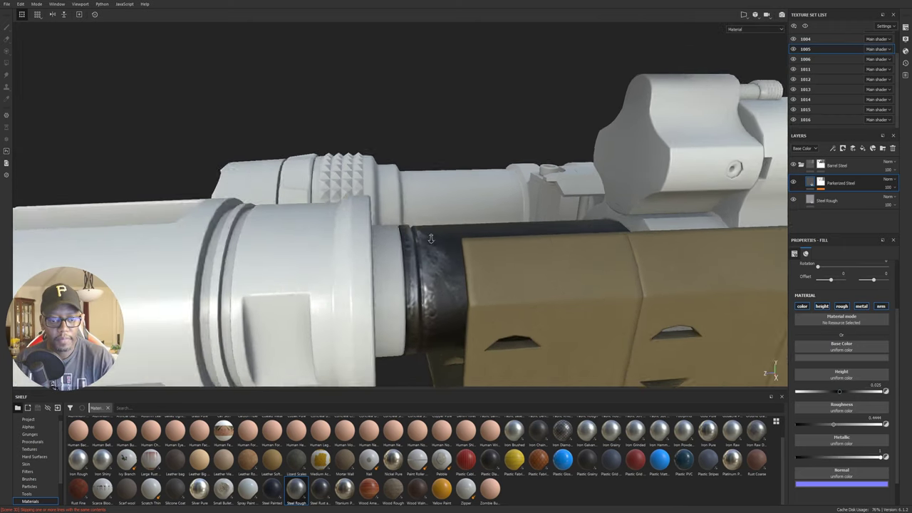
- Inspect the coated barrel along its whole length, and make texture sets 1001 to 1003 visible again
{"action": "left_click_drag", "start_coordinate": [513, 286], "coordinate": [560, 309], "text": "alt"}
{"action": "middle_click_drag", "start_coordinate": [560, 309], "coordinate": [481, 310], "text": "alt"}
{"action": "left_click_drag", "start_coordinate": [480, 309], "coordinate": [299, 286], "text": "alt"}
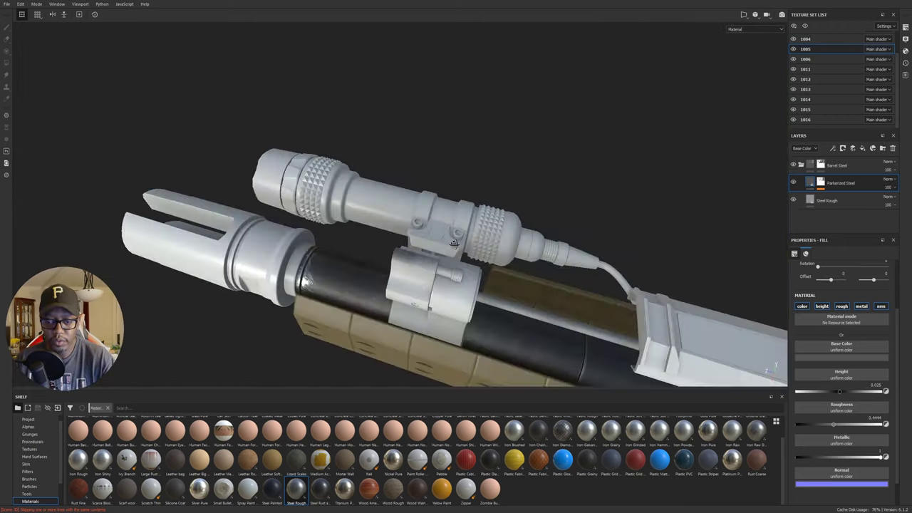
{"action": "middle_click_drag", "start_coordinate": [520, 343], "coordinate": [256, 231], "text": "alt"}
{"action": "left_click_drag", "start_coordinate": [256, 231], "coordinate": [351, 209], "text": "alt"}
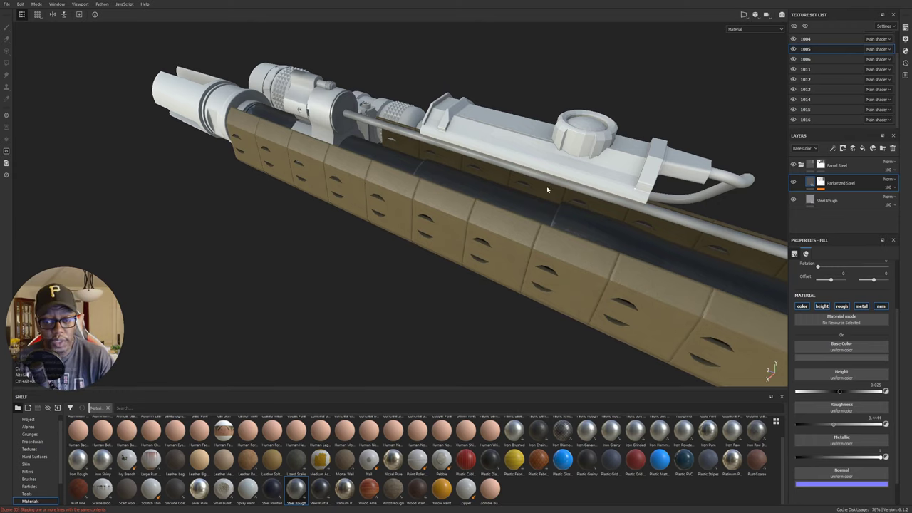
{"action": "middle_click_drag", "start_coordinate": [548, 189], "coordinate": [413, 222], "text": "alt"}
{"action": "left_click_drag", "start_coordinate": [413, 221], "coordinate": [385, 187], "text": "alt"}
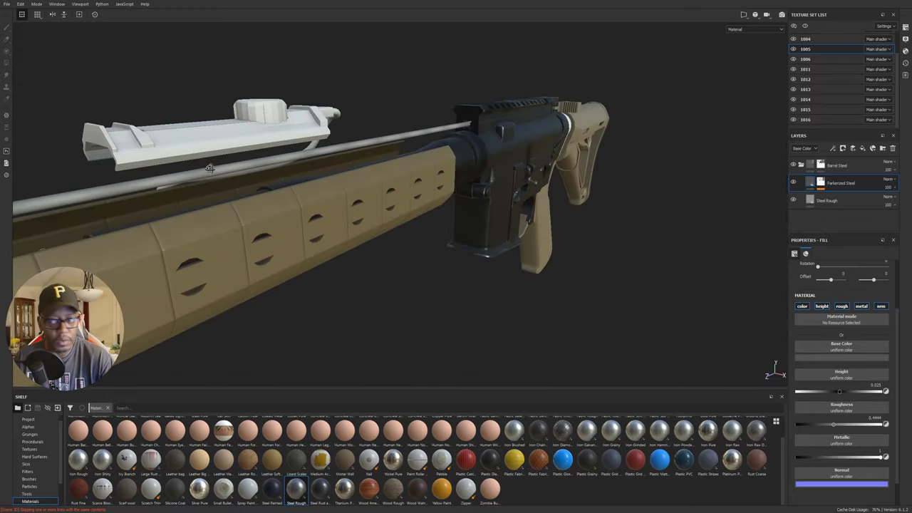
{"action": "scroll", "coordinate": [829, 45], "scroll_direction": "up", "scroll_amount": 3}
{"action": "left_click_drag", "start_coordinate": [794, 57], "coordinate": [792, 38]}
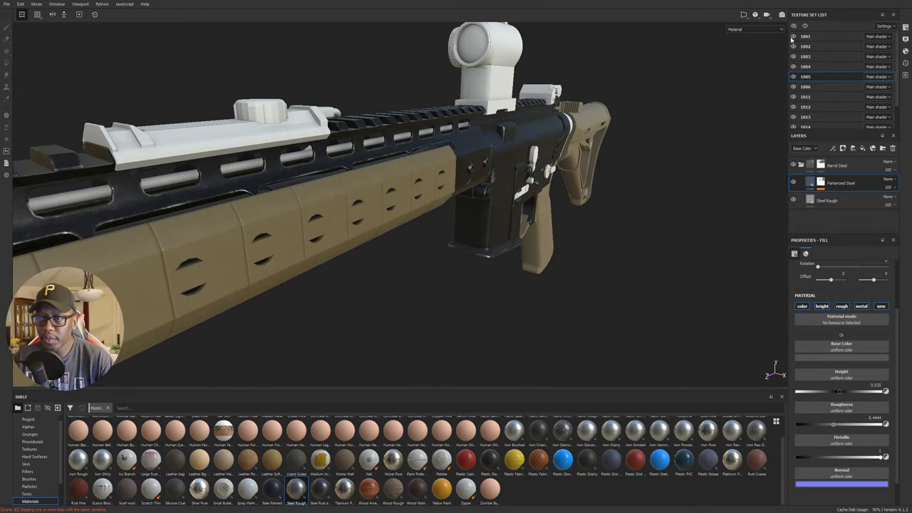
- Examine the untextured flash hider and the muzzle end of the rifle from several angles
{"action": "left_click_drag", "start_coordinate": [415, 150], "coordinate": [586, 248], "text": "alt"}
{"action": "left_click_drag", "start_coordinate": [518, 228], "coordinate": [592, 222], "text": "alt"}
{"action": "middle_click_drag", "start_coordinate": [592, 222], "coordinate": [739, 263], "text": "alt"}
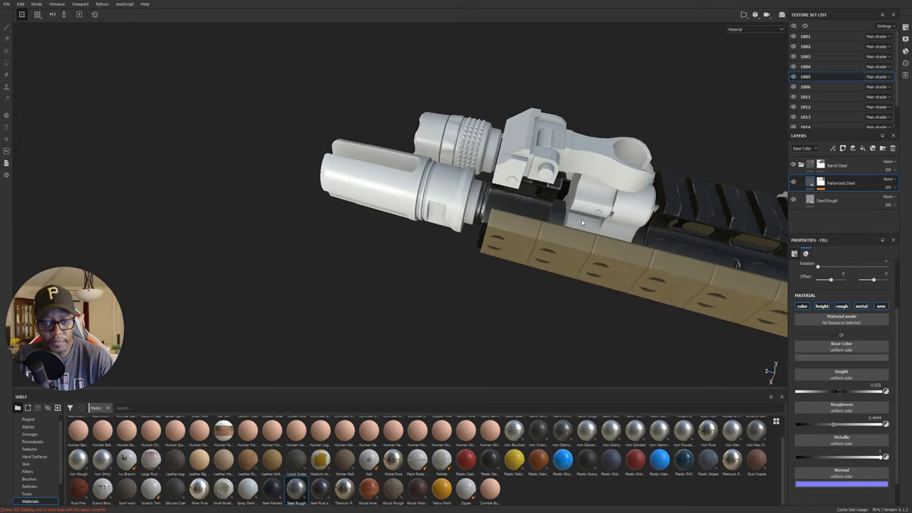
{"action": "left_click_drag", "start_coordinate": [739, 263], "coordinate": [813, 263], "text": "alt"}
{"action": "right_click_drag", "start_coordinate": [813, 263], "coordinate": [860, 277], "text": "alt"}
{"action": "left_click_drag", "start_coordinate": [556, 232], "coordinate": [576, 226], "text": "alt"}
{"action": "left_click_drag", "start_coordinate": [570, 266], "coordinate": [612, 251], "text": "alt"}
{"action": "right_click_drag", "start_coordinate": [611, 251], "coordinate": [499, 244], "text": "alt"}
{"action": "middle_click_drag", "start_coordinate": [342, 239], "coordinate": [579, 224], "text": "alt"}
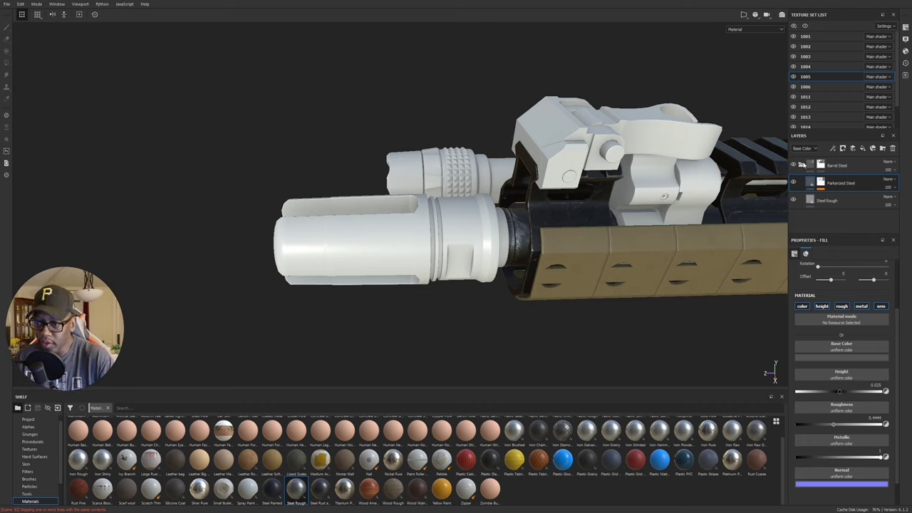
- Add a new folder named Flash Hider above the Barrel Steel group, with the Barrel Steel group collapsed
{"action": "left_click", "coordinate": [801, 165]}
{"action": "left_click_drag", "start_coordinate": [519, 249], "coordinate": [559, 277], "text": "alt"}
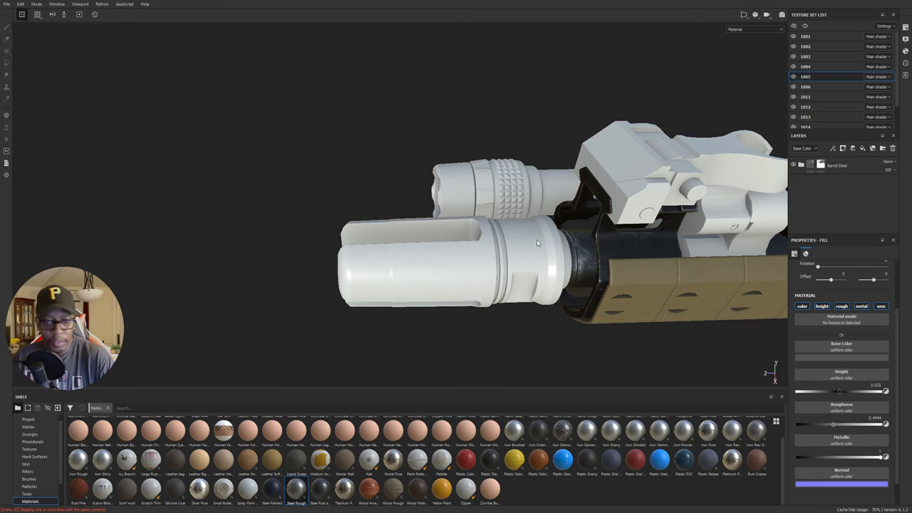
{"action": "middle_click_drag", "start_coordinate": [596, 273], "coordinate": [594, 272], "text": "alt"}
{"action": "left_click_drag", "start_coordinate": [594, 272], "coordinate": [484, 273], "text": "alt"}
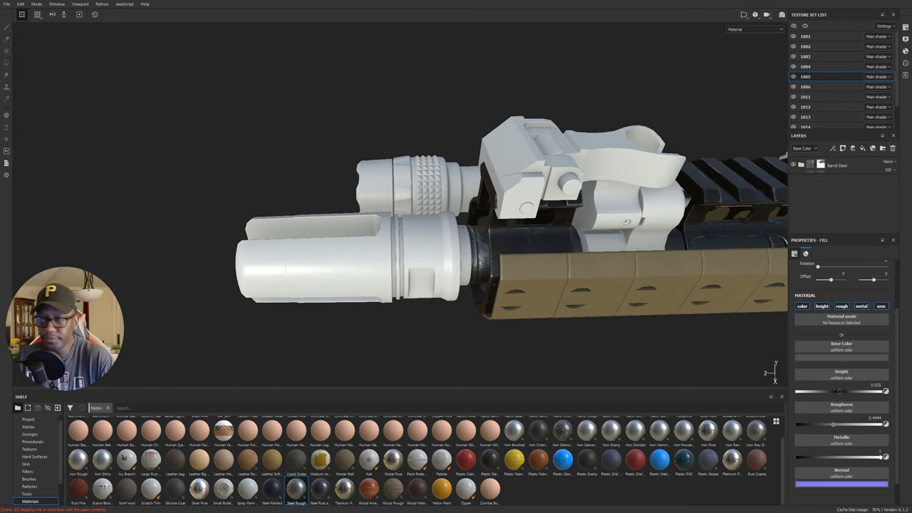
{"action": "left_click", "coordinate": [883, 149]}
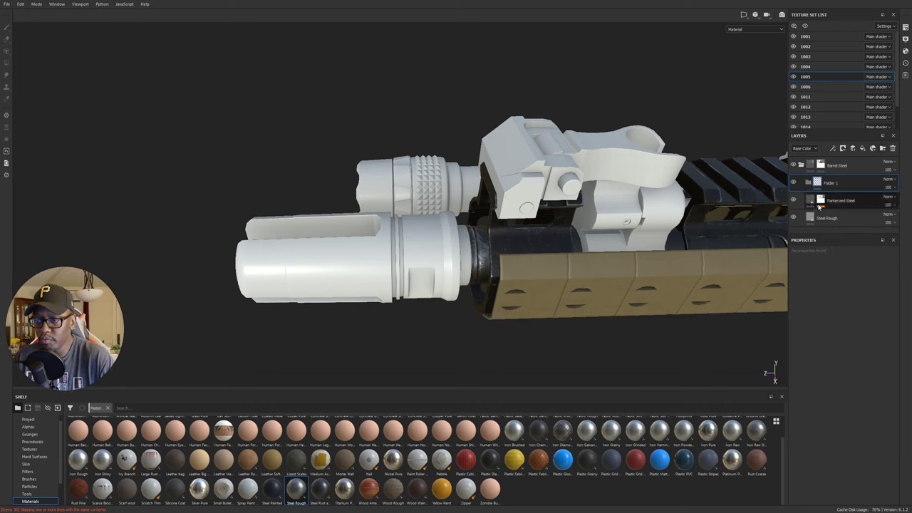
{"action": "left_click_drag", "start_coordinate": [833, 183], "coordinate": [836, 164]}
{"action": "left_click", "coordinate": [803, 181]}
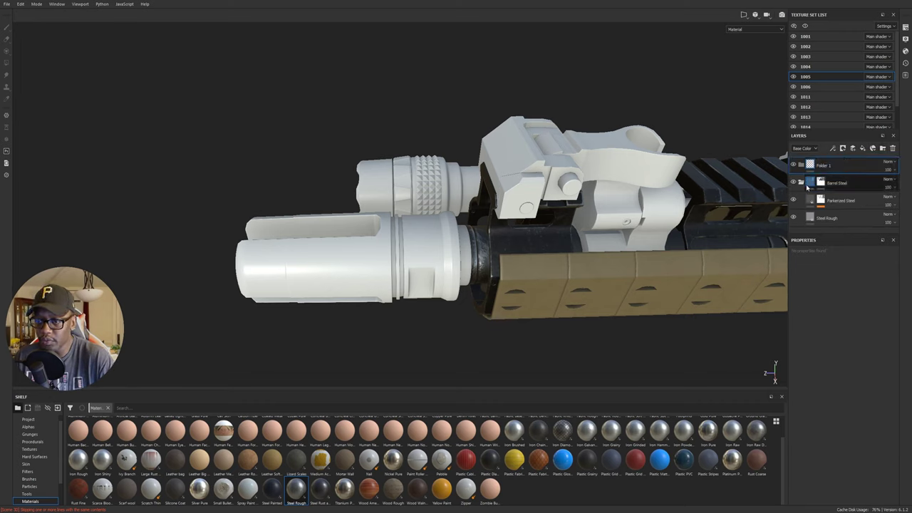
{"action": "left_click", "coordinate": [823, 171]}
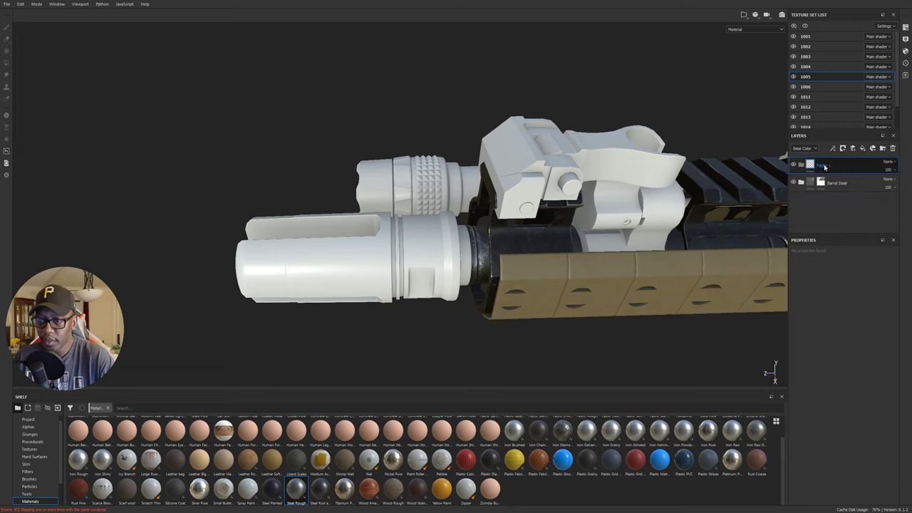
{"action": "type", "text": "P"}
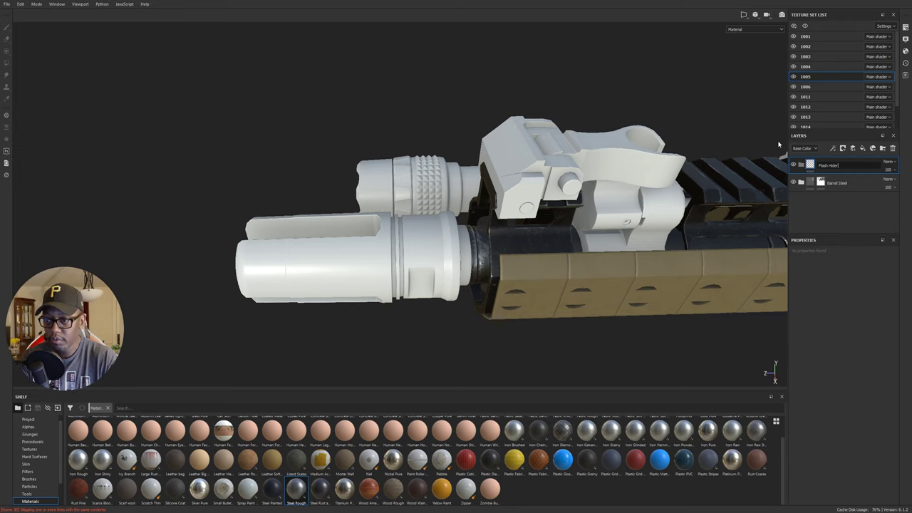
{"action": "key", "text": "Return"}
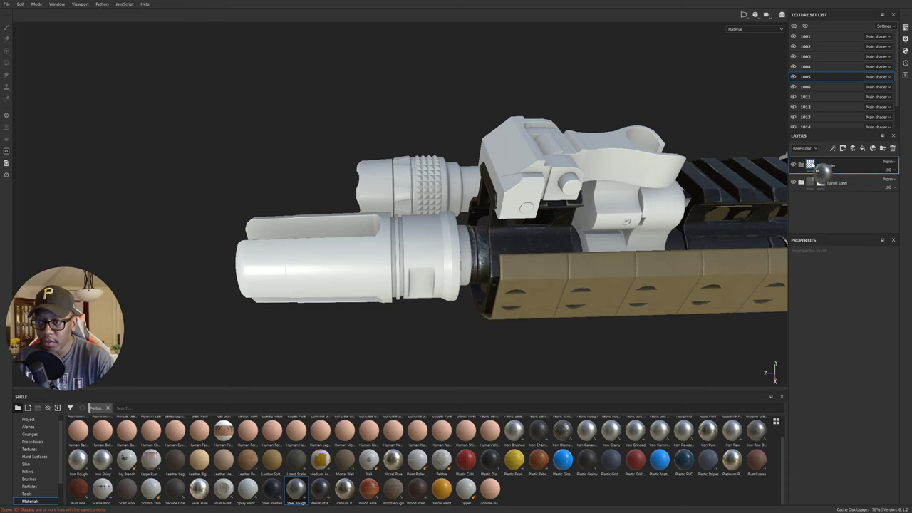
- Add the Steel Rough material as a layer inside the Flash Hider folder, keeping its name
{"action": "left_click_drag", "start_coordinate": [809, 165], "coordinate": [810, 167]}
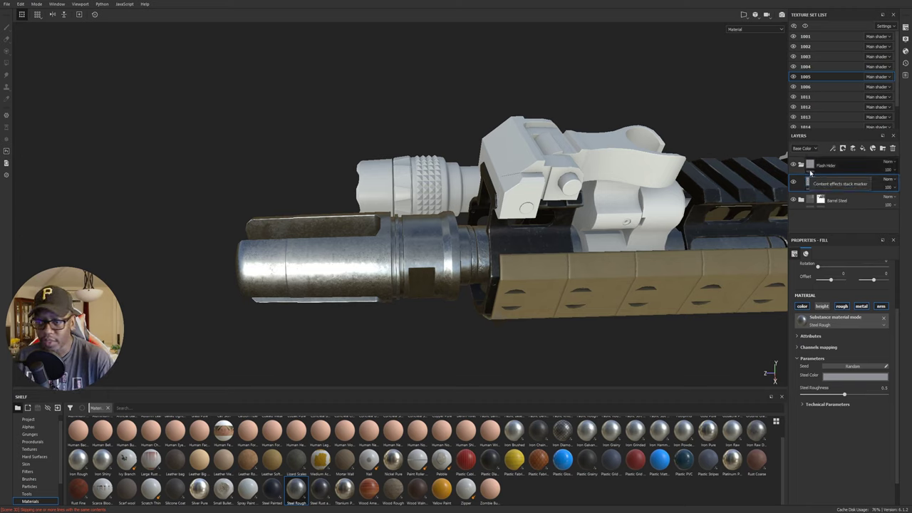
{"action": "mouse_move", "coordinate": [810, 181]}
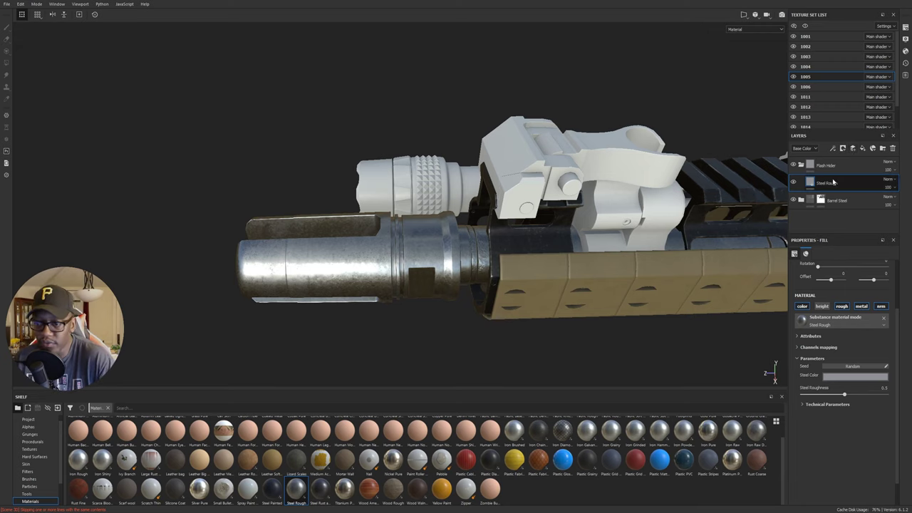
{"action": "double_click", "coordinate": [827, 183]}
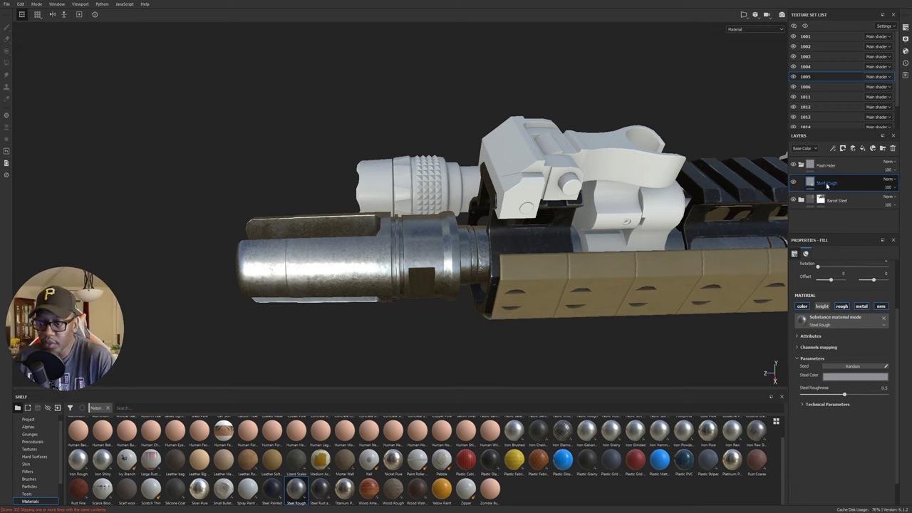
{"action": "key", "text": "Return"}
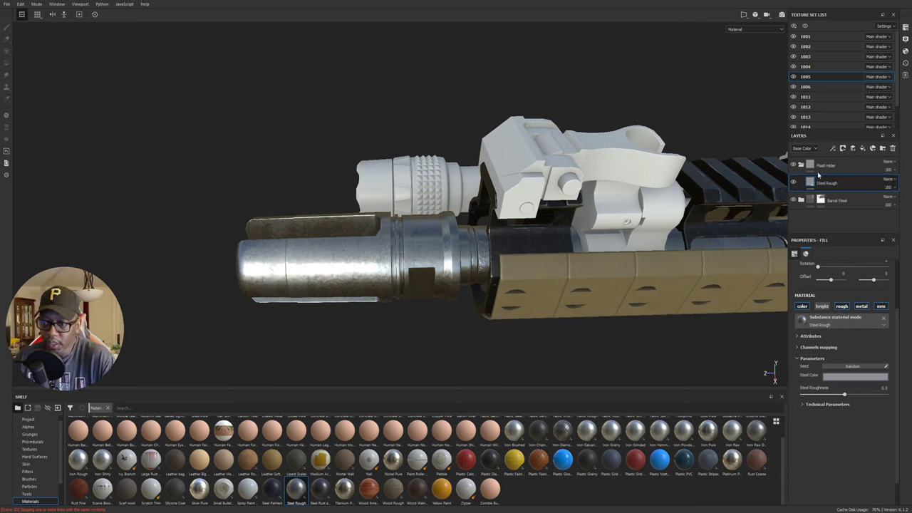
- Add a black mask to the Flash Hider folder and reveal only the flash hider mesh with Polygon Fill
{"action": "left_click", "coordinate": [812, 165]}
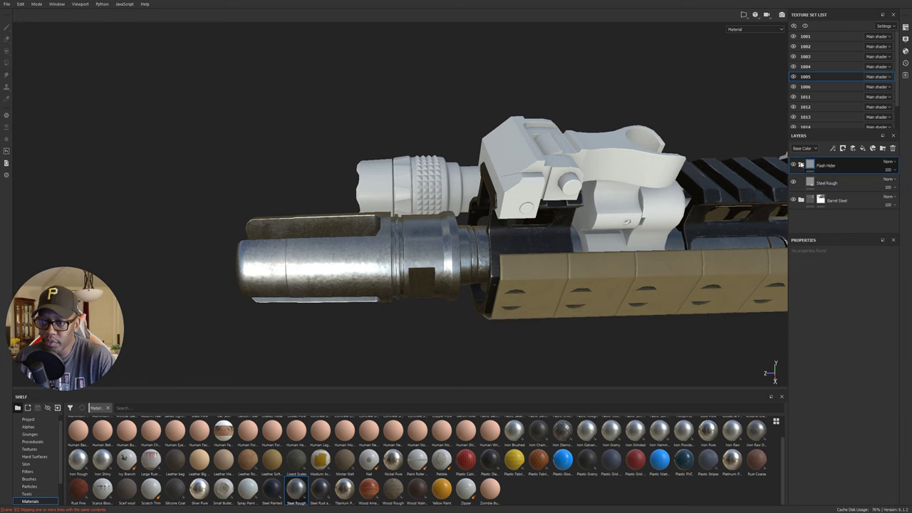
{"action": "left_click", "coordinate": [843, 148]}
{"action": "left_click", "coordinate": [858, 165]}
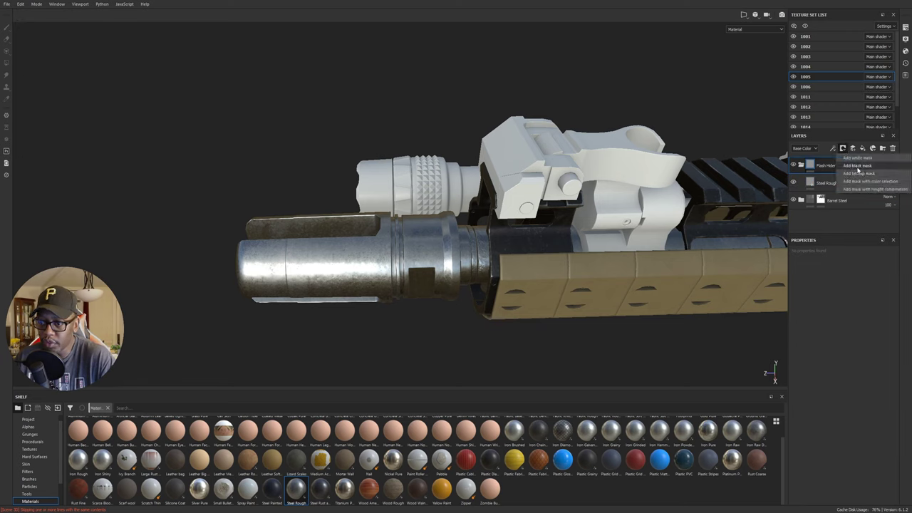
{"action": "key", "text": "4"}
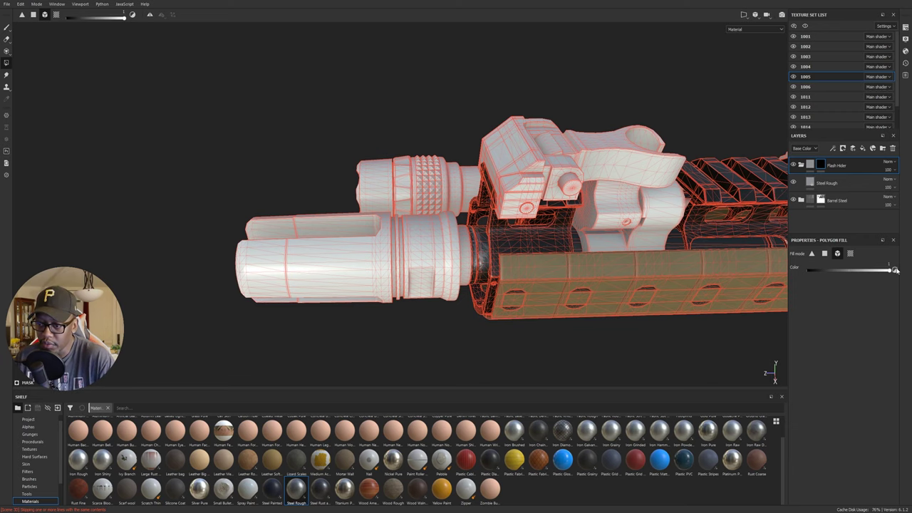
{"action": "left_click", "coordinate": [382, 269]}
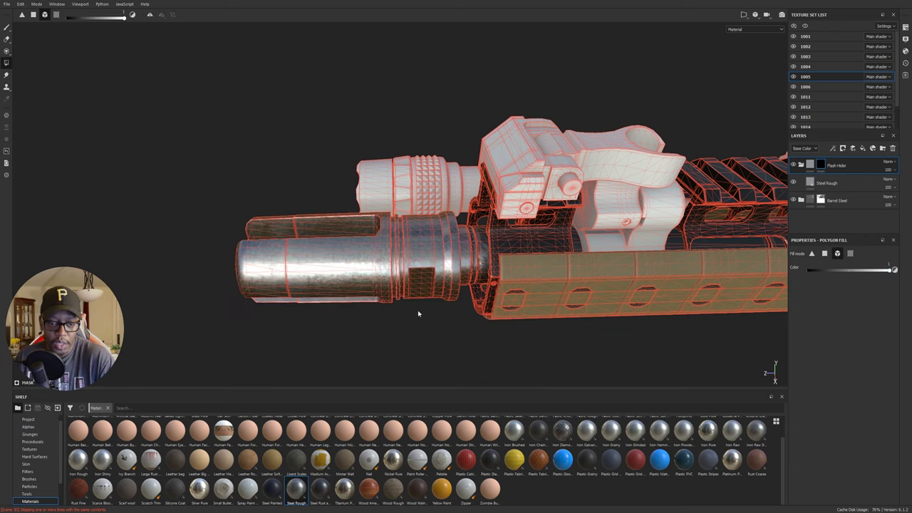
{"action": "left_click_drag", "start_coordinate": [452, 351], "coordinate": [460, 293], "text": "alt"}
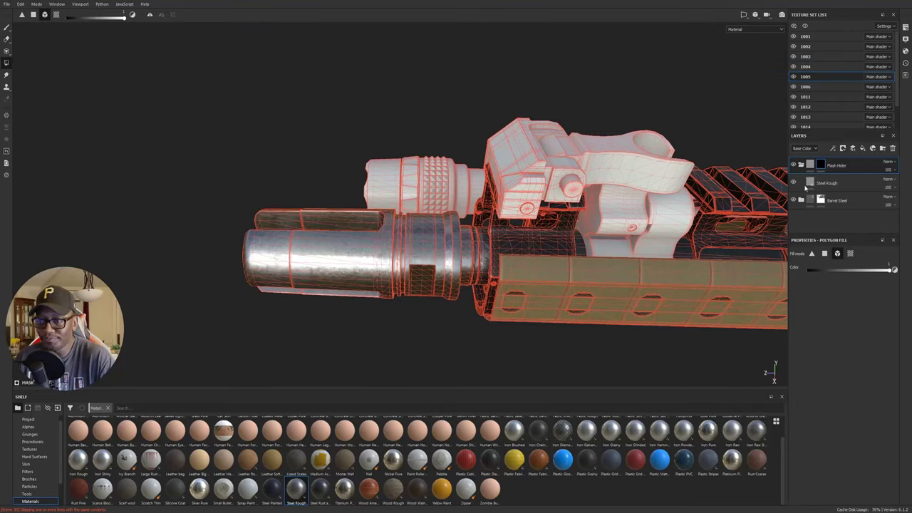
- Add the Steel Rust and Wear material above the Steel Rough layer in the Flash Hider folder
{"action": "left_click", "coordinate": [810, 165]}
{"action": "left_click_drag", "start_coordinate": [445, 308], "coordinate": [398, 267], "text": "alt"}
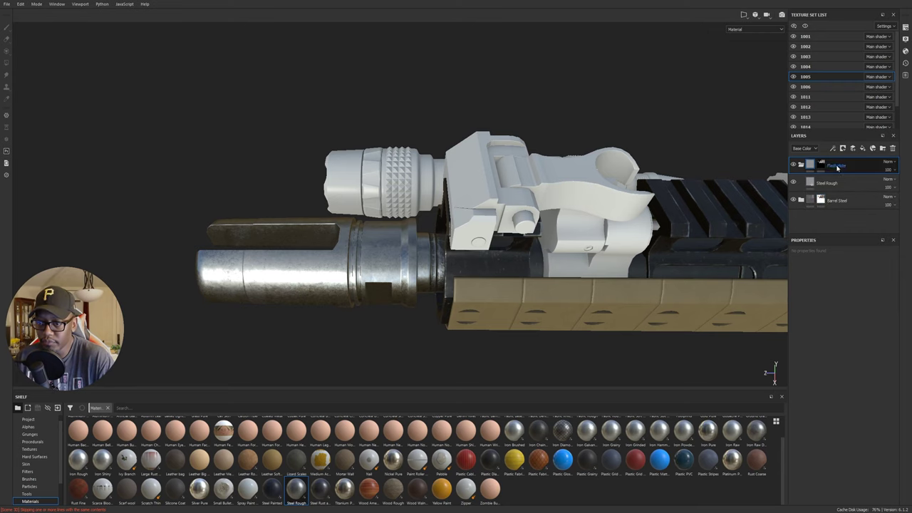
{"action": "left_click", "coordinate": [826, 183]}
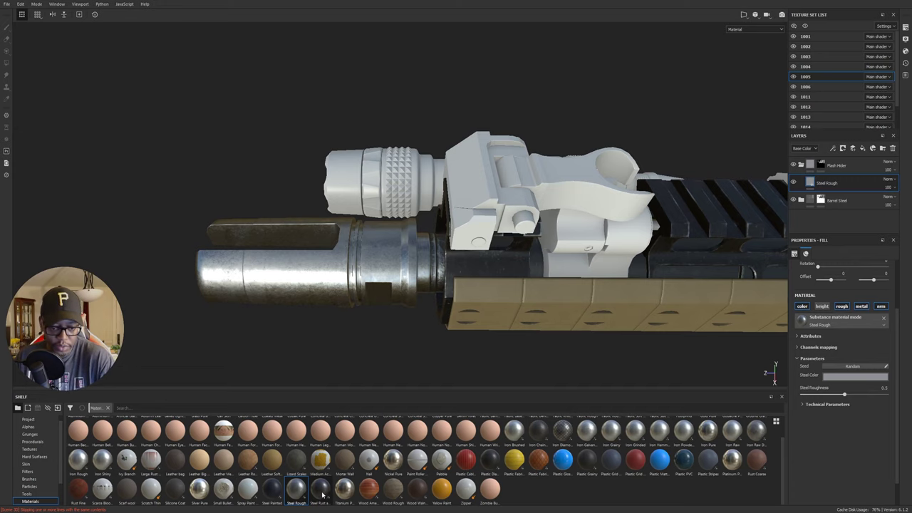
{"action": "left_click_drag", "start_coordinate": [322, 492], "coordinate": [833, 181]}
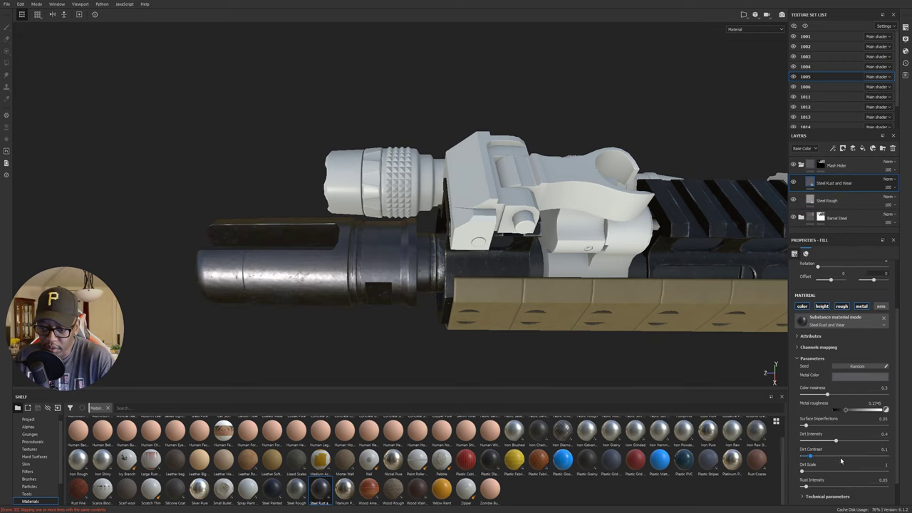
- Expand the Steel Rust and Wear layer's technical parameters, set its Rust Intensity to 0, and inspect the flash hider
{"action": "scroll", "coordinate": [841, 462], "scroll_direction": "down", "scroll_amount": 1}
{"action": "left_click", "coordinate": [808, 479]}
{"action": "scroll", "coordinate": [834, 479], "scroll_direction": "down", "scroll_amount": 3}
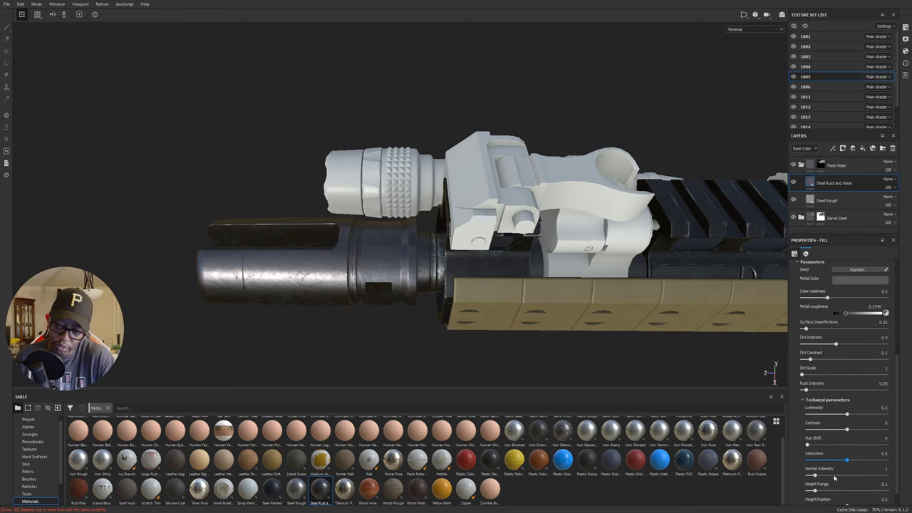
{"action": "scroll", "coordinate": [835, 479], "scroll_direction": "down", "scroll_amount": 1}
{"action": "scroll", "coordinate": [837, 449], "scroll_direction": "up", "scroll_amount": 4}
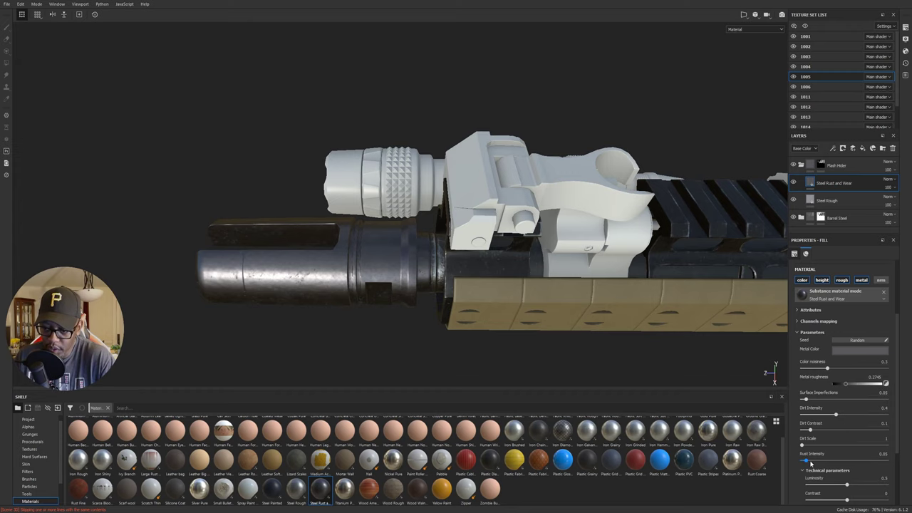
{"action": "left_click_drag", "start_coordinate": [807, 461], "coordinate": [781, 464]}
{"action": "left_click_drag", "start_coordinate": [685, 313], "coordinate": [734, 321], "text": "alt"}
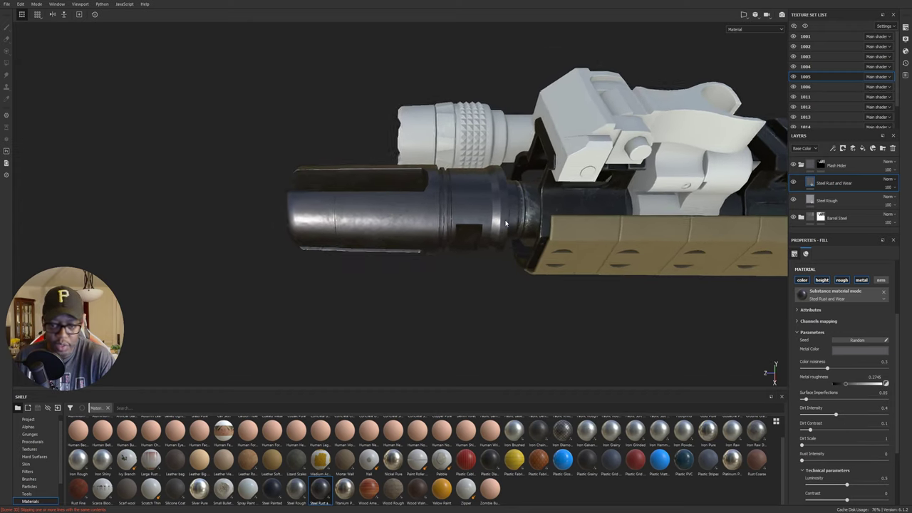
{"action": "right_click_drag", "start_coordinate": [717, 320], "coordinate": [744, 325], "text": "alt"}
{"action": "left_click_drag", "start_coordinate": [744, 326], "coordinate": [544, 226], "text": "alt"}
{"action": "left_click_drag", "start_coordinate": [511, 184], "coordinate": [667, 218], "text": "alt"}
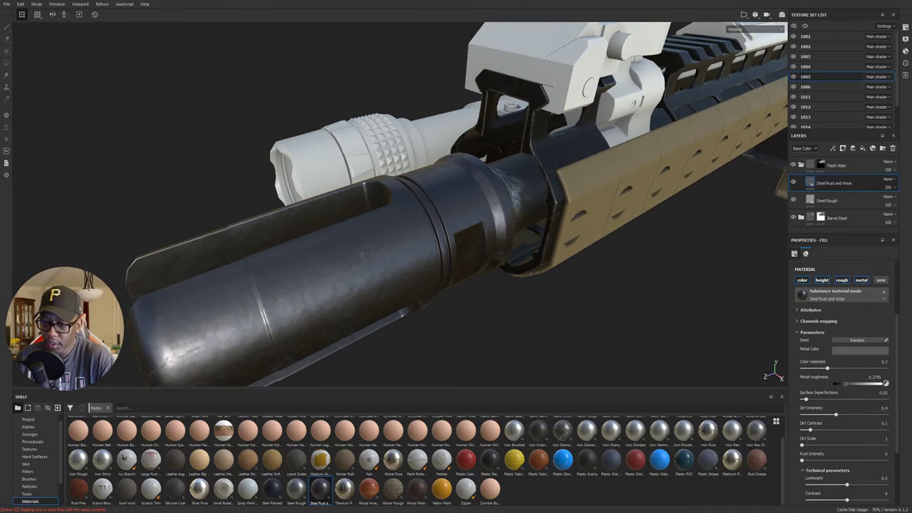
- Darken the Steel Rust and Wear layer's Metal Color to near black, and set Dirt Intensity to 0.07 and Dirt Contrast to 0.17
{"action": "left_click", "coordinate": [855, 349]}
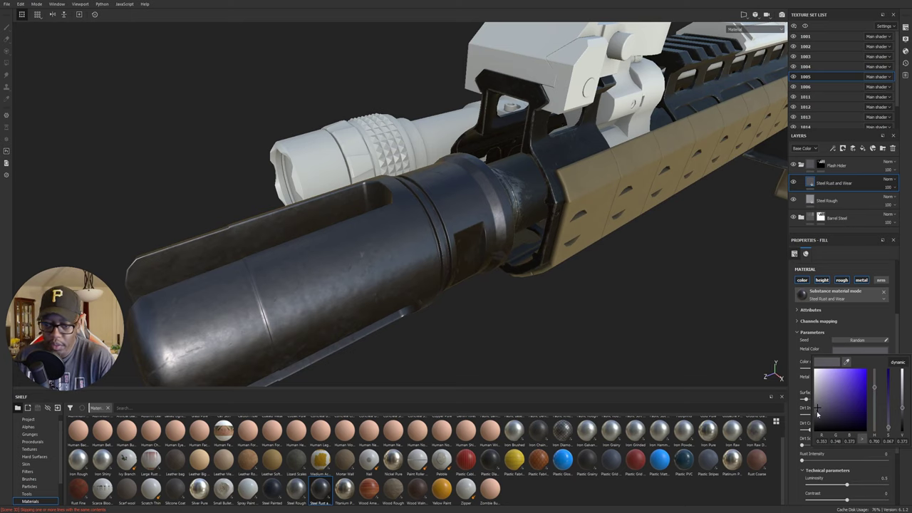
{"action": "left_click_drag", "start_coordinate": [818, 411], "coordinate": [815, 423]}
{"action": "left_click", "coordinate": [662, 363]}
{"action": "left_click_drag", "start_coordinate": [662, 363], "coordinate": [476, 260], "text": "alt"}
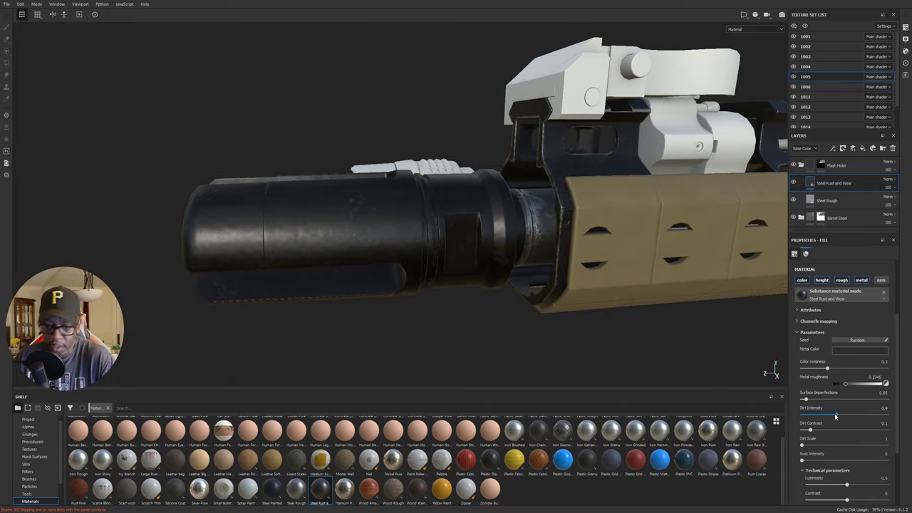
{"action": "left_click_drag", "start_coordinate": [836, 417], "coordinate": [817, 429]}
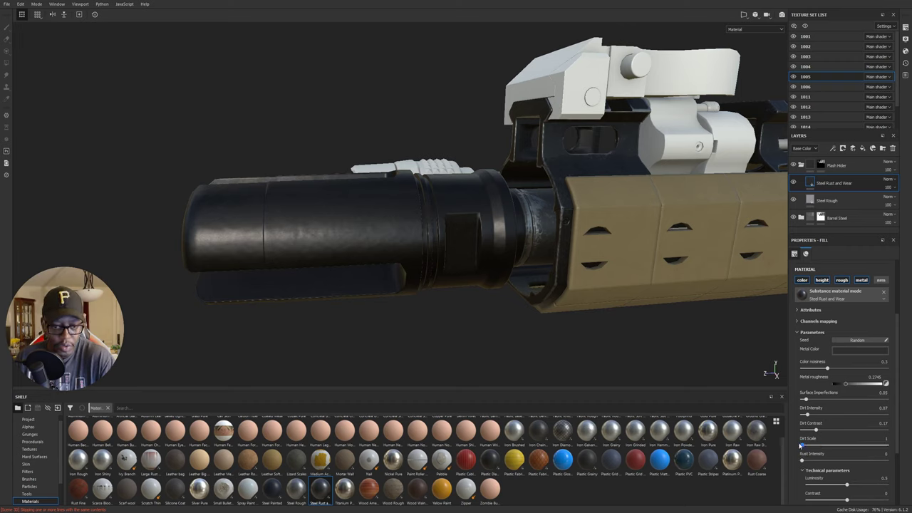
- Set the Steel Rust and Wear layer's Surface Imperfections to 0.04 and Metal Roughness to 0.3957
{"action": "left_click_drag", "start_coordinate": [805, 400], "coordinate": [839, 401]}
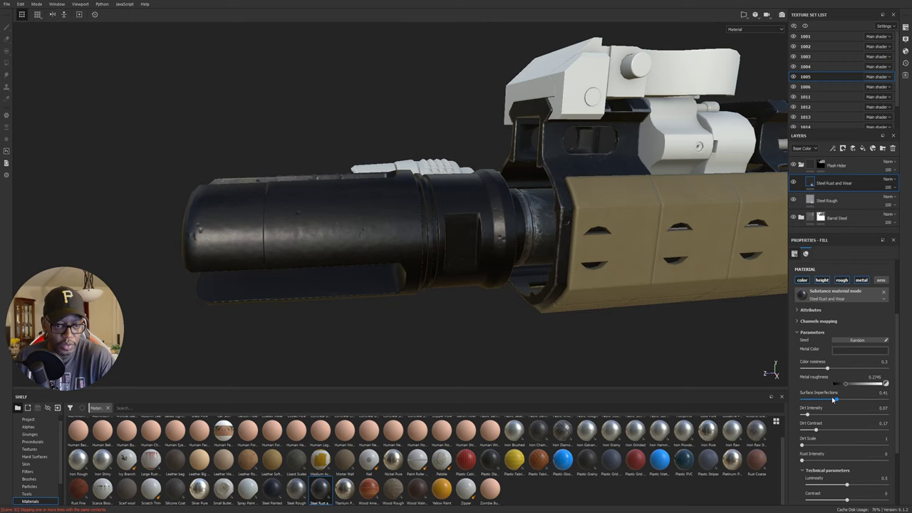
{"action": "left_click_drag", "start_coordinate": [399, 335], "coordinate": [377, 312], "text": "alt"}
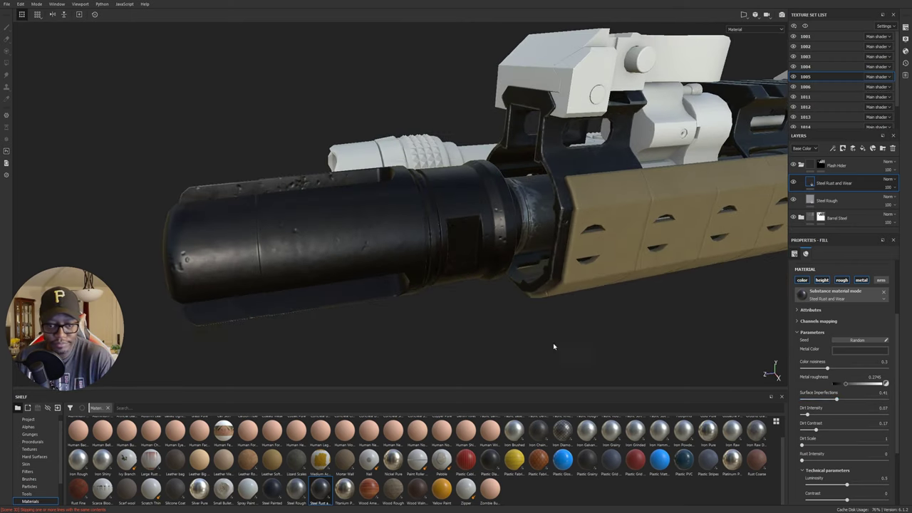
{"action": "left_click_drag", "start_coordinate": [839, 402], "coordinate": [814, 402]}
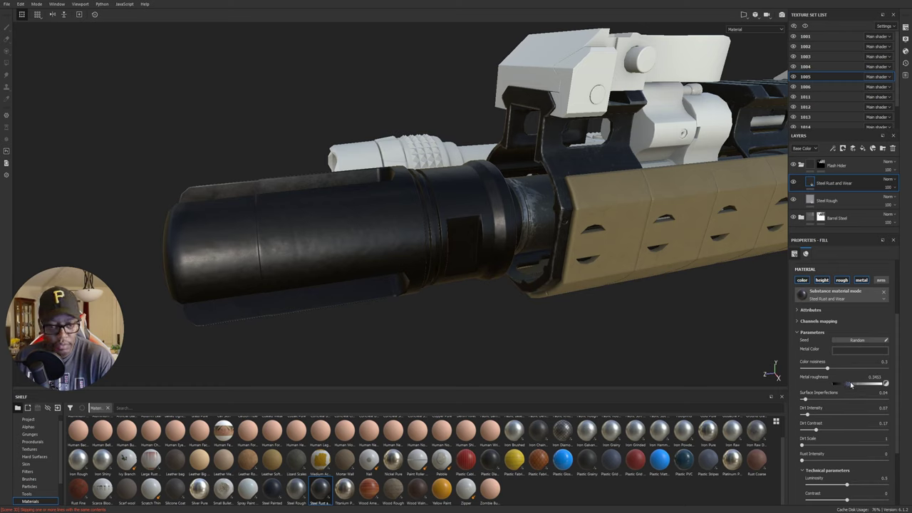
{"action": "mouse_move", "coordinate": [851, 385]}
{"action": "left_mouse_down"}
{"action": "mouse_move", "coordinate": [859, 385]}
{"action": "mouse_move", "coordinate": [831, 384]}
{"action": "mouse_move", "coordinate": [856, 383]}
{"action": "left_mouse_up"}
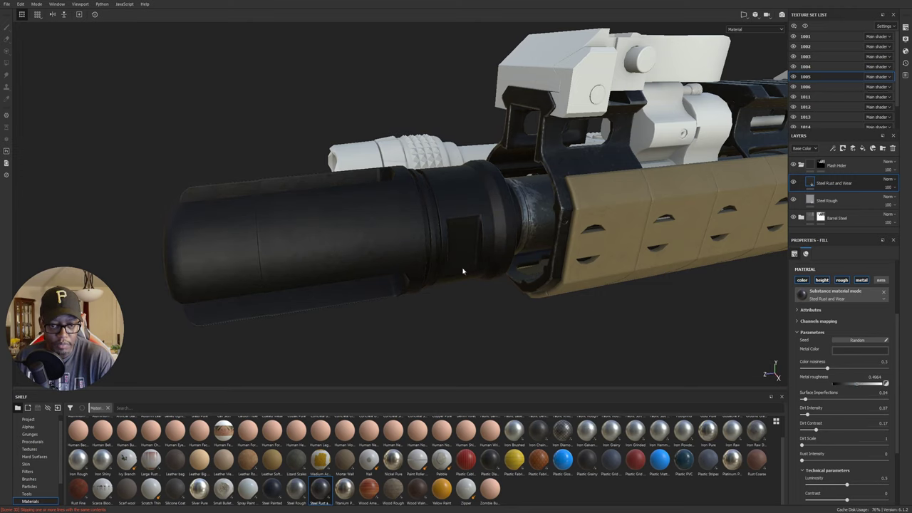
{"action": "left_click_drag", "start_coordinate": [617, 264], "coordinate": [114, 270], "text": "alt"}
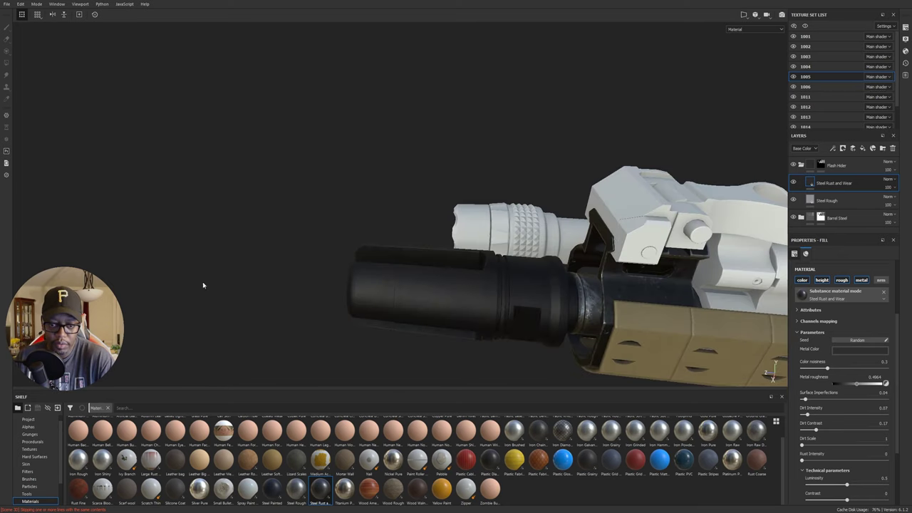
{"action": "left_click_drag", "start_coordinate": [499, 289], "coordinate": [427, 257], "text": "alt"}
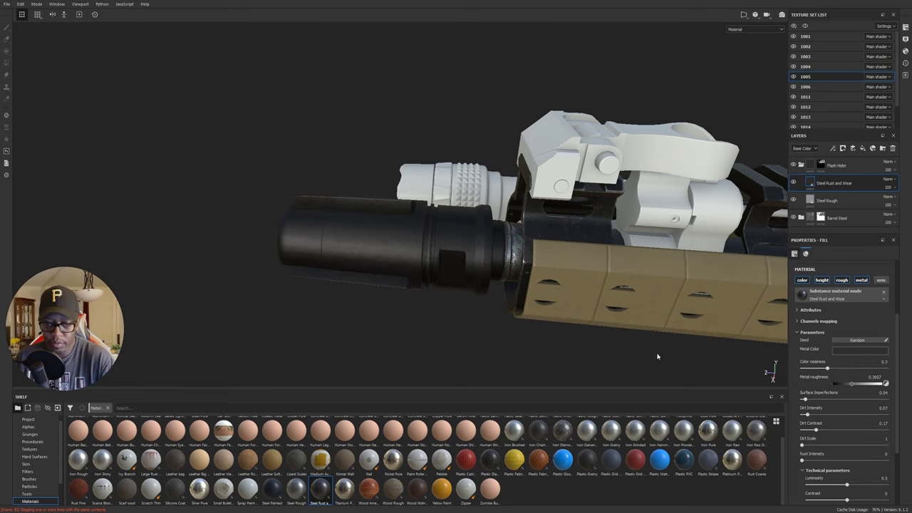
- Lighten the Steel Rust and Wear layer's Metal Color to a dark grey and inspect the flash hider's prongs
{"action": "left_click_drag", "start_coordinate": [447, 279], "coordinate": [663, 214], "text": "alt"}
{"action": "left_click", "coordinate": [856, 352]}
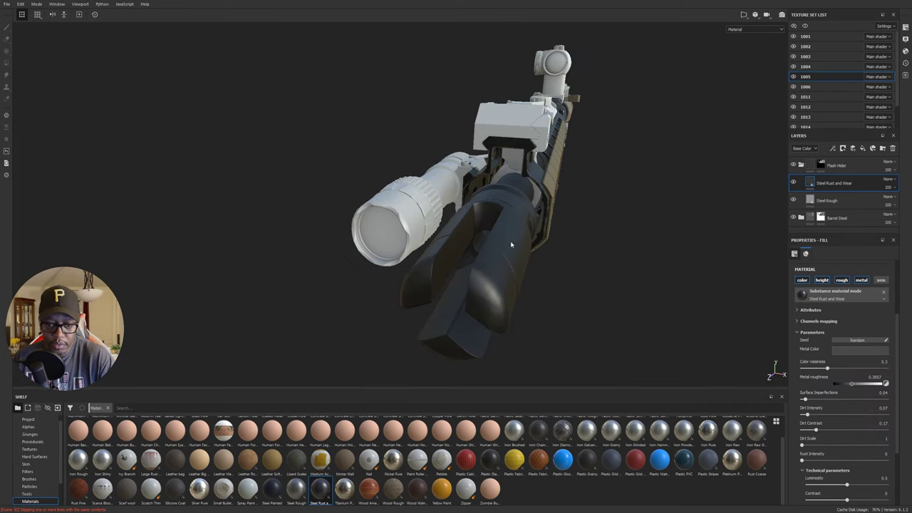
{"action": "left_click_drag", "start_coordinate": [509, 242], "coordinate": [458, 254], "text": "alt"}
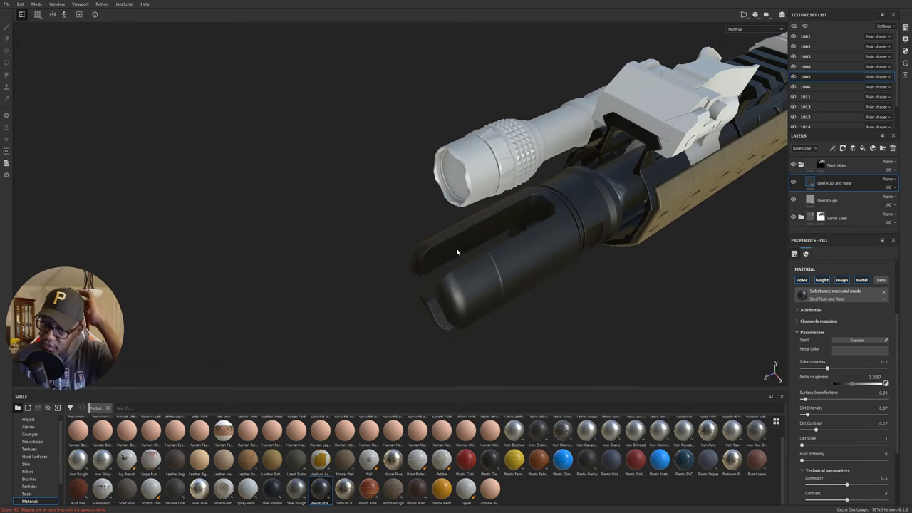
{"action": "left_click_drag", "start_coordinate": [546, 280], "coordinate": [534, 205], "text": "alt"}
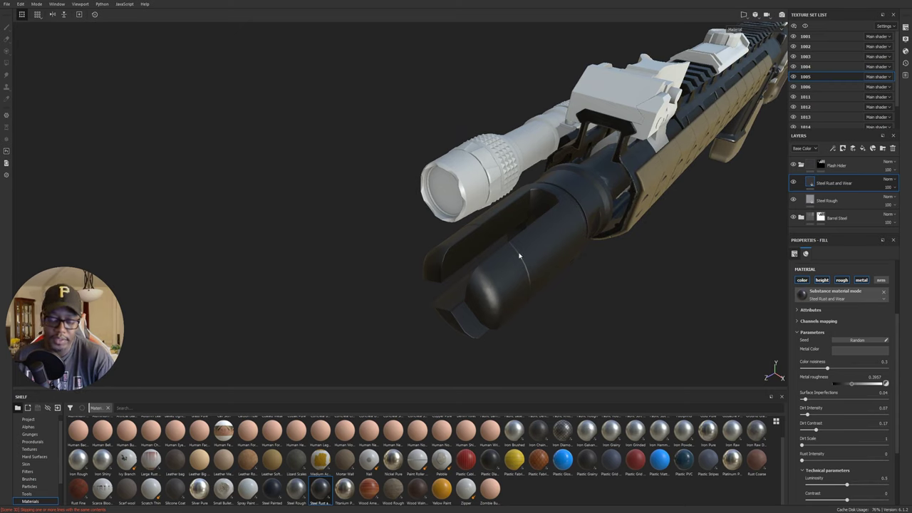
{"action": "left_click_drag", "start_coordinate": [580, 235], "coordinate": [795, 210], "text": "alt"}
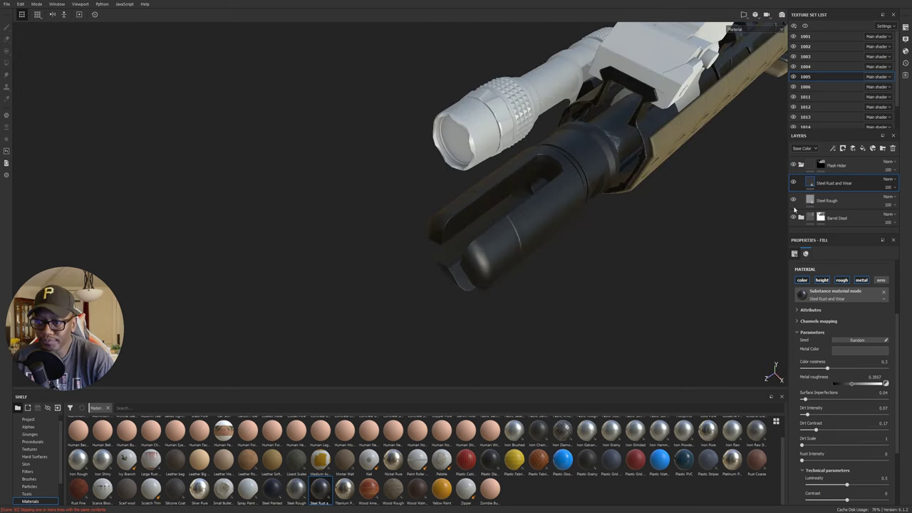
- Add a black mask to the Steel Rust and Wear layer
{"action": "left_click", "coordinate": [844, 148]}
{"action": "left_click", "coordinate": [856, 169]}
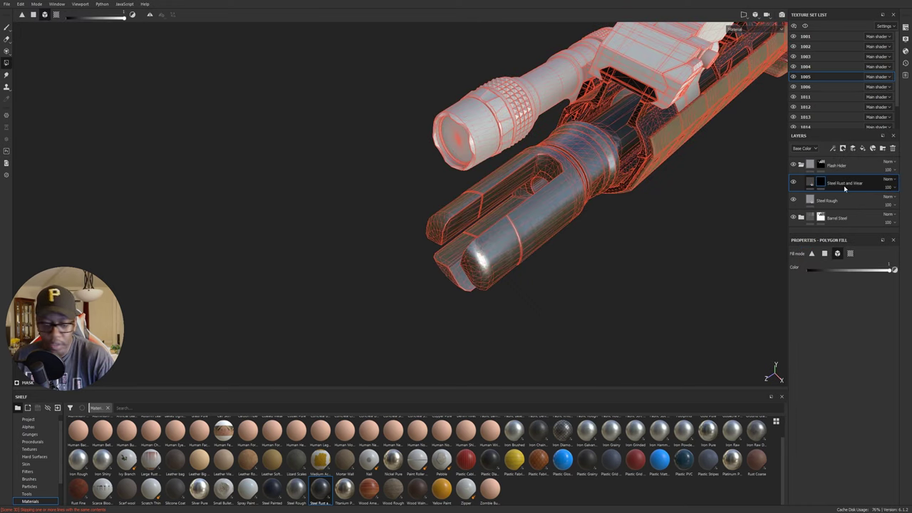
{"action": "key", "text": "1"}
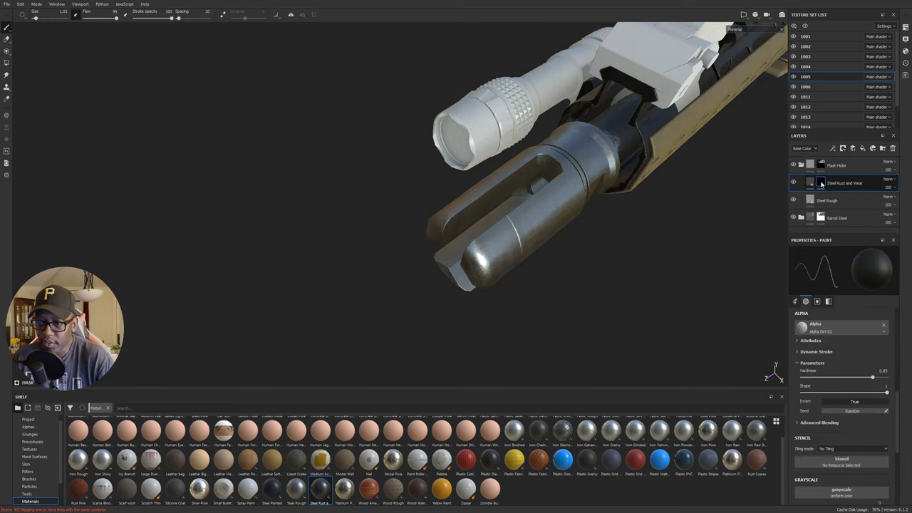
- Add a Metal Edge Wear generator to the Steel Rust and Wear layer's mask and set Invert to True
{"action": "left_click", "coordinate": [834, 149]}
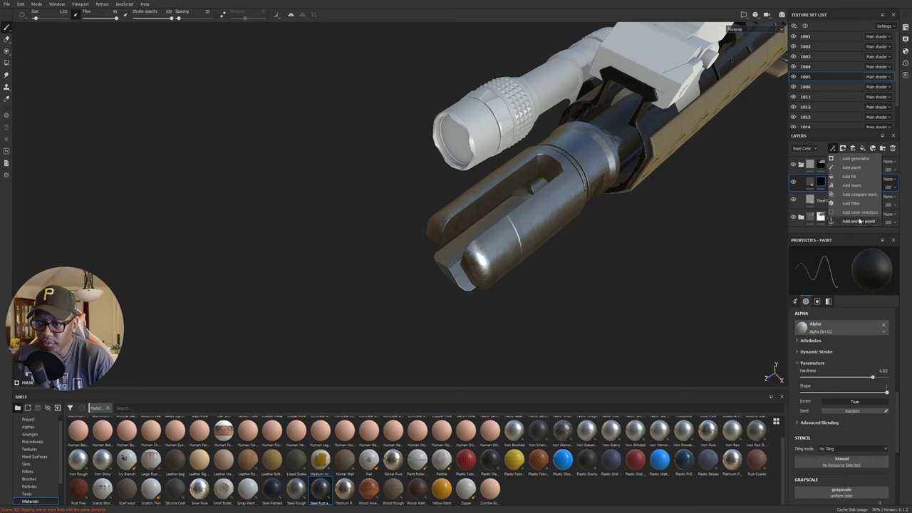
{"action": "left_click", "coordinate": [855, 158]}
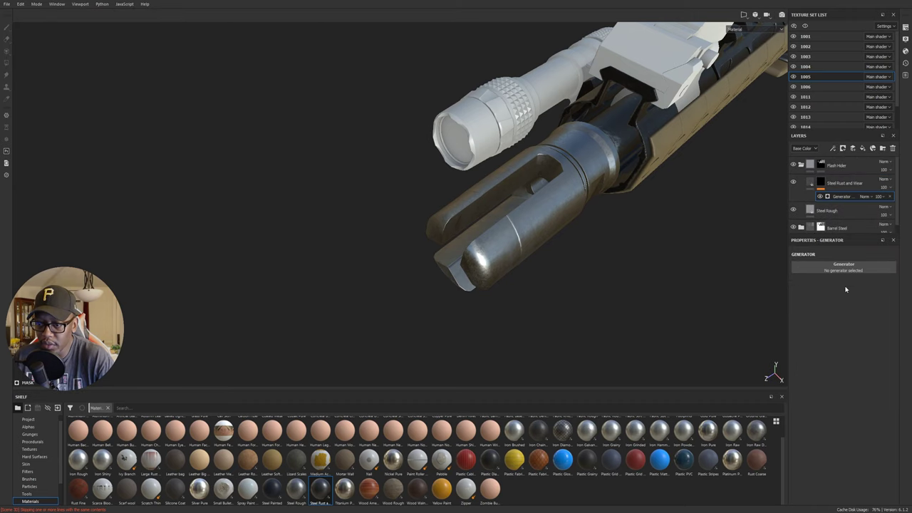
{"action": "left_click", "coordinate": [845, 267]}
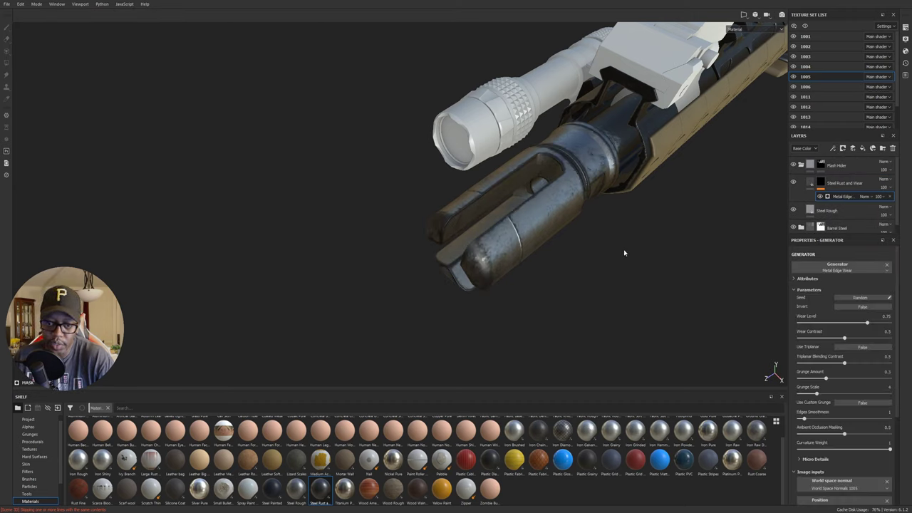
{"action": "left_click", "coordinate": [852, 311]}
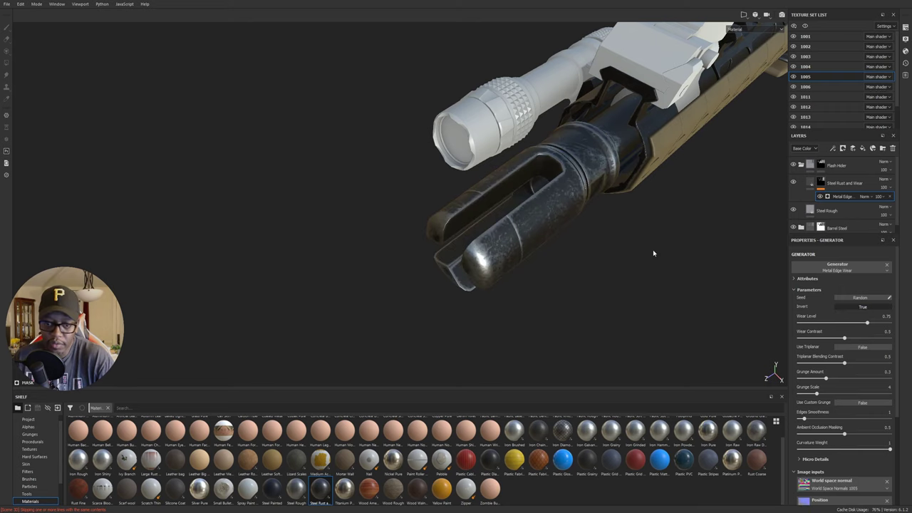
- Lower the Metal Edge Wear generator's Wear Level to about 0.48 and set Grunge Amount to 0.37
{"action": "left_click_drag", "start_coordinate": [653, 249], "coordinate": [537, 241], "text": "alt"}
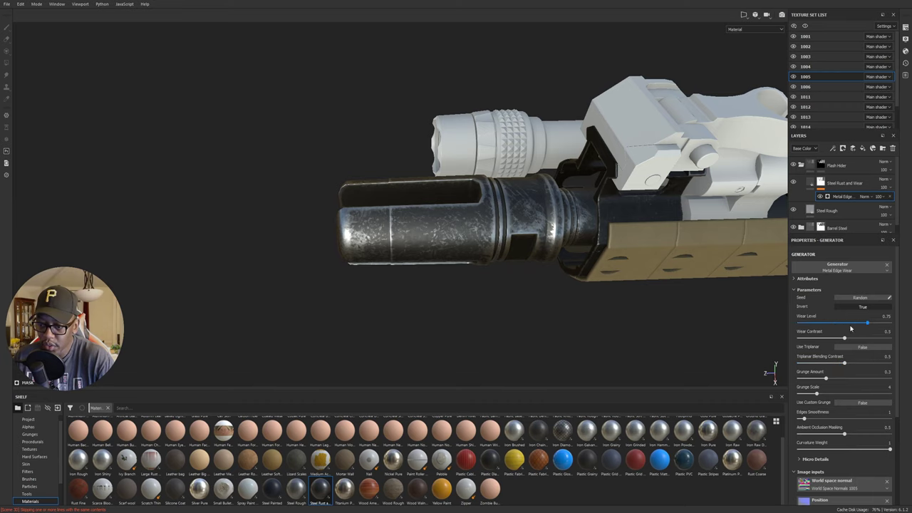
{"action": "mouse_move", "coordinate": [861, 325]}
{"action": "left_mouse_down"}
{"action": "mouse_move", "coordinate": [836, 329]}
{"action": "mouse_move", "coordinate": [847, 327]}
{"action": "left_mouse_up"}
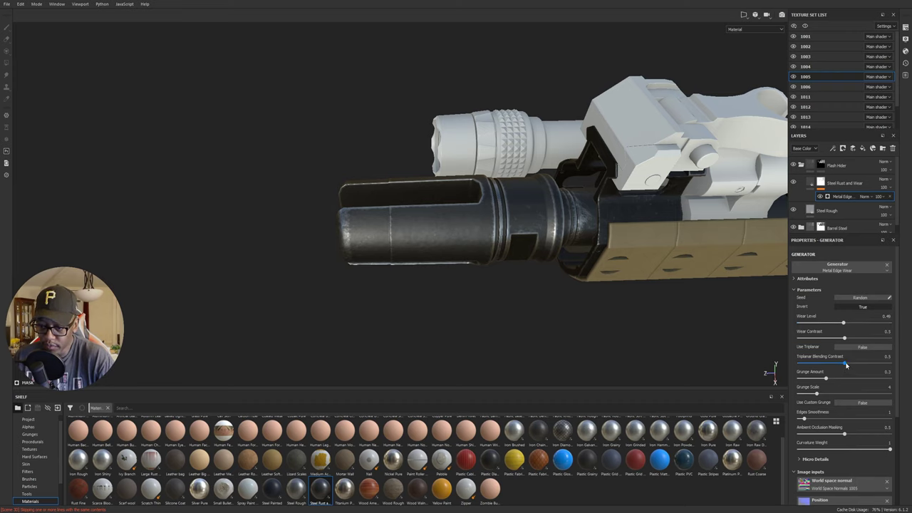
{"action": "left_click_drag", "start_coordinate": [825, 380], "coordinate": [832, 380]}
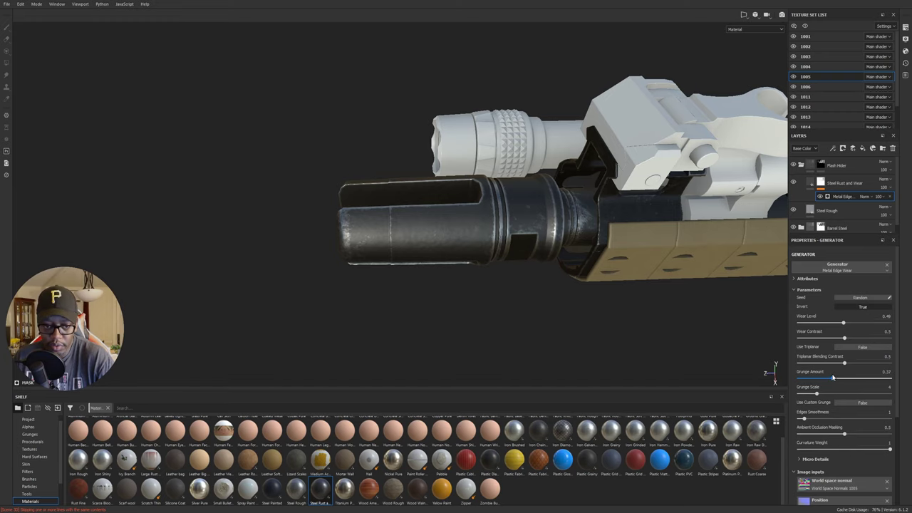
{"action": "left_click_drag", "start_coordinate": [489, 295], "coordinate": [845, 183], "text": "alt"}
{"action": "left_click_drag", "start_coordinate": [627, 221], "coordinate": [613, 92], "text": "alt"}
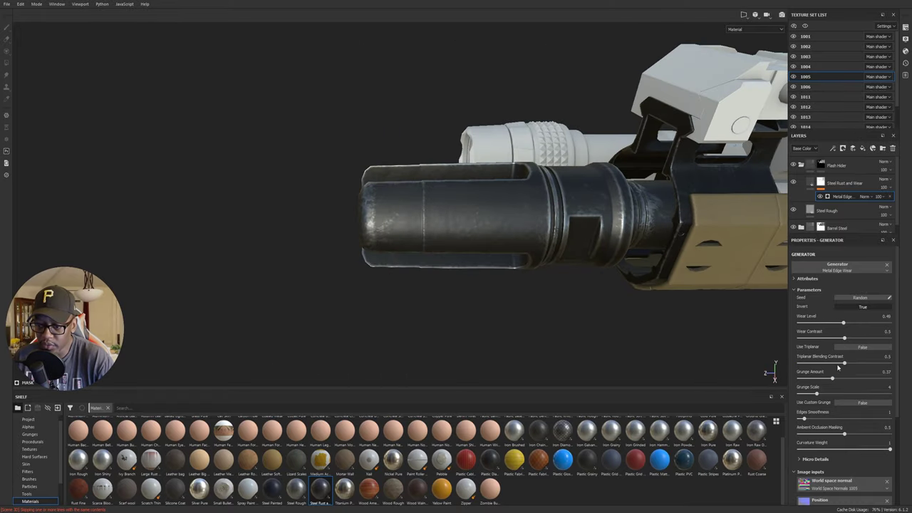
{"action": "left_click_drag", "start_coordinate": [571, 299], "coordinate": [719, 307], "text": "alt"}
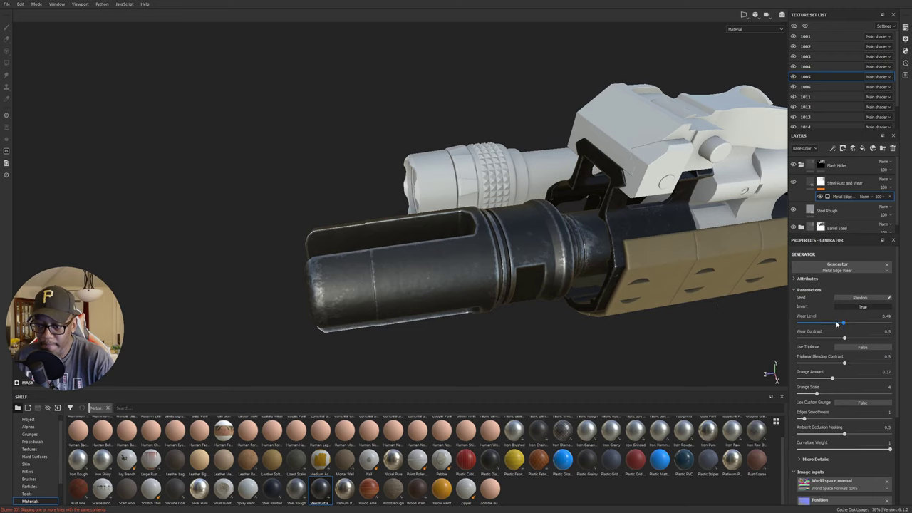
- Set the Metal Edge Wear generator's Wear Contrast to 0.42 and Wear Level to 0.5
{"action": "left_click_drag", "start_coordinate": [845, 339], "coordinate": [827, 341]}
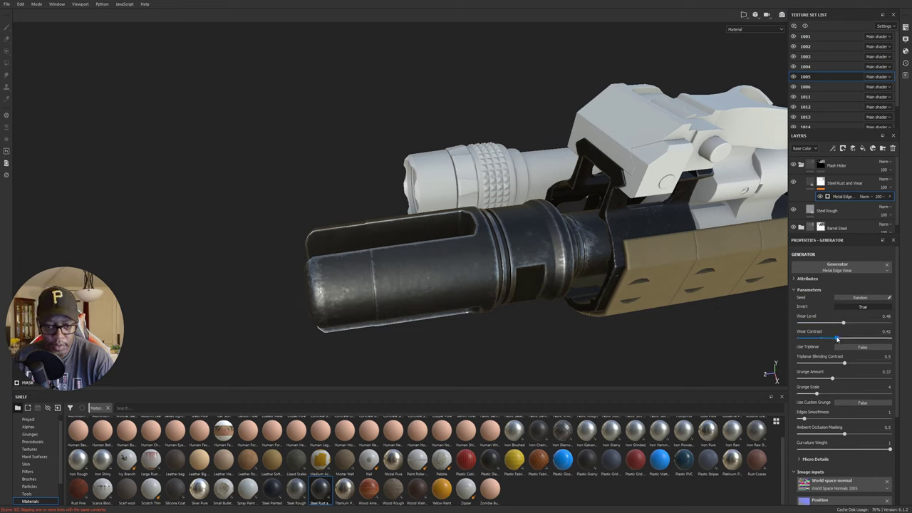
{"action": "left_click", "coordinate": [845, 323]}
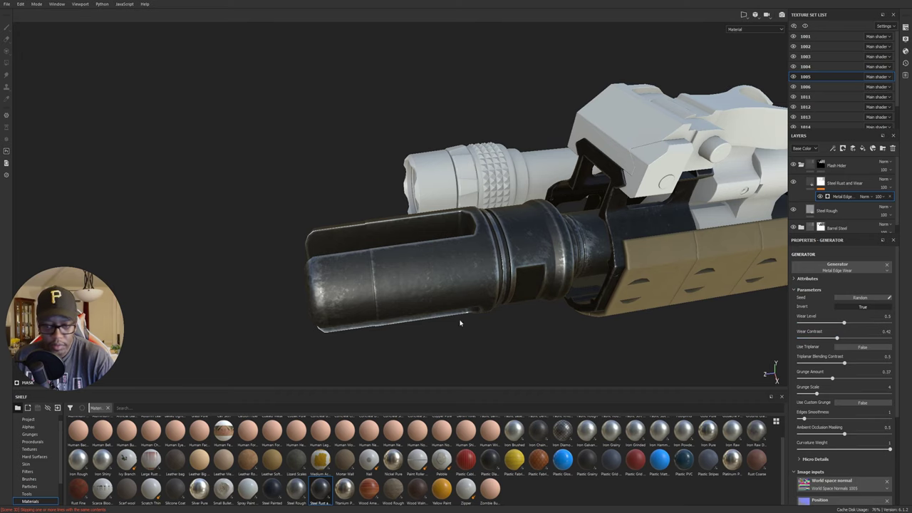
{"action": "left_click_drag", "start_coordinate": [460, 323], "coordinate": [552, 288], "text": "alt"}
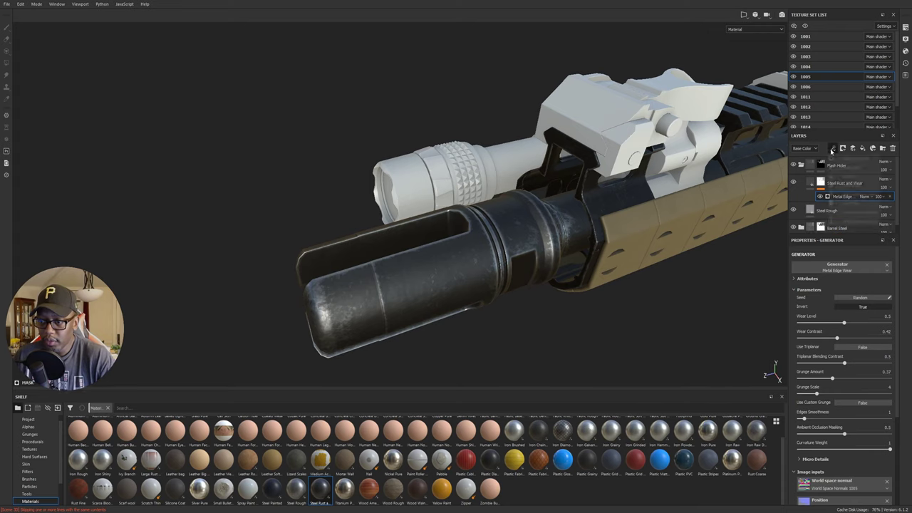
- Add a paint effect to the Steel Rust and Wear mask and touch up the flash hider's slot edge with white using the Dirt 02 alpha
{"action": "left_click", "coordinate": [849, 161]}
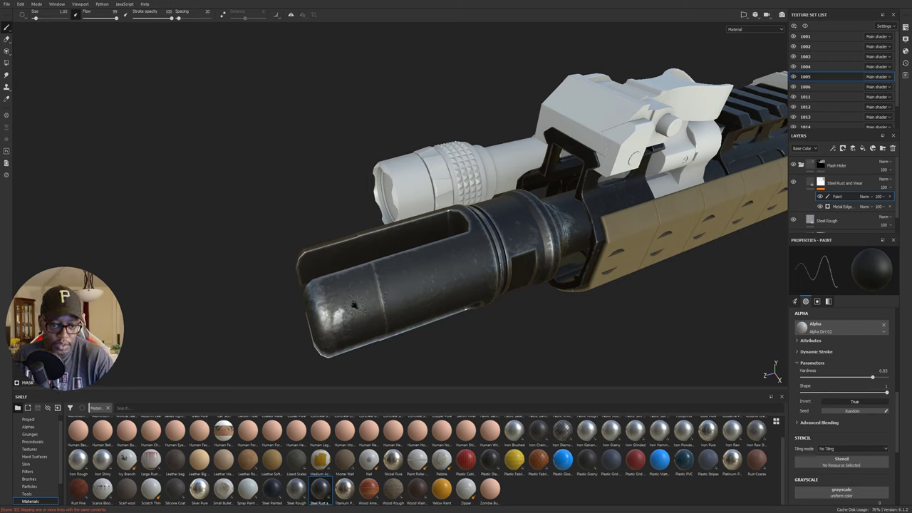
{"action": "key", "text": "x"}
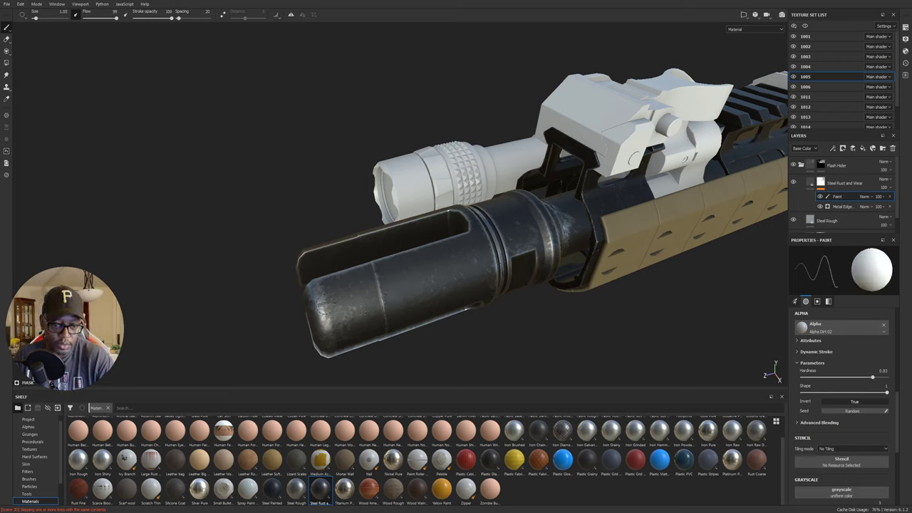
{"action": "left_click_drag", "start_coordinate": [333, 296], "coordinate": [366, 306], "text": "alt"}
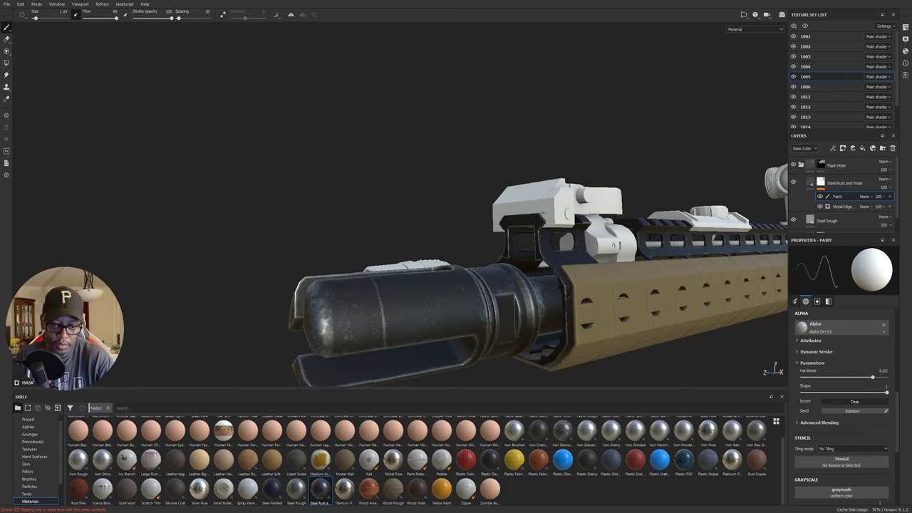
{"action": "mouse_move", "coordinate": [385, 335]}
{"action": "left_mouse_down", "text": "alt"}
{"action": "mouse_move", "coordinate": [383, 266]}
{"action": "mouse_move", "coordinate": [471, 163]}
{"action": "left_mouse_up", "text": "alt"}
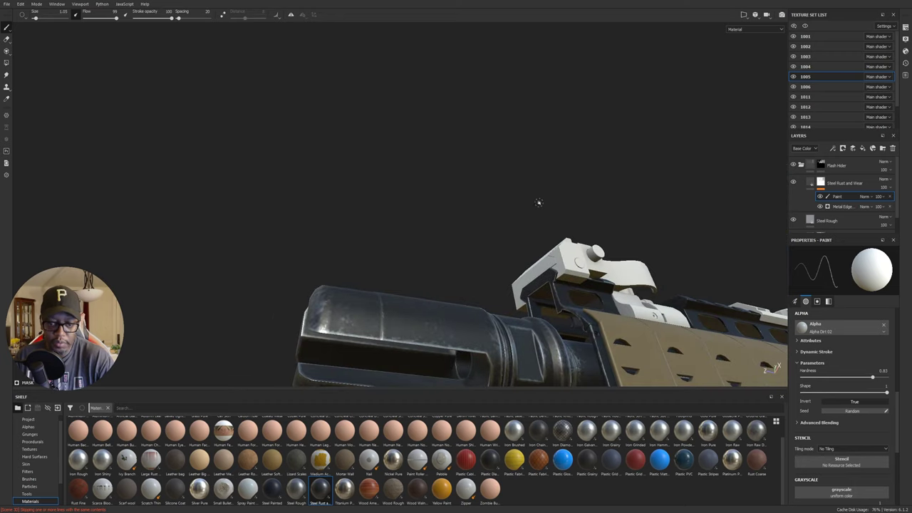
{"action": "left_click_drag", "start_coordinate": [539, 203], "coordinate": [507, 54], "text": "alt"}
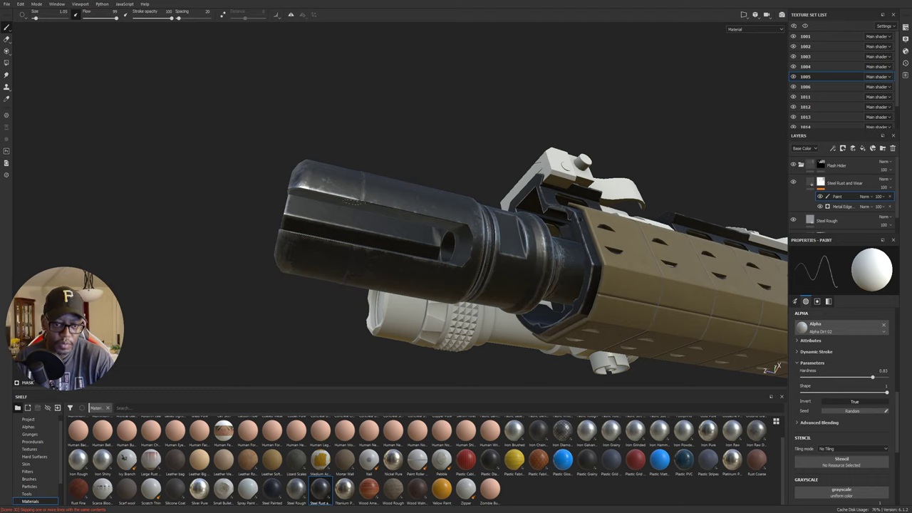
{"action": "left_click_drag", "start_coordinate": [321, 191], "coordinate": [300, 187]}
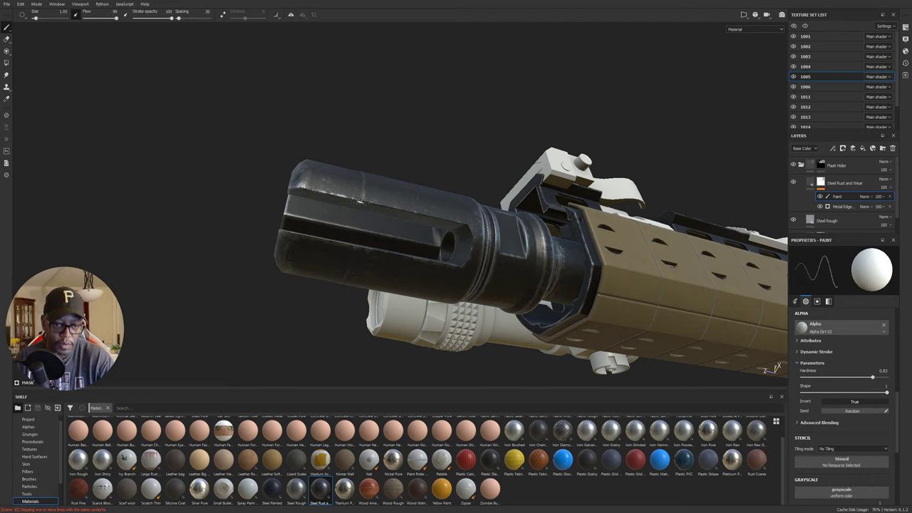
- Paint white dirt-brush touch-ups on the mask over the flash hider's front prong tips to soften the edge wear
{"action": "left_click_drag", "start_coordinate": [359, 201], "coordinate": [681, 257], "text": "alt"}
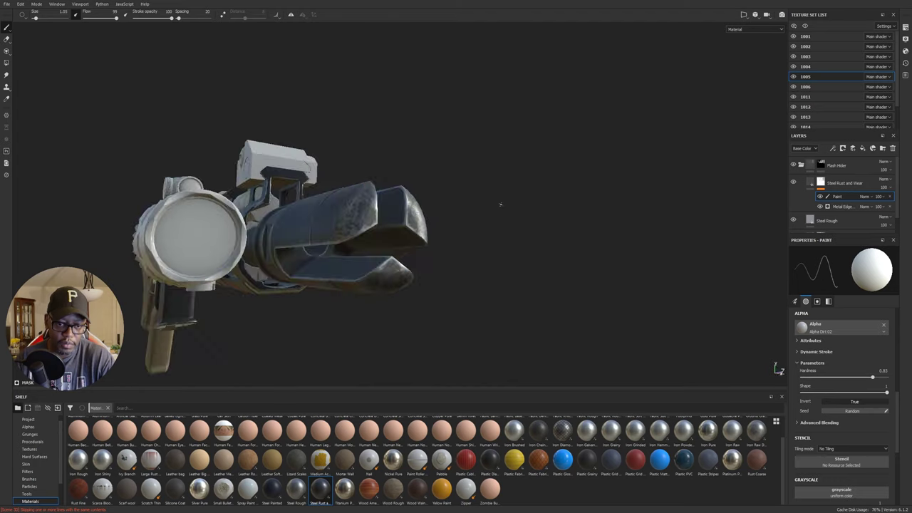
{"action": "left_click_drag", "start_coordinate": [500, 205], "coordinate": [536, 202], "text": "alt"}
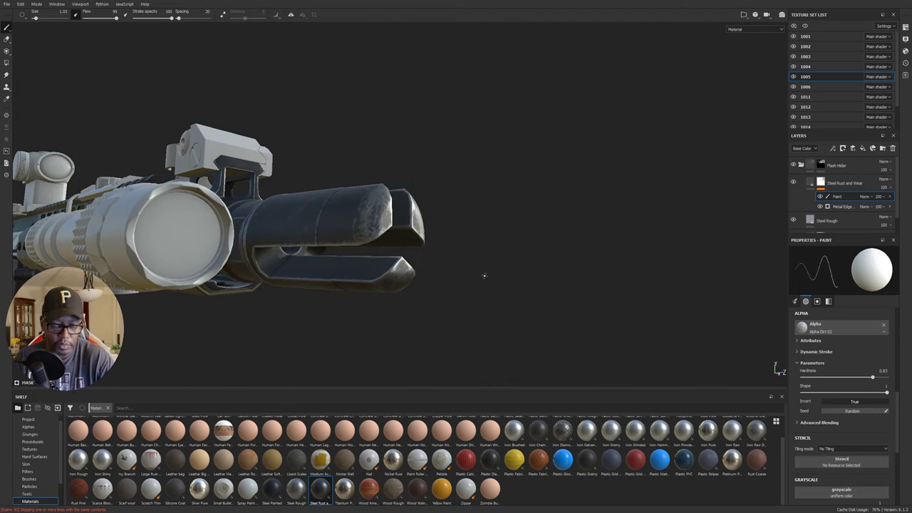
{"action": "left_click_drag", "start_coordinate": [484, 276], "coordinate": [418, 287], "text": "alt"}
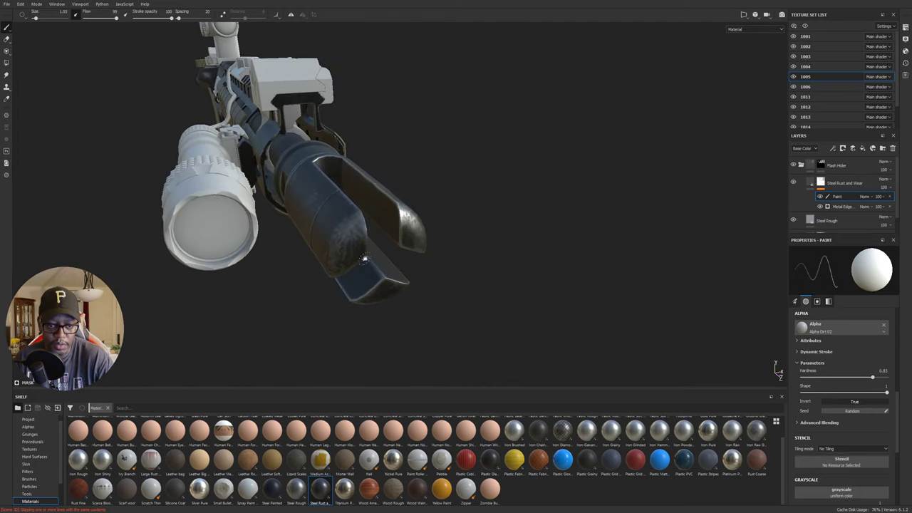
{"action": "left_click_drag", "start_coordinate": [393, 229], "coordinate": [477, 257], "text": "alt"}
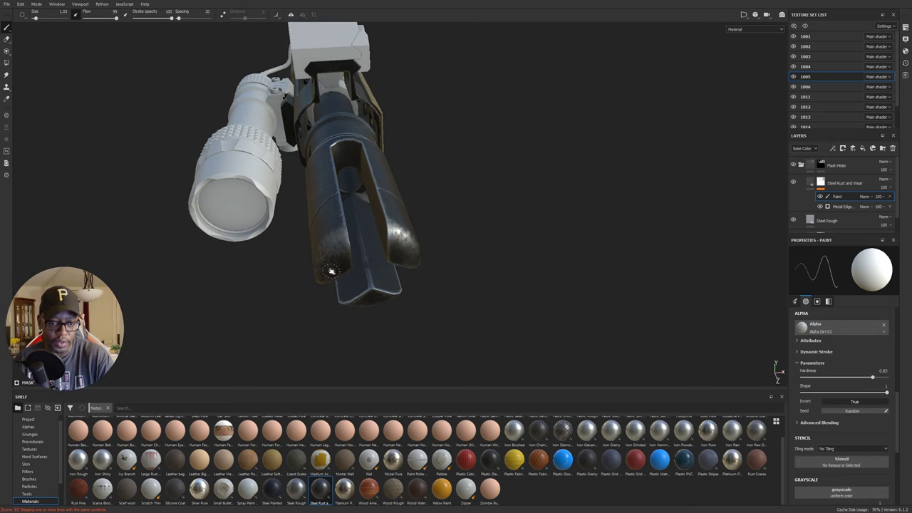
{"action": "left_click_drag", "start_coordinate": [415, 236], "coordinate": [411, 186], "text": "alt"}
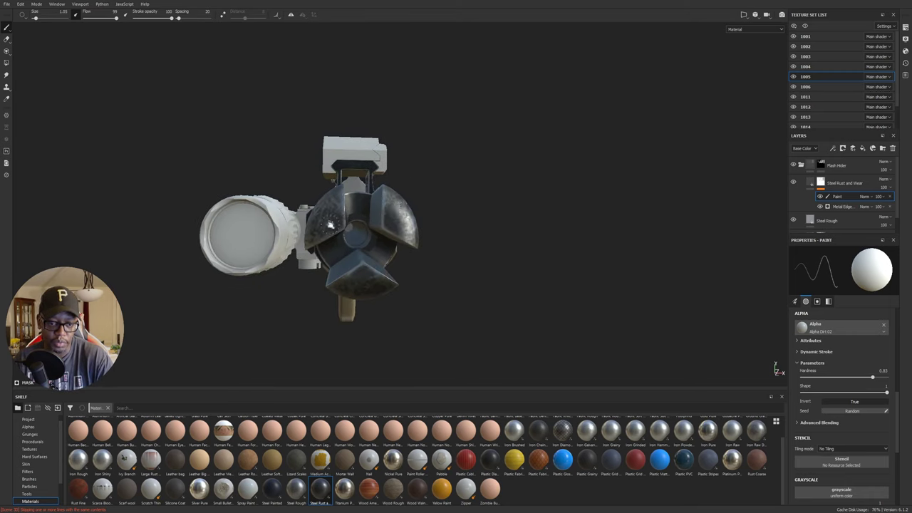
{"action": "left_click_drag", "start_coordinate": [332, 225], "coordinate": [397, 348], "text": "alt"}
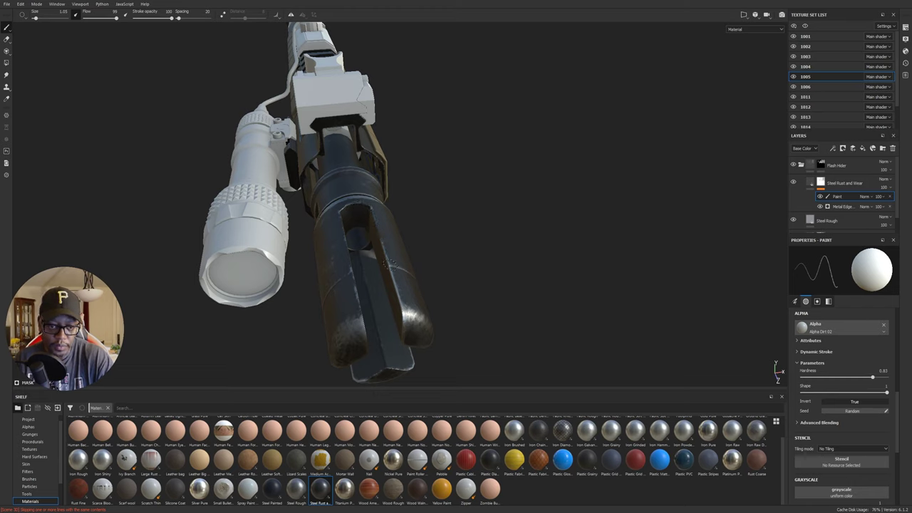
{"action": "mouse_move", "coordinate": [401, 278]}
{"action": "left_mouse_down", "text": "alt"}
{"action": "mouse_move", "coordinate": [473, 275]}
{"action": "mouse_move", "coordinate": [383, 263]}
{"action": "left_mouse_up", "text": "alt"}
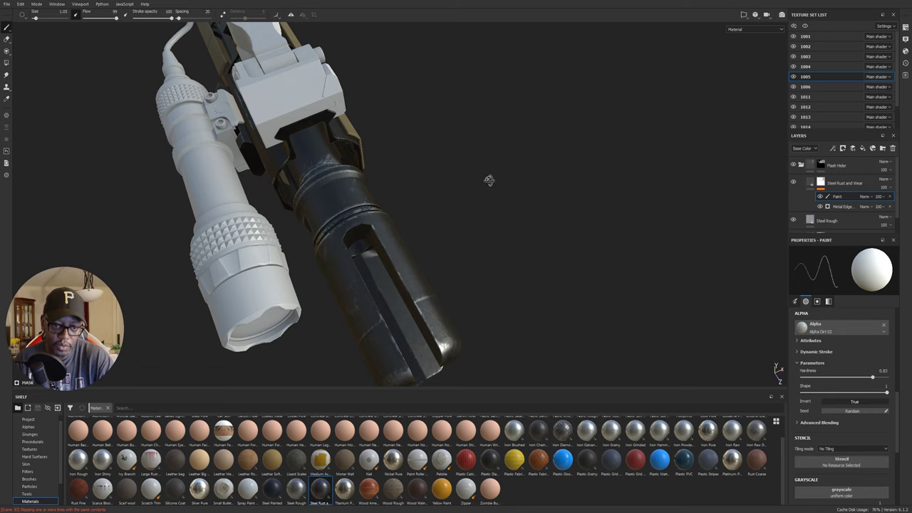
- Touch up the wear along the flash hider's side, slots and rear collar with white on the mask
{"action": "left_click_drag", "start_coordinate": [489, 179], "coordinate": [399, 223], "text": "alt"}
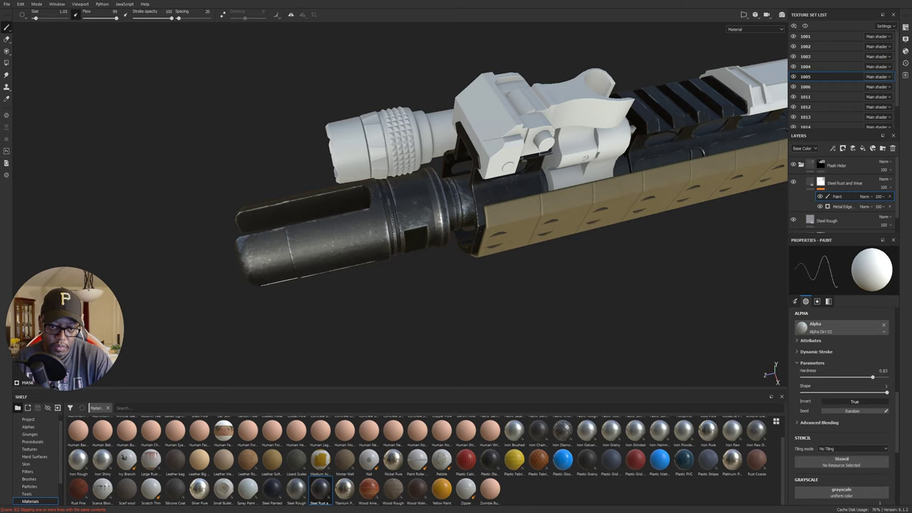
{"action": "left_click_drag", "start_coordinate": [387, 233], "coordinate": [382, 228], "text": "alt"}
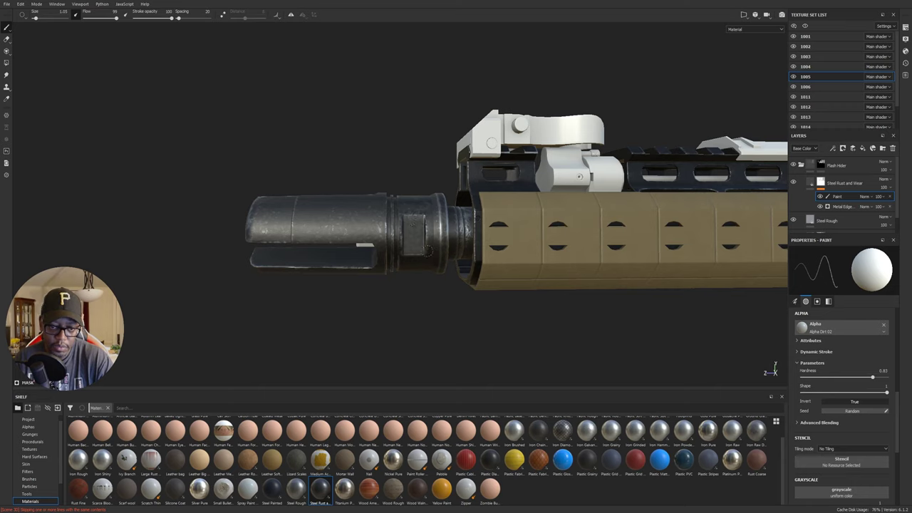
{"action": "left_click_drag", "start_coordinate": [426, 236], "coordinate": [413, 262], "text": "alt"}
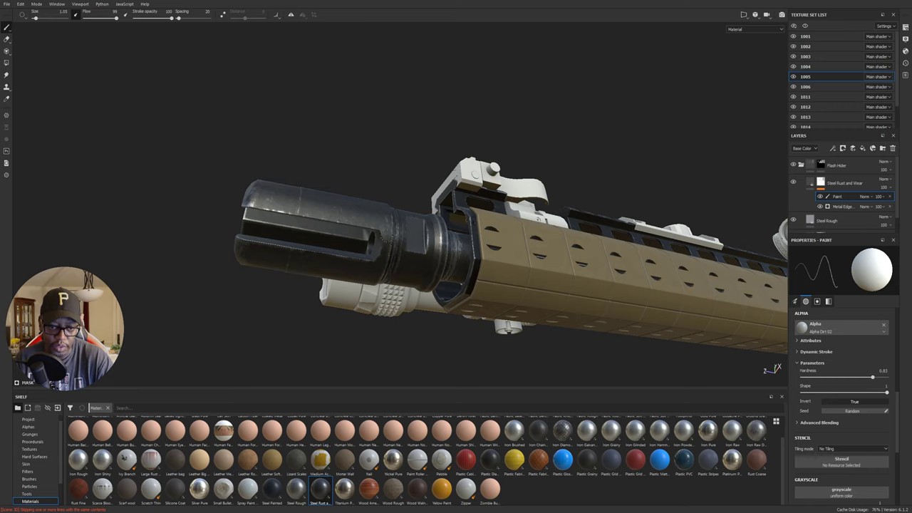
{"action": "left_click_drag", "start_coordinate": [392, 235], "coordinate": [393, 289], "text": "alt"}
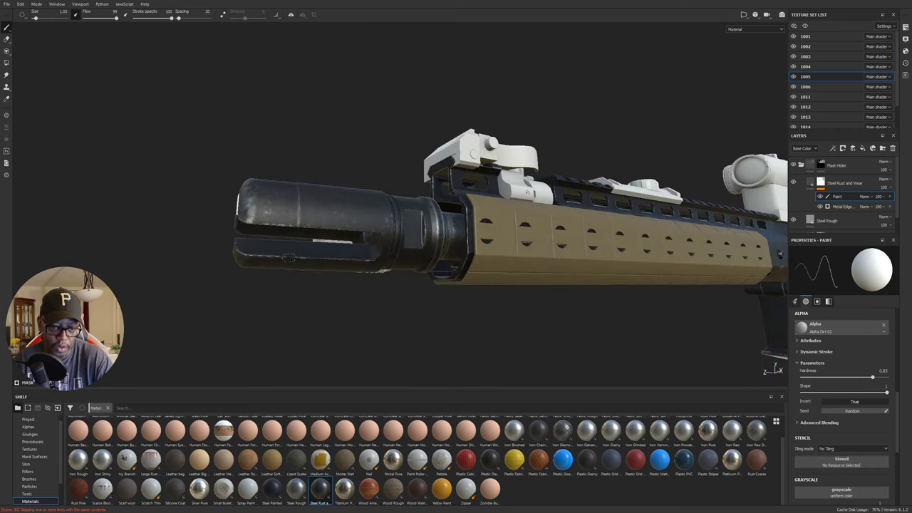
{"action": "left_click_drag", "start_coordinate": [379, 232], "coordinate": [382, 275], "text": "alt"}
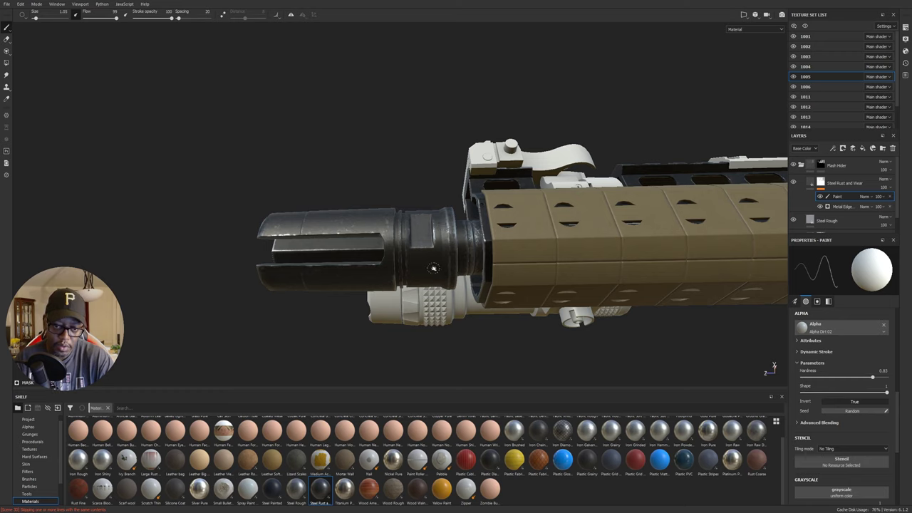
{"action": "left_click_drag", "start_coordinate": [443, 223], "coordinate": [572, 122], "text": "alt"}
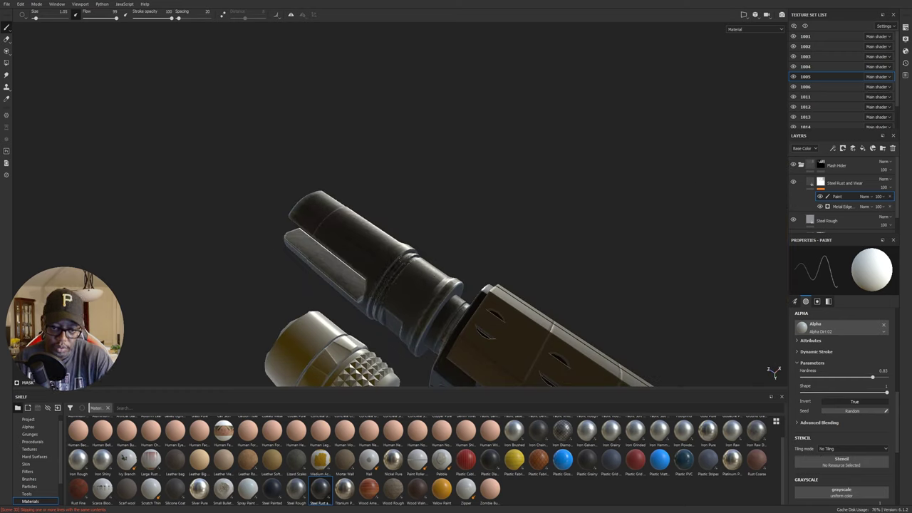
- Continue the white mask touch-ups around the flash hider's underside, flashlight-facing side and remaining prong ends
{"action": "left_click_drag", "start_coordinate": [490, 335], "coordinate": [591, 207], "text": "alt"}
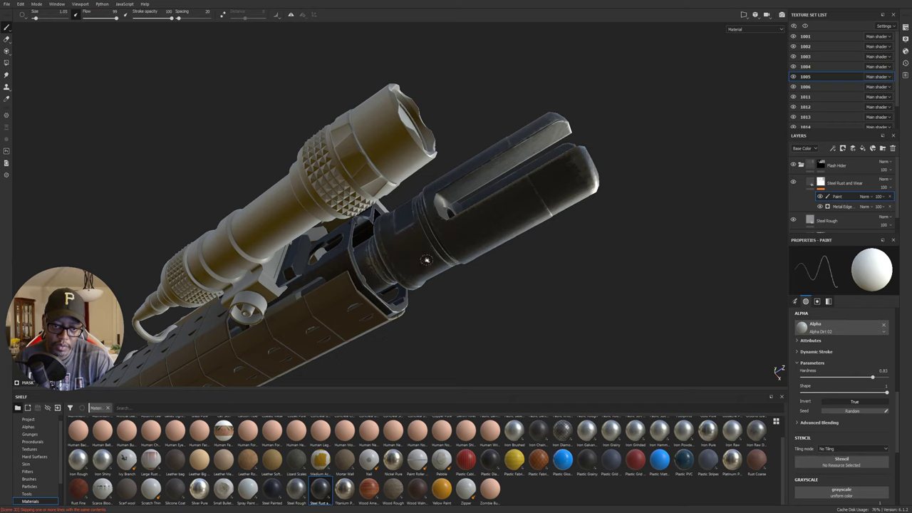
{"action": "left_click_drag", "start_coordinate": [426, 260], "coordinate": [473, 225], "text": "alt"}
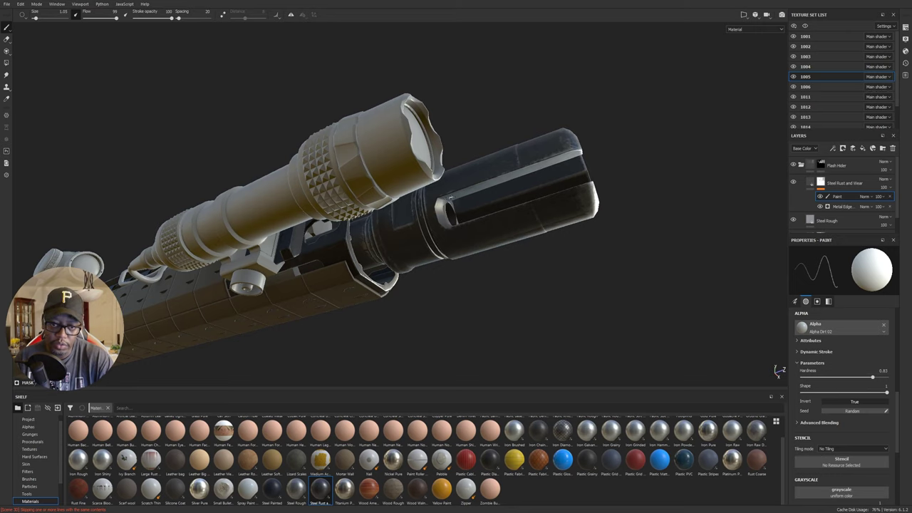
{"action": "left_click_drag", "start_coordinate": [451, 196], "coordinate": [448, 120], "text": "alt"}
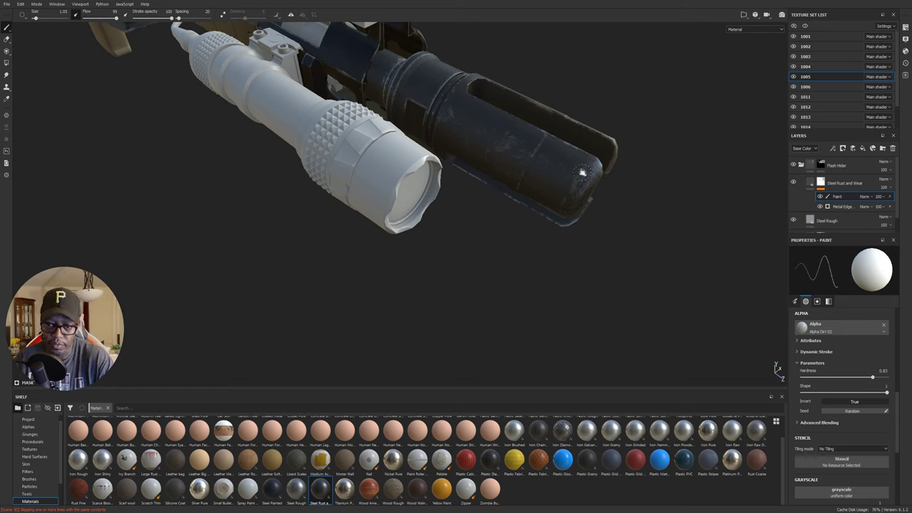
{"action": "mouse_move", "coordinate": [609, 182]}
{"action": "left_mouse_down", "text": "alt"}
{"action": "mouse_move", "coordinate": [430, 116]}
{"action": "mouse_move", "coordinate": [515, 179]}
{"action": "mouse_move", "coordinate": [542, 169]}
{"action": "mouse_move", "coordinate": [485, 166]}
{"action": "mouse_move", "coordinate": [476, 150]}
{"action": "left_mouse_up", "text": "alt"}
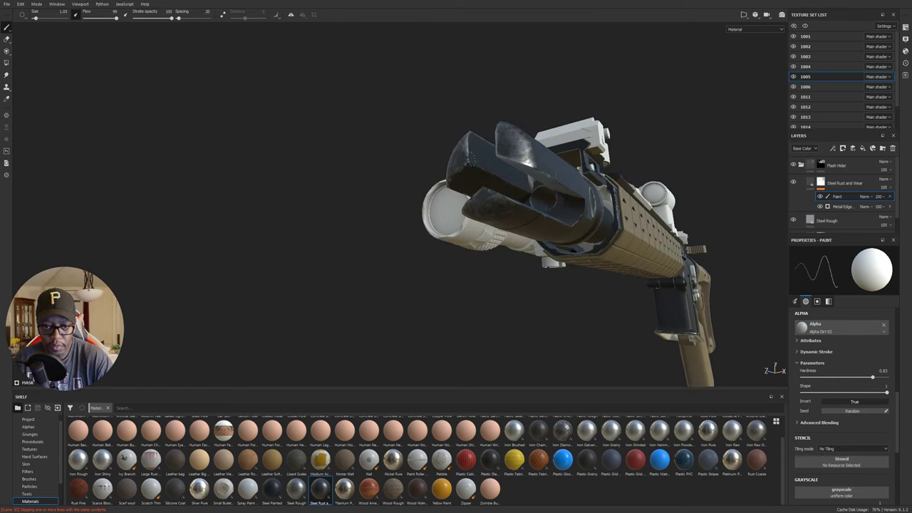
{"action": "mouse_move", "coordinate": [476, 186]}
{"action": "left_mouse_down", "text": "alt"}
{"action": "mouse_move", "coordinate": [492, 189]}
{"action": "mouse_move", "coordinate": [563, 158]}
{"action": "mouse_move", "coordinate": [507, 150]}
{"action": "mouse_move", "coordinate": [505, 128]}
{"action": "mouse_move", "coordinate": [515, 152]}
{"action": "mouse_move", "coordinate": [536, 159]}
{"action": "mouse_move", "coordinate": [522, 149]}
{"action": "left_mouse_up", "text": "alt"}
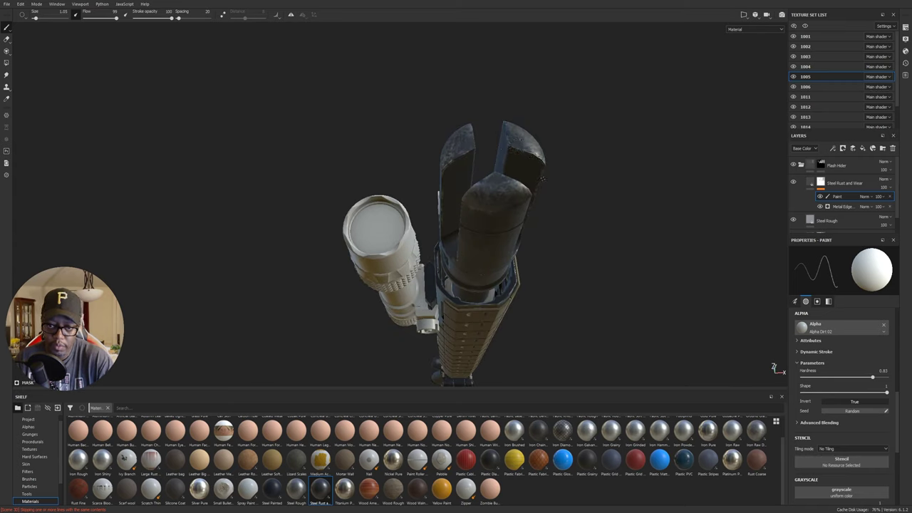
{"action": "left_click_drag", "start_coordinate": [527, 201], "coordinate": [532, 120], "text": "alt"}
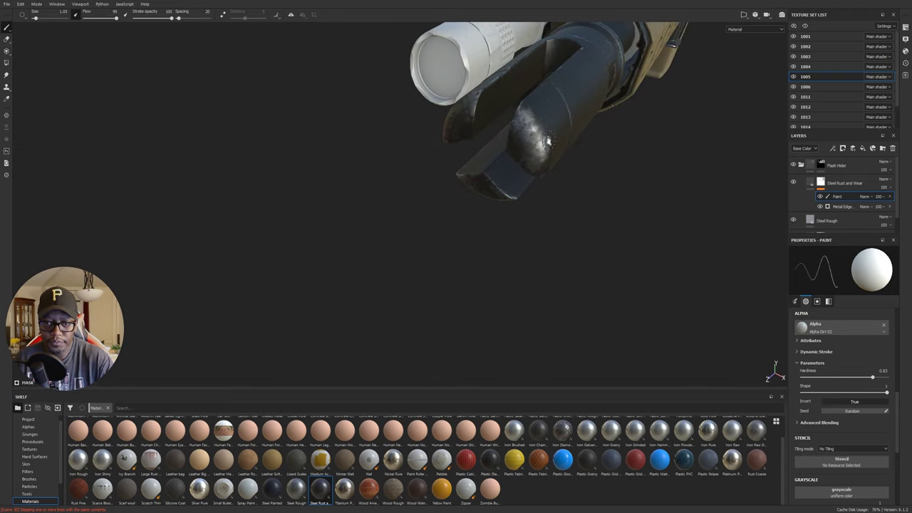
{"action": "left_click_drag", "start_coordinate": [598, 177], "coordinate": [522, 119], "text": "alt"}
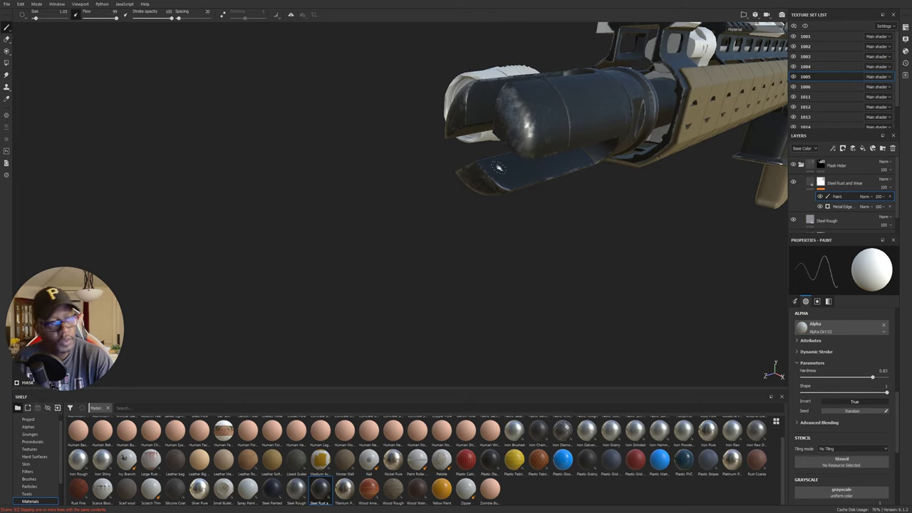
- Lower the brush flow to about 46 and blend the wear on the prong tips and collar with softer white strokes
{"action": "left_click_drag", "start_coordinate": [573, 195], "coordinate": [564, 195], "text": "ctrl"}
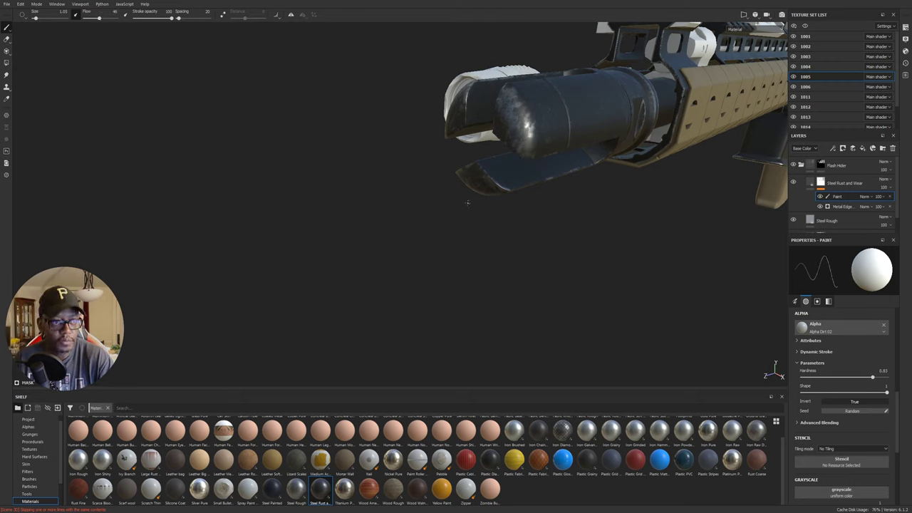
{"action": "mouse_move", "coordinate": [618, 230]}
{"action": "left_mouse_down", "text": "alt"}
{"action": "mouse_move", "coordinate": [529, 112]}
{"action": "mouse_move", "coordinate": [489, 107]}
{"action": "left_mouse_up", "text": "alt"}
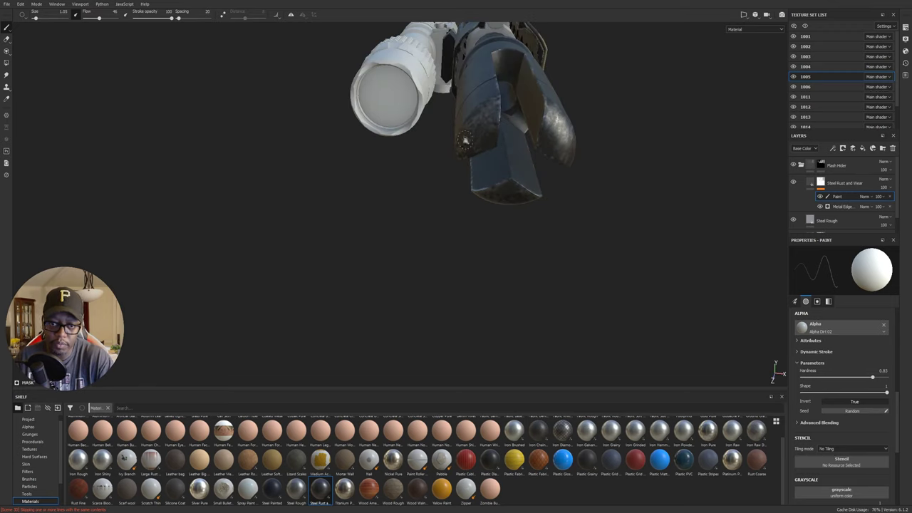
{"action": "mouse_move", "coordinate": [476, 123]}
{"action": "left_mouse_down", "text": "alt"}
{"action": "mouse_move", "coordinate": [503, 146]}
{"action": "mouse_move", "coordinate": [496, 171]}
{"action": "left_mouse_up", "text": "alt"}
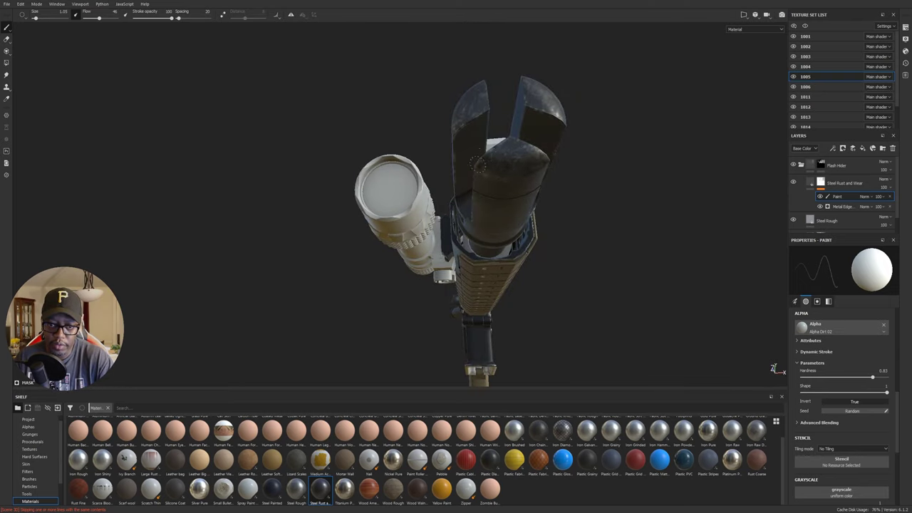
{"action": "left_click_drag", "start_coordinate": [538, 181], "coordinate": [368, 259], "text": "alt"}
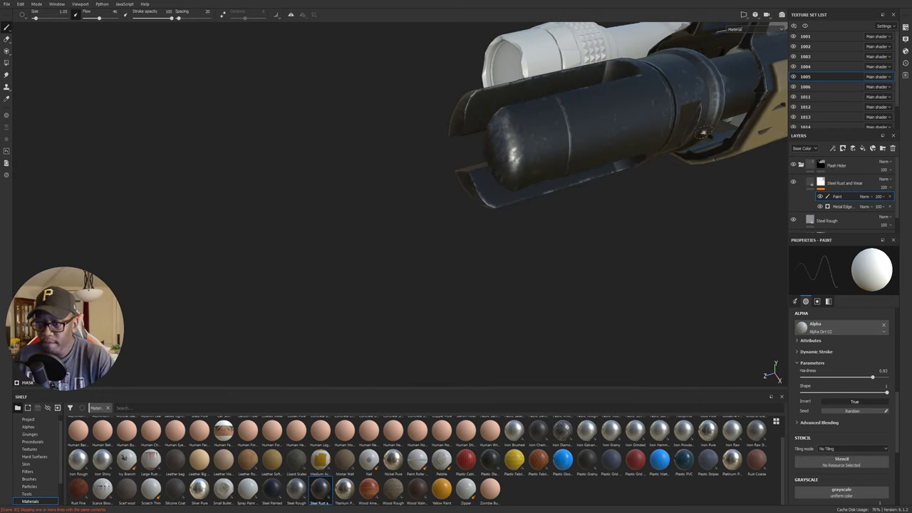
{"action": "left_click_drag", "start_coordinate": [713, 230], "coordinate": [609, 224], "text": "alt"}
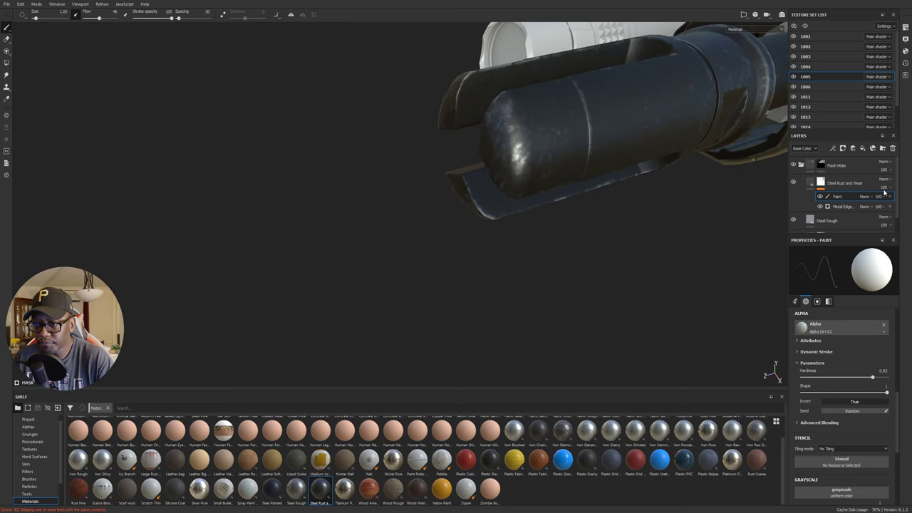
- Set the Steel Rust and Wear material's Normal Intensity to 1.26
{"action": "left_click", "coordinate": [810, 183]}
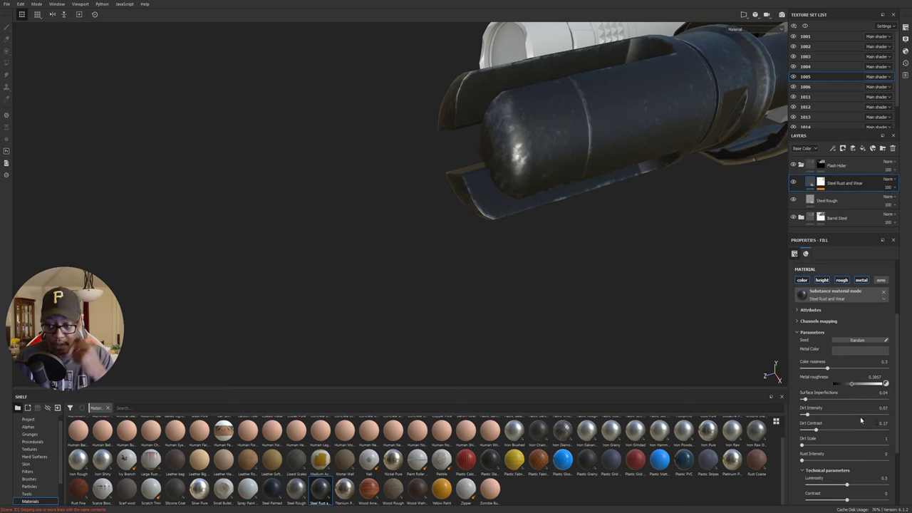
{"action": "scroll", "coordinate": [861, 420], "scroll_direction": "down", "scroll_amount": 4}
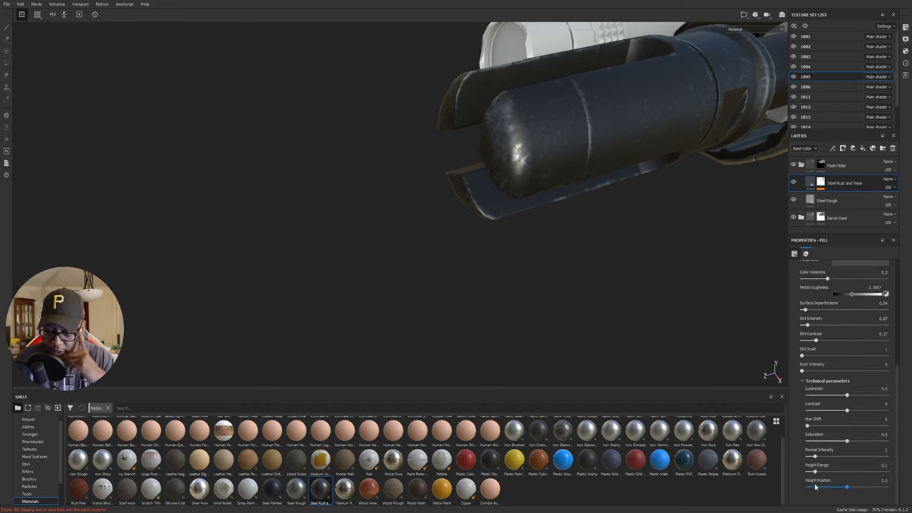
{"action": "mouse_move", "coordinate": [815, 457]}
{"action": "left_mouse_down"}
{"action": "mouse_move", "coordinate": [831, 457]}
{"action": "mouse_move", "coordinate": [816, 457]}
{"action": "left_mouse_up"}
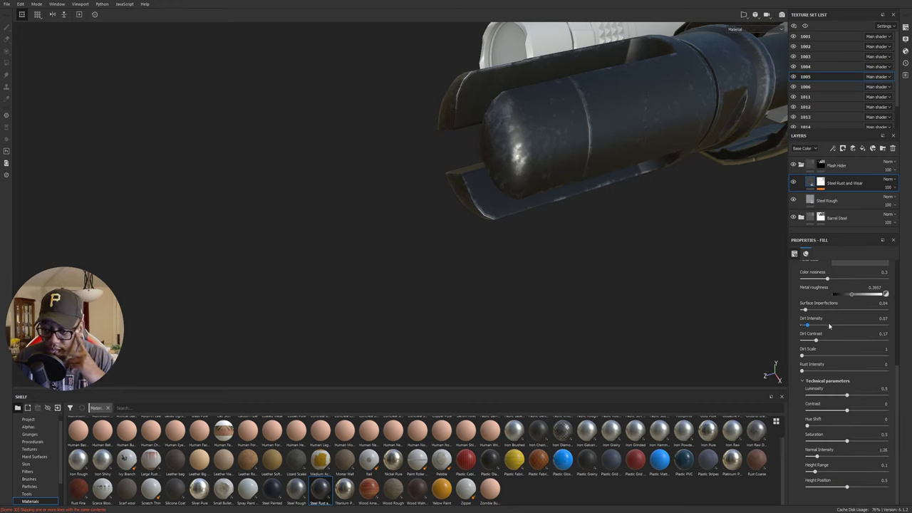
{"action": "scroll", "coordinate": [847, 374], "scroll_direction": "up", "scroll_amount": 1}
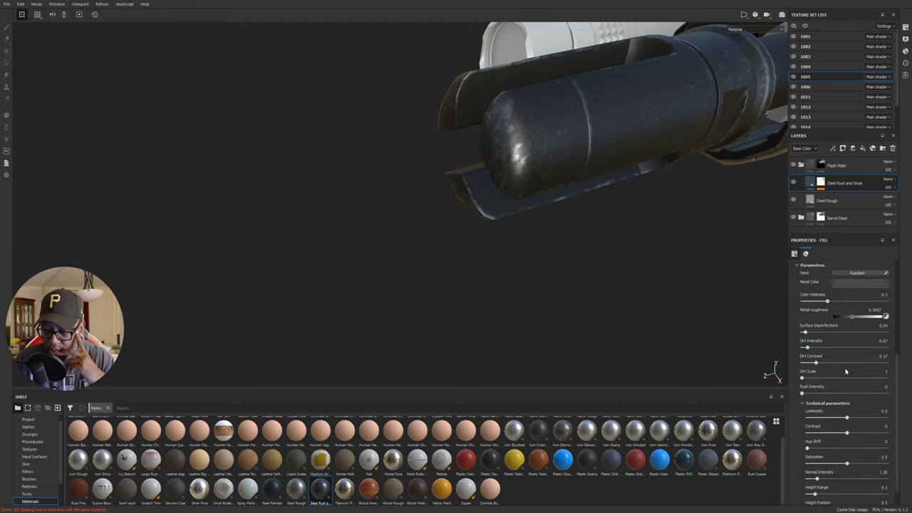
- Review the Steel Rust and Wear material's parameters and examine the flash hider's wear from the side
{"action": "scroll", "coordinate": [845, 367], "scroll_direction": "up", "scroll_amount": 4}
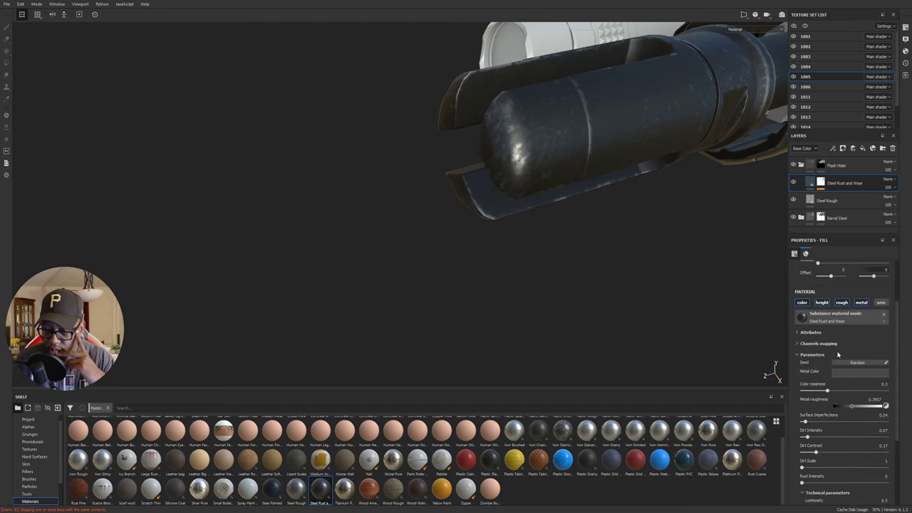
{"action": "scroll", "coordinate": [839, 354], "scroll_direction": "up", "scroll_amount": 3}
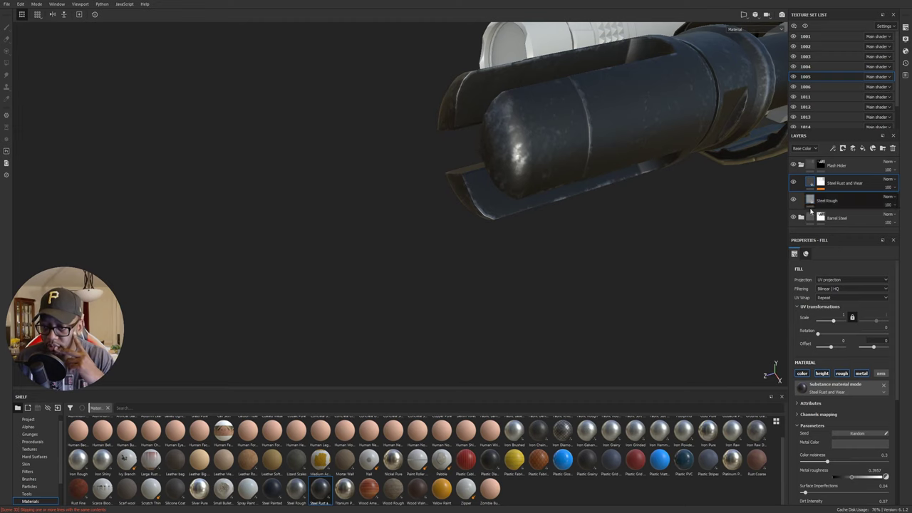
{"action": "scroll", "coordinate": [845, 381], "scroll_direction": "down", "scroll_amount": 3}
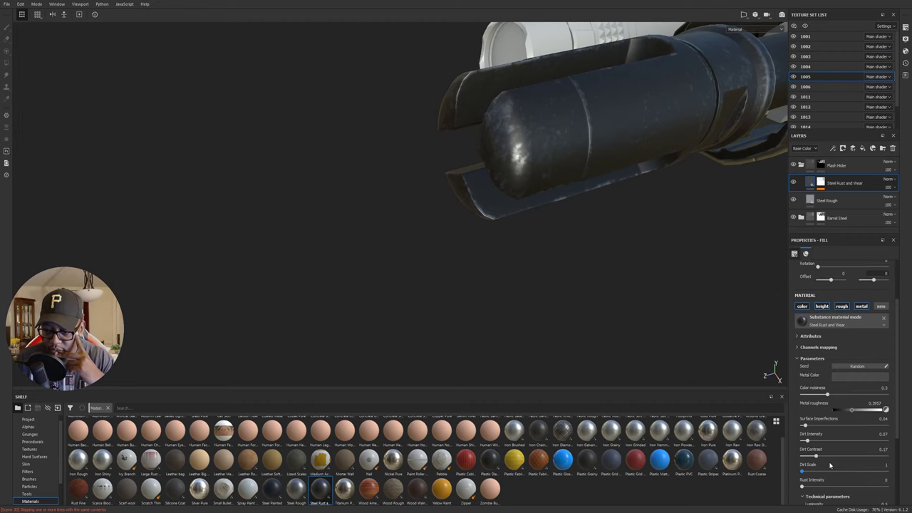
{"action": "scroll", "coordinate": [830, 465], "scroll_direction": "down", "scroll_amount": 3}
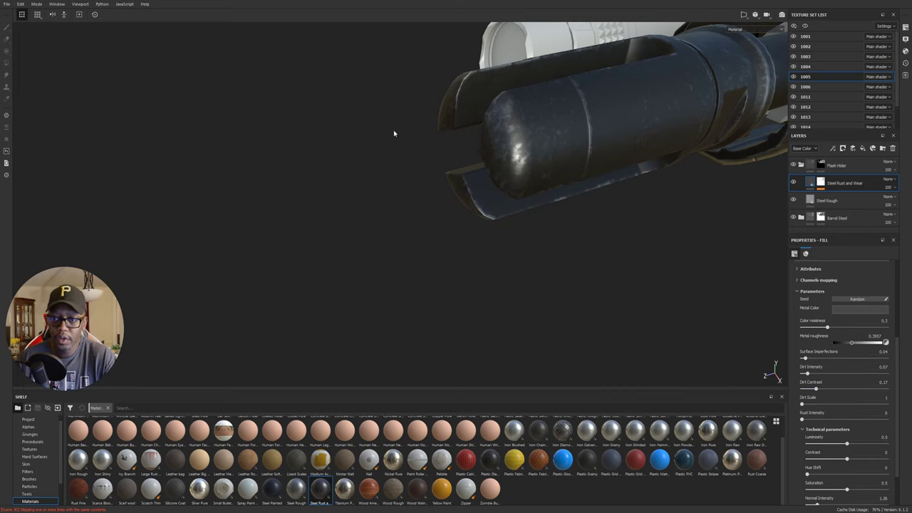
{"action": "middle_click_drag", "start_coordinate": [560, 123], "coordinate": [334, 220], "text": "alt"}
{"action": "left_click_drag", "start_coordinate": [547, 197], "coordinate": [372, 126], "text": "alt"}
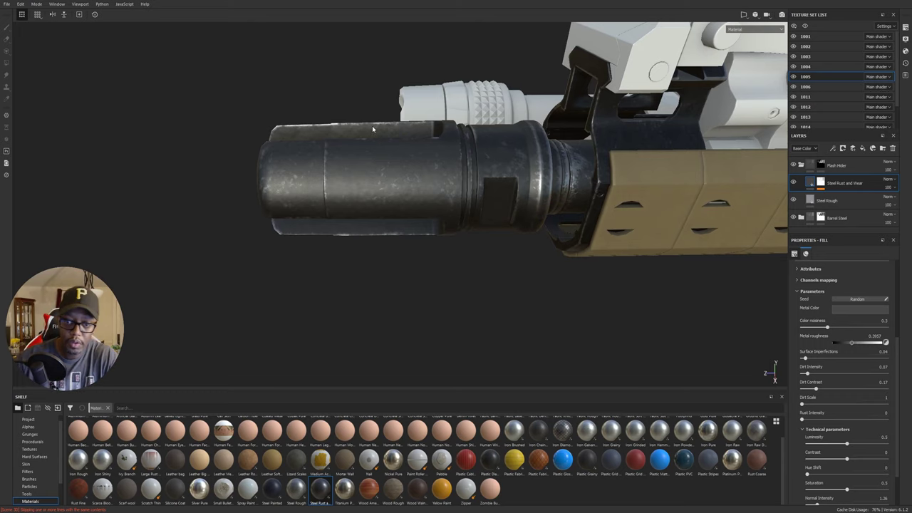
{"action": "left_click", "coordinate": [542, 174]}
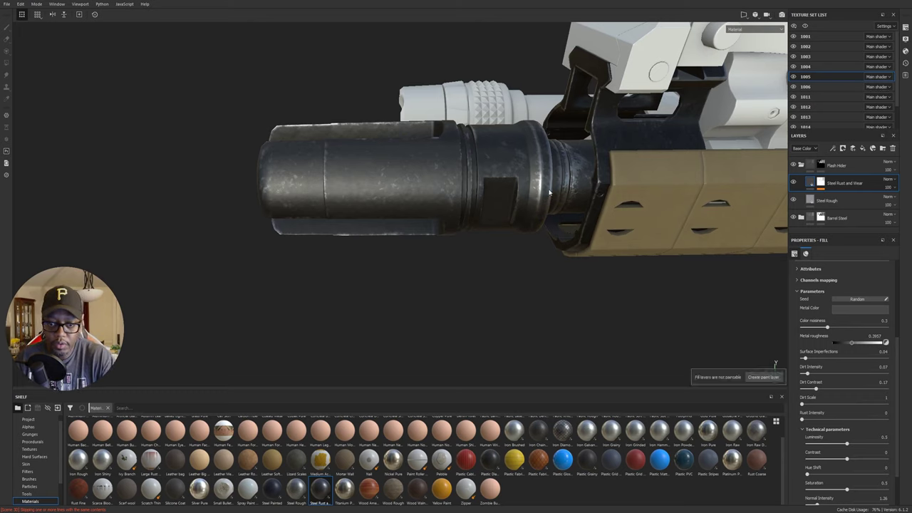
- Select the Paint effect in the Steel Rust and Wear mask, check the collar area, and save the project
{"action": "left_click", "coordinate": [812, 188]}
{"action": "left_click", "coordinate": [839, 196]}
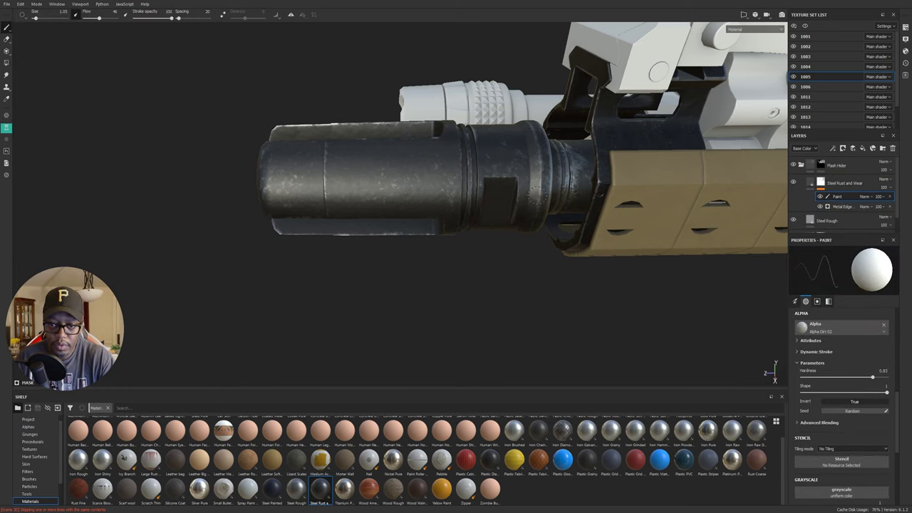
{"action": "left_click_drag", "start_coordinate": [533, 239], "coordinate": [548, 185], "text": "alt"}
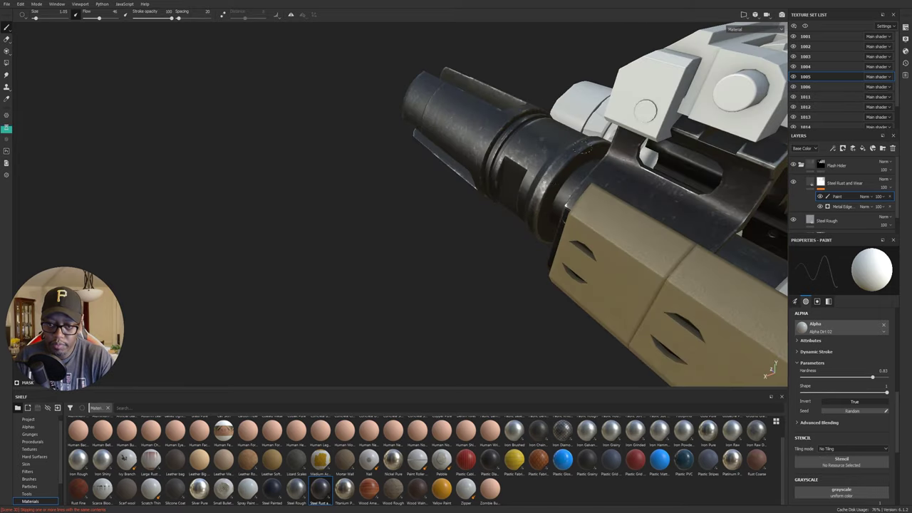
{"action": "left_click_drag", "start_coordinate": [537, 230], "coordinate": [586, 204], "text": "alt"}
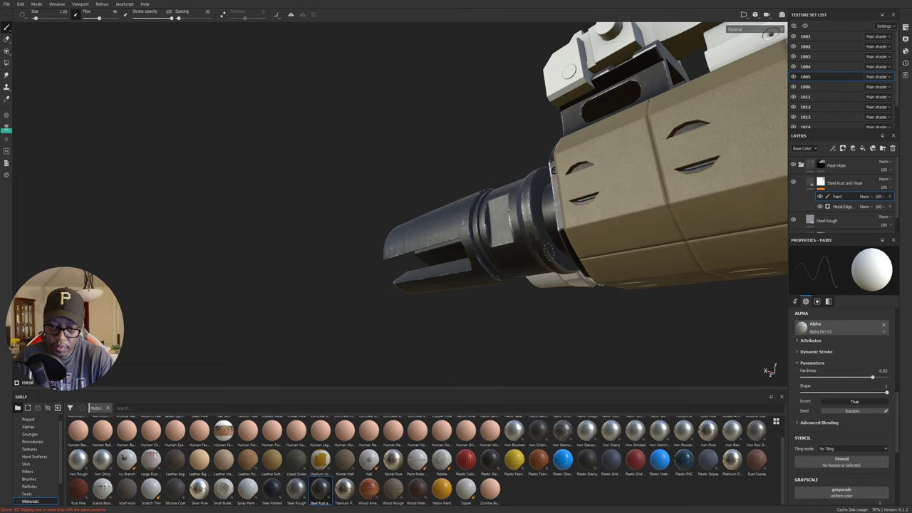
{"action": "left_click_drag", "start_coordinate": [568, 256], "coordinate": [516, 307], "text": "alt"}
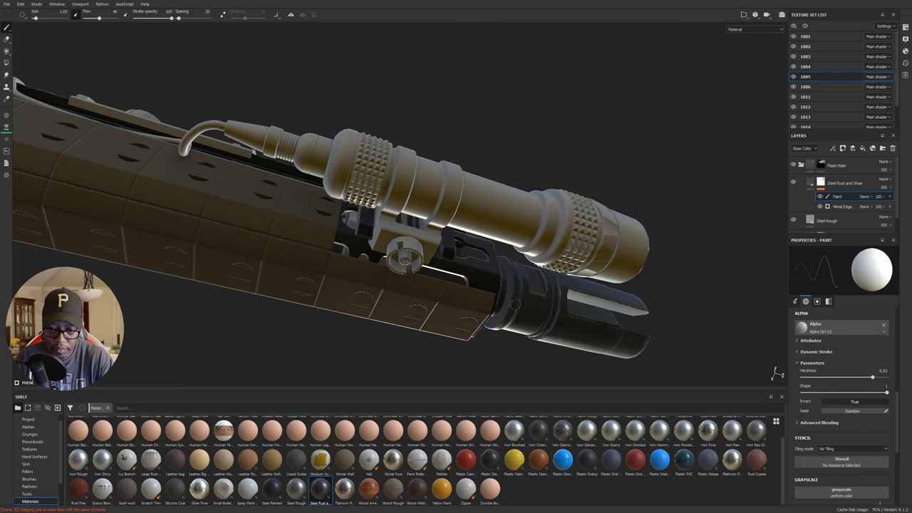
{"action": "left_click_drag", "start_coordinate": [521, 300], "coordinate": [503, 264], "text": "alt"}
{"action": "key", "text": "ctrl+s"}
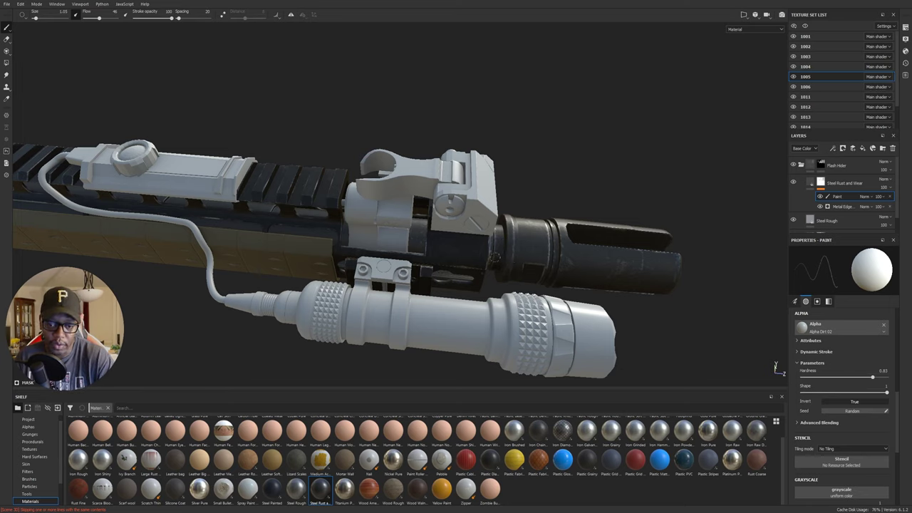
- Darken the Steel Rust and Wear material's Metal Color to a neutral grey of about 0.228
{"action": "left_click_drag", "start_coordinate": [513, 240], "coordinate": [519, 284], "text": "alt"}
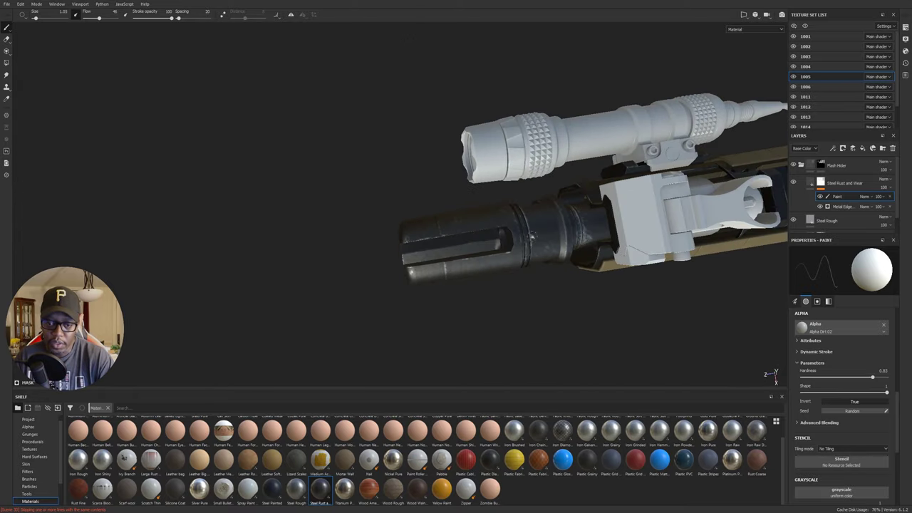
{"action": "left_click_drag", "start_coordinate": [559, 241], "coordinate": [527, 192], "text": "alt"}
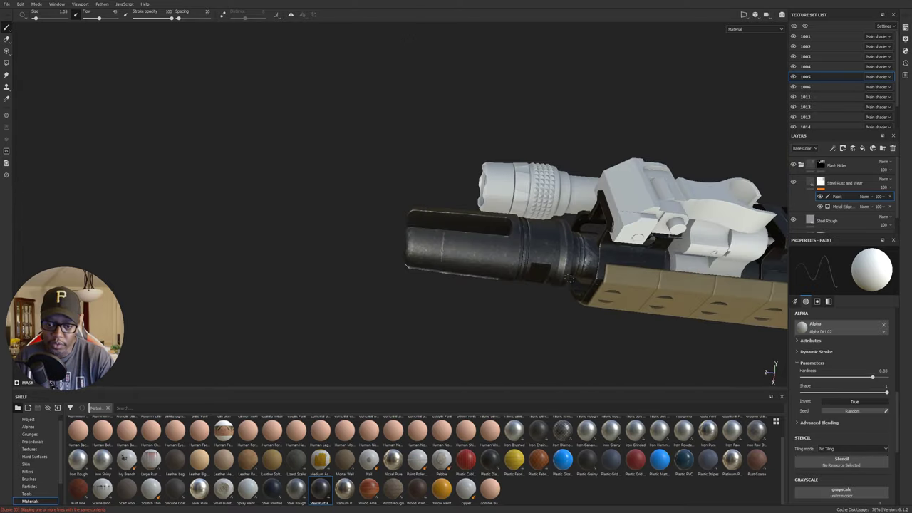
{"action": "left_click_drag", "start_coordinate": [563, 282], "coordinate": [544, 304], "text": "alt"}
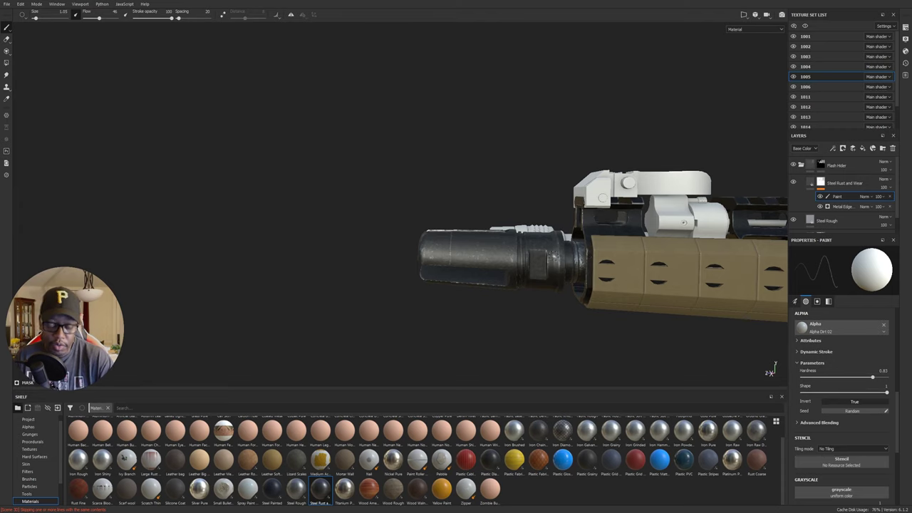
{"action": "left_click_drag", "start_coordinate": [570, 266], "coordinate": [512, 253], "text": "alt"}
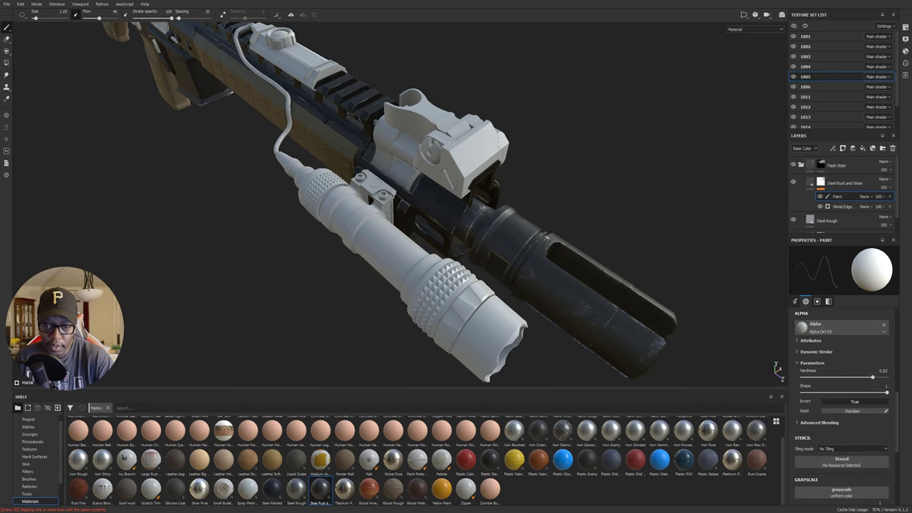
{"action": "mouse_move", "coordinate": [547, 236]}
{"action": "left_mouse_down", "text": "alt"}
{"action": "mouse_move", "coordinate": [339, 236]}
{"action": "mouse_move", "coordinate": [456, 220]}
{"action": "mouse_move", "coordinate": [555, 224]}
{"action": "left_mouse_up", "text": "alt"}
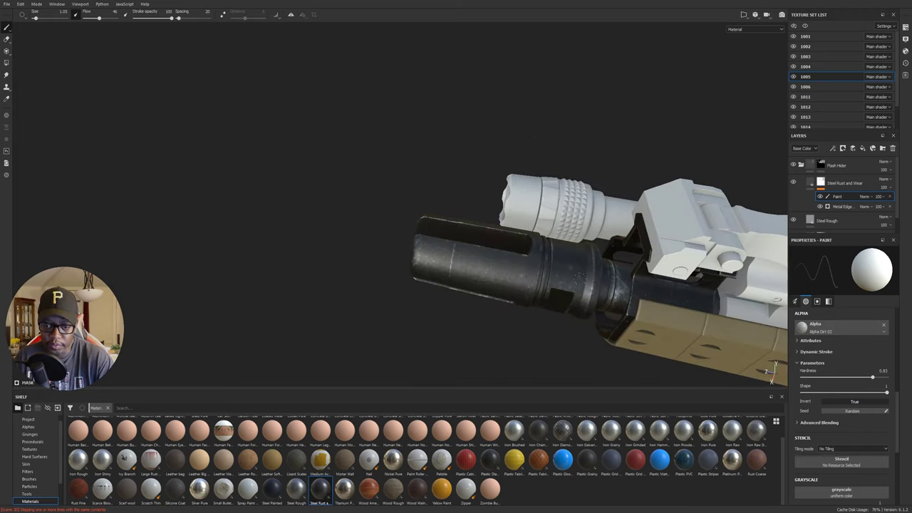
{"action": "left_click_drag", "start_coordinate": [579, 277], "coordinate": [620, 275], "text": "alt"}
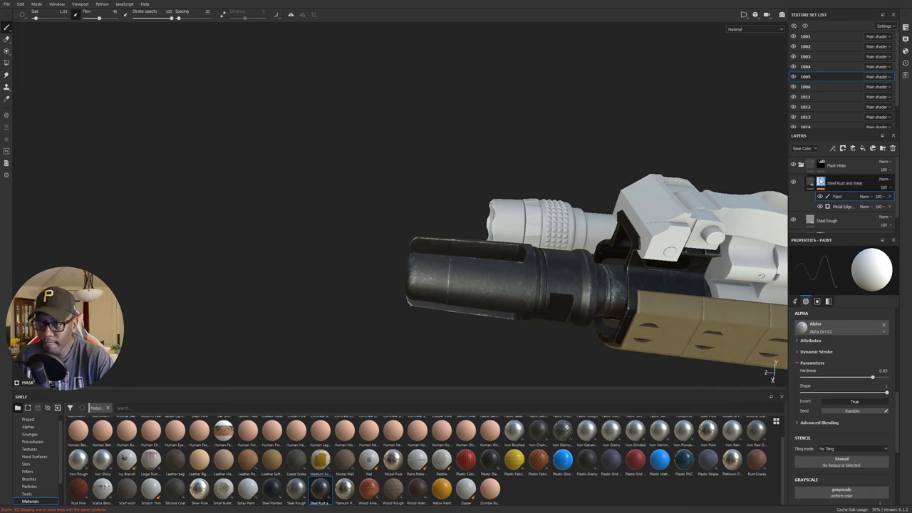
{"action": "left_click", "coordinate": [821, 182]}
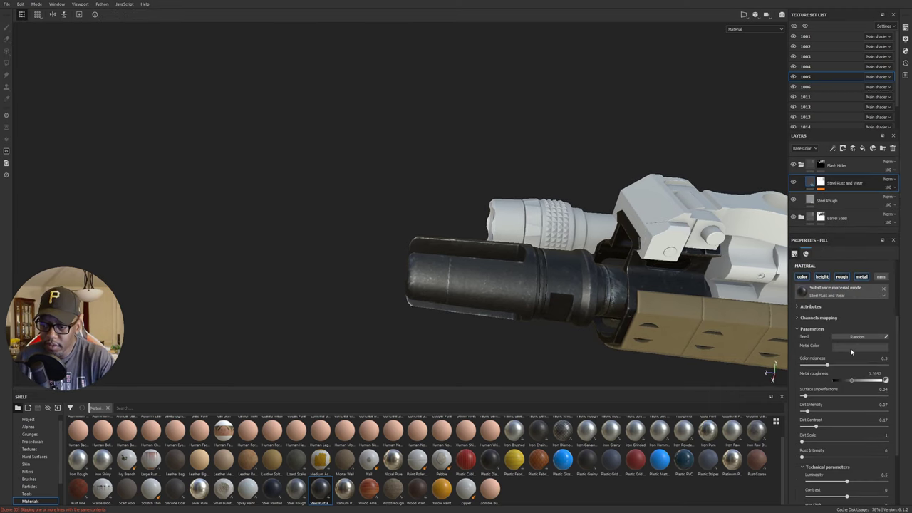
{"action": "left_click", "coordinate": [851, 347]}
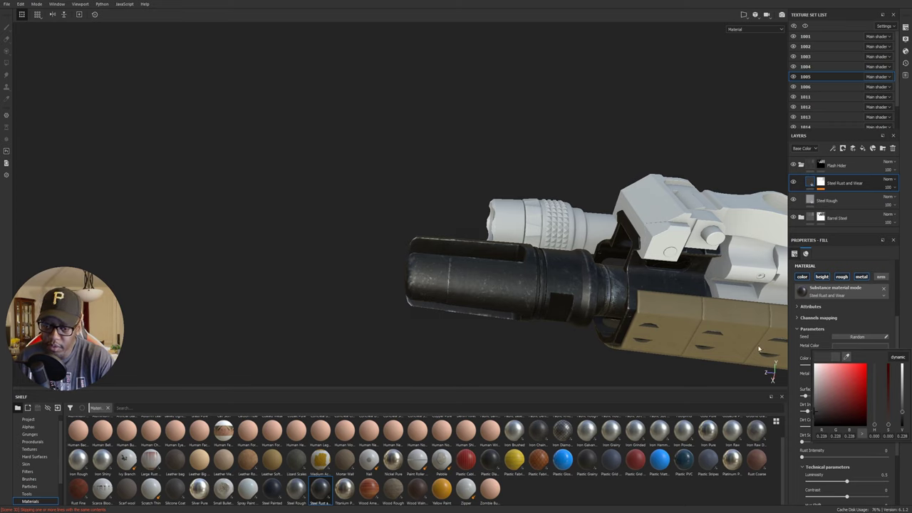
{"action": "left_click_drag", "start_coordinate": [759, 349], "coordinate": [841, 235], "text": "alt"}
{"action": "left_click_drag", "start_coordinate": [623, 270], "coordinate": [671, 299], "text": "alt"}
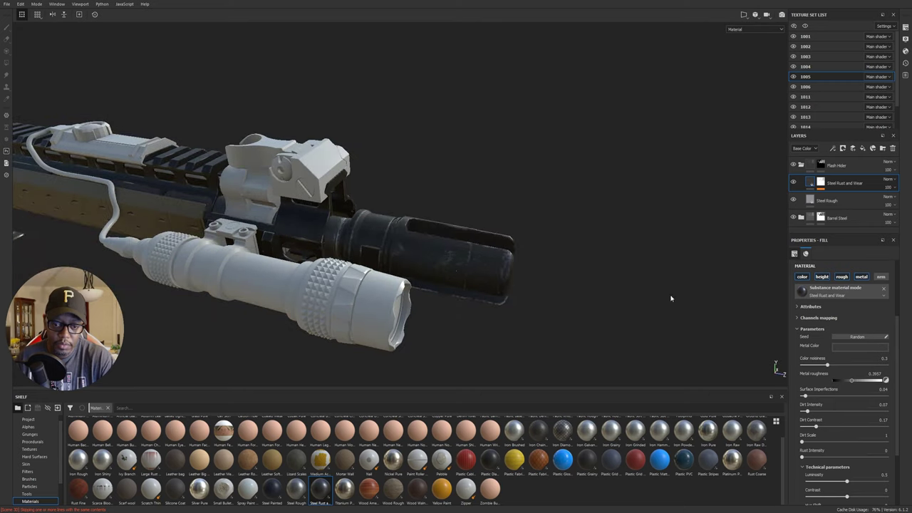
- Return to the Steel Rust and Wear mask's Paint effect and examine the darkened flash hider's slots, prongs and front end
{"action": "left_click", "coordinate": [450, 268]}
{"action": "left_click", "coordinate": [822, 182]}
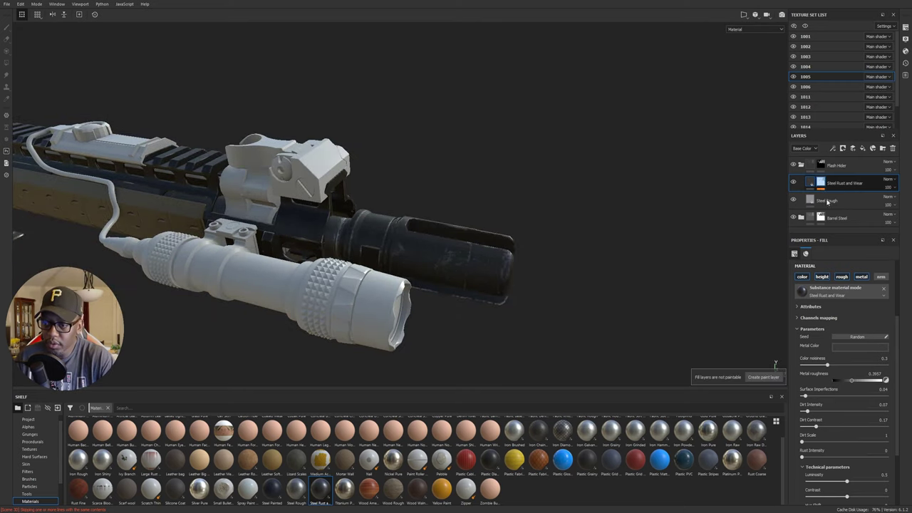
{"action": "left_click", "coordinate": [834, 200]}
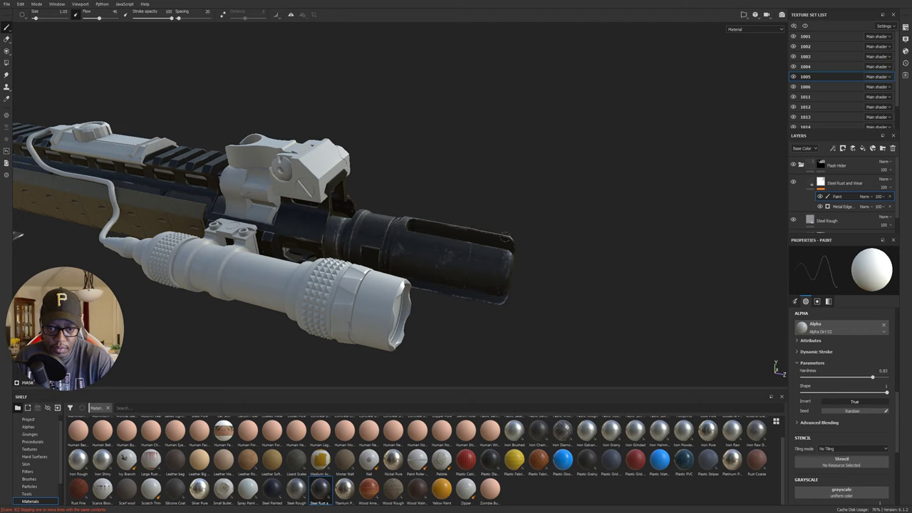
{"action": "left_click_drag", "start_coordinate": [499, 232], "coordinate": [365, 285], "text": "alt"}
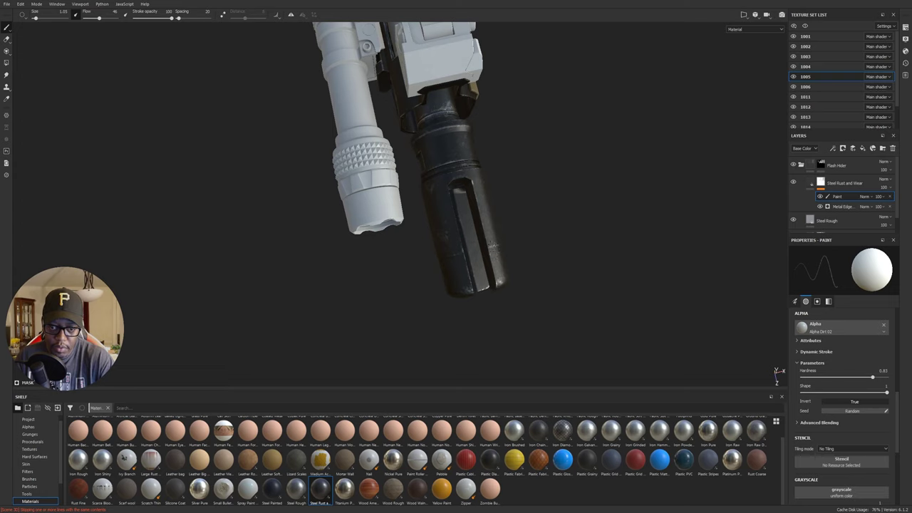
{"action": "left_click_drag", "start_coordinate": [491, 246], "coordinate": [472, 285], "text": "alt"}
{"action": "mouse_move", "coordinate": [594, 167]}
{"action": "left_mouse_down", "text": "alt"}
{"action": "mouse_move", "coordinate": [436, 181]}
{"action": "mouse_move", "coordinate": [491, 204]}
{"action": "mouse_move", "coordinate": [611, 225]}
{"action": "mouse_move", "coordinate": [660, 223]}
{"action": "mouse_move", "coordinate": [715, 195]}
{"action": "mouse_move", "coordinate": [670, 221]}
{"action": "mouse_move", "coordinate": [551, 191]}
{"action": "mouse_move", "coordinate": [703, 184]}
{"action": "mouse_move", "coordinate": [519, 209]}
{"action": "left_mouse_up", "text": "alt"}
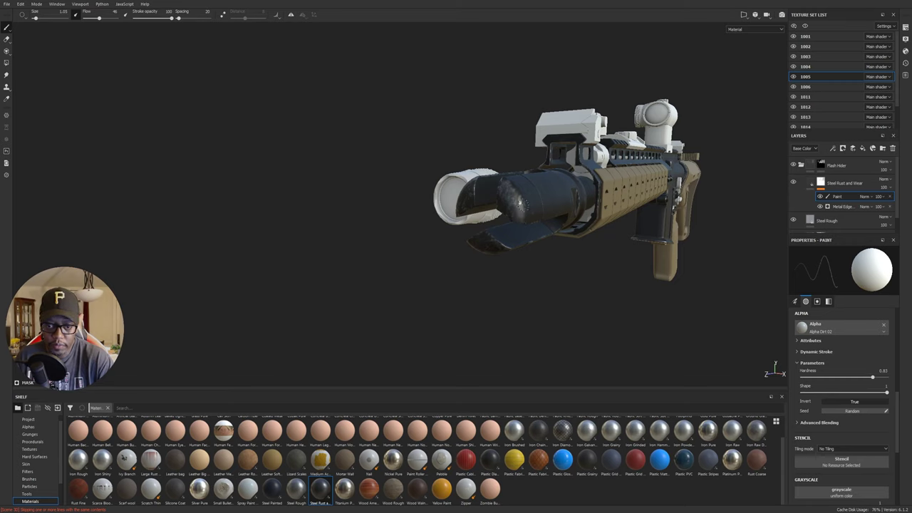
{"action": "left_click_drag", "start_coordinate": [524, 193], "coordinate": [481, 202], "text": "alt"}
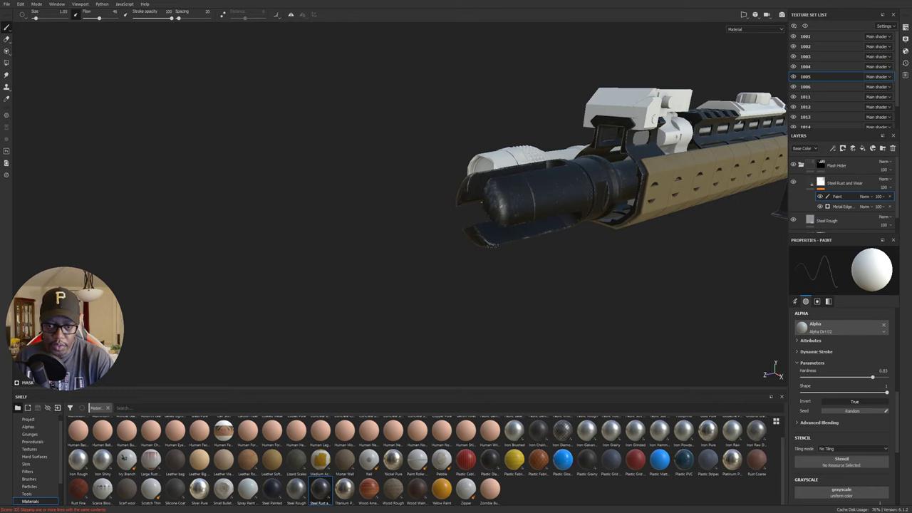
{"action": "left_click_drag", "start_coordinate": [550, 263], "coordinate": [720, 250], "text": "alt"}
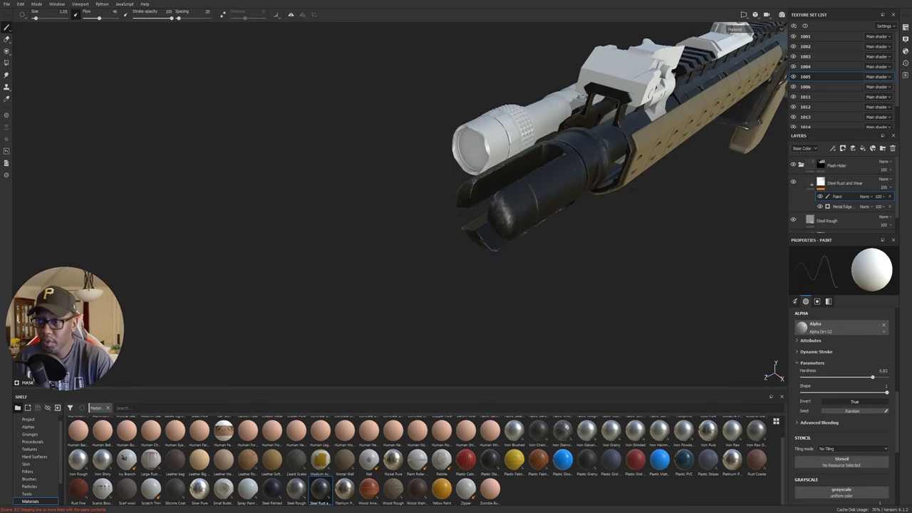
{"action": "key", "text": "Return"}
{"action": "left_click", "coordinate": [801, 164]}
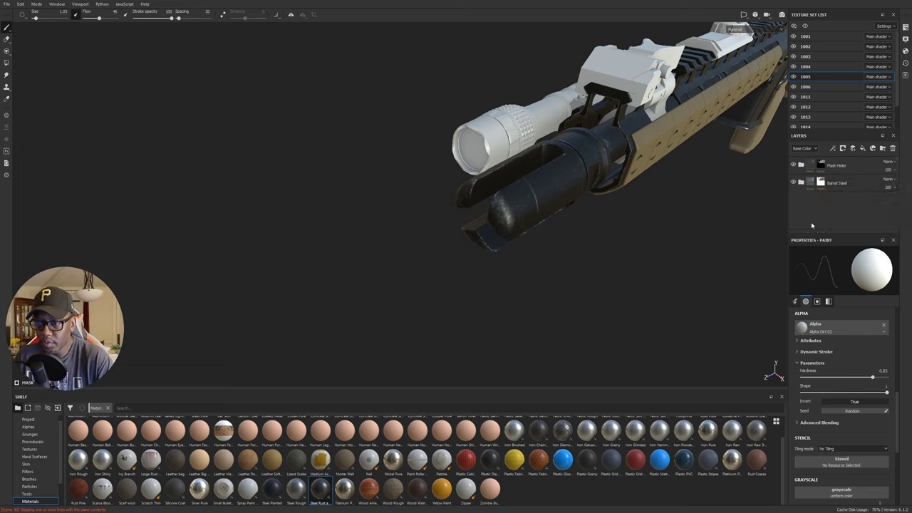
{"action": "double_click", "coordinate": [834, 184]}
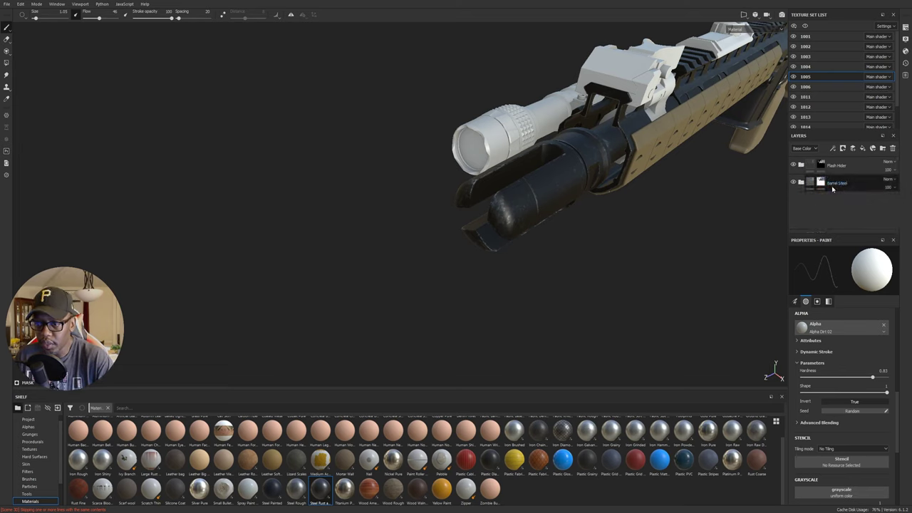
{"action": "key", "text": "Return"}
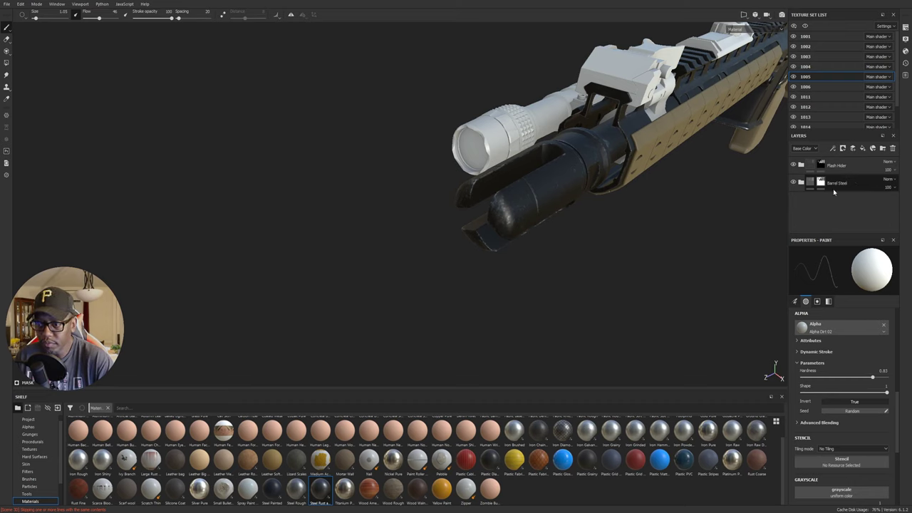
{"action": "left_click", "coordinate": [813, 182]}
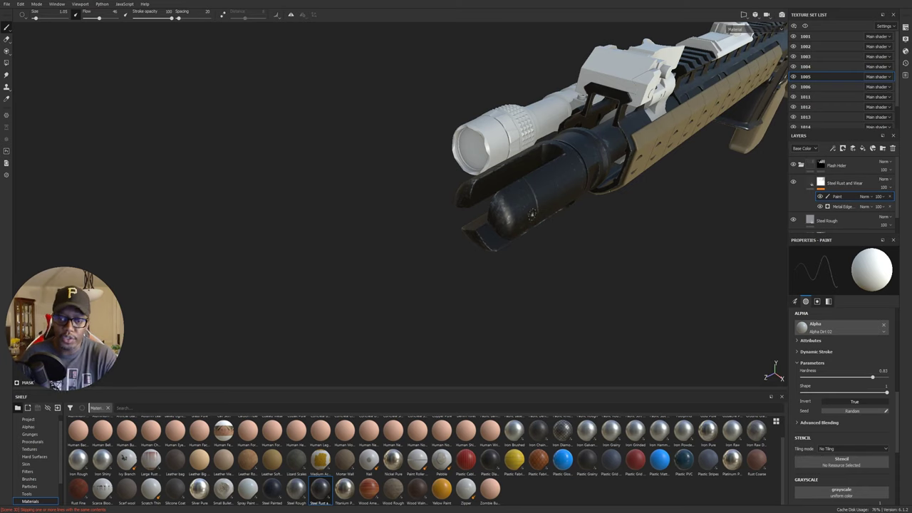
- Add a fill layer above Steel Rust and Wear in the Flash Hider group and set its base color to near-black
{"action": "left_click", "coordinate": [841, 183]}
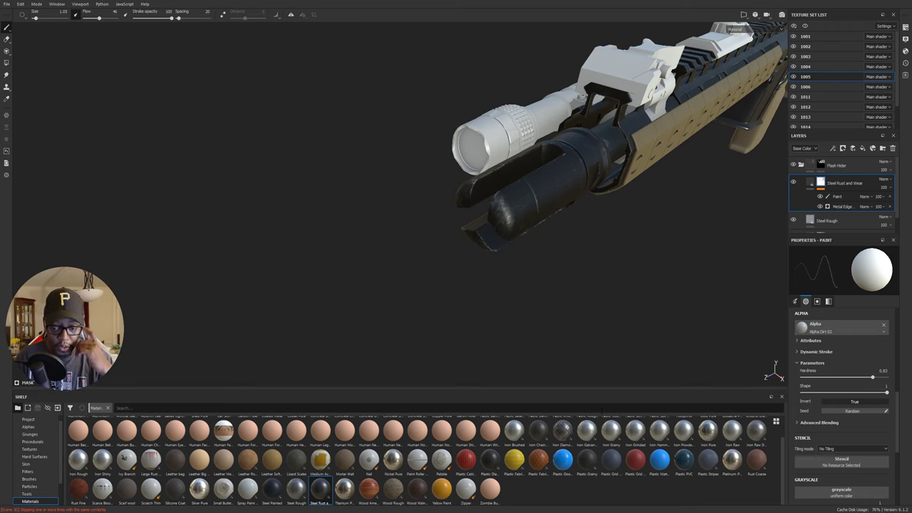
{"action": "left_click", "coordinate": [864, 148]}
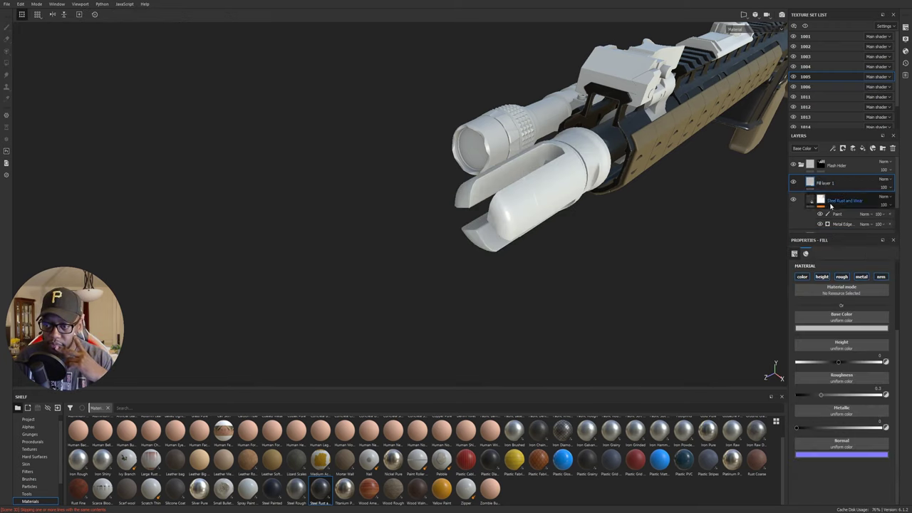
{"action": "left_click", "coordinate": [845, 329]}
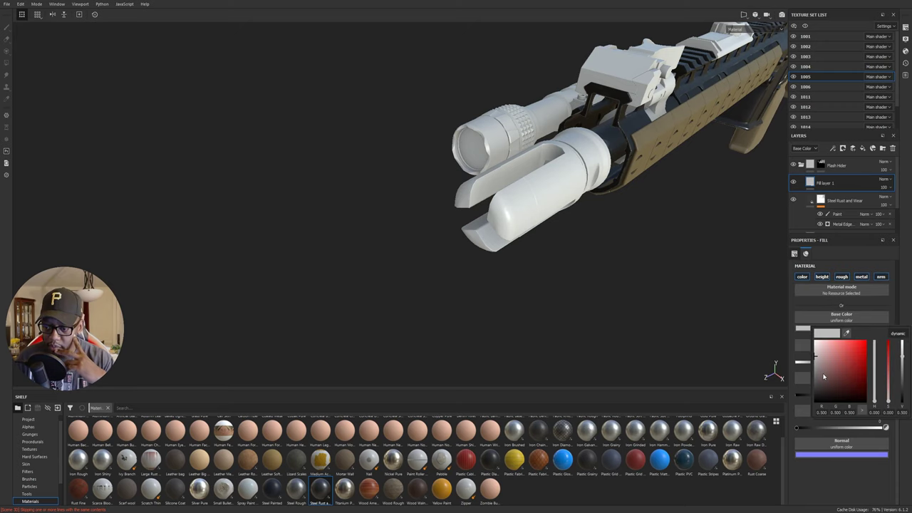
{"action": "mouse_move", "coordinate": [820, 373]}
{"action": "left_mouse_down"}
{"action": "mouse_move", "coordinate": [808, 402]}
{"action": "mouse_move", "coordinate": [815, 385]}
{"action": "left_mouse_up"}
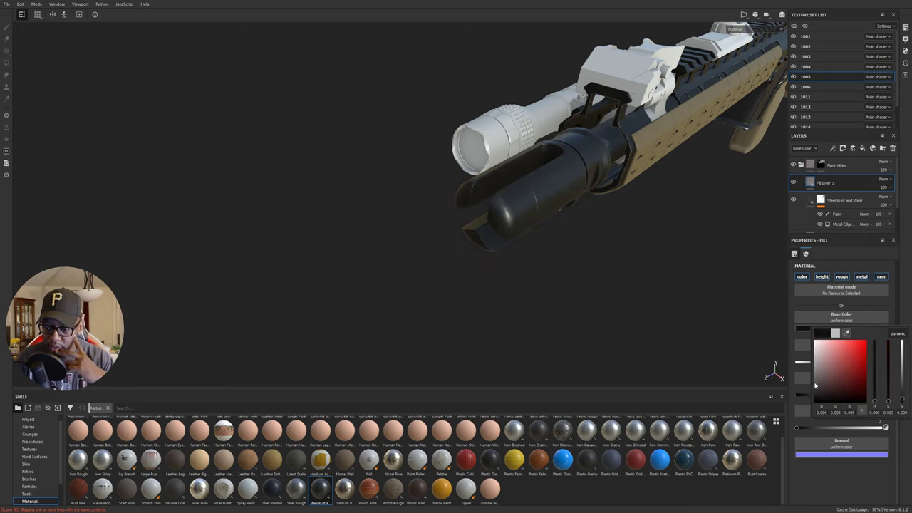
{"action": "left_click", "coordinate": [861, 306]}
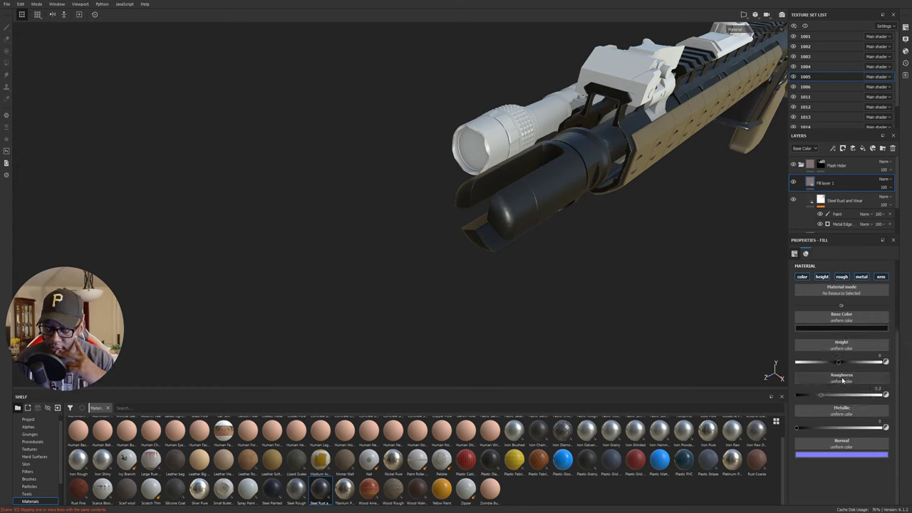
- Raise the near-black fill layer's roughness to about 0.745 and give it a black mask with a Paint effect
{"action": "left_click_drag", "start_coordinate": [821, 396], "coordinate": [860, 398]}
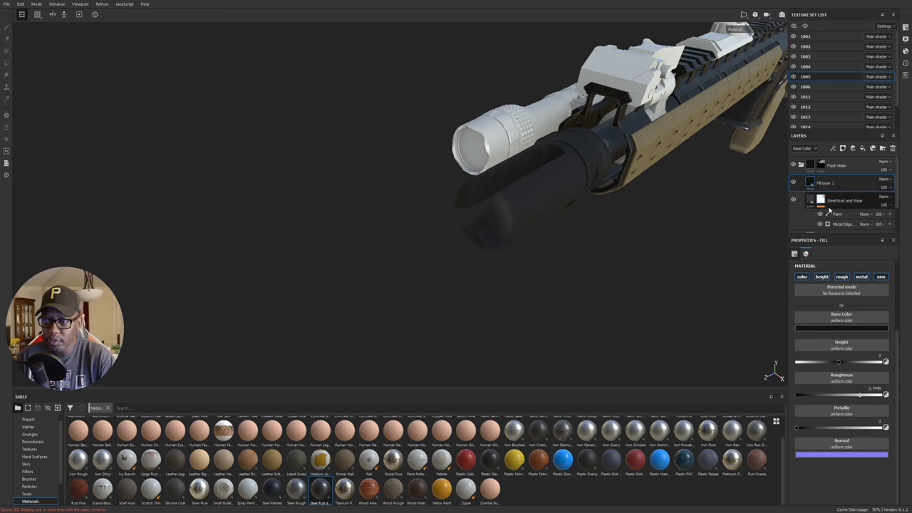
{"action": "left_click", "coordinate": [843, 148]}
{"action": "left_click", "coordinate": [858, 173]}
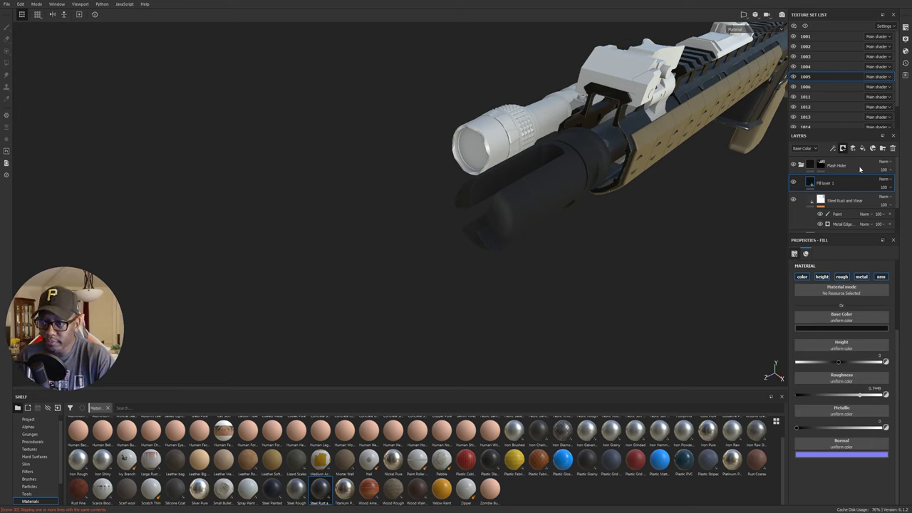
{"action": "left_click", "coordinate": [833, 148]}
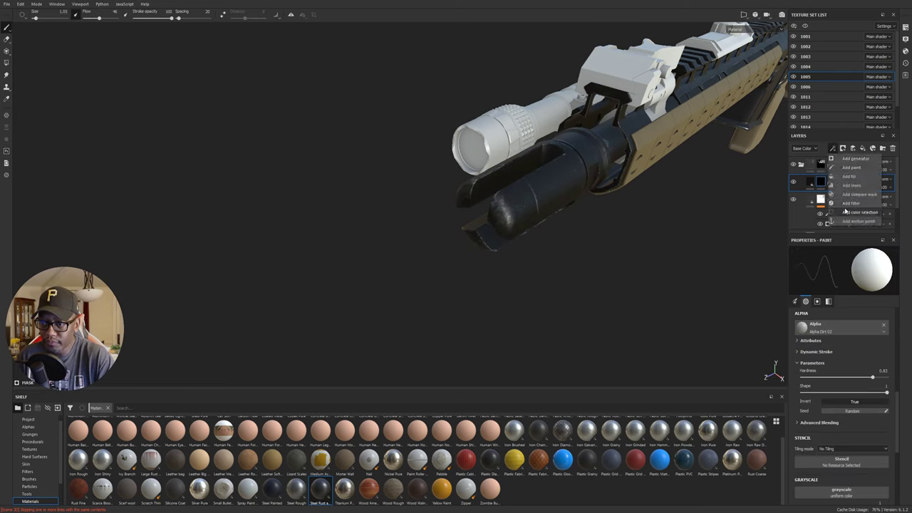
{"action": "left_click", "coordinate": [852, 167]}
- Paint the near-black fill into the slots between the flash hider's prongs
{"action": "mouse_move", "coordinate": [576, 236]}
{"action": "left_mouse_down", "text": "alt"}
{"action": "mouse_move", "coordinate": [649, 263]}
{"action": "mouse_move", "coordinate": [759, 279]}
{"action": "mouse_move", "coordinate": [763, 216]}
{"action": "mouse_move", "coordinate": [769, 253]}
{"action": "left_mouse_up", "text": "alt"}
{"action": "left_click_drag", "start_coordinate": [553, 221], "coordinate": [532, 232], "text": "alt"}
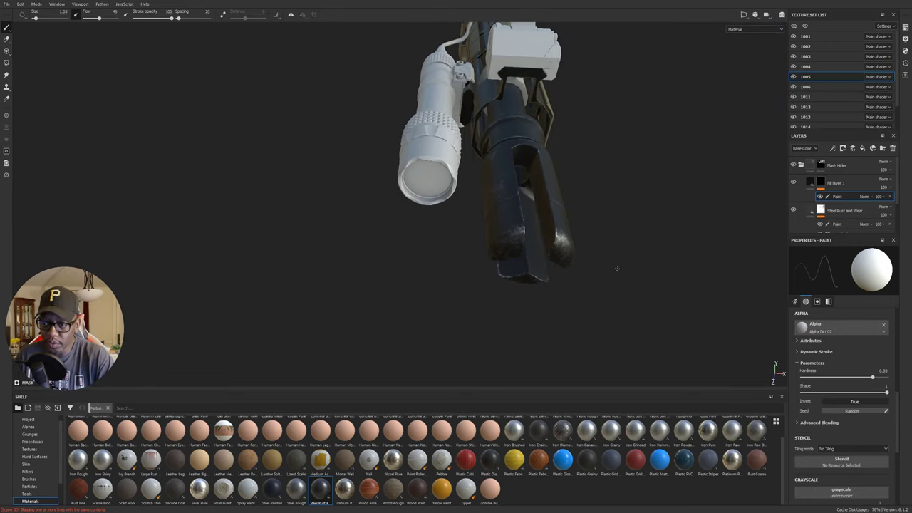
{"action": "mouse_move", "coordinate": [603, 198]}
{"action": "left_mouse_down", "text": "alt"}
{"action": "mouse_move", "coordinate": [455, 167]}
{"action": "mouse_move", "coordinate": [526, 191]}
{"action": "left_mouse_up", "text": "alt"}
{"action": "left_click_drag", "start_coordinate": [544, 234], "coordinate": [578, 191], "text": "alt"}
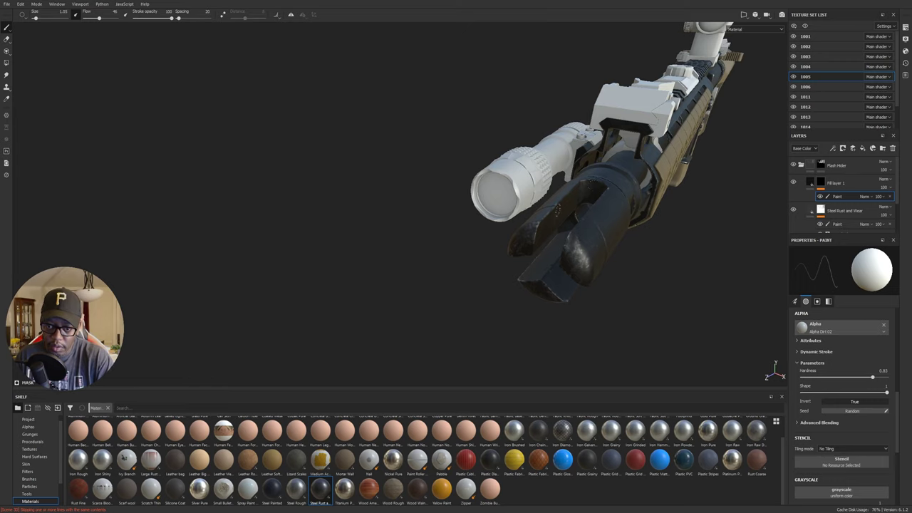
{"action": "left_click_drag", "start_coordinate": [593, 211], "coordinate": [555, 232], "text": "alt"}
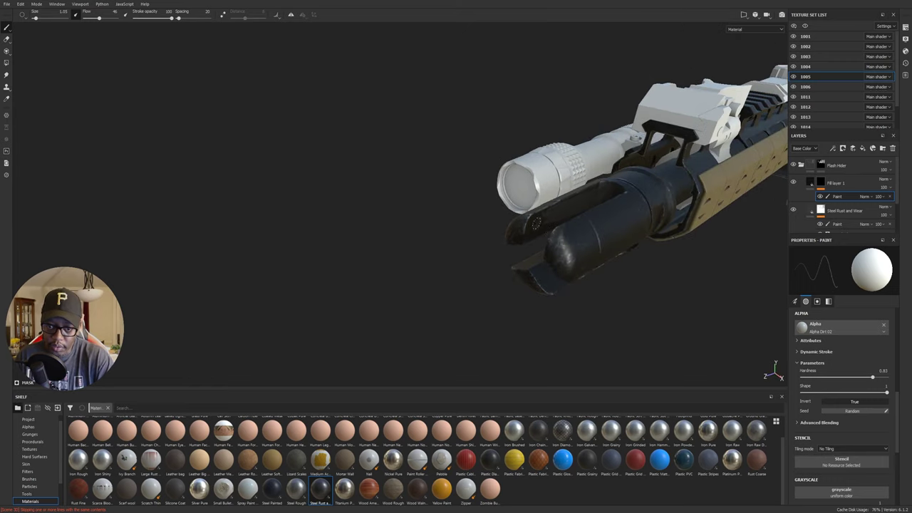
- Raise the near-black fill's roughness to about 0.79 and turn off its metallic channel
{"action": "left_click", "coordinate": [813, 185]}
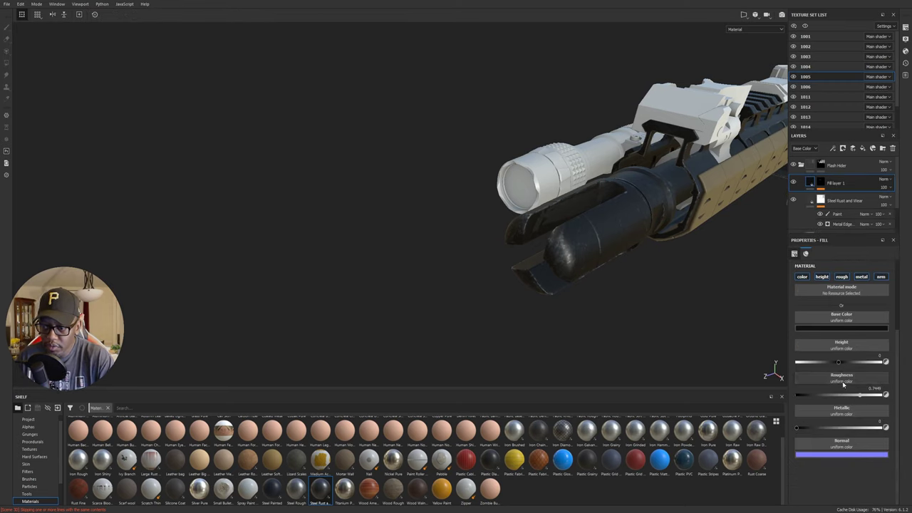
{"action": "left_click_drag", "start_coordinate": [861, 397], "coordinate": [865, 398]}
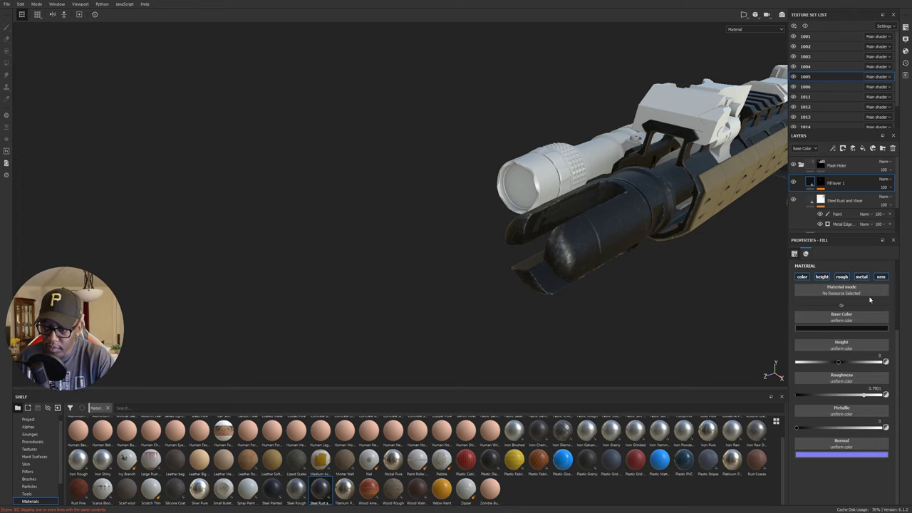
{"action": "left_click", "coordinate": [862, 276]}
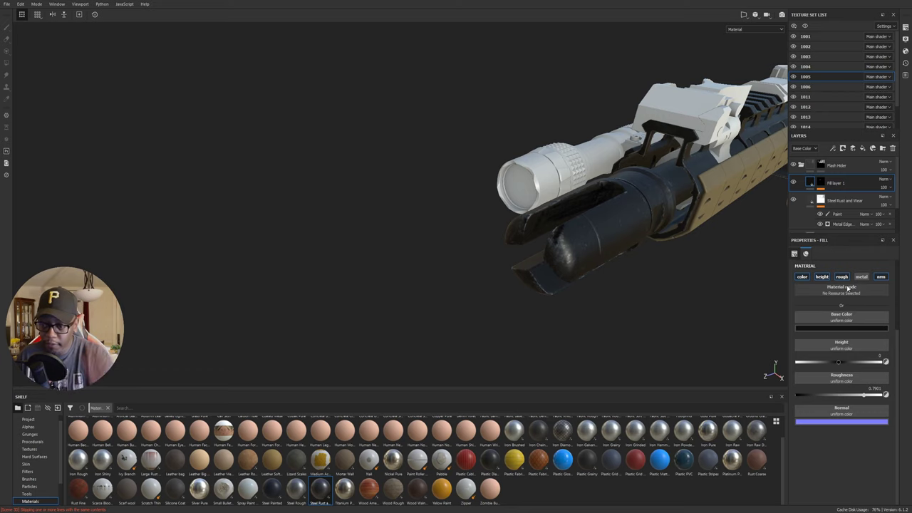
- Select the near-black fill layer's mask and rename the layer to Carbon
{"action": "left_click", "coordinate": [821, 183]}
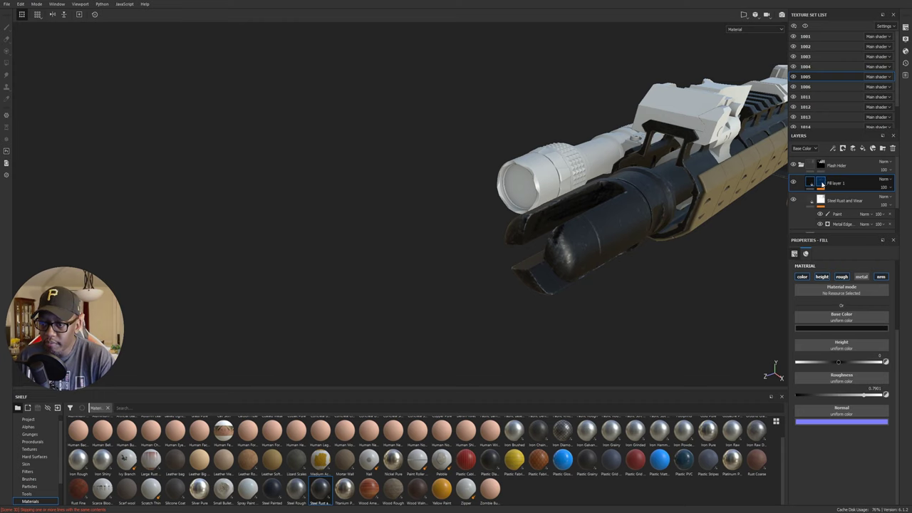
{"action": "left_click", "coordinate": [823, 185]}
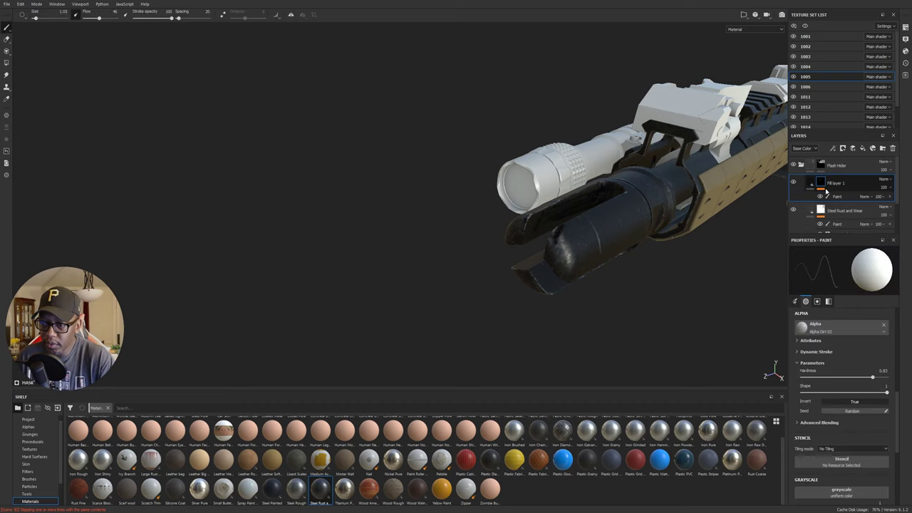
{"action": "double_click", "coordinate": [836, 184]}
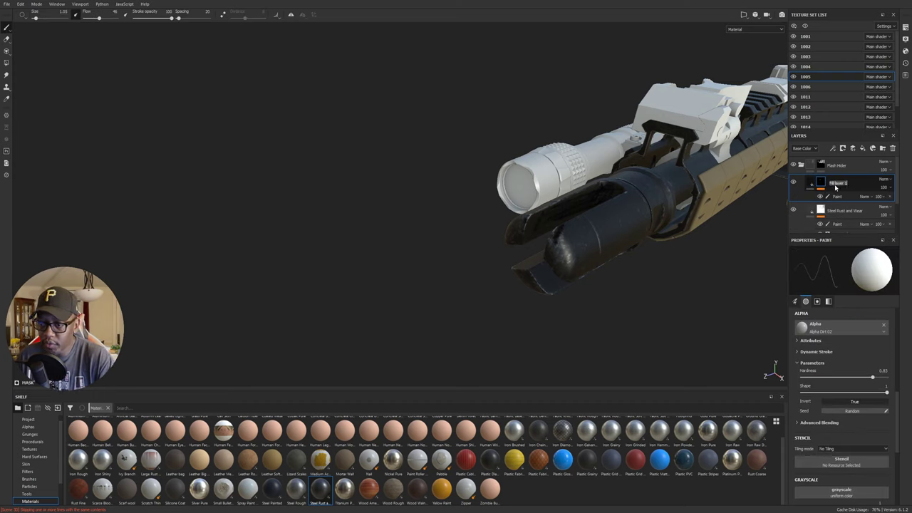
{"action": "type", "text": "Ad"}
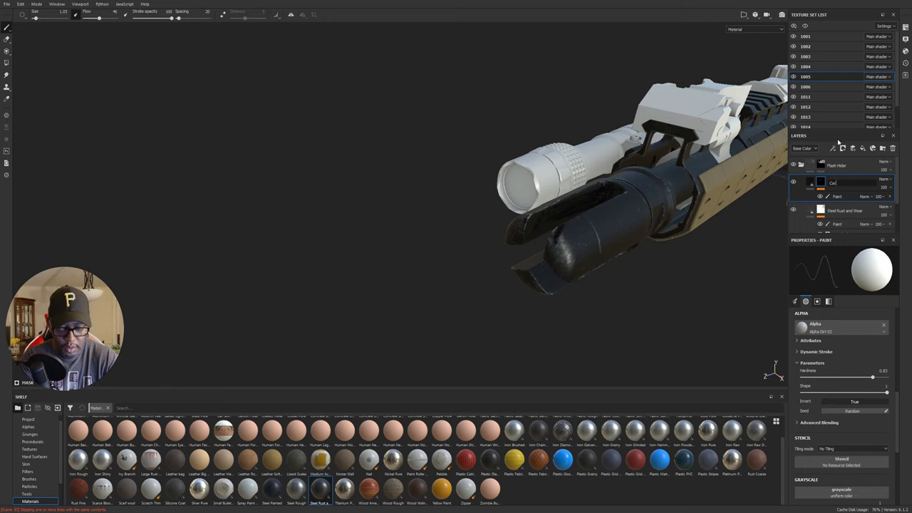
{"action": "key", "text": "Return"}
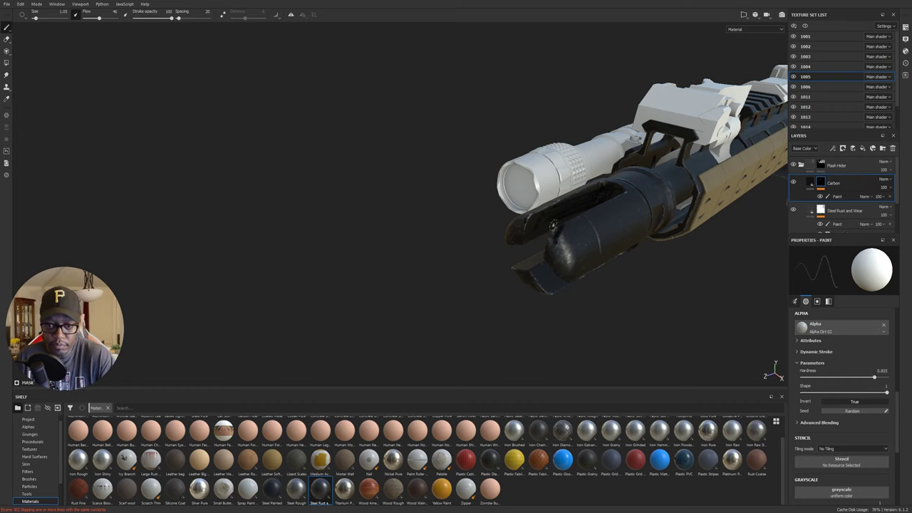
- Enlarge the mask brush to 2.14, check the Carbon layer's fill settings, and return to its mask
{"action": "mouse_move", "coordinate": [553, 226]}
{"action": "right_mouse_down", "text": "ctrl"}
{"action": "mouse_move", "coordinate": [539, 226]}
{"action": "mouse_move", "coordinate": [543, 217]}
{"action": "right_mouse_up", "text": "ctrl"}
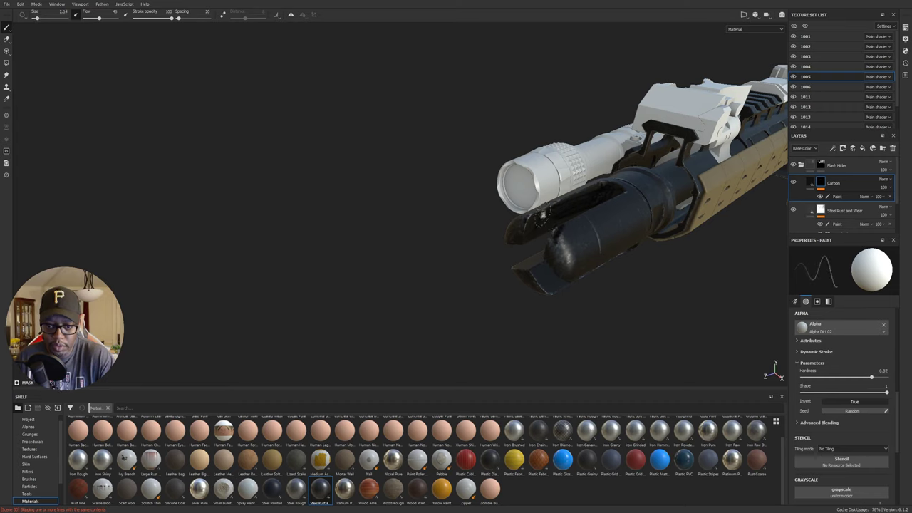
{"action": "left_click", "coordinate": [811, 184]}
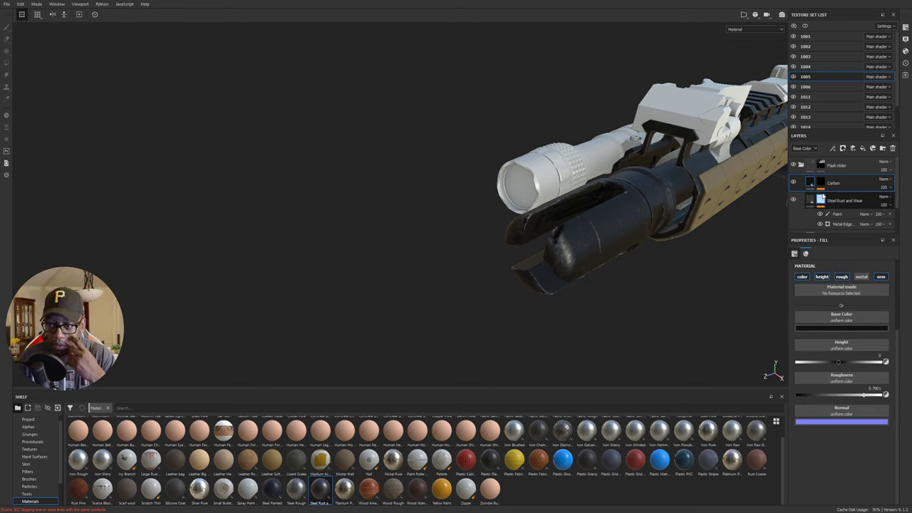
{"action": "scroll", "coordinate": [852, 335], "scroll_direction": "up", "scroll_amount": 3}
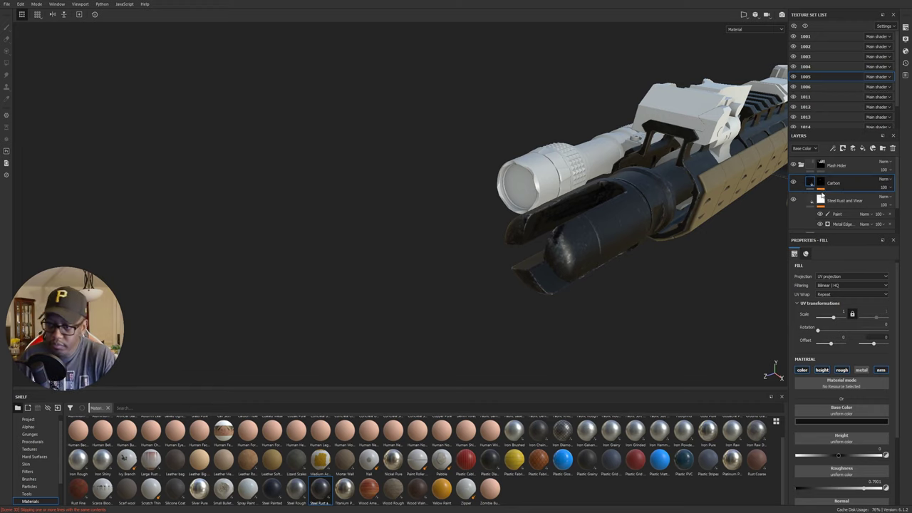
{"action": "left_click", "coordinate": [820, 187]}
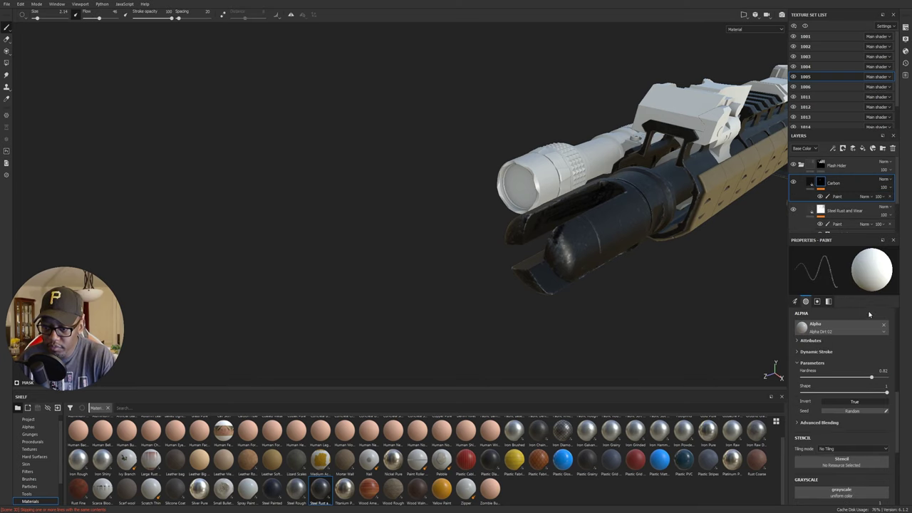
- Set the brush's flow jitter to 100 and raise its position jitter slightly above zero
{"action": "left_click", "coordinate": [796, 301]}
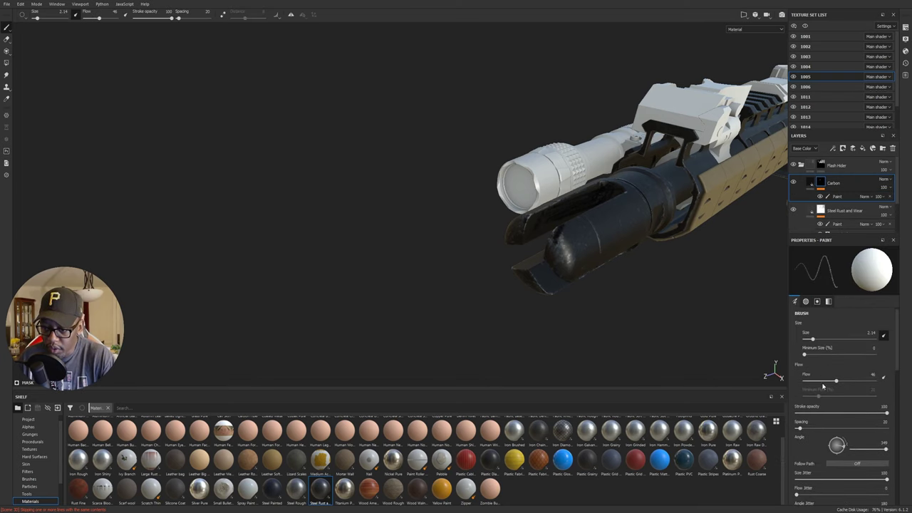
{"action": "scroll", "coordinate": [899, 389], "scroll_direction": "down", "scroll_amount": 3}
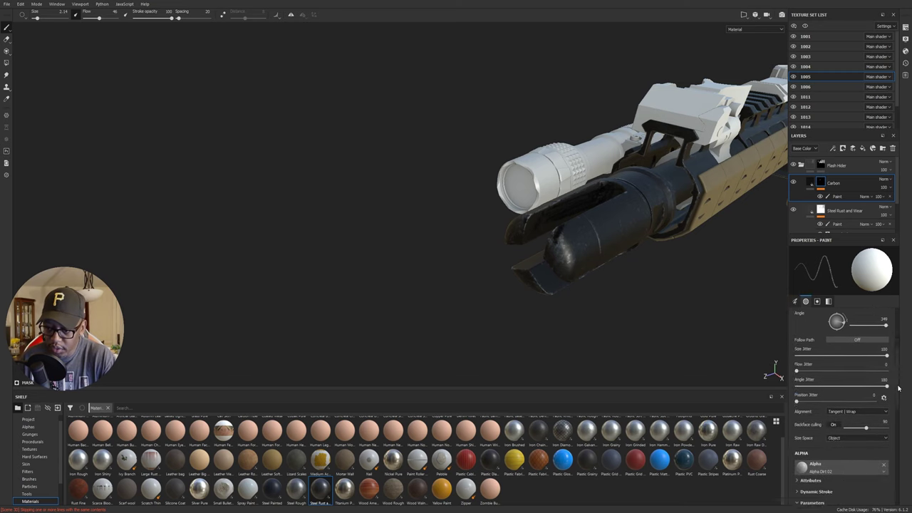
{"action": "scroll", "coordinate": [818, 386], "scroll_direction": "up", "scroll_amount": 1}
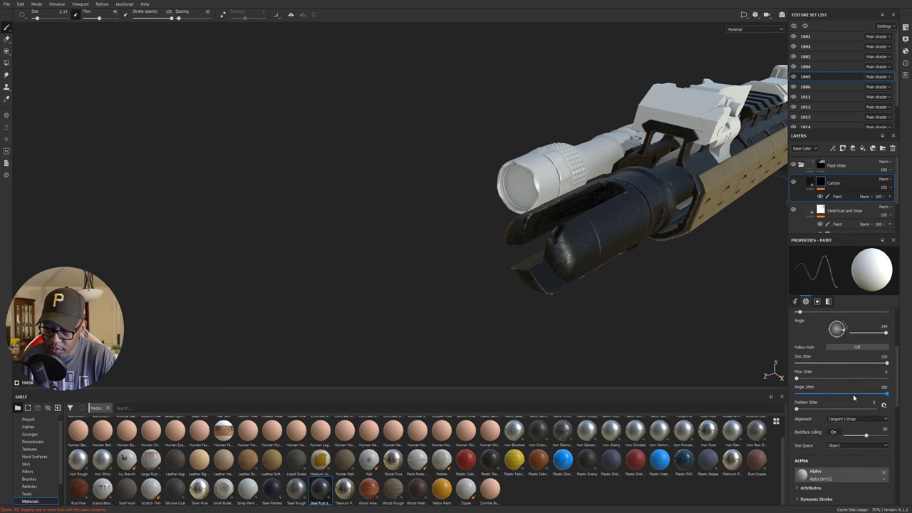
{"action": "mouse_move", "coordinate": [797, 378]}
{"action": "left_mouse_down"}
{"action": "mouse_move", "coordinate": [875, 391]}
{"action": "mouse_move", "coordinate": [891, 385]}
{"action": "left_mouse_up"}
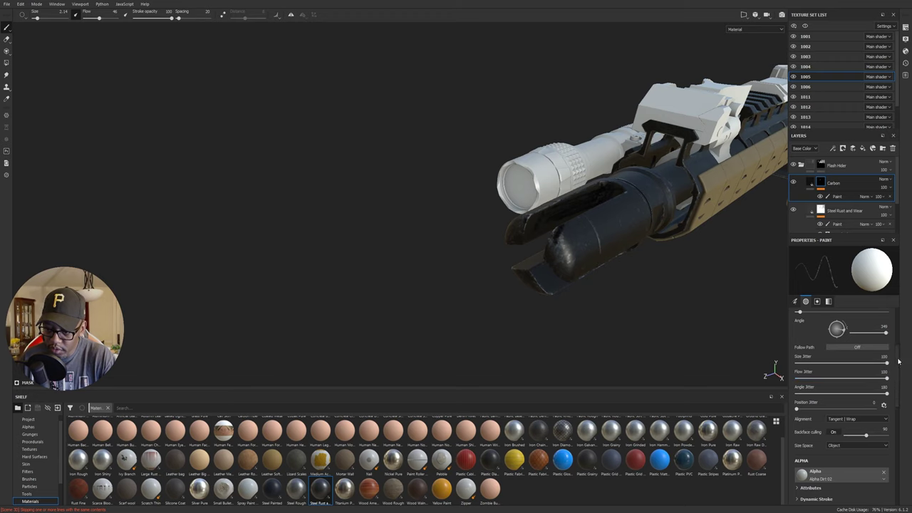
{"action": "scroll", "coordinate": [900, 365], "scroll_direction": "down", "scroll_amount": 2}
{"action": "scroll", "coordinate": [885, 376], "scroll_direction": "down", "scroll_amount": 1}
{"action": "mouse_move", "coordinate": [799, 386]}
{"action": "left_mouse_down"}
{"action": "mouse_move", "coordinate": [875, 386]}
{"action": "mouse_move", "coordinate": [812, 386]}
{"action": "left_mouse_up"}
{"action": "left_click_drag", "start_coordinate": [897, 383], "coordinate": [903, 357]}
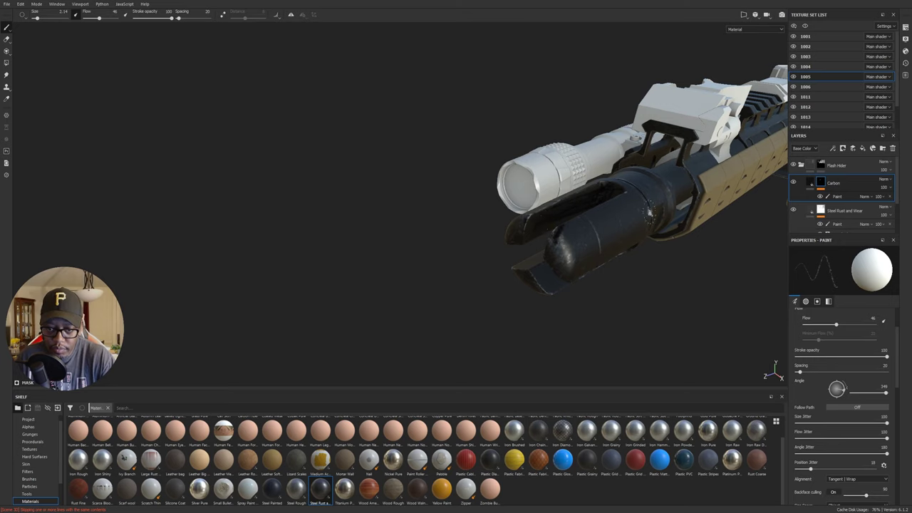
- Select the Carbon mask's Paint effect and paint soot over the tips of the flash hider's prongs
{"action": "left_click", "coordinate": [840, 197]}
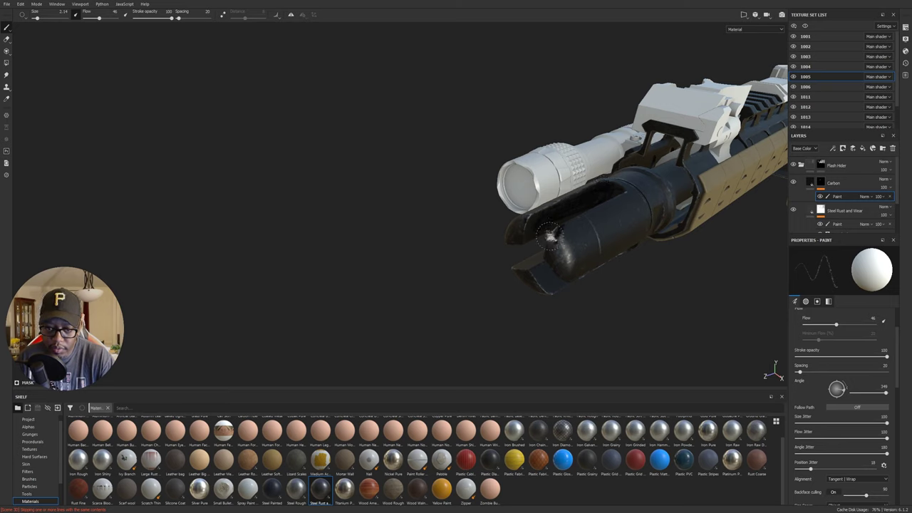
{"action": "mouse_move", "coordinate": [551, 236]}
{"action": "left_mouse_down", "text": "alt"}
{"action": "mouse_move", "coordinate": [715, 206]}
{"action": "mouse_move", "coordinate": [599, 242]}
{"action": "left_mouse_up", "text": "alt"}
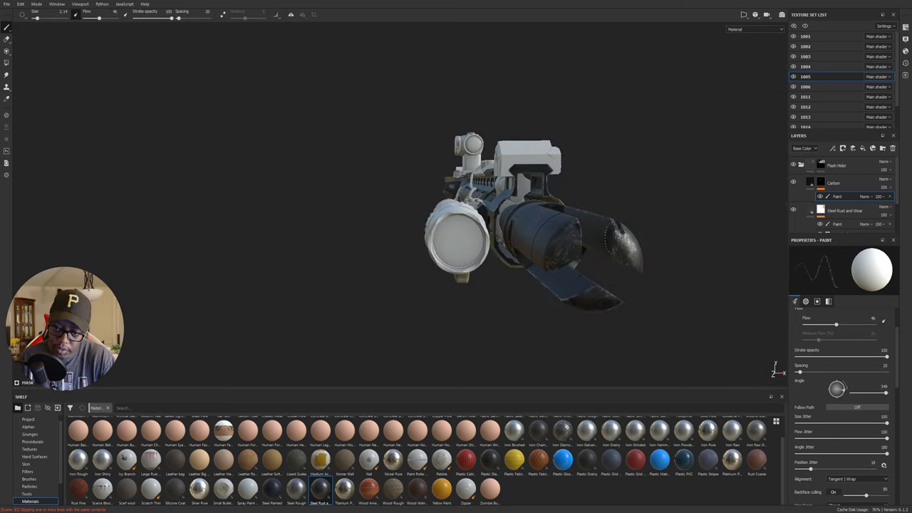
{"action": "left_click_drag", "start_coordinate": [666, 242], "coordinate": [558, 189], "text": "alt"}
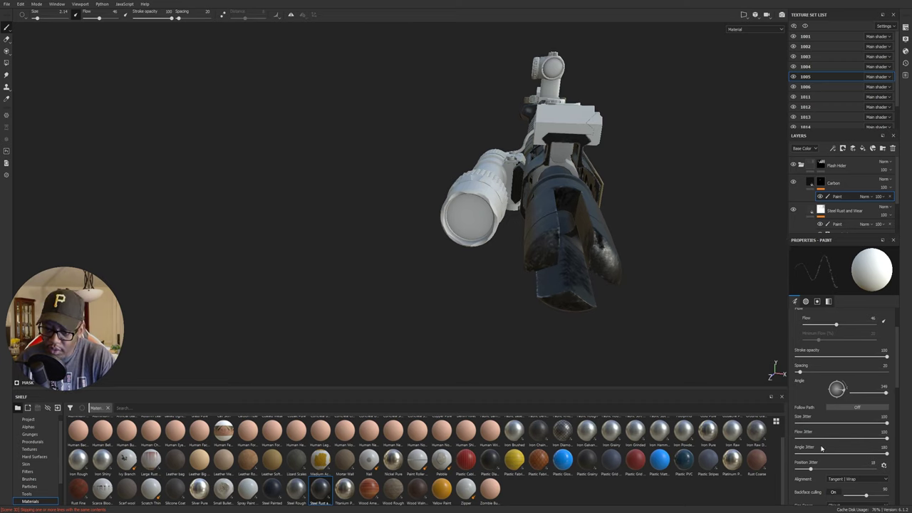
- Reset the brush's position jitter to 0 and paint carbon along the inner faces of the flash hider's prongs
{"action": "left_click_drag", "start_coordinate": [812, 471], "coordinate": [792, 470]}
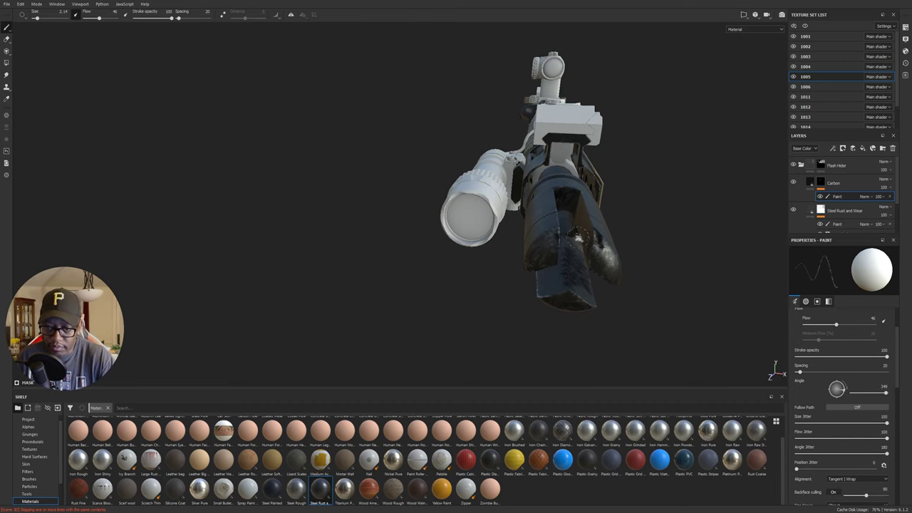
{"action": "left_click_drag", "start_coordinate": [579, 238], "coordinate": [549, 217], "text": "alt"}
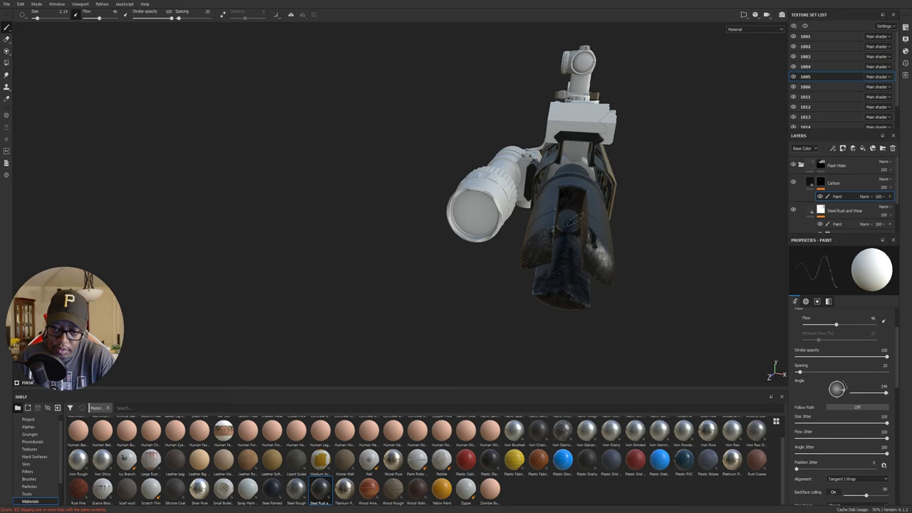
{"action": "left_click_drag", "start_coordinate": [557, 225], "coordinate": [579, 216], "text": "alt"}
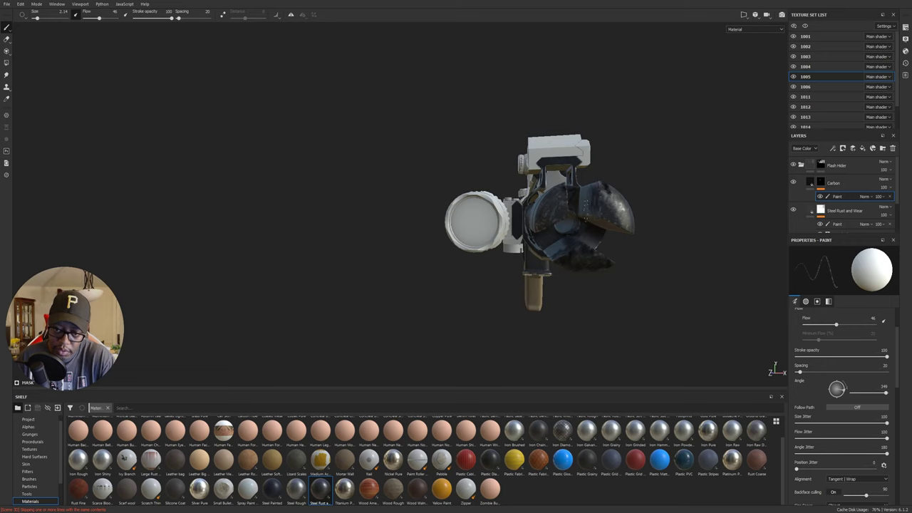
{"action": "left_click_drag", "start_coordinate": [587, 198], "coordinate": [571, 236], "text": "alt"}
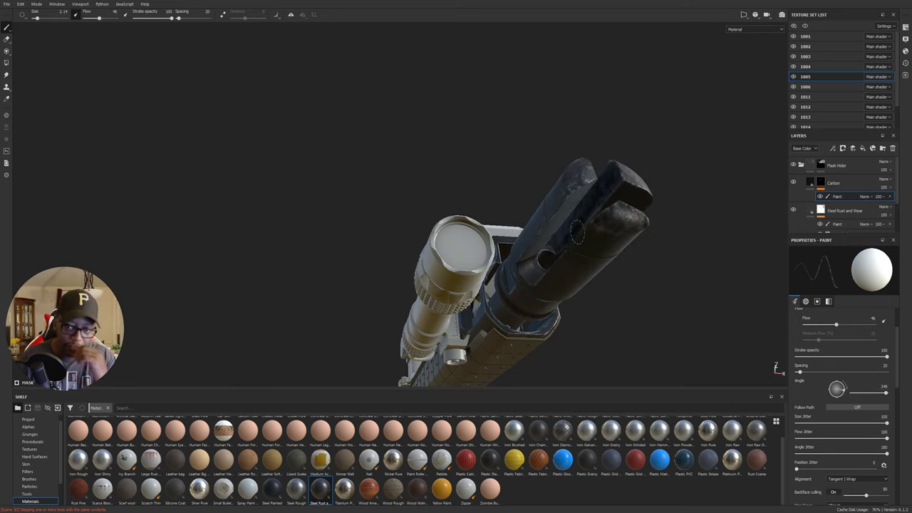
- Set the flow jitter to 0 and paint carbon over the three-armed flash hider UV island in the split 3D and 2D view
{"action": "mouse_move", "coordinate": [827, 438]}
{"action": "left_mouse_down"}
{"action": "mouse_move", "coordinate": [835, 439]}
{"action": "mouse_move", "coordinate": [796, 438]}
{"action": "left_mouse_up"}
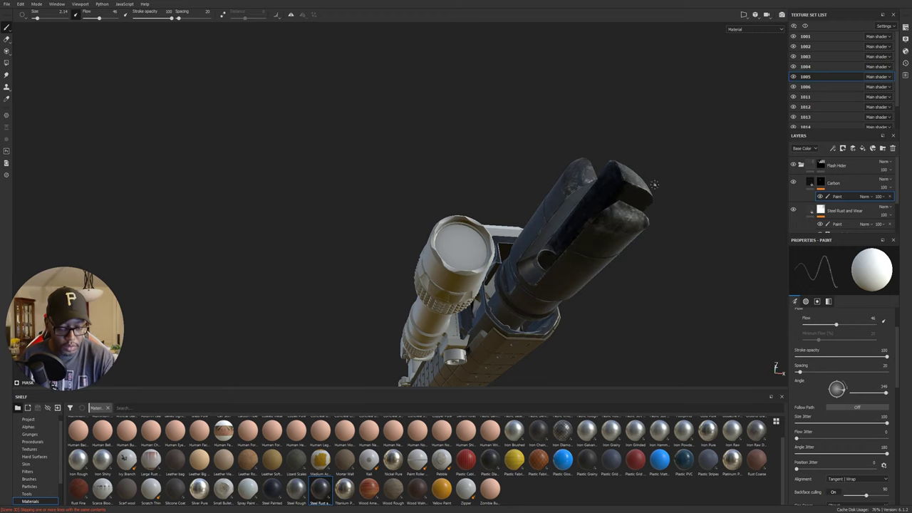
{"action": "key", "text": "F1"}
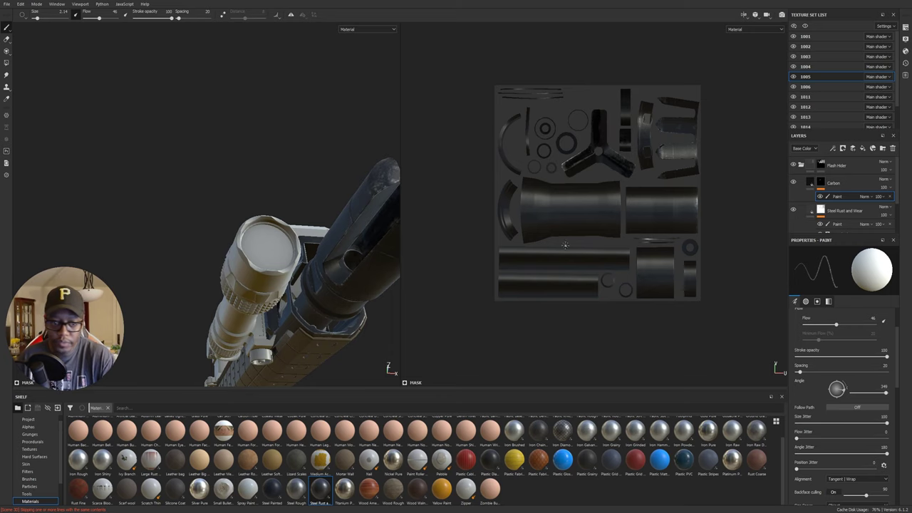
{"action": "key", "text": "alt"}
{"action": "mouse_move", "coordinate": [611, 116]}
{"action": "right_mouse_down", "text": "alt"}
{"action": "mouse_move", "coordinate": [615, 189]}
{"action": "mouse_move", "coordinate": [635, 242]}
{"action": "mouse_move", "coordinate": [612, 253]}
{"action": "mouse_move", "coordinate": [614, 265]}
{"action": "right_mouse_up", "text": "alt"}
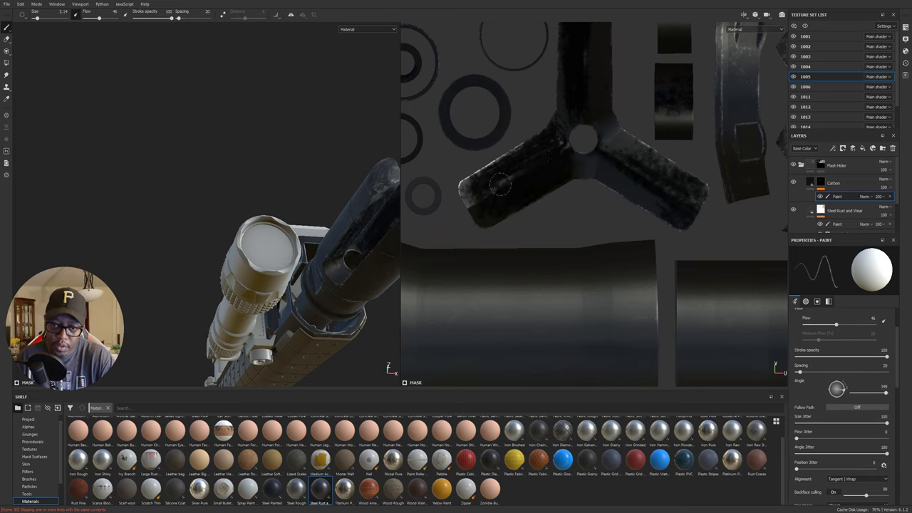
{"action": "mouse_move", "coordinate": [468, 200]}
{"action": "left_mouse_down"}
{"action": "mouse_move", "coordinate": [479, 177]}
{"action": "mouse_move", "coordinate": [528, 165]}
{"action": "left_mouse_up"}
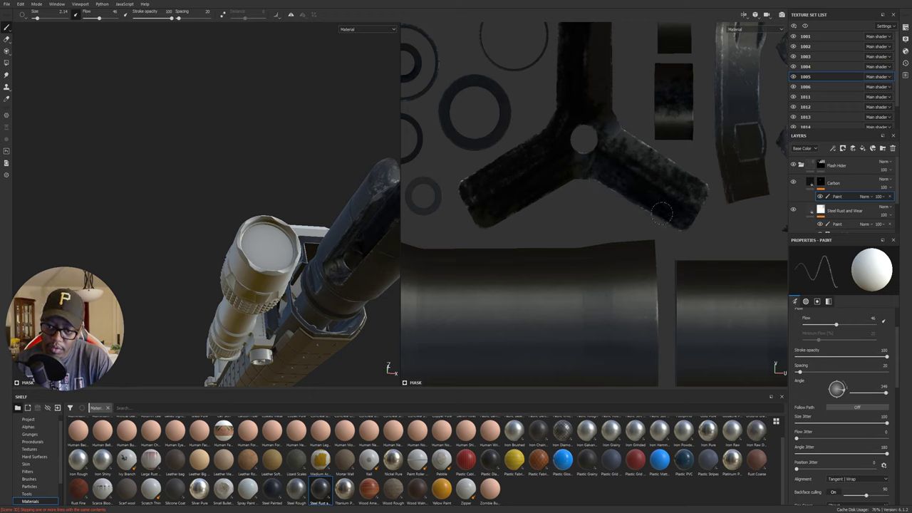
{"action": "mouse_move", "coordinate": [624, 188]}
{"action": "left_mouse_down"}
{"action": "mouse_move", "coordinate": [584, 168]}
{"action": "mouse_move", "coordinate": [611, 177]}
{"action": "mouse_move", "coordinate": [613, 134]}
{"action": "mouse_move", "coordinate": [696, 189]}
{"action": "mouse_move", "coordinate": [624, 163]}
{"action": "mouse_move", "coordinate": [658, 195]}
{"action": "mouse_move", "coordinate": [576, 162]}
{"action": "left_mouse_up"}
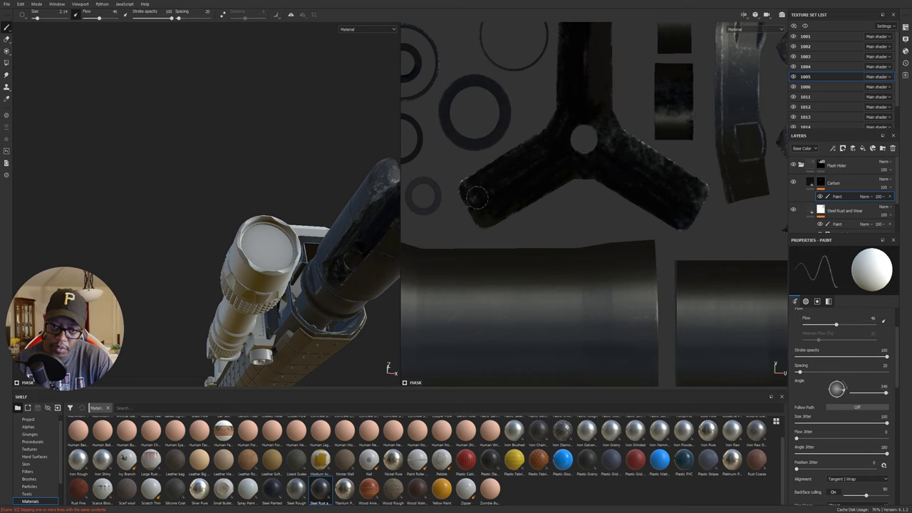
- Paint carbon over the remaining lighter patches on all three arms of the flash hider's UV island
{"action": "left_click_drag", "start_coordinate": [477, 198], "coordinate": [469, 196]}
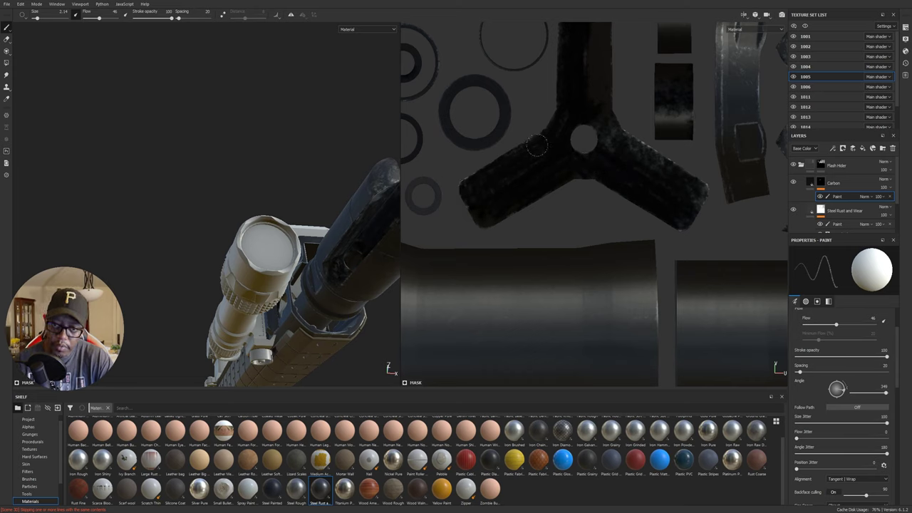
{"action": "mouse_move", "coordinate": [610, 156]}
{"action": "left_mouse_down"}
{"action": "mouse_move", "coordinate": [625, 143]}
{"action": "mouse_move", "coordinate": [683, 185]}
{"action": "mouse_move", "coordinate": [681, 165]}
{"action": "mouse_move", "coordinate": [709, 193]}
{"action": "mouse_move", "coordinate": [707, 209]}
{"action": "left_mouse_up"}
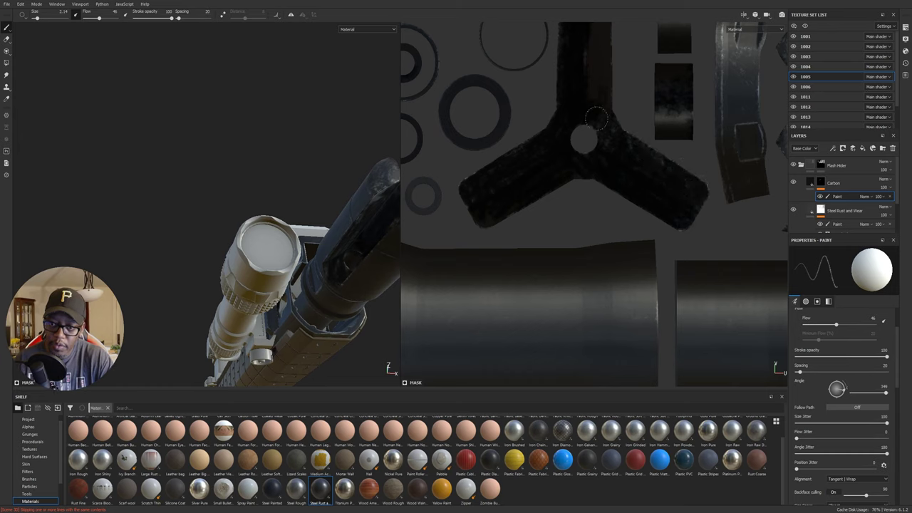
{"action": "middle_click_drag", "start_coordinate": [643, 100], "coordinate": [660, 226], "text": "alt"}
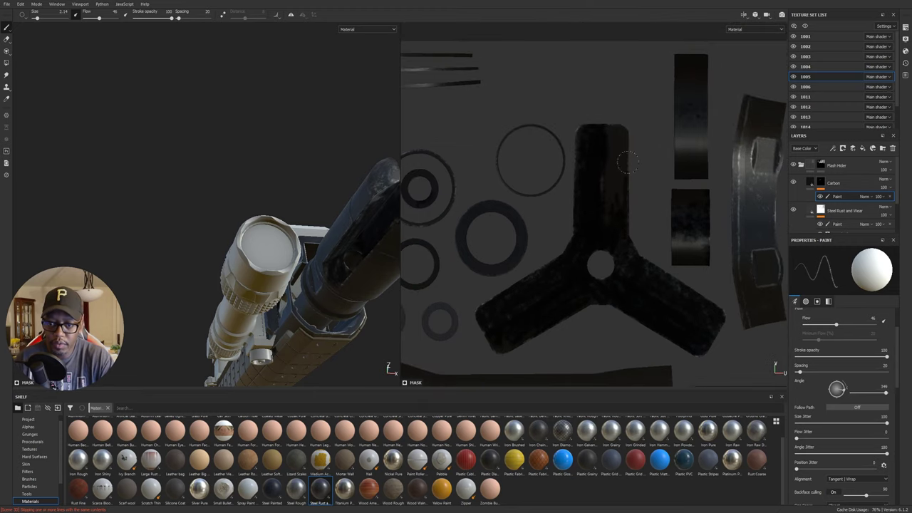
{"action": "mouse_move", "coordinate": [627, 163]}
{"action": "left_mouse_down"}
{"action": "mouse_move", "coordinate": [622, 234]}
{"action": "mouse_move", "coordinate": [618, 128]}
{"action": "mouse_move", "coordinate": [602, 220]}
{"action": "left_mouse_up"}
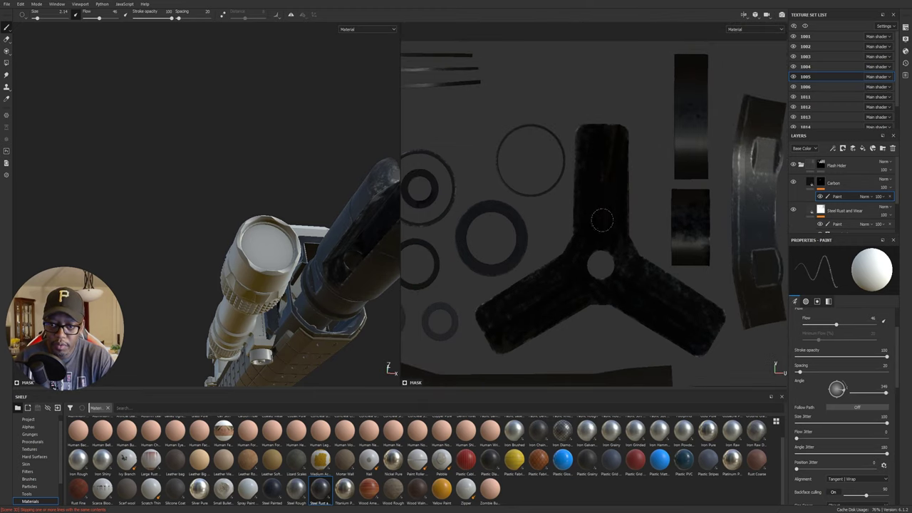
{"action": "mouse_move", "coordinate": [385, 251]}
{"action": "left_mouse_down", "text": "alt"}
{"action": "mouse_move", "coordinate": [275, 270]}
{"action": "mouse_move", "coordinate": [338, 218]}
{"action": "mouse_move", "coordinate": [255, 285]}
{"action": "mouse_move", "coordinate": [147, 276]}
{"action": "mouse_move", "coordinate": [438, 255]}
{"action": "mouse_move", "coordinate": [452, 204]}
{"action": "mouse_move", "coordinate": [606, 144]}
{"action": "left_mouse_up", "text": "alt"}
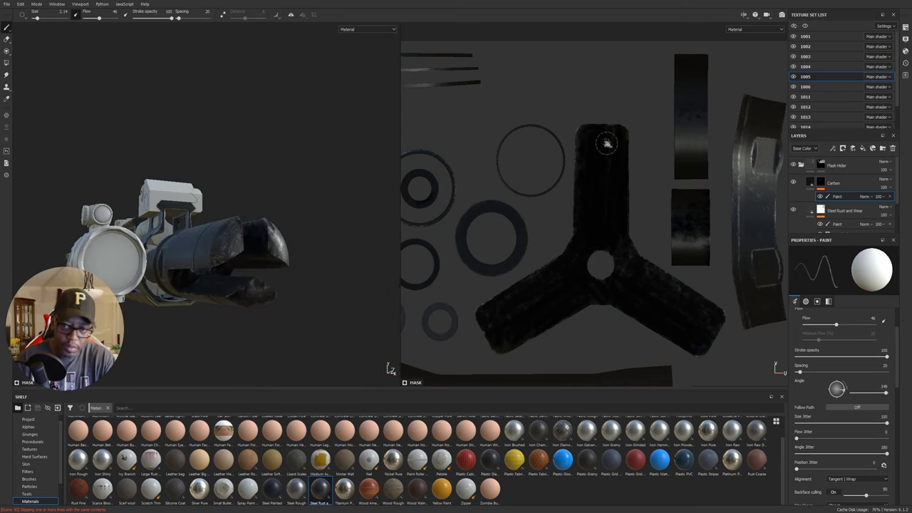
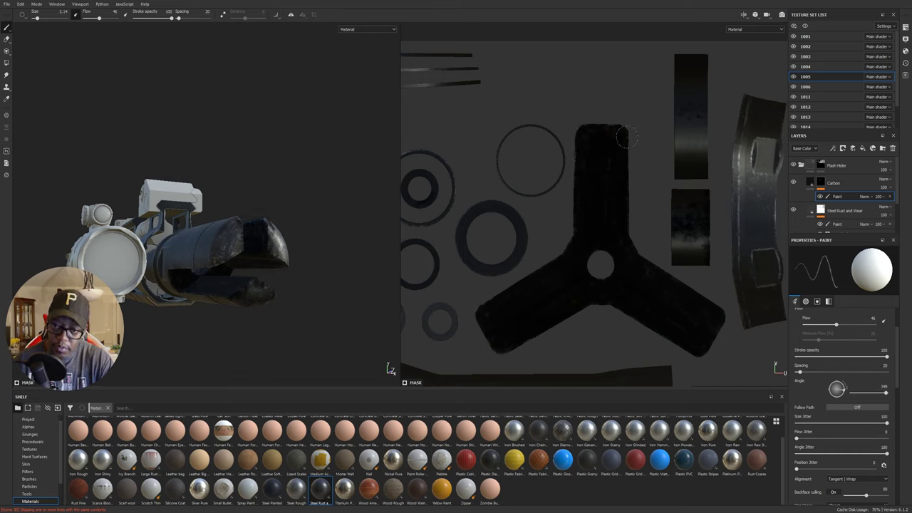
- Set the brush size to 2.25 and rotate the environment lighting to inspect the flash hider's prongs
{"action": "left_click_drag", "start_coordinate": [302, 320], "coordinate": [257, 356], "text": "alt"}
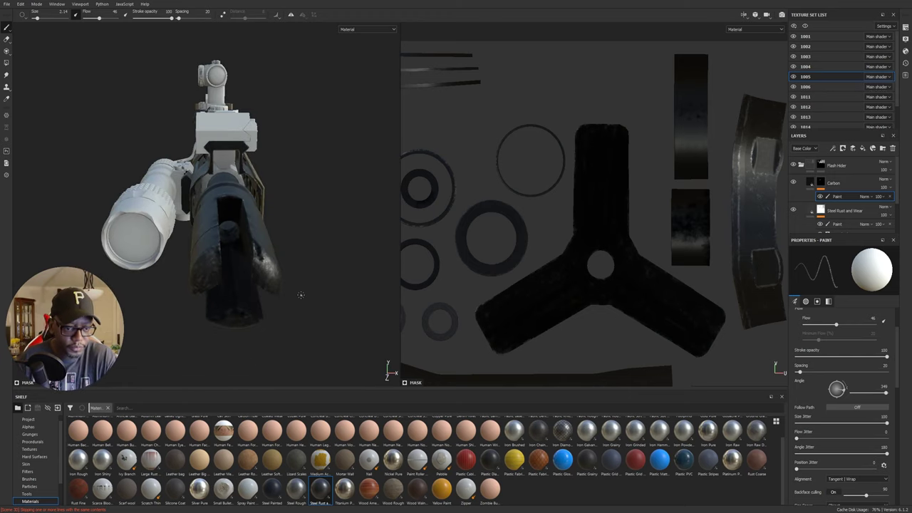
{"action": "key", "text": "bracketleft"}
{"action": "key", "text": "bracketleft"}
{"action": "key", "text": "bracketleft"}
{"action": "key", "text": "bracketleft"}
{"action": "key", "text": "bracketleft"}
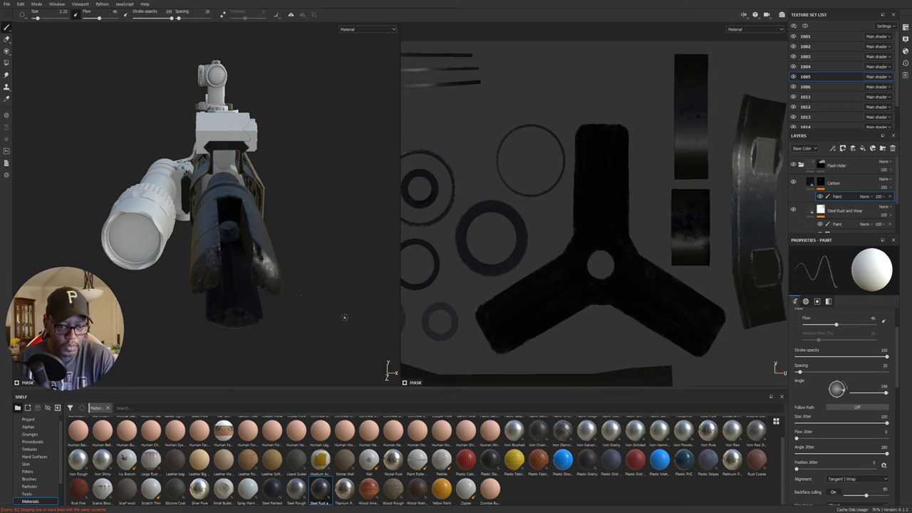
{"action": "right_click_drag", "start_coordinate": [336, 320], "coordinate": [297, 312], "text": "shift"}
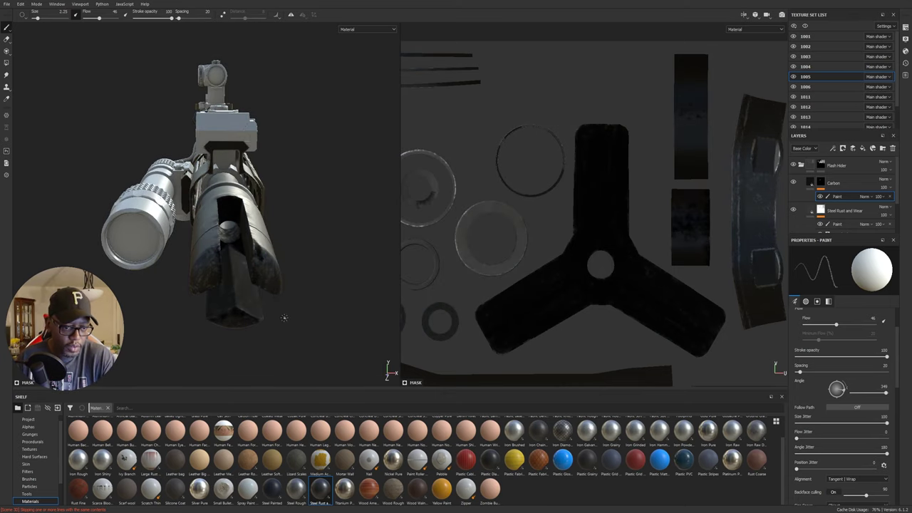
{"action": "left_click_drag", "start_coordinate": [284, 317], "coordinate": [280, 293], "text": "alt"}
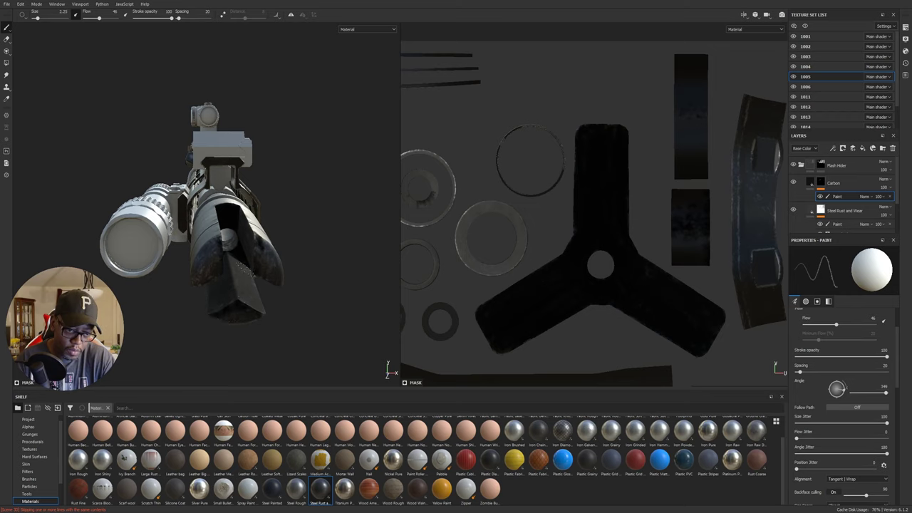
{"action": "mouse_move", "coordinate": [287, 265]}
{"action": "left_mouse_down", "text": "alt"}
{"action": "mouse_move", "coordinate": [366, 301]}
{"action": "mouse_move", "coordinate": [322, 277]}
{"action": "left_mouse_up", "text": "alt"}
- Paint carbon along the outer edges of the flash hider's slots on the 3D model, undoing the unwanted stroke
{"action": "left_click_drag", "start_coordinate": [205, 210], "coordinate": [302, 275], "text": "alt"}
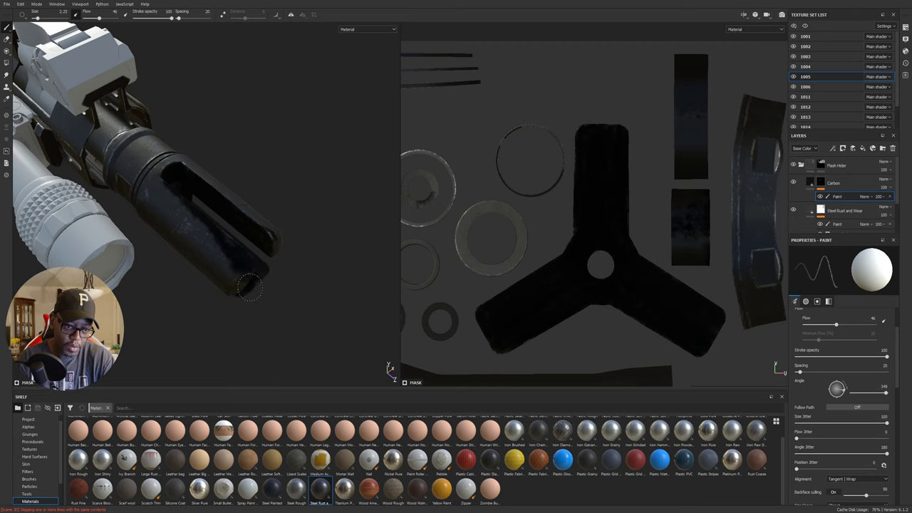
{"action": "left_click_drag", "start_coordinate": [244, 305], "coordinate": [230, 264], "text": "alt"}
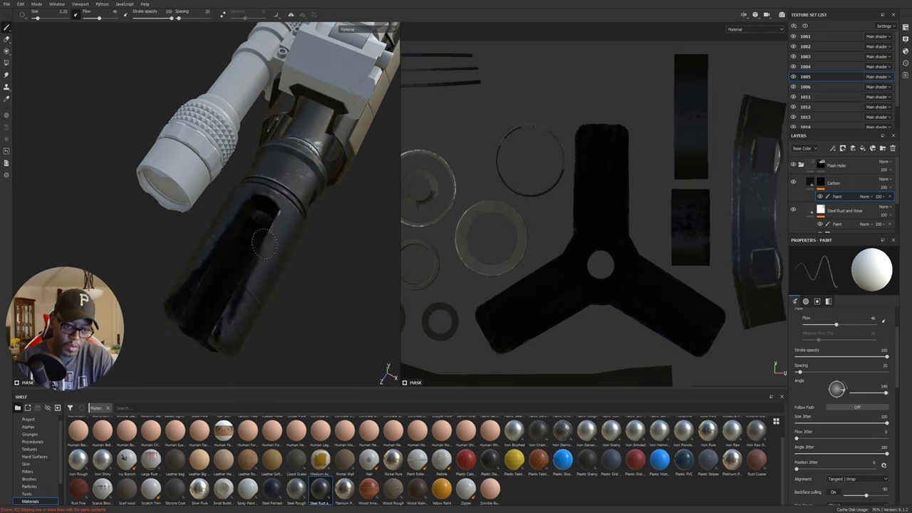
{"action": "mouse_move", "coordinate": [270, 240]}
{"action": "left_mouse_down"}
{"action": "mouse_move", "coordinate": [275, 250]}
{"action": "mouse_move", "coordinate": [258, 265]}
{"action": "left_mouse_up"}
{"action": "key", "text": "ctrl+z"}
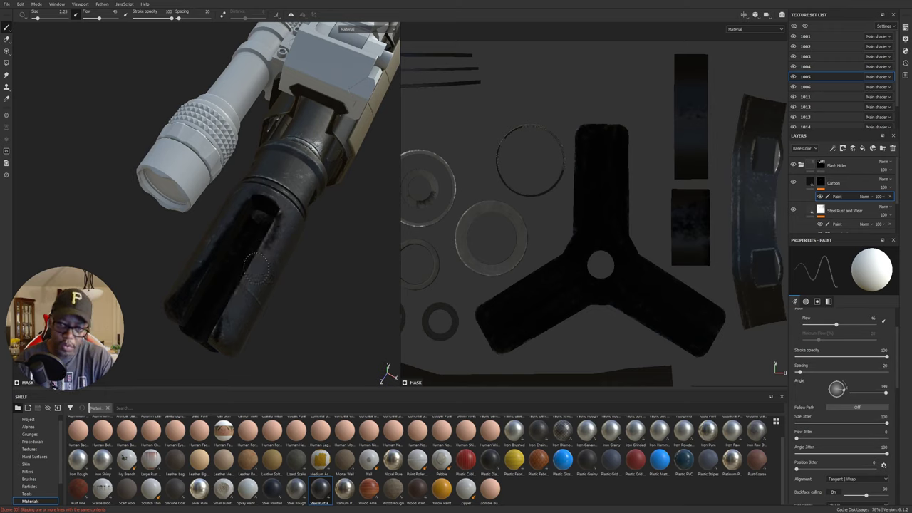
{"action": "mouse_move", "coordinate": [239, 332]}
{"action": "left_mouse_down"}
{"action": "mouse_move", "coordinate": [234, 303]}
{"action": "mouse_move", "coordinate": [219, 312]}
{"action": "mouse_move", "coordinate": [217, 342]}
{"action": "mouse_move", "coordinate": [250, 271]}
{"action": "left_mouse_up"}
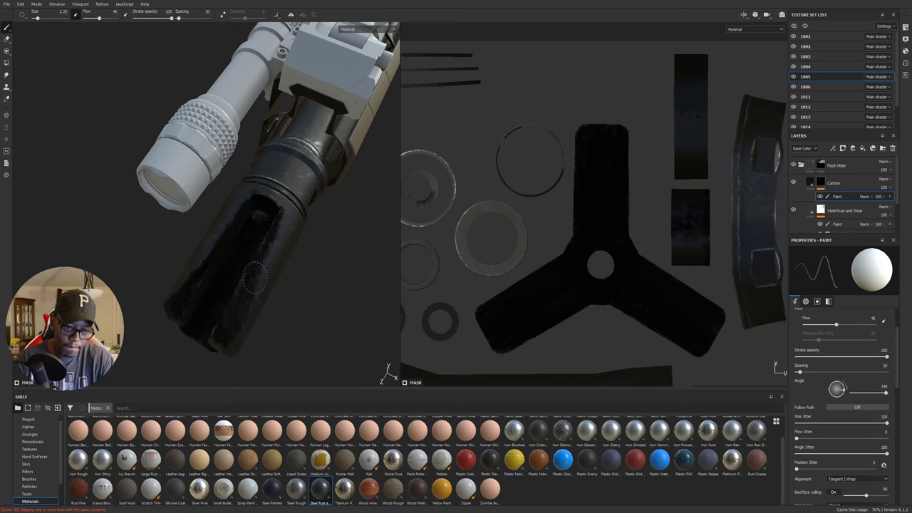
{"action": "left_click_drag", "start_coordinate": [295, 292], "coordinate": [287, 262], "text": "alt"}
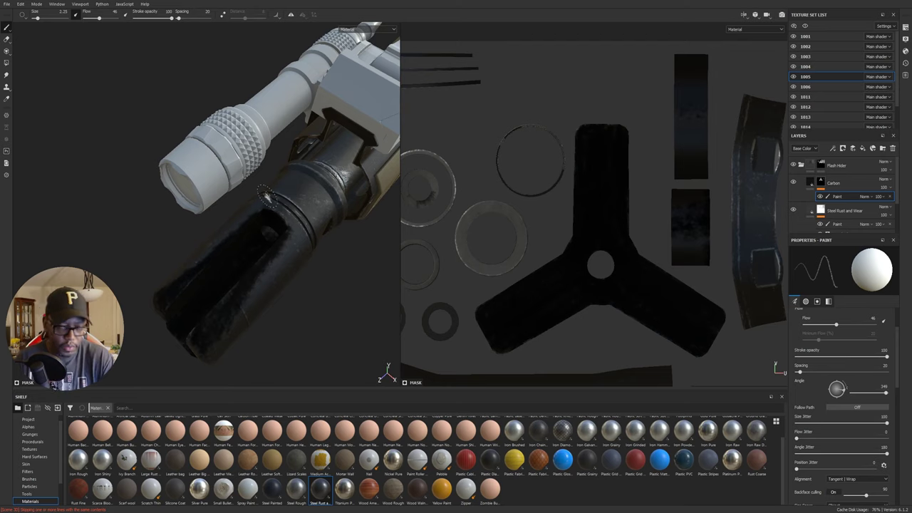
- Widen the 3D view beside the UV view and paint carbon onto the end of a flash hider prong
{"action": "middle_click_drag", "start_coordinate": [427, 244], "coordinate": [437, 215]}
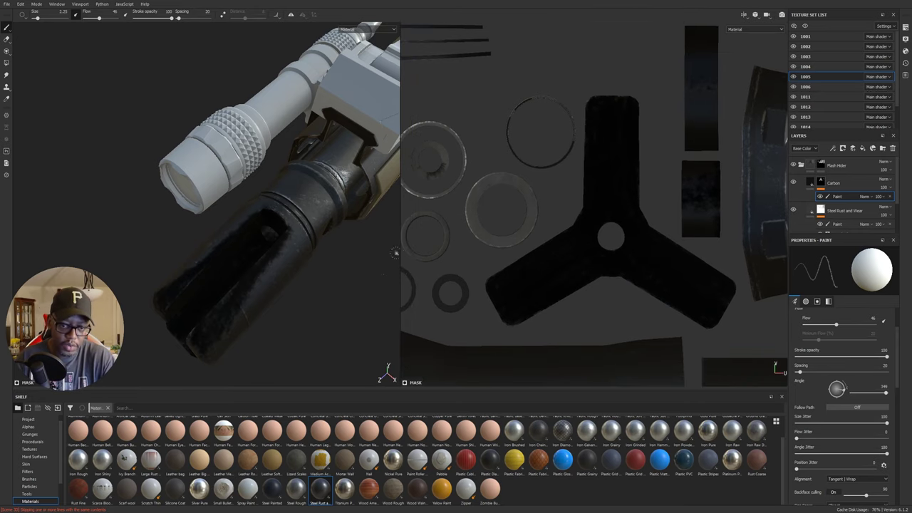
{"action": "left_click_drag", "start_coordinate": [400, 261], "coordinate": [508, 261]}
{"action": "middle_click_drag", "start_coordinate": [384, 268], "coordinate": [299, 203], "text": "alt"}
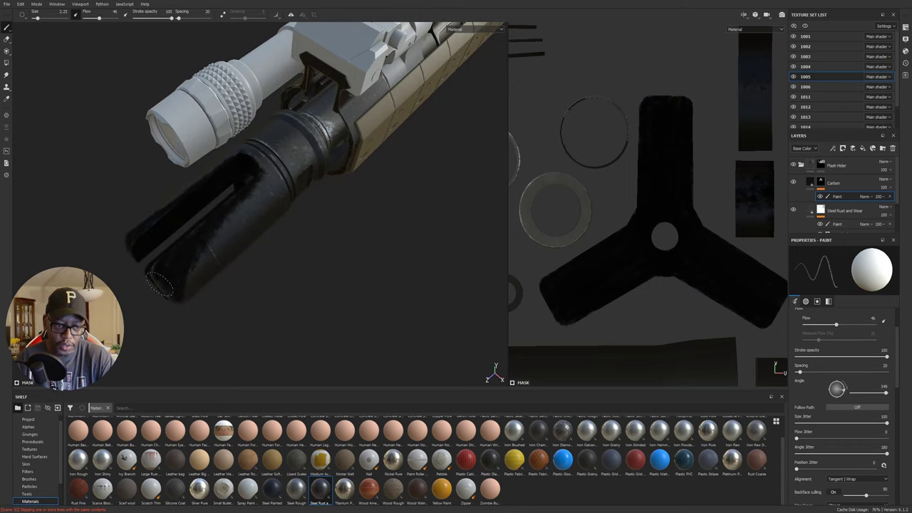
{"action": "mouse_move", "coordinate": [161, 285]}
{"action": "left_mouse_down", "text": "alt"}
{"action": "mouse_move", "coordinate": [235, 290]}
{"action": "mouse_move", "coordinate": [340, 210]}
{"action": "mouse_move", "coordinate": [216, 191]}
{"action": "mouse_move", "coordinate": [232, 196]}
{"action": "mouse_move", "coordinate": [252, 257]}
{"action": "mouse_move", "coordinate": [203, 214]}
{"action": "mouse_move", "coordinate": [214, 214]}
{"action": "mouse_move", "coordinate": [166, 246]}
{"action": "mouse_move", "coordinate": [315, 206]}
{"action": "mouse_move", "coordinate": [184, 255]}
{"action": "left_mouse_up", "text": "alt"}
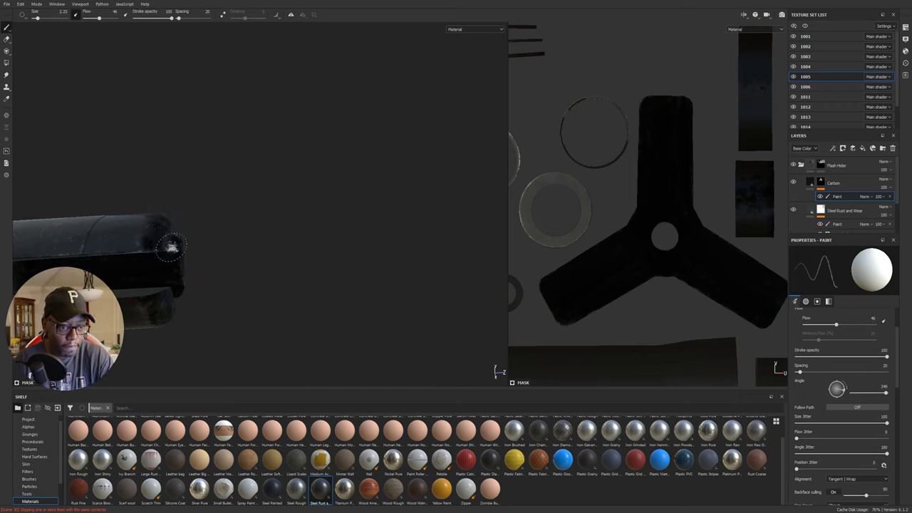
{"action": "left_click_drag", "start_coordinate": [171, 246], "coordinate": [271, 278], "text": "alt"}
{"action": "left_click_drag", "start_coordinate": [85, 268], "coordinate": [146, 240], "text": "alt"}
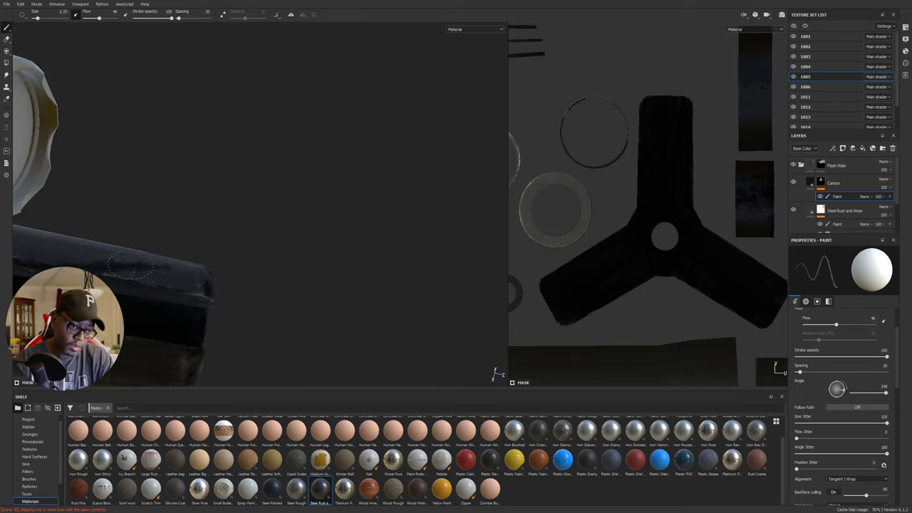
{"action": "mouse_move", "coordinate": [207, 285]}
{"action": "left_mouse_down"}
{"action": "mouse_move", "coordinate": [177, 283]}
{"action": "mouse_move", "coordinate": [207, 296]}
{"action": "left_mouse_up"}
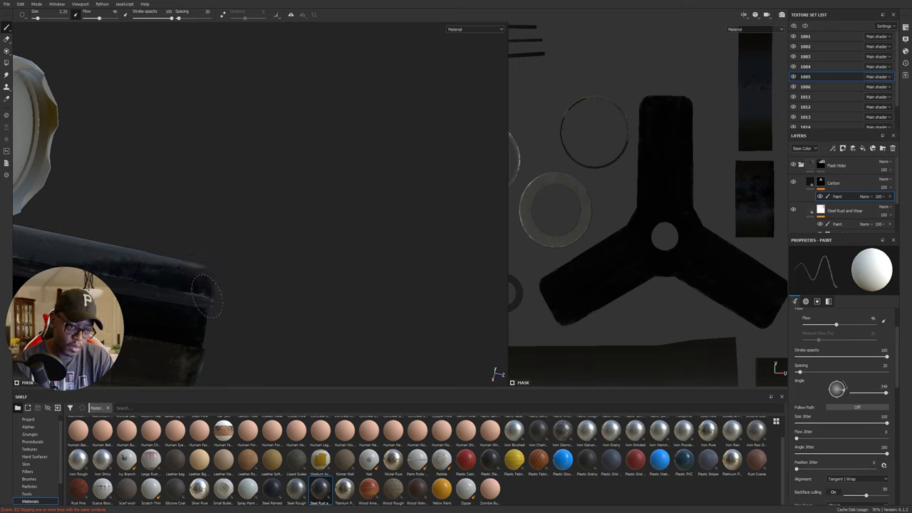
- Paint carbon over the outer surfaces of the prong tips, fading it back toward the flash hider's collar
{"action": "mouse_move", "coordinate": [348, 236]}
{"action": "left_mouse_down", "text": "alt"}
{"action": "mouse_move", "coordinate": [241, 358]}
{"action": "mouse_move", "coordinate": [197, 305]}
{"action": "left_mouse_up", "text": "alt"}
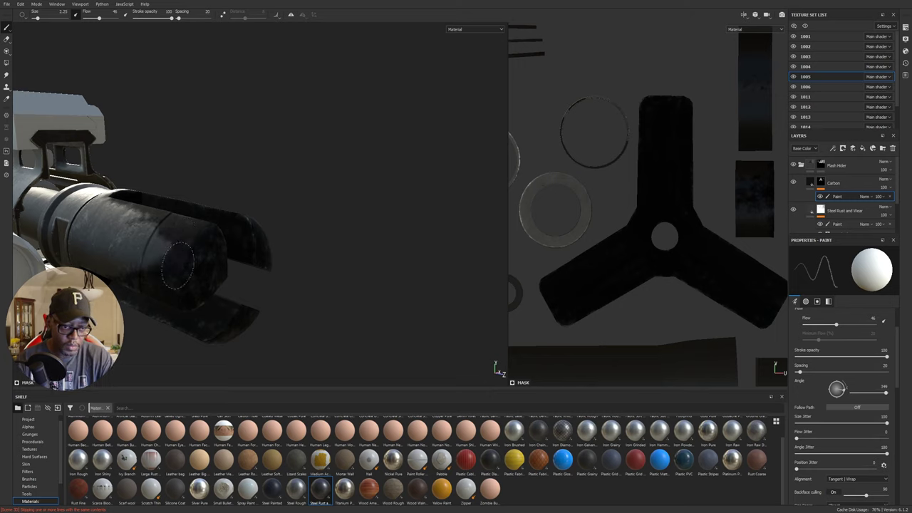
{"action": "mouse_move", "coordinate": [178, 265]}
{"action": "left_mouse_down", "text": "alt"}
{"action": "mouse_move", "coordinate": [246, 228]}
{"action": "mouse_move", "coordinate": [305, 147]}
{"action": "left_mouse_up", "text": "alt"}
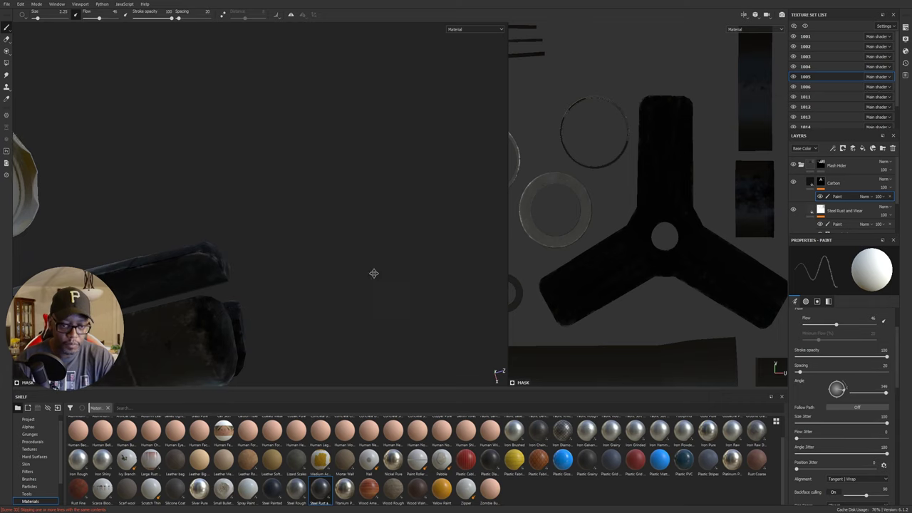
{"action": "mouse_move", "coordinate": [373, 271]}
{"action": "left_mouse_down", "text": "alt"}
{"action": "mouse_move", "coordinate": [436, 210]}
{"action": "mouse_move", "coordinate": [428, 203]}
{"action": "left_mouse_up", "text": "alt"}
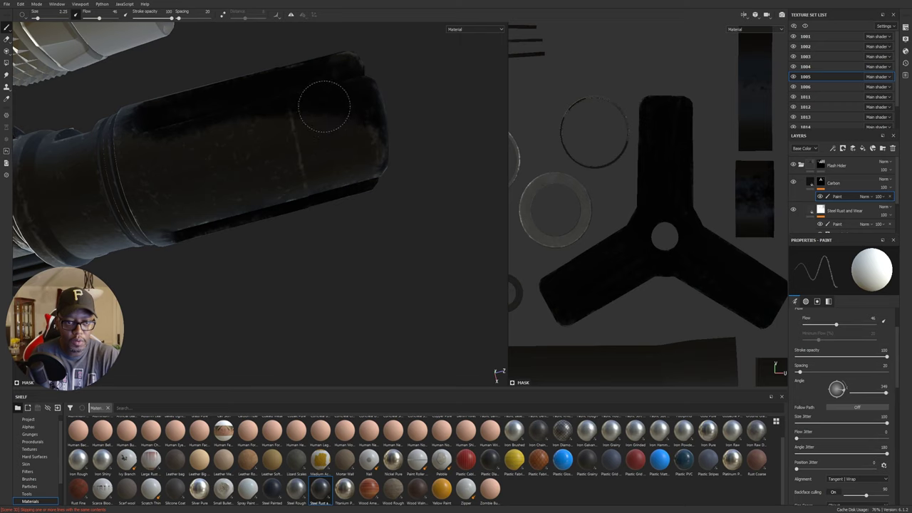
{"action": "mouse_move", "coordinate": [381, 93]}
{"action": "left_mouse_down", "text": "alt"}
{"action": "mouse_move", "coordinate": [350, 189]}
{"action": "mouse_move", "coordinate": [234, 238]}
{"action": "mouse_move", "coordinate": [294, 171]}
{"action": "mouse_move", "coordinate": [292, 155]}
{"action": "mouse_move", "coordinate": [370, 187]}
{"action": "mouse_move", "coordinate": [460, 203]}
{"action": "mouse_move", "coordinate": [294, 173]}
{"action": "mouse_move", "coordinate": [319, 148]}
{"action": "mouse_move", "coordinate": [295, 196]}
{"action": "left_mouse_up", "text": "alt"}
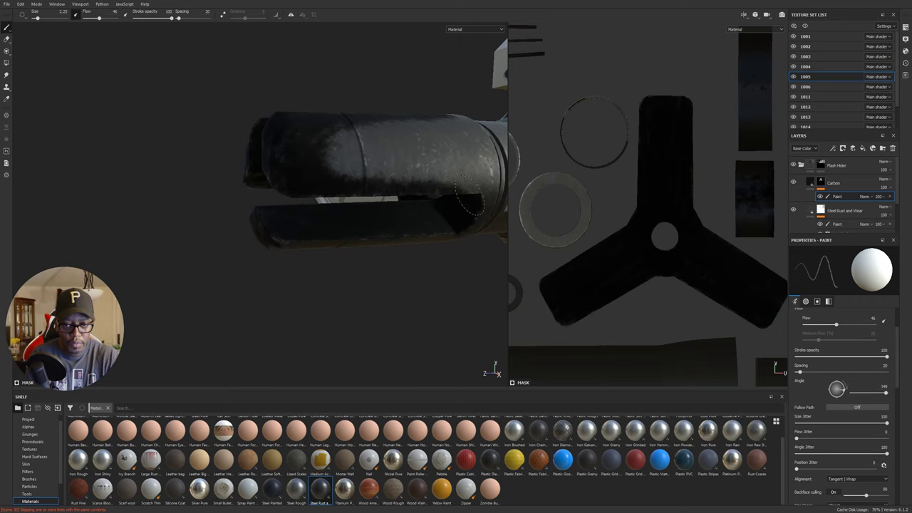
- Extend the carbon along the remaining slot edges and around the tips of the prongs from all sides
{"action": "left_click_drag", "start_coordinate": [467, 220], "coordinate": [458, 188], "text": "alt"}
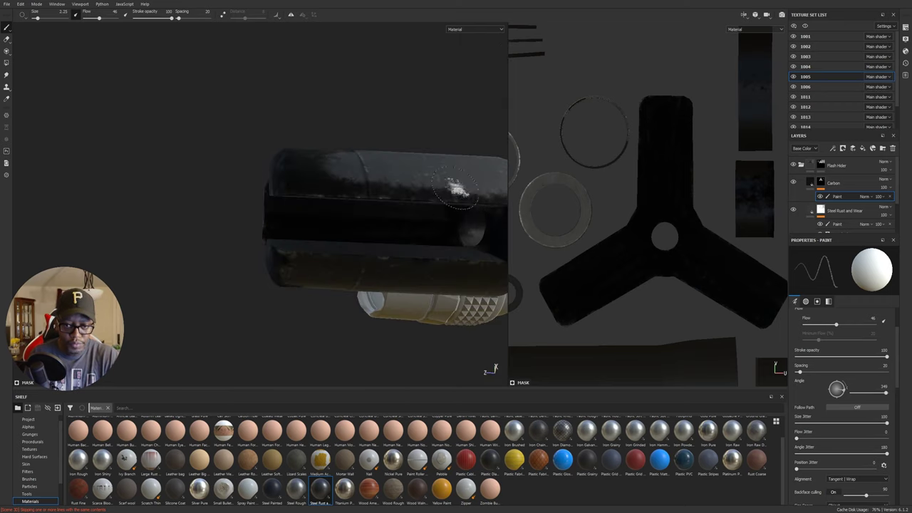
{"action": "left_click_drag", "start_coordinate": [416, 210], "coordinate": [209, 164], "text": "alt"}
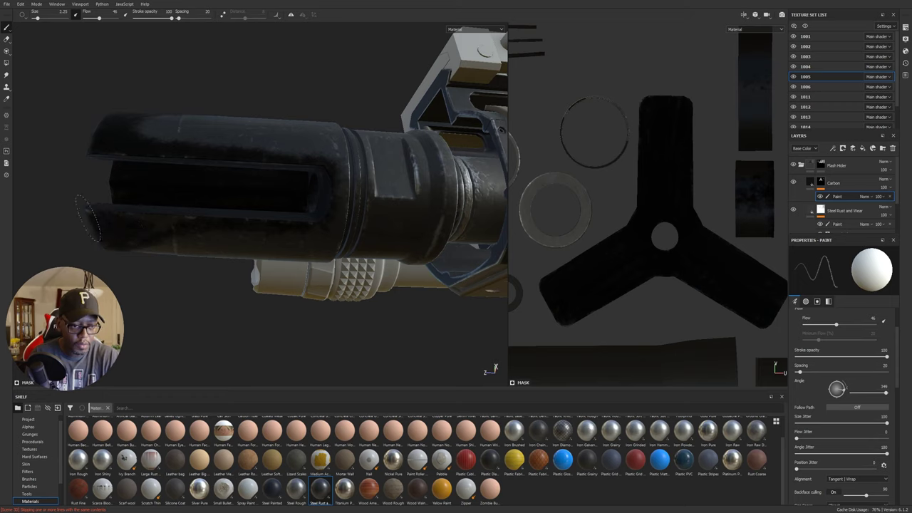
{"action": "mouse_move", "coordinate": [138, 211]}
{"action": "left_mouse_down", "text": "alt"}
{"action": "mouse_move", "coordinate": [313, 205]}
{"action": "mouse_move", "coordinate": [457, 122]}
{"action": "mouse_move", "coordinate": [305, 173]}
{"action": "left_mouse_up", "text": "alt"}
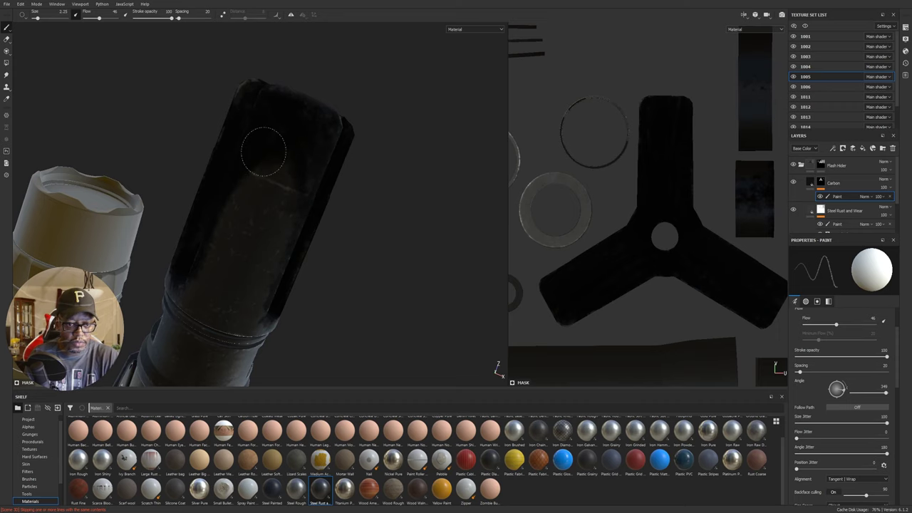
{"action": "left_click_drag", "start_coordinate": [251, 121], "coordinate": [281, 121], "text": "alt"}
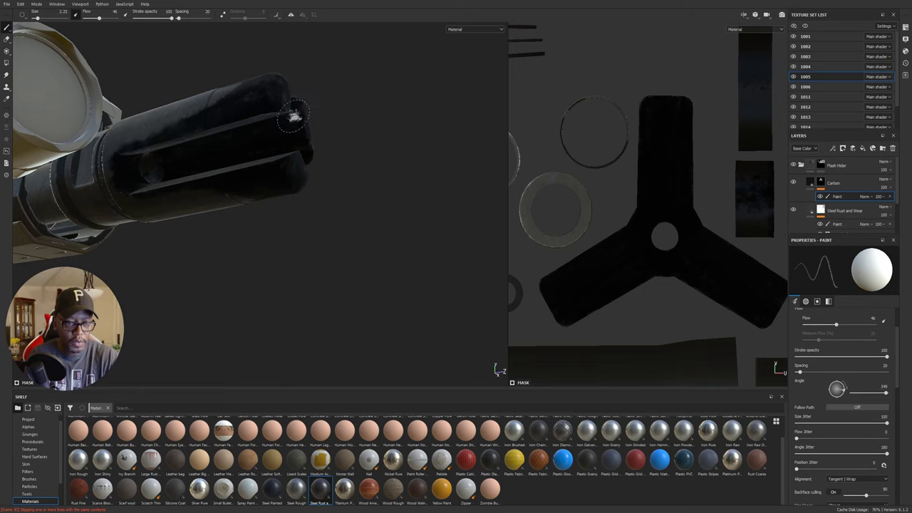
{"action": "left_click_drag", "start_coordinate": [160, 132], "coordinate": [210, 214], "text": "alt"}
{"action": "mouse_move", "coordinate": [287, 130]}
{"action": "left_mouse_down", "text": "alt"}
{"action": "mouse_move", "coordinate": [204, 126]}
{"action": "mouse_move", "coordinate": [366, 74]}
{"action": "left_mouse_up", "text": "alt"}
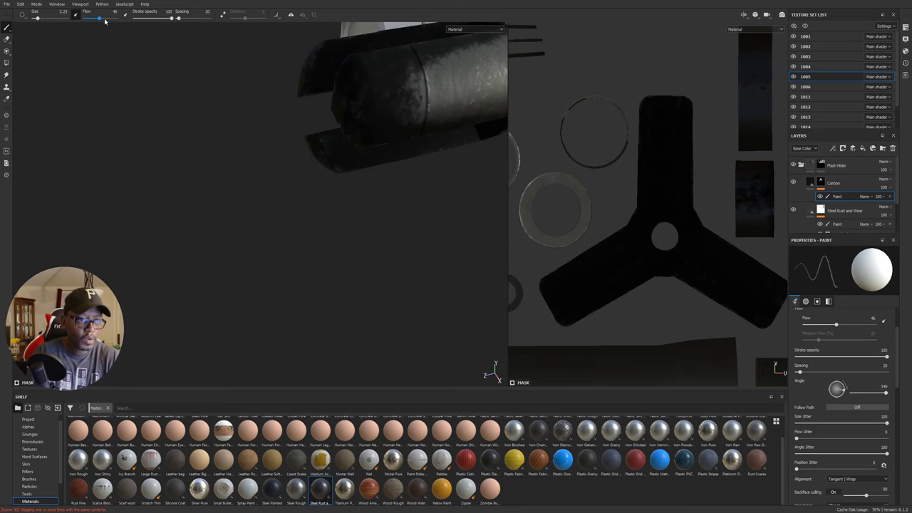
- Set the brush flow to 10 and blend faint soot over the outer surfaces of the flash hider's prongs
{"action": "left_click_drag", "start_coordinate": [105, 22], "coordinate": [84, 23]}
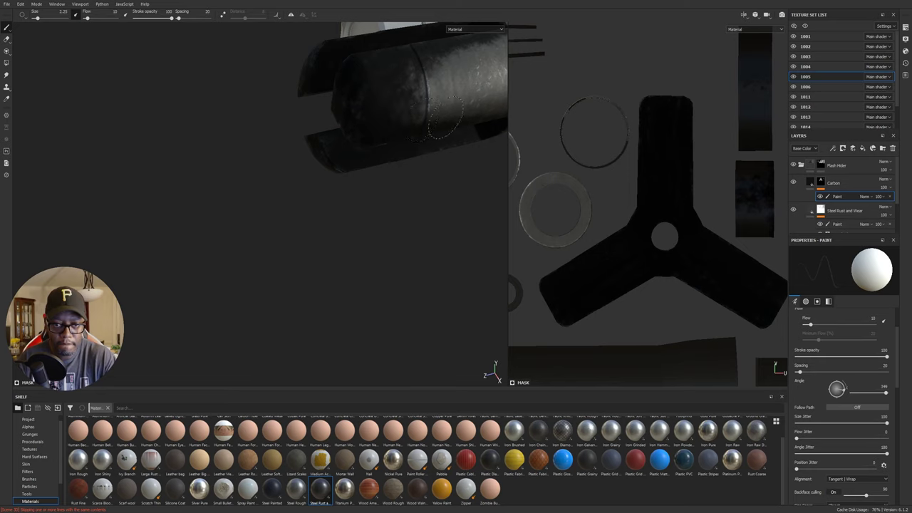
{"action": "mouse_move", "coordinate": [477, 118]}
{"action": "left_mouse_down", "text": "alt"}
{"action": "mouse_move", "coordinate": [392, 128]}
{"action": "mouse_move", "coordinate": [398, 34]}
{"action": "left_mouse_up", "text": "alt"}
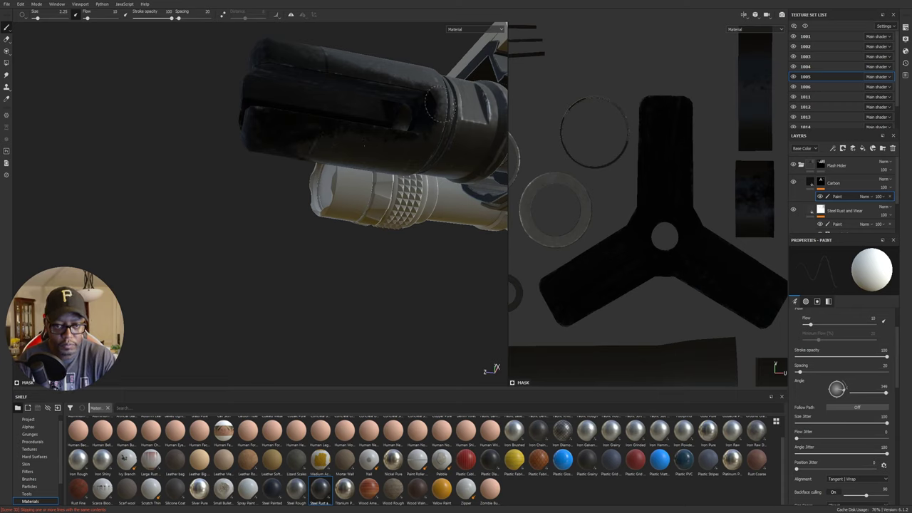
{"action": "left_click_drag", "start_coordinate": [386, 82], "coordinate": [424, 85], "text": "alt"}
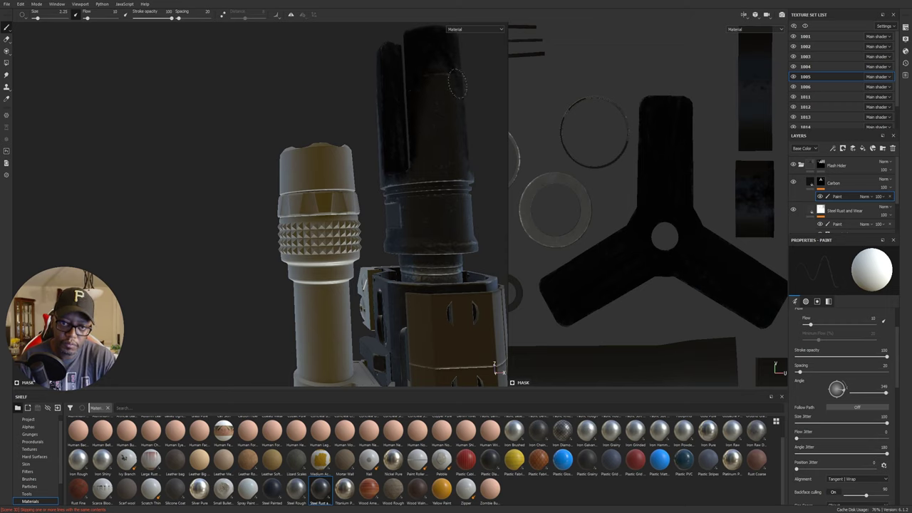
{"action": "left_click_drag", "start_coordinate": [418, 127], "coordinate": [399, 180], "text": "alt"}
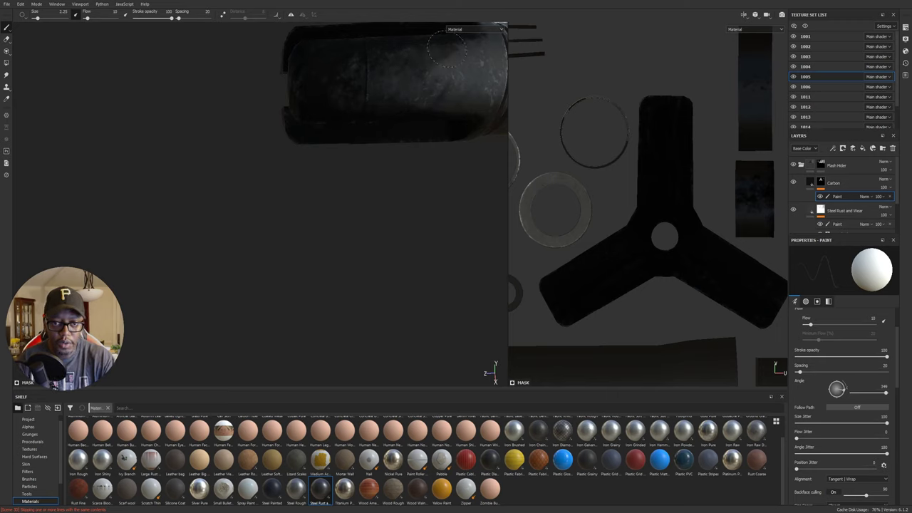
{"action": "left_click_drag", "start_coordinate": [467, 126], "coordinate": [419, 261], "text": "alt"}
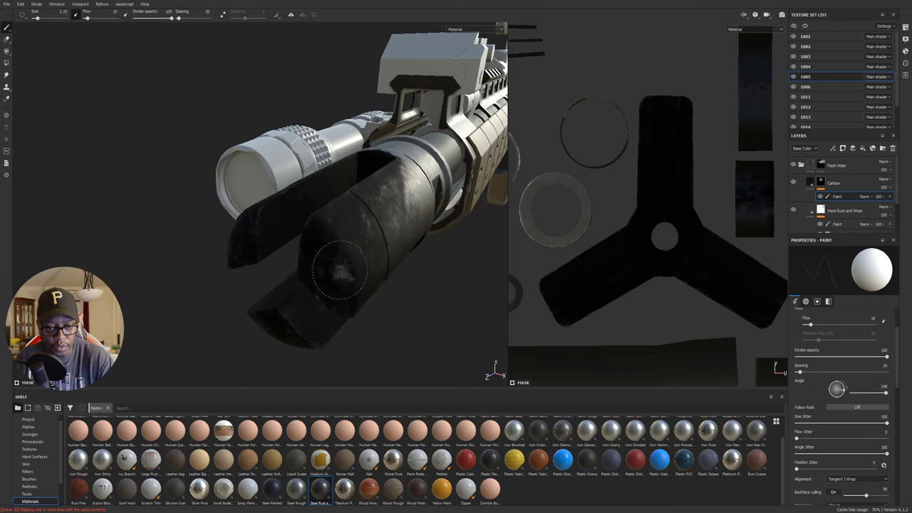
{"action": "left_click_drag", "start_coordinate": [382, 239], "coordinate": [379, 207], "text": "alt"}
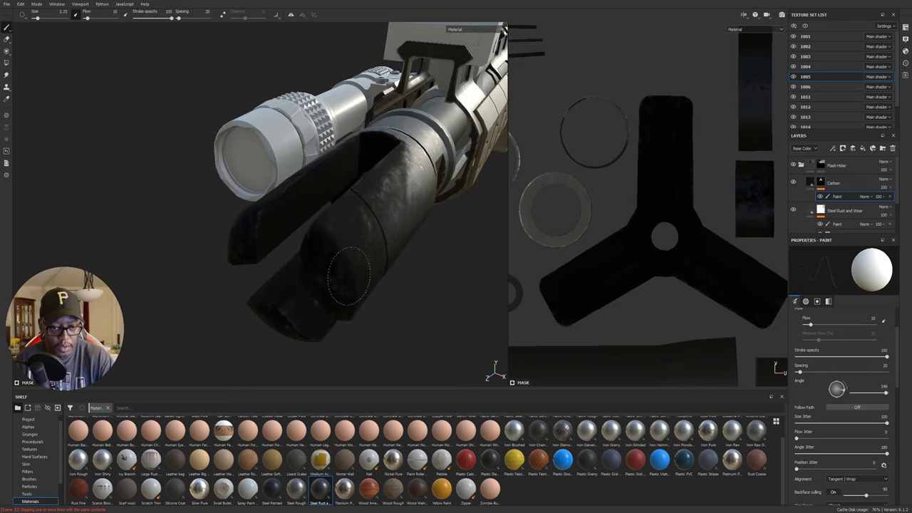
- Set the brush flow to 73 and paint denser carbon over the tips and end faces of the flash hider's prongs
{"action": "mouse_move", "coordinate": [326, 295]}
{"action": "left_mouse_down", "text": "alt"}
{"action": "mouse_move", "coordinate": [437, 216]}
{"action": "mouse_move", "coordinate": [501, 216]}
{"action": "left_mouse_up", "text": "alt"}
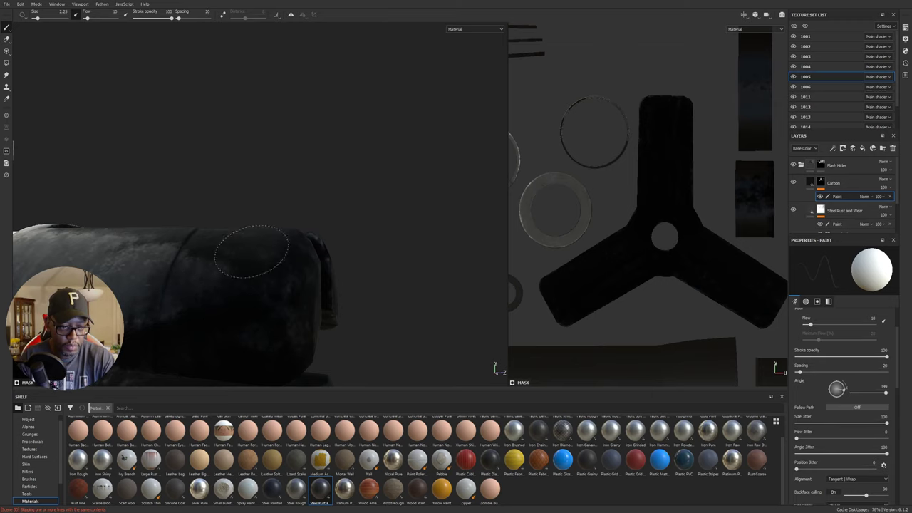
{"action": "mouse_move", "coordinate": [354, 238]}
{"action": "left_mouse_down", "text": "alt"}
{"action": "mouse_move", "coordinate": [425, 218]}
{"action": "mouse_move", "coordinate": [399, 163]}
{"action": "mouse_move", "coordinate": [220, 171]}
{"action": "mouse_move", "coordinate": [183, 98]}
{"action": "mouse_move", "coordinate": [356, 179]}
{"action": "mouse_move", "coordinate": [346, 295]}
{"action": "left_mouse_up", "text": "alt"}
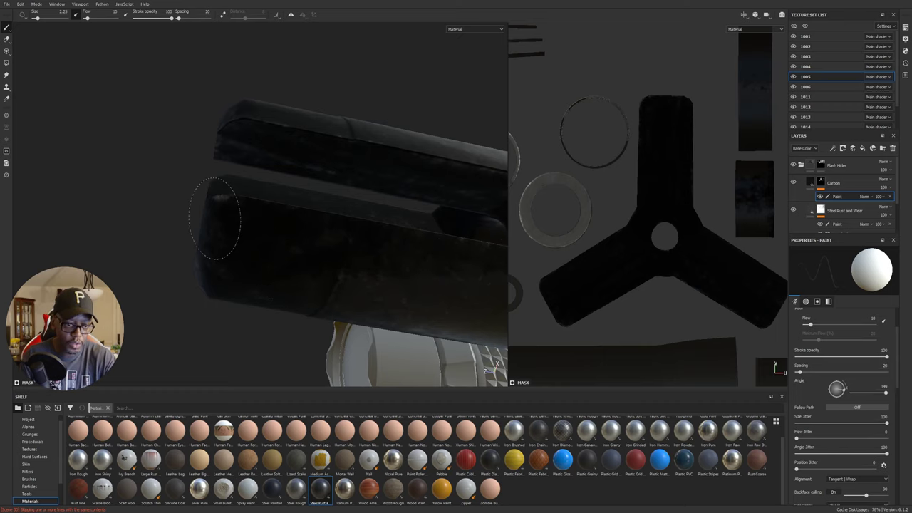
{"action": "mouse_move", "coordinate": [207, 206]}
{"action": "left_mouse_down", "text": "alt"}
{"action": "mouse_move", "coordinate": [256, 239]}
{"action": "mouse_move", "coordinate": [404, 209]}
{"action": "mouse_move", "coordinate": [285, 143]}
{"action": "mouse_move", "coordinate": [396, 155]}
{"action": "left_mouse_up", "text": "alt"}
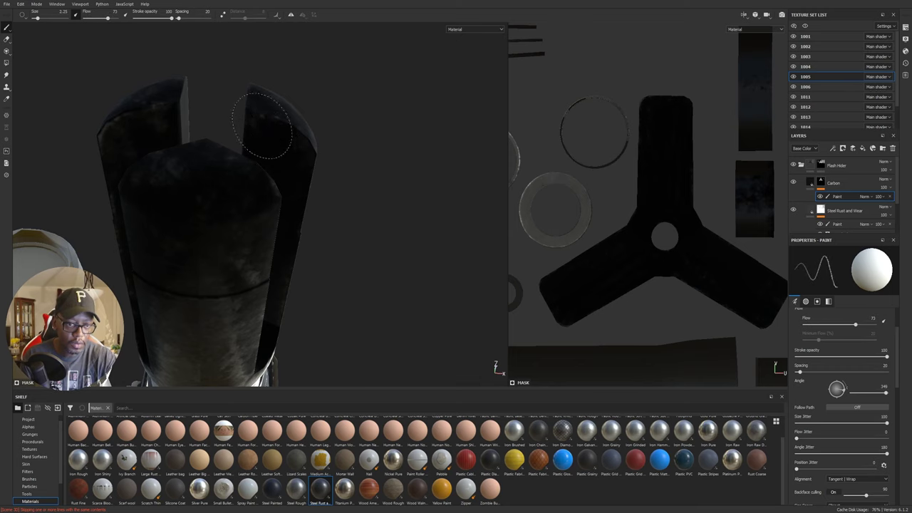
{"action": "left_click_drag", "start_coordinate": [299, 151], "coordinate": [264, 174], "text": "alt"}
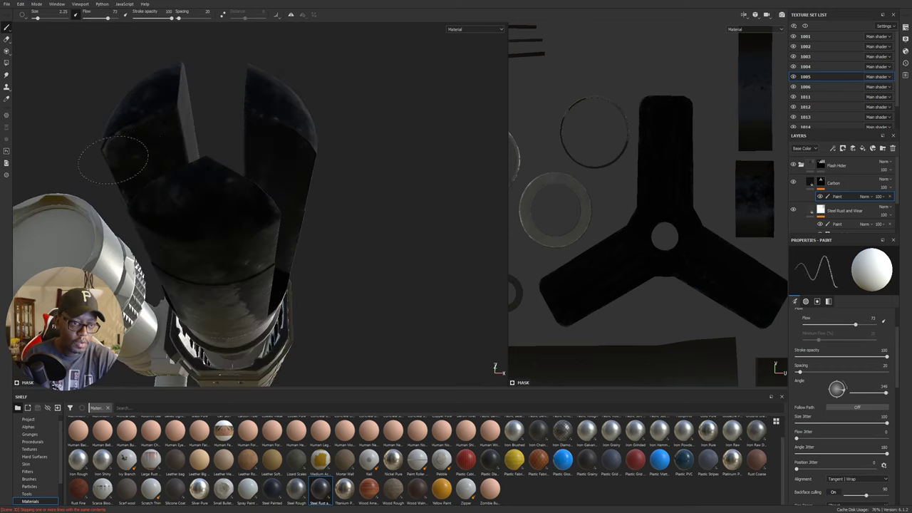
{"action": "left_click_drag", "start_coordinate": [195, 104], "coordinate": [201, 156], "text": "alt"}
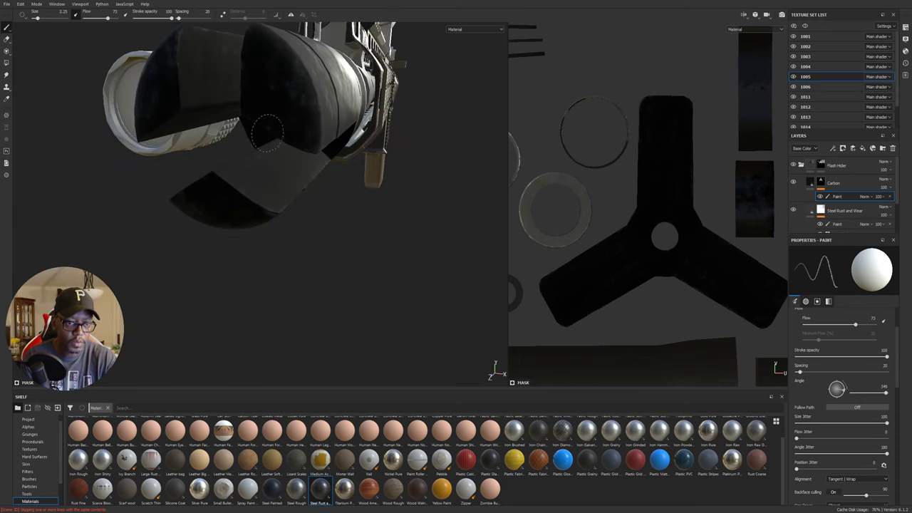
{"action": "left_click_drag", "start_coordinate": [268, 132], "coordinate": [378, 96], "text": "alt"}
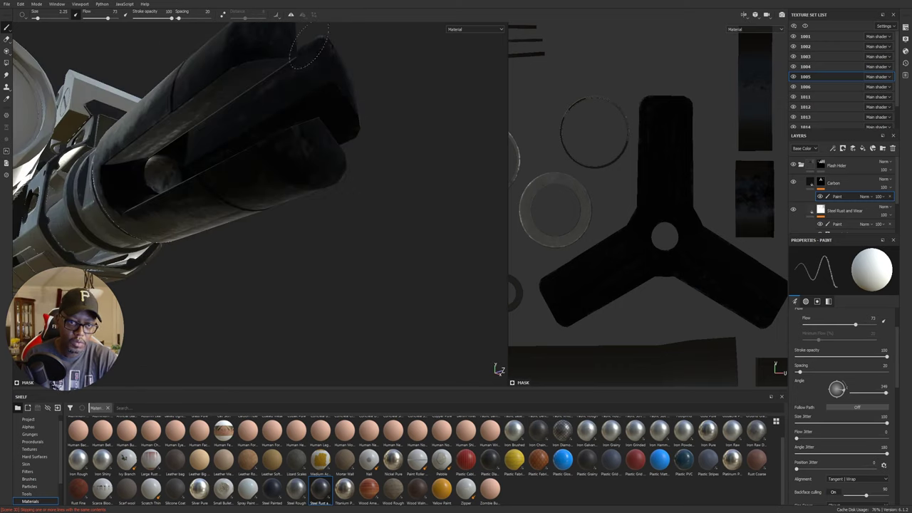
{"action": "left_click_drag", "start_coordinate": [387, 128], "coordinate": [381, 154], "text": "alt"}
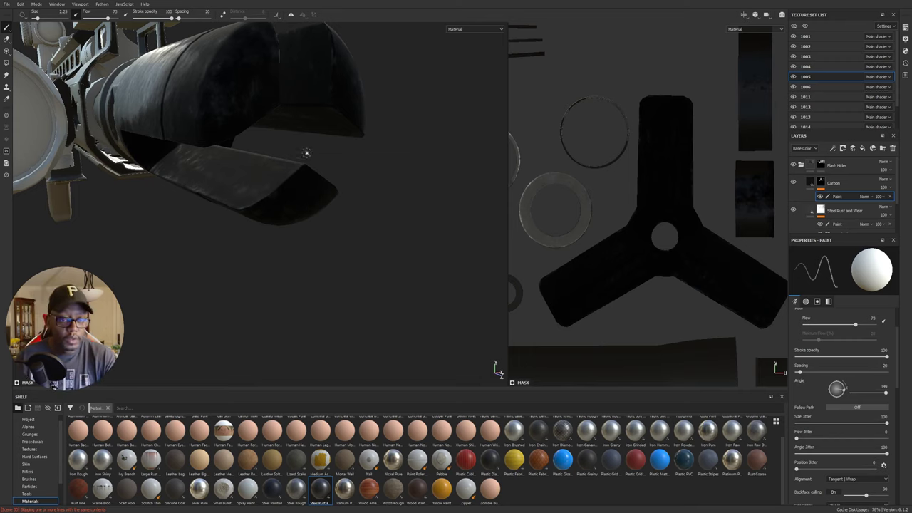
{"action": "left_click_drag", "start_coordinate": [307, 153], "coordinate": [488, 249], "text": "alt"}
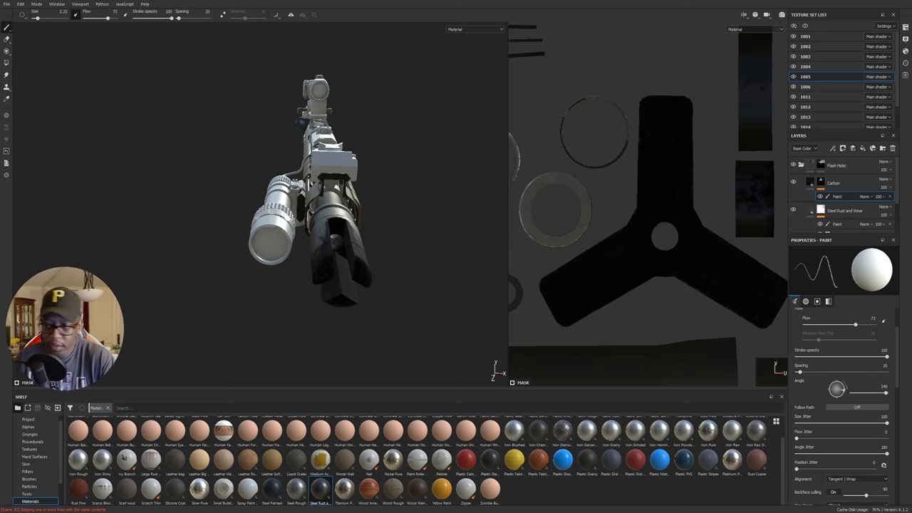
- Paint carbon over the inner ring of the circular UV island near the flash hider's star-shaped island
{"action": "left_click_drag", "start_coordinate": [371, 263], "coordinate": [333, 220], "text": "alt"}
{"action": "right_click_drag", "start_coordinate": [334, 220], "coordinate": [341, 238], "text": "alt"}
{"action": "middle_click_drag", "start_coordinate": [713, 254], "coordinate": [727, 261], "text": "alt"}
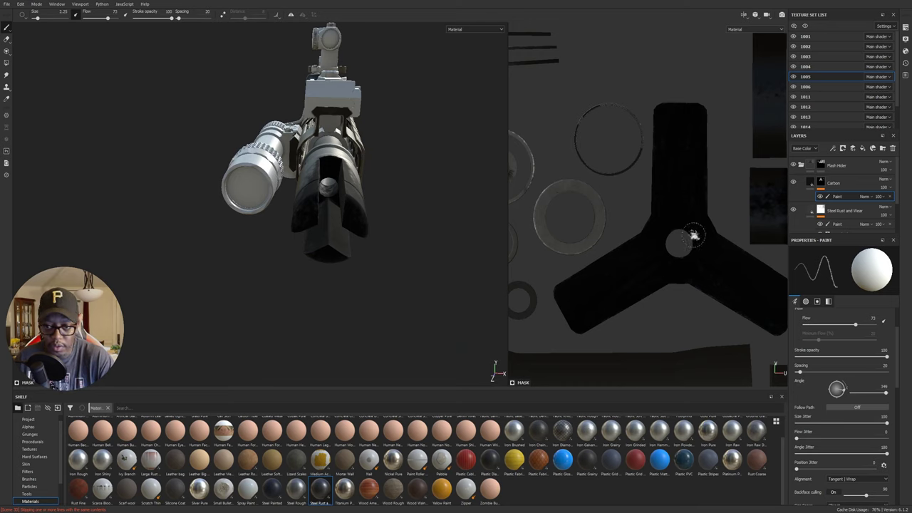
{"action": "right_click_drag", "start_coordinate": [692, 234], "coordinate": [648, 226], "text": "alt"}
{"action": "middle_click_drag", "start_coordinate": [648, 226], "coordinate": [577, 214], "text": "alt"}
{"action": "middle_click_drag", "start_coordinate": [693, 231], "coordinate": [744, 184], "text": "alt"}
{"action": "scroll", "coordinate": [293, 171], "scroll_direction": "up", "scroll_amount": 3}
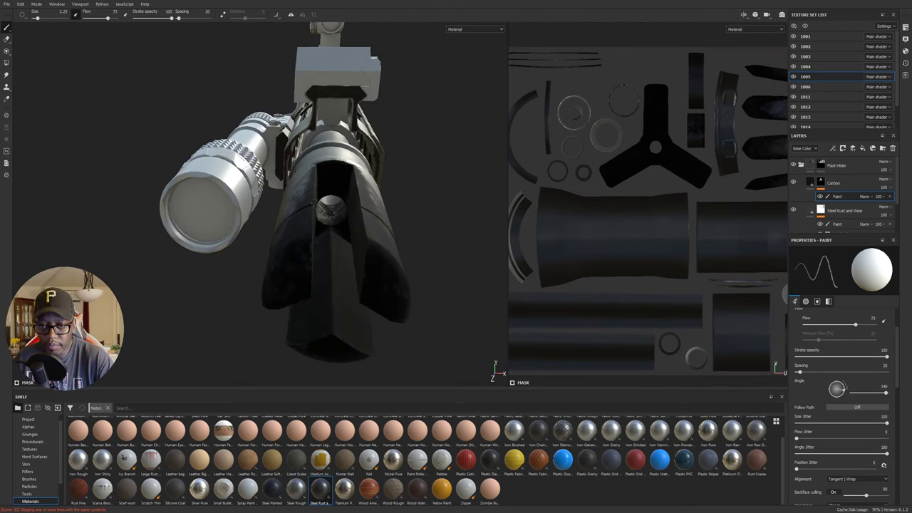
{"action": "scroll", "coordinate": [568, 103], "scroll_direction": "up", "scroll_amount": 6}
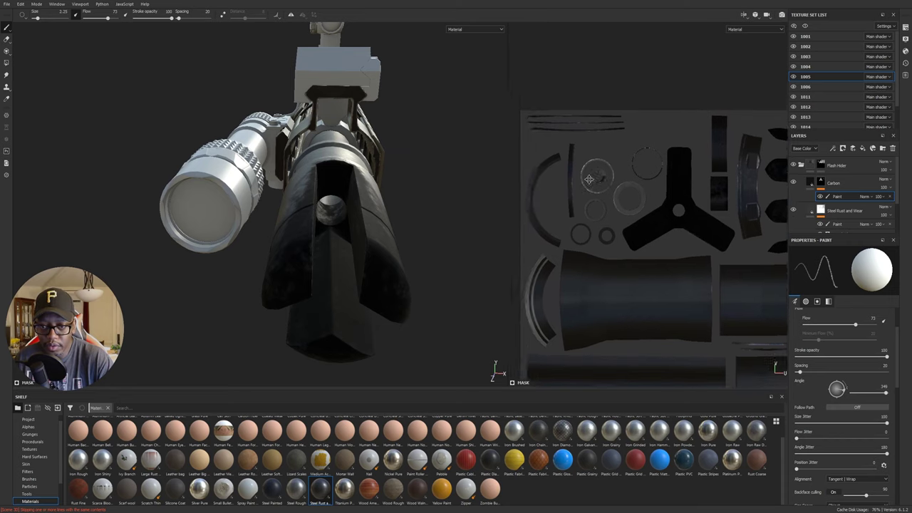
{"action": "mouse_move", "coordinate": [632, 168]}
{"action": "left_mouse_down"}
{"action": "mouse_move", "coordinate": [638, 177]}
{"action": "mouse_move", "coordinate": [610, 152]}
{"action": "mouse_move", "coordinate": [579, 187]}
{"action": "mouse_move", "coordinate": [629, 223]}
{"action": "mouse_move", "coordinate": [608, 214]}
{"action": "mouse_move", "coordinate": [622, 214]}
{"action": "mouse_move", "coordinate": [635, 197]}
{"action": "mouse_move", "coordinate": [632, 156]}
{"action": "mouse_move", "coordinate": [585, 155]}
{"action": "left_mouse_up"}
- Search the UV layout for the shell that belongs to the muzzle's bore
{"action": "middle_click_drag", "start_coordinate": [688, 264], "coordinate": [639, 227], "text": "alt"}
{"action": "scroll", "coordinate": [643, 256], "scroll_direction": "down", "scroll_amount": 4}
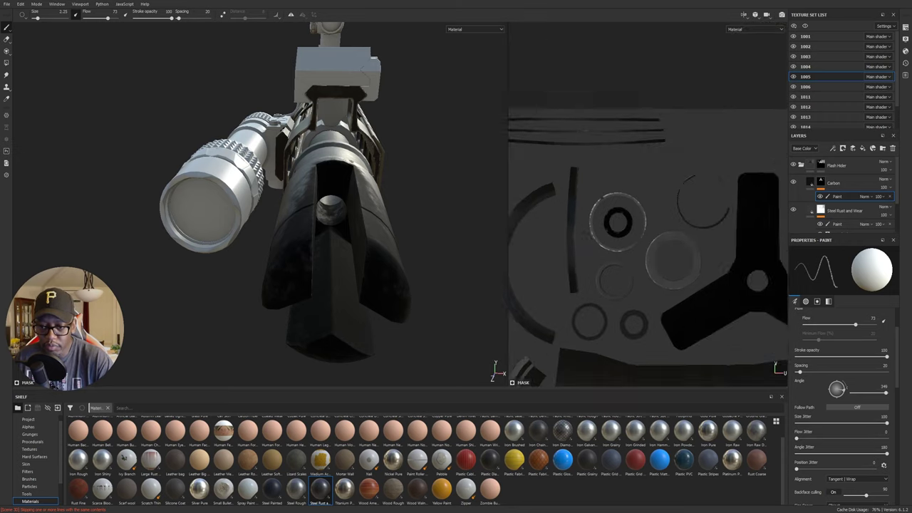
{"action": "middle_click_drag", "start_coordinate": [594, 320], "coordinate": [732, 187], "text": "alt"}
{"action": "mouse_move", "coordinate": [782, 345]}
{"action": "middle_mouse_down", "text": "alt"}
{"action": "mouse_move", "coordinate": [674, 236]}
{"action": "mouse_move", "coordinate": [597, 296]}
{"action": "middle_mouse_up", "text": "alt"}
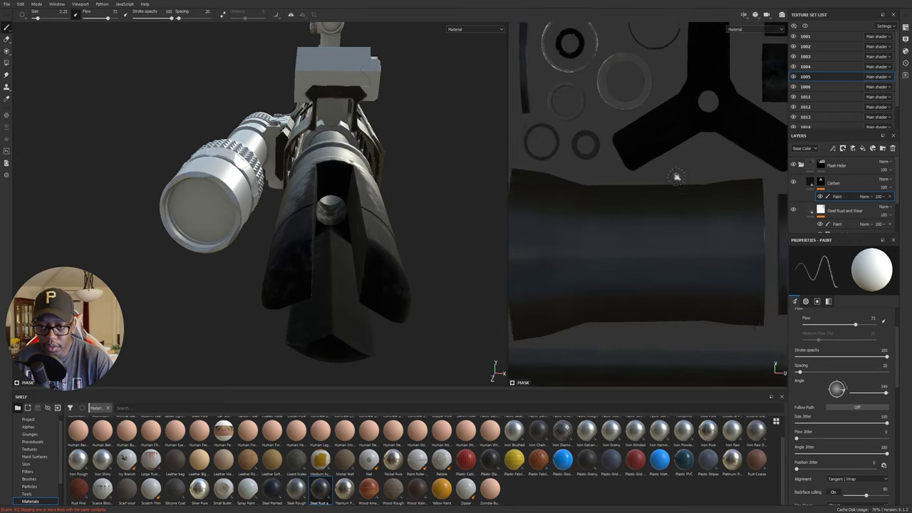
{"action": "middle_click_drag", "start_coordinate": [676, 175], "coordinate": [536, 227], "text": "alt"}
{"action": "middle_click_drag", "start_coordinate": [642, 183], "coordinate": [559, 256], "text": "alt"}
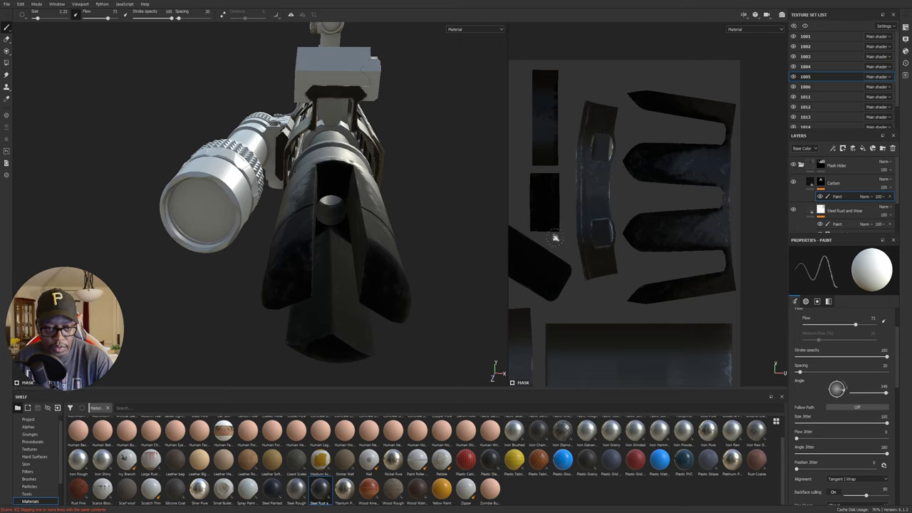
{"action": "key", "text": "alt"}
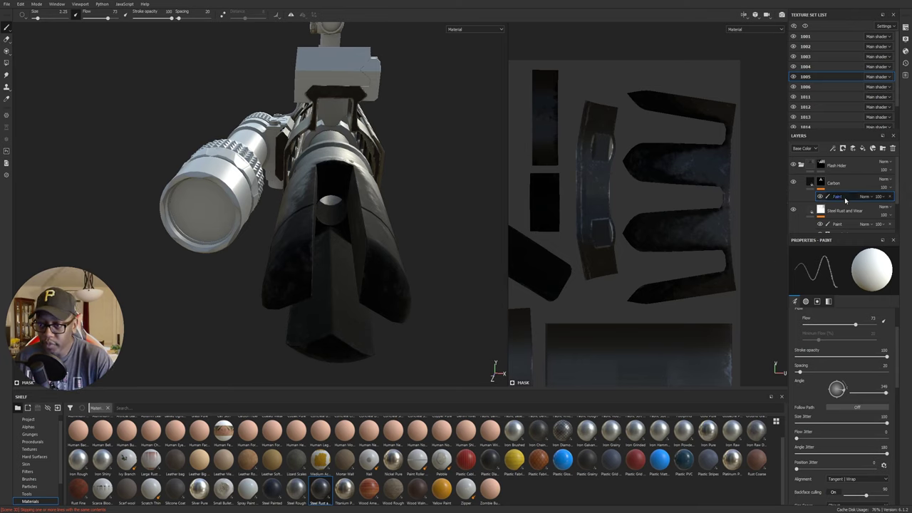
- Select the Carbon layer's mask and activate Polygon Fill in UV chunk mode
{"action": "left_click", "coordinate": [821, 183]}
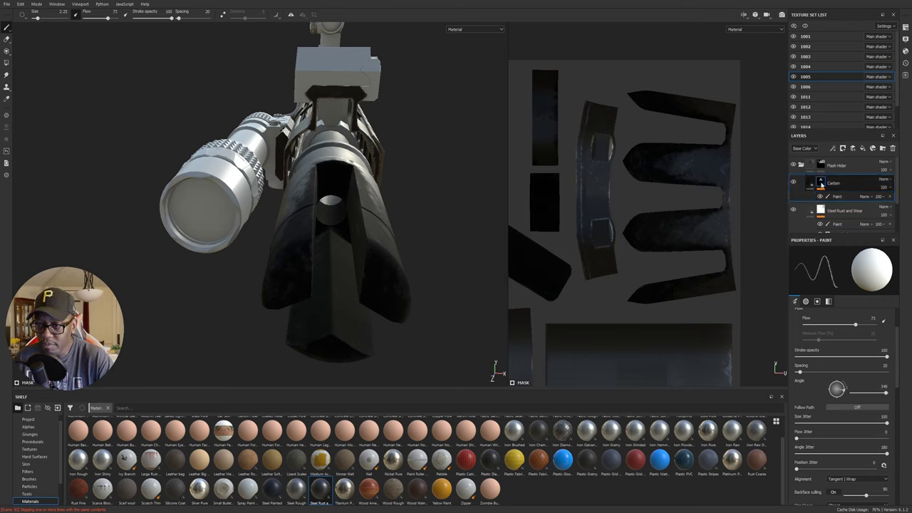
{"action": "right_click_drag", "start_coordinate": [409, 177], "coordinate": [335, 178], "text": "alt"}
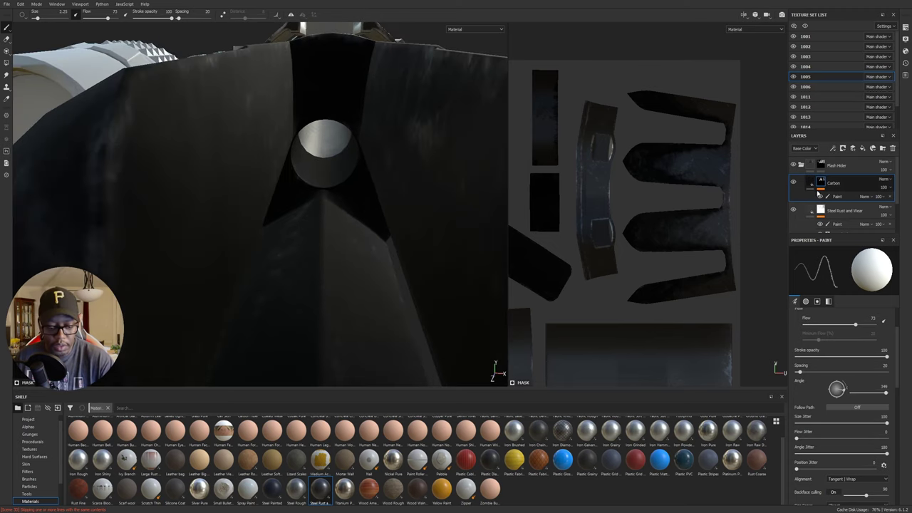
{"action": "key", "text": "4"}
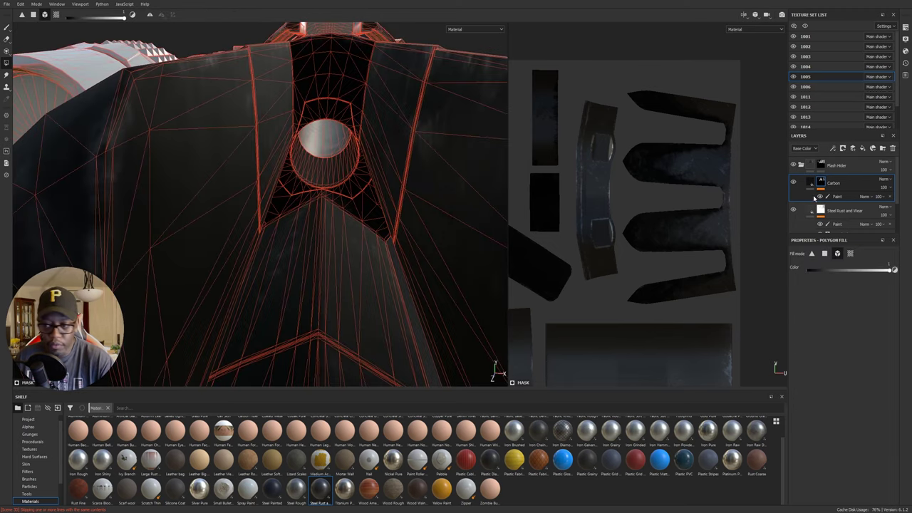
{"action": "left_click", "coordinate": [851, 255]}
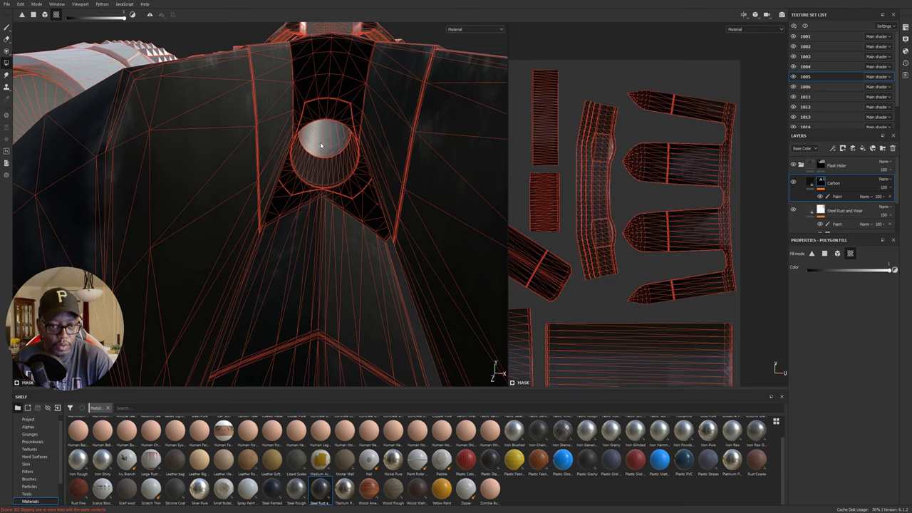
- Examine the bore's interior and the UV layout for its matching shell, switching Polygon Fill to mesh mode
{"action": "left_click_drag", "start_coordinate": [321, 146], "coordinate": [51, 153], "text": "alt"}
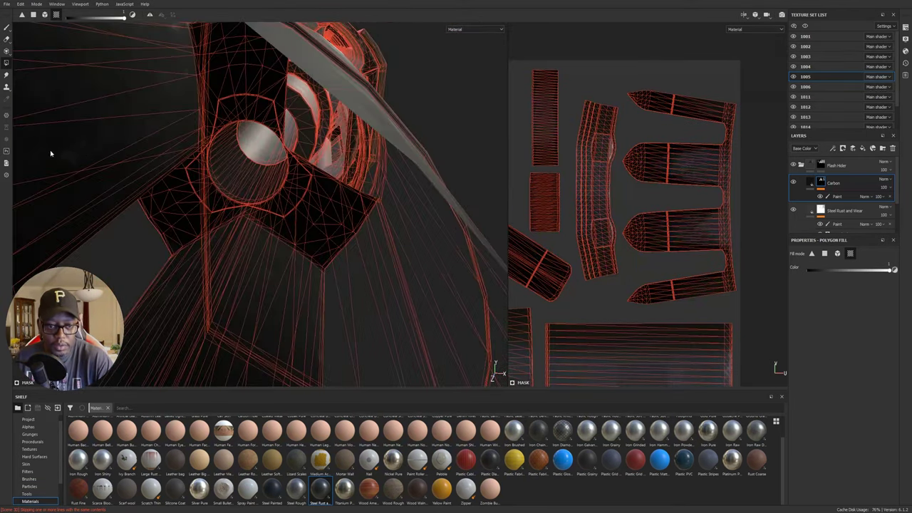
{"action": "left_click_drag", "start_coordinate": [405, 188], "coordinate": [381, 161], "text": "alt"}
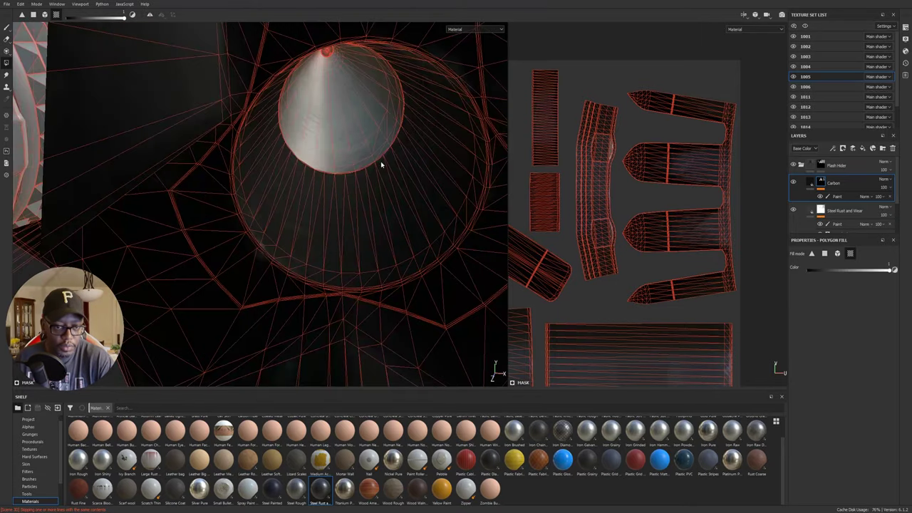
{"action": "left_click_drag", "start_coordinate": [342, 133], "coordinate": [232, 201], "text": "alt"}
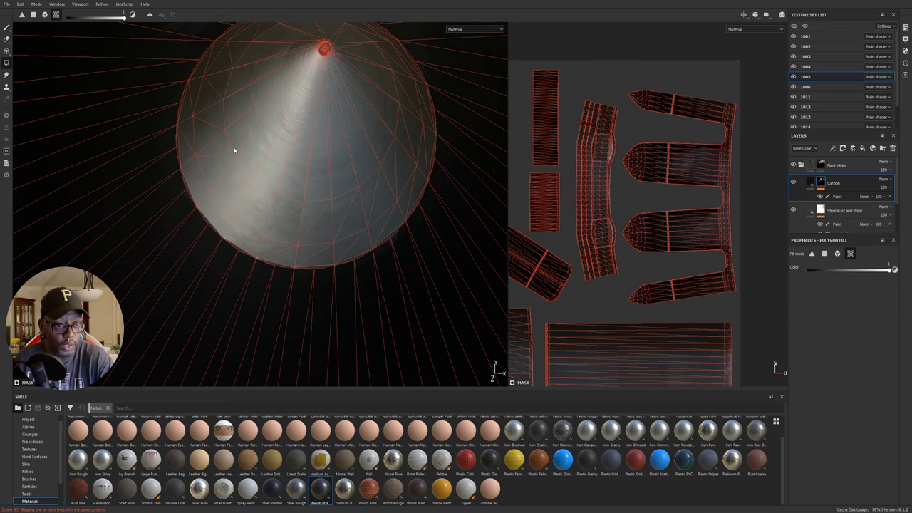
{"action": "scroll", "coordinate": [651, 204], "scroll_direction": "down", "scroll_amount": 5}
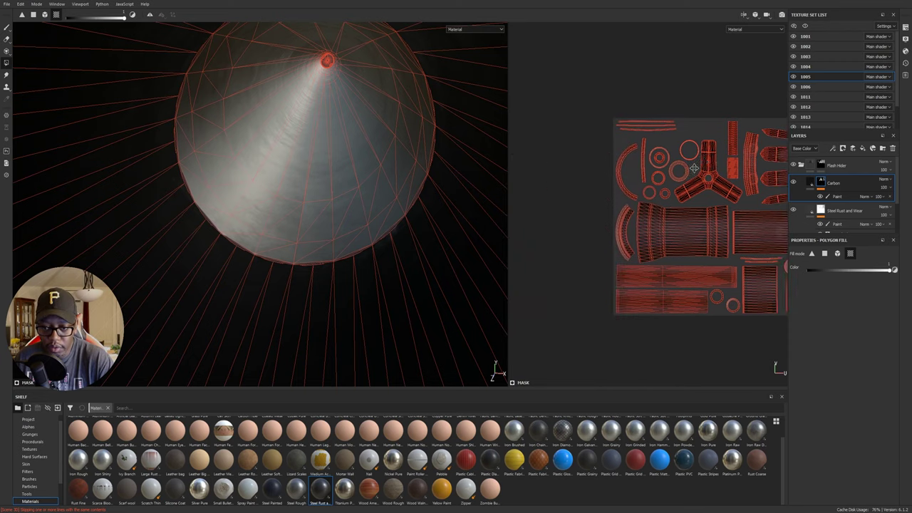
{"action": "scroll", "coordinate": [695, 168], "scroll_direction": "up", "scroll_amount": 6}
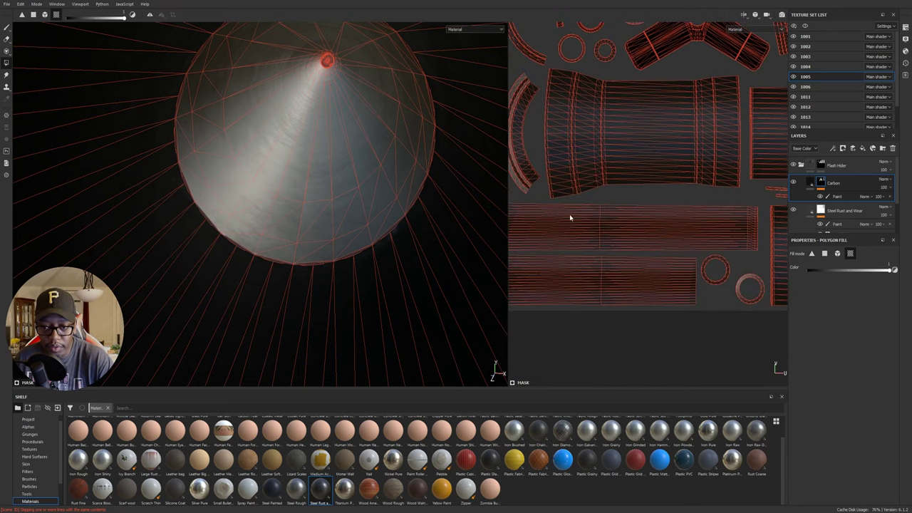
{"action": "left_click_drag", "start_coordinate": [209, 102], "coordinate": [232, 92], "text": "alt"}
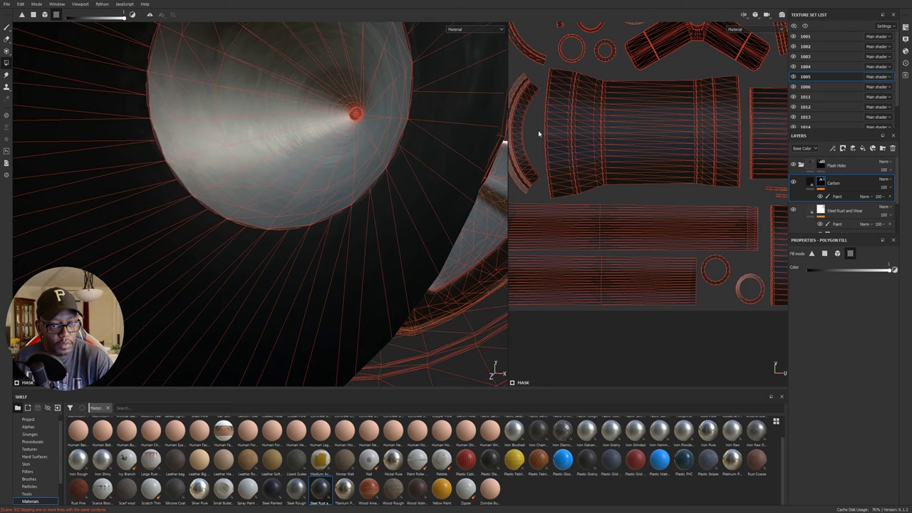
{"action": "left_click", "coordinate": [839, 255]}
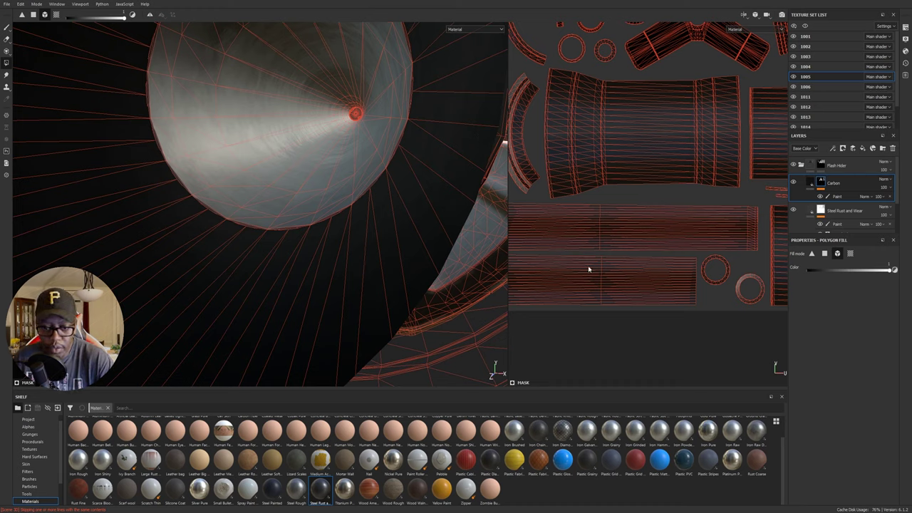
{"action": "scroll", "coordinate": [592, 268], "scroll_direction": "up", "scroll_amount": 2}
{"action": "middle_click_drag", "start_coordinate": [668, 275], "coordinate": [517, 253]}
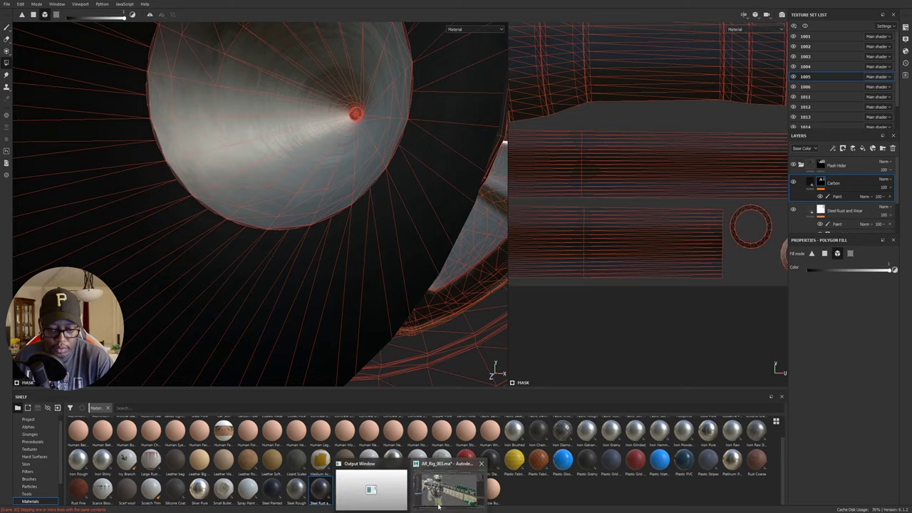
- Switch to the rifle scene in Maya, hide the selected object and bring the inside of the muzzle's bore into view
{"action": "left_click", "coordinate": [443, 492]}
{"action": "mouse_move", "coordinate": [542, 278]}
{"action": "middle_mouse_down", "text": "alt"}
{"action": "mouse_move", "coordinate": [571, 253]}
{"action": "mouse_move", "coordinate": [599, 247]}
{"action": "middle_mouse_up", "text": "alt"}
{"action": "mouse_move", "coordinate": [599, 247]}
{"action": "left_mouse_down", "text": "alt"}
{"action": "mouse_move", "coordinate": [542, 254]}
{"action": "mouse_move", "coordinate": [470, 314]}
{"action": "left_mouse_up", "text": "alt"}
{"action": "key", "text": "ctrl+h"}
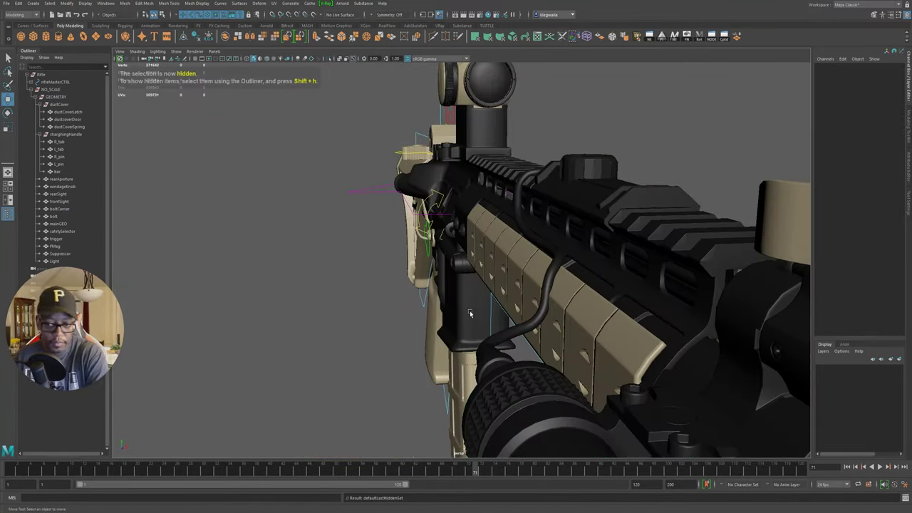
{"action": "scroll", "coordinate": [548, 246], "scroll_direction": "up", "scroll_amount": 3}
{"action": "middle_click_drag", "start_coordinate": [535, 245], "coordinate": [522, 269], "text": "alt"}
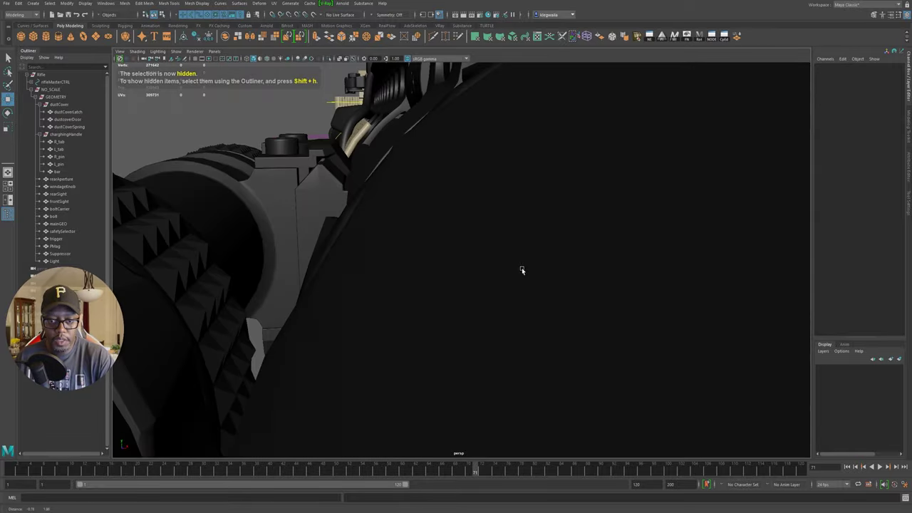
{"action": "scroll", "coordinate": [522, 269], "scroll_direction": "down", "scroll_amount": 3}
{"action": "left_click_drag", "start_coordinate": [521, 269], "coordinate": [520, 247], "text": "alt"}
{"action": "right_click_drag", "start_coordinate": [519, 247], "coordinate": [497, 224], "text": "alt"}
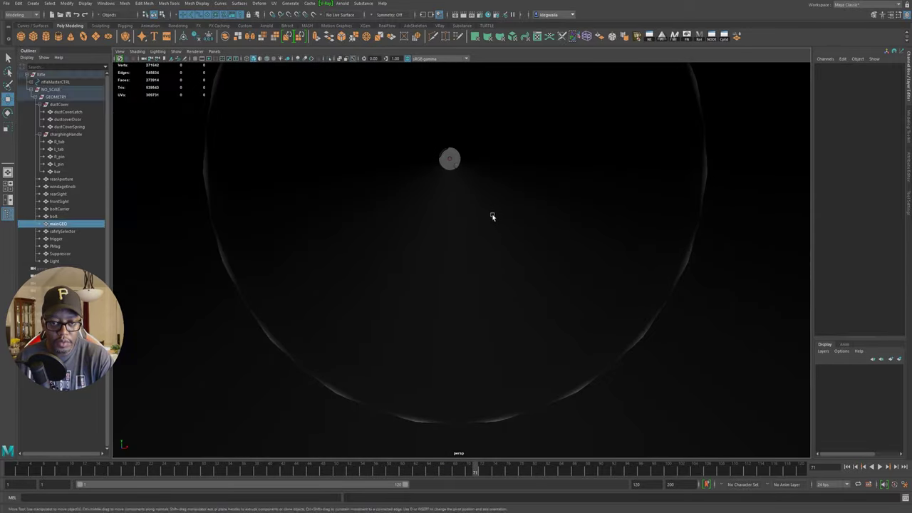
- Select one face inside mainGEO's bore and locate its UV shell in the UV Editor
{"action": "left_click", "coordinate": [492, 216]}
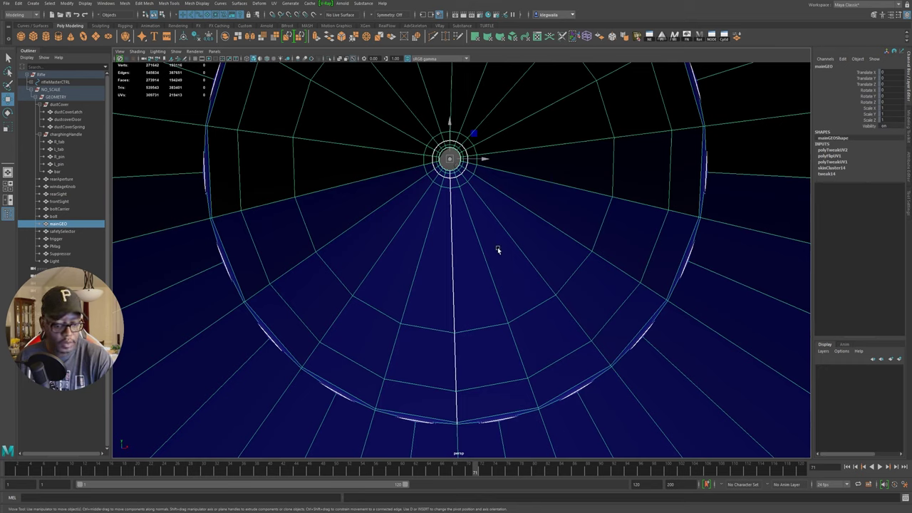
{"action": "key", "text": "F11"}
{"action": "left_click", "coordinate": [474, 302]}
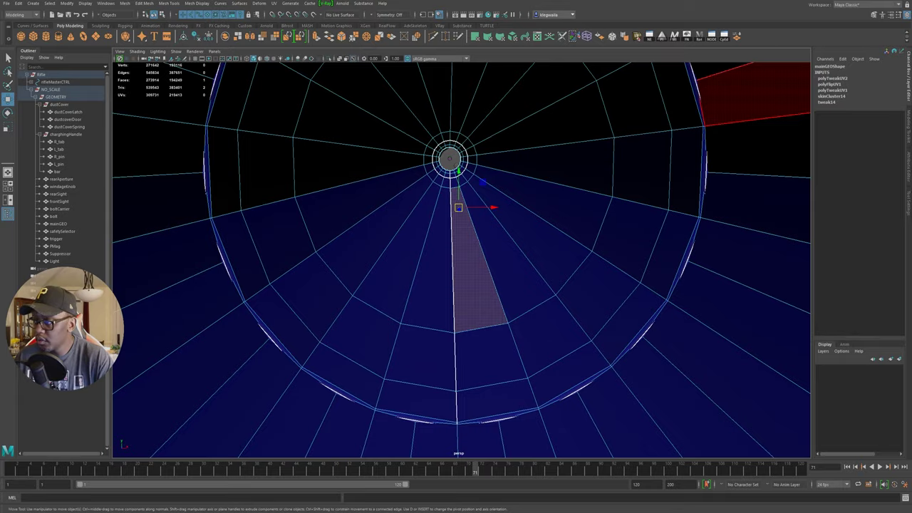
{"action": "left_click_drag", "start_coordinate": [911, 43], "coordinate": [271, 58]}
{"action": "key", "text": "f"}
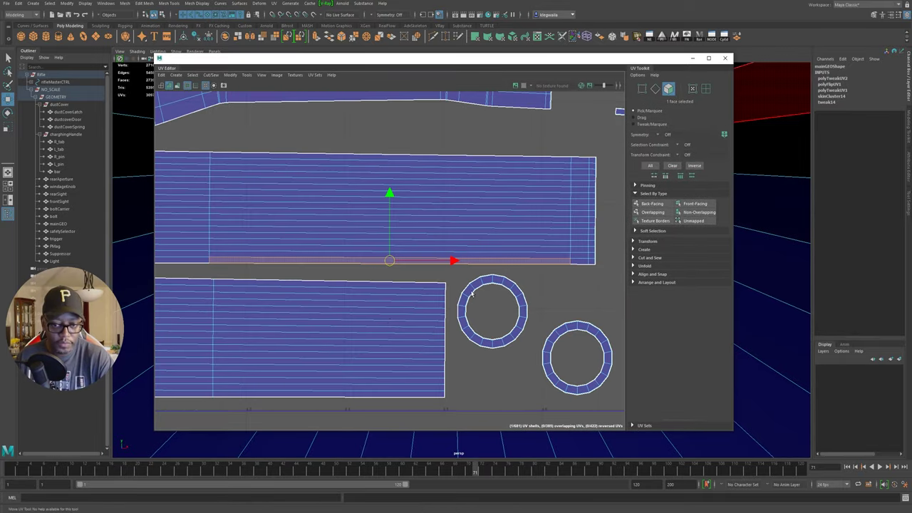
{"action": "right_click_drag", "start_coordinate": [472, 294], "coordinate": [345, 266], "text": "alt"}
{"action": "right_click_drag", "start_coordinate": [332, 270], "coordinate": [442, 291], "text": "alt"}
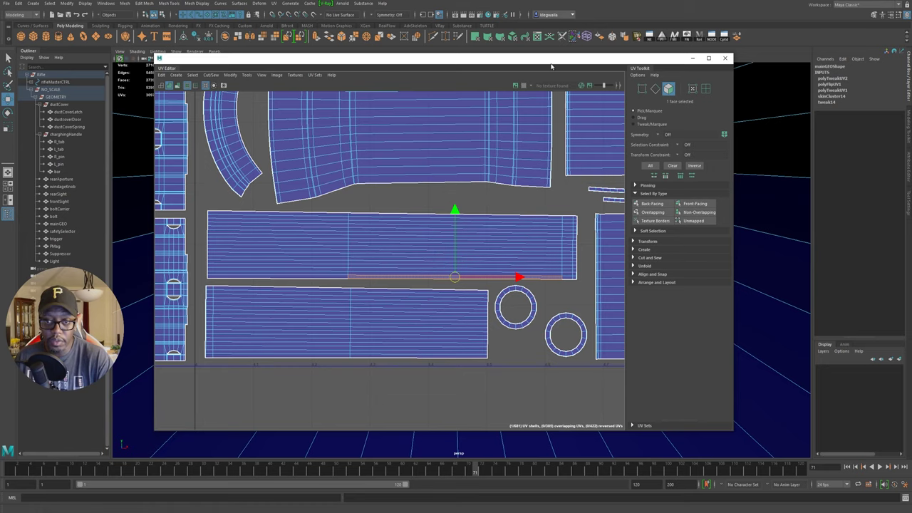
{"action": "left_click_drag", "start_coordinate": [551, 66], "coordinate": [911, 100]}
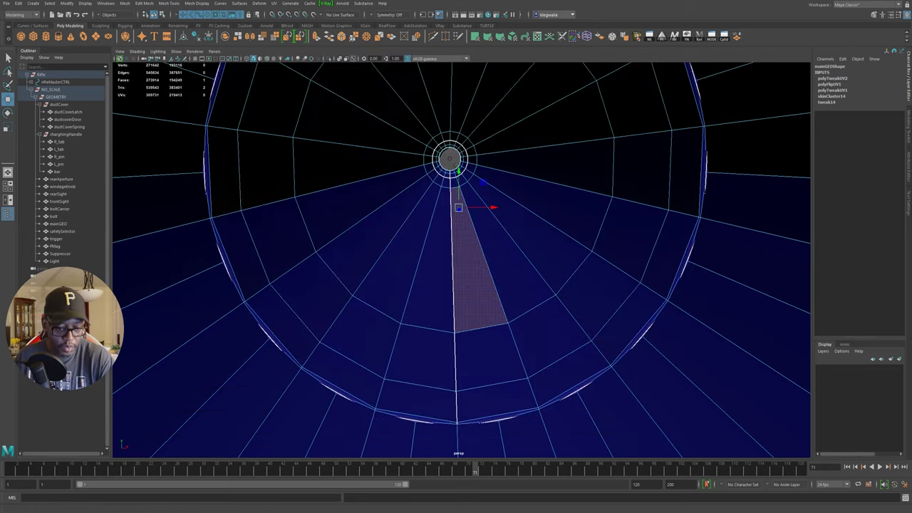
- Switch back to Substance Painter, select the Carbon mask's Paint effect and set Polygon Fill to UV chunk mode, viewing the bore's shell
{"action": "key", "text": "alt+Tab"}
{"action": "middle_click_drag", "start_coordinate": [659, 178], "coordinate": [660, 200]}
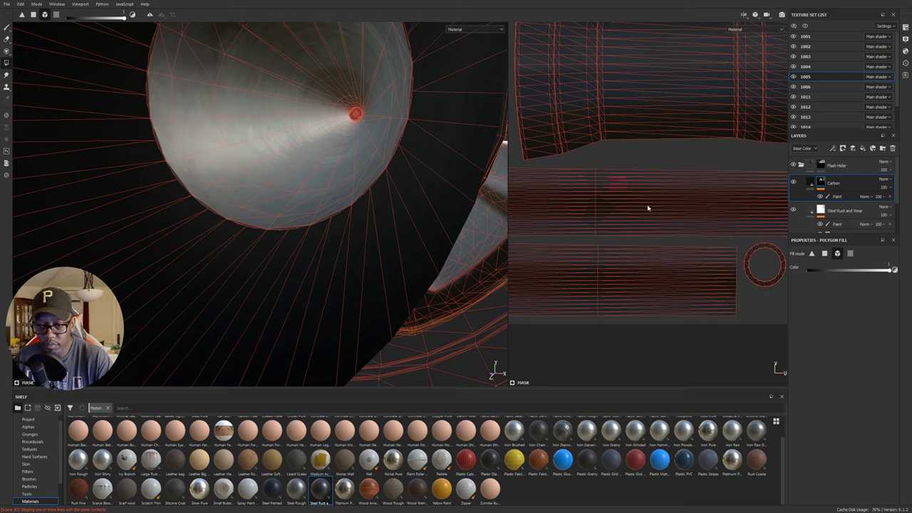
{"action": "left_click", "coordinate": [848, 196]}
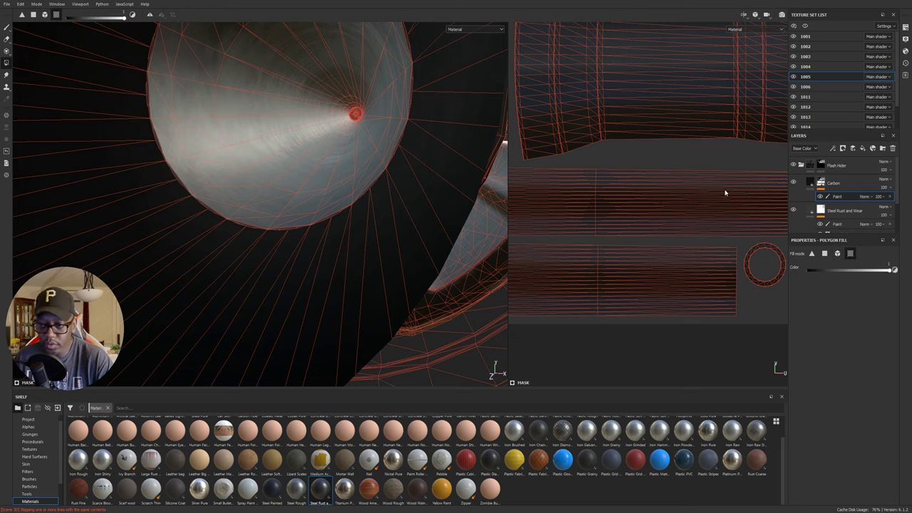
{"action": "middle_click_drag", "start_coordinate": [716, 189], "coordinate": [778, 201], "text": "alt"}
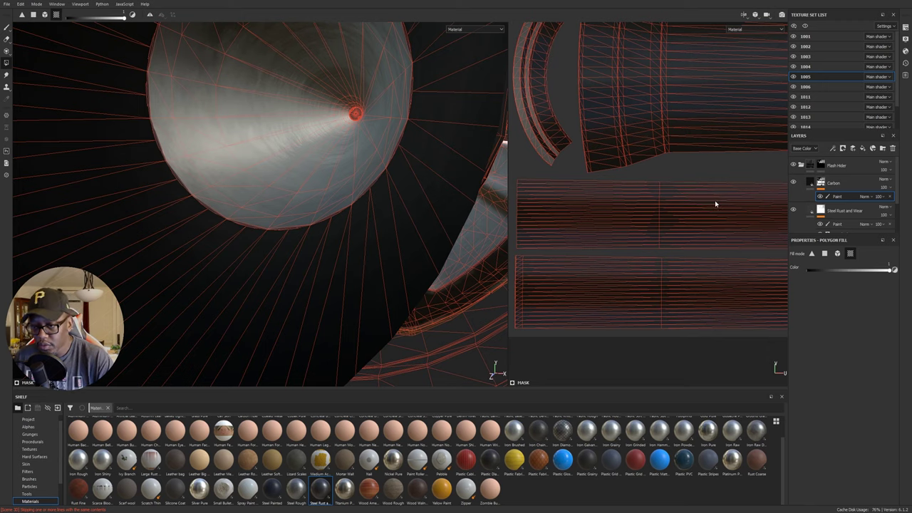
- Try to add the bore's interior shell to the Flash Hider folder's mask with a UV chunk fill
{"action": "left_click", "coordinate": [821, 167]}
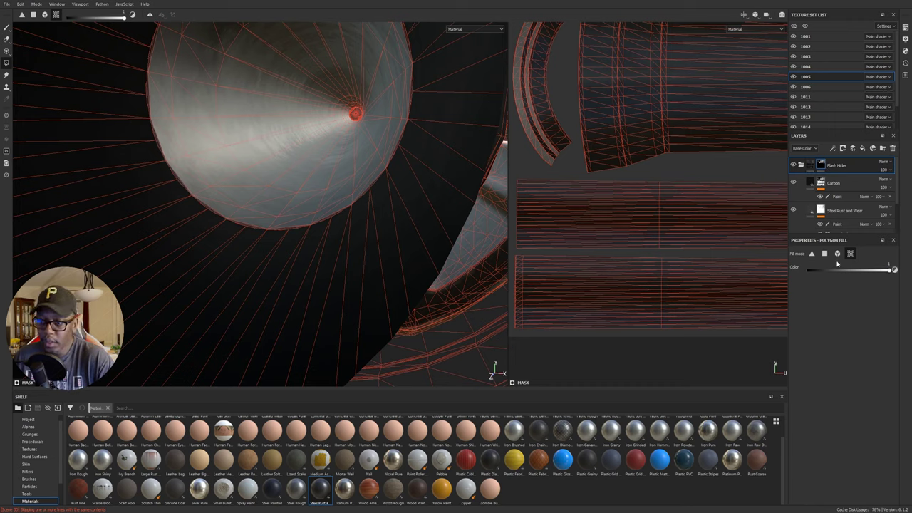
{"action": "left_click_drag", "start_coordinate": [251, 173], "coordinate": [249, 141], "text": "alt"}
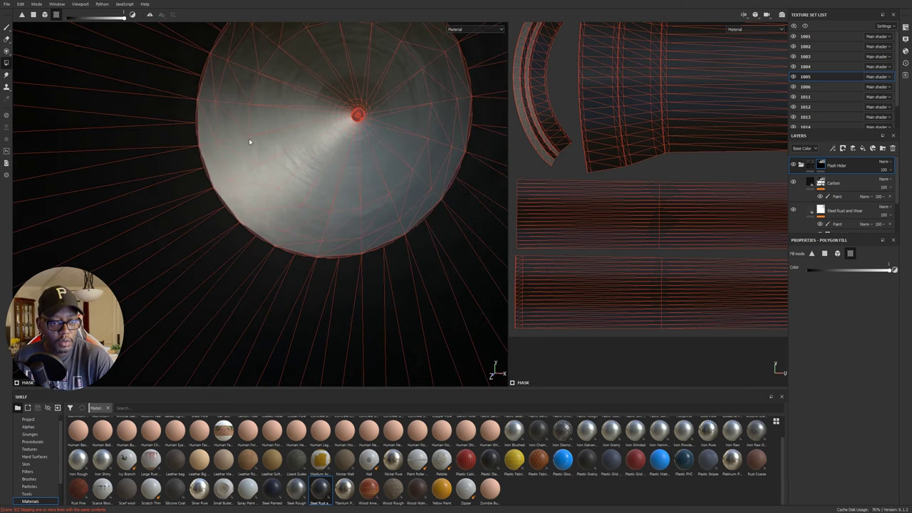
{"action": "left_click", "coordinate": [233, 121]}
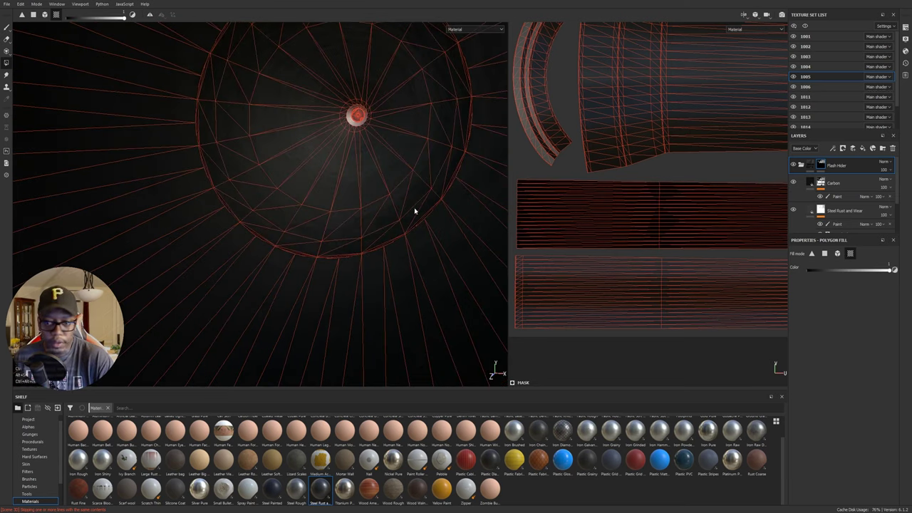
{"action": "left_click_drag", "start_coordinate": [415, 211], "coordinate": [318, 194], "text": "alt"}
{"action": "left_click_drag", "start_coordinate": [287, 149], "coordinate": [366, 110], "text": "alt"}
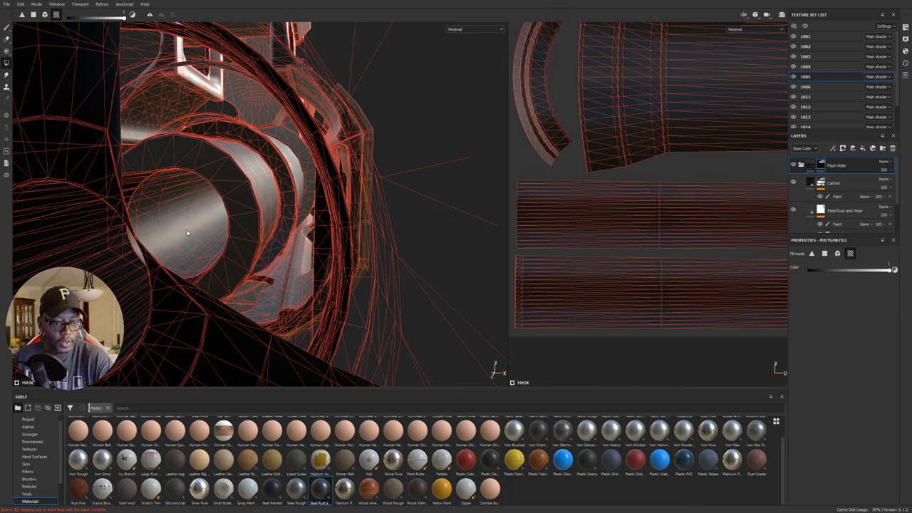
- Try the bore's UV chunk fill in the Flash Hider mask again, check the flash hider's exterior, and undo the fills
{"action": "left_click_drag", "start_coordinate": [194, 250], "coordinate": [325, 234], "text": "alt"}
{"action": "right_click_drag", "start_coordinate": [326, 234], "coordinate": [585, 292], "text": "alt"}
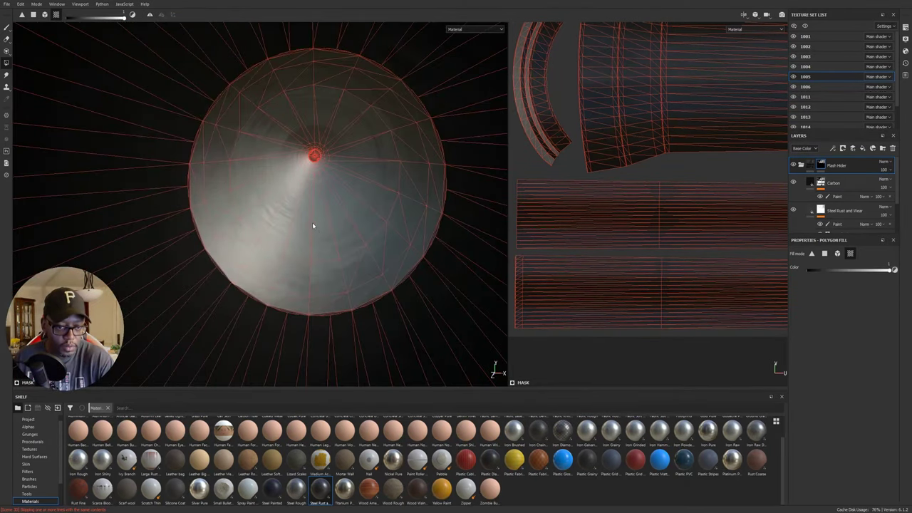
{"action": "left_click", "coordinate": [310, 220]}
{"action": "left_click_drag", "start_coordinate": [311, 221], "coordinate": [422, 300], "text": "alt"}
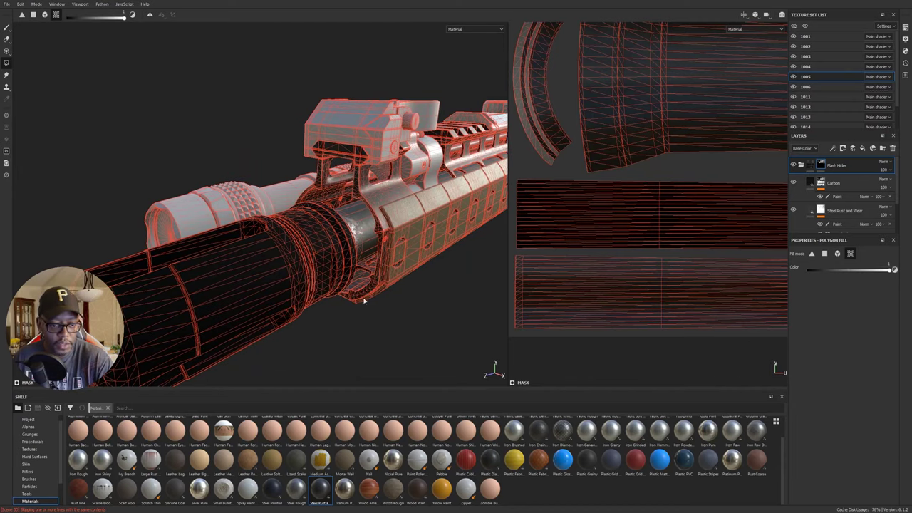
{"action": "left_click_drag", "start_coordinate": [364, 302], "coordinate": [452, 264], "text": "alt"}
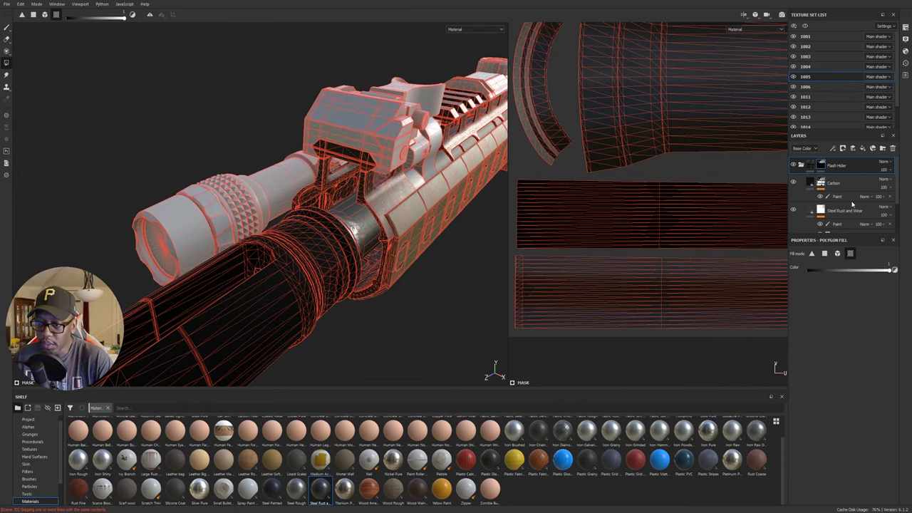
{"action": "left_click_drag", "start_coordinate": [303, 280], "coordinate": [352, 206], "text": "alt"}
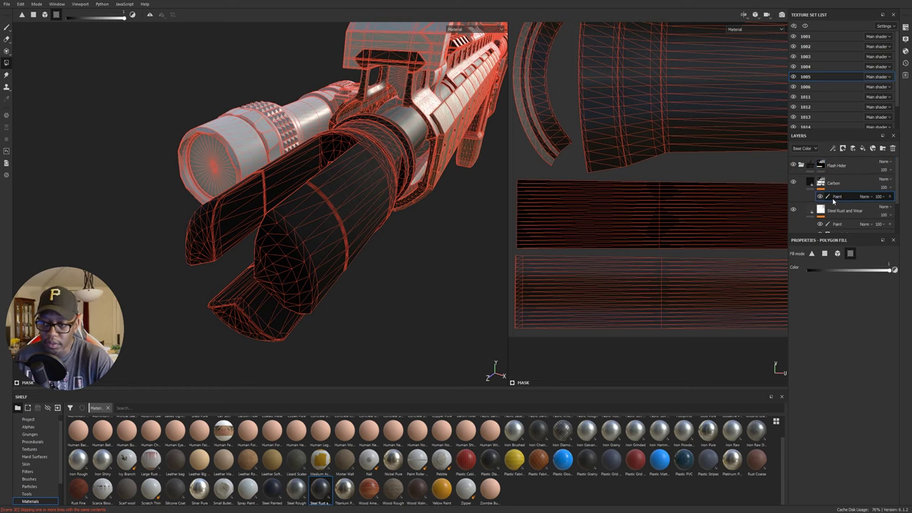
{"action": "left_click_drag", "start_coordinate": [389, 281], "coordinate": [354, 240], "text": "alt"}
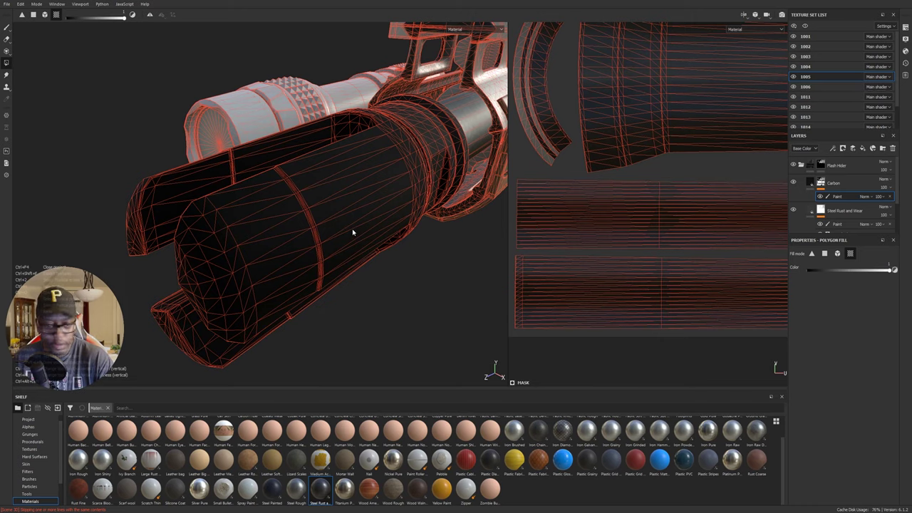
{"action": "middle_click_drag", "start_coordinate": [431, 229], "coordinate": [398, 235], "text": "alt"}
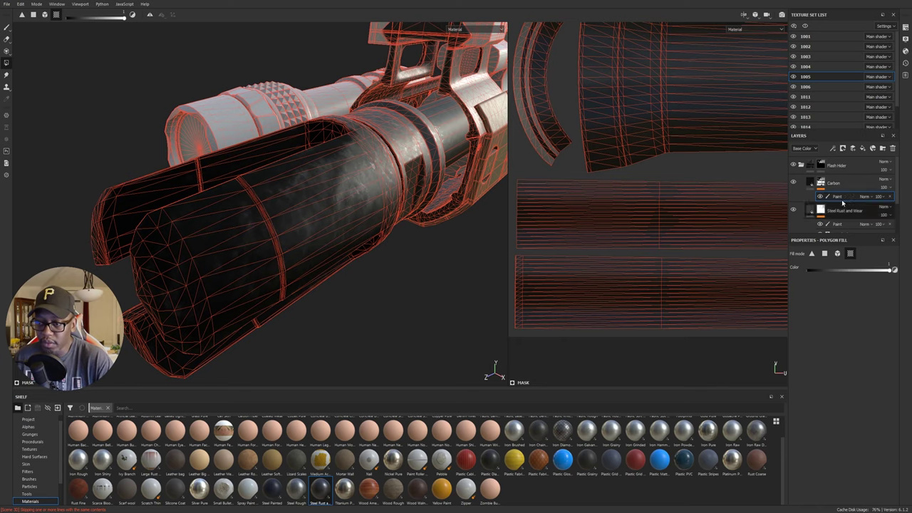
- Fill the bore's interior UV chunk in the Flash Hider folder's mask so that carbon covers the inside of the muzzle
{"action": "left_click", "coordinate": [822, 165]}
{"action": "left_click_drag", "start_coordinate": [342, 241], "coordinate": [264, 181], "text": "alt"}
{"action": "right_click_drag", "start_coordinate": [263, 181], "coordinate": [308, 209], "text": "alt"}
{"action": "left_click_drag", "start_coordinate": [357, 211], "coordinate": [225, 212], "text": "alt"}
{"action": "left_click", "coordinate": [293, 186]}
{"action": "middle_click_drag", "start_coordinate": [368, 211], "coordinate": [211, 211], "text": "alt"}
{"action": "right_click_drag", "start_coordinate": [210, 211], "coordinate": [146, 204], "text": "alt"}
{"action": "left_click_drag", "start_coordinate": [146, 205], "coordinate": [304, 171], "text": "alt"}
{"action": "right_click_drag", "start_coordinate": [303, 171], "coordinate": [296, 299], "text": "alt"}
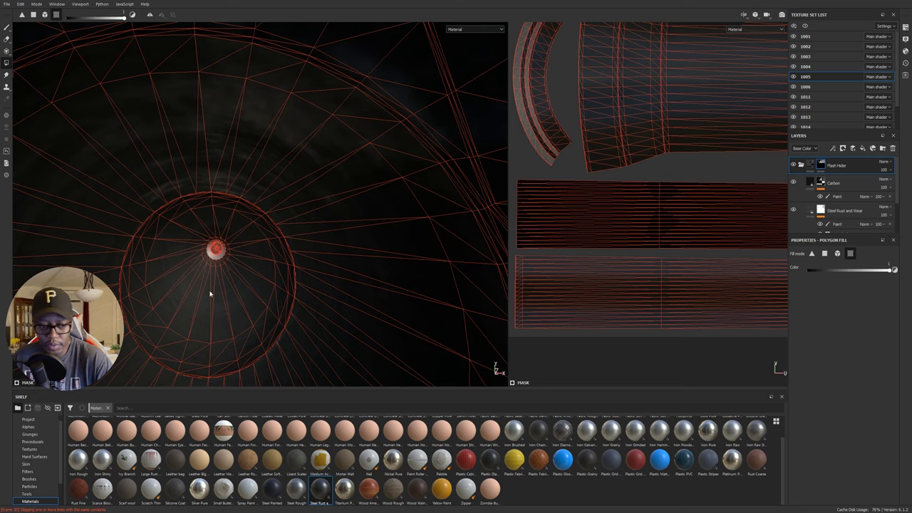
- Examine the bore and the whole flash hider from several angles, with the Paint tool active to hide the wireframe
{"action": "left_click_drag", "start_coordinate": [248, 304], "coordinate": [149, 297], "text": "alt"}
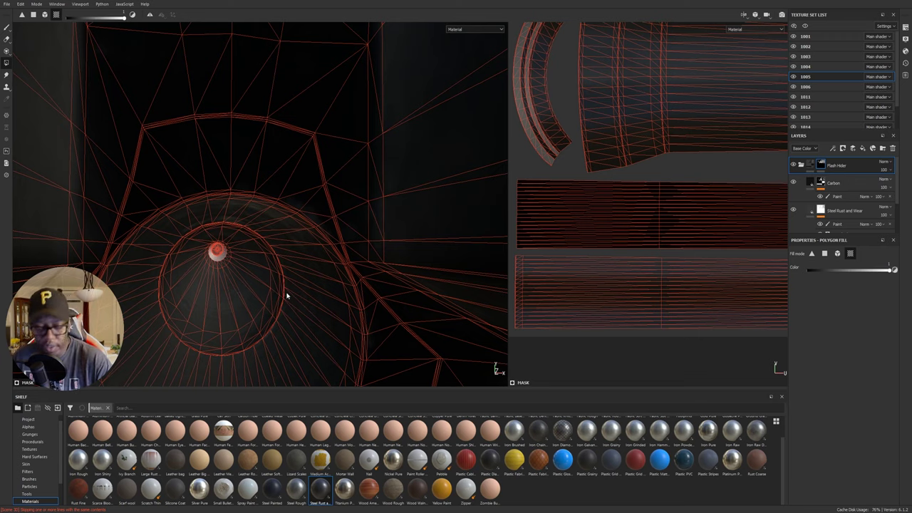
{"action": "left_click_drag", "start_coordinate": [303, 299], "coordinate": [374, 264], "text": "alt"}
{"action": "right_click_drag", "start_coordinate": [375, 265], "coordinate": [260, 206], "text": "alt"}
{"action": "mouse_move", "coordinate": [260, 205]}
{"action": "left_mouse_down", "text": "alt"}
{"action": "mouse_move", "coordinate": [301, 249]}
{"action": "mouse_move", "coordinate": [363, 199]}
{"action": "mouse_move", "coordinate": [190, 247]}
{"action": "left_mouse_up", "text": "alt"}
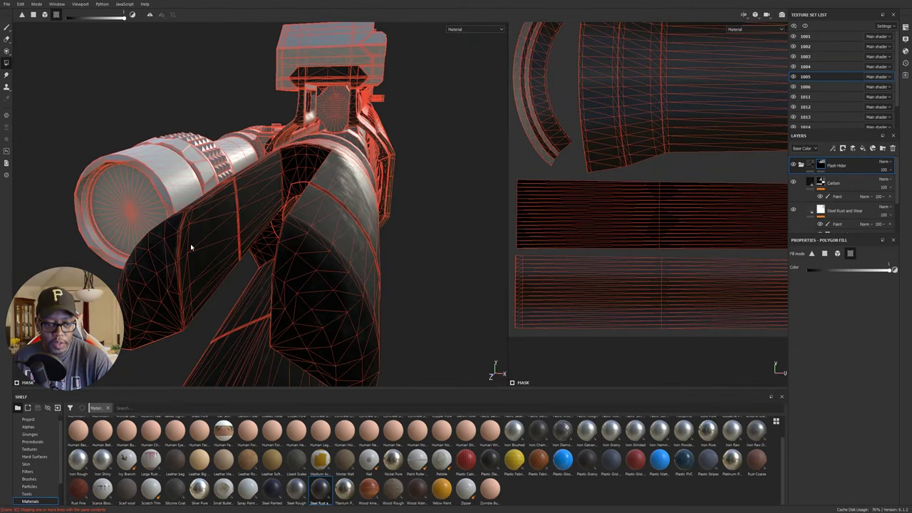
{"action": "key", "text": "1"}
{"action": "right_click_drag", "start_coordinate": [415, 214], "coordinate": [95, 171], "text": "alt"}
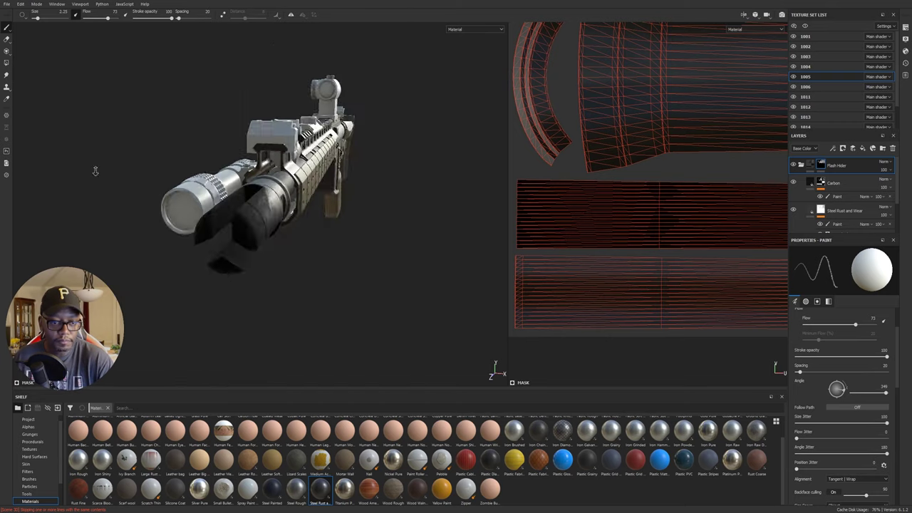
{"action": "left_click_drag", "start_coordinate": [356, 210], "coordinate": [300, 223], "text": "alt"}
{"action": "middle_click_drag", "start_coordinate": [222, 218], "coordinate": [406, 211], "text": "alt"}
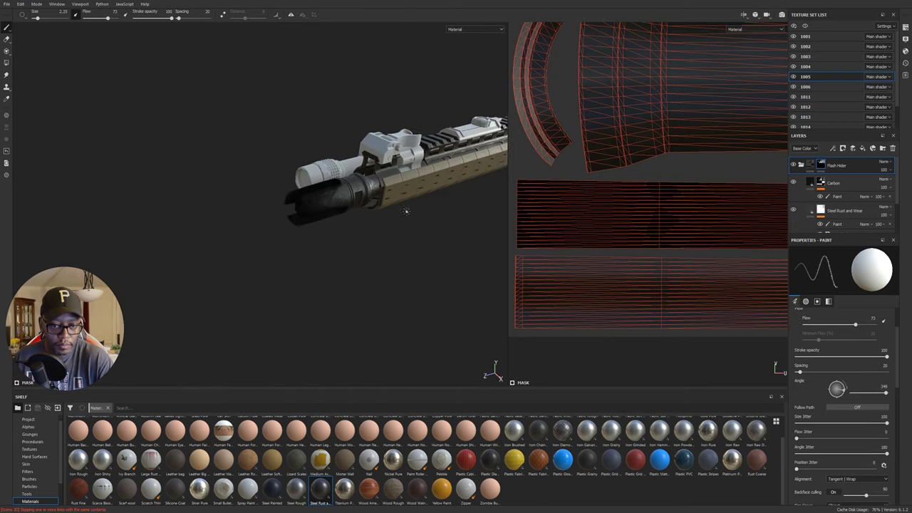
{"action": "right_click_drag", "start_coordinate": [406, 212], "coordinate": [487, 229], "text": "alt"}
{"action": "left_click_drag", "start_coordinate": [280, 218], "coordinate": [323, 211], "text": "alt"}
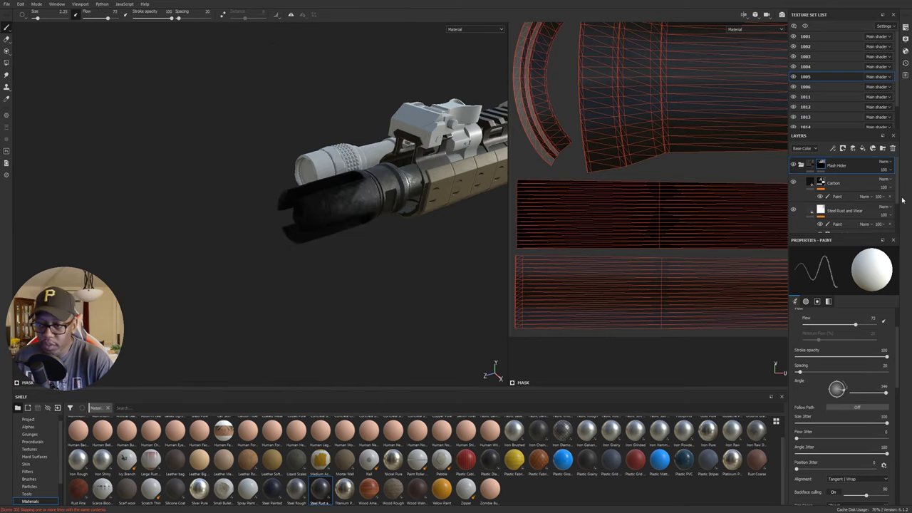
- Lighten the Carbon fill's Base Color to a neutral dark grey of about 0.038 and check it on the flash hider
{"action": "left_click", "coordinate": [821, 185]}
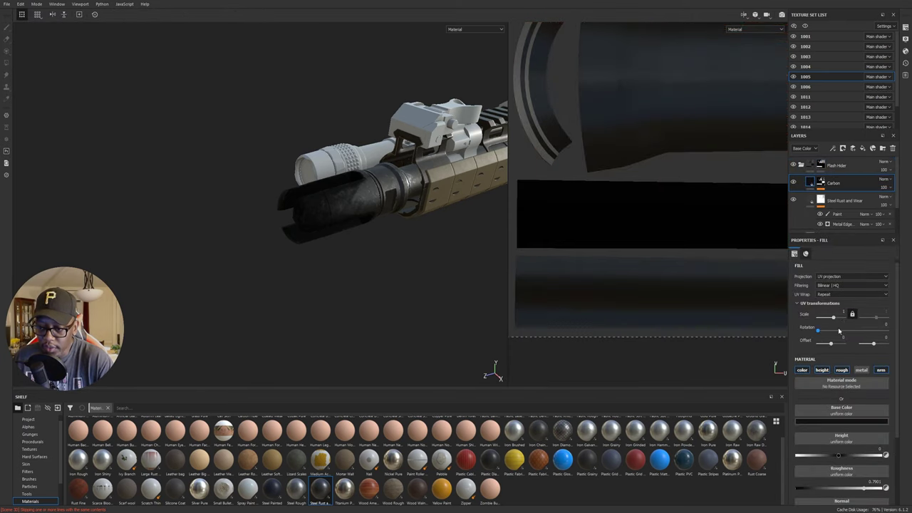
{"action": "left_click", "coordinate": [851, 421]}
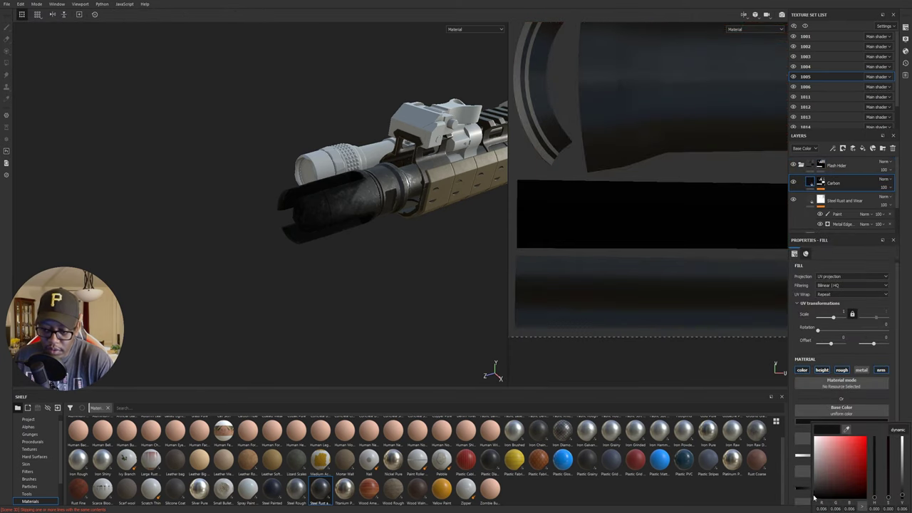
{"action": "left_click", "coordinate": [816, 492]}
{"action": "left_click_drag", "start_coordinate": [815, 492], "coordinate": [814, 491]}
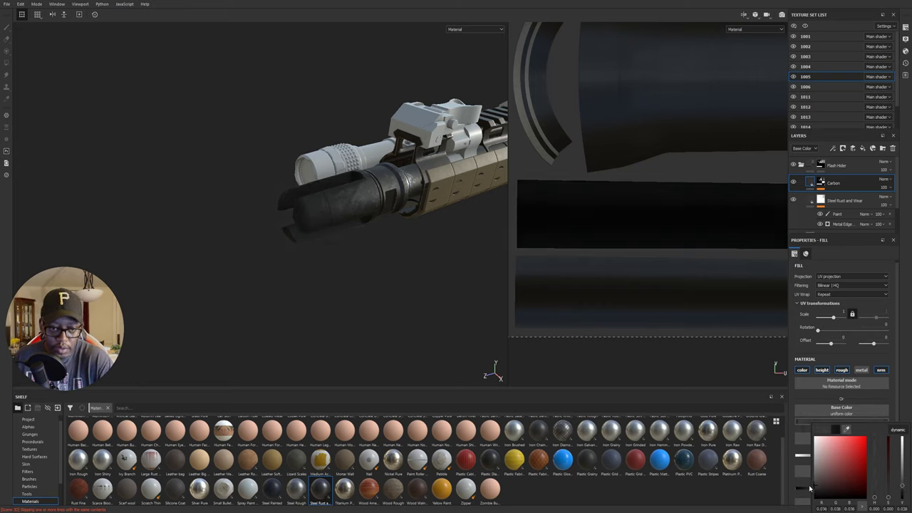
{"action": "left_click_drag", "start_coordinate": [363, 297], "coordinate": [362, 250], "text": "alt"}
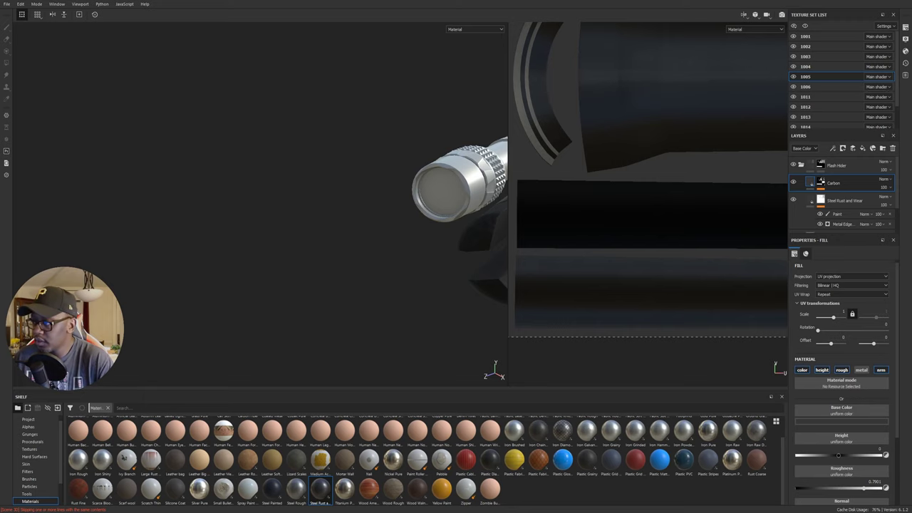
{"action": "left_click_drag", "start_coordinate": [190, 91], "coordinate": [364, 243], "text": "alt"}
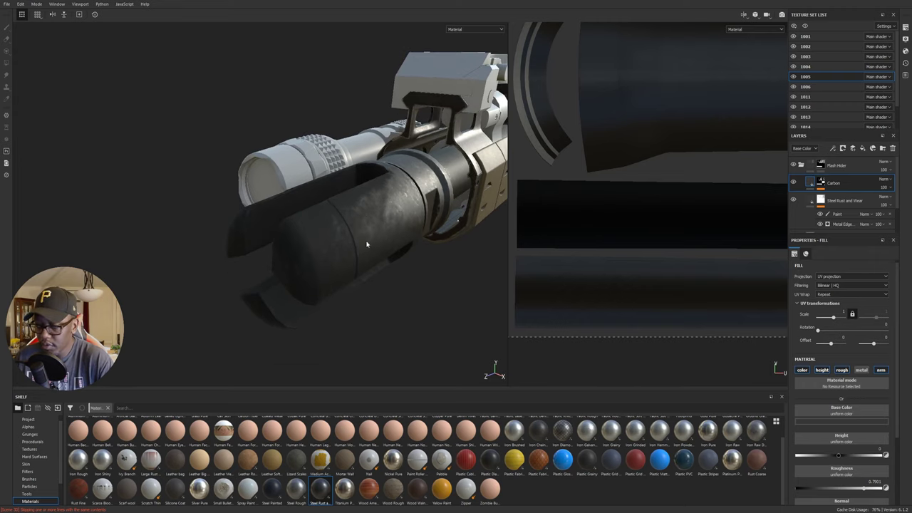
{"action": "left_click_drag", "start_coordinate": [382, 207], "coordinate": [335, 207], "text": "alt"}
{"action": "right_click_drag", "start_coordinate": [335, 206], "coordinate": [183, 196], "text": "alt"}
{"action": "left_click_drag", "start_coordinate": [183, 195], "coordinate": [367, 229], "text": "alt"}
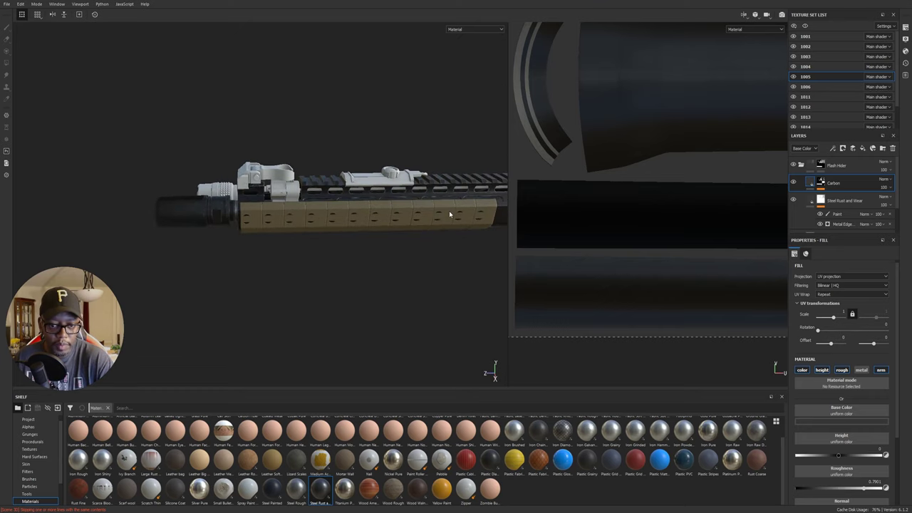
- Select the safety selector's texture set 1003 and delete its empty Layer 1
{"action": "middle_click_drag", "start_coordinate": [450, 214], "coordinate": [339, 234], "text": "alt"}
{"action": "left_click_drag", "start_coordinate": [339, 234], "coordinate": [336, 207], "text": "alt"}
{"action": "right_click_drag", "start_coordinate": [335, 207], "coordinate": [602, 237], "text": "alt"}
{"action": "left_click_drag", "start_coordinate": [369, 261], "coordinate": [304, 261], "text": "alt"}
{"action": "middle_click_drag", "start_coordinate": [304, 261], "coordinate": [313, 143], "text": "alt"}
{"action": "right_click_drag", "start_coordinate": [314, 143], "coordinate": [371, 147], "text": "alt"}
{"action": "middle_click_drag", "start_coordinate": [342, 143], "coordinate": [295, 163], "text": "alt"}
{"action": "left_click_drag", "start_coordinate": [296, 162], "coordinate": [331, 196], "text": "alt"}
{"action": "middle_click_drag", "start_coordinate": [332, 196], "coordinate": [333, 187], "text": "alt"}
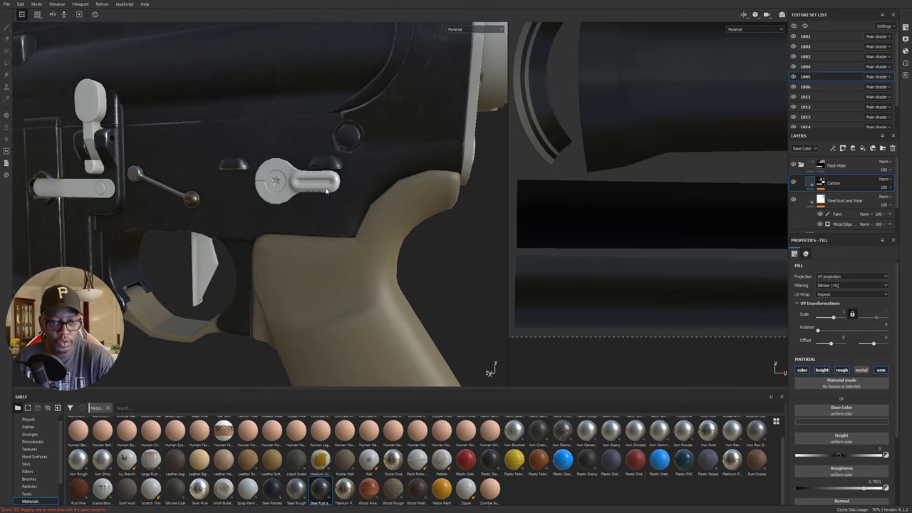
{"action": "right_click", "coordinate": [327, 183], "text": "ctrl+alt"}
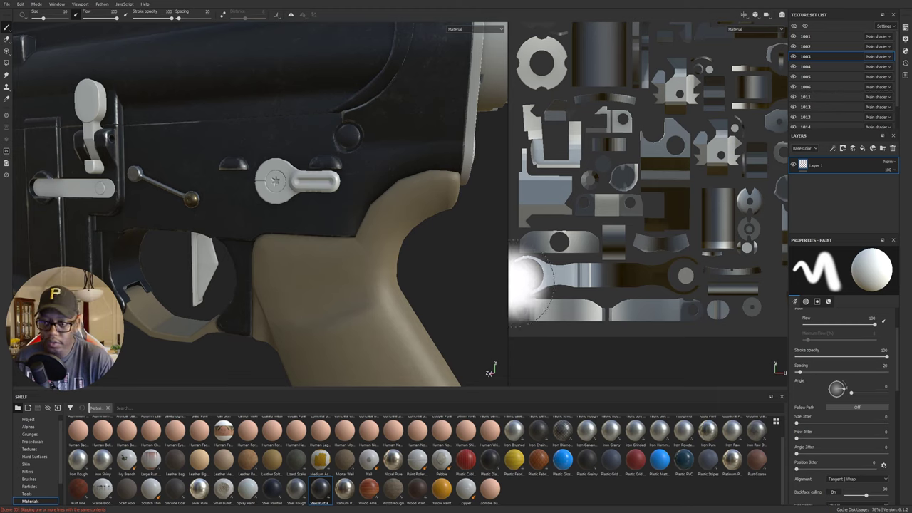
{"action": "left_click", "coordinate": [894, 148]}
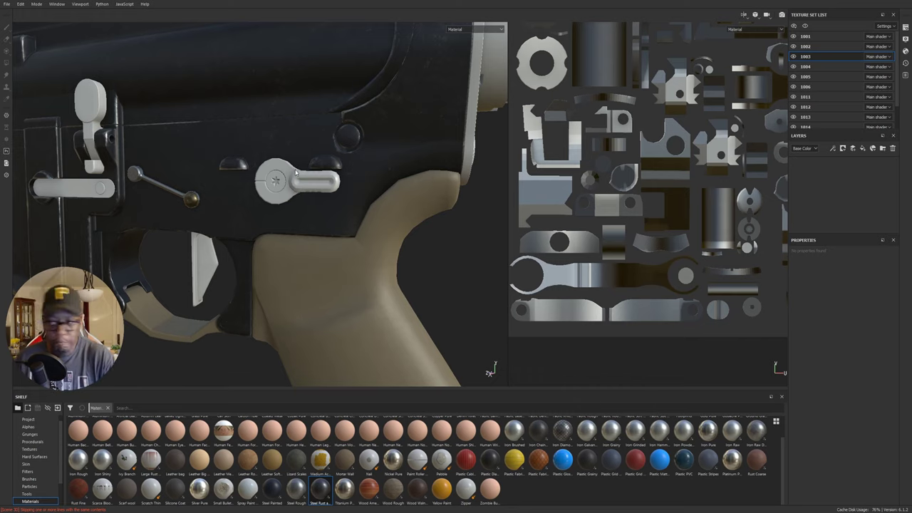
- Inspect the untextured controls on both sides of the receiver and add the Steel Painted material as a layer in texture set 1003
{"action": "right_click_drag", "start_coordinate": [362, 233], "coordinate": [371, 204], "text": "alt"}
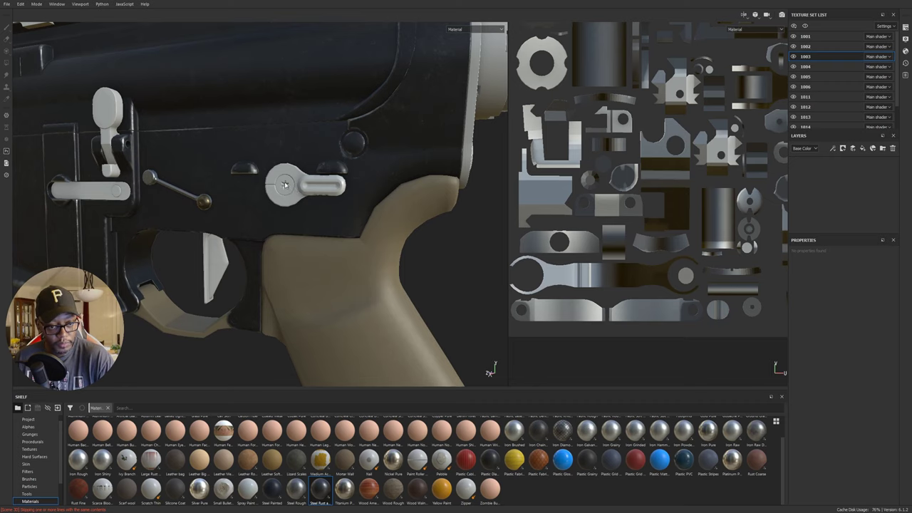
{"action": "middle_click_drag", "start_coordinate": [306, 193], "coordinate": [438, 197], "text": "alt"}
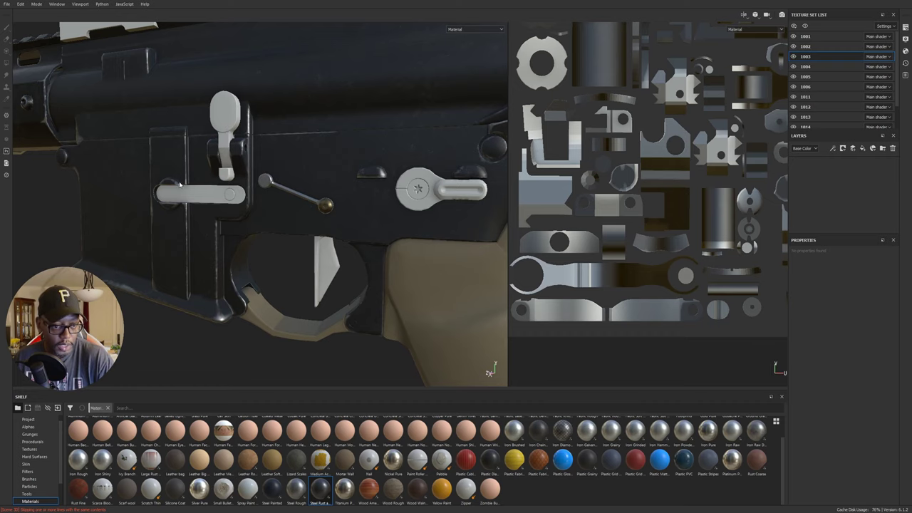
{"action": "right_click_drag", "start_coordinate": [329, 204], "coordinate": [289, 306], "text": "alt"}
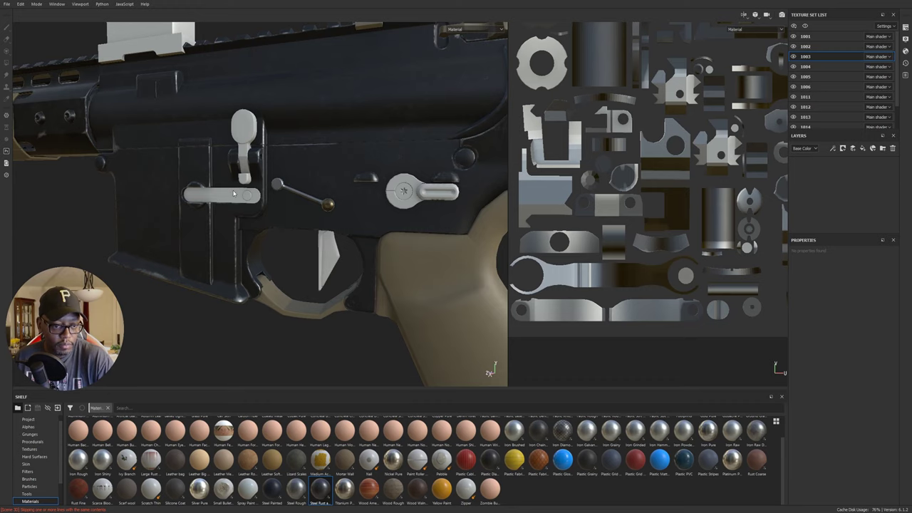
{"action": "left_click_drag", "start_coordinate": [238, 197], "coordinate": [26, 197], "text": "alt"}
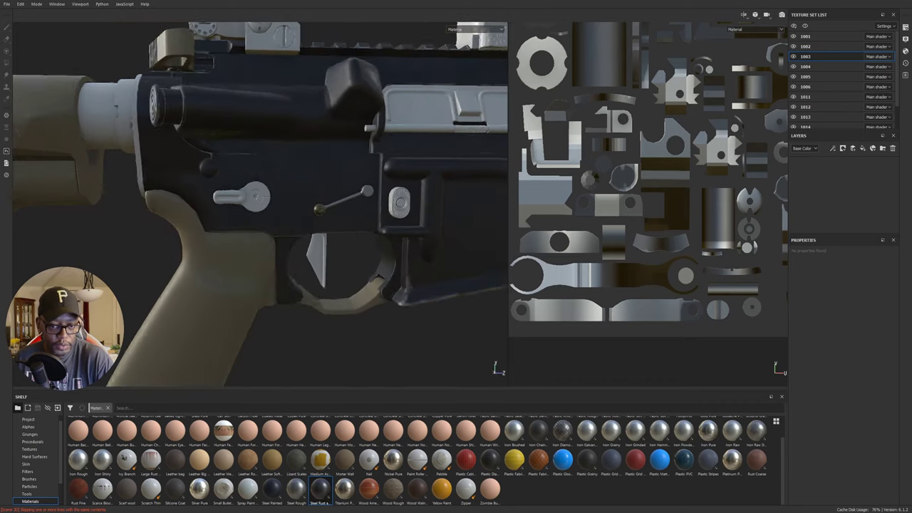
{"action": "middle_click_drag", "start_coordinate": [352, 261], "coordinate": [261, 275], "text": "alt"}
{"action": "right_click_drag", "start_coordinate": [261, 275], "coordinate": [398, 203], "text": "alt"}
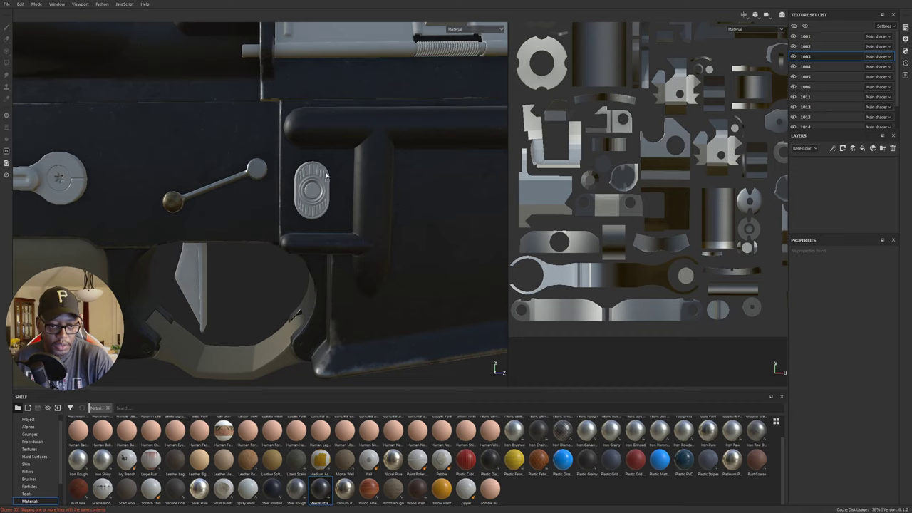
{"action": "middle_click_drag", "start_coordinate": [300, 207], "coordinate": [372, 204], "text": "alt"}
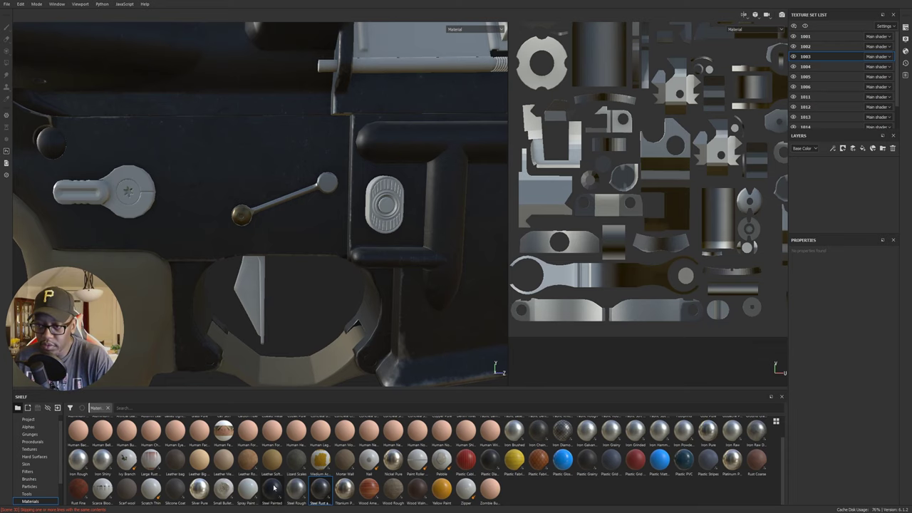
{"action": "mouse_move", "coordinate": [320, 487]}
{"action": "left_mouse_down"}
{"action": "mouse_move", "coordinate": [838, 216]}
{"action": "mouse_move", "coordinate": [834, 203]}
{"action": "left_mouse_up"}
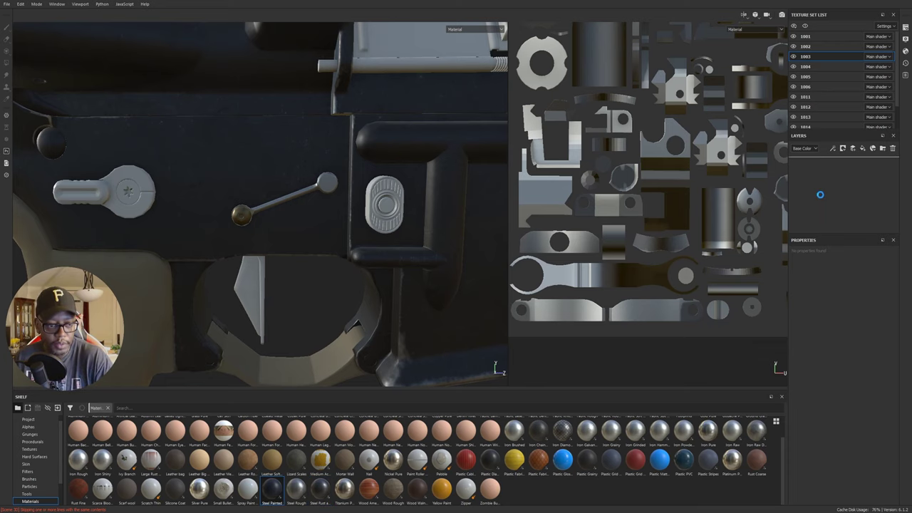
- Examine the Steel Painted finish on the controls from several angles along the opposite side of the receiver
{"action": "left_click_drag", "start_coordinate": [210, 210], "coordinate": [471, 196], "text": "alt"}
{"action": "middle_click_drag", "start_coordinate": [18, 212], "coordinate": [356, 206], "text": "alt"}
{"action": "left_click_drag", "start_coordinate": [357, 206], "coordinate": [284, 200], "text": "alt"}
{"action": "scroll", "coordinate": [311, 203], "scroll_direction": "up", "scroll_amount": 5}
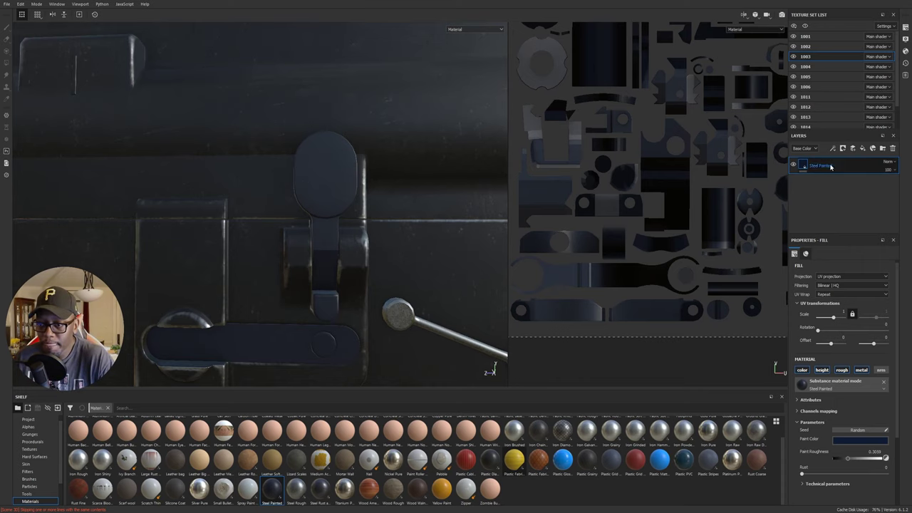
{"action": "middle_click_drag", "start_coordinate": [351, 214], "coordinate": [321, 229], "text": "alt"}
{"action": "left_click_drag", "start_coordinate": [322, 229], "coordinate": [242, 227], "text": "alt"}
{"action": "mouse_move", "coordinate": [391, 242]}
{"action": "left_mouse_down", "text": "alt"}
{"action": "mouse_move", "coordinate": [373, 218]}
{"action": "mouse_move", "coordinate": [432, 179]}
{"action": "mouse_move", "coordinate": [384, 244]}
{"action": "left_mouse_up", "text": "alt"}
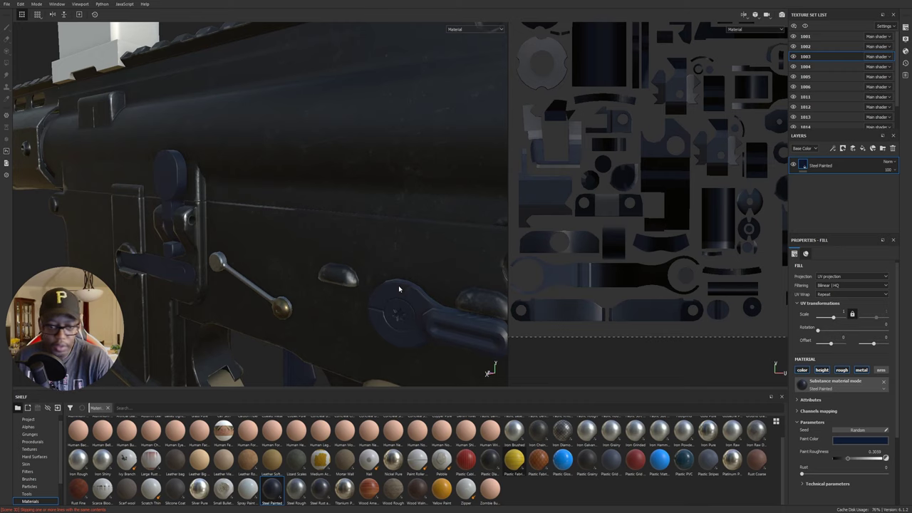
{"action": "mouse_move", "coordinate": [236, 234]}
{"action": "left_mouse_down", "text": "alt"}
{"action": "mouse_move", "coordinate": [268, 239]}
{"action": "mouse_move", "coordinate": [334, 220]}
{"action": "left_mouse_up", "text": "alt"}
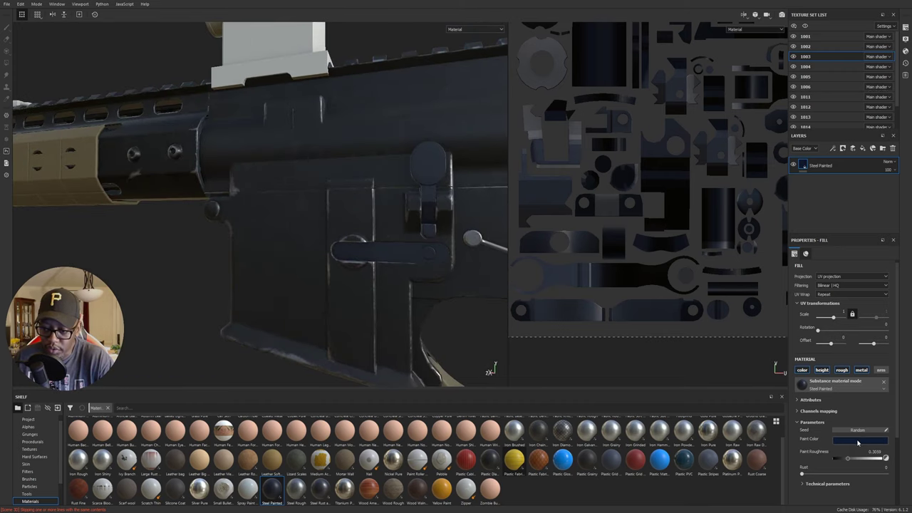
- Desaturate the Steel Painted layer's Paint Color to a dark grey-blue and compare the controls with the surrounding receiver
{"action": "left_click", "coordinate": [858, 443]}
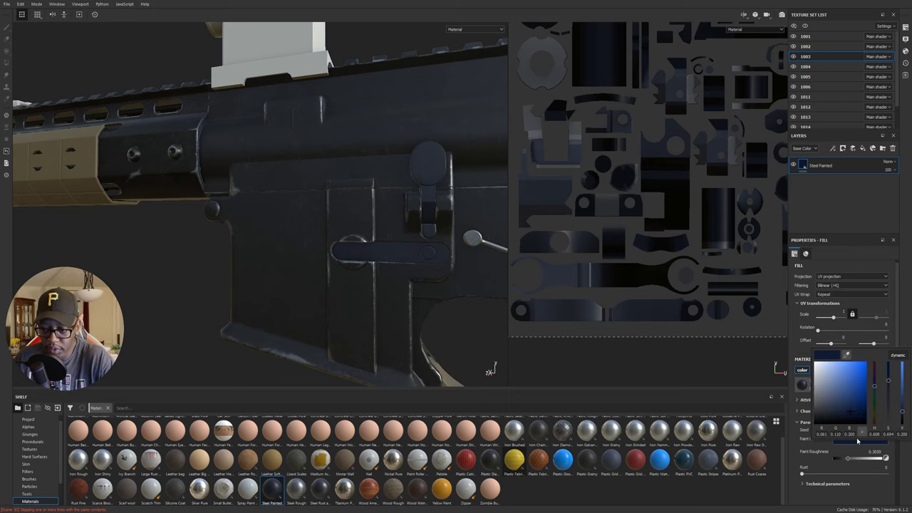
{"action": "left_click_drag", "start_coordinate": [852, 417], "coordinate": [838, 417]}
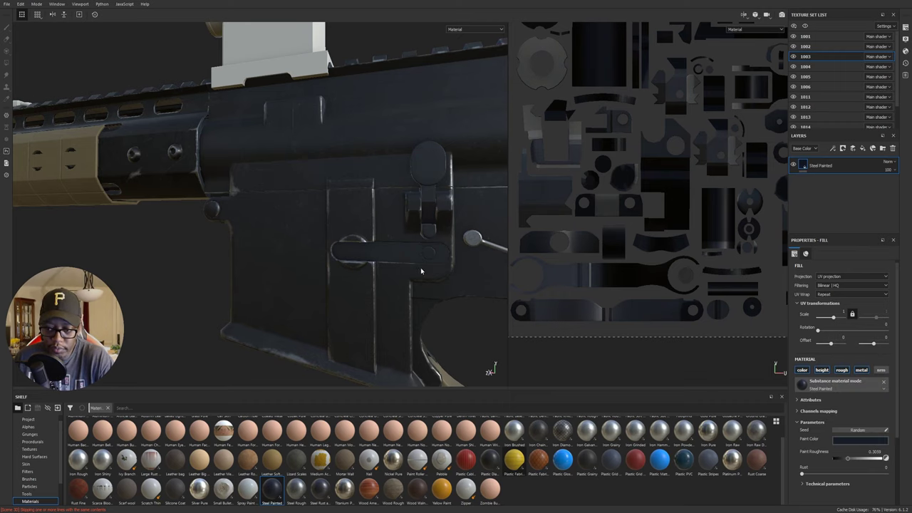
{"action": "middle_click_drag", "start_coordinate": [421, 271], "coordinate": [222, 259], "text": "alt"}
{"action": "middle_click_drag", "start_coordinate": [367, 284], "coordinate": [244, 259], "text": "alt"}
{"action": "left_click_drag", "start_coordinate": [323, 273], "coordinate": [286, 282], "text": "alt"}
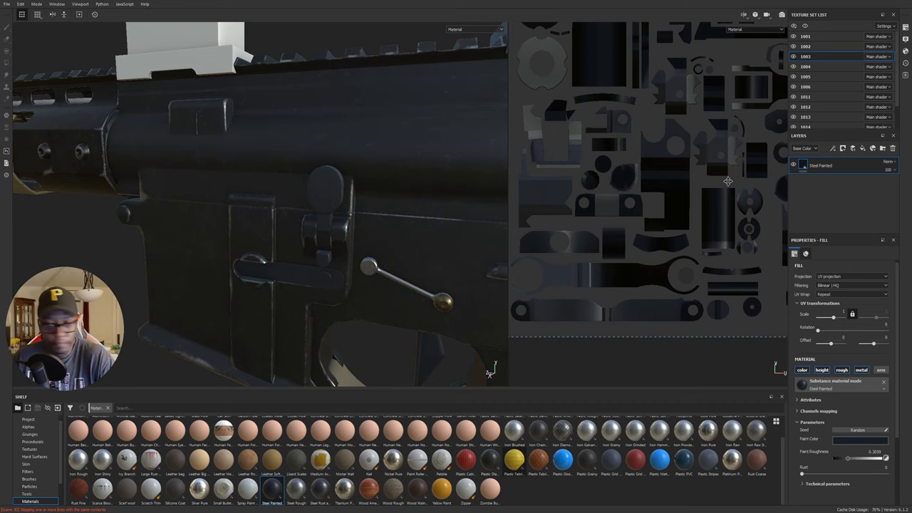
{"action": "middle_click_drag", "start_coordinate": [442, 185], "coordinate": [360, 183], "text": "alt"}
{"action": "middle_click_drag", "start_coordinate": [467, 303], "coordinate": [367, 249], "text": "alt"}
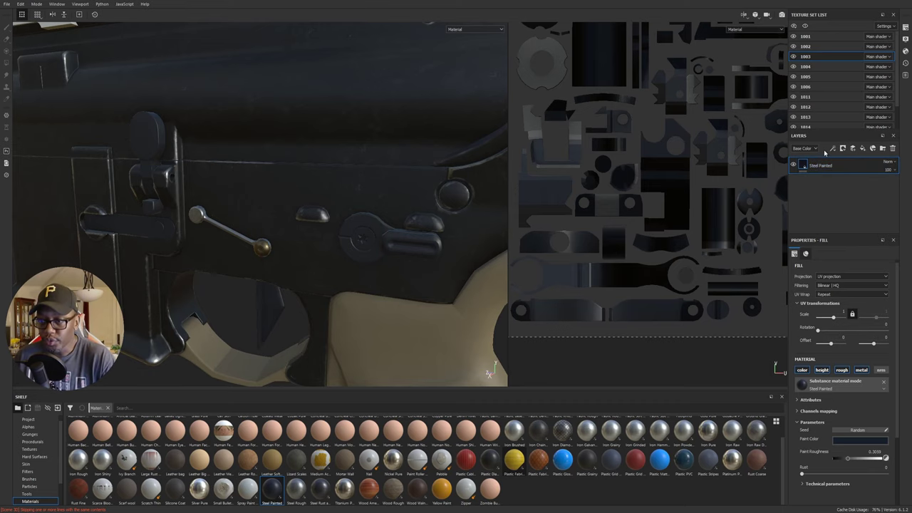
- Create a folder in texture set 1003's layer stack and place the Steel Painted layer inside it
{"action": "left_click", "coordinate": [883, 148]}
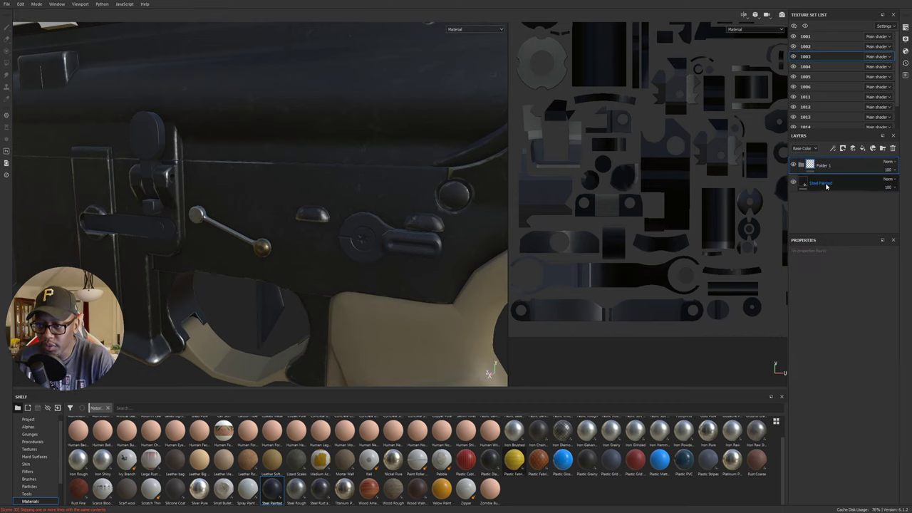
{"action": "left_click_drag", "start_coordinate": [827, 186], "coordinate": [817, 167]}
{"action": "left_click", "coordinate": [822, 169]}
{"action": "key", "text": "ctrl+g"}
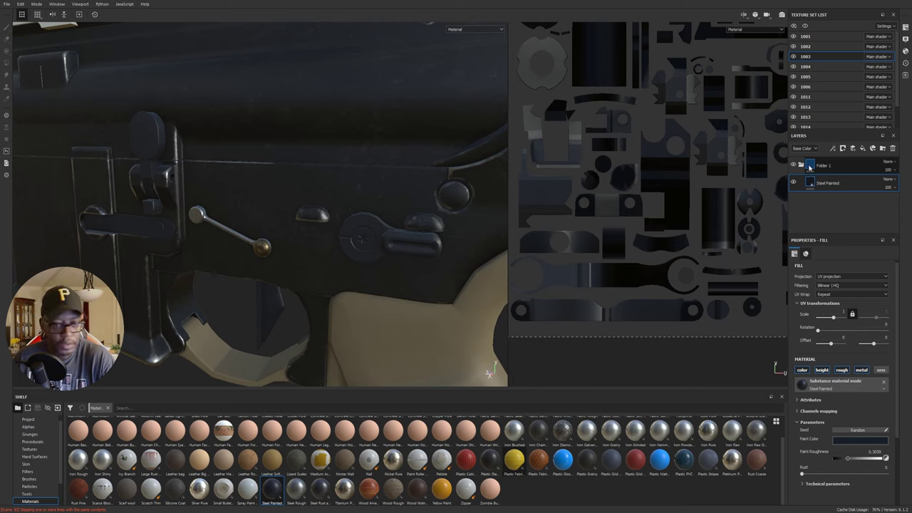
- Add a black mask to the folder holding Steel Painted and turn that mask white
{"action": "left_click", "coordinate": [811, 167]}
{"action": "left_click", "coordinate": [844, 148]}
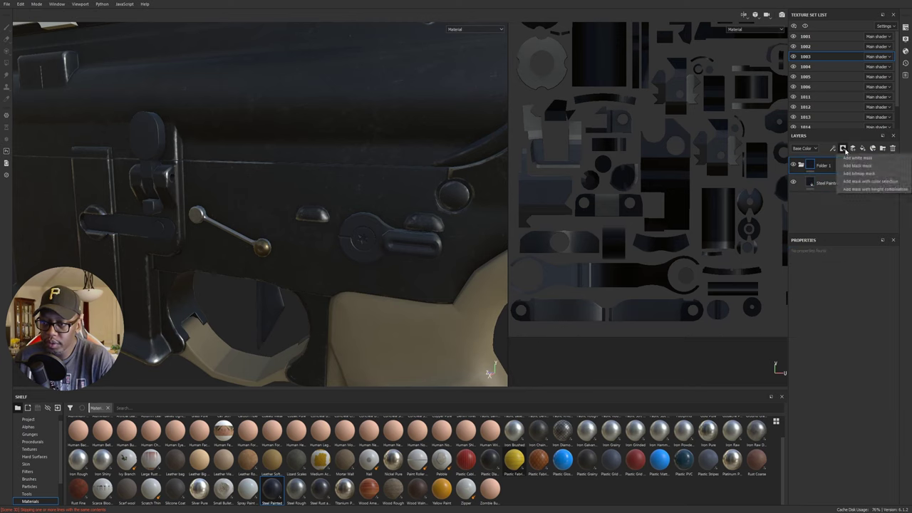
{"action": "left_click", "coordinate": [853, 169]}
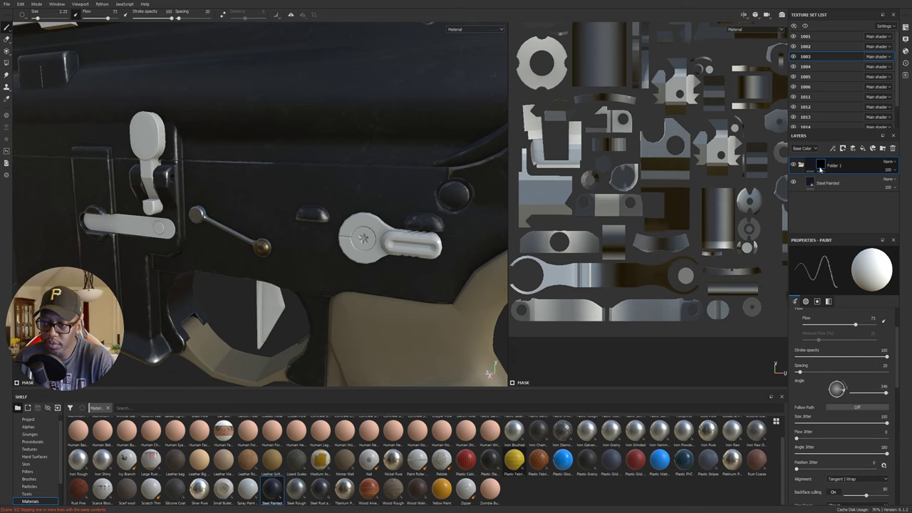
{"action": "right_click", "coordinate": [821, 169]}
{"action": "left_click", "coordinate": [829, 179]}
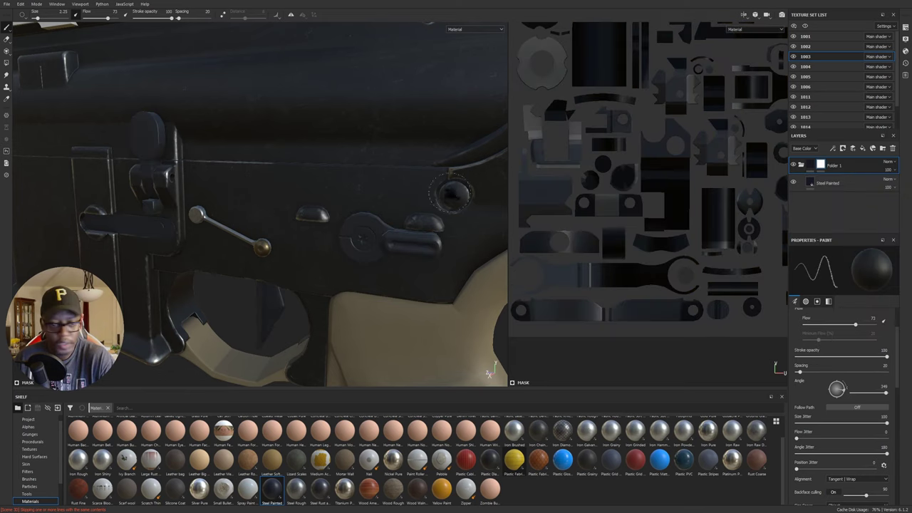
- Mask the safety selector out of the Steel Painted folder with black Polygon Fill in mesh fill mode, and check the result
{"action": "key", "text": "4"}
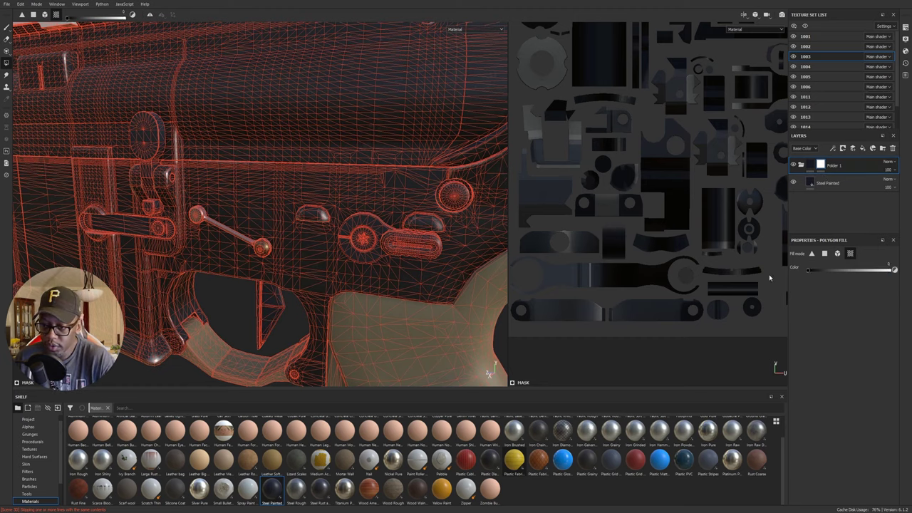
{"action": "left_click", "coordinate": [838, 255]}
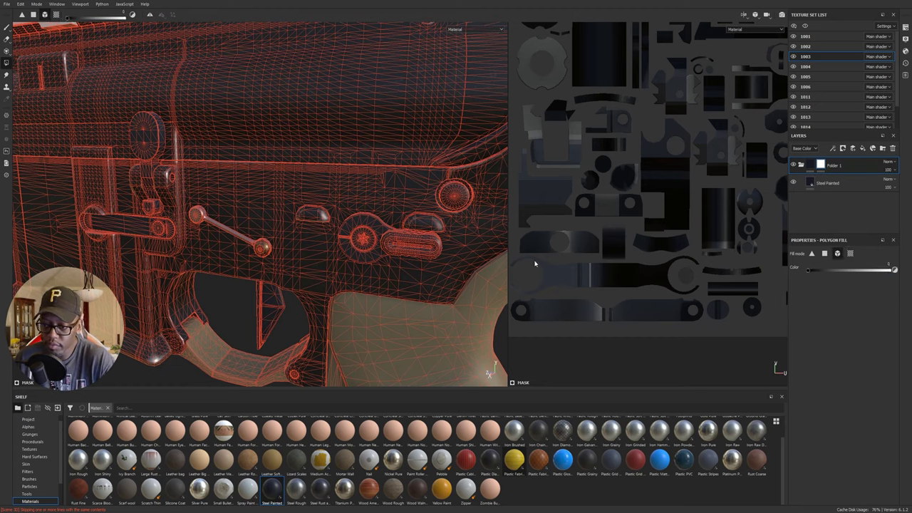
{"action": "left_click_drag", "start_coordinate": [409, 236], "coordinate": [379, 234], "text": "alt"}
{"action": "left_click", "coordinate": [390, 234]}
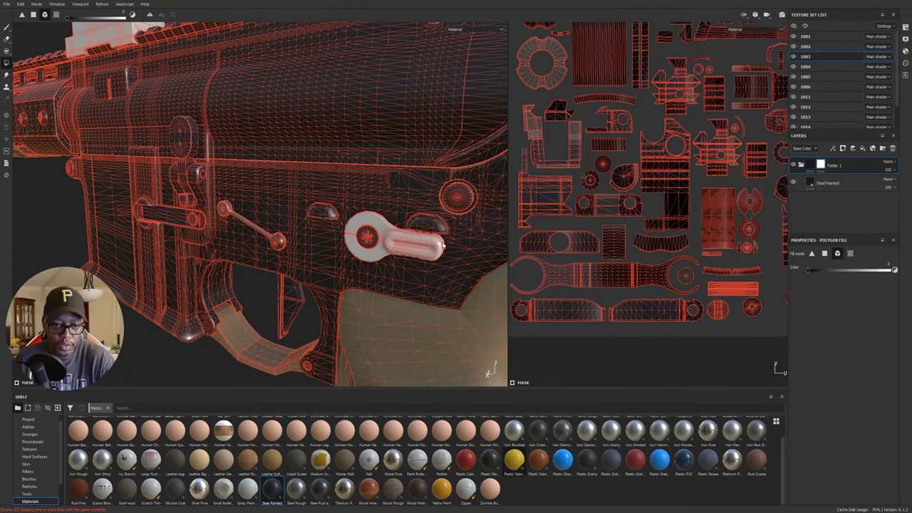
{"action": "left_click_drag", "start_coordinate": [443, 246], "coordinate": [382, 217], "text": "alt"}
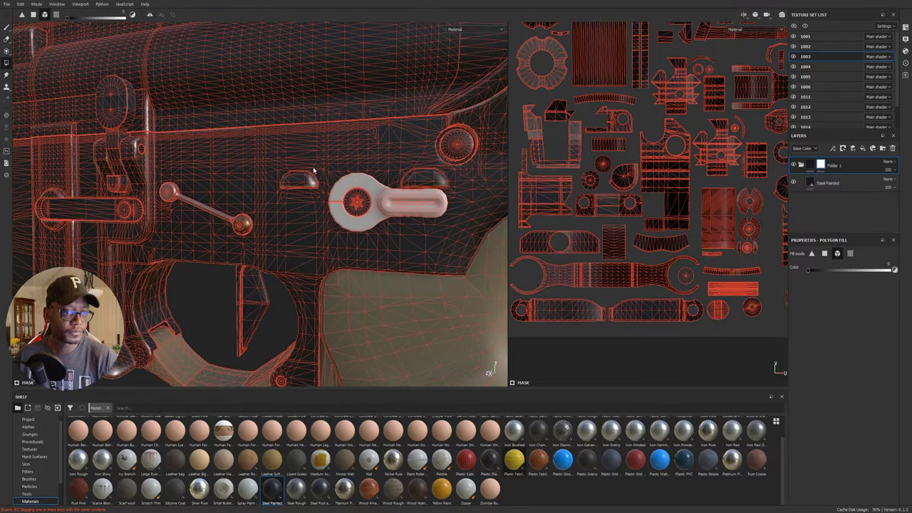
{"action": "middle_click_drag", "start_coordinate": [349, 185], "coordinate": [335, 188], "text": "alt"}
{"action": "left_click_drag", "start_coordinate": [335, 188], "coordinate": [322, 189], "text": "alt"}
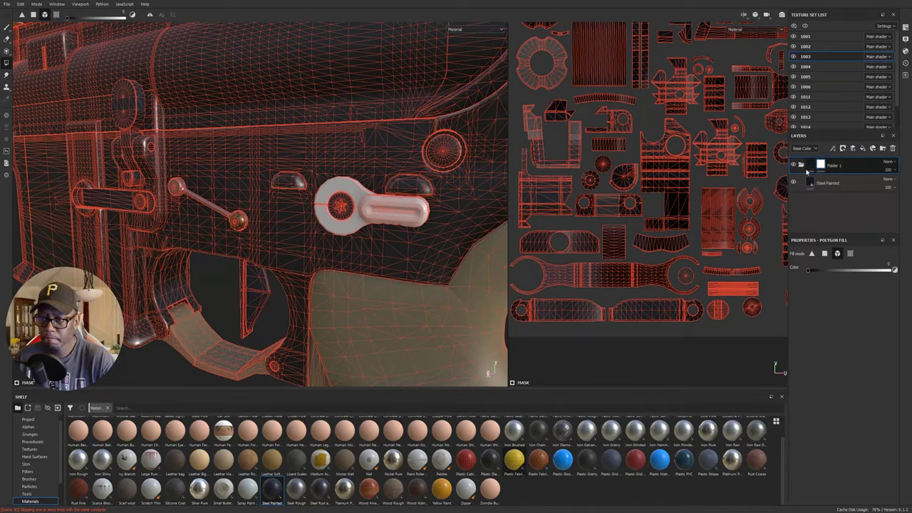
- Check the contents of Folder 1 and rename the folder as "Metal Parts"
{"action": "left_click", "coordinate": [802, 165]}
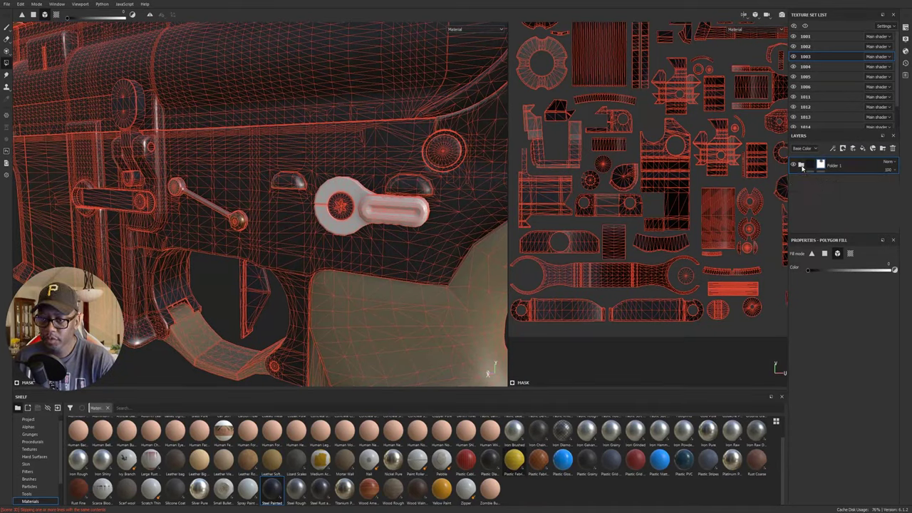
{"action": "left_click", "coordinate": [802, 165]}
{"action": "double_click", "coordinate": [836, 165]}
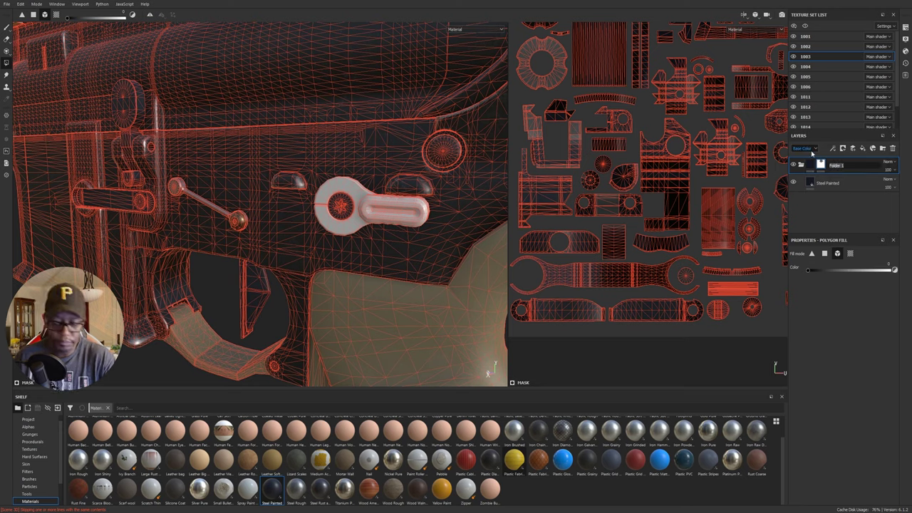
{"action": "type", "text": "ste"}
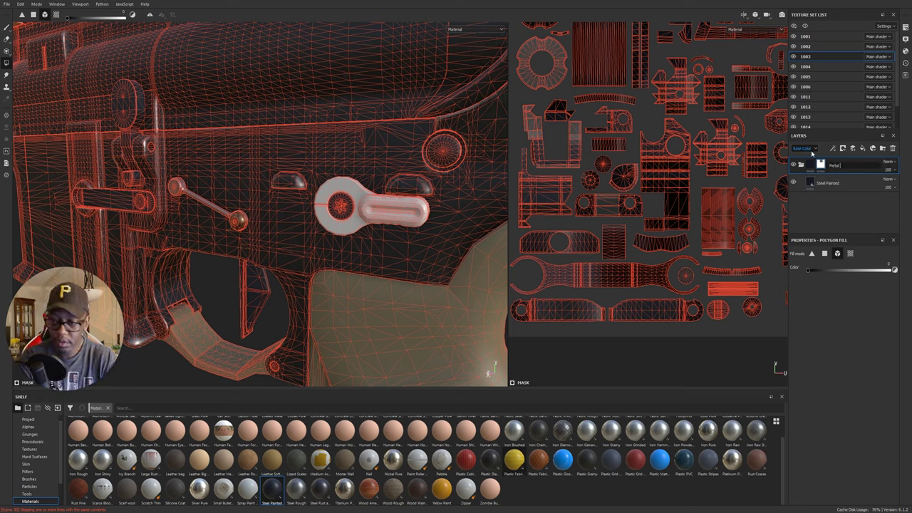
{"action": "key", "text": "Return"}
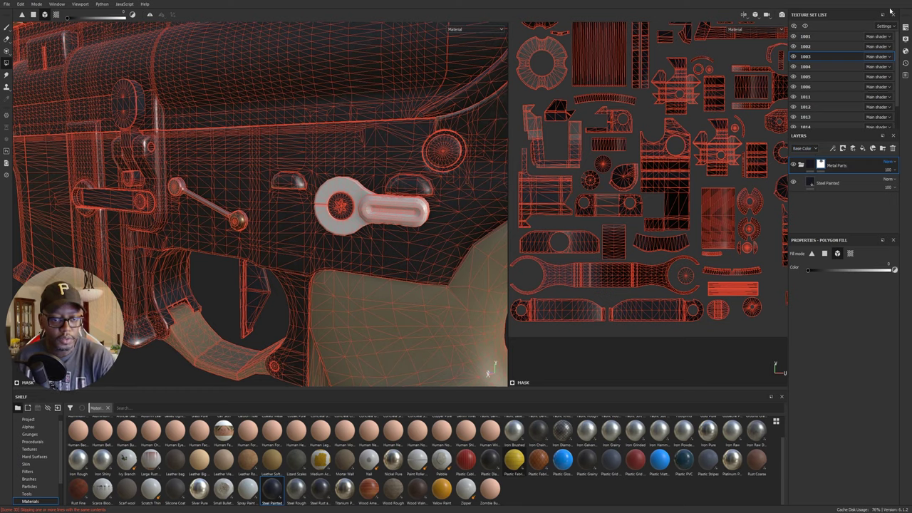
- Compare the rifle with the Metal Parts folder hidden and shown, looking at the receiver, rail and sights
{"action": "left_click", "coordinate": [810, 165]}
{"action": "right_click_drag", "start_coordinate": [430, 204], "coordinate": [224, 198], "text": "alt"}
{"action": "scroll", "coordinate": [336, 224], "scroll_direction": "down", "scroll_amount": 4}
{"action": "left_click_drag", "start_coordinate": [335, 224], "coordinate": [563, 211], "text": "alt"}
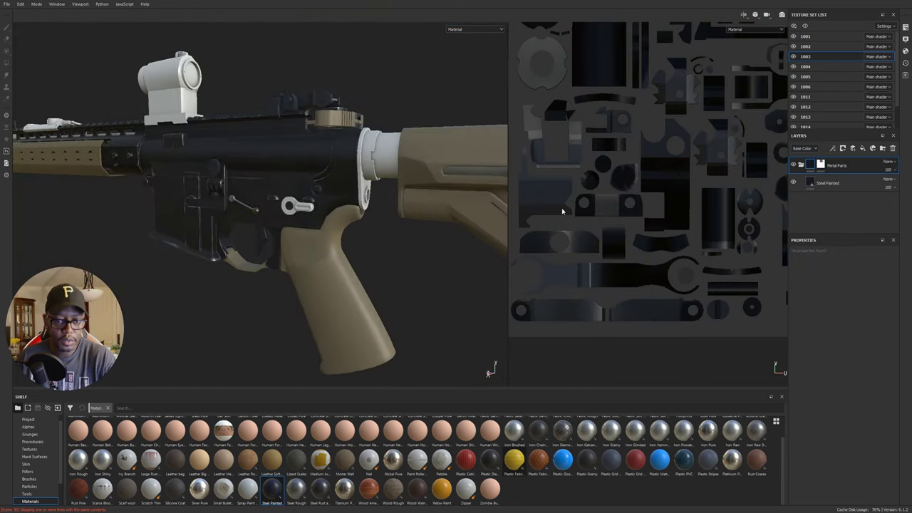
{"action": "left_click", "coordinate": [794, 165]}
{"action": "left_click", "coordinate": [794, 165]}
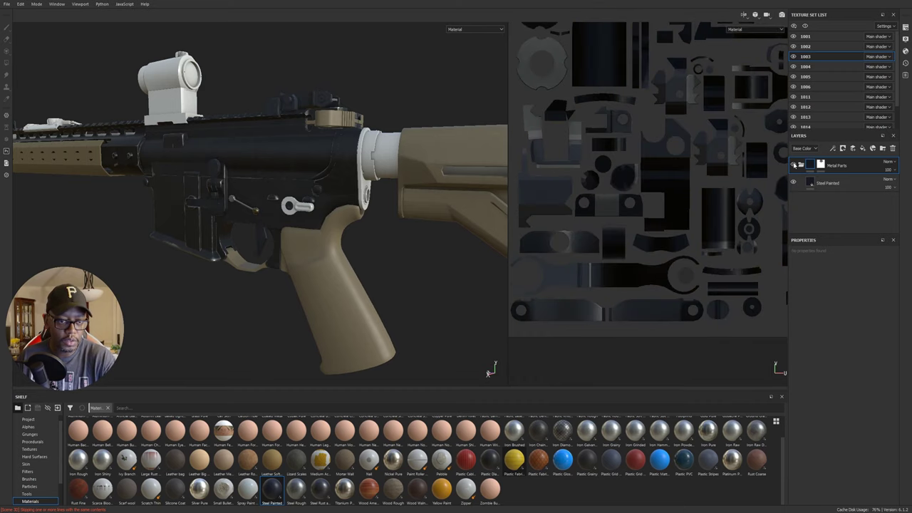
{"action": "left_click", "coordinate": [794, 165]}
{"action": "left_click", "coordinate": [794, 165]}
{"action": "middle_click_drag", "start_coordinate": [295, 104], "coordinate": [437, 184], "text": "alt"}
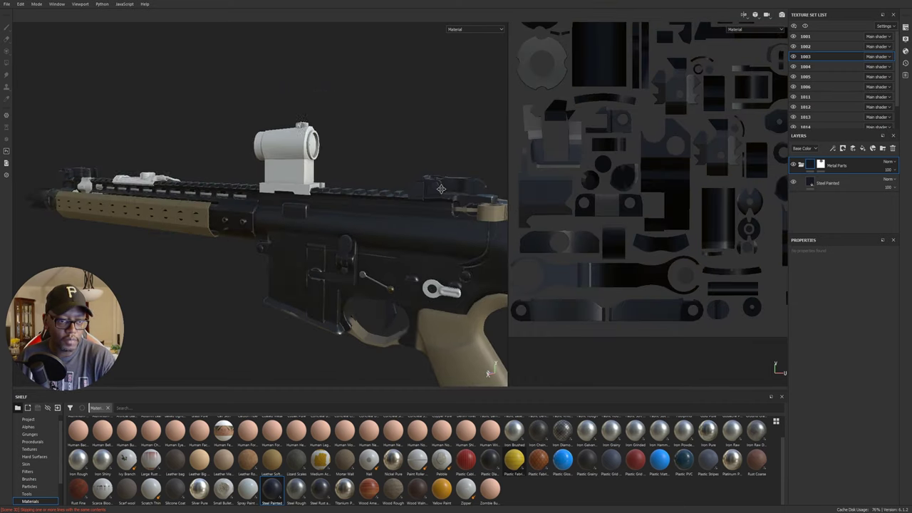
{"action": "left_click", "coordinate": [794, 165]}
{"action": "left_click", "coordinate": [794, 165]}
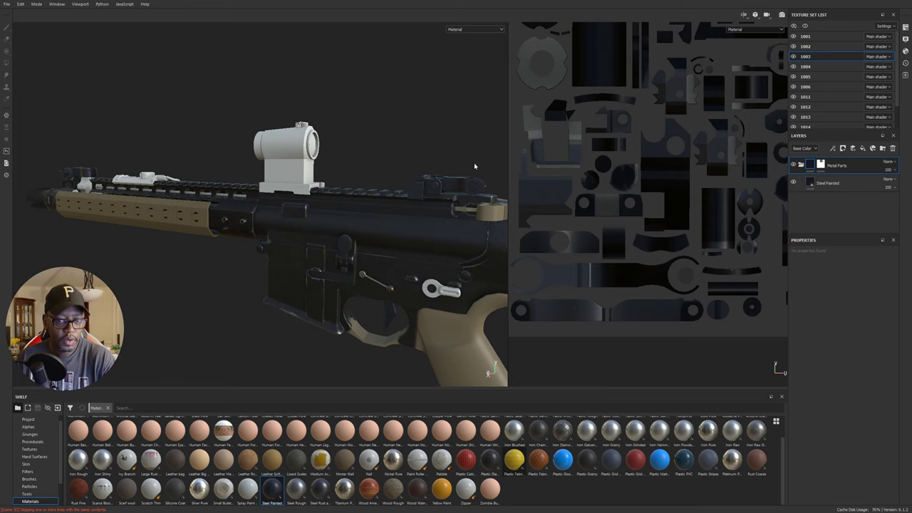
{"action": "left_click_drag", "start_coordinate": [369, 197], "coordinate": [312, 189], "text": "alt"}
- Mask the whole folding rear sight out of the Metal Parts folder using mesh Polygon Fill with colour value 0
{"action": "left_click", "coordinate": [821, 165]}
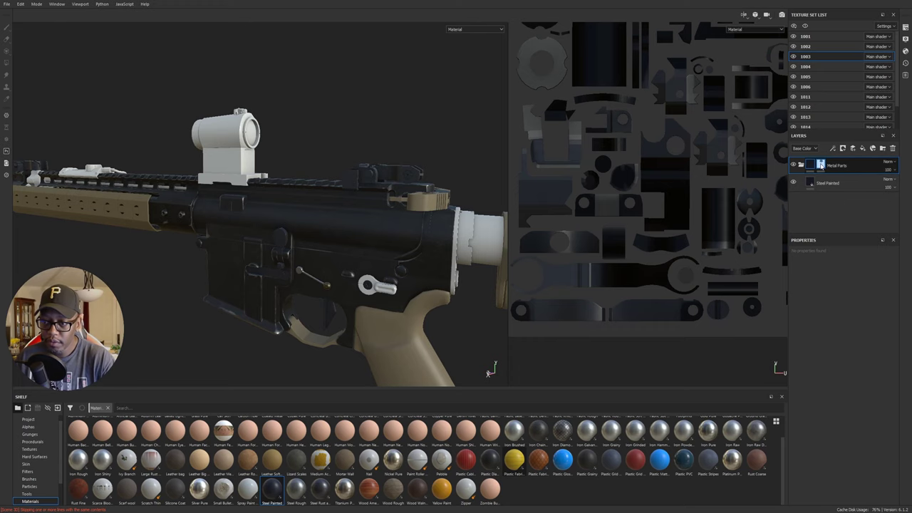
{"action": "key", "text": "4"}
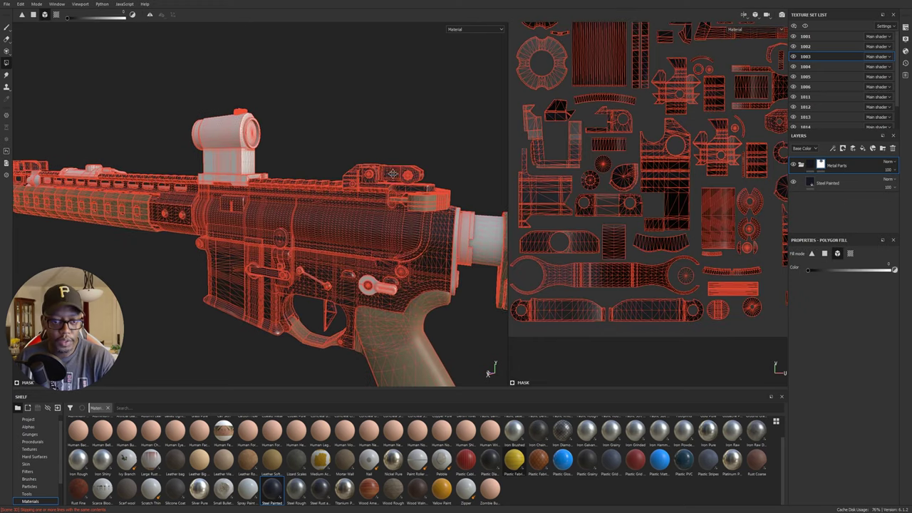
{"action": "right_click_drag", "start_coordinate": [427, 246], "coordinate": [404, 206], "text": "alt"}
{"action": "left_click_drag", "start_coordinate": [319, 162], "coordinate": [2, 178], "text": "alt"}
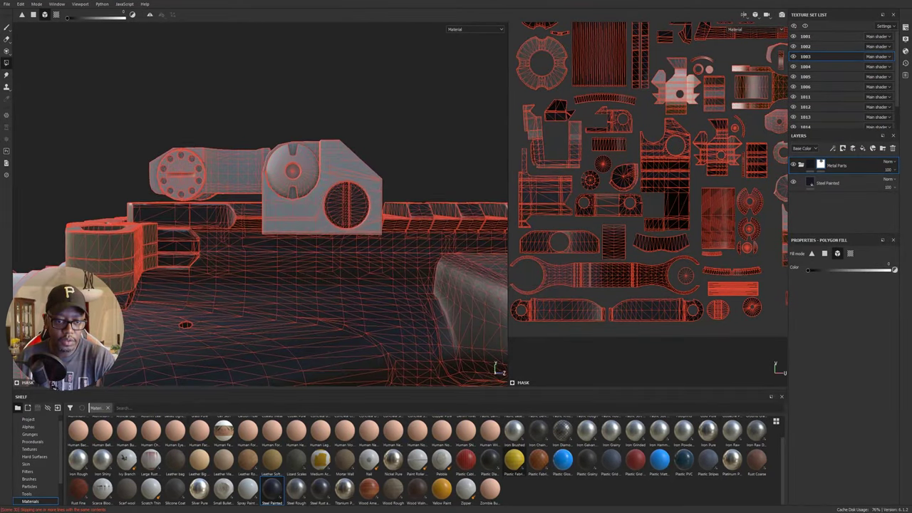
{"action": "left_click_drag", "start_coordinate": [370, 201], "coordinate": [375, 180], "text": "alt"}
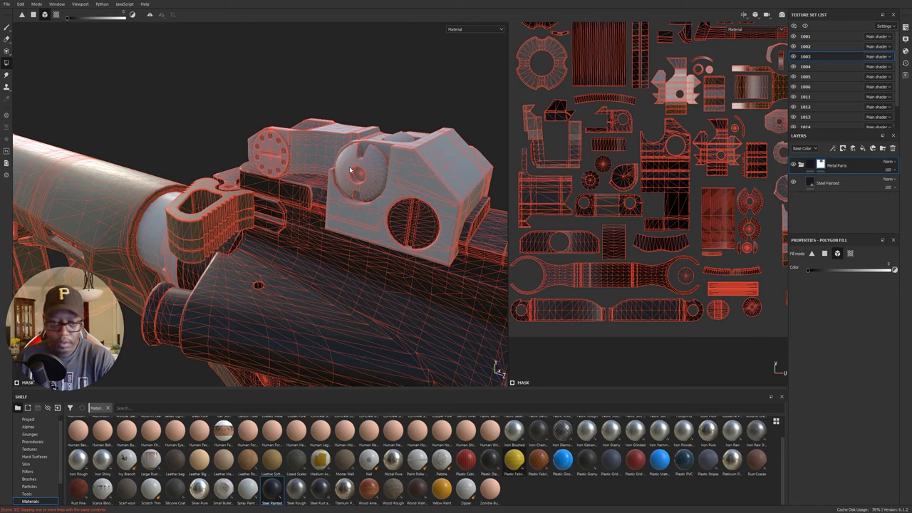
{"action": "scroll", "coordinate": [348, 167], "scroll_direction": "up", "scroll_amount": 5}
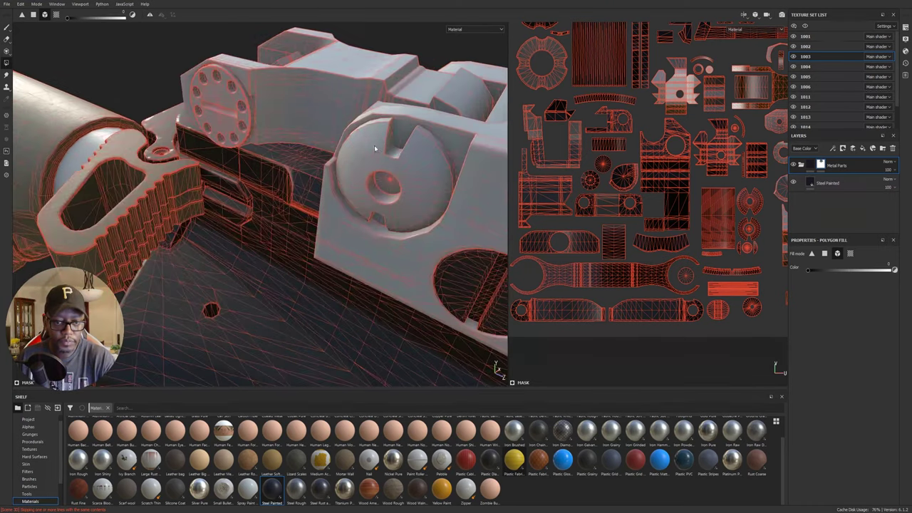
- Set the fill colour to 1 and restore the rear sight's round dials and knob in the Metal Parts mask
{"action": "left_click_drag", "start_coordinate": [386, 141], "coordinate": [503, 142], "text": "alt"}
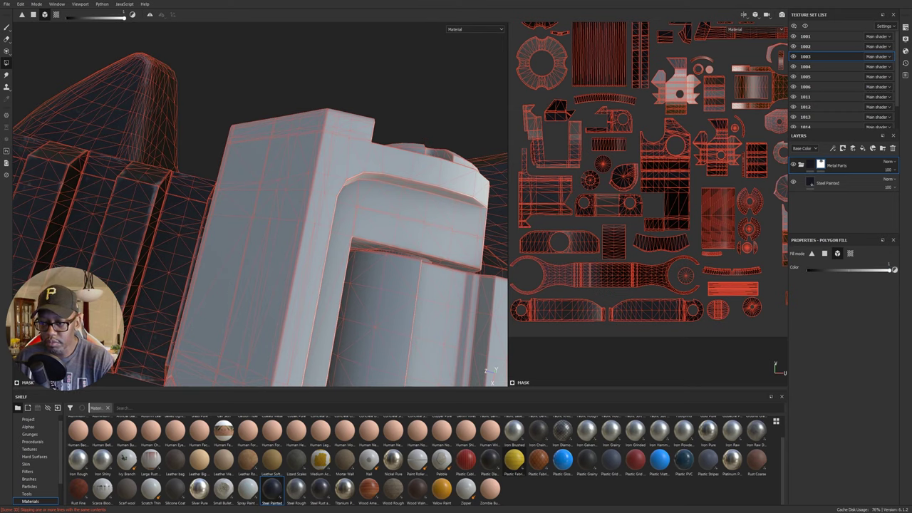
{"action": "left_click_drag", "start_coordinate": [425, 149], "coordinate": [258, 219], "text": "alt"}
{"action": "left_click", "coordinate": [260, 231]}
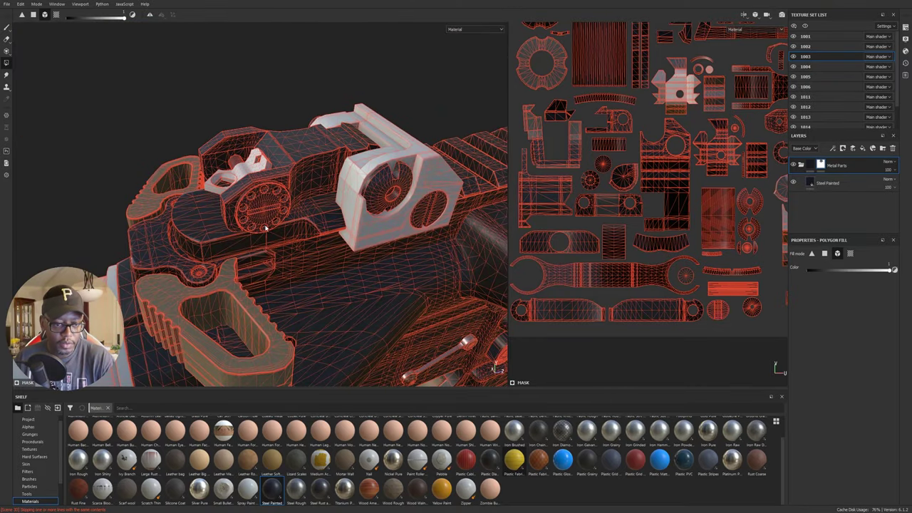
{"action": "left_click", "coordinate": [273, 212]}
{"action": "left_click_drag", "start_coordinate": [223, 201], "coordinate": [223, 291], "text": "alt"}
{"action": "scroll", "coordinate": [337, 203], "scroll_direction": "up", "scroll_amount": 2}
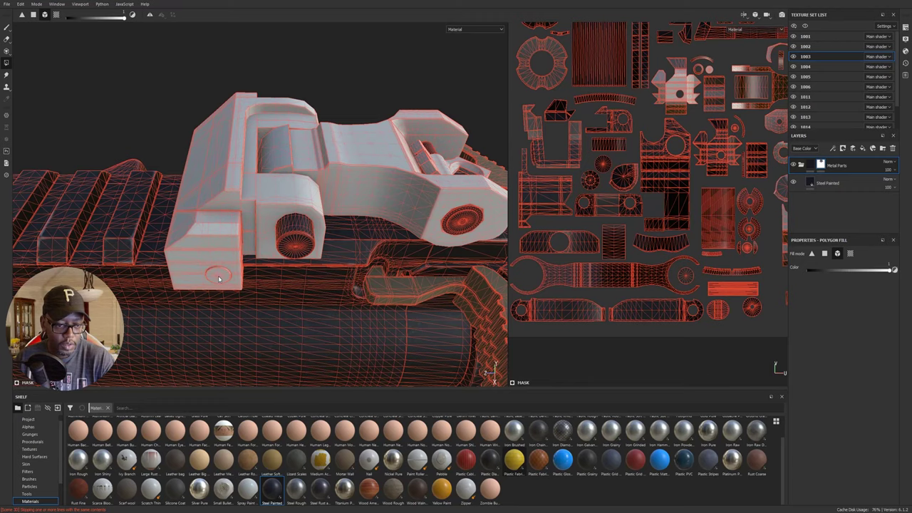
- Undo the last mask fill and switch Polygon Fill to UV chunk mode for the small round pin on the rear sight's base
{"action": "key", "text": "ctrl+z"}
{"action": "middle_click_drag", "start_coordinate": [231, 275], "coordinate": [289, 230], "text": "alt"}
{"action": "left_click", "coordinate": [286, 229]}
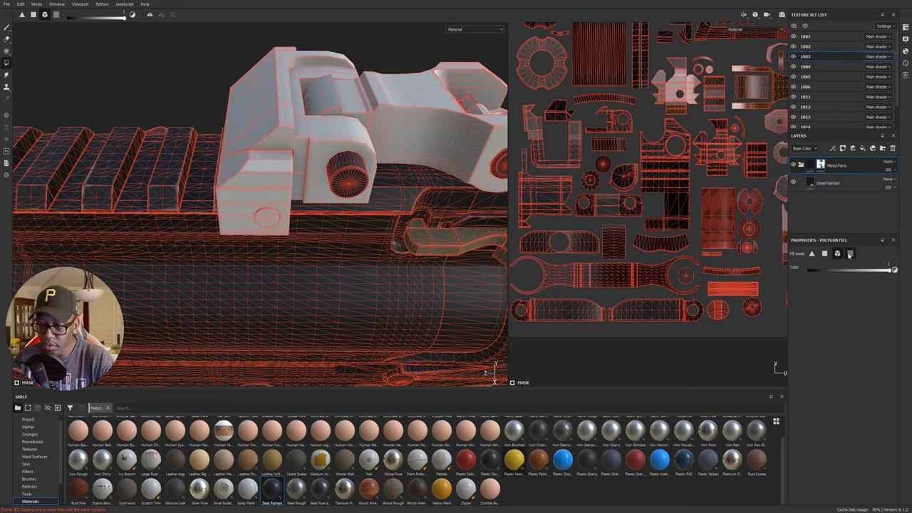
{"action": "left_click", "coordinate": [850, 253]}
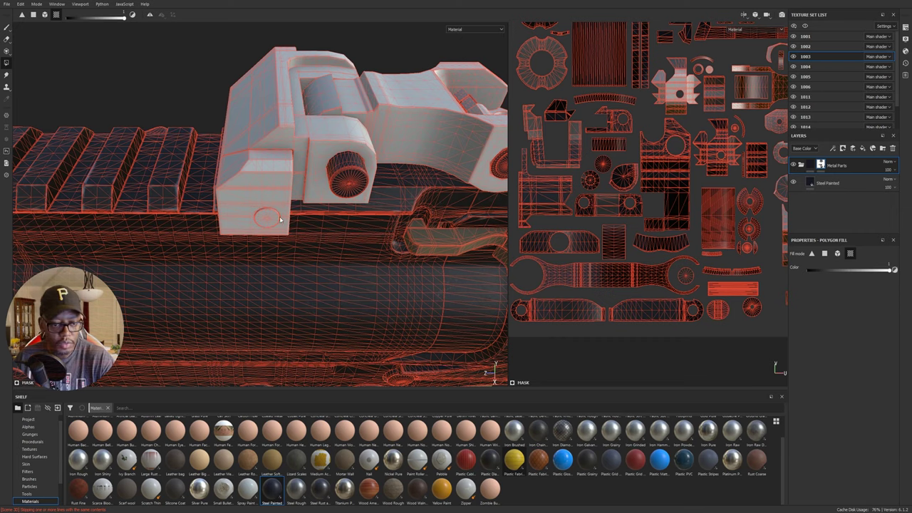
{"action": "left_click_drag", "start_coordinate": [268, 221], "coordinate": [41, 179], "text": "alt"}
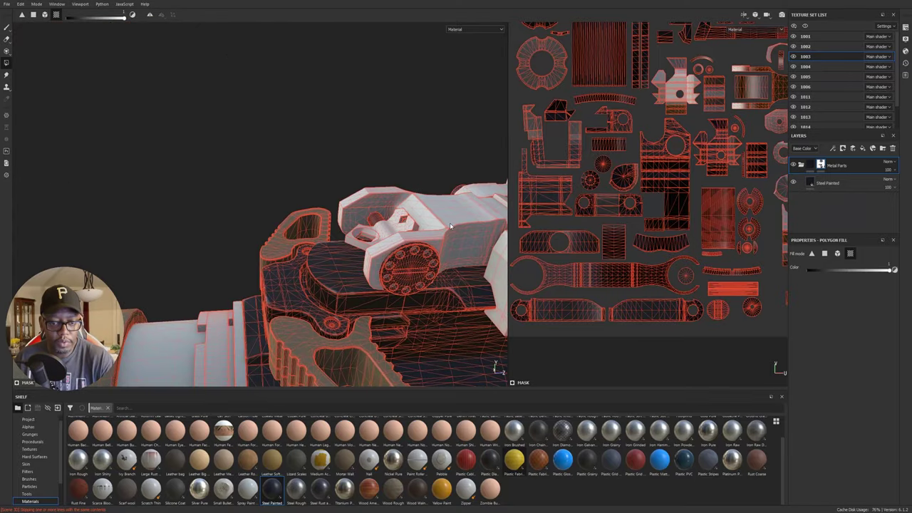
{"action": "middle_click_drag", "start_coordinate": [398, 251], "coordinate": [234, 235], "text": "alt"}
- Set the fill colour to 0 and mask the front sight's body out of the Metal Parts folder, keeping its dials and screws
{"action": "left_click_drag", "start_coordinate": [437, 261], "coordinate": [408, 186], "text": "alt"}
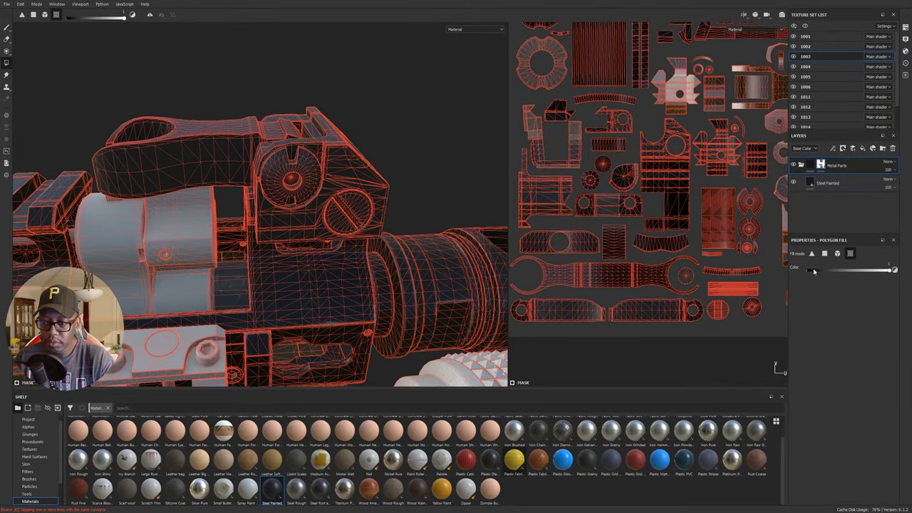
{"action": "left_click_drag", "start_coordinate": [171, 107], "coordinate": [221, 155], "text": "alt"}
{"action": "left_click_drag", "start_coordinate": [368, 185], "coordinate": [392, 182], "text": "alt"}
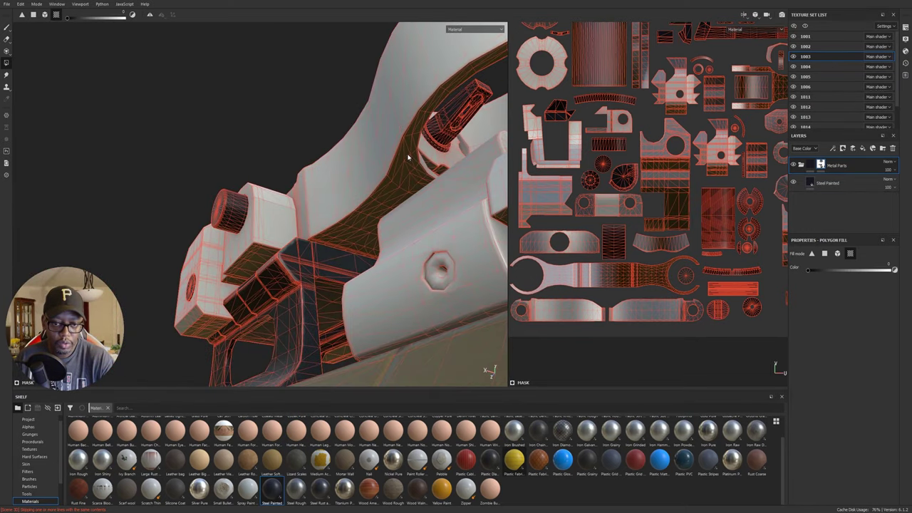
{"action": "left_click_drag", "start_coordinate": [445, 153], "coordinate": [341, 203], "text": "alt"}
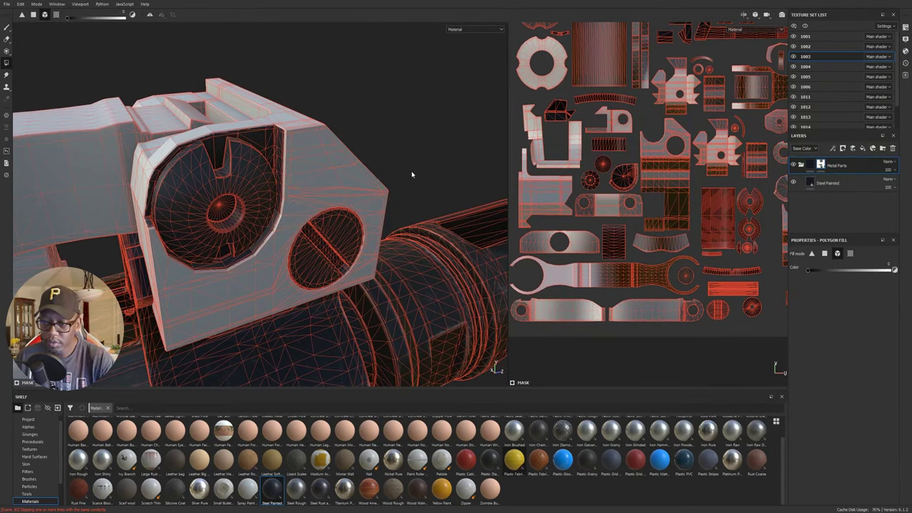
- Examine the handguard, receiver and ejection port cover, with and without the mask wireframe, for parts needing a different material
{"action": "left_click_drag", "start_coordinate": [269, 142], "coordinate": [343, 236], "text": "alt"}
{"action": "right_click_drag", "start_coordinate": [342, 235], "coordinate": [207, 107], "text": "alt"}
{"action": "left_click_drag", "start_coordinate": [410, 205], "coordinate": [221, 181], "text": "alt"}
{"action": "key", "text": "f"}
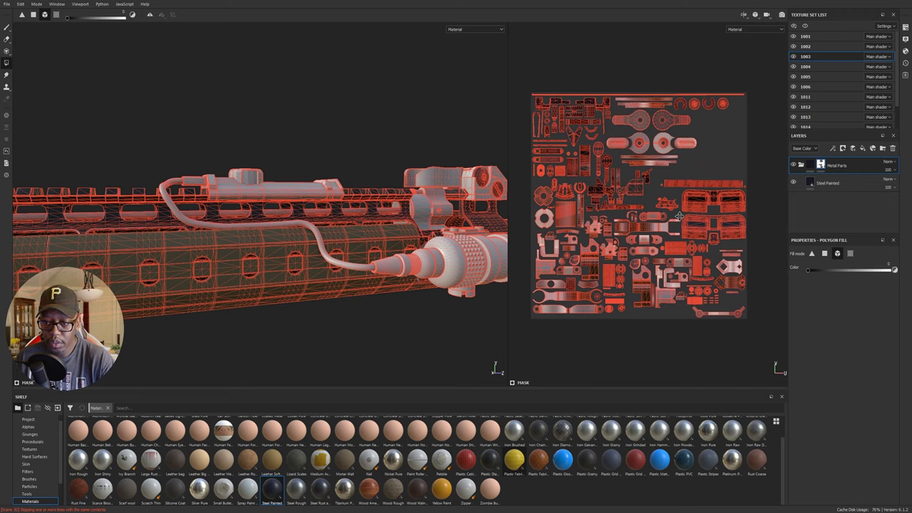
{"action": "scroll", "coordinate": [342, 211], "scroll_direction": "down", "scroll_amount": 4}
{"action": "middle_click_drag", "start_coordinate": [82, 208], "coordinate": [420, 149], "text": "alt"}
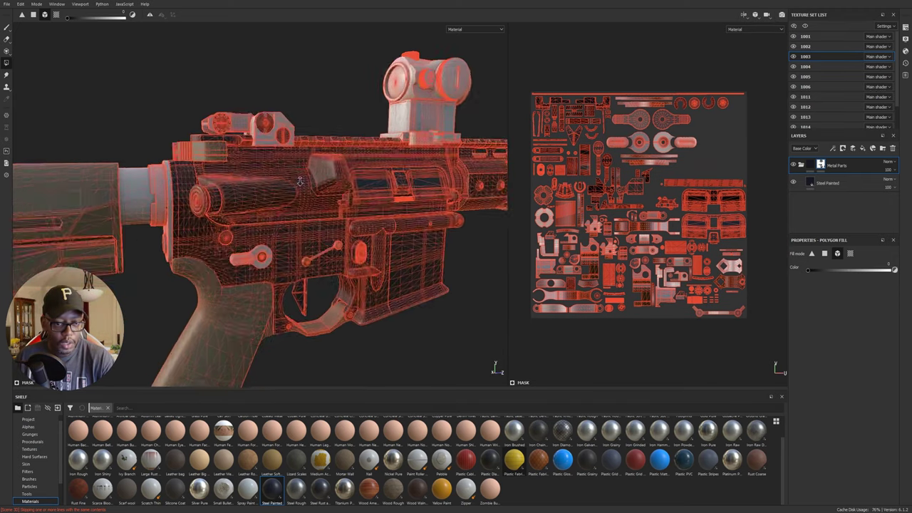
{"action": "left_click_drag", "start_coordinate": [420, 150], "coordinate": [243, 175], "text": "alt"}
{"action": "right_click_drag", "start_coordinate": [242, 174], "coordinate": [363, 184], "text": "alt"}
{"action": "left_click_drag", "start_coordinate": [362, 183], "coordinate": [315, 197], "text": "alt"}
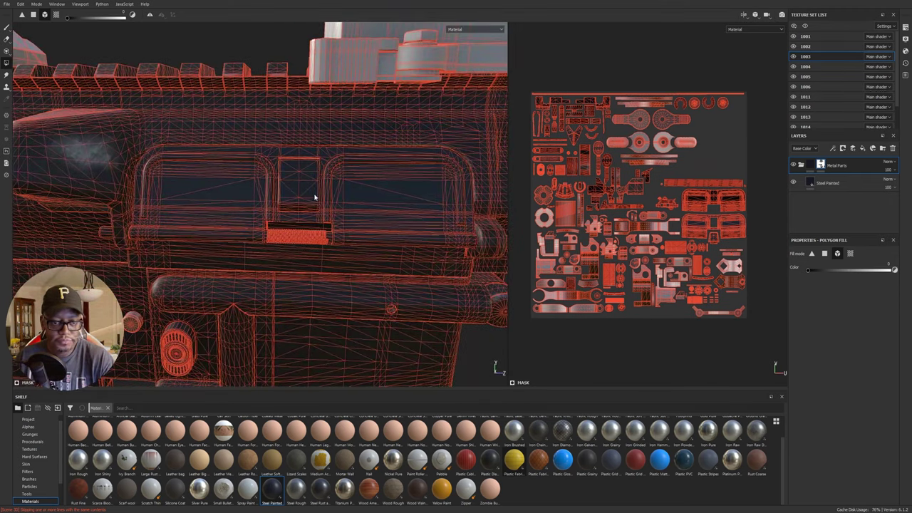
{"action": "left_click", "coordinate": [809, 165]}
{"action": "right_click_drag", "start_coordinate": [301, 195], "coordinate": [231, 179], "text": "alt"}
{"action": "left_click_drag", "start_coordinate": [230, 179], "coordinate": [313, 181], "text": "alt"}
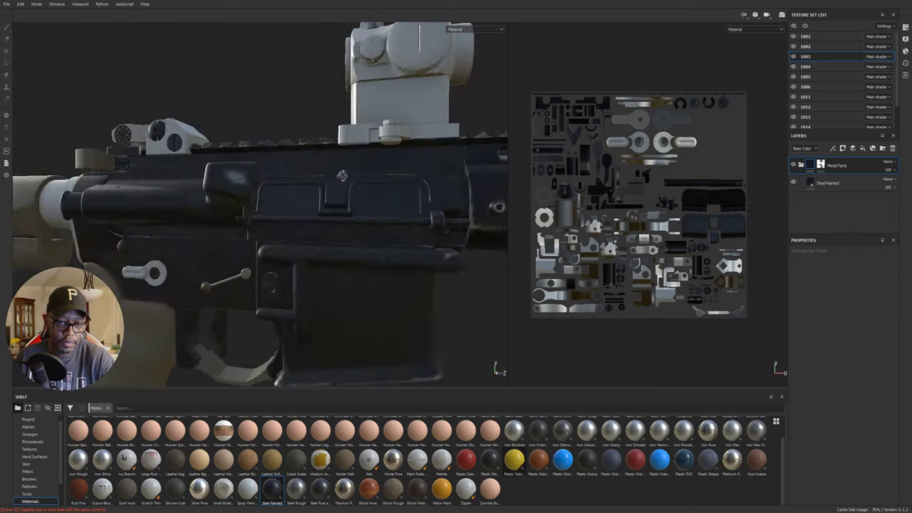
{"action": "right_click_drag", "start_coordinate": [313, 182], "coordinate": [378, 186], "text": "alt"}
{"action": "left_click_drag", "start_coordinate": [378, 186], "coordinate": [328, 193], "text": "alt"}
{"action": "right_click_drag", "start_coordinate": [328, 192], "coordinate": [756, 277], "text": "alt"}
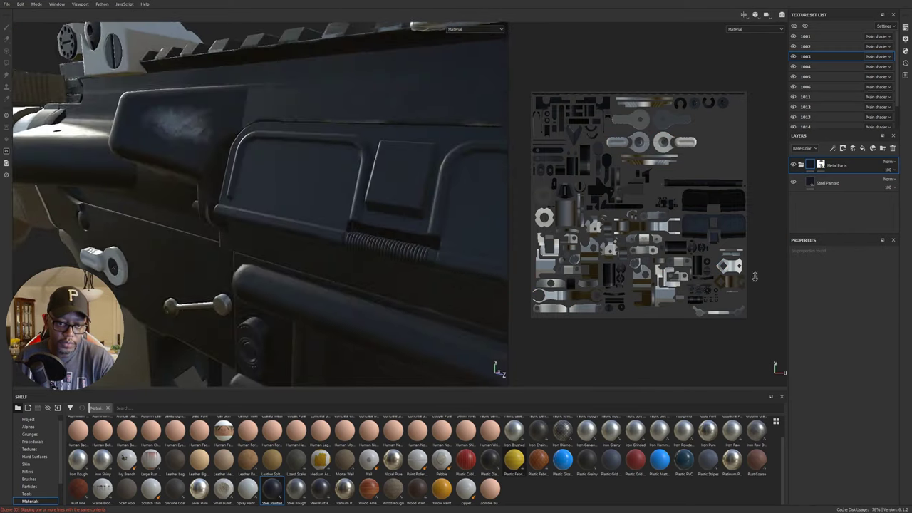
- Mask the ejection port cover's coil spring out of the Metal Parts folder with mesh Polygon Fill at colour value 0
{"action": "left_click", "coordinate": [821, 165]}
{"action": "right_click_drag", "start_coordinate": [331, 235], "coordinate": [457, 253], "text": "alt"}
{"action": "left_click", "coordinate": [422, 245]}
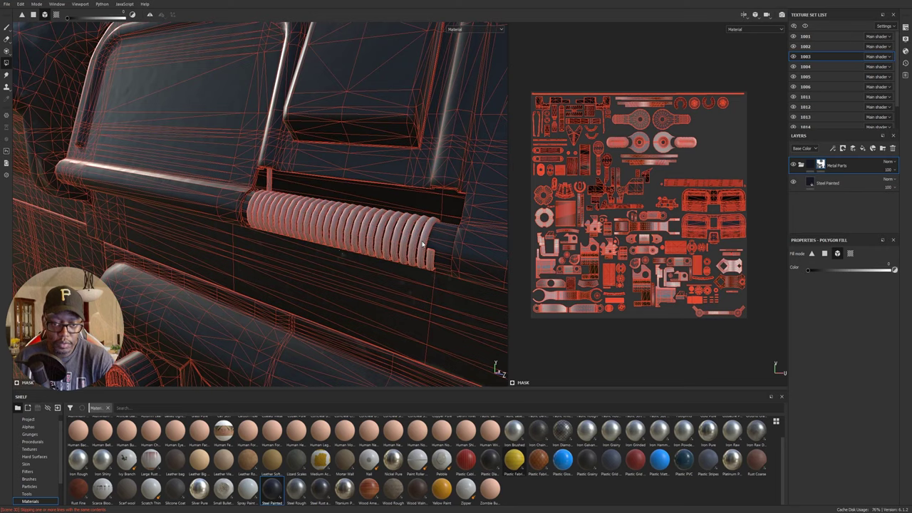
{"action": "left_click_drag", "start_coordinate": [320, 247], "coordinate": [269, 217], "text": "alt"}
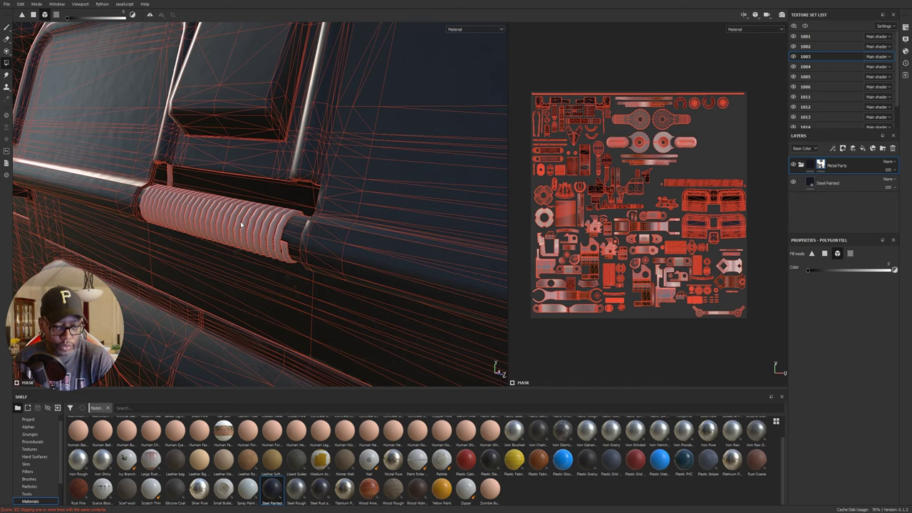
{"action": "right_click_drag", "start_coordinate": [288, 251], "coordinate": [264, 206], "text": "alt"}
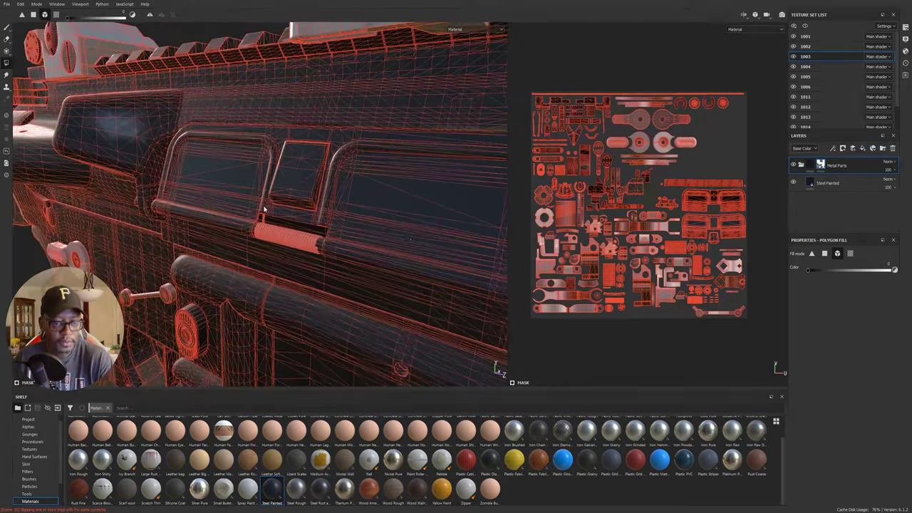
- Check which rifle parts belong to texture set 1003, and isolate it by hiding all the other texture sets
{"action": "middle_click_drag", "start_coordinate": [406, 236], "coordinate": [211, 222], "text": "alt"}
{"action": "left_click_drag", "start_coordinate": [211, 222], "coordinate": [251, 225], "text": "alt"}
{"action": "left_click_drag", "start_coordinate": [295, 243], "coordinate": [387, 243], "text": "alt"}
{"action": "right_click_drag", "start_coordinate": [240, 232], "coordinate": [157, 232], "text": "alt"}
{"action": "left_click", "coordinate": [794, 56]}
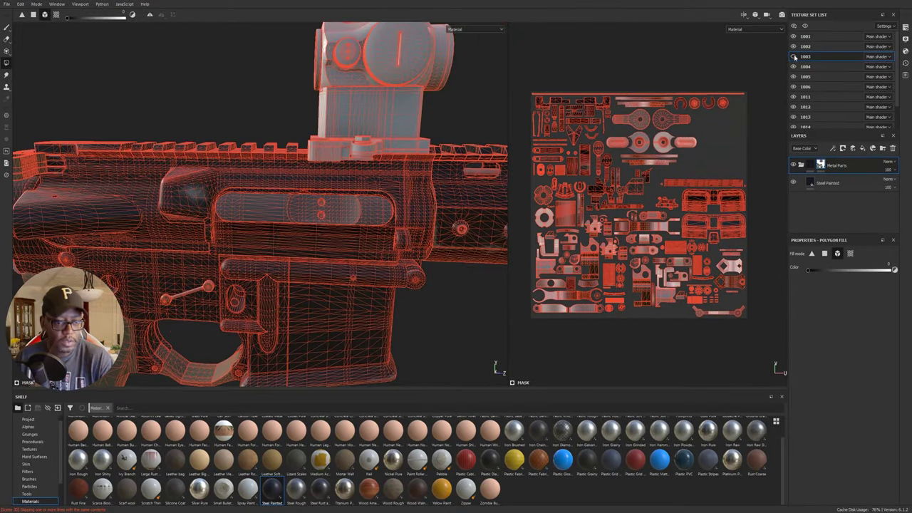
{"action": "left_click", "coordinate": [794, 57]}
{"action": "left_click", "coordinate": [794, 57]}
{"action": "left_click", "coordinate": [795, 56]}
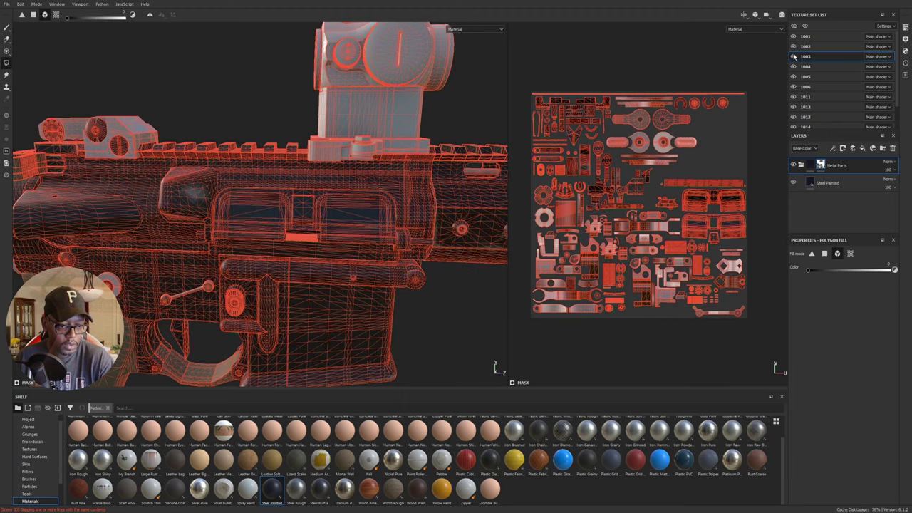
{"action": "left_click", "coordinate": [794, 56]}
{"action": "left_click", "coordinate": [794, 56]}
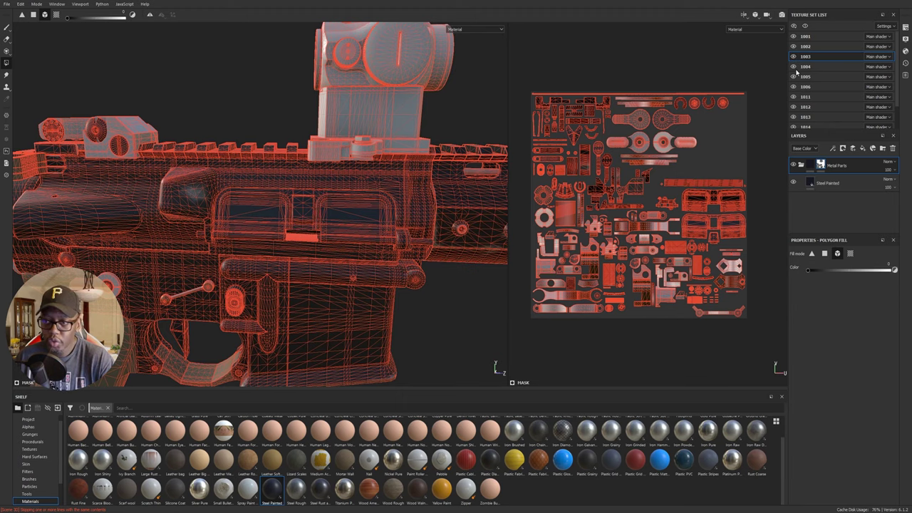
{"action": "left_click", "coordinate": [794, 67]}
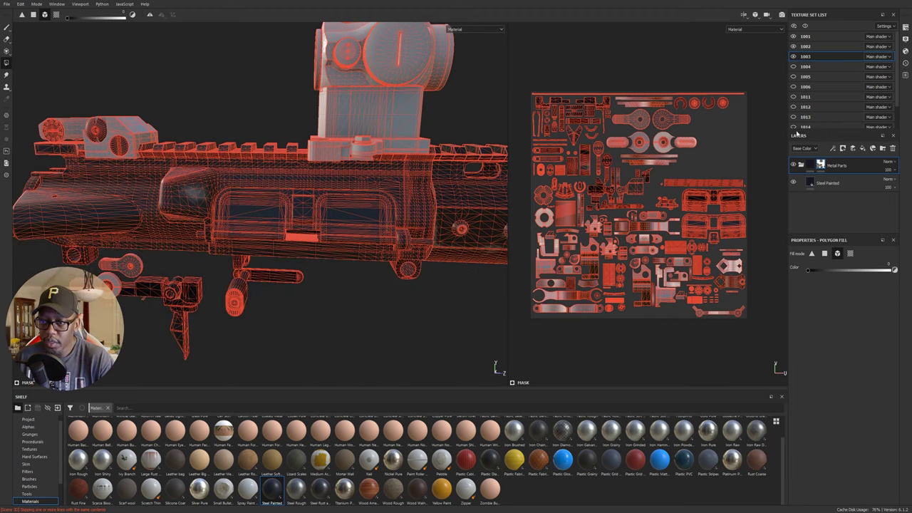
{"action": "left_click", "coordinate": [794, 46]}
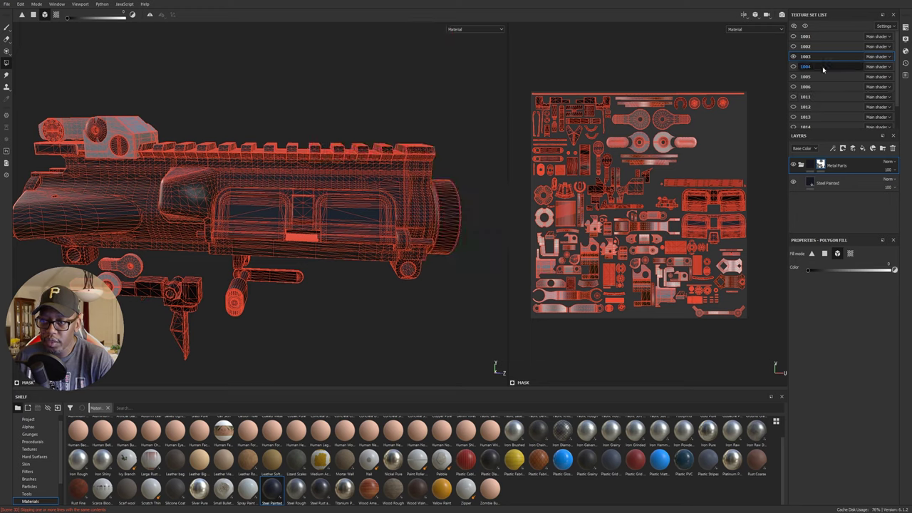
- Hide the receiver's remaining visible texture set and examine the isolated 1003 parts in wireframe from several sides
{"action": "scroll", "coordinate": [794, 86], "scroll_direction": "down", "scroll_amount": 2}
{"action": "left_click", "coordinate": [793, 110]}
{"action": "middle_click_drag", "start_coordinate": [230, 214], "coordinate": [306, 183], "text": "alt"}
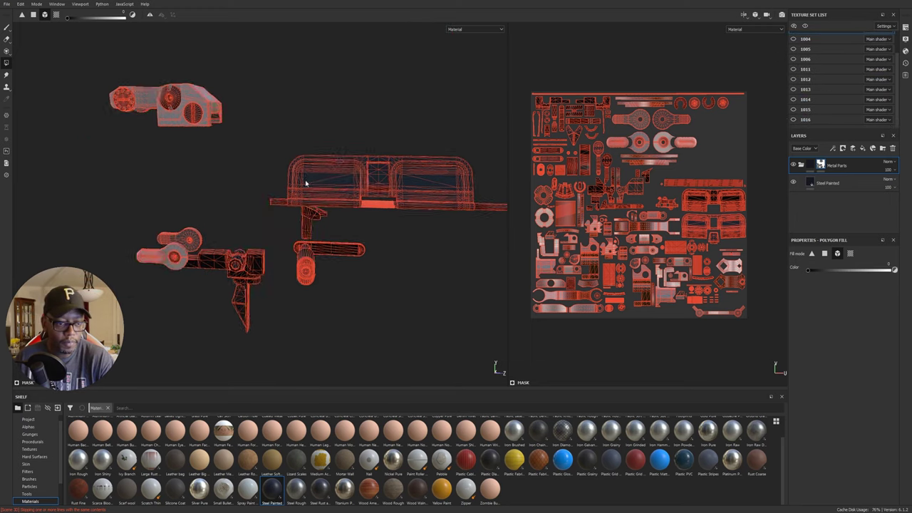
{"action": "right_click_drag", "start_coordinate": [306, 183], "coordinate": [71, 183], "text": "alt"}
{"action": "left_click_drag", "start_coordinate": [71, 183], "coordinate": [489, 193], "text": "alt"}
{"action": "middle_click_drag", "start_coordinate": [335, 249], "coordinate": [279, 223], "text": "alt"}
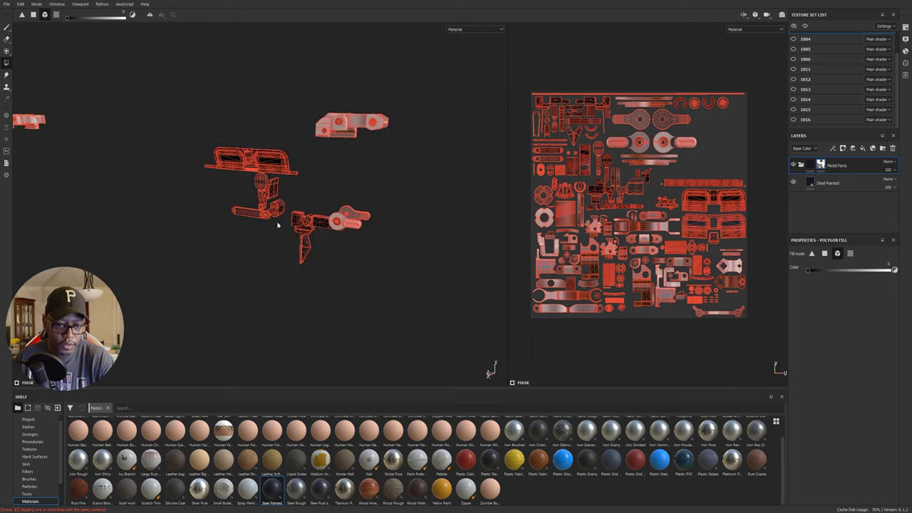
{"action": "scroll", "coordinate": [279, 224], "scroll_direction": "up", "scroll_amount": 3}
{"action": "left_click_drag", "start_coordinate": [279, 223], "coordinate": [206, 179], "text": "alt"}
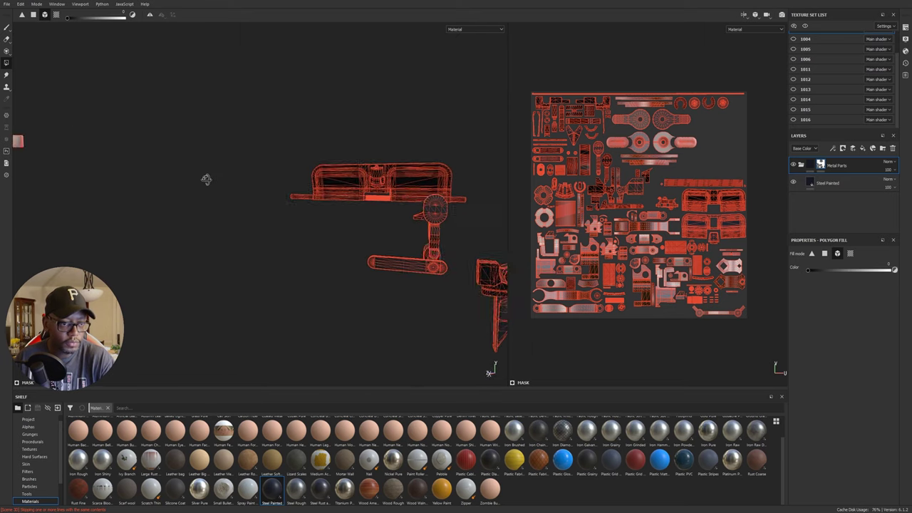
{"action": "scroll", "coordinate": [354, 214], "scroll_direction": "down", "scroll_amount": 3}
{"action": "left_click_drag", "start_coordinate": [355, 214], "coordinate": [55, 214], "text": "alt"}
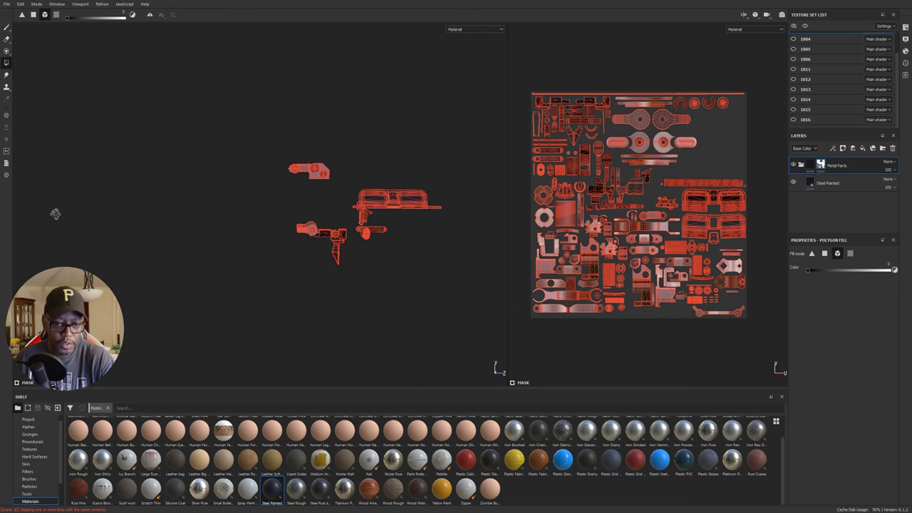
{"action": "middle_click_drag", "start_coordinate": [435, 202], "coordinate": [399, 208], "text": "alt"}
{"action": "right_click_drag", "start_coordinate": [379, 216], "coordinate": [353, 232], "text": "alt"}
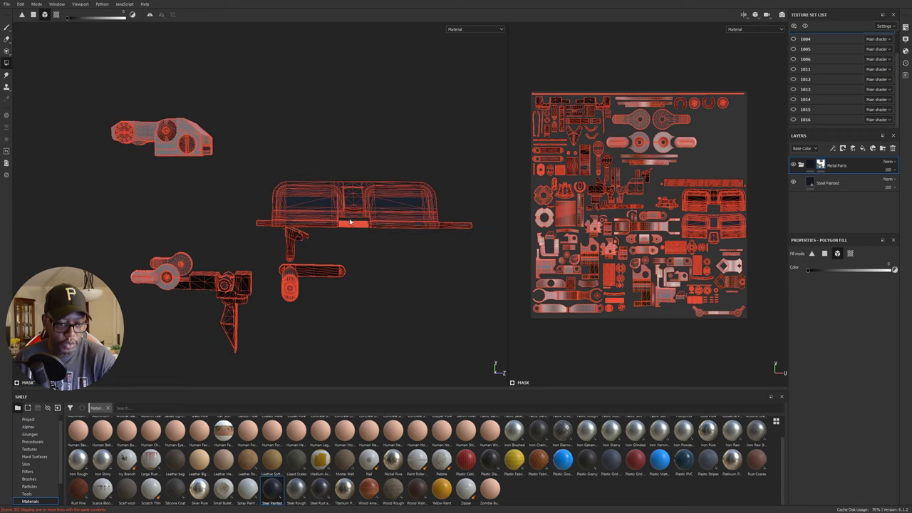
- Return to the Paint tool to drop the wireframe, and inspect the shaded sight, levers and ejection port cover of set 1003
{"action": "key", "text": "1"}
{"action": "mouse_move", "coordinate": [349, 222]}
{"action": "left_mouse_down", "text": "alt"}
{"action": "mouse_move", "coordinate": [358, 247]}
{"action": "mouse_move", "coordinate": [181, 225]}
{"action": "left_mouse_up", "text": "alt"}
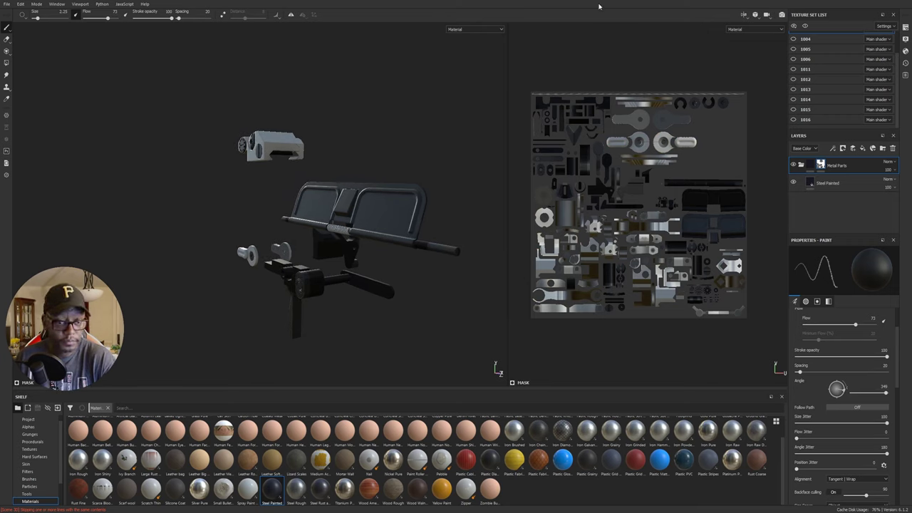
{"action": "left_click_drag", "start_coordinate": [275, 222], "coordinate": [326, 219], "text": "alt"}
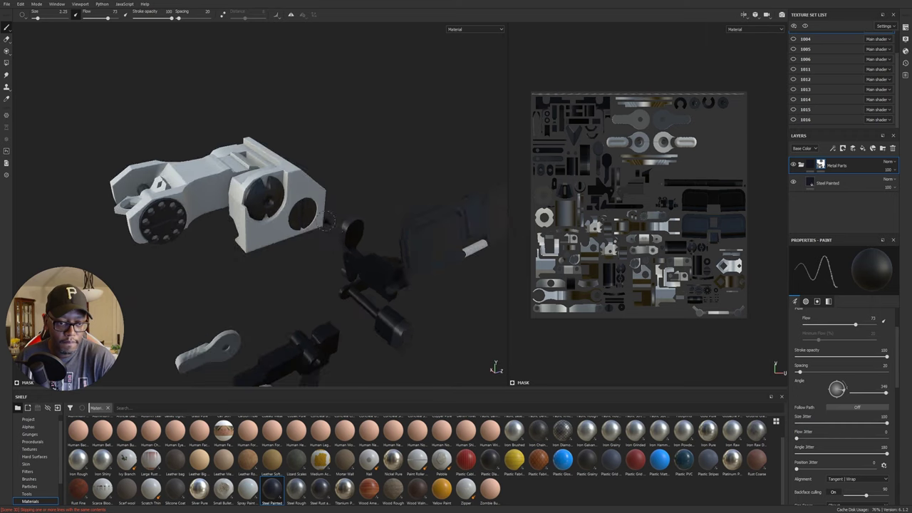
{"action": "middle_click_drag", "start_coordinate": [435, 216], "coordinate": [407, 204], "text": "alt"}
{"action": "right_click_drag", "start_coordinate": [407, 204], "coordinate": [411, 259], "text": "alt"}
{"action": "middle_click_drag", "start_coordinate": [411, 259], "coordinate": [402, 255], "text": "alt"}
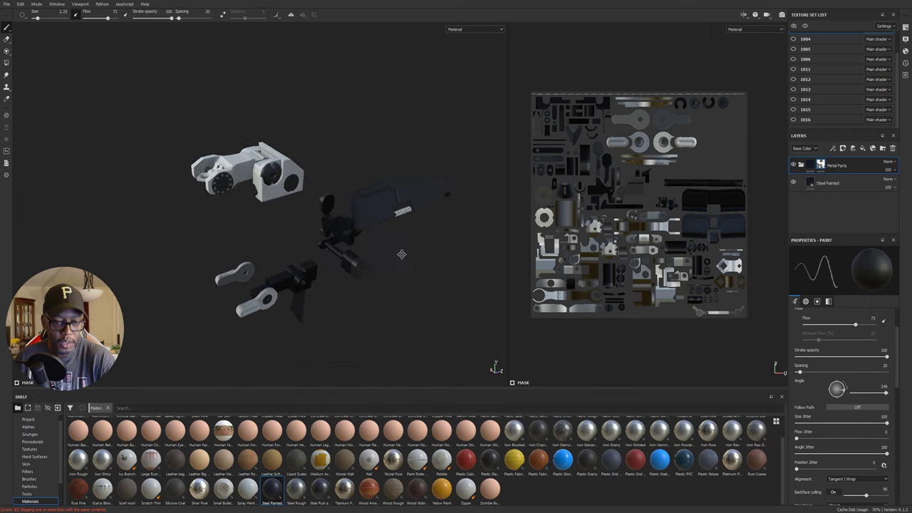
{"action": "left_click_drag", "start_coordinate": [401, 255], "coordinate": [277, 226], "text": "alt"}
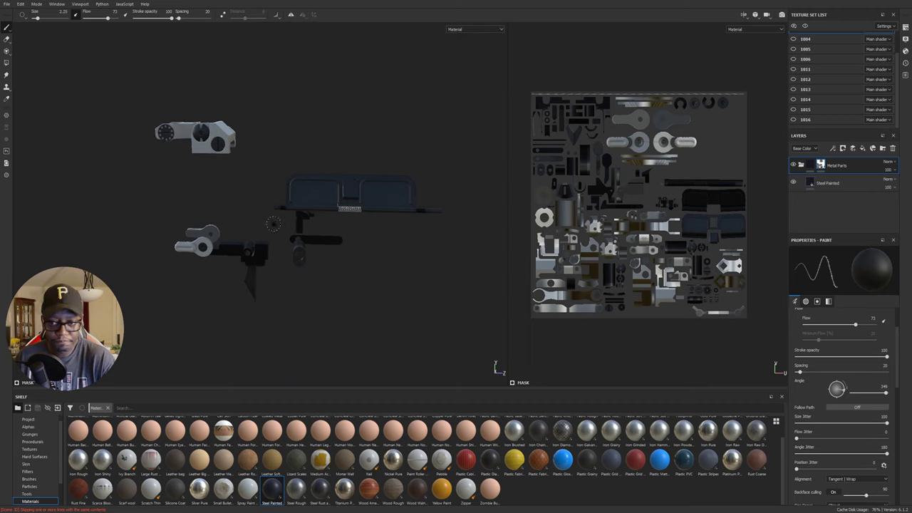
- Collapse the Metal Parts folder, add Steel Rough above it as a layer with a black mask, and activate mesh Polygon Fill
{"action": "left_click", "coordinate": [801, 165]}
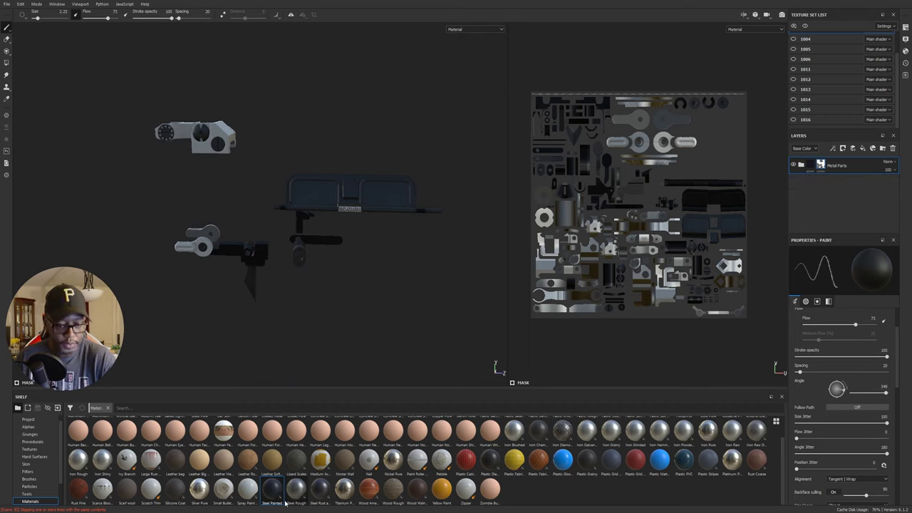
{"action": "left_click_drag", "start_coordinate": [294, 497], "coordinate": [825, 163]}
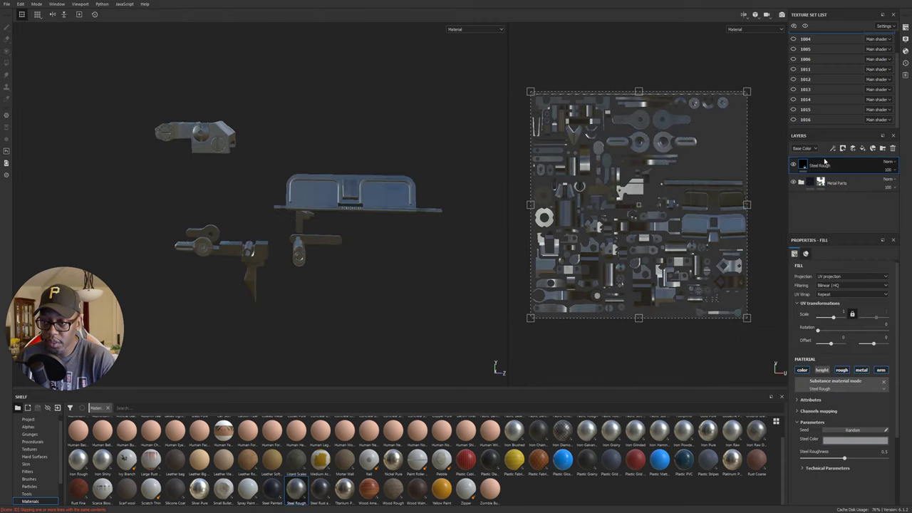
{"action": "scroll", "coordinate": [334, 269], "scroll_direction": "up", "scroll_amount": 5}
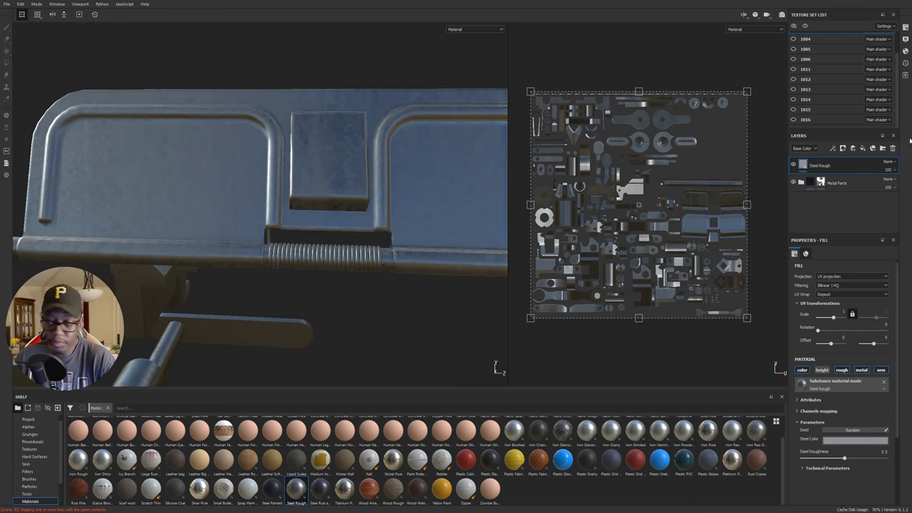
{"action": "left_click", "coordinate": [861, 173]}
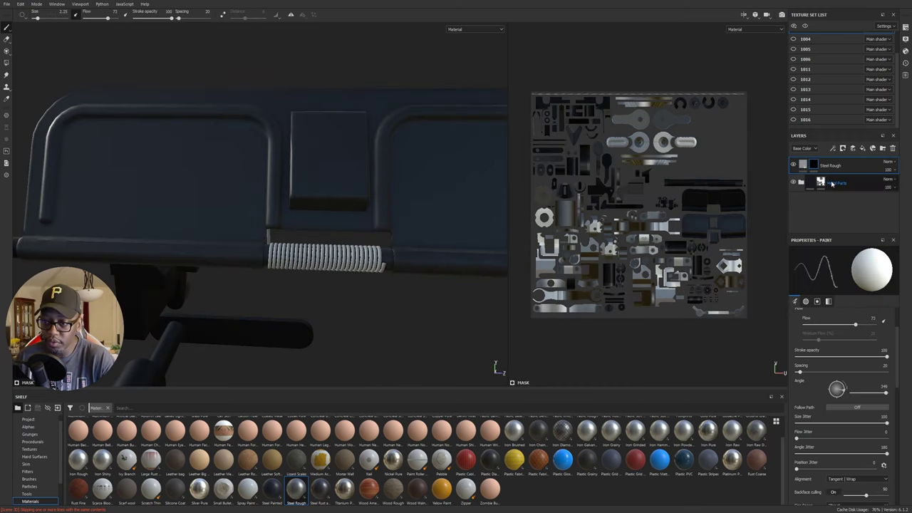
{"action": "key", "text": "4"}
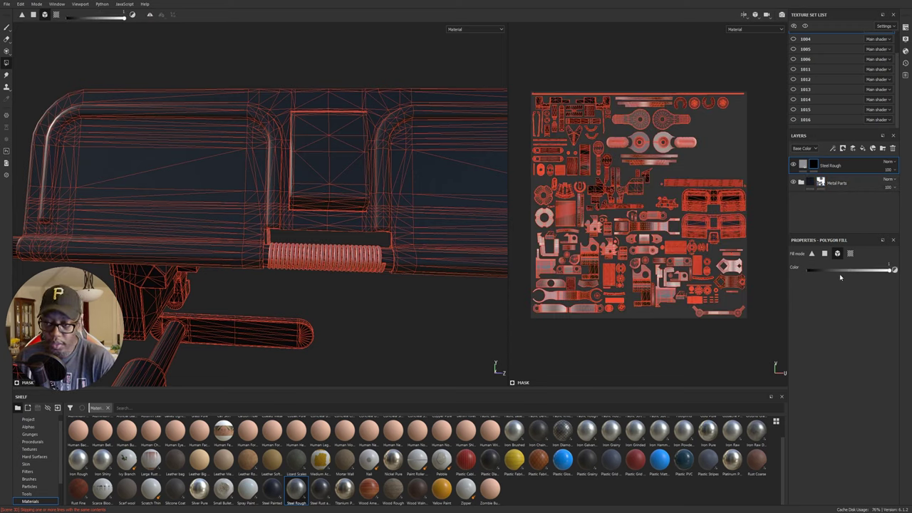
- Rename the Steel Rough layer to Steel Spring and reveal it on the ejection port cover's coil spring with Polygon Fill at colour value 1
{"action": "double_click", "coordinate": [840, 165]}
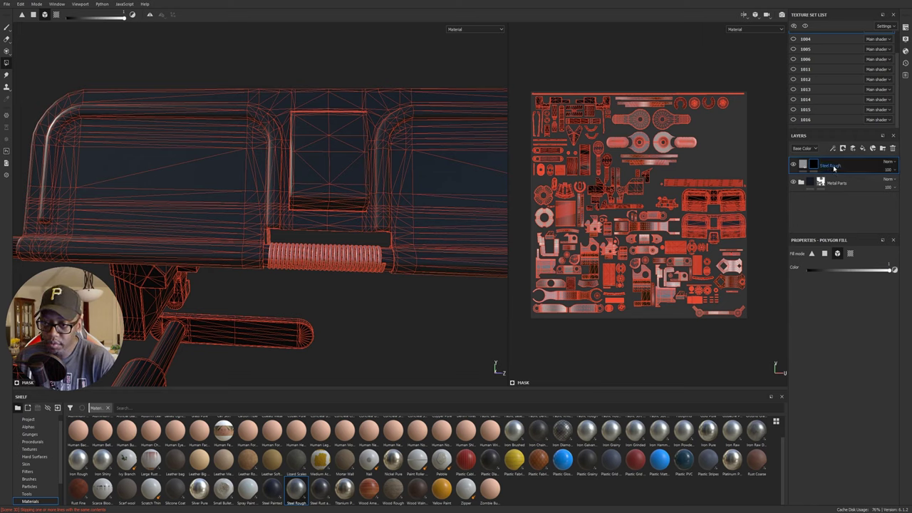
{"action": "double_click", "coordinate": [834, 166]}
{"action": "double_click", "coordinate": [836, 166]}
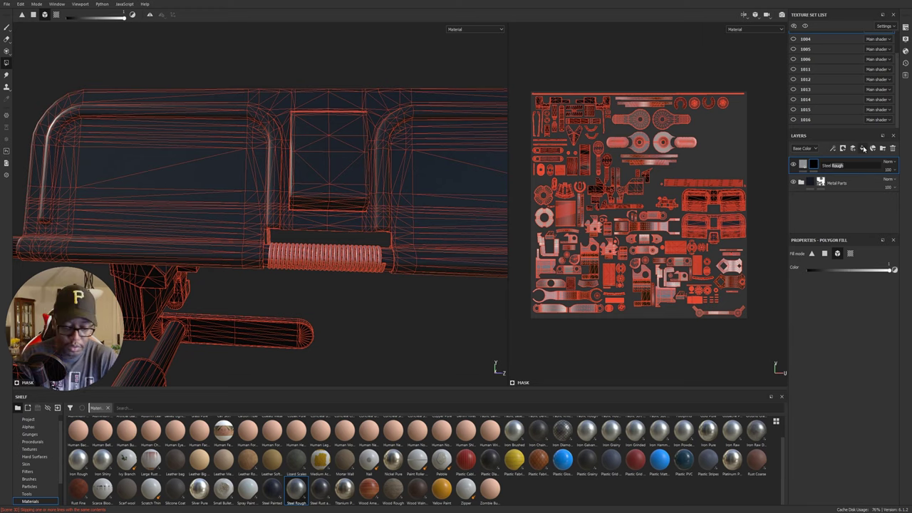
{"action": "type", "text": "Spri"}
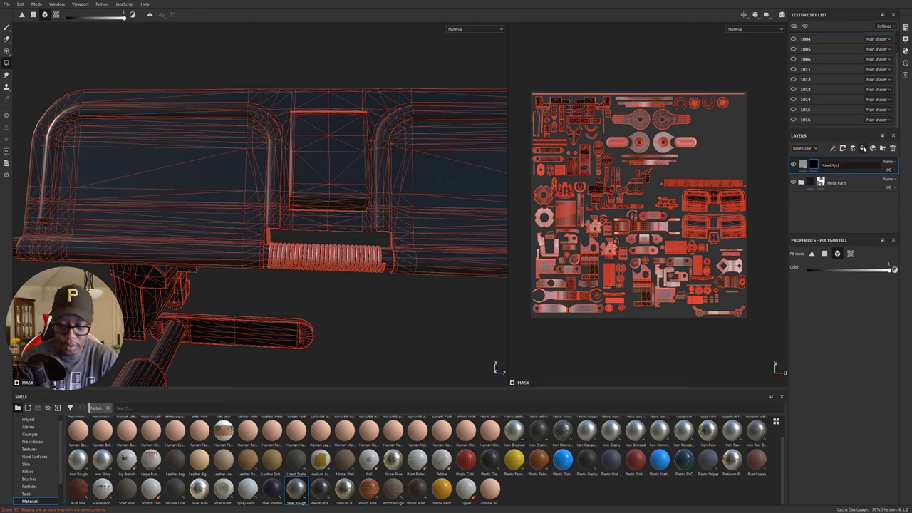
{"action": "type", "text": "ng"}
{"action": "key", "text": "Return"}
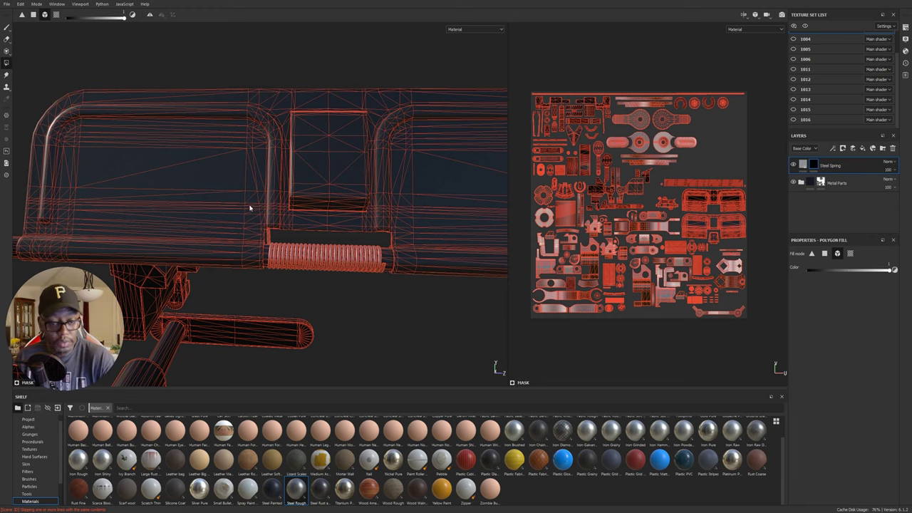
{"action": "key", "text": "1"}
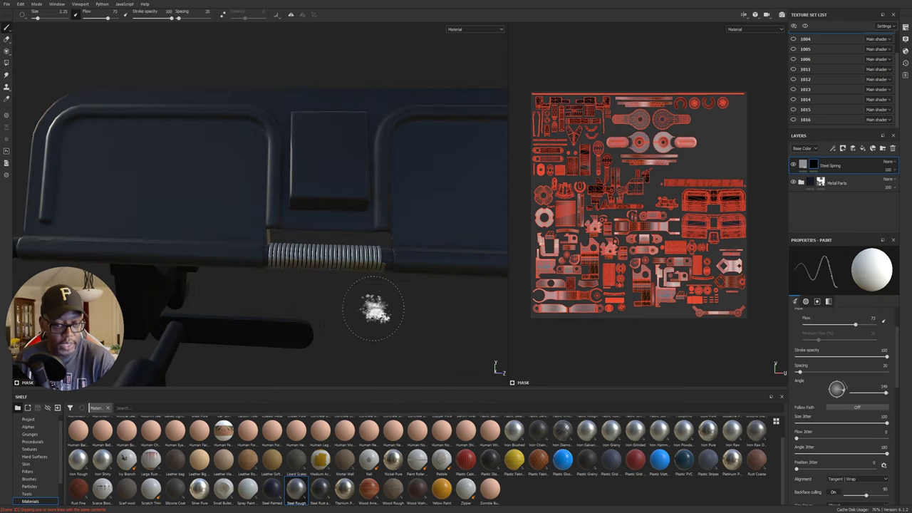
- Inspect the coil spring up close and raise the Steel Spring layer's Steel Roughness to about 0.56
{"action": "mouse_move", "coordinate": [374, 309]}
{"action": "right_mouse_down", "text": "alt"}
{"action": "mouse_move", "coordinate": [250, 235]}
{"action": "mouse_move", "coordinate": [244, 216]}
{"action": "mouse_move", "coordinate": [499, 271]}
{"action": "right_mouse_up", "text": "alt"}
{"action": "mouse_move", "coordinate": [499, 271]}
{"action": "middle_mouse_down", "text": "alt"}
{"action": "mouse_move", "coordinate": [320, 281]}
{"action": "mouse_move", "coordinate": [204, 264]}
{"action": "middle_mouse_up", "text": "alt"}
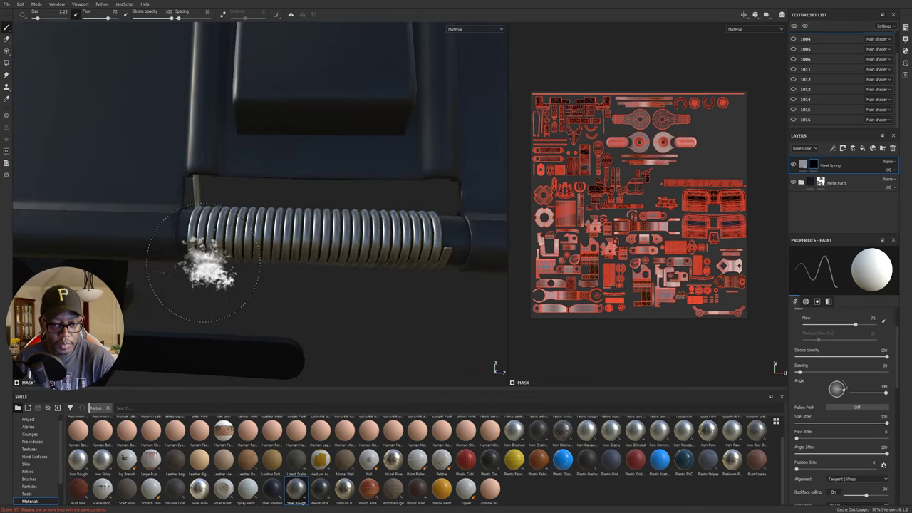
{"action": "left_click", "coordinate": [803, 165]}
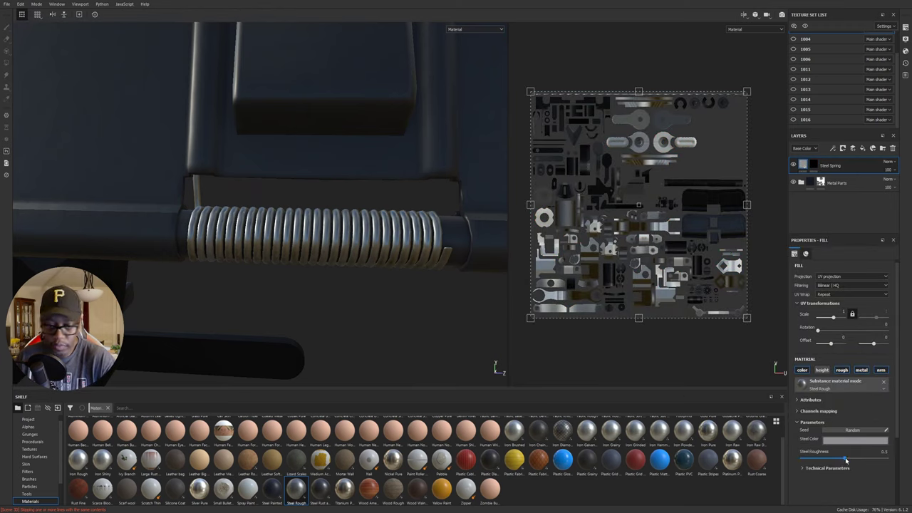
{"action": "left_click_drag", "start_coordinate": [846, 459], "coordinate": [851, 461]}
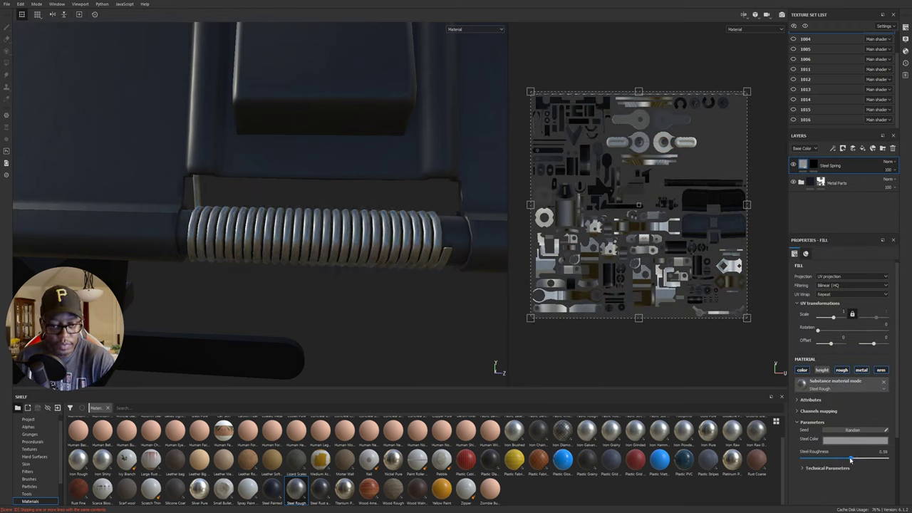
- Check the spring and the other 1003 parts from several angles, and save the project
{"action": "right_click_drag", "start_coordinate": [343, 322], "coordinate": [31, 226], "text": "alt"}
{"action": "middle_click_drag", "start_coordinate": [31, 225], "coordinate": [249, 249], "text": "alt"}
{"action": "left_click_drag", "start_coordinate": [250, 248], "coordinate": [169, 224], "text": "alt"}
{"action": "right_click_drag", "start_coordinate": [169, 224], "coordinate": [84, 220], "text": "alt"}
{"action": "middle_click_drag", "start_coordinate": [83, 220], "coordinate": [286, 247], "text": "alt"}
{"action": "left_click_drag", "start_coordinate": [286, 246], "coordinate": [233, 206], "text": "alt"}
{"action": "left_click_drag", "start_coordinate": [177, 233], "coordinate": [321, 238], "text": "alt"}
{"action": "key", "text": "ctrl+s"}
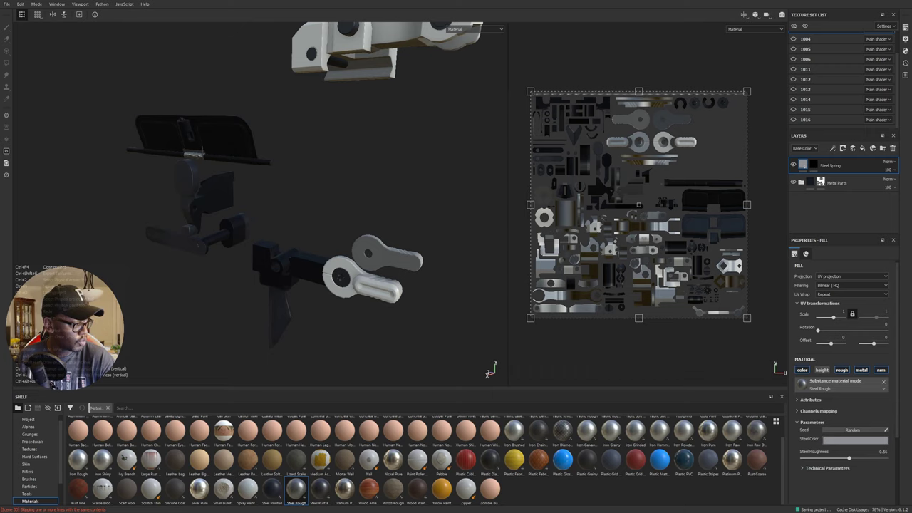
- Switch to the Rifle project folder in File Explorer, delete Rifle_autosave_0.spp, and move the window out of the way
{"action": "left_click_drag", "start_coordinate": [0, 156], "coordinate": [331, 146]}
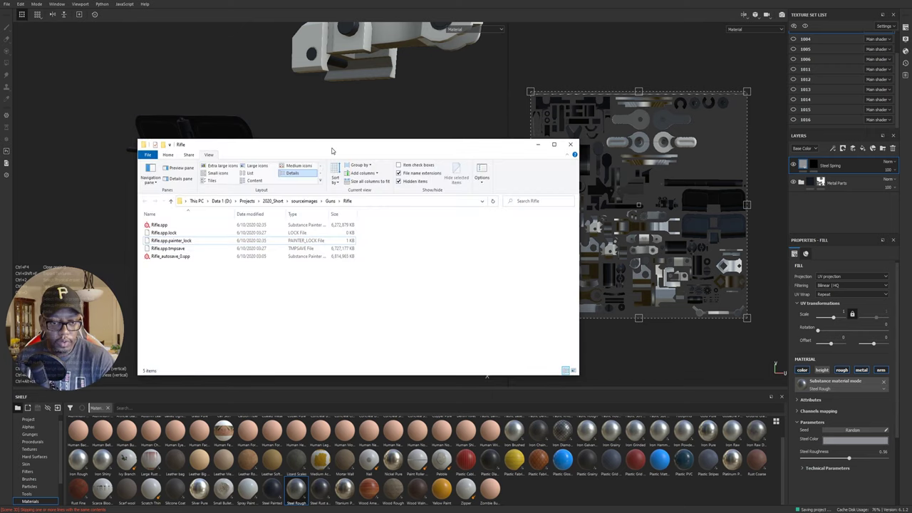
{"action": "left_click", "coordinate": [175, 233]}
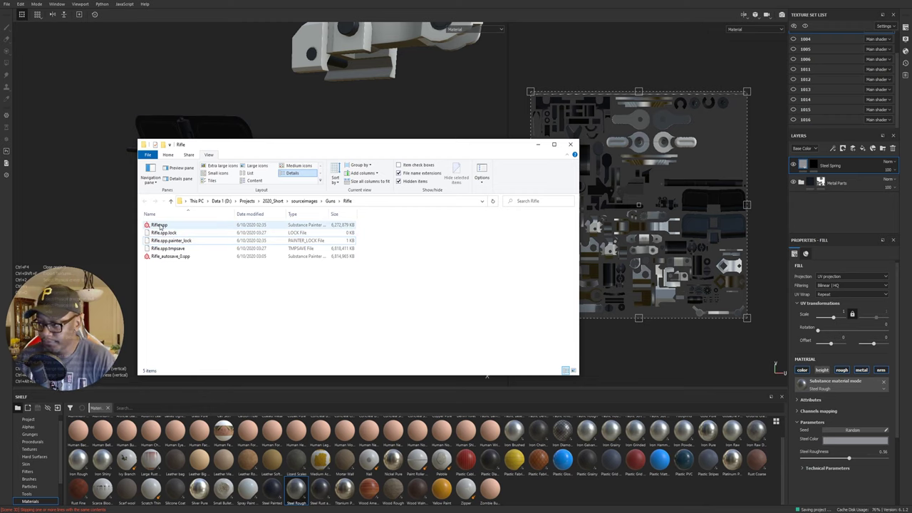
{"action": "left_click", "coordinate": [159, 227]}
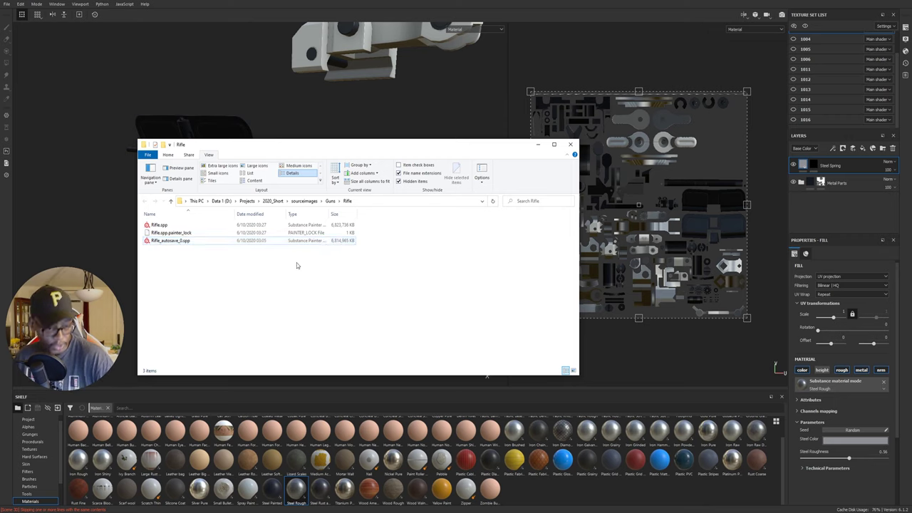
{"action": "left_click", "coordinate": [174, 241]}
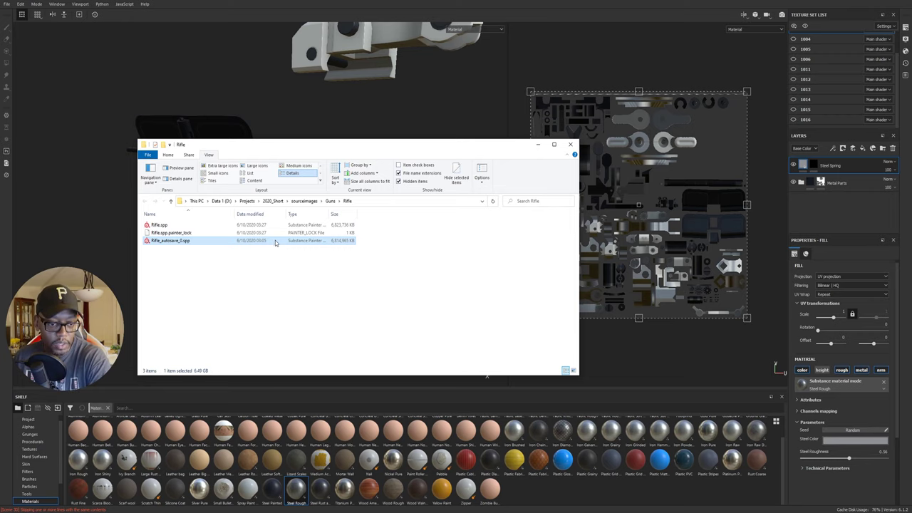
{"action": "key", "text": "Delete"}
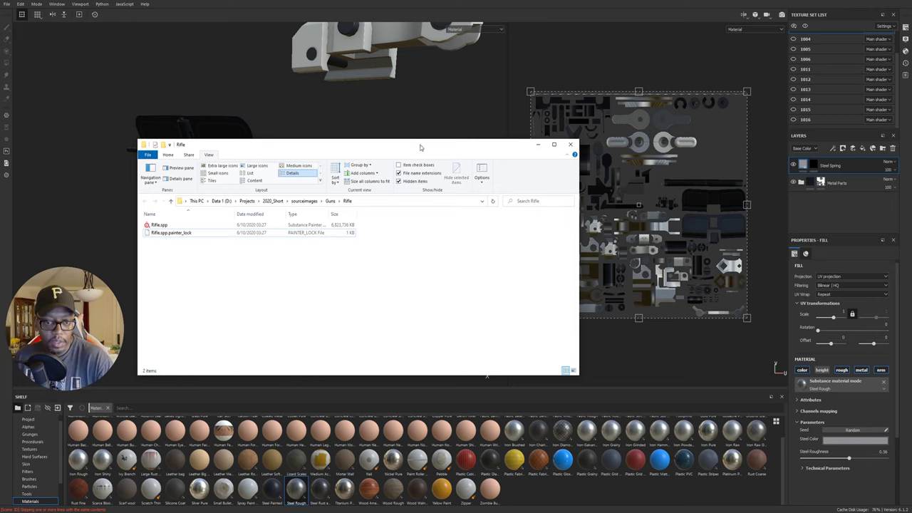
{"action": "left_click_drag", "start_coordinate": [422, 147], "coordinate": [0, 178]}
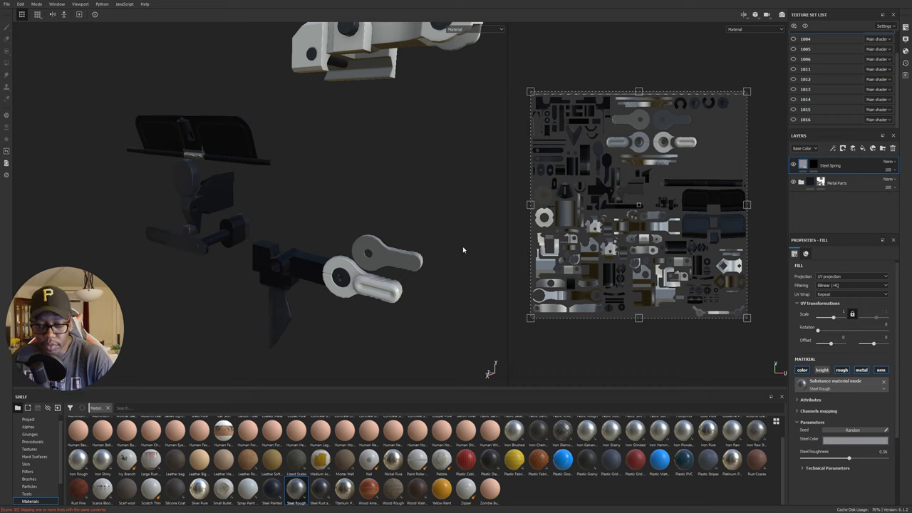
{"action": "left_click_drag", "start_coordinate": [366, 258], "coordinate": [399, 248], "text": "alt"}
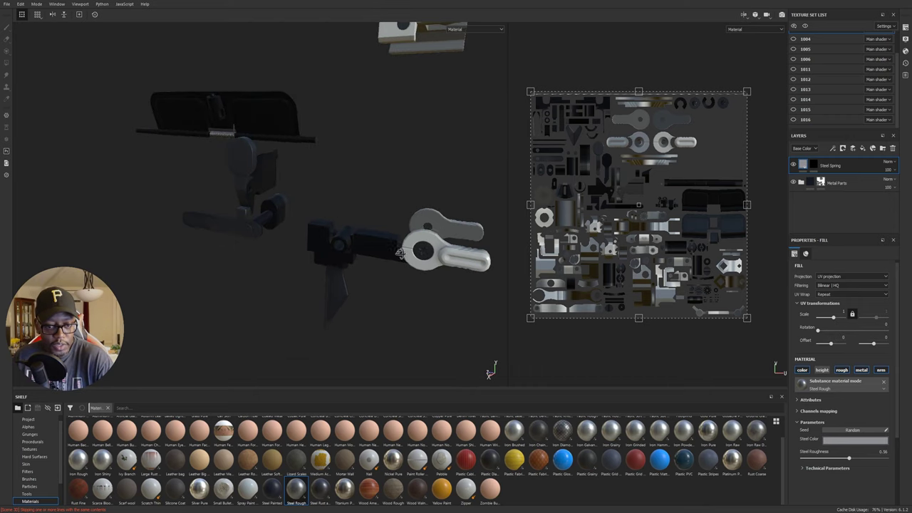
{"action": "middle_click_drag", "start_coordinate": [432, 224], "coordinate": [400, 234], "text": "alt"}
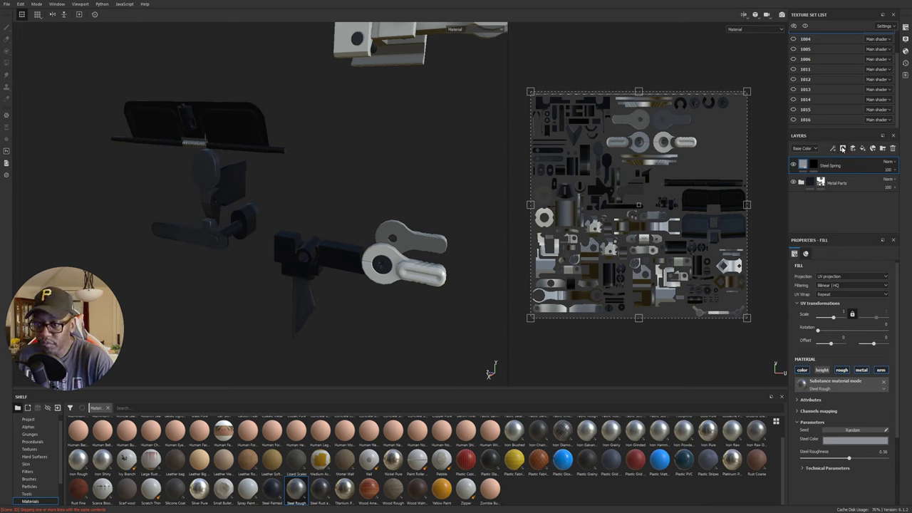
{"action": "left_click", "coordinate": [873, 149]}
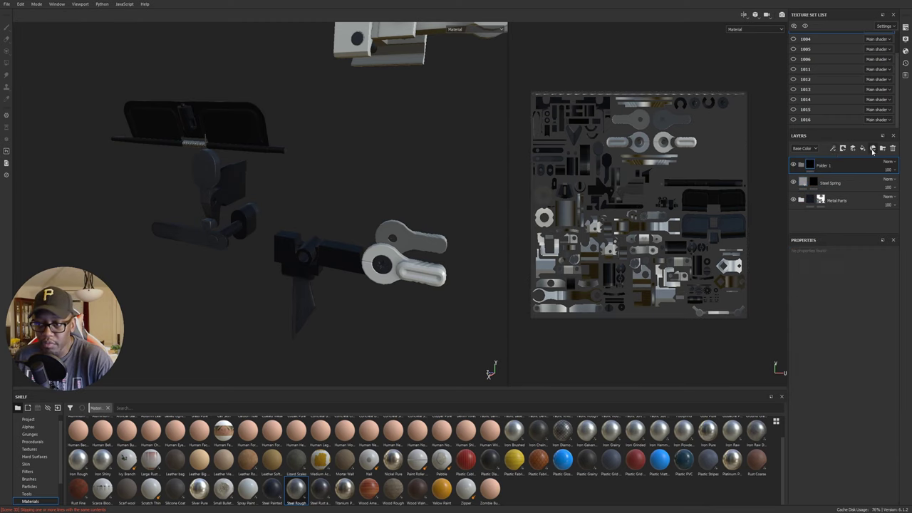
{"action": "double_click", "coordinate": [825, 165]}
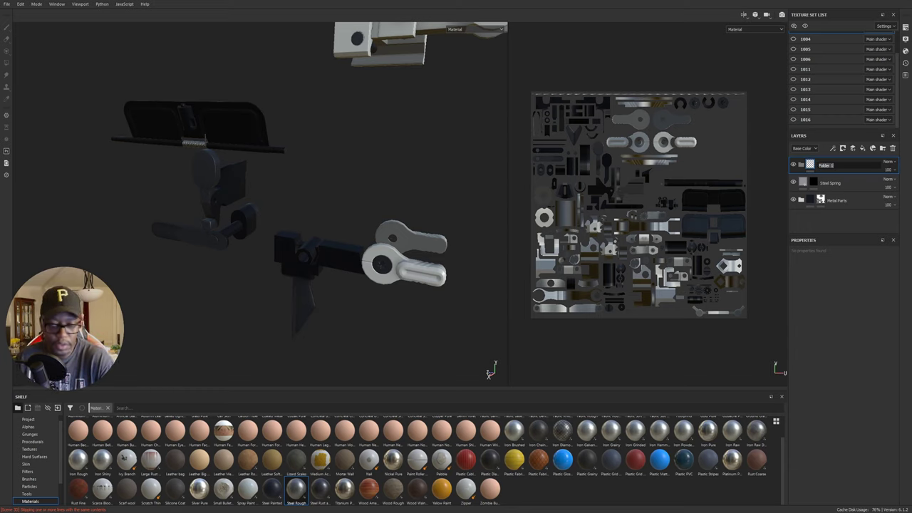
{"action": "left_click", "coordinate": [893, 148]}
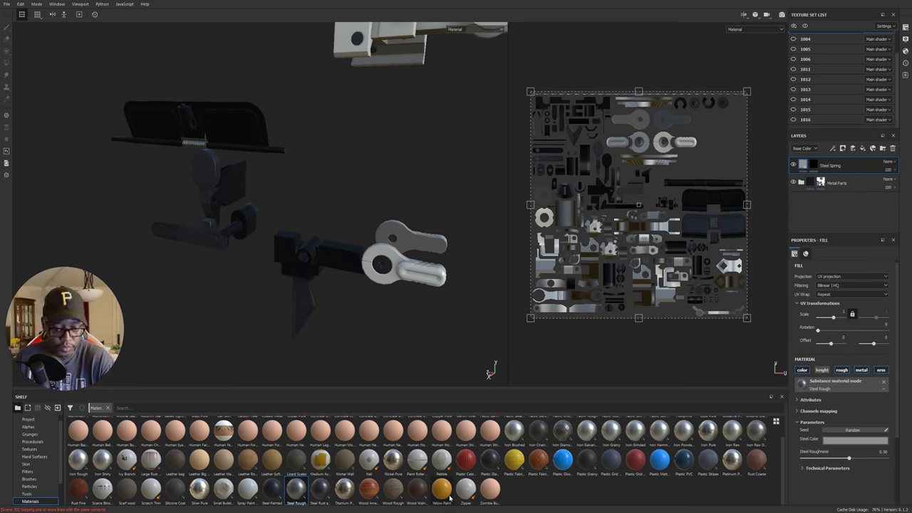
- Add a new fill layer with a black mask above Steel Spring and select its fill content for editing
{"action": "left_click", "coordinate": [862, 150]}
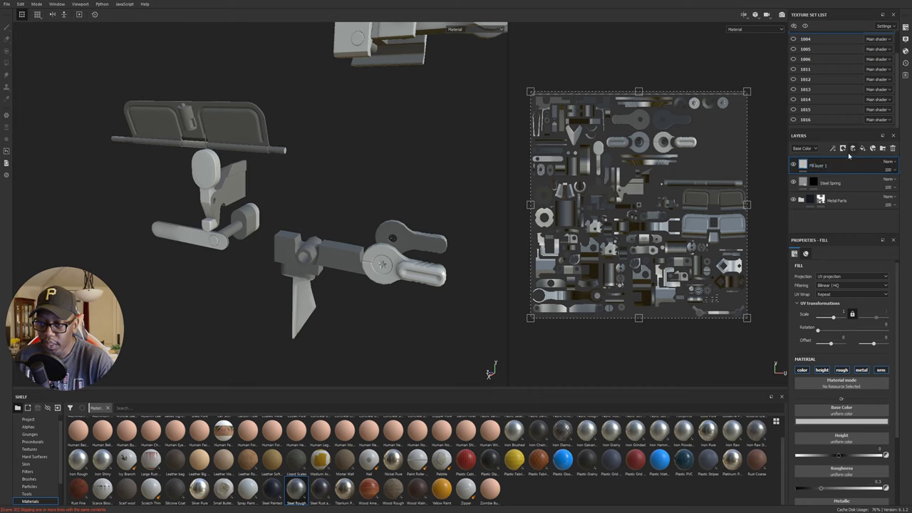
{"action": "left_click", "coordinate": [843, 148]}
{"action": "left_click", "coordinate": [858, 165]}
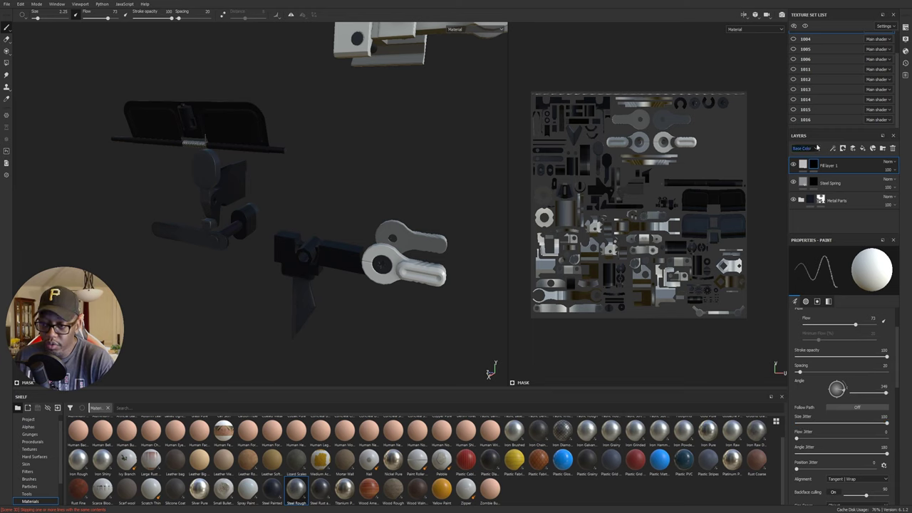
{"action": "left_click", "coordinate": [803, 167]}
{"action": "left_click", "coordinate": [806, 168]}
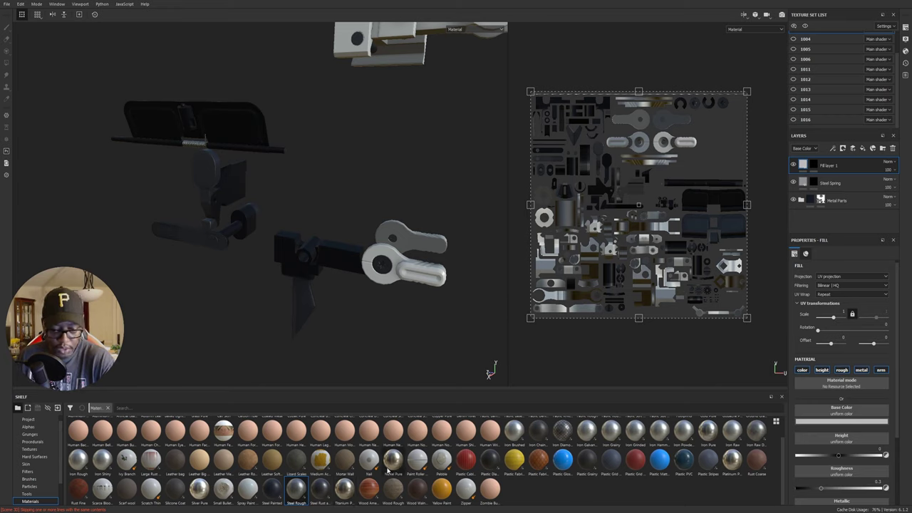
- Show texture sets 1011 to 1016, look up the FDE layer's colour values in set 1013, and return to set 1003
{"action": "left_click", "coordinate": [794, 119]}
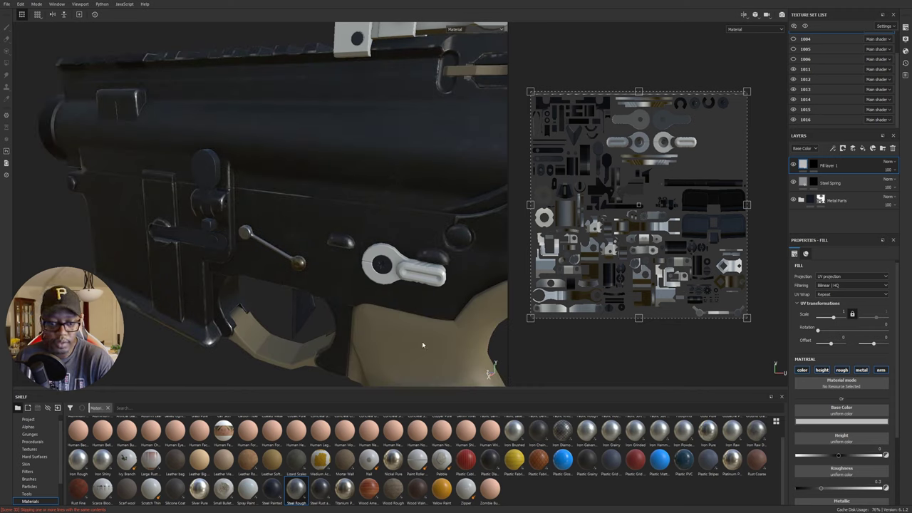
{"action": "left_click", "coordinate": [812, 89]}
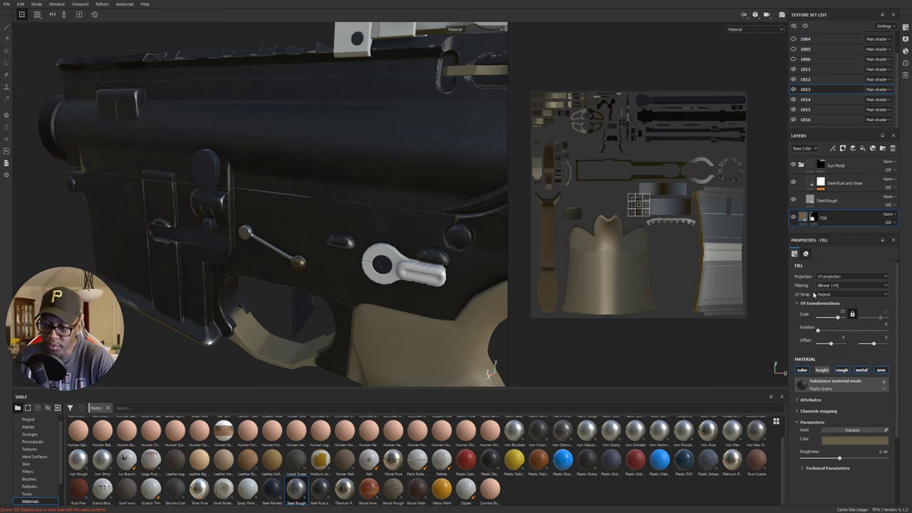
{"action": "left_click", "coordinate": [851, 439]}
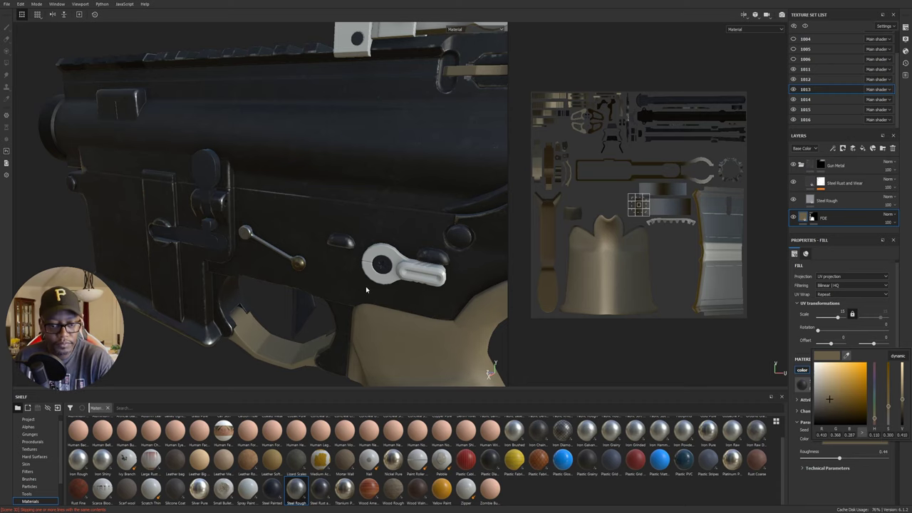
{"action": "left_click", "coordinate": [422, 273]}
{"action": "right_click", "coordinate": [422, 272], "text": "ctrl+alt"}
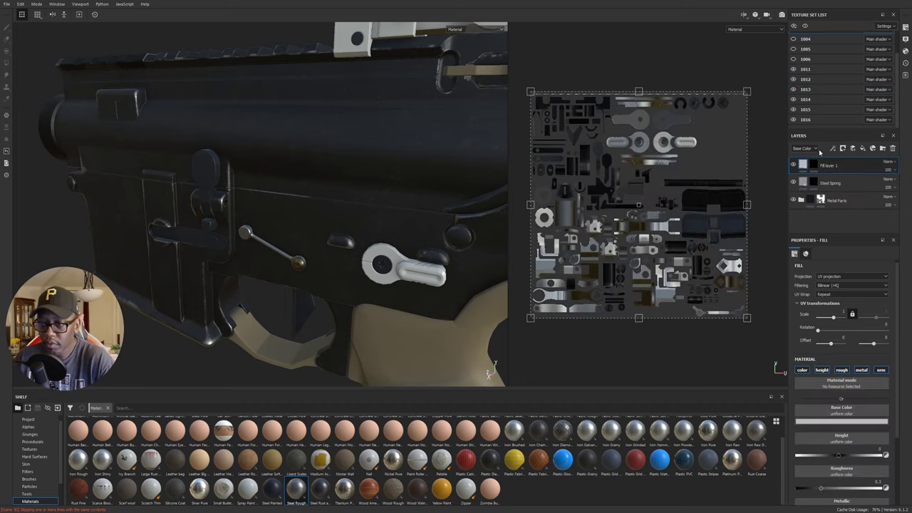
- Set Fill layer 1's base colour to hue 0.11, saturation 0.30 and value 0.41
{"action": "left_click", "coordinate": [836, 422]}
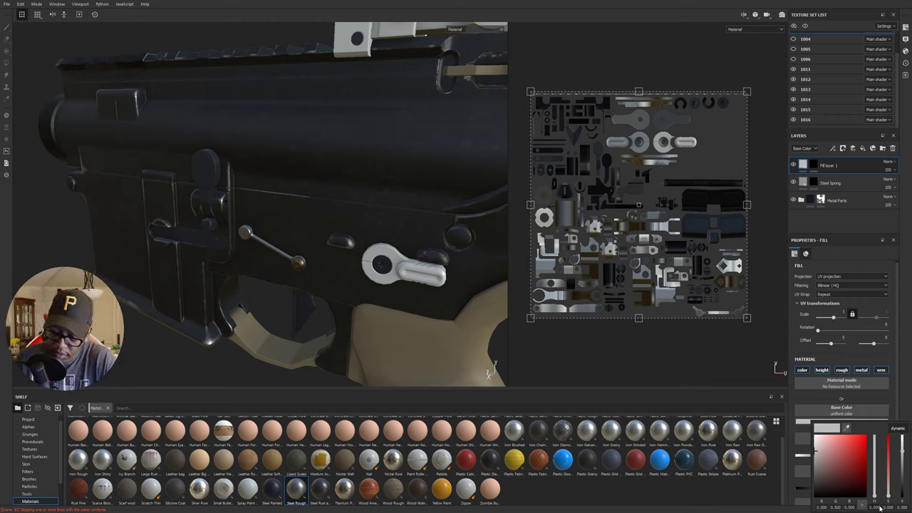
{"action": "type", "text": "0.11"}
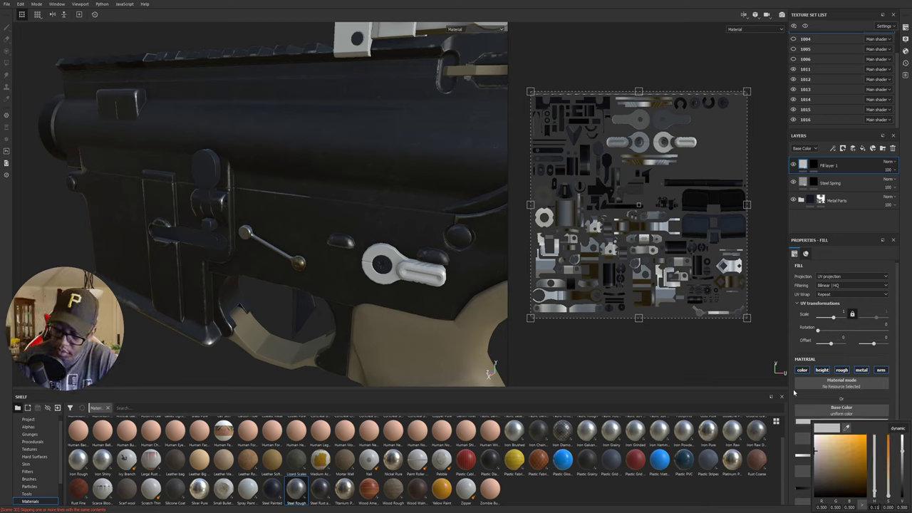
{"action": "left_click", "coordinate": [890, 508]}
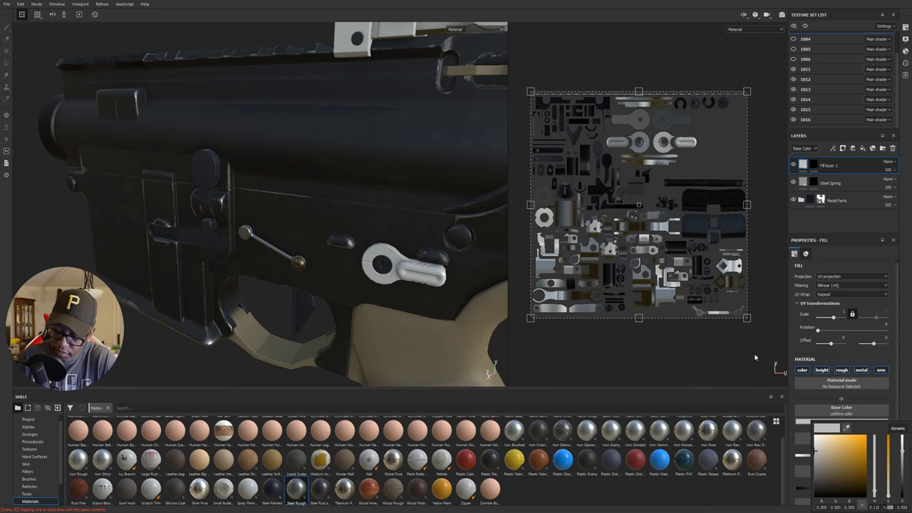
{"action": "type", "text": "0.30"}
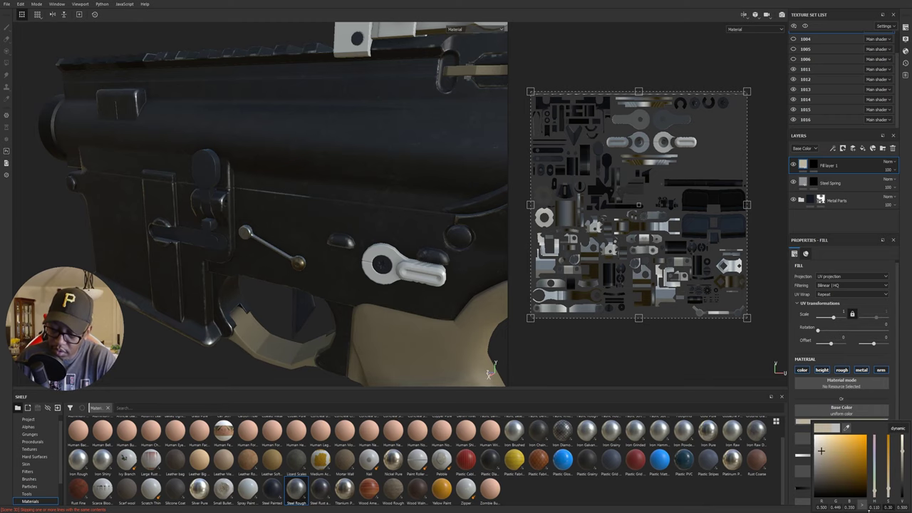
{"action": "left_click", "coordinate": [903, 507]}
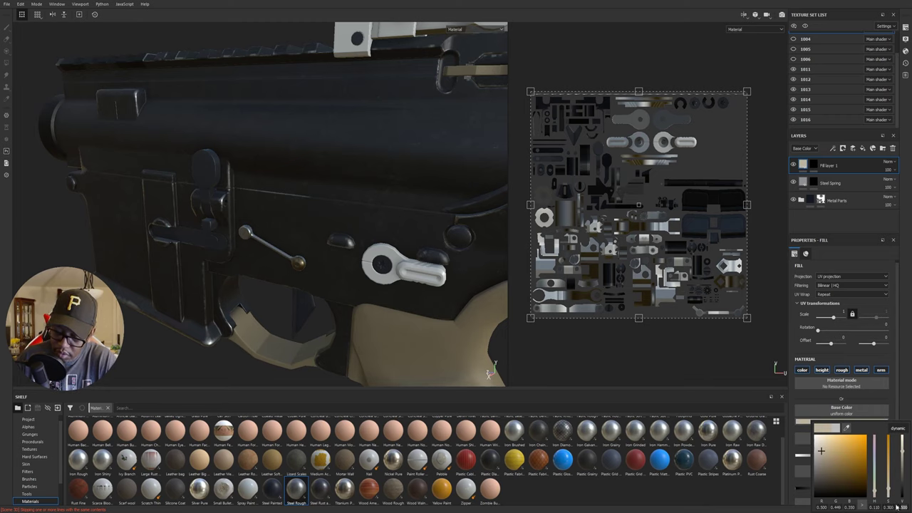
{"action": "type", "text": "0.41"}
{"action": "key", "text": "Return"}
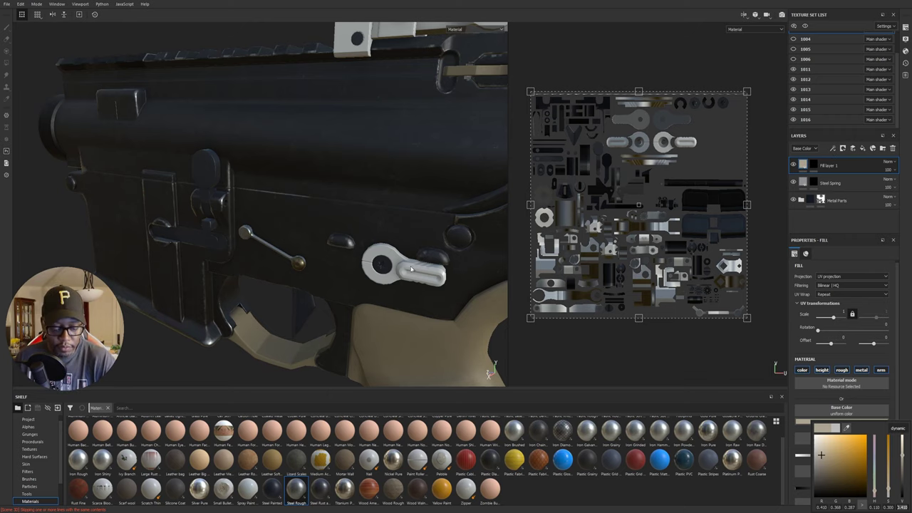
- Reveal Fill layer 1 on the fire selector lever with Polygon Fill at colour value 1 in its mask
{"action": "left_click", "coordinate": [813, 165]}
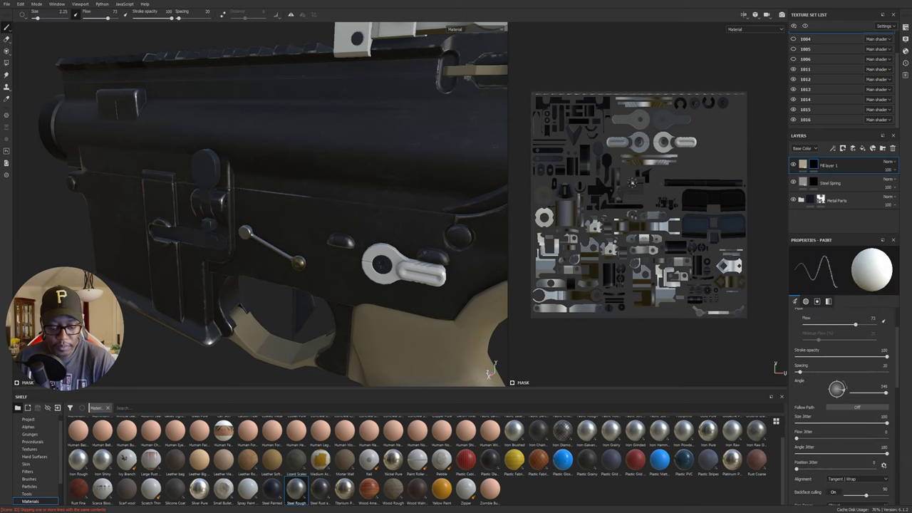
{"action": "key", "text": "4"}
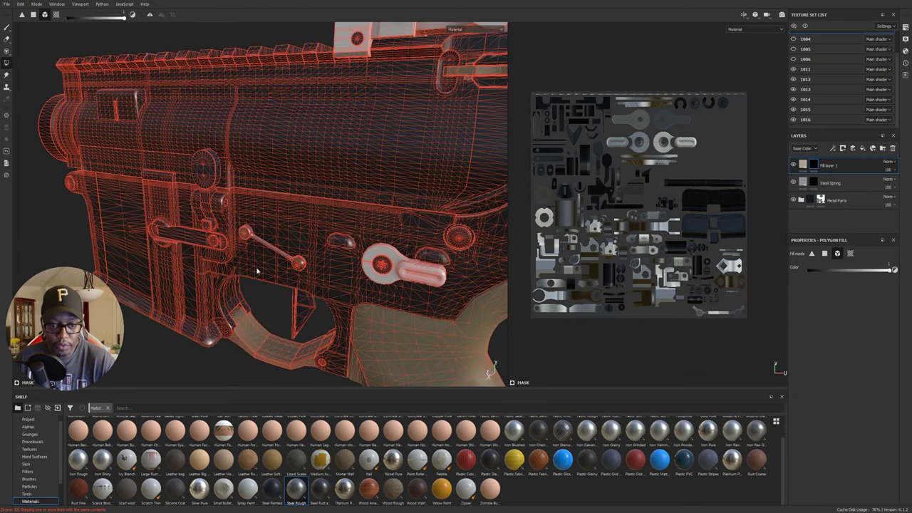
{"action": "left_click", "coordinate": [428, 271]}
{"action": "left_click_drag", "start_coordinate": [462, 277], "coordinate": [422, 286], "text": "alt"}
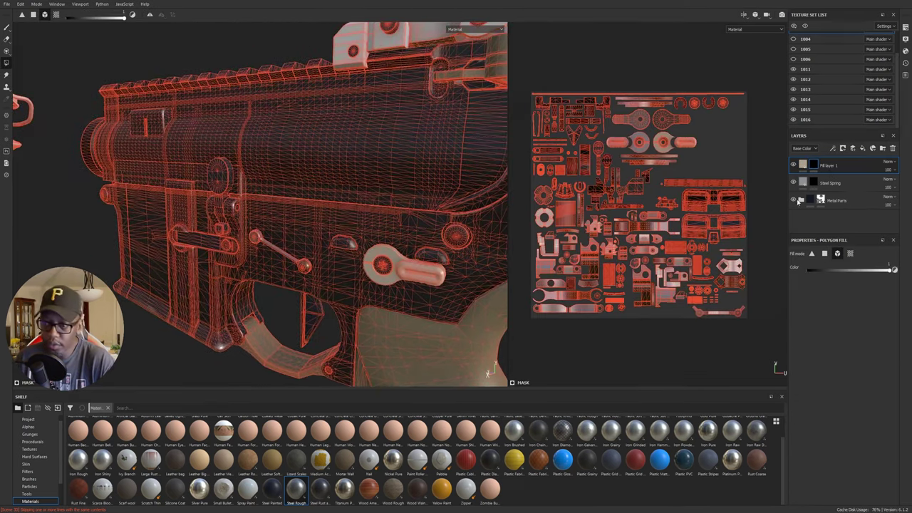
- Compare the selector lever with the grip, and darken Fill layer 1's base colour to about saturation 0.534 and value 0.271
{"action": "left_click", "coordinate": [804, 166]}
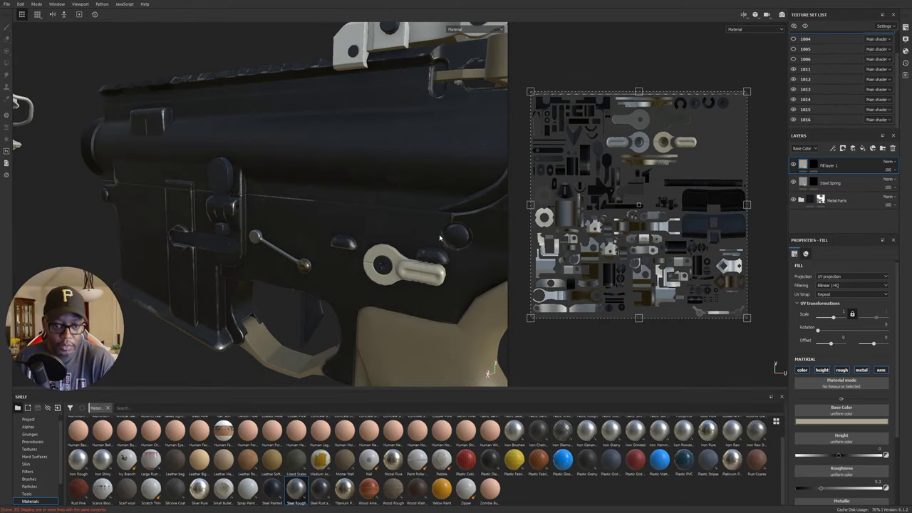
{"action": "left_click_drag", "start_coordinate": [439, 238], "coordinate": [354, 217], "text": "alt"}
{"action": "right_click_drag", "start_coordinate": [354, 216], "coordinate": [664, 263], "text": "alt"}
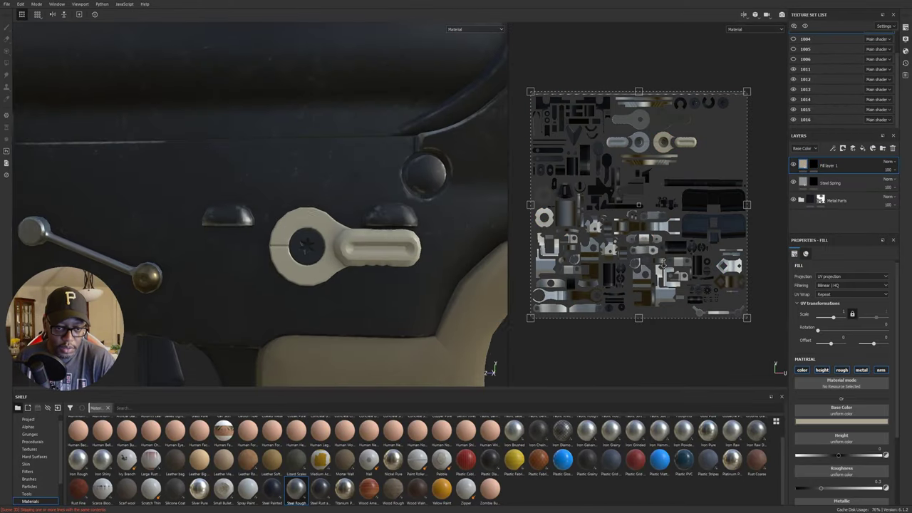
{"action": "left_click_drag", "start_coordinate": [420, 280], "coordinate": [400, 271], "text": "alt"}
{"action": "middle_click_drag", "start_coordinate": [400, 272], "coordinate": [412, 248], "text": "alt"}
{"action": "left_click_drag", "start_coordinate": [407, 265], "coordinate": [405, 270], "text": "alt"}
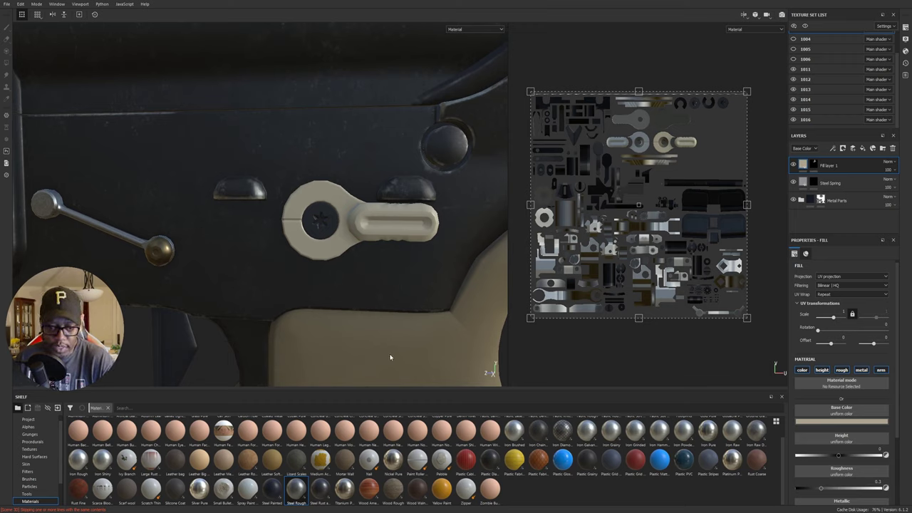
{"action": "left_click", "coordinate": [409, 238]}
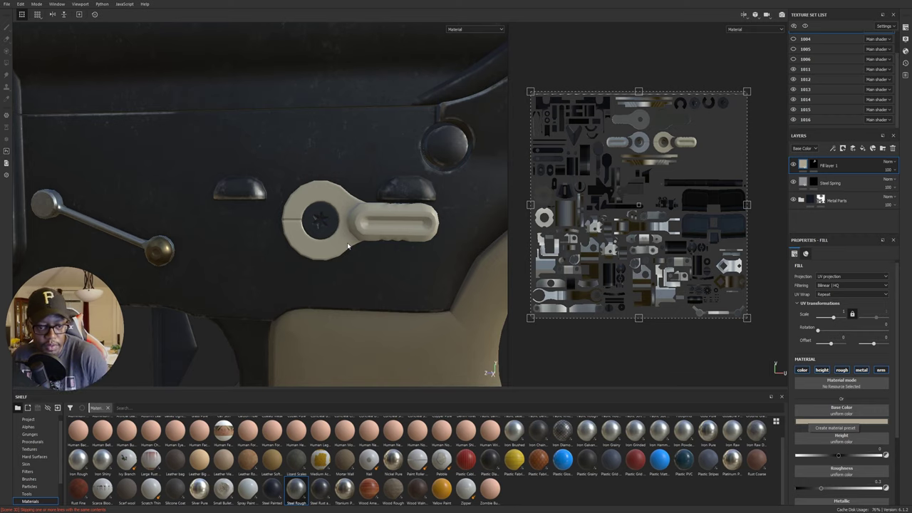
{"action": "scroll", "coordinate": [364, 251], "scroll_direction": "down", "scroll_amount": 6}
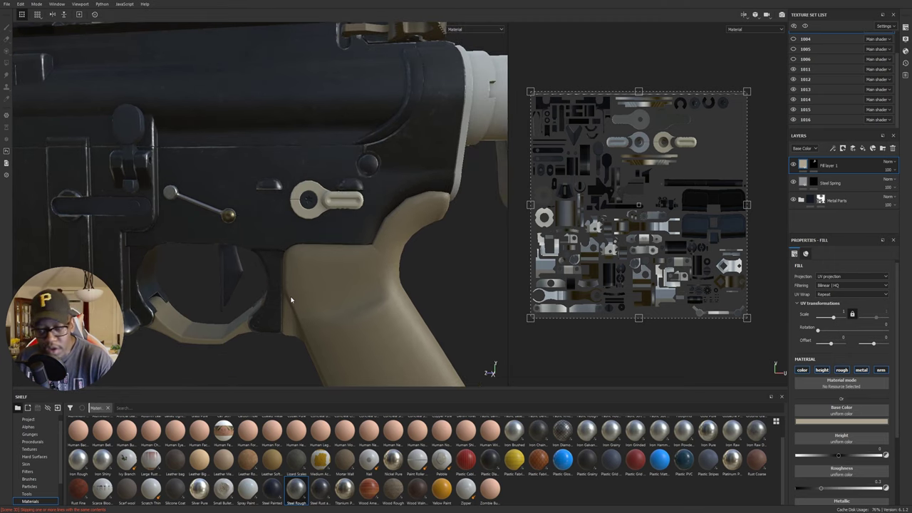
{"action": "left_click", "coordinate": [842, 422]}
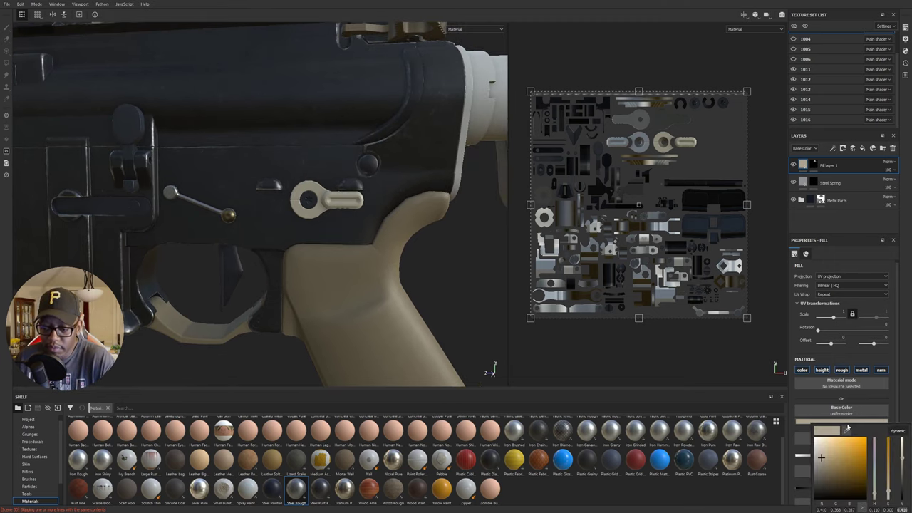
{"action": "mouse_move", "coordinate": [886, 498]}
{"action": "left_mouse_down"}
{"action": "mouse_move", "coordinate": [903, 460]}
{"action": "mouse_move", "coordinate": [907, 466]}
{"action": "left_mouse_up"}
{"action": "right_click_drag", "start_coordinate": [189, 197], "coordinate": [381, 227], "text": "alt"}
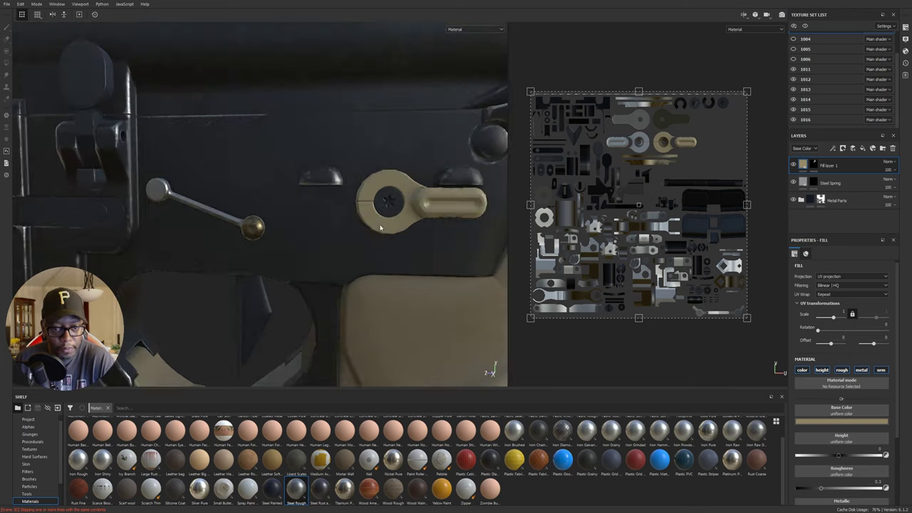
- Set Fill layer 1's Metallic to 1 after comparing it with 0 on the selector lever
{"action": "middle_click_drag", "start_coordinate": [380, 227], "coordinate": [297, 223]}
{"action": "scroll", "coordinate": [859, 414], "scroll_direction": "down", "scroll_amount": 3}
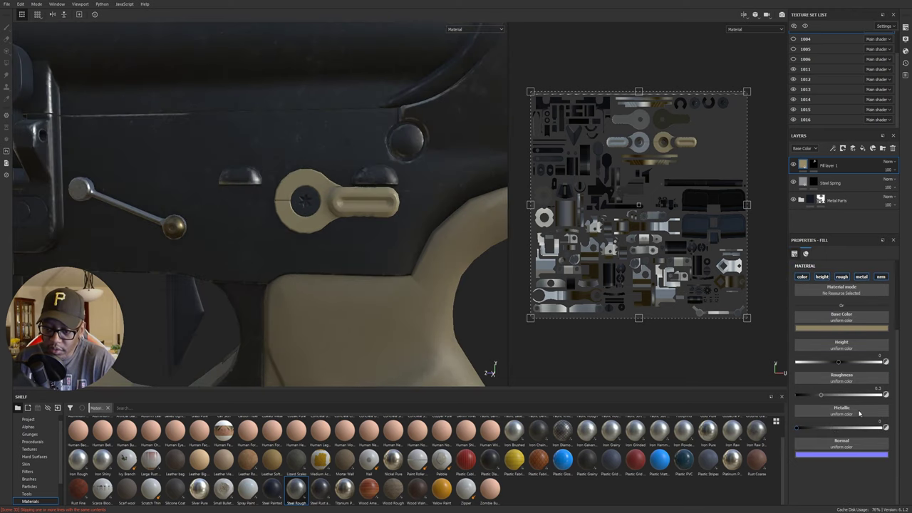
{"action": "left_click_drag", "start_coordinate": [799, 428], "coordinate": [891, 428]}
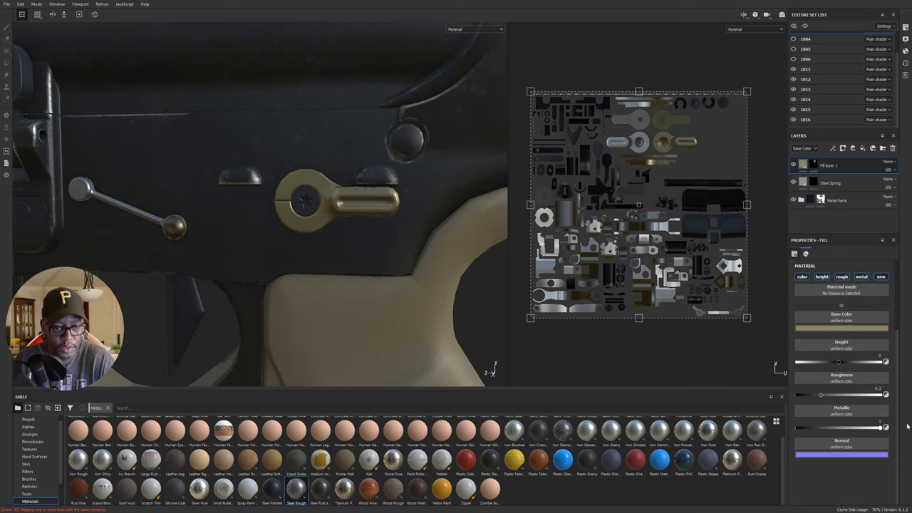
{"action": "scroll", "coordinate": [371, 232], "scroll_direction": "down", "scroll_amount": 3}
{"action": "left_click_drag", "start_coordinate": [363, 236], "coordinate": [347, 245], "text": "alt"}
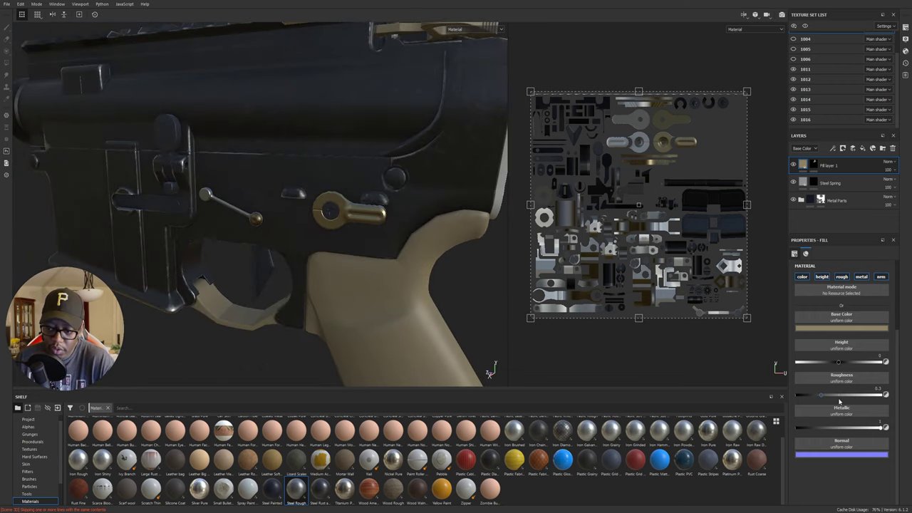
{"action": "left_click_drag", "start_coordinate": [886, 427], "coordinate": [797, 427]}
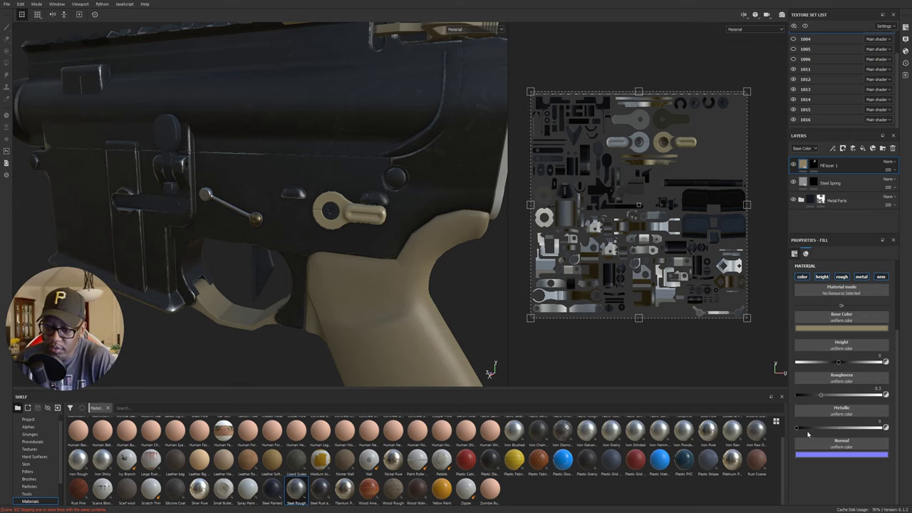
{"action": "left_click_drag", "start_coordinate": [808, 427], "coordinate": [885, 427]}
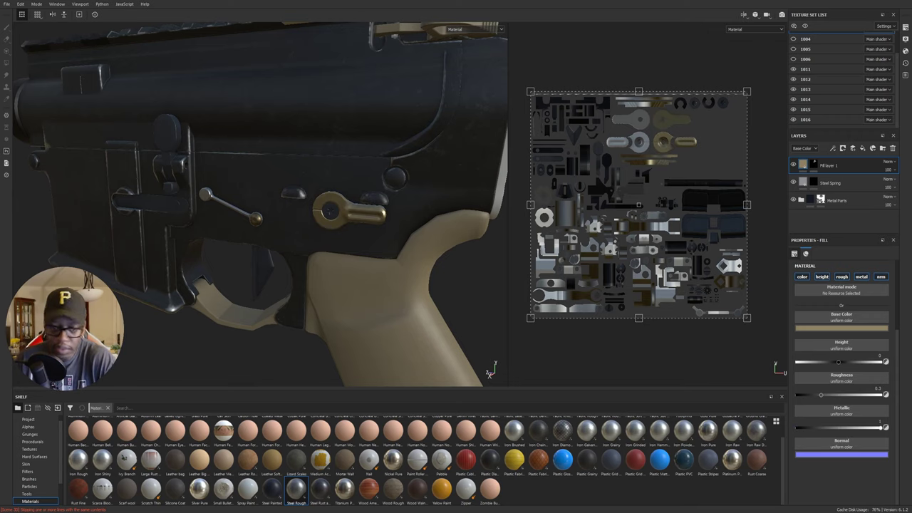
- Raise Fill layer 1's Roughness to about 0.58 while checking the selector lever's shine up close
{"action": "left_click", "coordinate": [862, 331]}
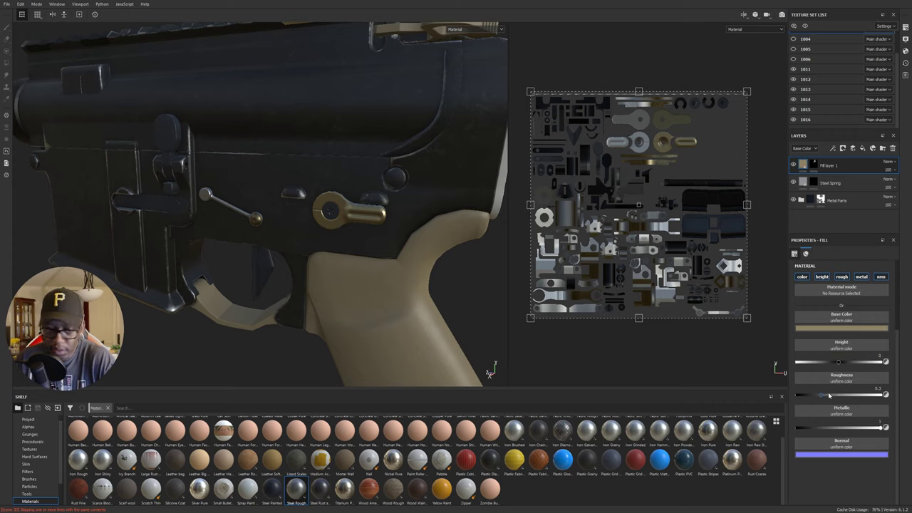
{"action": "left_click_drag", "start_coordinate": [829, 395], "coordinate": [839, 394]}
{"action": "scroll", "coordinate": [410, 253], "scroll_direction": "up", "scroll_amount": 4}
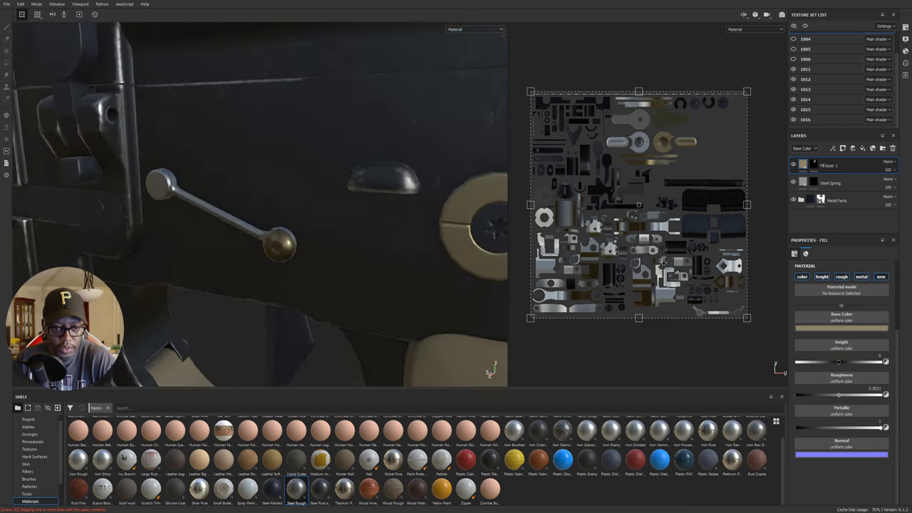
{"action": "left_click_drag", "start_coordinate": [409, 254], "coordinate": [457, 215], "text": "alt"}
{"action": "middle_click_drag", "start_coordinate": [457, 215], "coordinate": [300, 197], "text": "alt"}
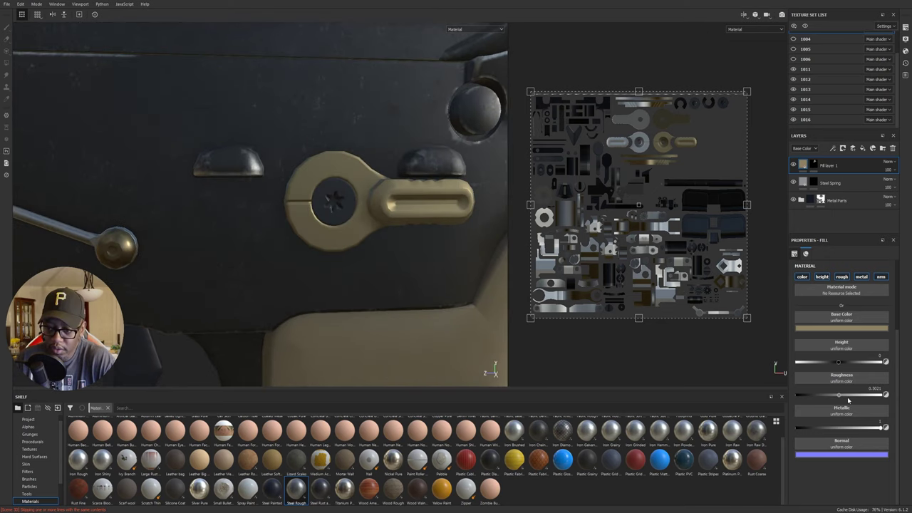
{"action": "left_click_drag", "start_coordinate": [840, 395], "coordinate": [846, 397]}
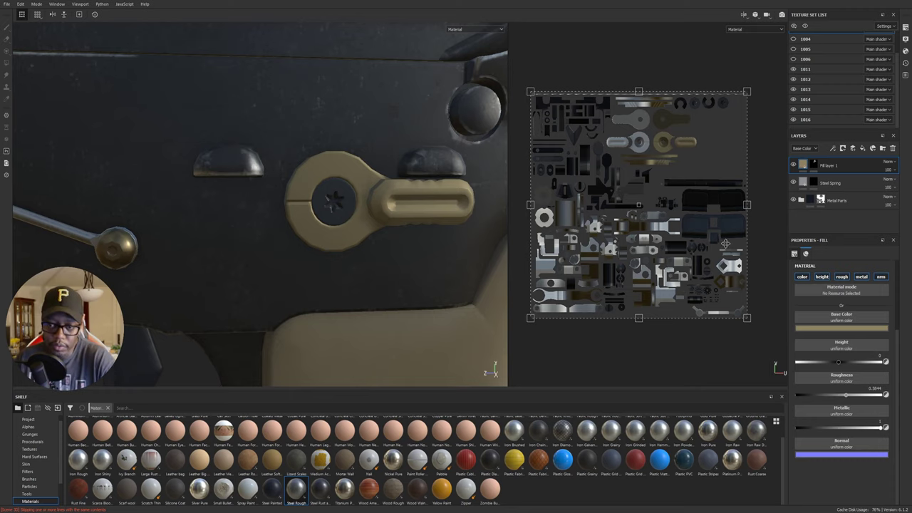
{"action": "mouse_move", "coordinate": [354, 237]}
{"action": "left_mouse_down", "text": "alt"}
{"action": "mouse_move", "coordinate": [88, 212]}
{"action": "mouse_move", "coordinate": [340, 234]}
{"action": "left_mouse_up", "text": "alt"}
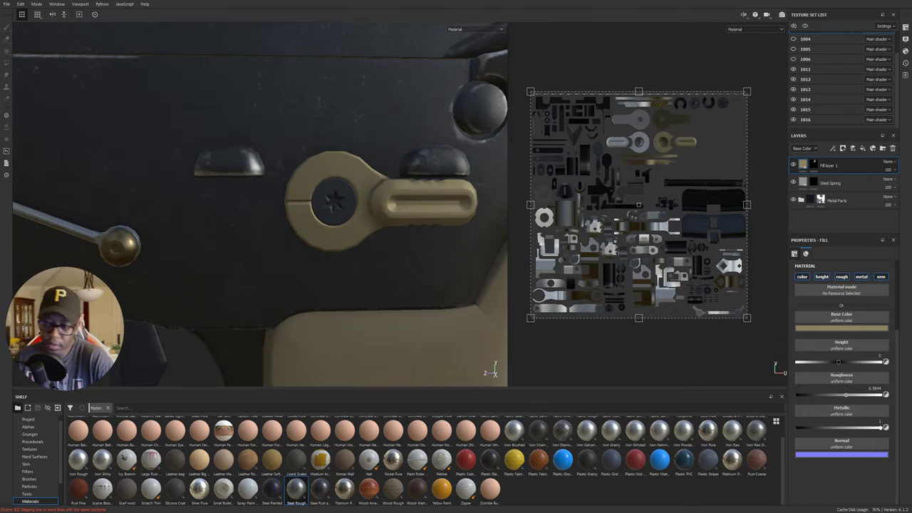
- Lighten Fill layer 1's base colour to about saturation 0.57 and value 0.324
{"action": "left_click", "coordinate": [859, 329]}
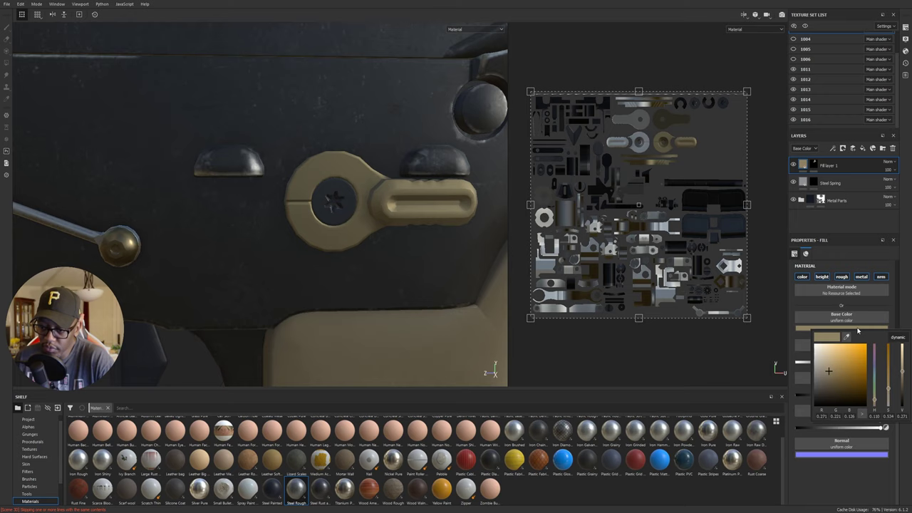
{"action": "left_click", "coordinate": [829, 370]}
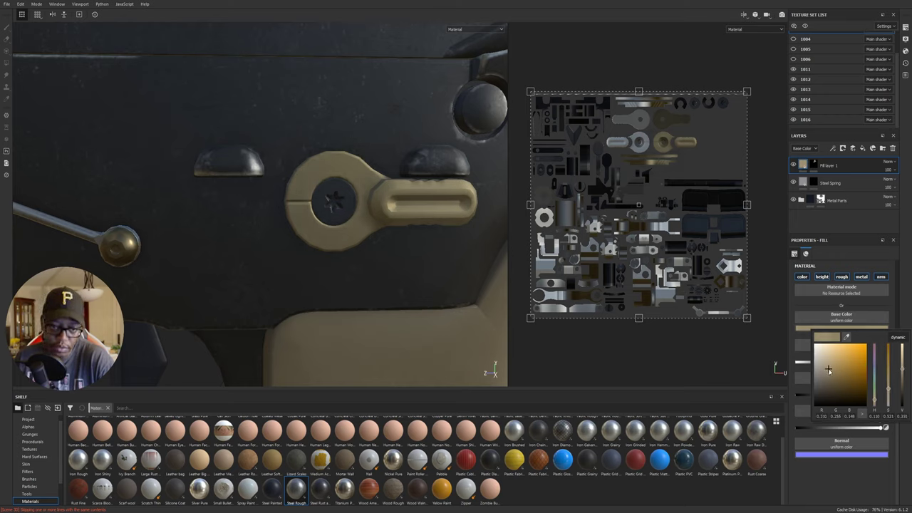
{"action": "left_click_drag", "start_coordinate": [829, 370], "coordinate": [831, 368]}
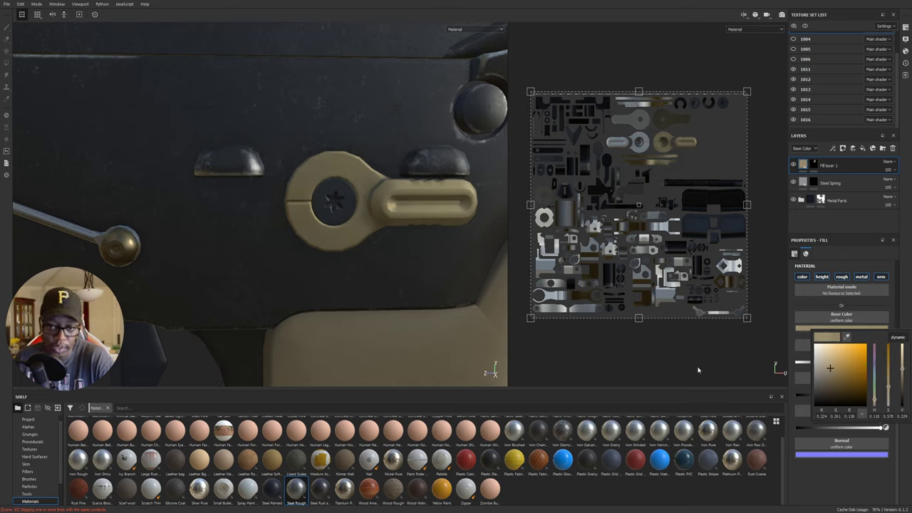
- Reveal Fill layer 1 on the selector lever on the rifle's opposite side using Polygon Fill in its mask
{"action": "left_click_drag", "start_coordinate": [306, 254], "coordinate": [187, 235], "text": "alt"}
{"action": "left_click_drag", "start_coordinate": [366, 264], "coordinate": [194, 241], "text": "alt"}
{"action": "left_click_drag", "start_coordinate": [424, 269], "coordinate": [296, 222], "text": "alt"}
{"action": "right_click_drag", "start_coordinate": [296, 222], "coordinate": [30, 149], "text": "alt"}
{"action": "middle_click_drag", "start_coordinate": [470, 240], "coordinate": [186, 246], "text": "alt"}
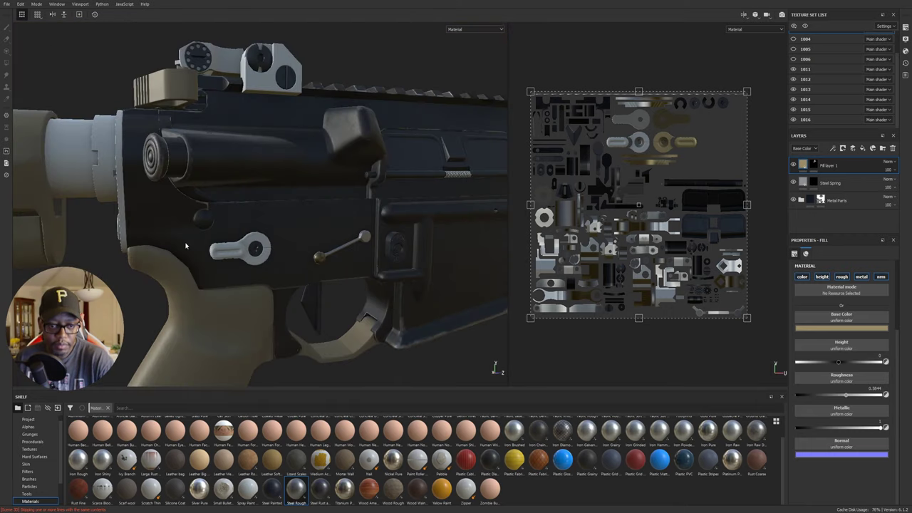
{"action": "right_click_drag", "start_coordinate": [185, 246], "coordinate": [456, 263], "text": "alt"}
{"action": "middle_click_drag", "start_coordinate": [456, 263], "coordinate": [495, 242], "text": "alt"}
{"action": "left_click", "coordinate": [814, 166]}
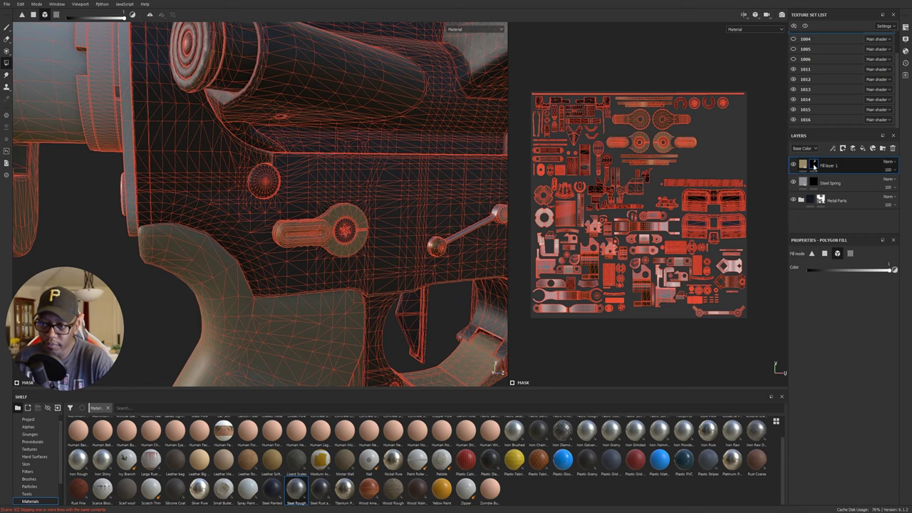
{"action": "left_click", "coordinate": [804, 165]}
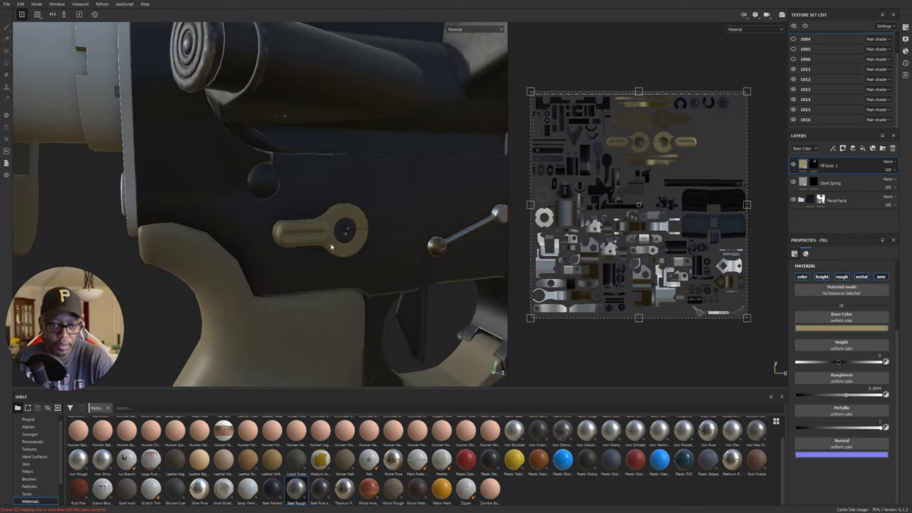
- Compare the tan selector lever with the grip, and examine the rear sight and charging handle for parts still needing material
{"action": "left_click_drag", "start_coordinate": [235, 228], "coordinate": [442, 214], "text": "alt"}
{"action": "middle_click_drag", "start_coordinate": [238, 236], "coordinate": [470, 236], "text": "alt"}
{"action": "left_click_drag", "start_coordinate": [313, 186], "coordinate": [331, 162], "text": "alt"}
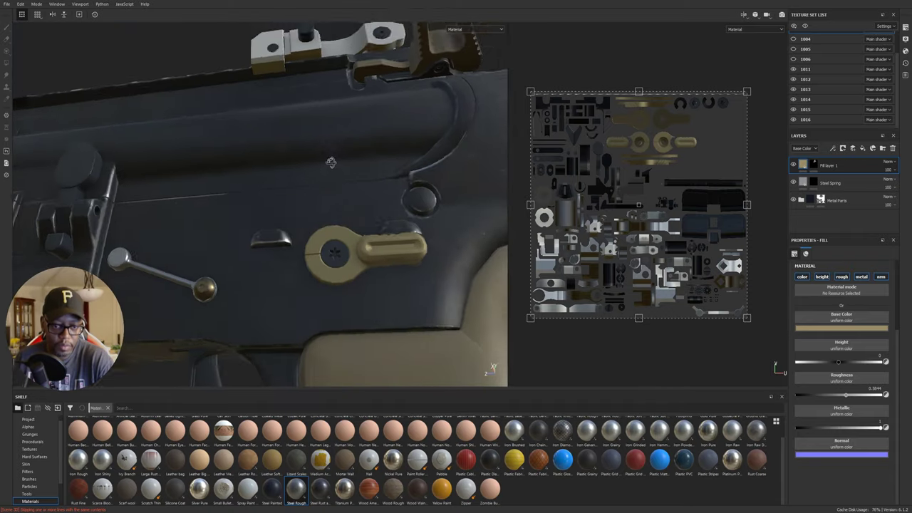
{"action": "middle_click_drag", "start_coordinate": [330, 163], "coordinate": [375, 195]}
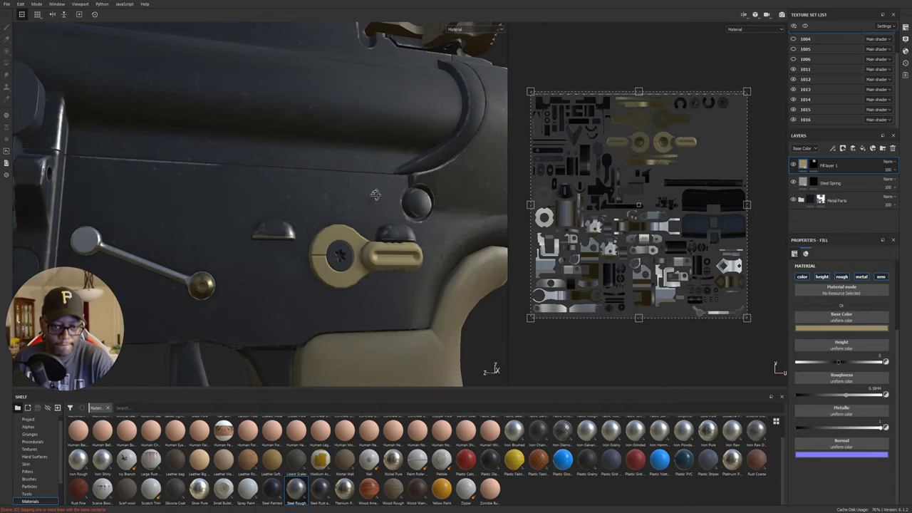
{"action": "left_click_drag", "start_coordinate": [375, 194], "coordinate": [321, 216], "text": "alt"}
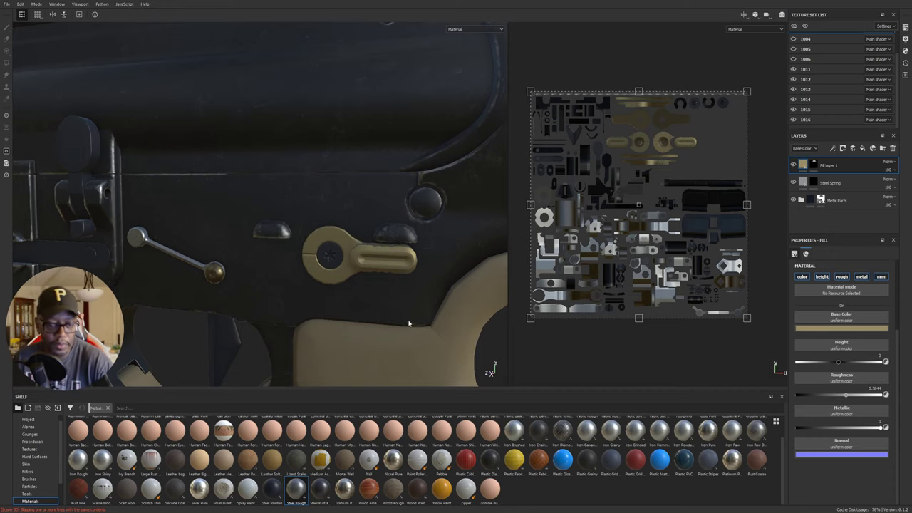
{"action": "scroll", "coordinate": [409, 324], "scroll_direction": "down", "scroll_amount": 4}
{"action": "middle_click_drag", "start_coordinate": [335, 244], "coordinate": [426, 215], "text": "alt"}
{"action": "left_click_drag", "start_coordinate": [426, 215], "coordinate": [430, 246], "text": "alt"}
{"action": "middle_click_drag", "start_coordinate": [352, 157], "coordinate": [418, 256], "text": "alt"}
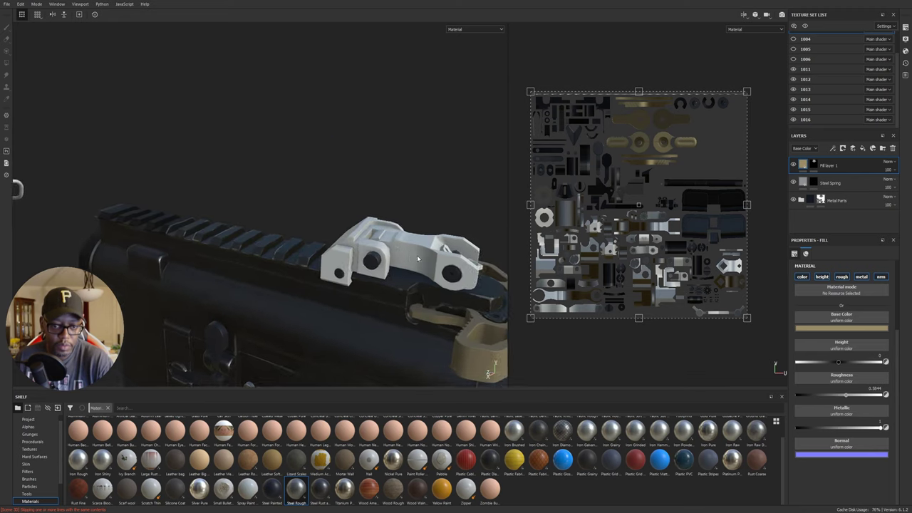
{"action": "left_click_drag", "start_coordinate": [417, 259], "coordinate": [403, 149], "text": "alt"}
{"action": "middle_click_drag", "start_coordinate": [403, 150], "coordinate": [417, 168], "text": "alt"}
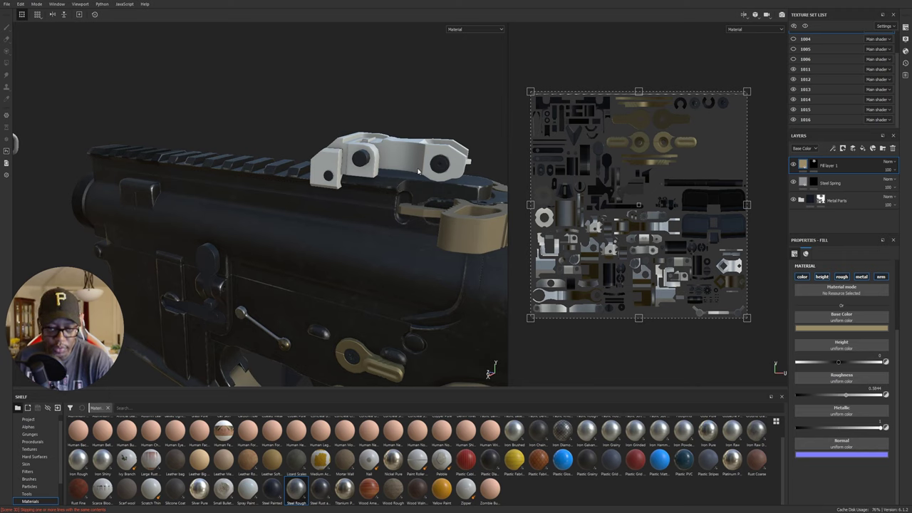
- Rename Fill layer 1 as Safety Selector
{"action": "double_click", "coordinate": [828, 166]}
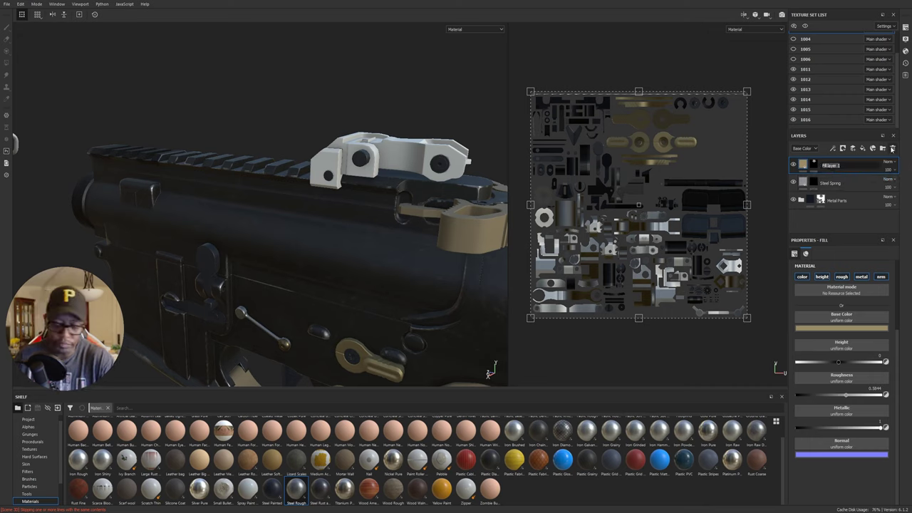
{"action": "type", "text": "Safty"}
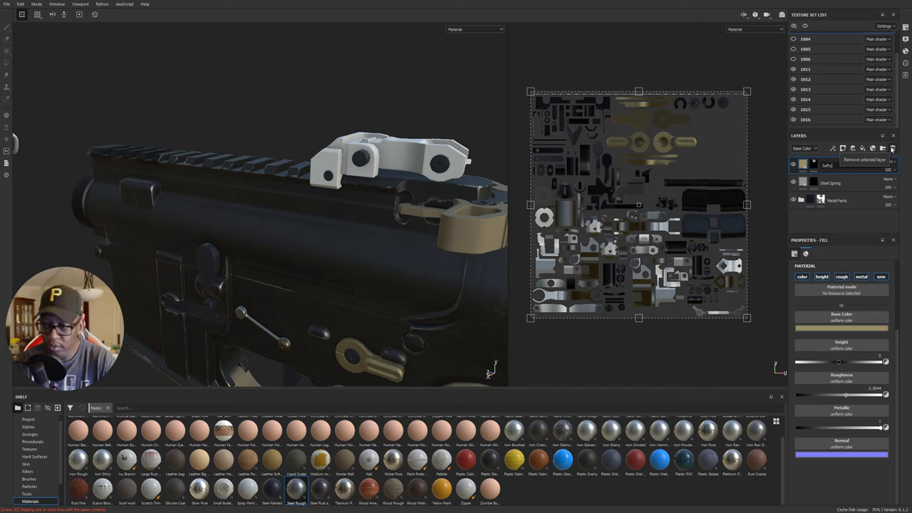
{"action": "key", "text": "BackSpace"}
{"action": "key", "text": "BackSpace"}
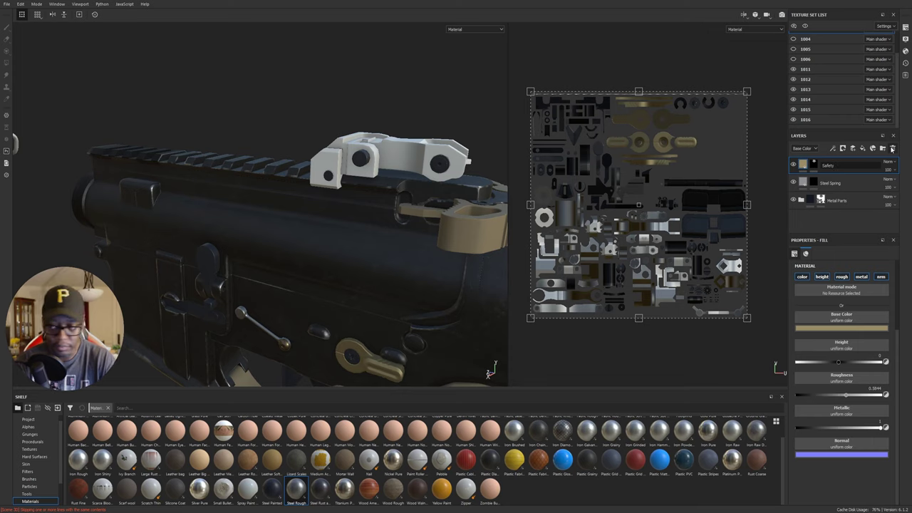
{"action": "type", "text": "ety Select"}
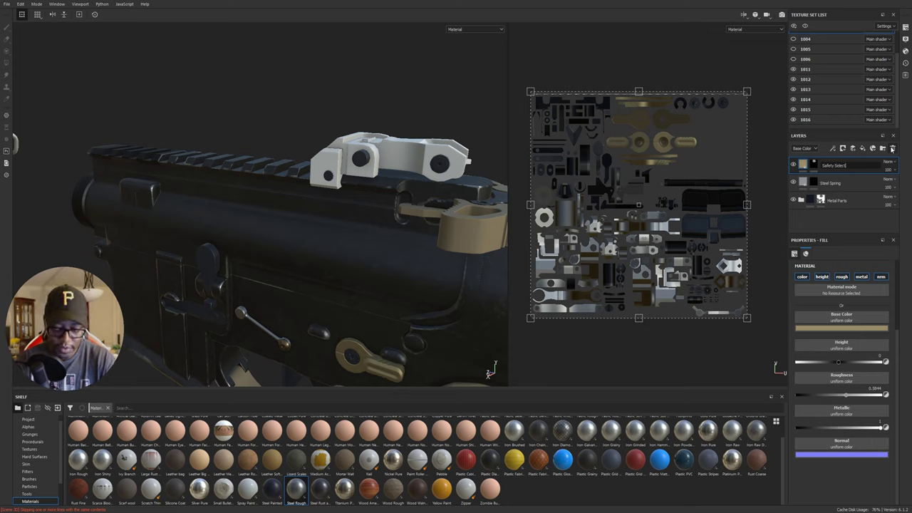
{"action": "type", "text": "or"}
{"action": "key", "text": "Return"}
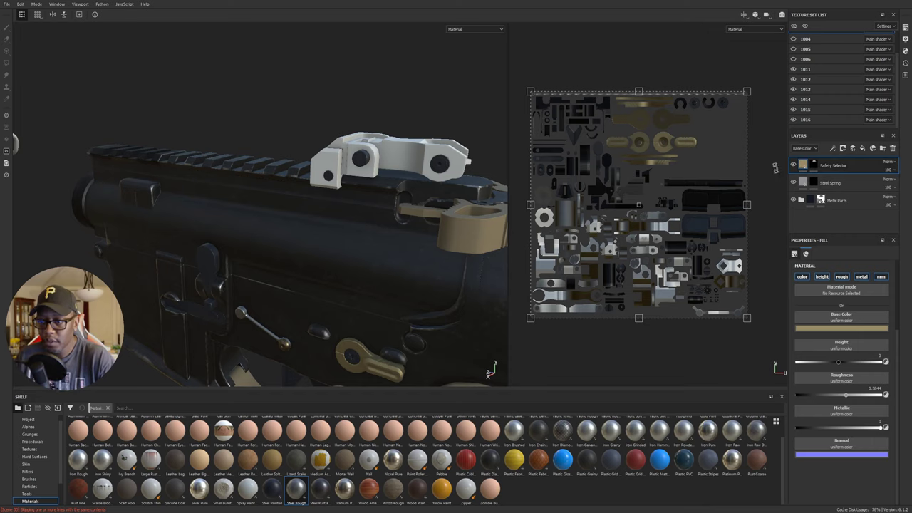
{"action": "double_click", "coordinate": [846, 165]}
{"action": "key", "text": "Return"}
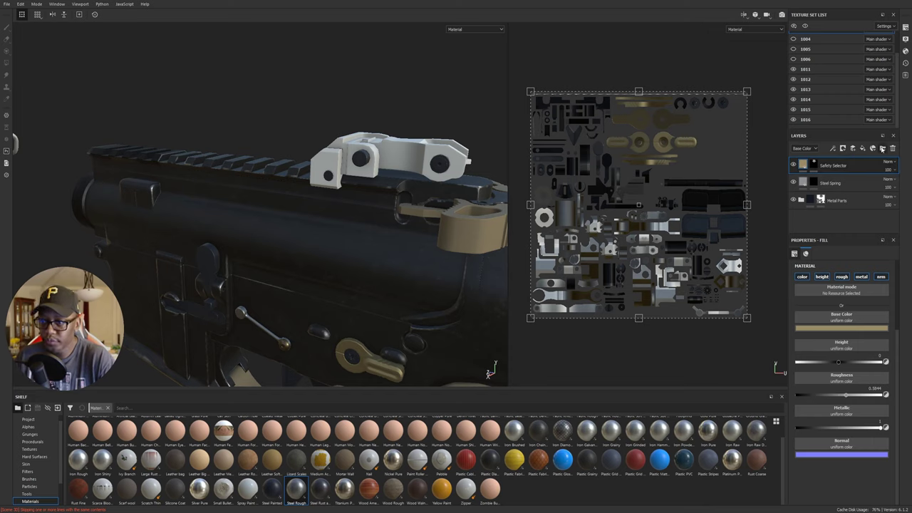
- Create a folder above the Safety Selector layer, and add a plain fill layer and a Steel Rough material layer above it
{"action": "left_click", "coordinate": [884, 148]}
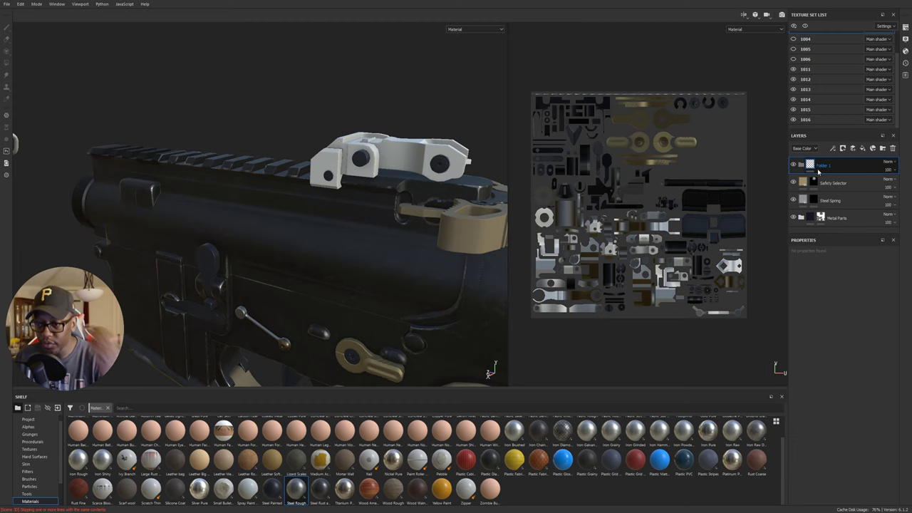
{"action": "double_click", "coordinate": [823, 166]}
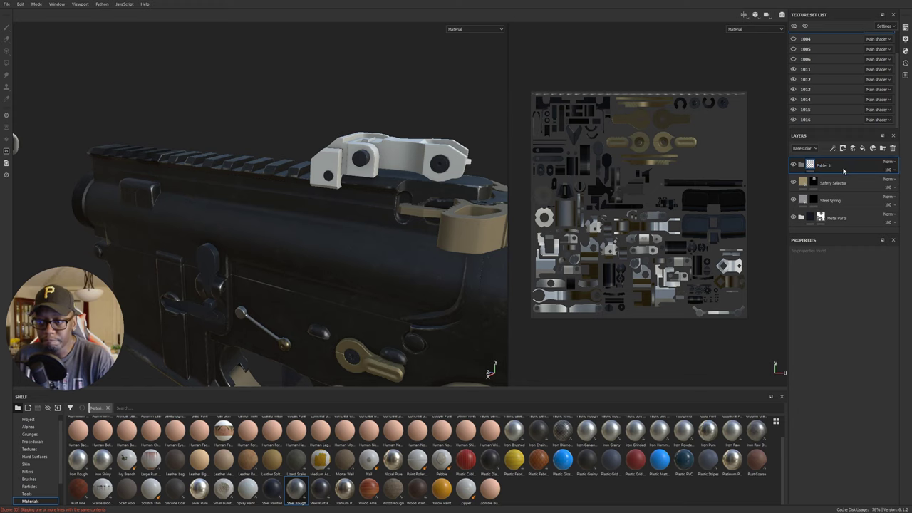
{"action": "left_click", "coordinate": [862, 150]}
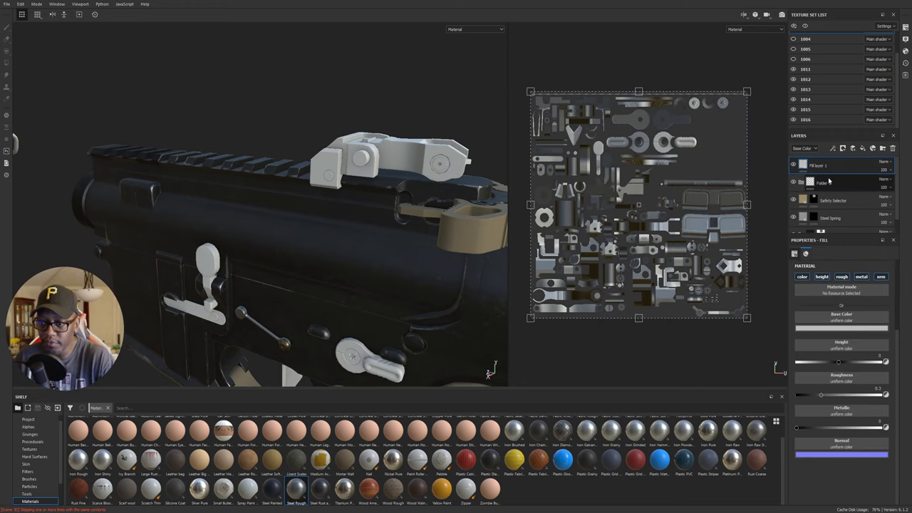
{"action": "left_click_drag", "start_coordinate": [344, 490], "coordinate": [825, 186]}
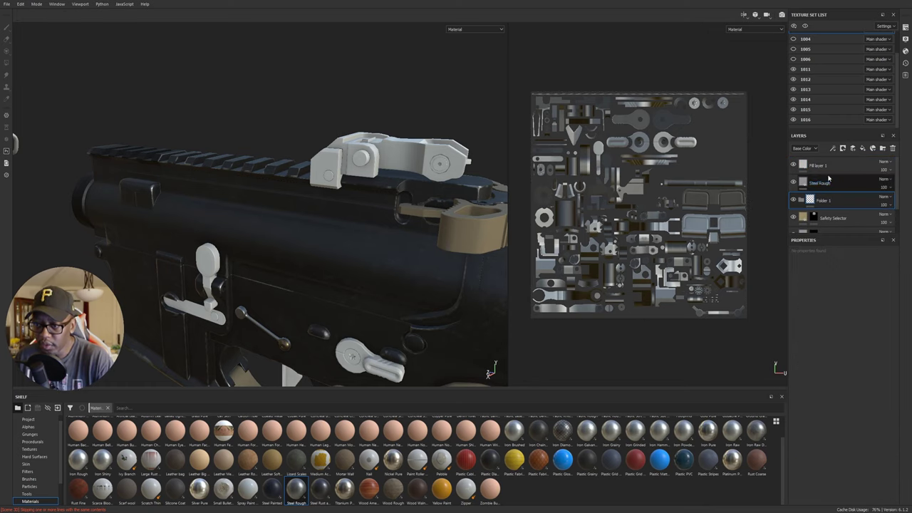
- Move the Steel Rough layer and Fill layer 1 into the new folder, with the fill layer above Steel Rough
{"action": "double_click", "coordinate": [819, 183]}
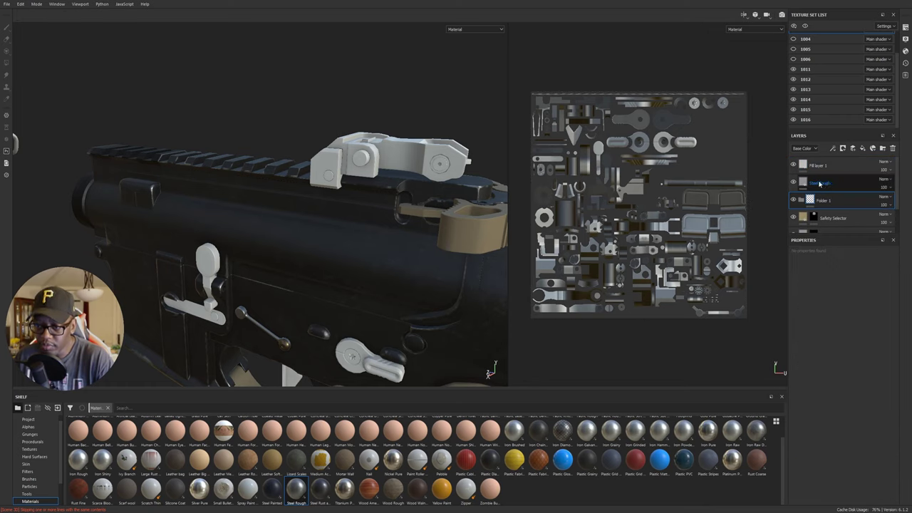
{"action": "mouse_move", "coordinate": [820, 183]}
{"action": "left_mouse_down"}
{"action": "mouse_move", "coordinate": [814, 207]}
{"action": "mouse_move", "coordinate": [822, 199]}
{"action": "left_mouse_up"}
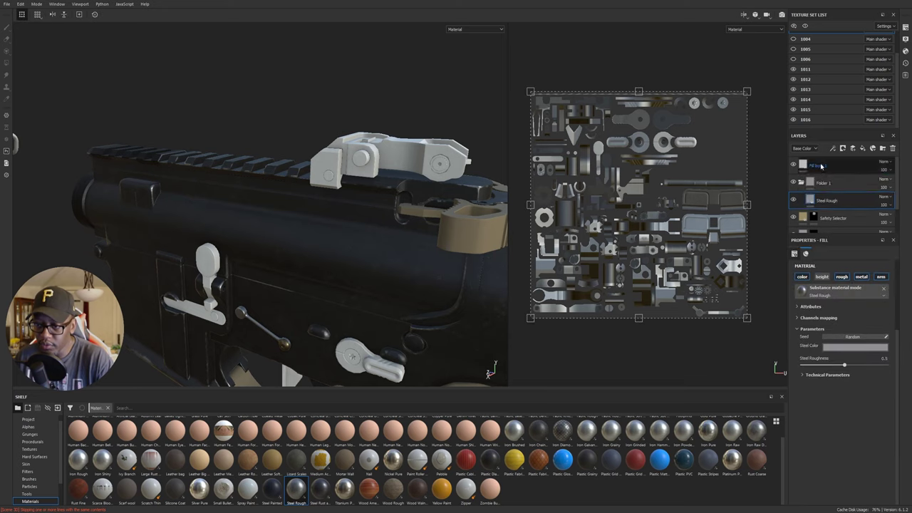
{"action": "mouse_move", "coordinate": [821, 167]}
{"action": "left_mouse_down"}
{"action": "mouse_move", "coordinate": [821, 206]}
{"action": "mouse_move", "coordinate": [830, 185]}
{"action": "left_mouse_up"}
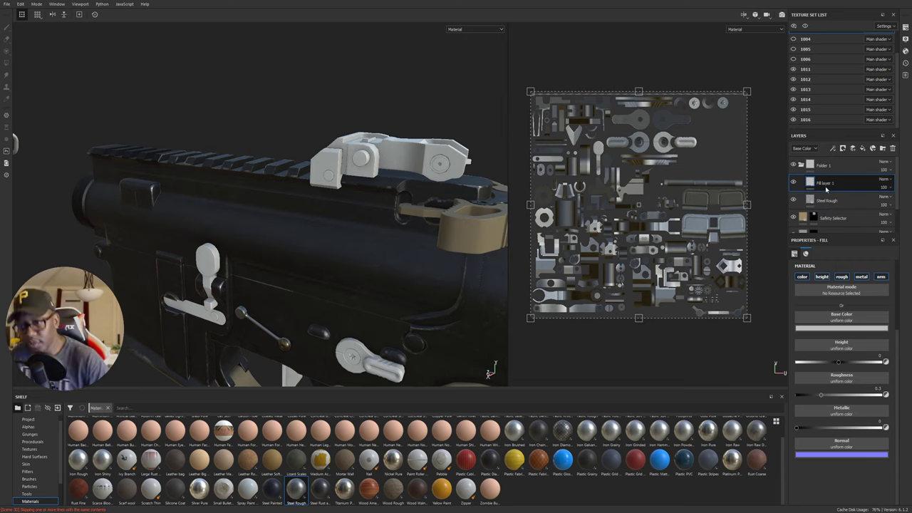
- Rename the fill layer in the new folder as FDE Paint
{"action": "double_click", "coordinate": [830, 184]}
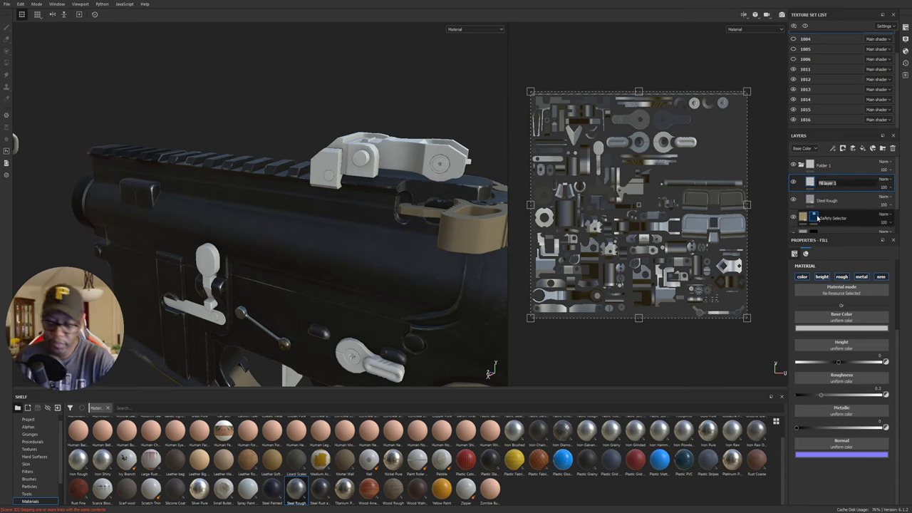
{"action": "mouse_move", "coordinate": [818, 219]}
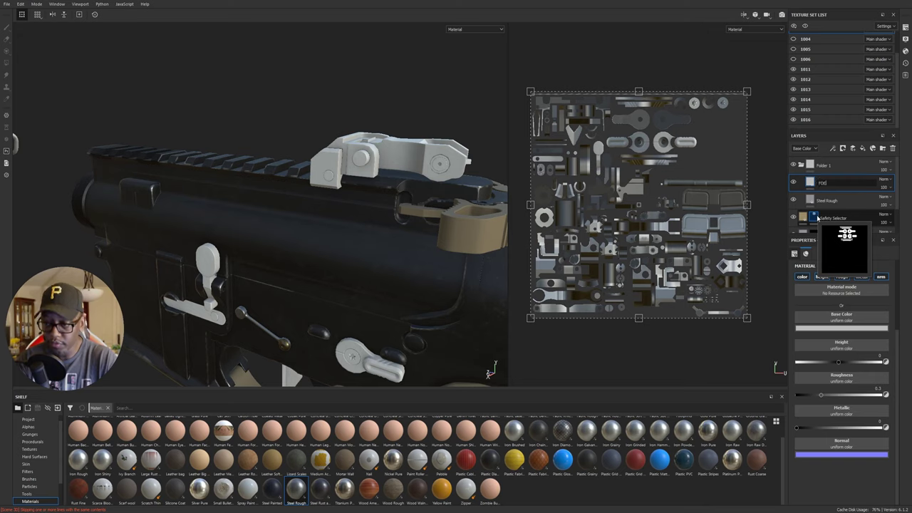
{"action": "type", "text": "FDE Paint"}
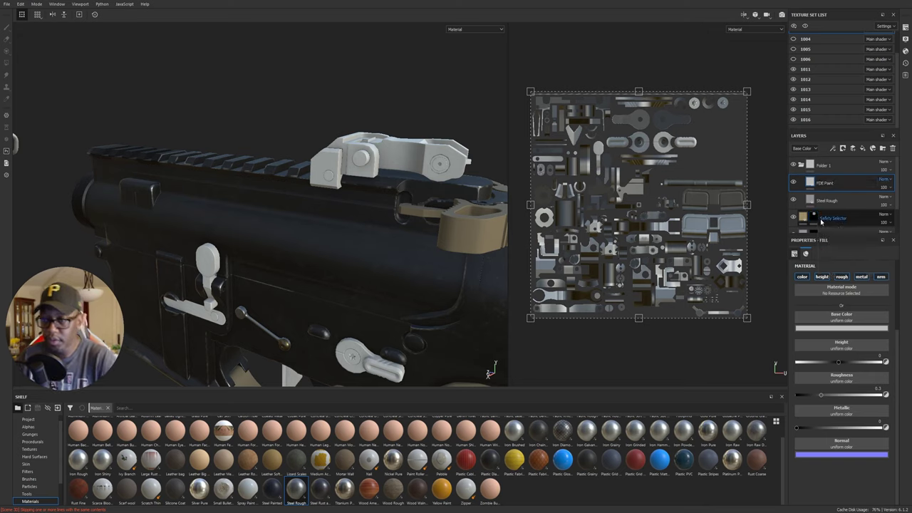
{"action": "key", "text": "Return"}
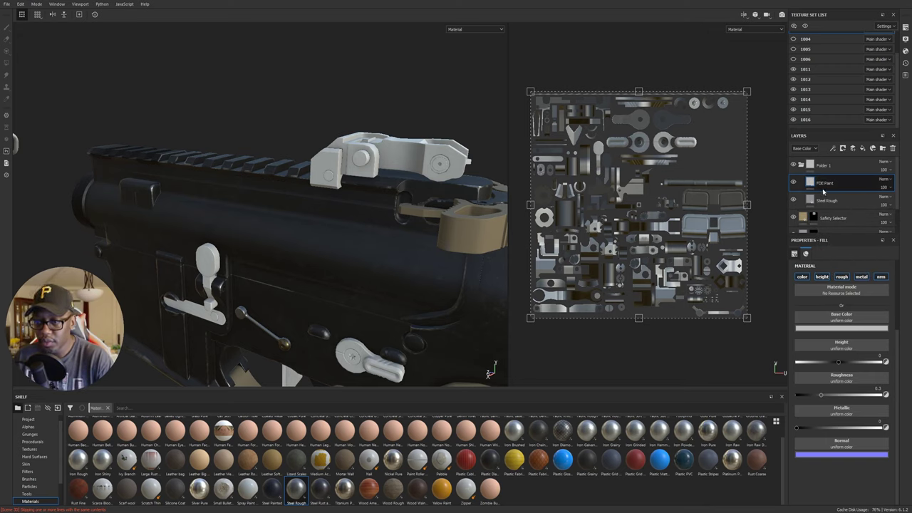
- Set FDE Paint's base colour to hue 0.11, try a value of 0.41, and adjust the saturation and value to a deeper tan
{"action": "left_click", "coordinate": [834, 329]}
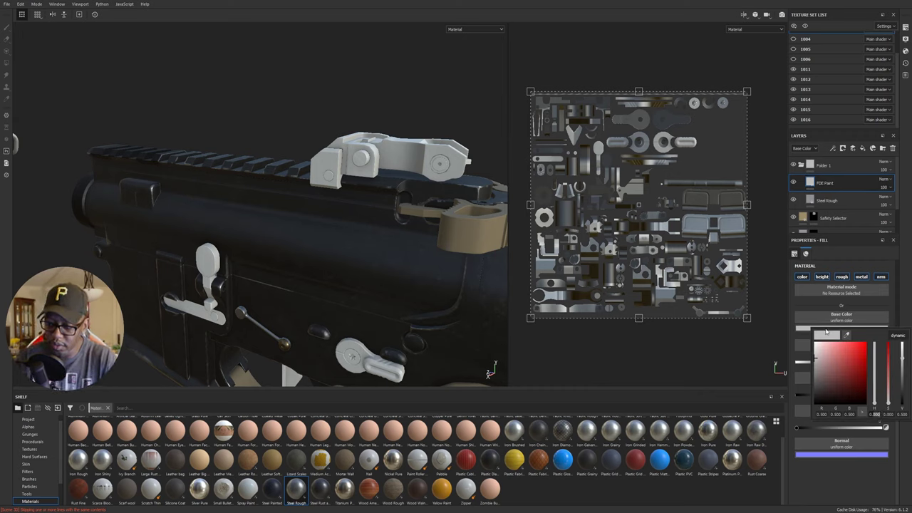
{"action": "type", "text": "11"}
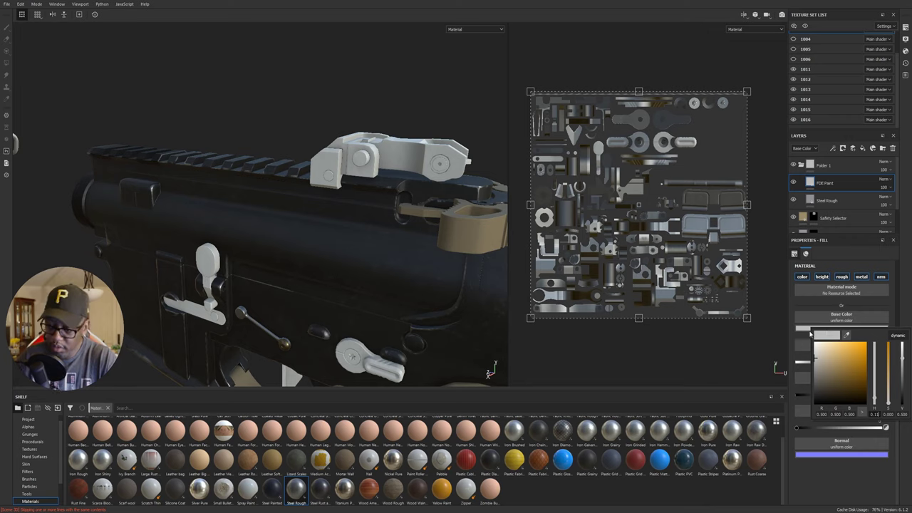
{"action": "left_click", "coordinate": [890, 415]}
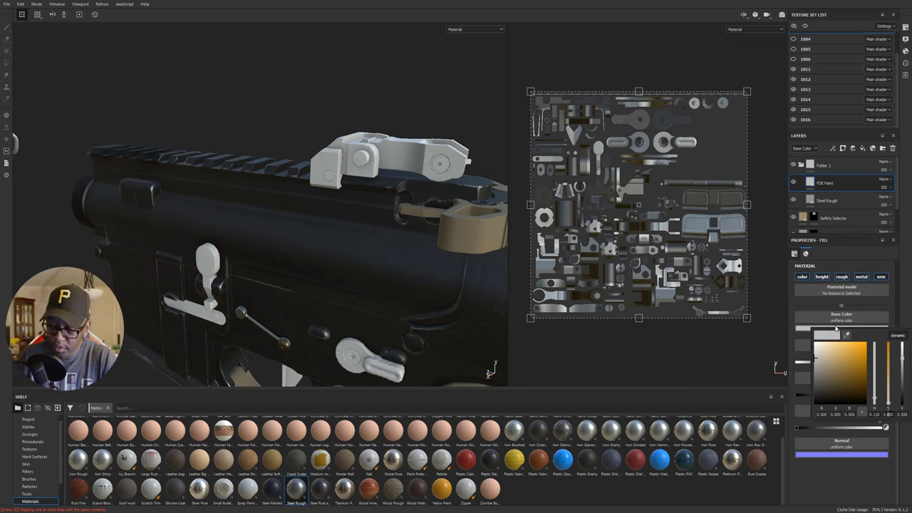
{"action": "left_click", "coordinate": [821, 357]}
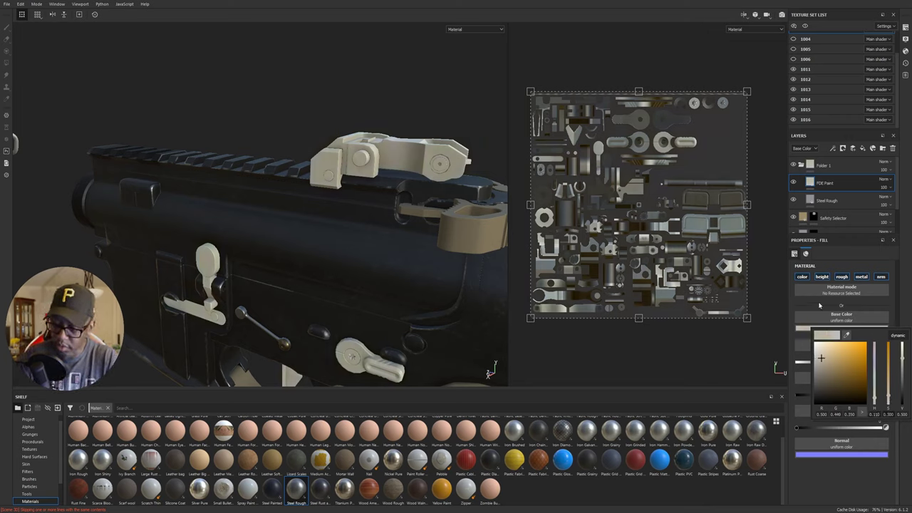
{"action": "left_click_drag", "start_coordinate": [902, 385], "coordinate": [903, 404]}
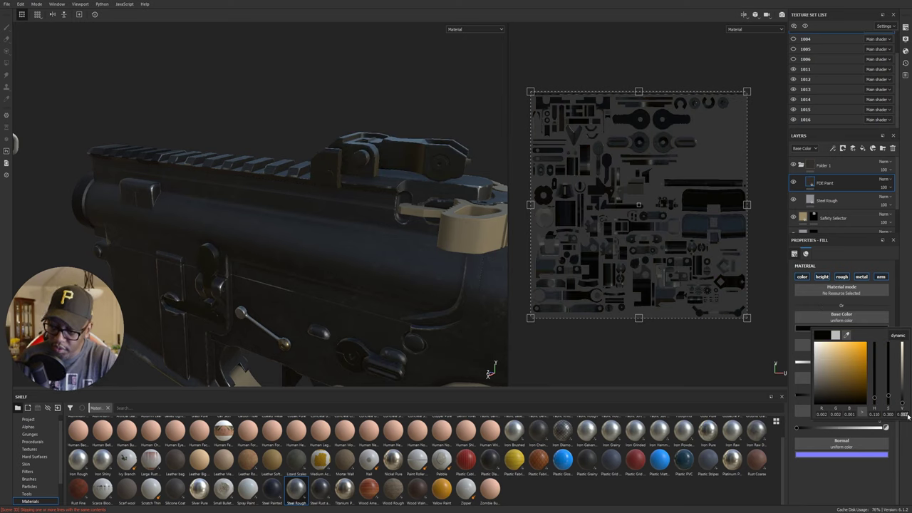
{"action": "type", "text": "410"}
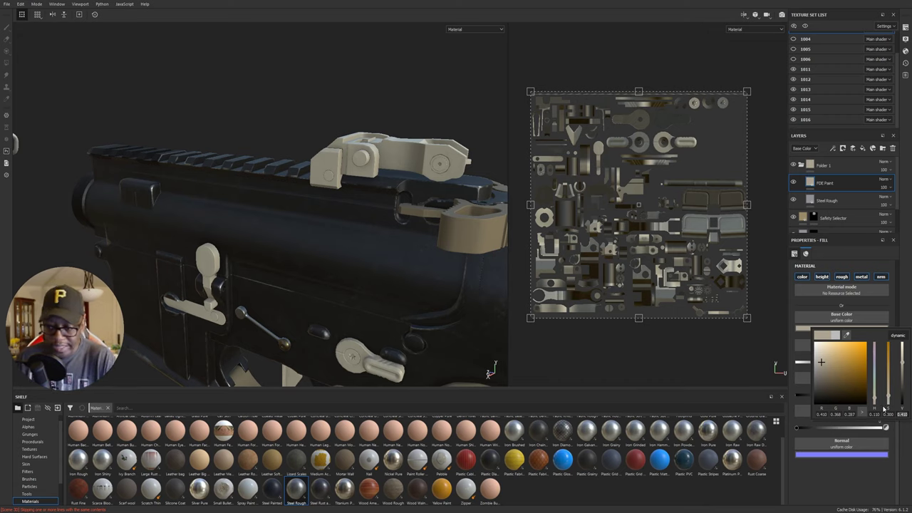
{"action": "mouse_move", "coordinate": [890, 399]}
{"action": "left_mouse_down"}
{"action": "mouse_move", "coordinate": [887, 384]}
{"action": "mouse_move", "coordinate": [906, 375]}
{"action": "left_mouse_up"}
{"action": "left_click", "coordinate": [820, 165]}
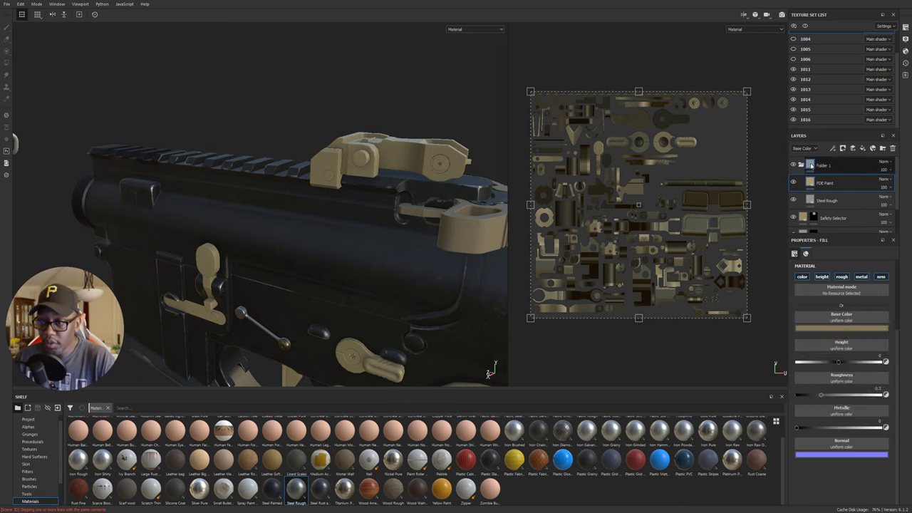
- Add a black mask to Folder 1 and reveal the rear sight's folding arm and mounting base with Polygon Fill
{"action": "left_click", "coordinate": [843, 149]}
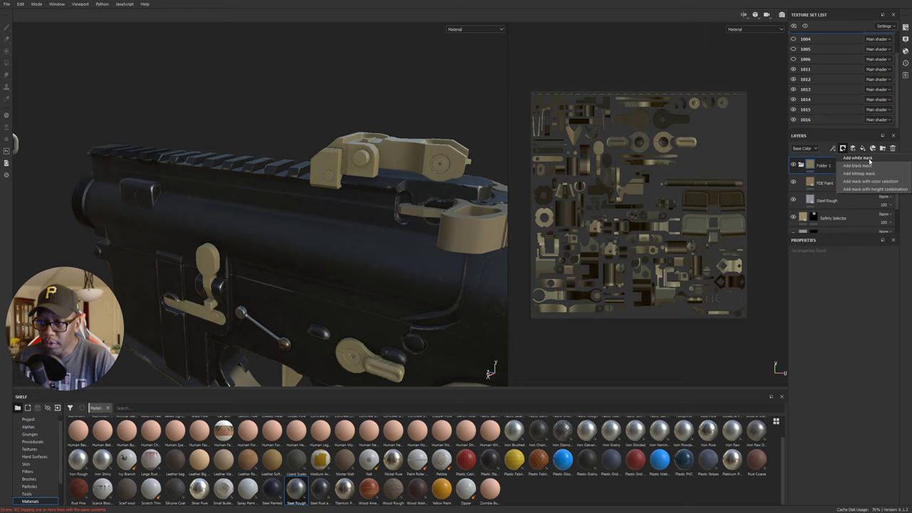
{"action": "left_click", "coordinate": [859, 165]}
{"action": "key", "text": "4"}
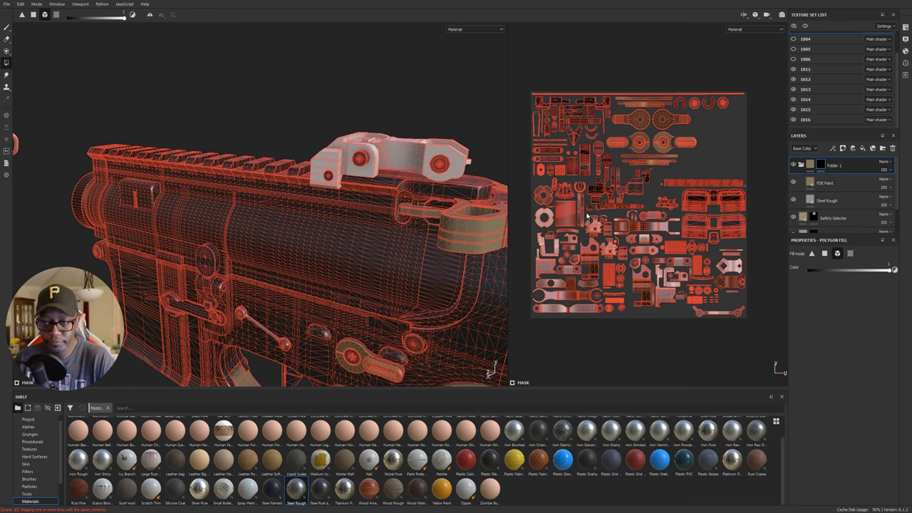
{"action": "middle_click_drag", "start_coordinate": [417, 133], "coordinate": [391, 163], "text": "alt"}
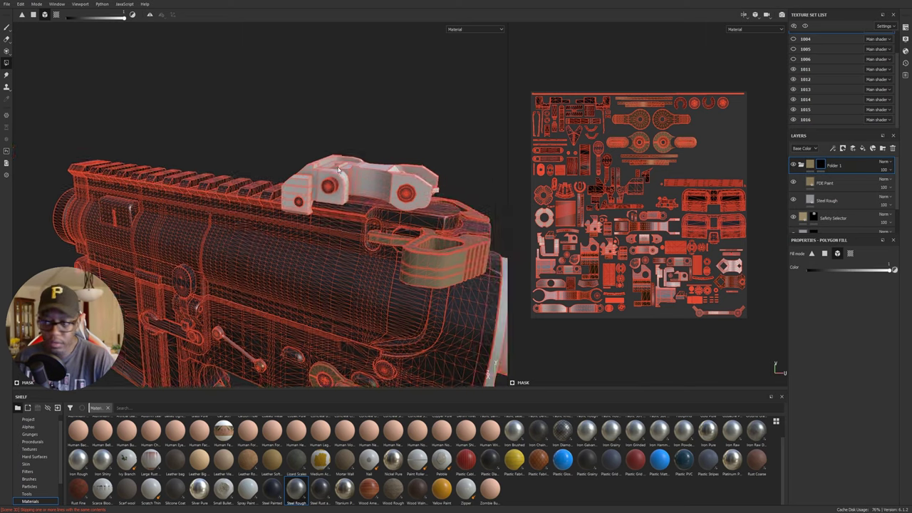
{"action": "scroll", "coordinate": [380, 171], "scroll_direction": "up", "scroll_amount": 4}
{"action": "left_click", "coordinate": [380, 177]}
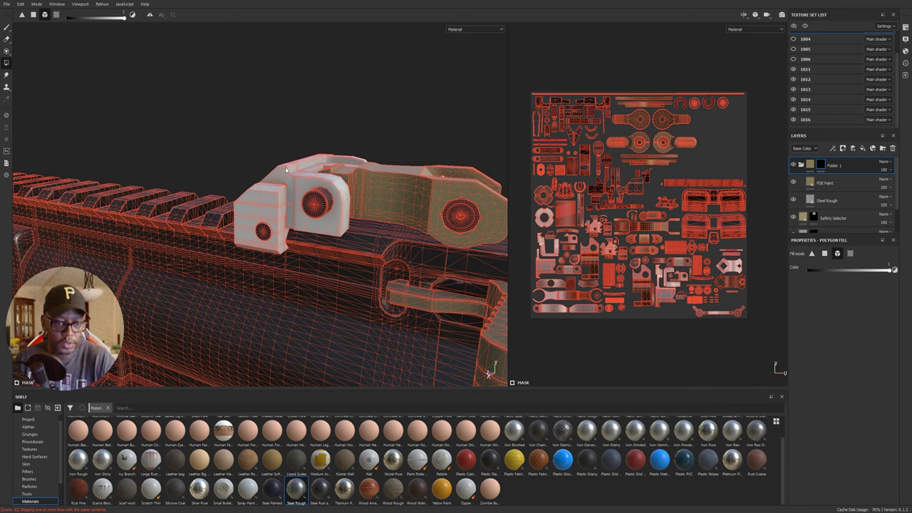
{"action": "left_click", "coordinate": [328, 162]}
{"action": "left_click_drag", "start_coordinate": [311, 172], "coordinate": [362, 289], "text": "alt"}
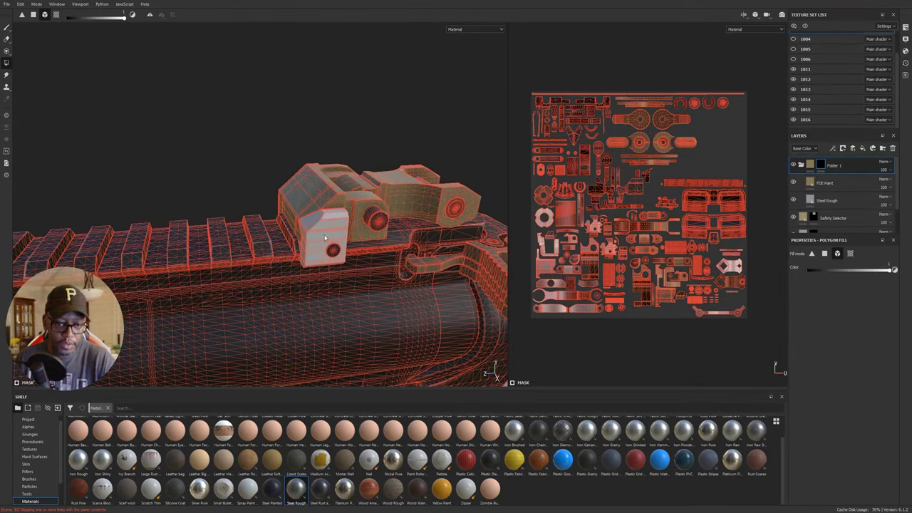
{"action": "left_click", "coordinate": [387, 229]}
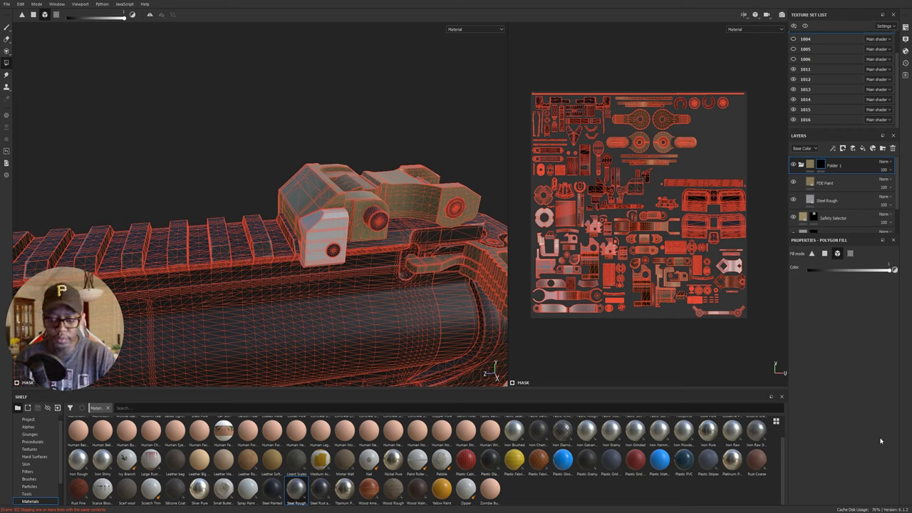
- Reveal the front sight's folding arm and base in the Folder 1 mask with Polygon Fill
{"action": "left_click_drag", "start_coordinate": [280, 348], "coordinate": [319, 233], "text": "alt"}
{"action": "right_click_drag", "start_coordinate": [320, 233], "coordinate": [141, 221], "text": "alt"}
{"action": "left_click_drag", "start_coordinate": [140, 222], "coordinate": [231, 242], "text": "alt"}
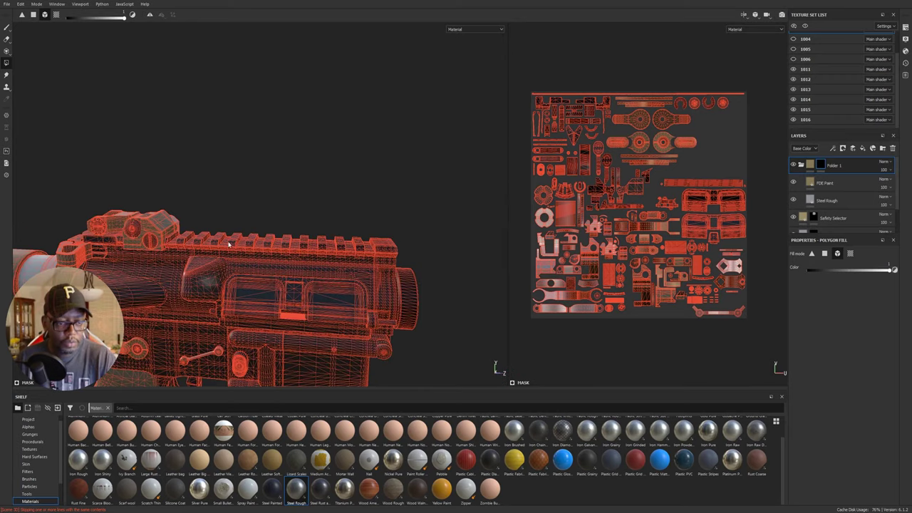
{"action": "middle_click_drag", "start_coordinate": [409, 271], "coordinate": [190, 263], "text": "alt"}
{"action": "middle_click_drag", "start_coordinate": [457, 268], "coordinate": [299, 259], "text": "alt"}
{"action": "right_click_drag", "start_coordinate": [175, 239], "coordinate": [211, 210], "text": "alt"}
{"action": "left_click", "coordinate": [193, 237]}
{"action": "mouse_move", "coordinate": [193, 236]}
{"action": "left_mouse_down", "text": "alt"}
{"action": "mouse_move", "coordinate": [184, 224]}
{"action": "mouse_move", "coordinate": [204, 264]}
{"action": "mouse_move", "coordinate": [191, 246]}
{"action": "left_mouse_up", "text": "alt"}
{"action": "left_click", "coordinate": [288, 239]}
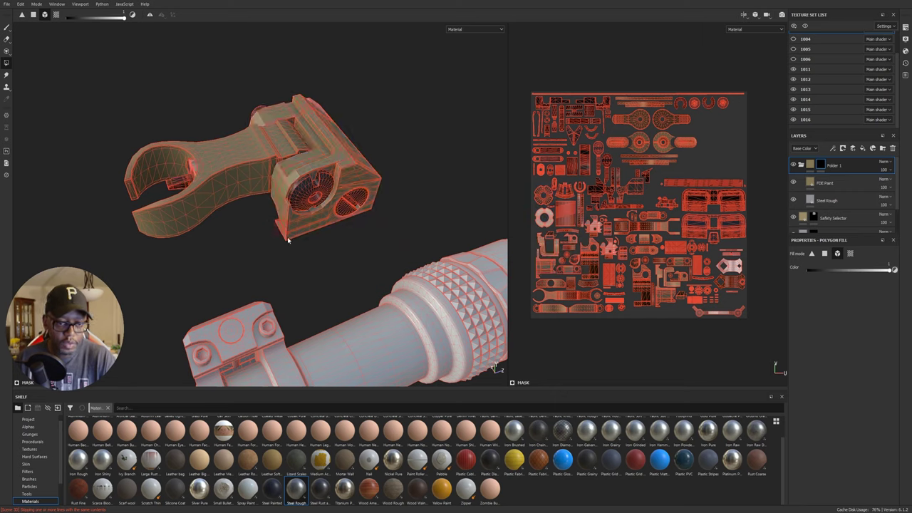
{"action": "left_click_drag", "start_coordinate": [437, 224], "coordinate": [205, 259], "text": "alt"}
{"action": "left_click_drag", "start_coordinate": [468, 223], "coordinate": [280, 212], "text": "alt"}
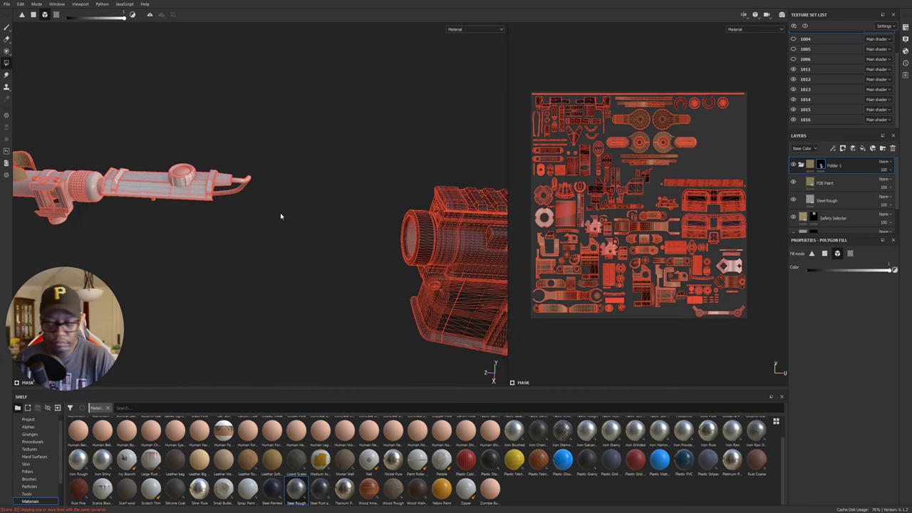
{"action": "middle_click_drag", "start_coordinate": [380, 229], "coordinate": [245, 224], "text": "alt"}
{"action": "left_click_drag", "start_coordinate": [245, 224], "coordinate": [349, 199], "text": "alt"}
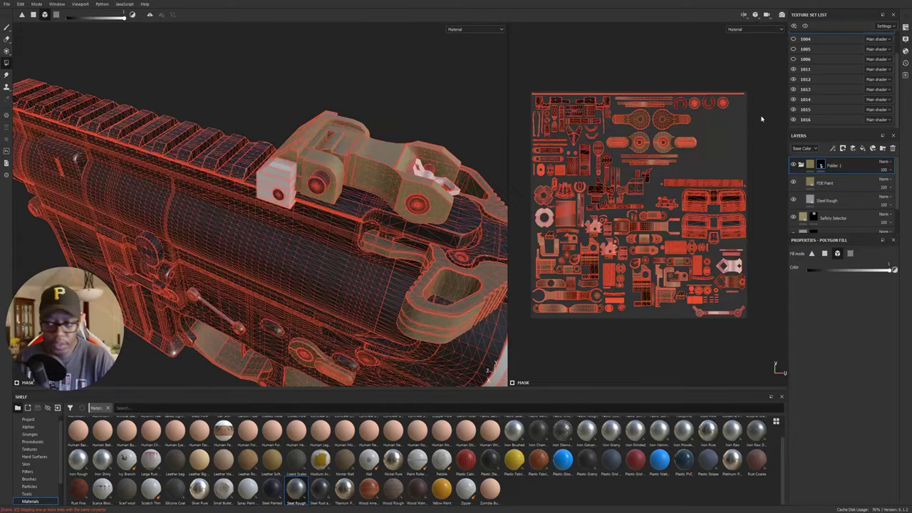
- Rename Folder 1 as FDE
{"action": "left_click", "coordinate": [811, 168]}
{"action": "double_click", "coordinate": [834, 166]}
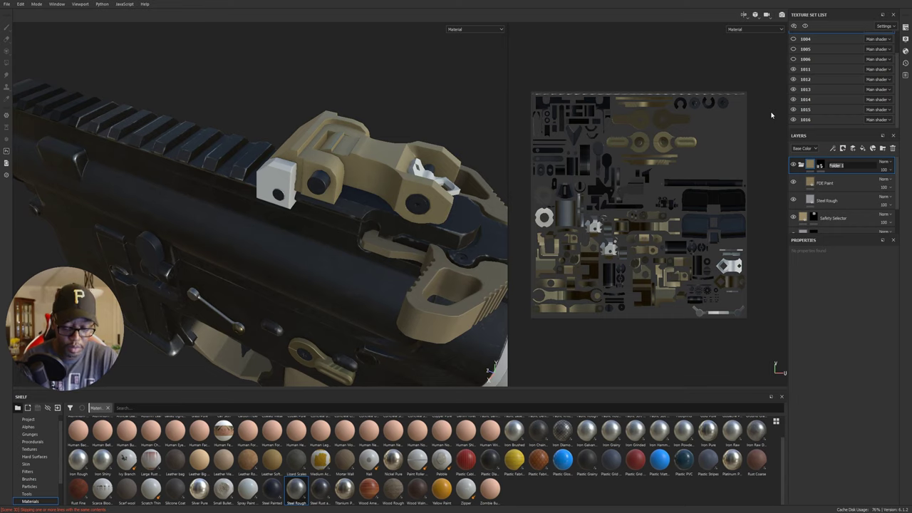
{"action": "type", "text": "F"}
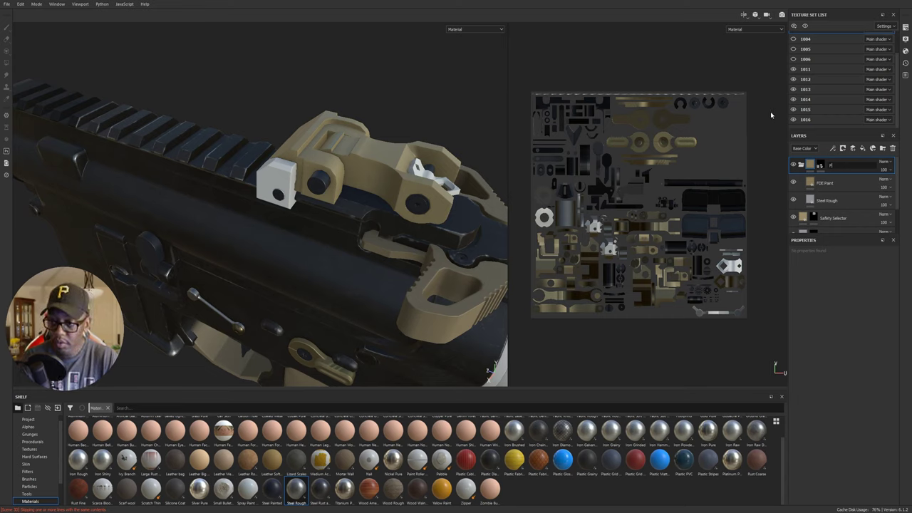
{"action": "type", "text": "DE"}
{"action": "key", "text": "Return"}
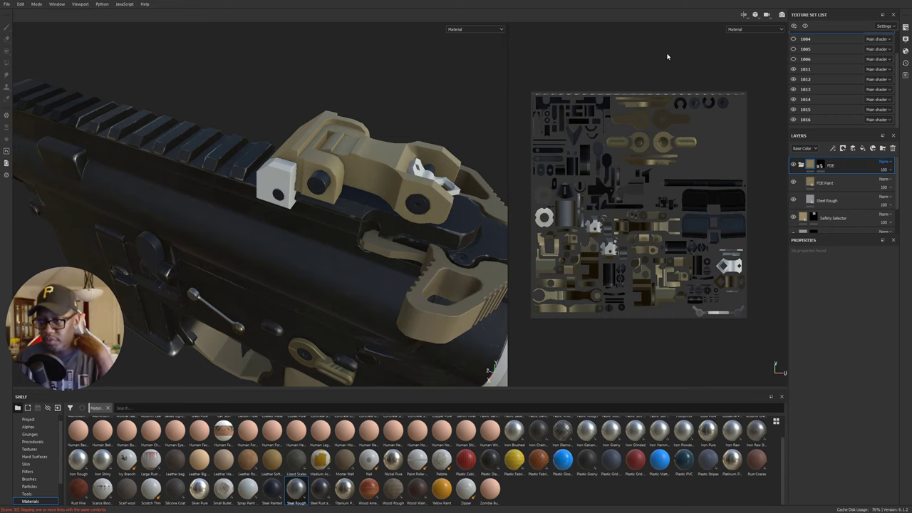
- Add a black mask with a Metal Edge Wear generator to the FDE Paint layer
{"action": "left_click_drag", "start_coordinate": [259, 308], "coordinate": [371, 261], "text": "alt"}
{"action": "scroll", "coordinate": [371, 262], "scroll_direction": "up", "scroll_amount": 3}
{"action": "middle_click_drag", "start_coordinate": [370, 262], "coordinate": [335, 292], "text": "alt"}
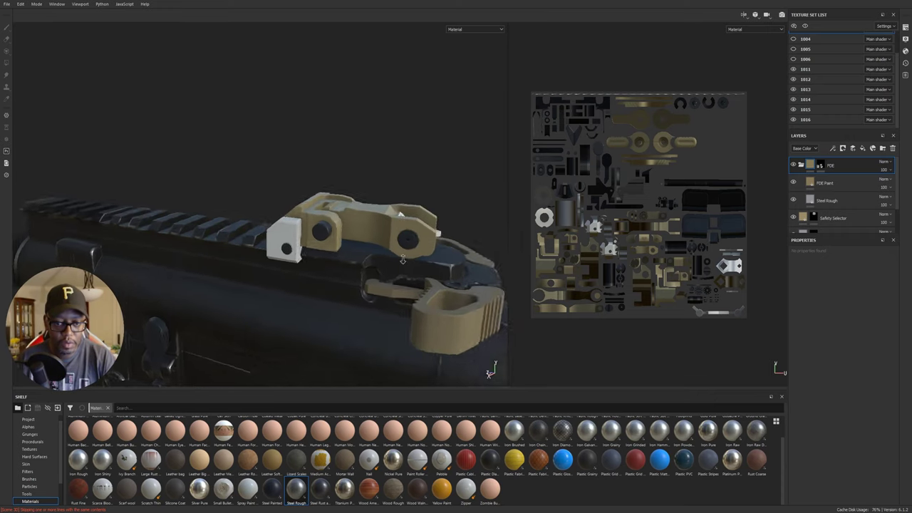
{"action": "left_click_drag", "start_coordinate": [406, 207], "coordinate": [364, 221], "text": "alt"}
{"action": "middle_click_drag", "start_coordinate": [392, 208], "coordinate": [399, 211], "text": "alt"}
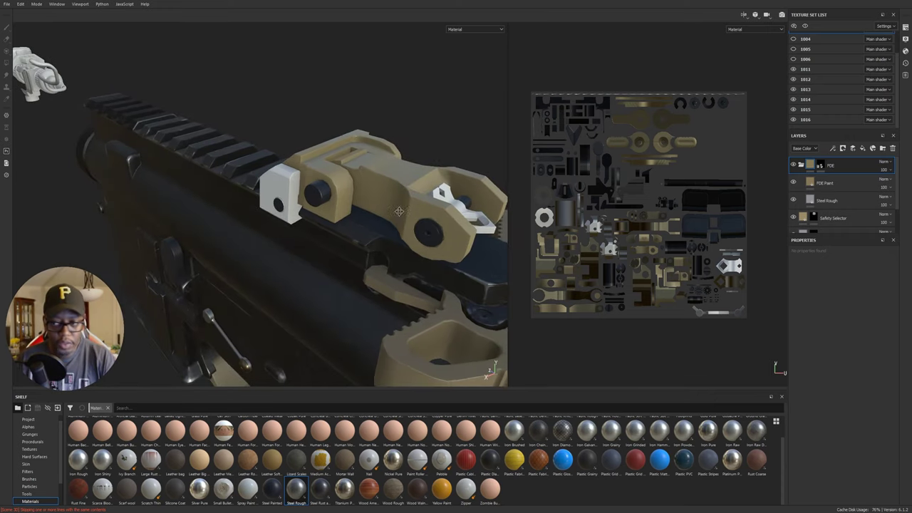
{"action": "left_click", "coordinate": [830, 183]}
{"action": "left_click", "coordinate": [843, 148]}
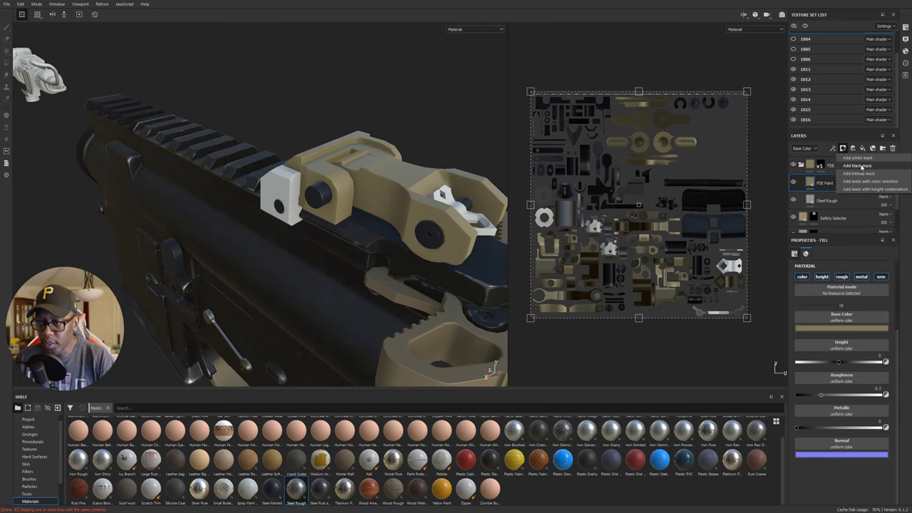
{"action": "left_click", "coordinate": [861, 165]}
{"action": "left_click", "coordinate": [832, 148]}
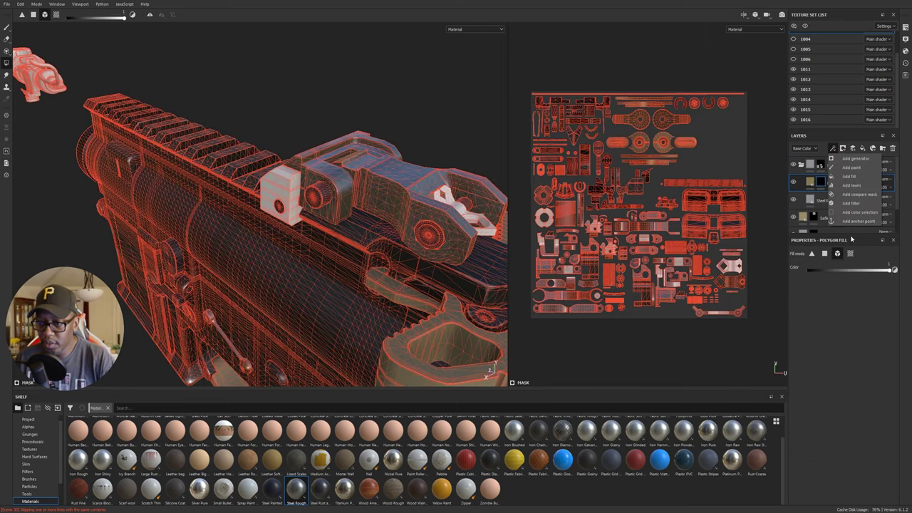
{"action": "left_click", "coordinate": [856, 158]}
{"action": "left_click", "coordinate": [849, 269]}
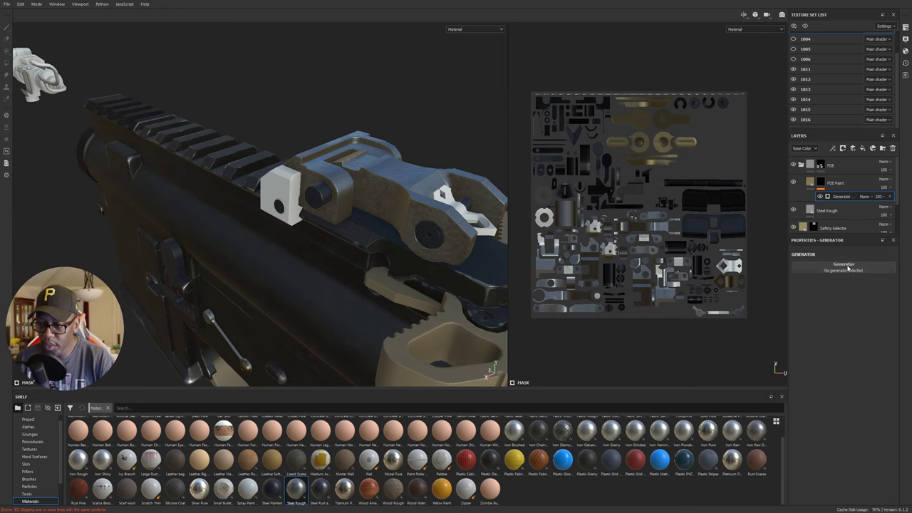
{"action": "left_click", "coordinate": [859, 334]}
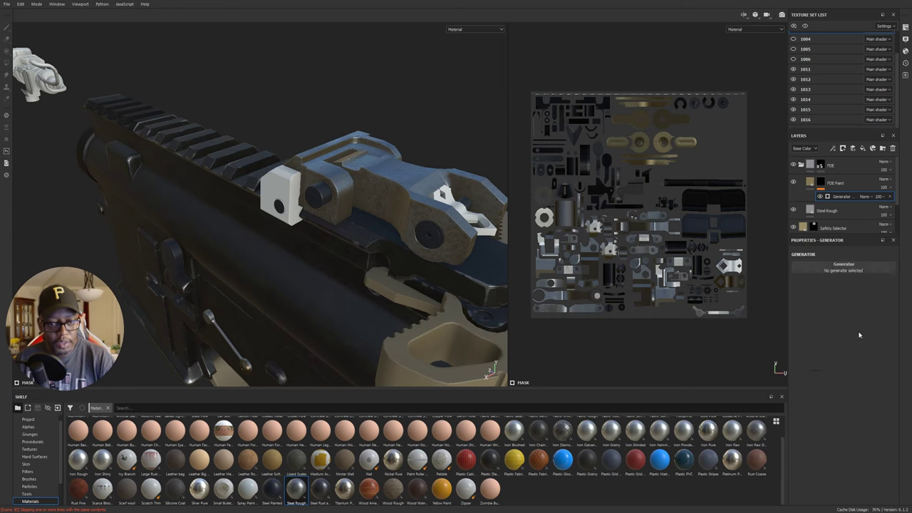
- Invert the Metal Edge Wear generator and set the FDE Paint layer's height to 0.025
{"action": "left_click_drag", "start_coordinate": [438, 198], "coordinate": [355, 216], "text": "alt"}
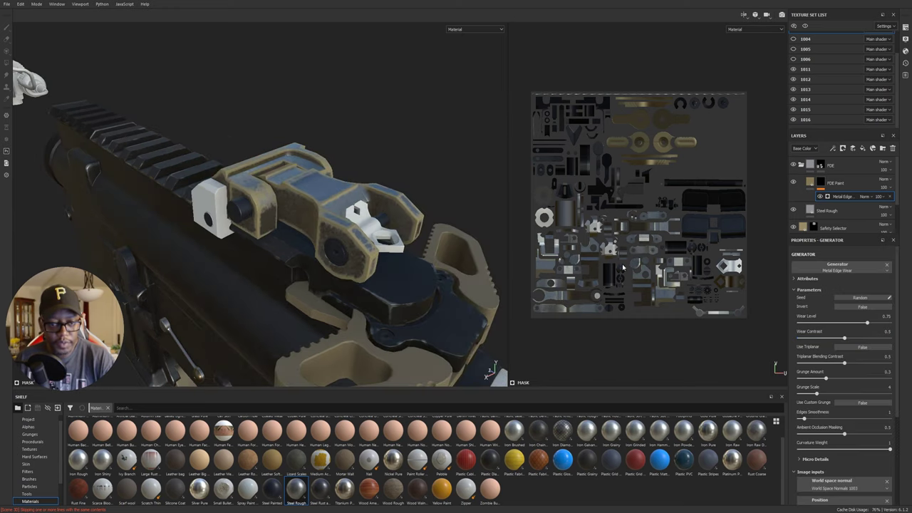
{"action": "left_click", "coordinate": [861, 307]}
{"action": "left_click_drag", "start_coordinate": [230, 250], "coordinate": [325, 306], "text": "alt"}
{"action": "right_click_drag", "start_coordinate": [325, 307], "coordinate": [416, 261], "text": "alt"}
{"action": "left_click_drag", "start_coordinate": [415, 261], "coordinate": [305, 100], "text": "alt"}
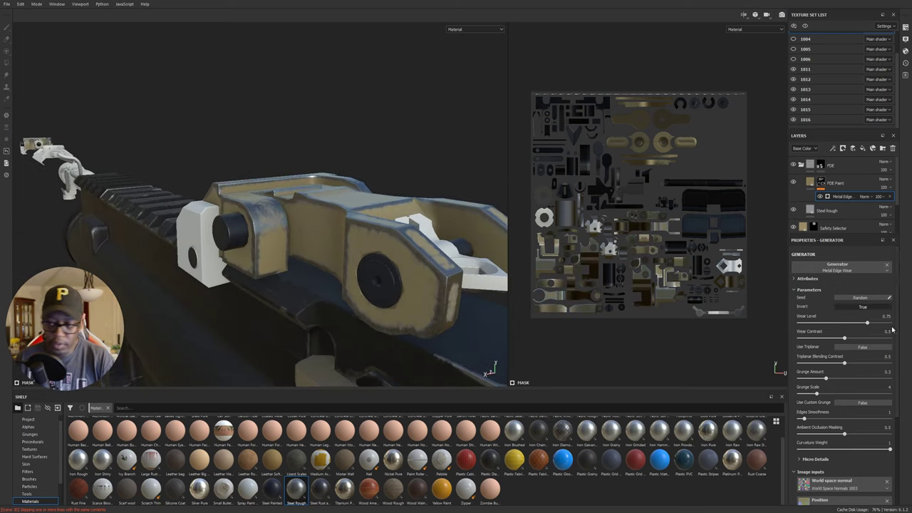
{"action": "left_click", "coordinate": [813, 183]}
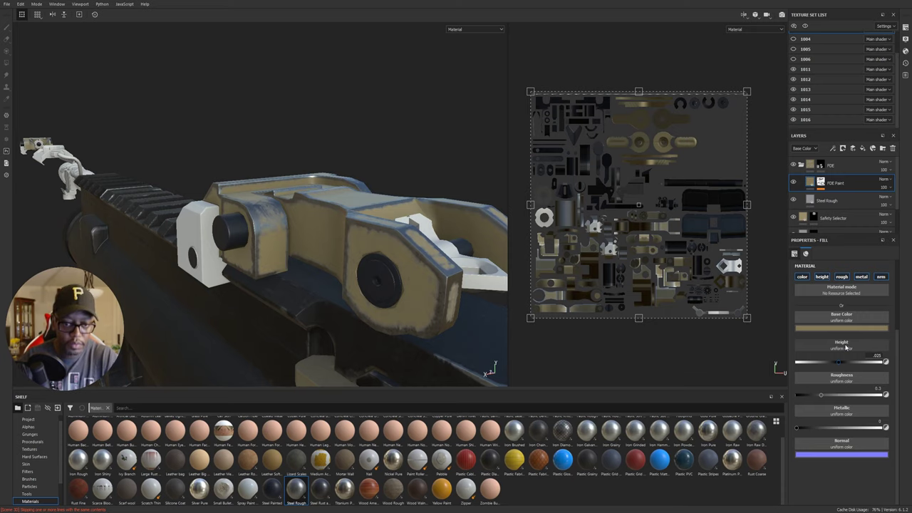
{"action": "left_click_drag", "start_coordinate": [399, 191], "coordinate": [499, 236], "text": "alt"}
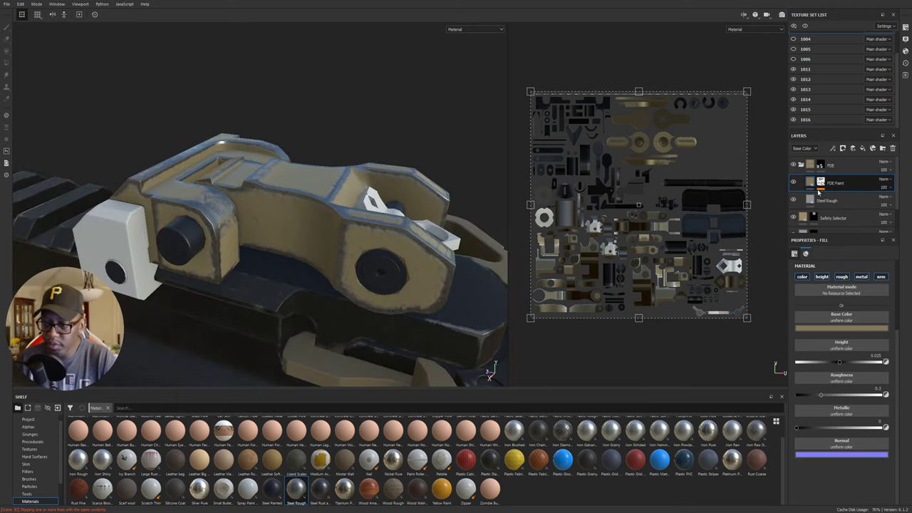
- Set the Metal Edge Wear generator's wear level to 0.01, triplanar blending contrast to 0.44 and grunge amount to 0.4
{"action": "left_click", "coordinate": [822, 182]}
{"action": "left_click", "coordinate": [843, 197]}
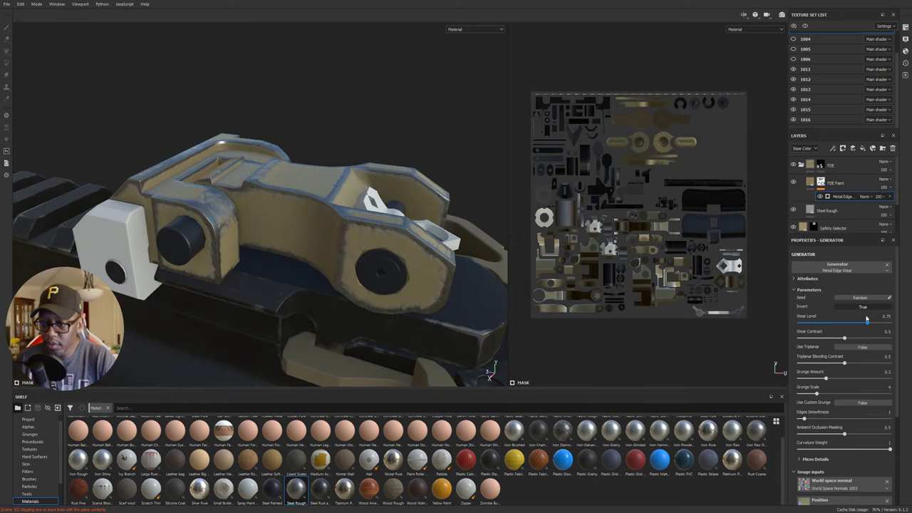
{"action": "left_click_drag", "start_coordinate": [869, 325], "coordinate": [857, 324]}
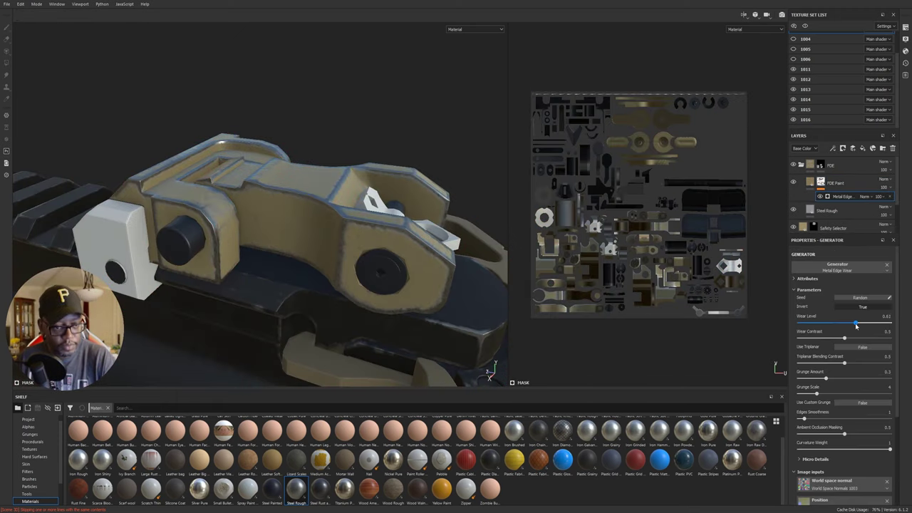
{"action": "left_click_drag", "start_coordinate": [825, 379], "coordinate": [839, 364]}
{"action": "left_click_drag", "start_coordinate": [857, 324], "coordinate": [799, 339]}
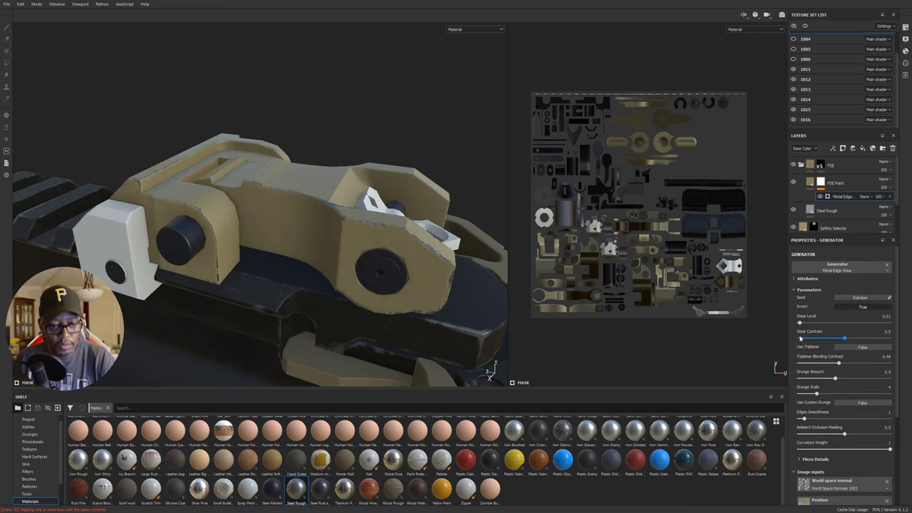
{"action": "left_click_drag", "start_coordinate": [223, 284], "coordinate": [323, 263], "text": "alt"}
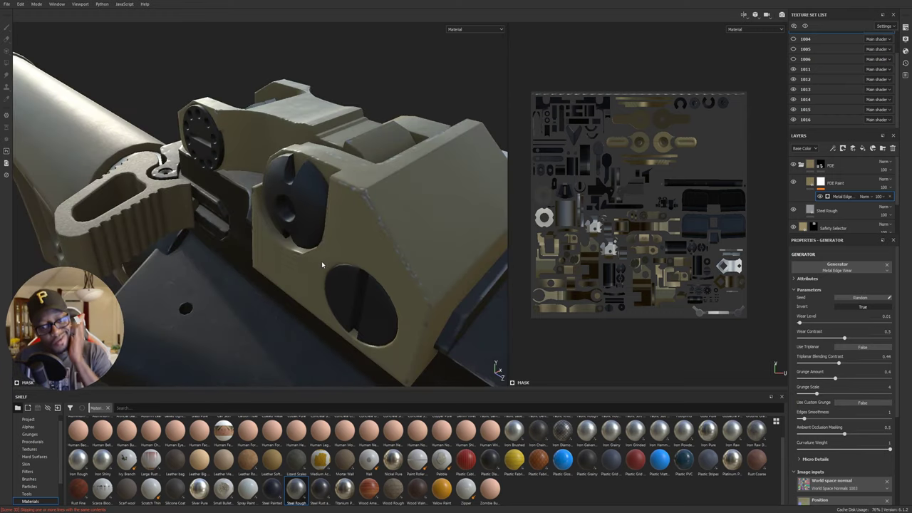
{"action": "left_click_drag", "start_coordinate": [321, 268], "coordinate": [388, 247], "text": "alt"}
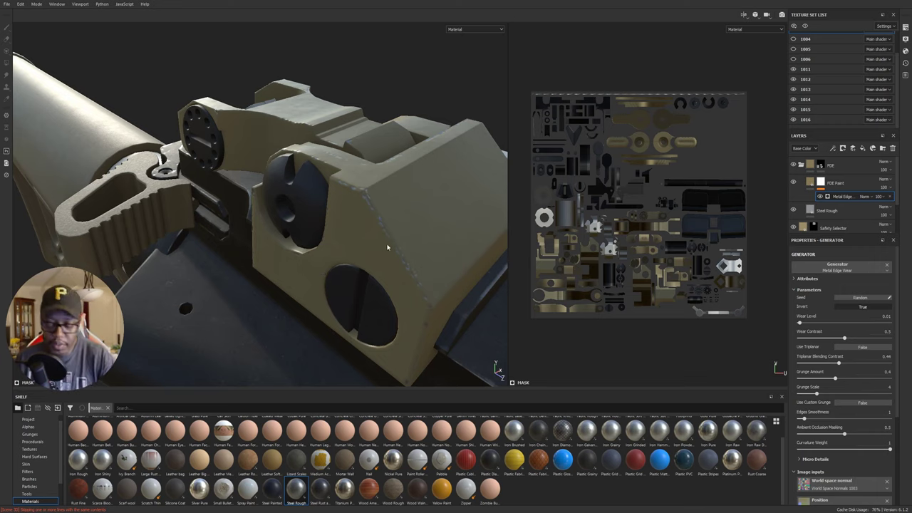
{"action": "left_click_drag", "start_coordinate": [397, 193], "coordinate": [562, 95], "text": "alt"}
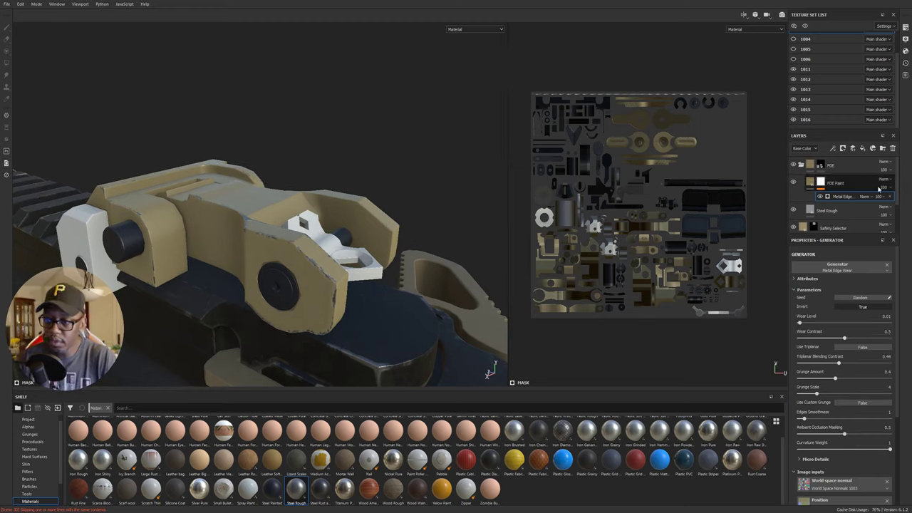
- Add a Paint effect above the Metal Edge Wear generator in the FDE Paint mask and set the brush size to 0.33
{"action": "left_click", "coordinate": [833, 148]}
{"action": "left_click", "coordinate": [845, 168]}
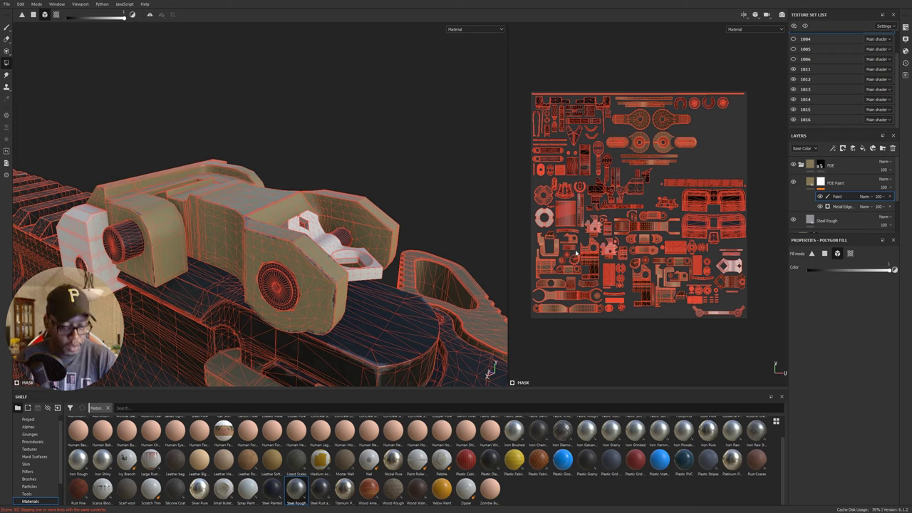
{"action": "key", "text": "1"}
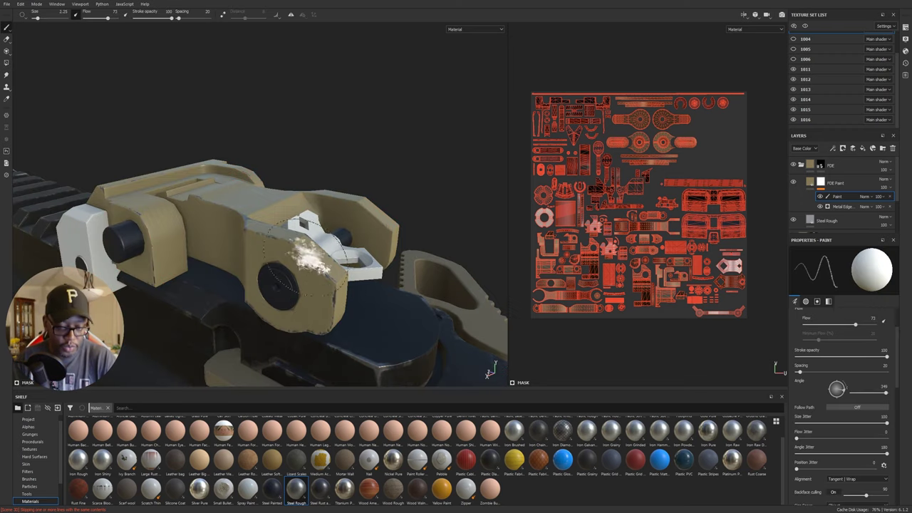
{"action": "right_click_drag", "start_coordinate": [407, 309], "coordinate": [345, 310], "text": "ctrl"}
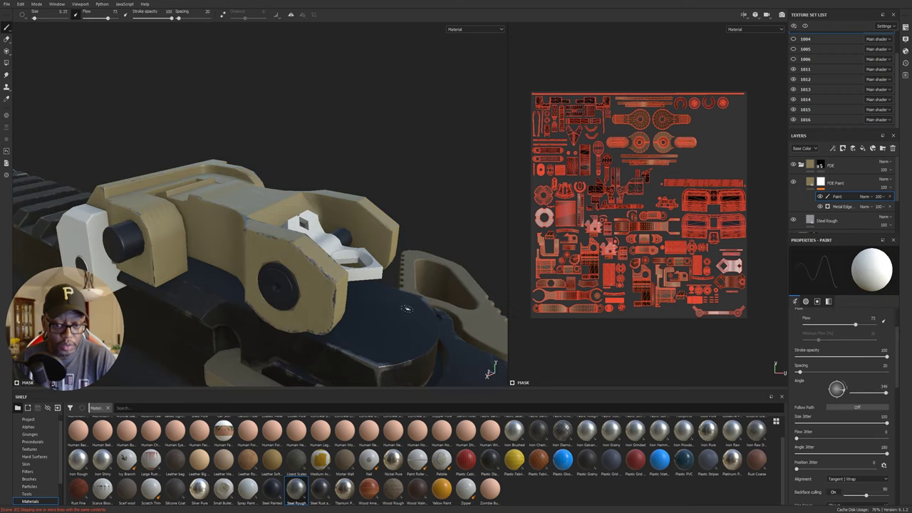
- Paint chipped wear in black along the outer corner edges of the sight arm around the round bolt
{"action": "mouse_move", "coordinate": [325, 285]}
{"action": "left_mouse_down"}
{"action": "mouse_move", "coordinate": [329, 276]}
{"action": "mouse_move", "coordinate": [335, 313]}
{"action": "left_mouse_up"}
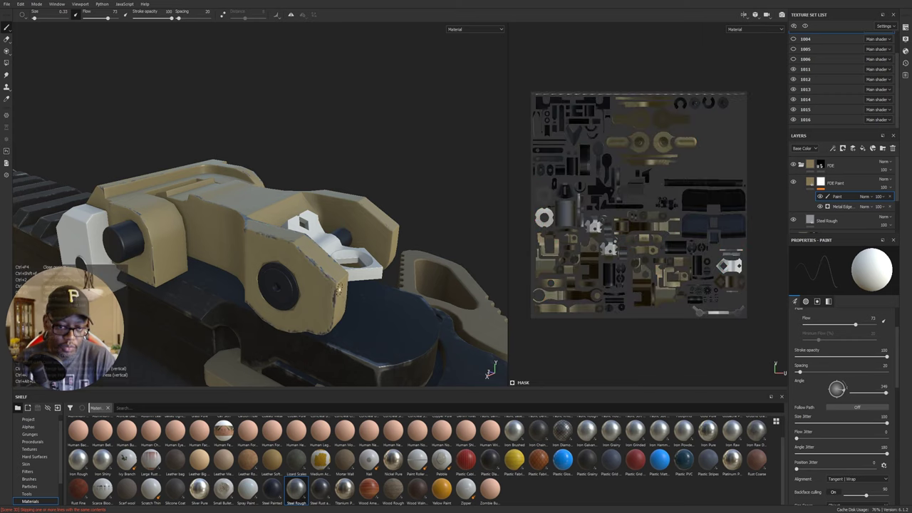
{"action": "key", "text": "x"}
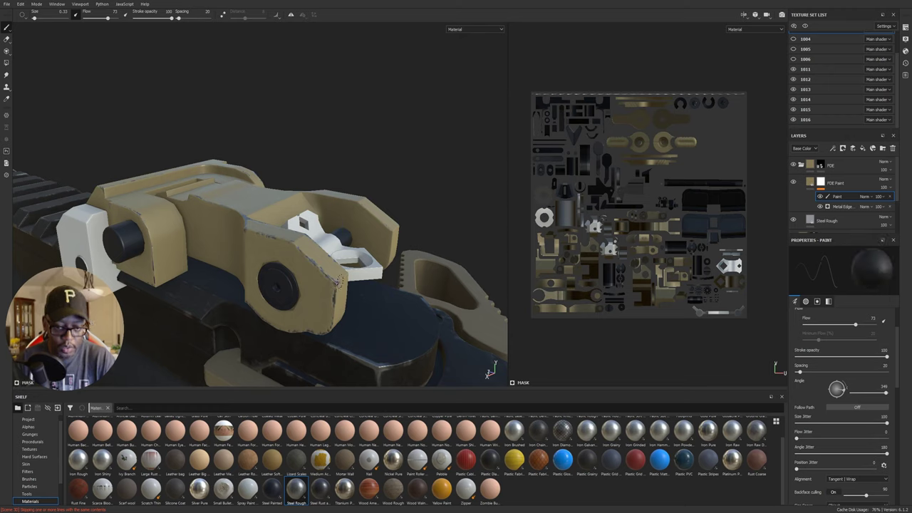
{"action": "left_click_drag", "start_coordinate": [345, 280], "coordinate": [317, 248], "text": "alt"}
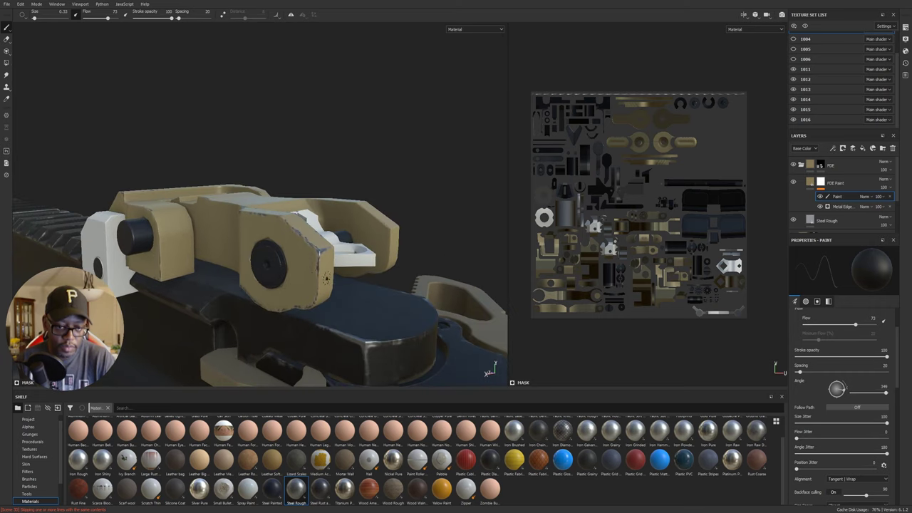
{"action": "left_click_drag", "start_coordinate": [326, 279], "coordinate": [318, 248]}
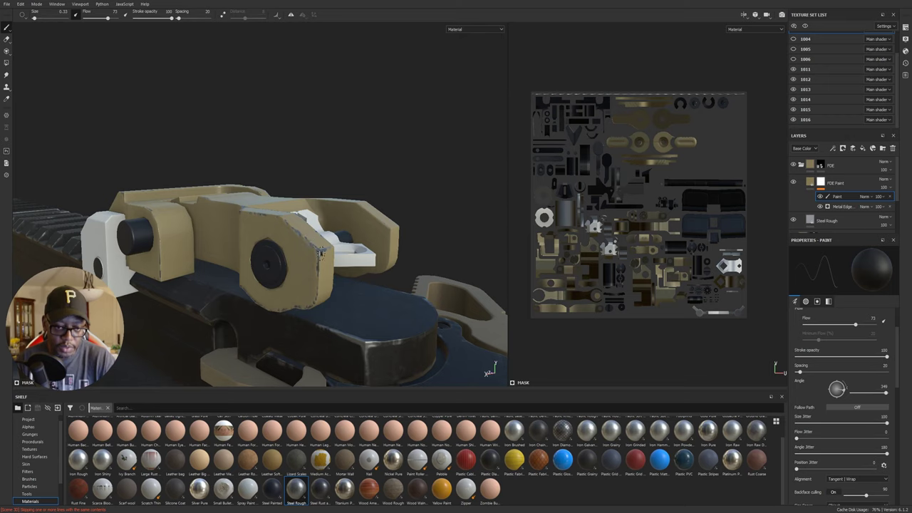
- Touch up the worn paint on the end faces and edges of both sight arms beside the white aperture
{"action": "left_click_drag", "start_coordinate": [365, 244], "coordinate": [340, 268], "text": "alt"}
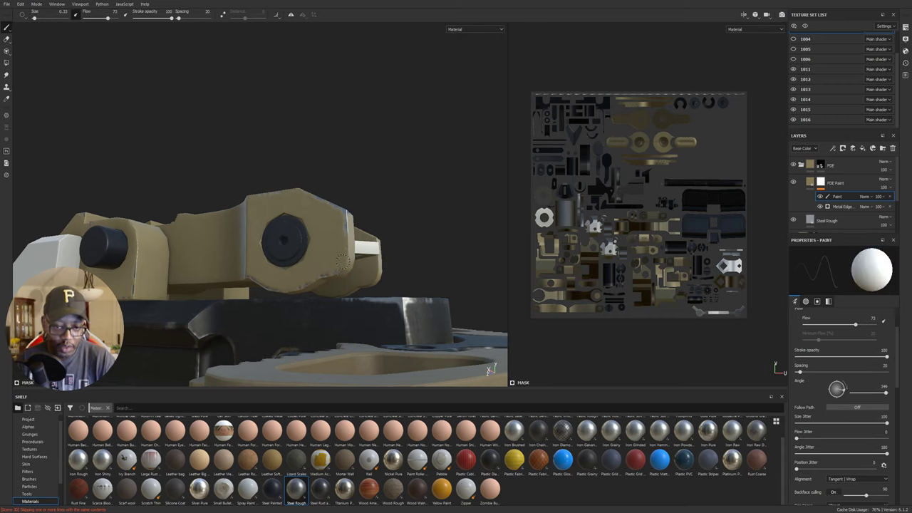
{"action": "left_click_drag", "start_coordinate": [332, 278], "coordinate": [235, 328], "text": "alt"}
{"action": "left_click_drag", "start_coordinate": [306, 235], "coordinate": [283, 217], "text": "alt"}
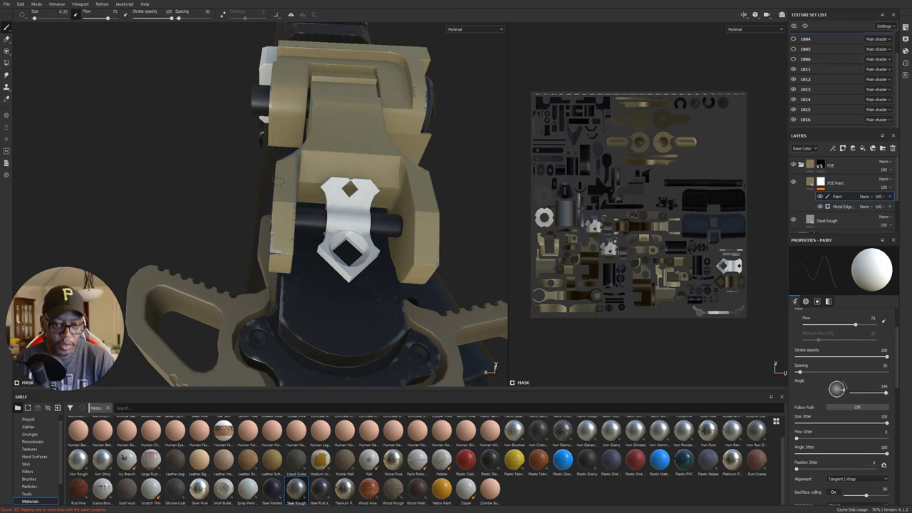
{"action": "mouse_move", "coordinate": [316, 185]}
{"action": "left_mouse_down", "text": "alt"}
{"action": "mouse_move", "coordinate": [348, 128]}
{"action": "mouse_move", "coordinate": [421, 176]}
{"action": "left_mouse_up", "text": "alt"}
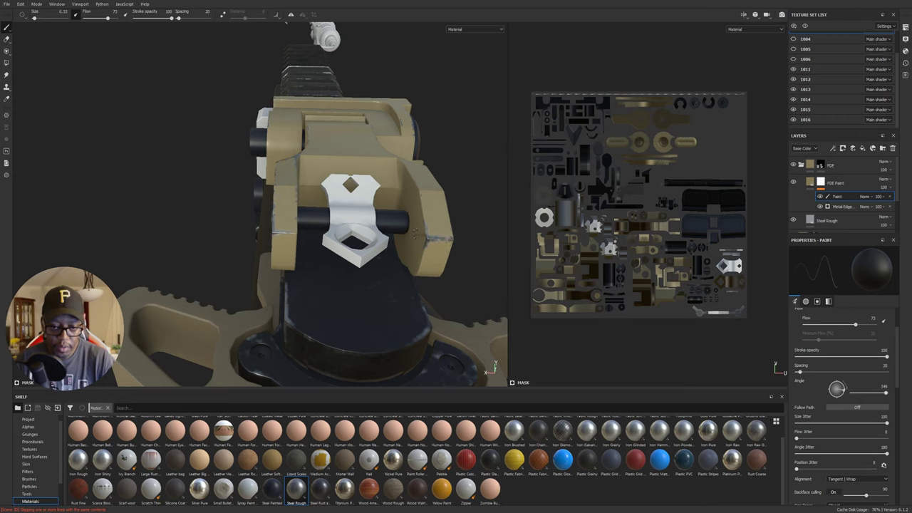
- Paint wear on the sight base's edges around the large notched dial, alternating black and white to refine it
{"action": "left_click_drag", "start_coordinate": [416, 234], "coordinate": [442, 273], "text": "alt"}
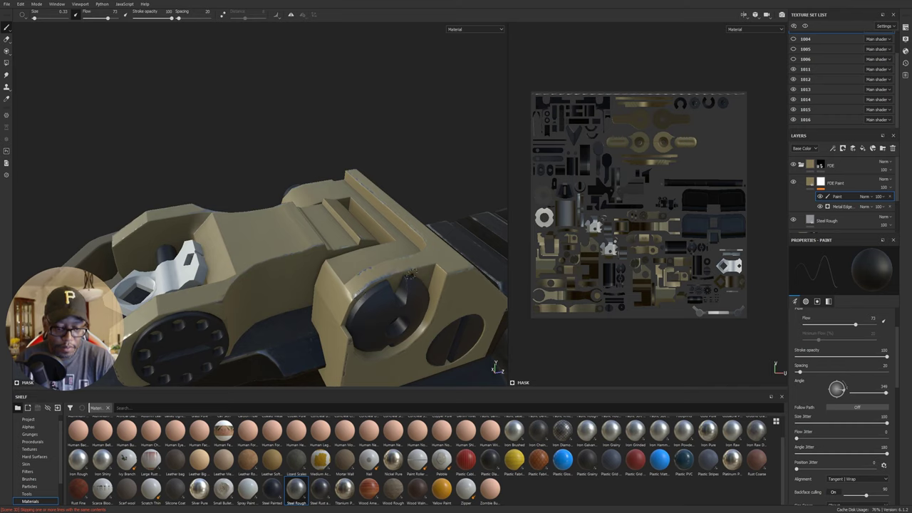
{"action": "key", "text": "x"}
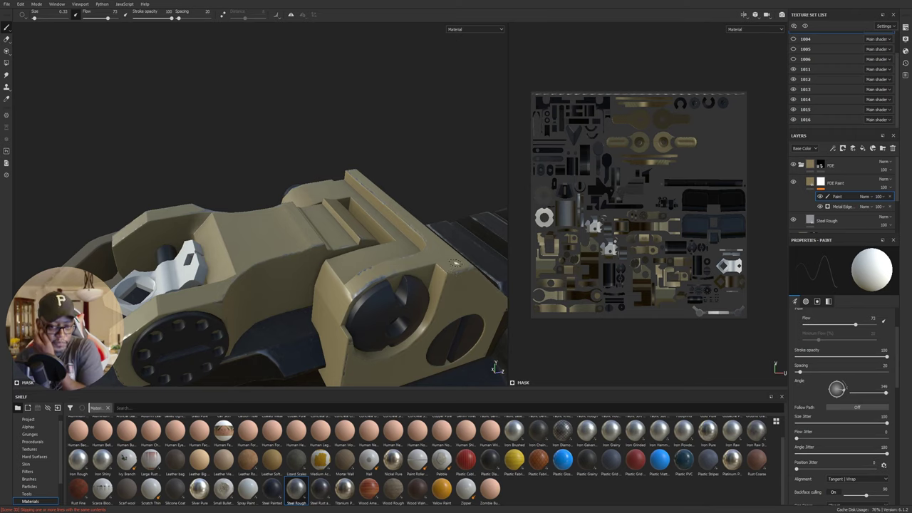
{"action": "left_click_drag", "start_coordinate": [425, 284], "coordinate": [455, 286], "text": "alt"}
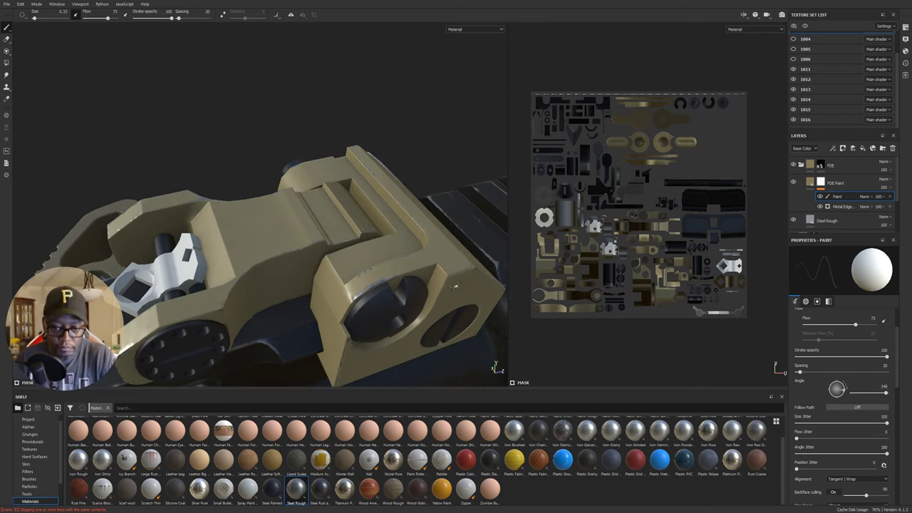
{"action": "key", "text": "x"}
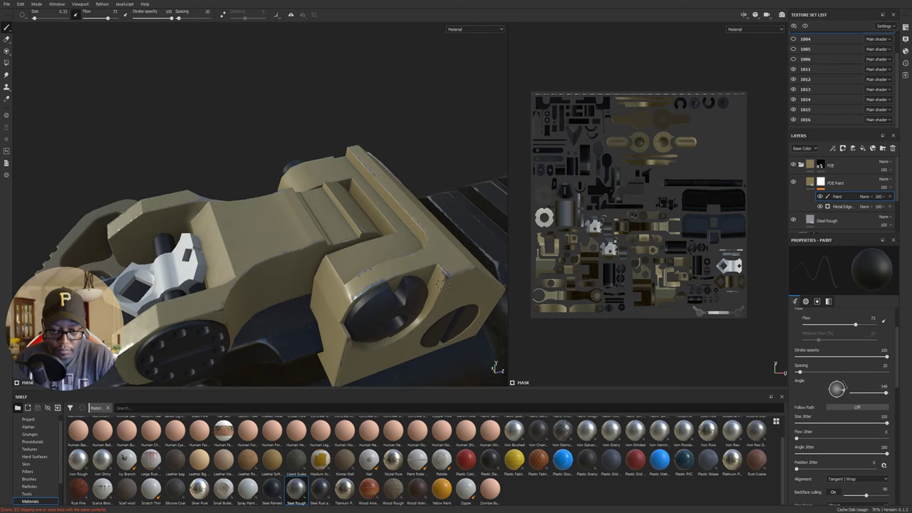
{"action": "left_click_drag", "start_coordinate": [443, 279], "coordinate": [433, 255], "text": "alt"}
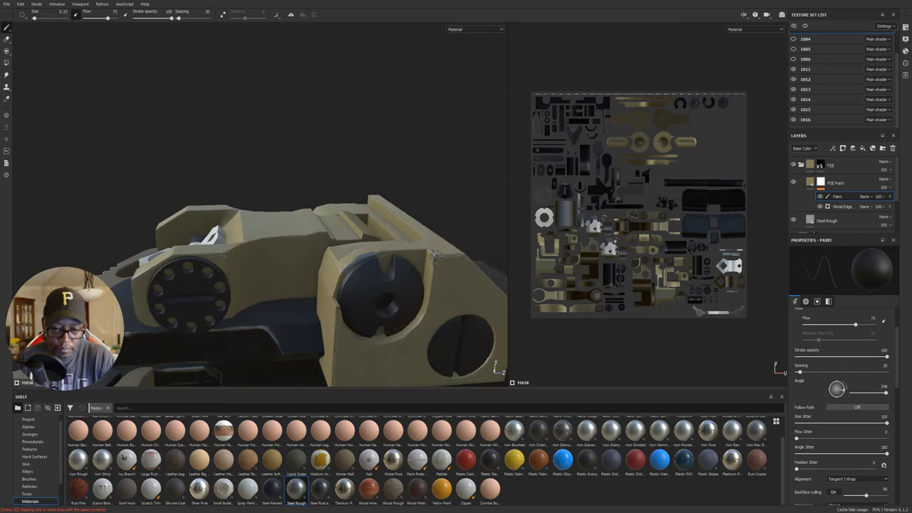
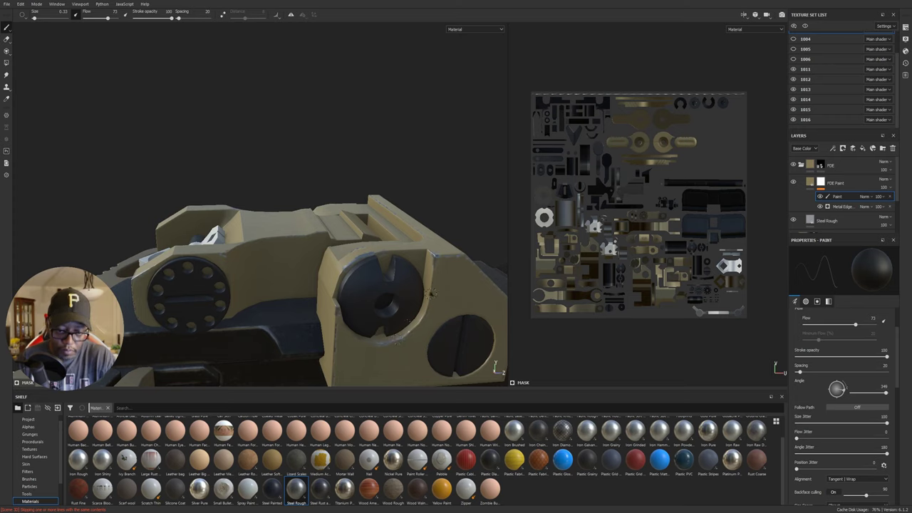
- Reduce the brush size to 0.16 and paint fine wear along the sight base's dial recess and upper edges
{"action": "mouse_move", "coordinate": [431, 293]}
{"action": "right_mouse_down", "text": "ctrl"}
{"action": "mouse_move", "coordinate": [446, 293]}
{"action": "mouse_move", "coordinate": [424, 293]}
{"action": "right_mouse_up", "text": "ctrl"}
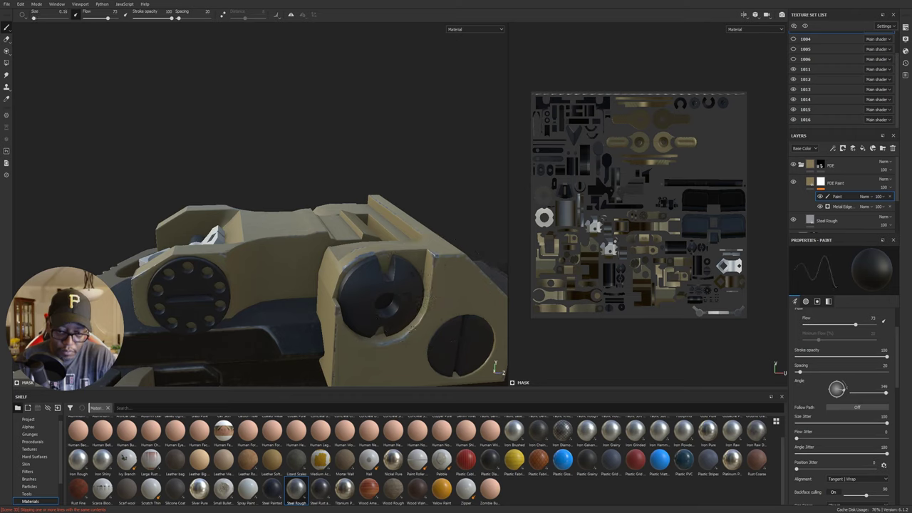
{"action": "mouse_move", "coordinate": [377, 349]}
{"action": "left_mouse_down", "text": "alt"}
{"action": "mouse_move", "coordinate": [466, 328]}
{"action": "mouse_move", "coordinate": [485, 315]}
{"action": "left_mouse_up", "text": "alt"}
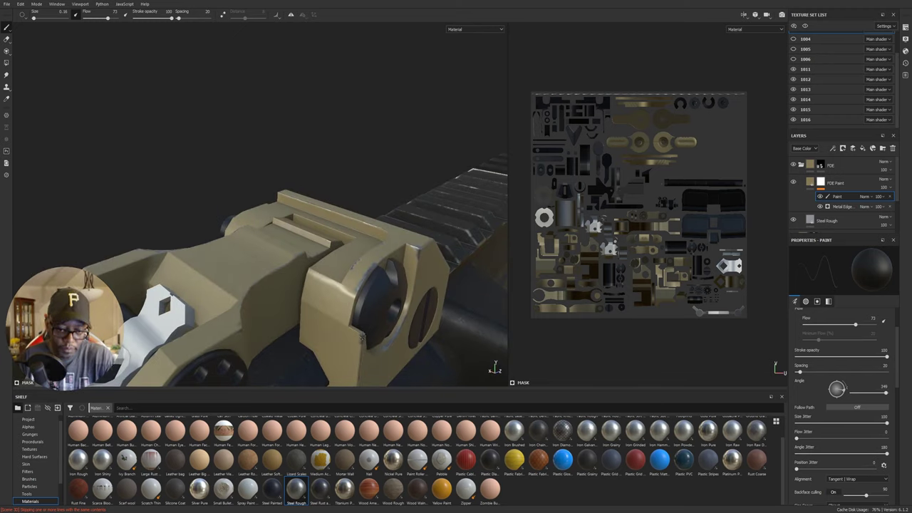
{"action": "left_click_drag", "start_coordinate": [440, 315], "coordinate": [396, 261], "text": "alt"}
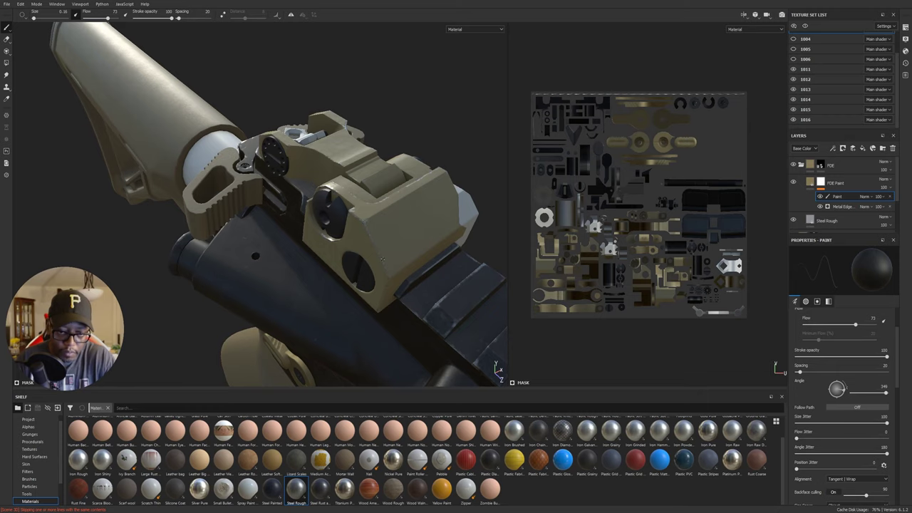
{"action": "left_click_drag", "start_coordinate": [382, 260], "coordinate": [307, 336], "text": "alt"}
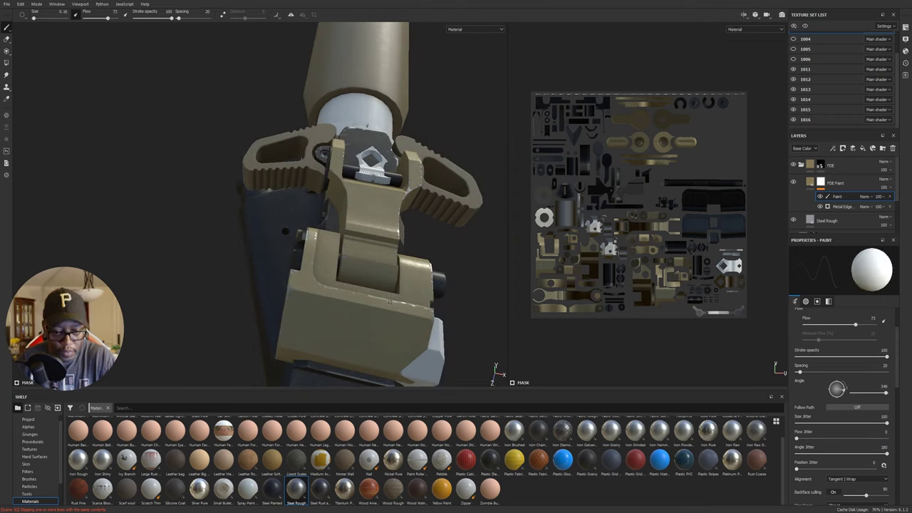
- Paint fine wear around the edges of the rounded pin housing next to the white clamp block
{"action": "left_click_drag", "start_coordinate": [390, 303], "coordinate": [432, 252], "text": "alt"}
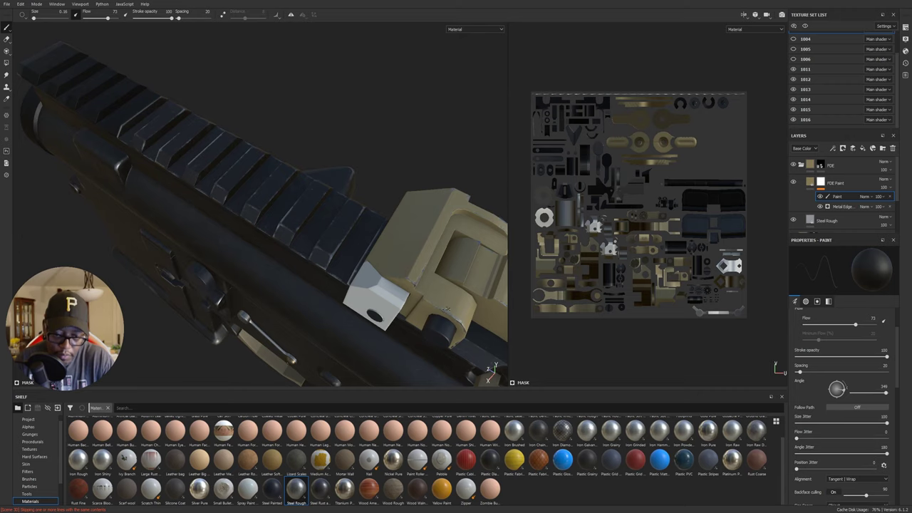
{"action": "left_click_drag", "start_coordinate": [444, 309], "coordinate": [472, 343], "text": "alt"}
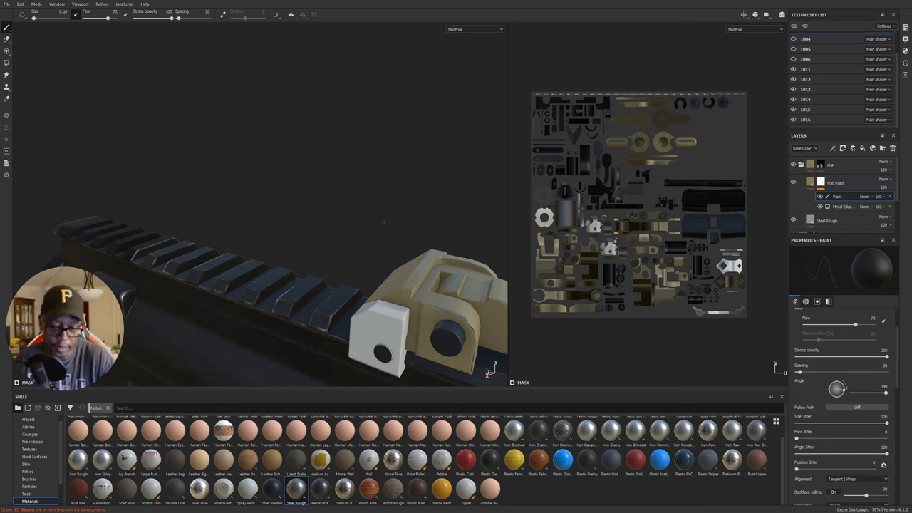
{"action": "left_click_drag", "start_coordinate": [433, 239], "coordinate": [371, 280], "text": "alt"}
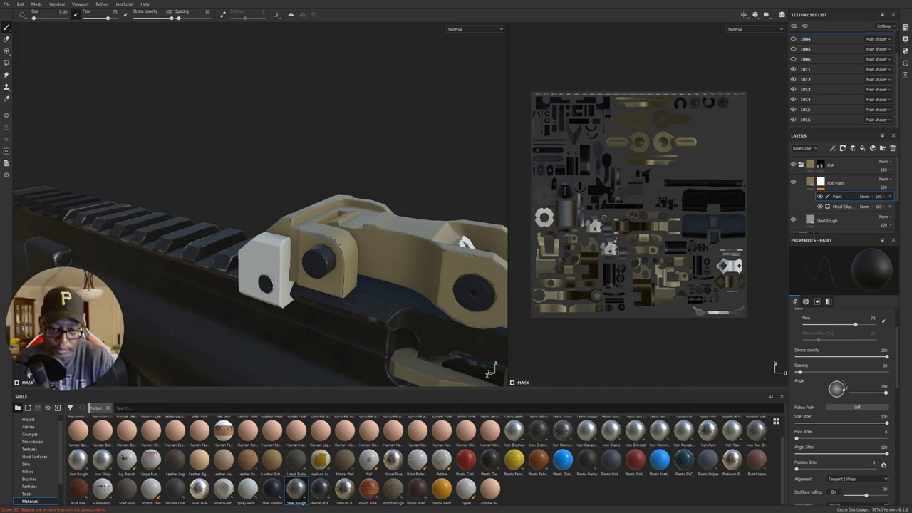
{"action": "key", "text": "x"}
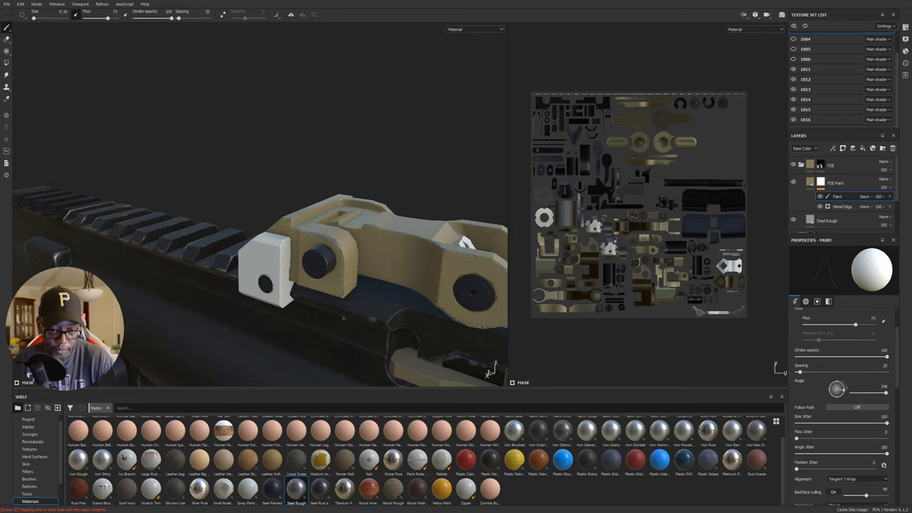
- Paint black wear along the sight base's sloped front and lower edges, including the corner near the slotted screw
{"action": "mouse_move", "coordinate": [340, 292]}
{"action": "left_mouse_down", "text": "alt"}
{"action": "mouse_move", "coordinate": [489, 372]}
{"action": "mouse_move", "coordinate": [297, 293]}
{"action": "left_mouse_up", "text": "alt"}
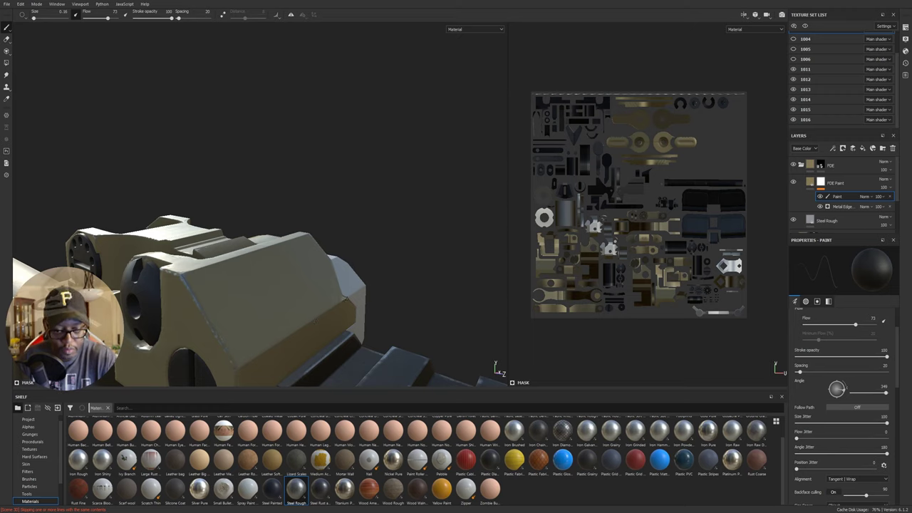
{"action": "left_click_drag", "start_coordinate": [430, 296], "coordinate": [340, 305], "text": "alt"}
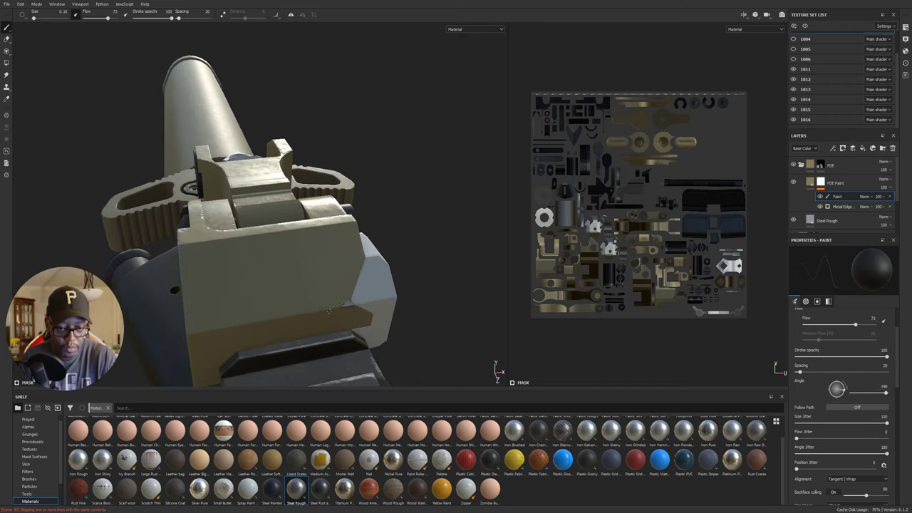
{"action": "left_click_drag", "start_coordinate": [342, 306], "coordinate": [345, 287], "text": "alt"}
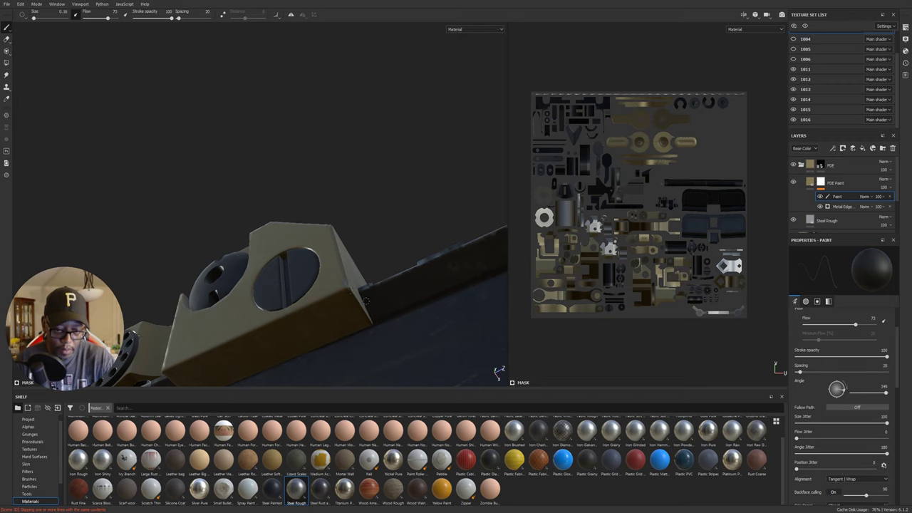
{"action": "left_click_drag", "start_coordinate": [366, 300], "coordinate": [341, 301], "text": "alt"}
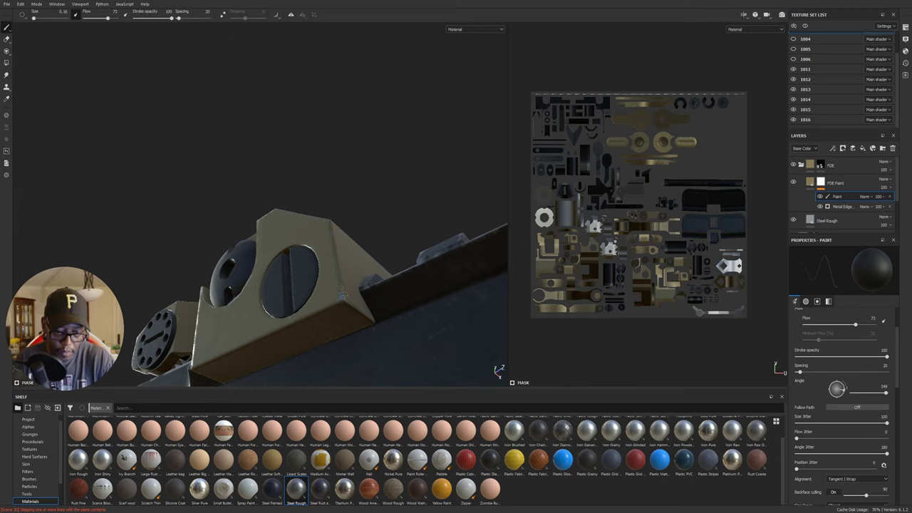
{"action": "left_click_drag", "start_coordinate": [343, 292], "coordinate": [335, 304], "text": "alt"}
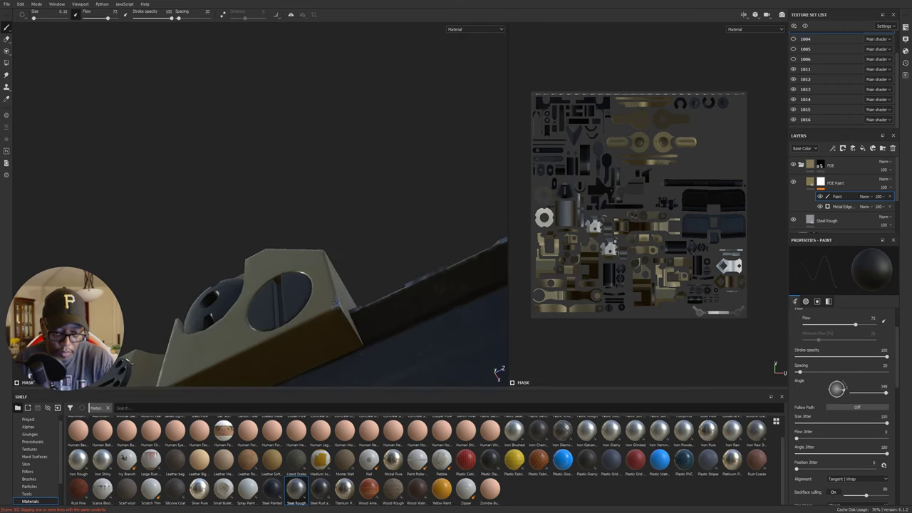
{"action": "left_click_drag", "start_coordinate": [337, 303], "coordinate": [319, 349], "text": "alt"}
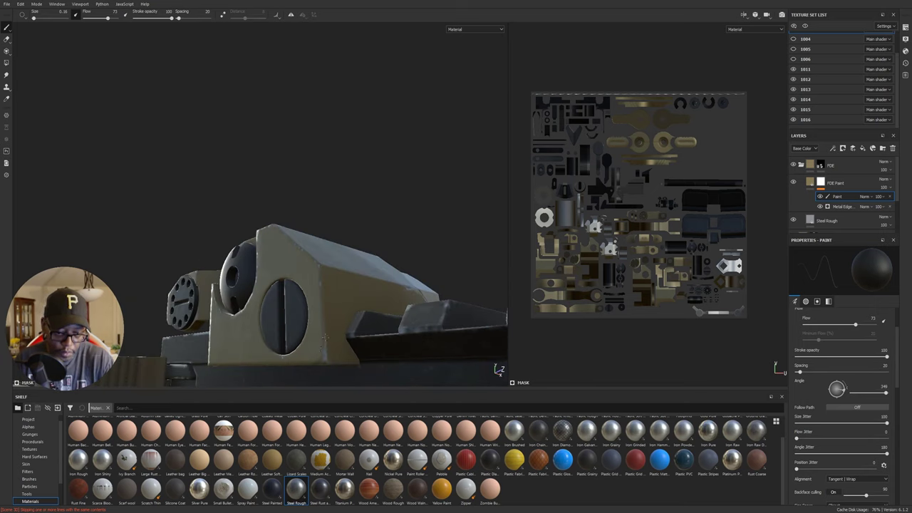
{"action": "left_click_drag", "start_coordinate": [326, 355], "coordinate": [385, 318], "text": "alt"}
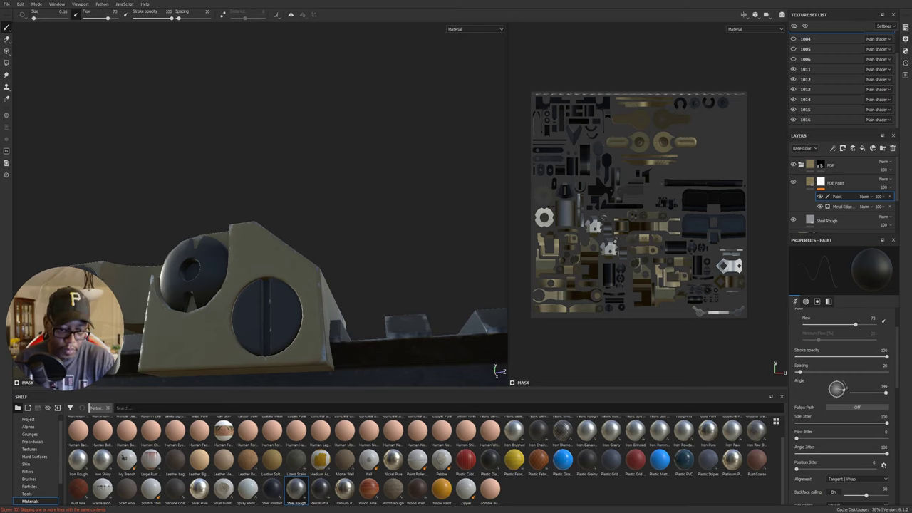
{"action": "middle_click_drag", "start_coordinate": [336, 251], "coordinate": [447, 157], "text": "alt"}
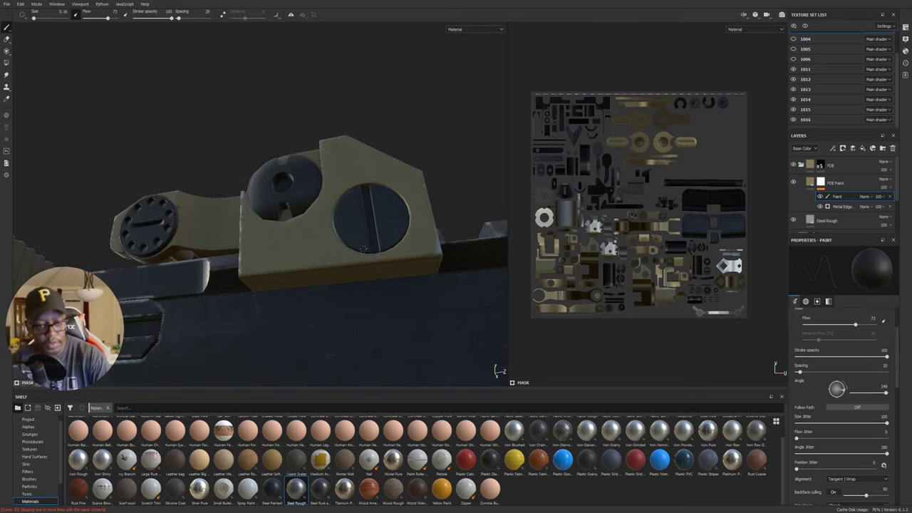
- Touch up the wear on the pin housing's lower front corner and vertical edge, alternating black and white paint
{"action": "left_click_drag", "start_coordinate": [363, 248], "coordinate": [279, 202], "text": "alt"}
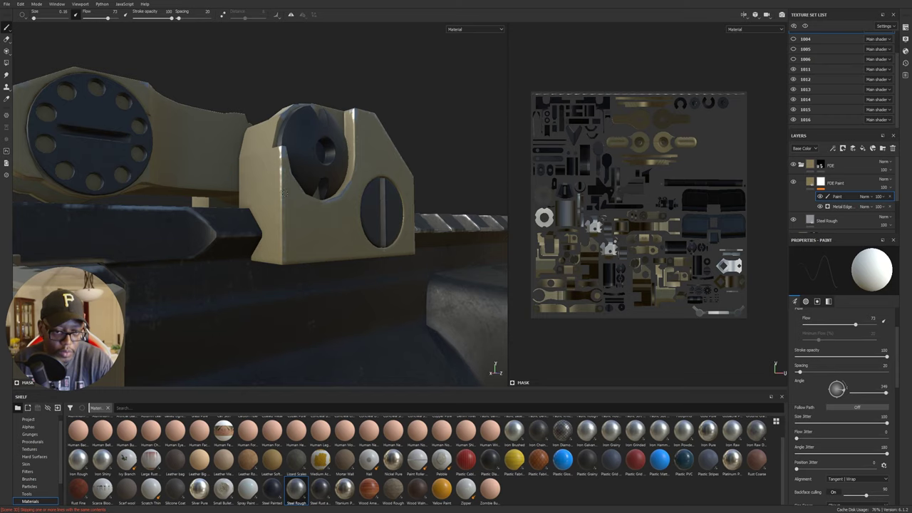
{"action": "mouse_move", "coordinate": [289, 249]}
{"action": "left_mouse_down", "text": "alt"}
{"action": "mouse_move", "coordinate": [283, 212]}
{"action": "mouse_move", "coordinate": [346, 325]}
{"action": "mouse_move", "coordinate": [436, 303]}
{"action": "mouse_move", "coordinate": [613, 285]}
{"action": "mouse_move", "coordinate": [591, 303]}
{"action": "mouse_move", "coordinate": [582, 293]}
{"action": "left_mouse_up", "text": "alt"}
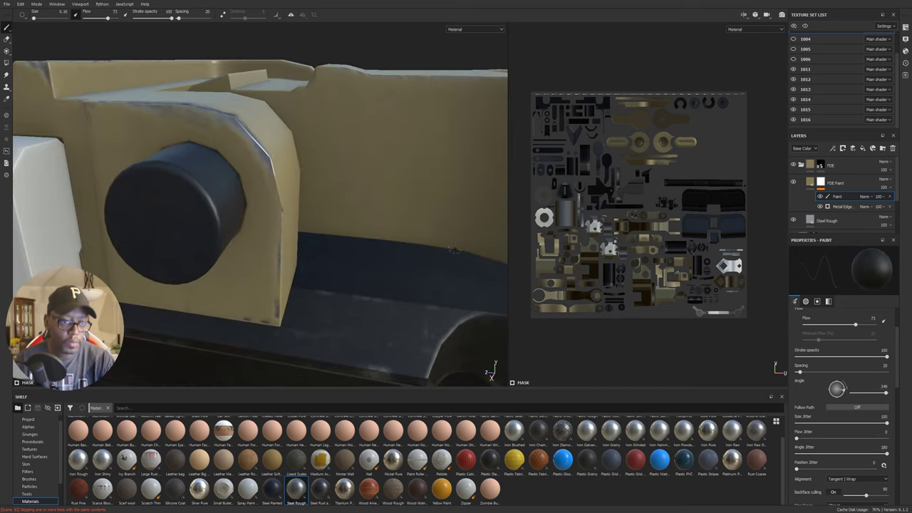
{"action": "key", "text": "x"}
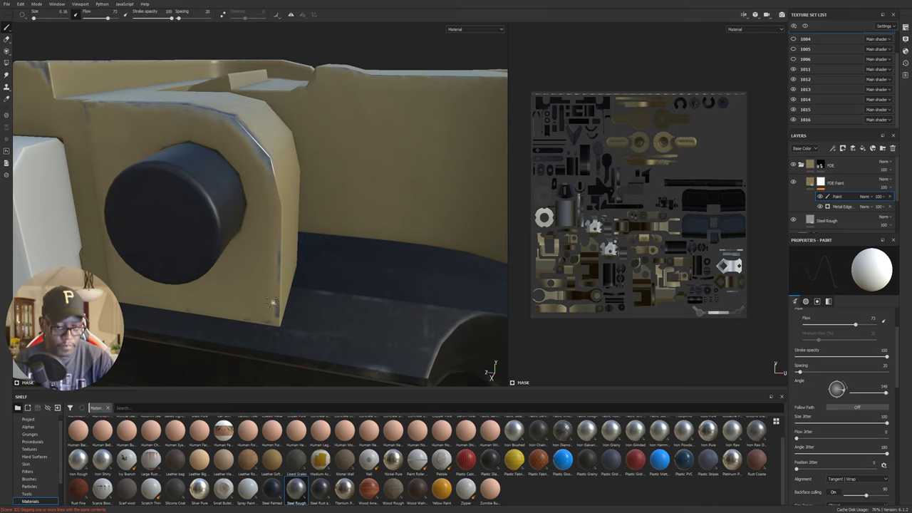
{"action": "key", "text": "x"}
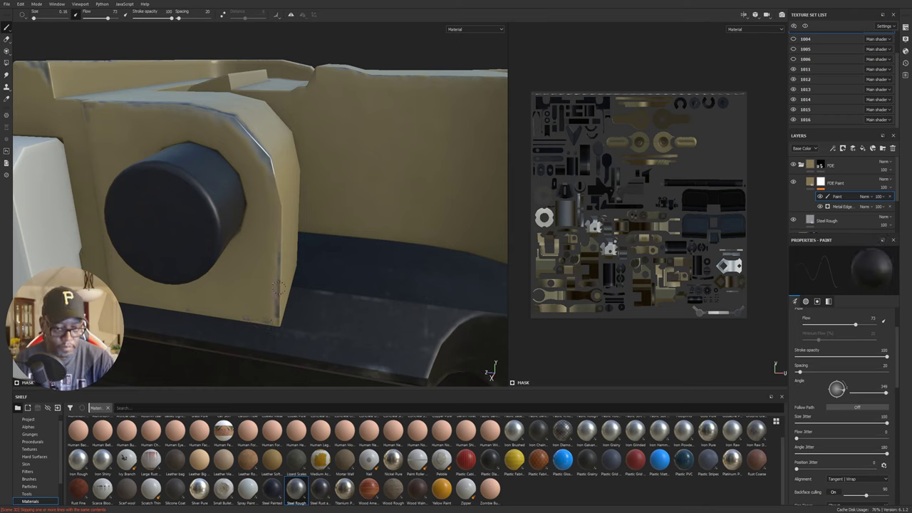
{"action": "left_click_drag", "start_coordinate": [281, 312], "coordinate": [342, 209], "text": "alt"}
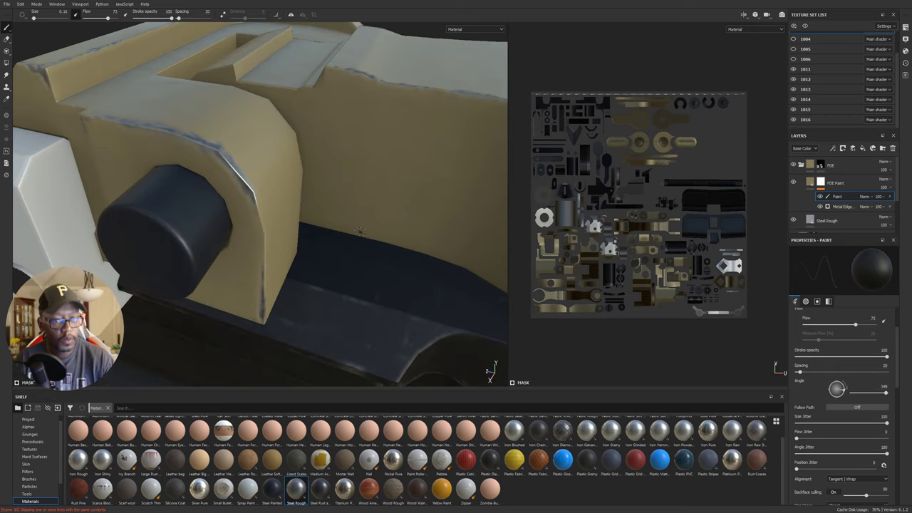
- Paint wear along the rear sight arm's neck and the fork edges around the white aperture piece and round pivot
{"action": "key", "text": "x"}
{"action": "right_click", "coordinate": [426, 178]}
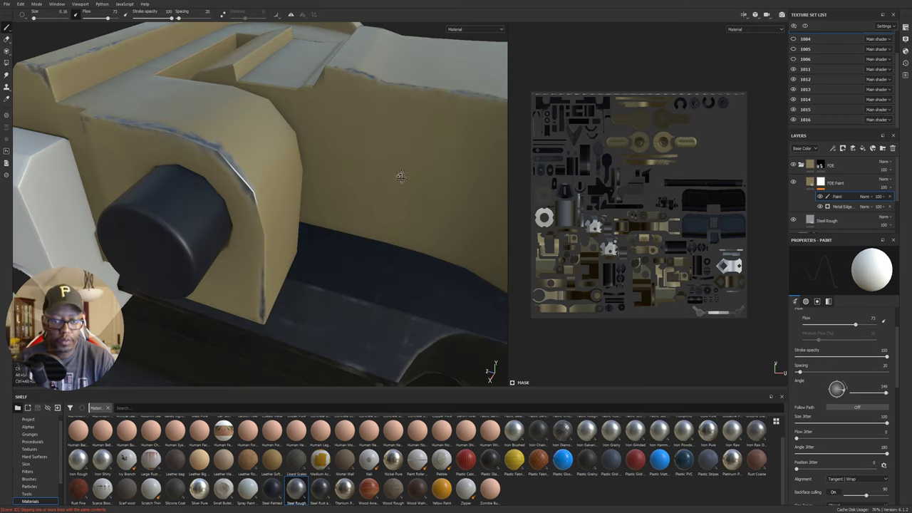
{"action": "mouse_move", "coordinate": [399, 176]}
{"action": "left_mouse_down", "text": "alt"}
{"action": "mouse_move", "coordinate": [313, 146]}
{"action": "mouse_move", "coordinate": [413, 149]}
{"action": "mouse_move", "coordinate": [297, 258]}
{"action": "left_mouse_up", "text": "alt"}
{"action": "right_click_drag", "start_coordinate": [382, 266], "coordinate": [124, 26], "text": "alt"}
{"action": "left_click_drag", "start_coordinate": [454, 263], "coordinate": [344, 334], "text": "alt"}
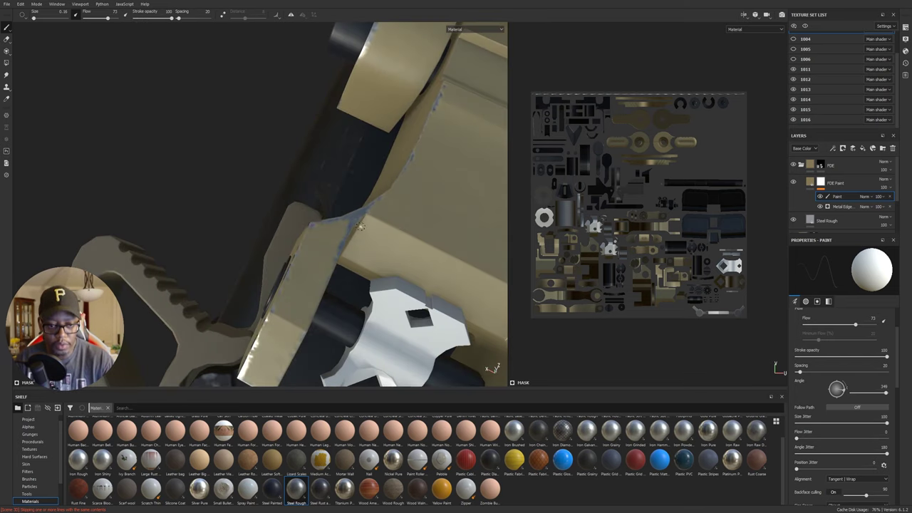
{"action": "left_click_drag", "start_coordinate": [448, 200], "coordinate": [405, 157], "text": "alt"}
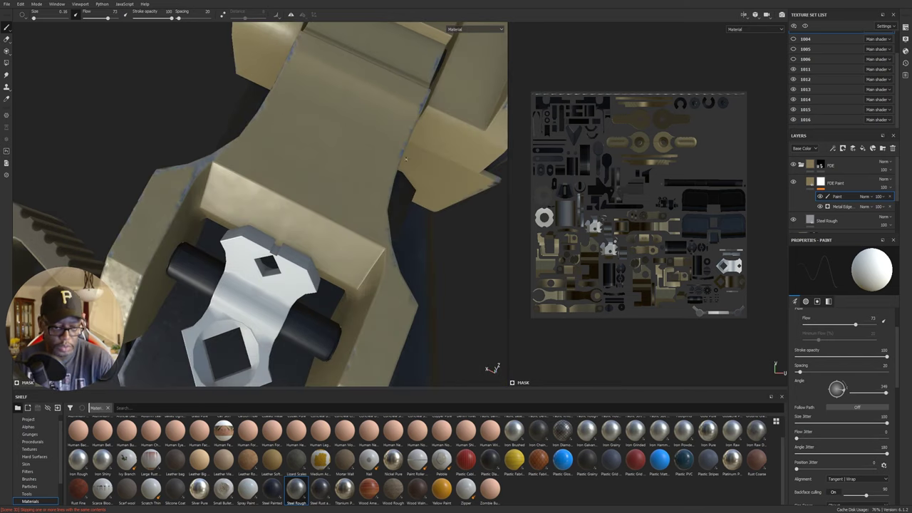
{"action": "left_click_drag", "start_coordinate": [450, 242], "coordinate": [466, 133], "text": "alt"}
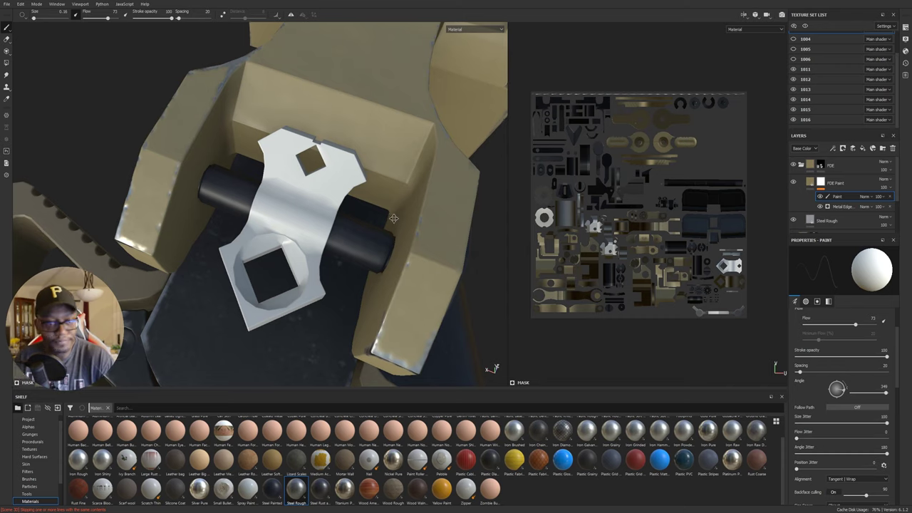
{"action": "middle_click_drag", "start_coordinate": [382, 187], "coordinate": [471, 235], "text": "alt"}
{"action": "left_click_drag", "start_coordinate": [463, 264], "coordinate": [324, 231], "text": "alt"}
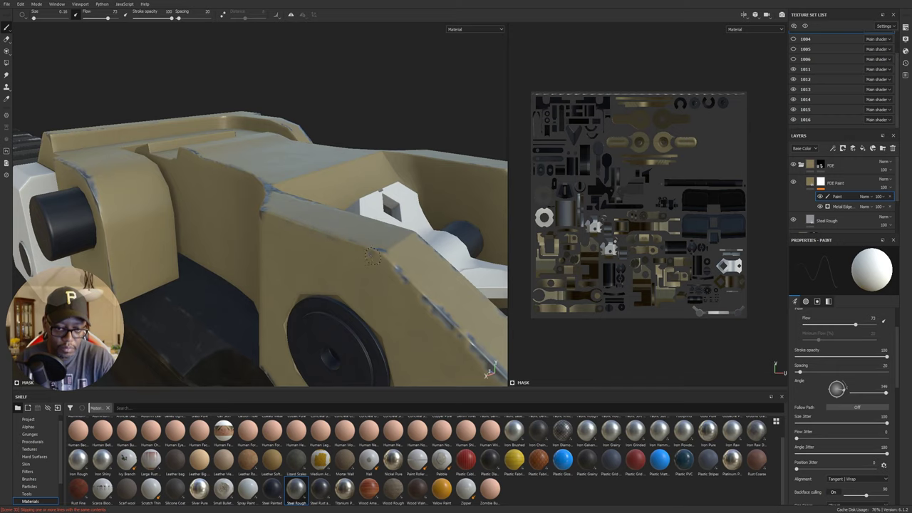
{"action": "right_click_drag", "start_coordinate": [414, 324], "coordinate": [71, 99], "text": "alt"}
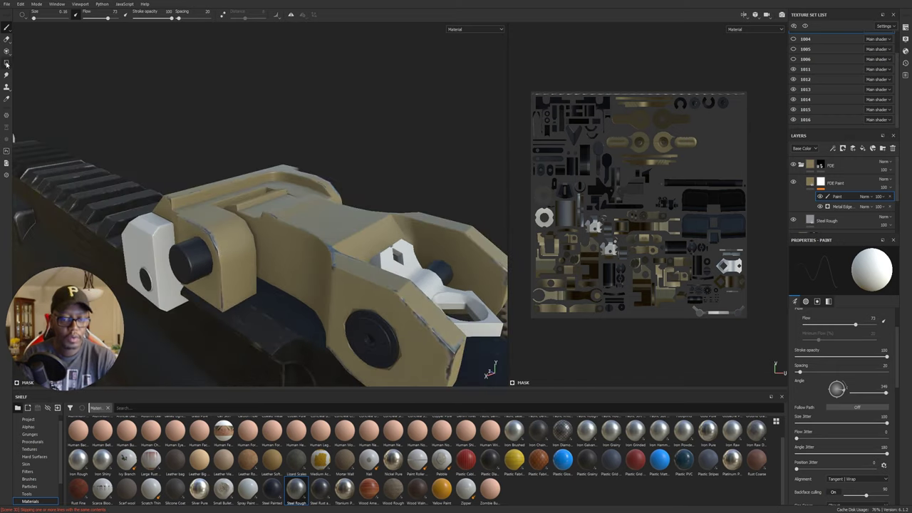
{"action": "right_click_drag", "start_coordinate": [494, 377], "coordinate": [300, 250], "text": "alt"}
- Paint black wear along the upper rim of the front sight's open ring, starting where it meets the arm
{"action": "left_click_drag", "start_coordinate": [370, 285], "coordinate": [422, 222], "text": "alt"}
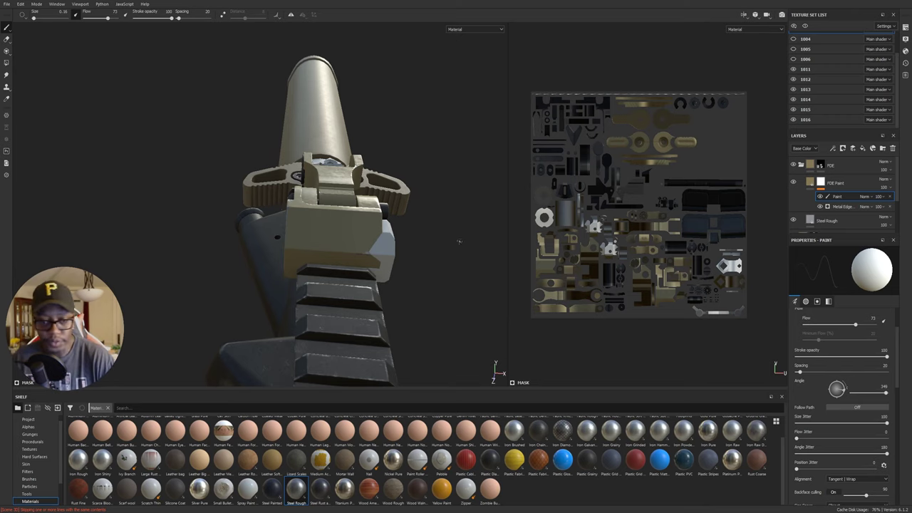
{"action": "left_click_drag", "start_coordinate": [459, 242], "coordinate": [457, 224], "text": "alt"}
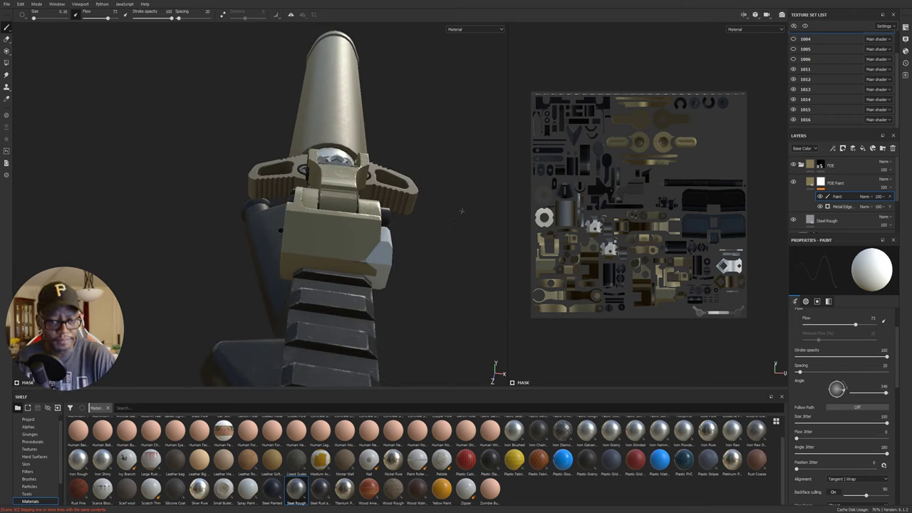
{"action": "right_click_drag", "start_coordinate": [462, 211], "coordinate": [387, 284], "text": "alt"}
{"action": "left_click_drag", "start_coordinate": [385, 267], "coordinate": [237, 137], "text": "alt"}
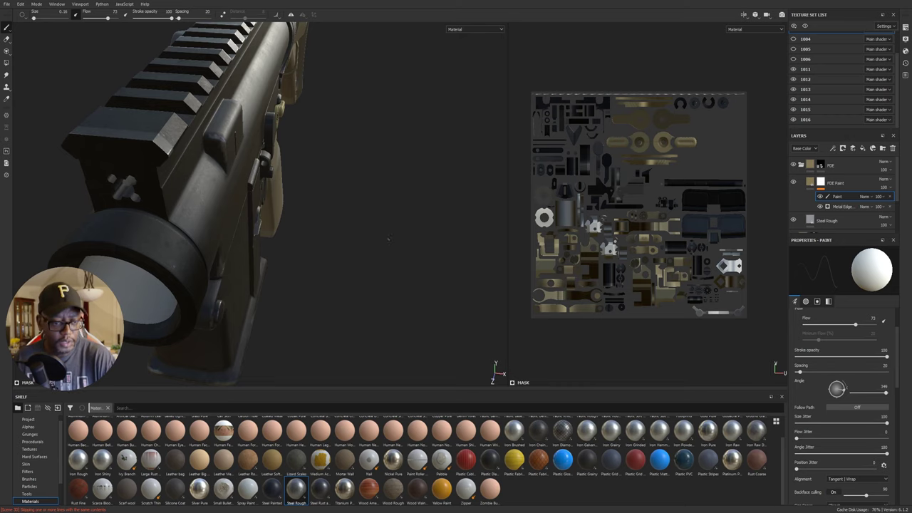
{"action": "right_click_drag", "start_coordinate": [389, 239], "coordinate": [325, 285], "text": "alt"}
{"action": "left_click_drag", "start_coordinate": [313, 278], "coordinate": [36, 224], "text": "alt"}
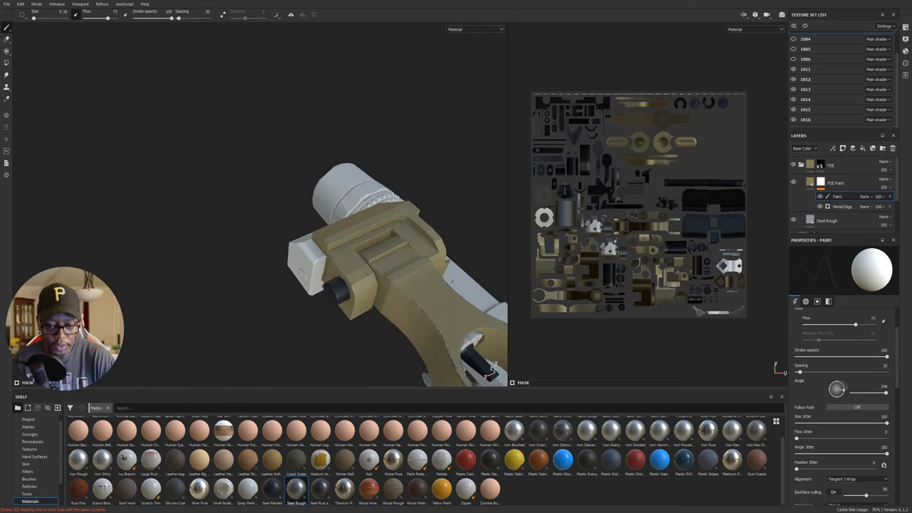
{"action": "middle_click_drag", "start_coordinate": [435, 317], "coordinate": [375, 288], "text": "alt"}
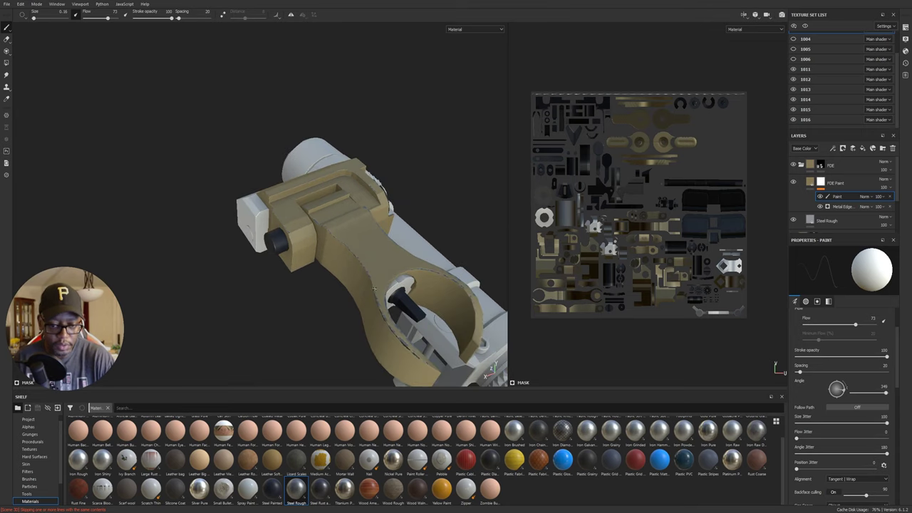
{"action": "scroll", "coordinate": [373, 284], "scroll_direction": "up", "scroll_amount": 3}
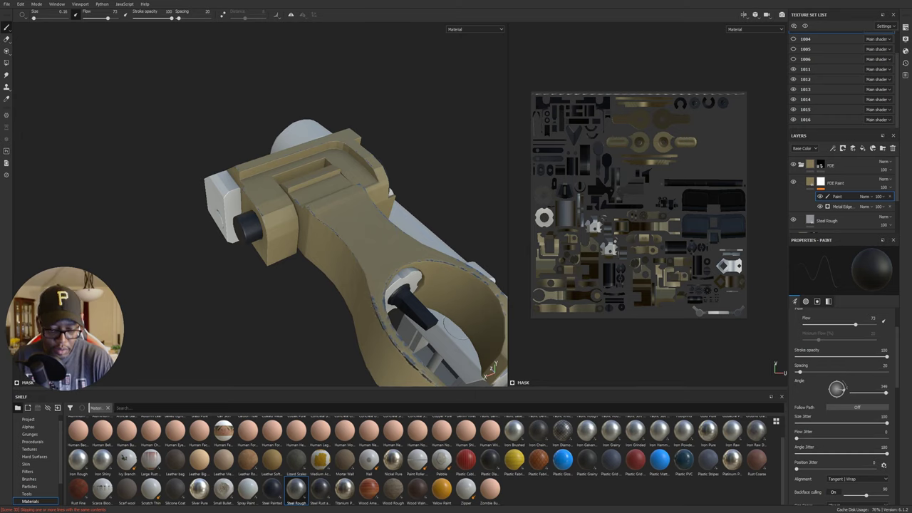
{"action": "left_click_drag", "start_coordinate": [456, 328], "coordinate": [378, 258], "text": "alt"}
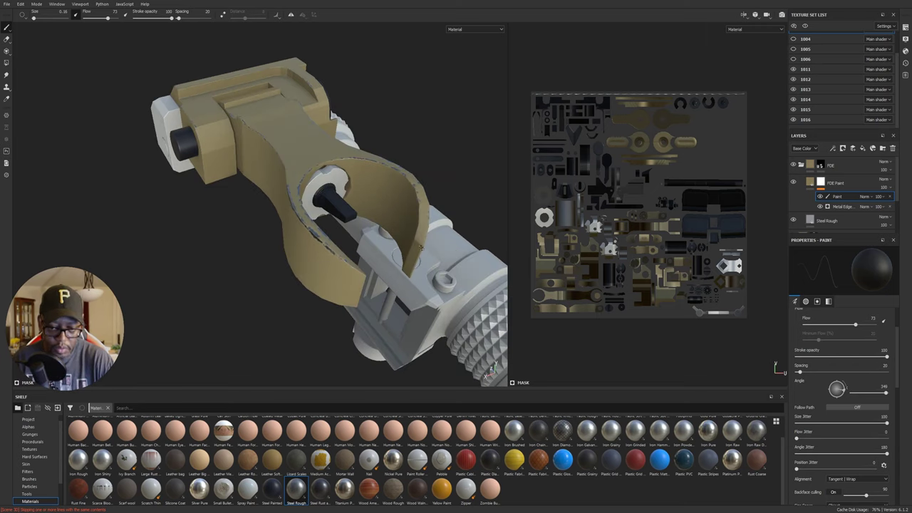
- Extend the black wear around the front sight ring's rim toward both open ends
{"action": "left_click_drag", "start_coordinate": [427, 251], "coordinate": [411, 223], "text": "alt"}
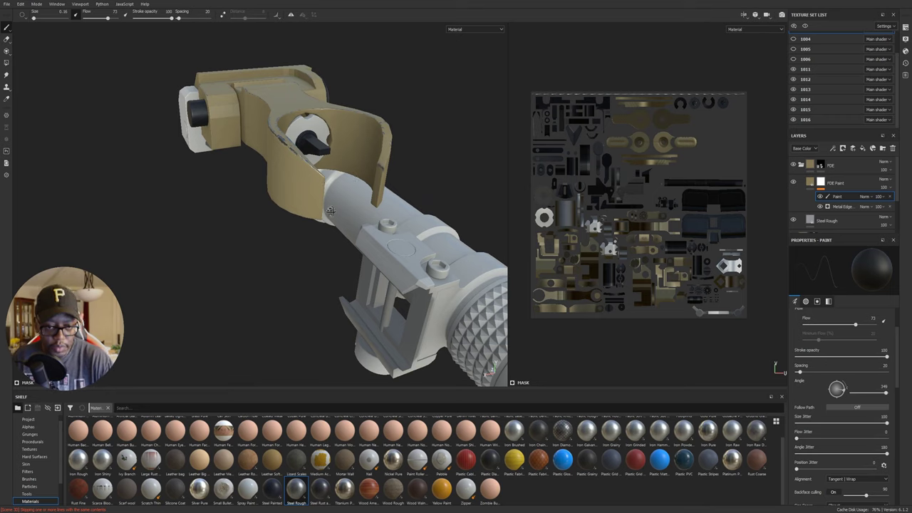
{"action": "left_click_drag", "start_coordinate": [331, 212], "coordinate": [264, 230], "text": "alt"}
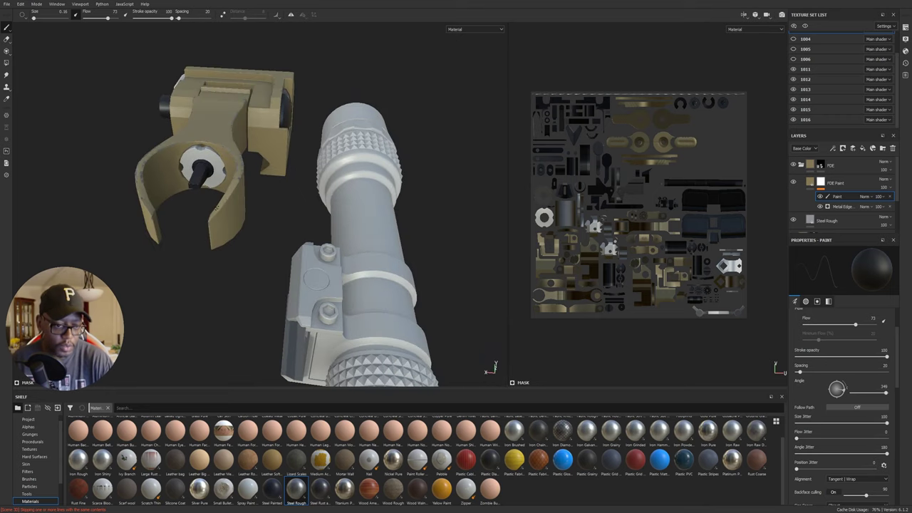
{"action": "scroll", "coordinate": [311, 235], "scroll_direction": "up", "scroll_amount": 3}
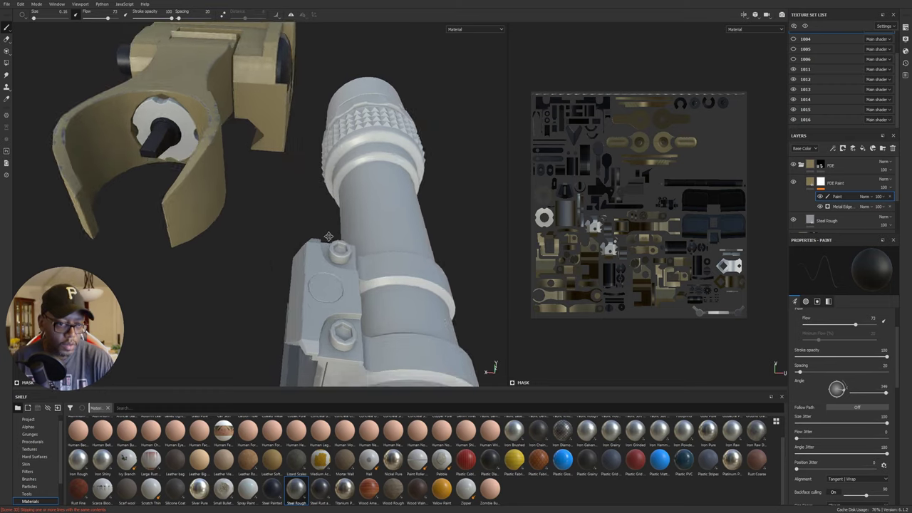
{"action": "mouse_move", "coordinate": [311, 236]}
{"action": "left_mouse_down", "text": "alt"}
{"action": "mouse_move", "coordinate": [383, 226]}
{"action": "mouse_move", "coordinate": [352, 205]}
{"action": "mouse_move", "coordinate": [307, 221]}
{"action": "left_mouse_up", "text": "alt"}
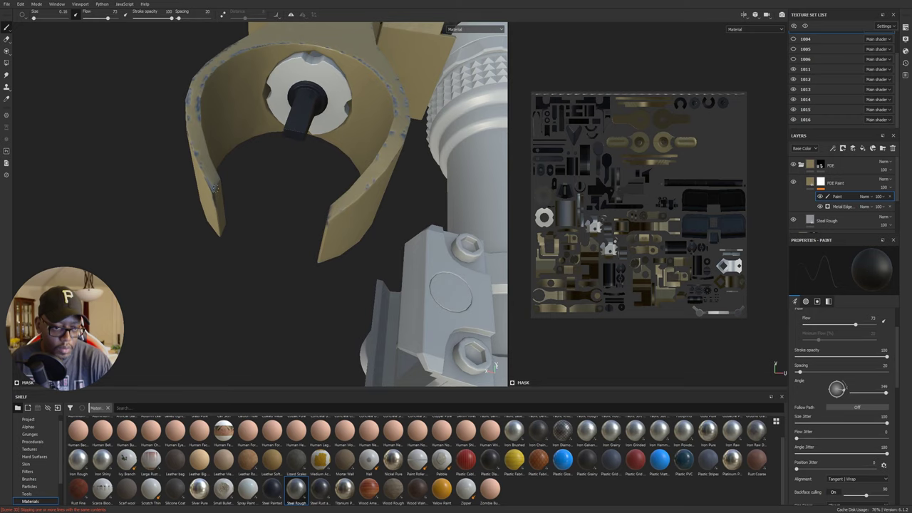
{"action": "left_click_drag", "start_coordinate": [216, 196], "coordinate": [329, 241], "text": "alt"}
{"action": "mouse_move", "coordinate": [328, 242]}
{"action": "right_mouse_down", "text": "alt"}
{"action": "mouse_move", "coordinate": [377, 272]}
{"action": "mouse_move", "coordinate": [314, 248]}
{"action": "right_mouse_up", "text": "alt"}
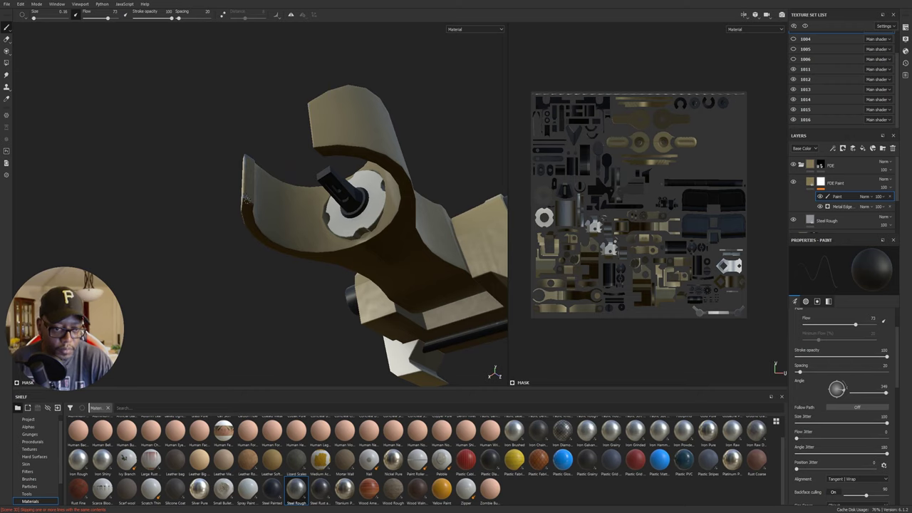
- Paint black wear on the end faces and lower corners of the front sight ring's open tips
{"action": "left_click_drag", "start_coordinate": [245, 202], "coordinate": [420, 189], "text": "alt"}
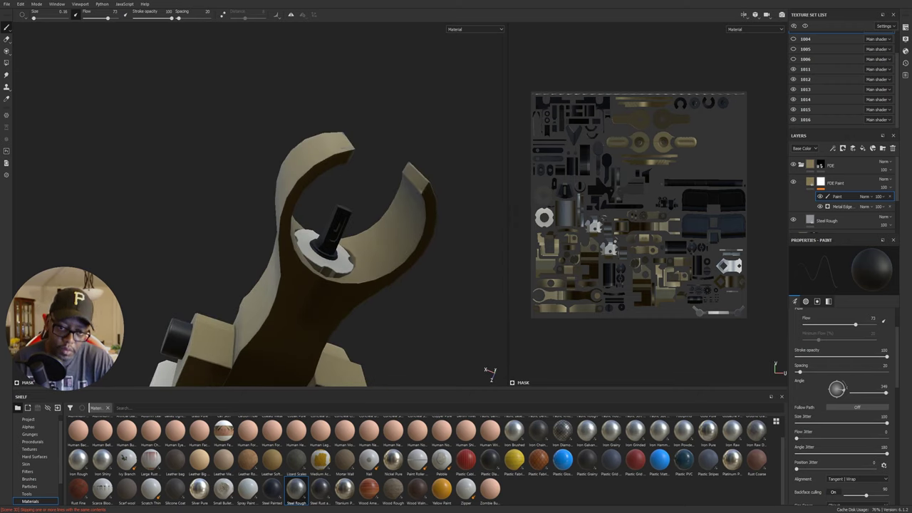
{"action": "mouse_move", "coordinate": [423, 190]}
{"action": "left_mouse_down", "text": "alt"}
{"action": "mouse_move", "coordinate": [437, 207]}
{"action": "mouse_move", "coordinate": [427, 199]}
{"action": "left_mouse_up", "text": "alt"}
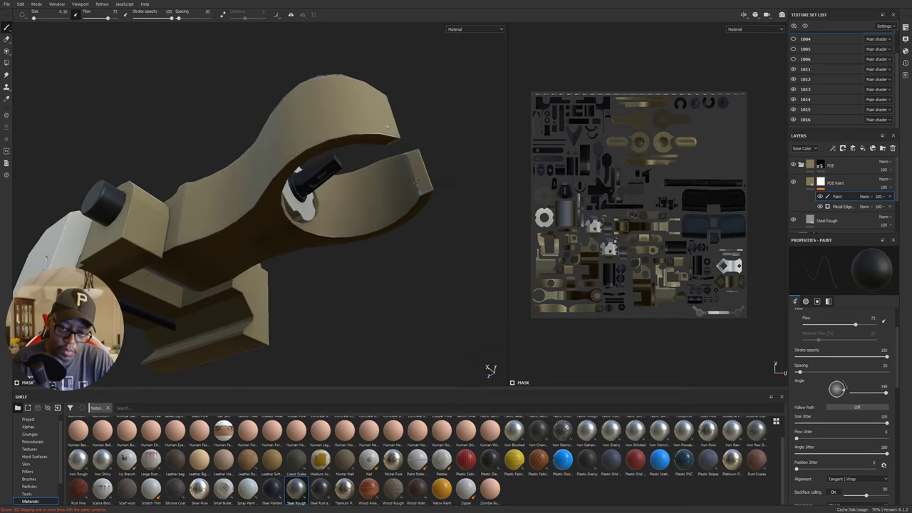
{"action": "left_click_drag", "start_coordinate": [417, 190], "coordinate": [452, 192], "text": "alt"}
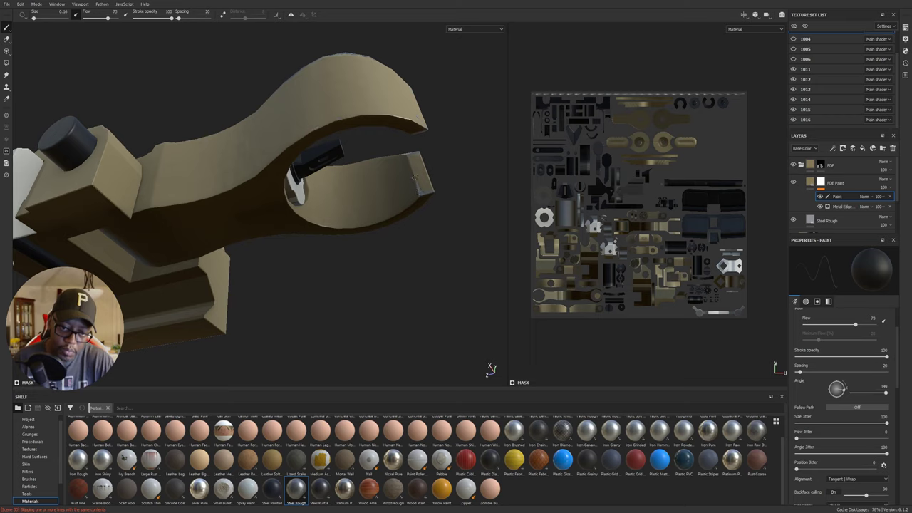
{"action": "left_click_drag", "start_coordinate": [420, 191], "coordinate": [422, 193], "text": "alt"}
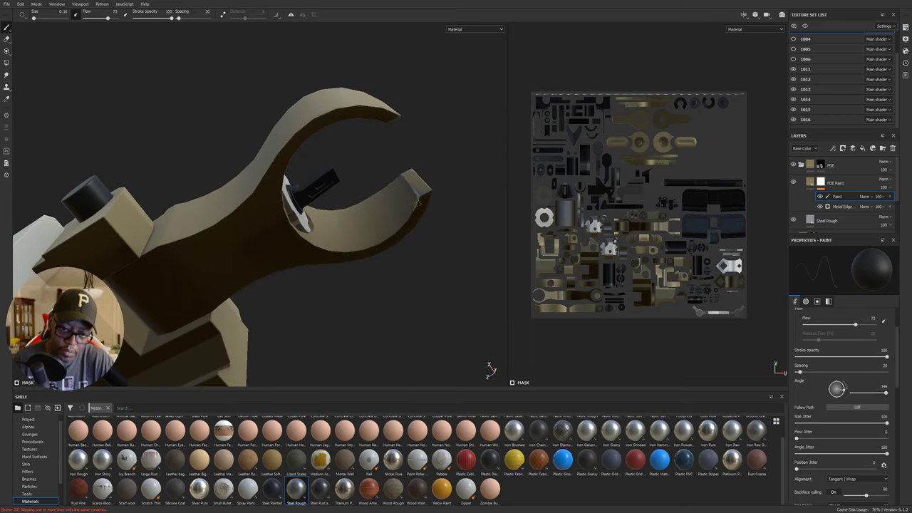
{"action": "left_click_drag", "start_coordinate": [418, 208], "coordinate": [364, 218], "text": "alt"}
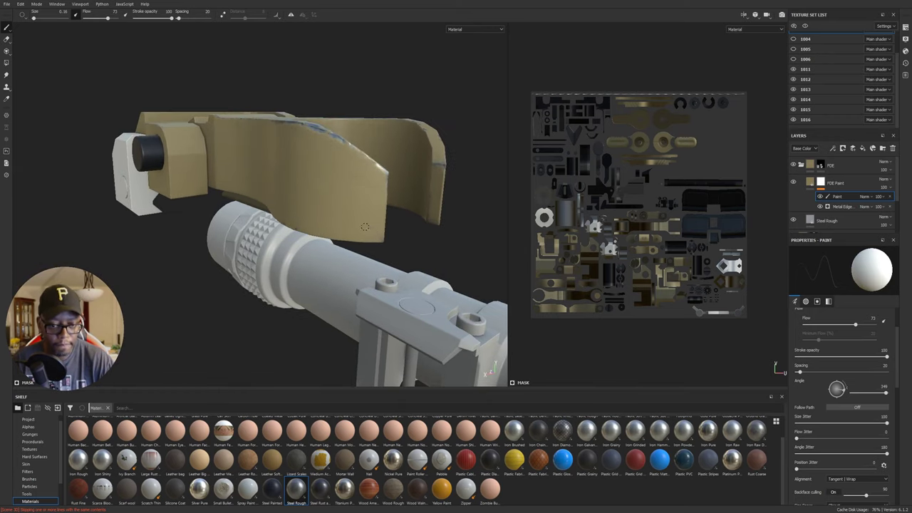
- Refine the wear on the front sight ring's outer rim by switching between white and black paint
{"action": "left_click_drag", "start_coordinate": [365, 227], "coordinate": [416, 164], "text": "alt"}
{"action": "left_click_drag", "start_coordinate": [301, 240], "coordinate": [324, 202], "text": "alt"}
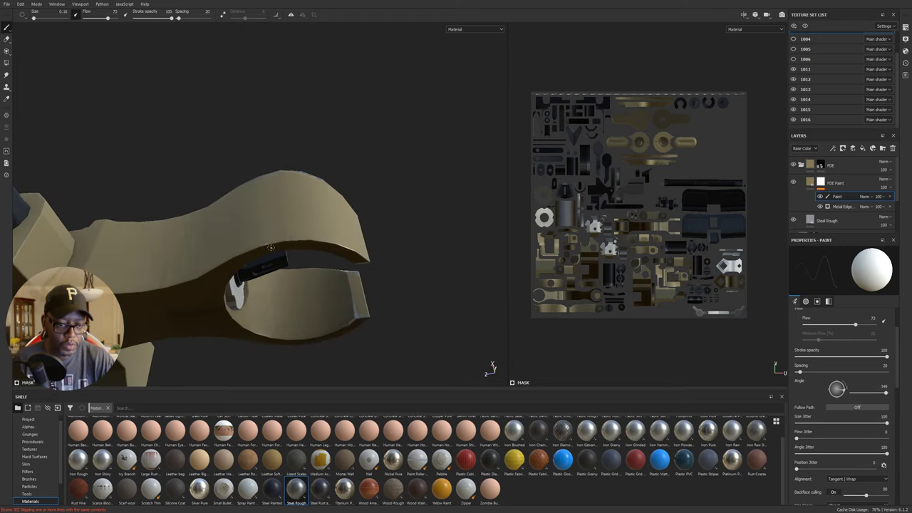
{"action": "left_click_drag", "start_coordinate": [295, 243], "coordinate": [321, 314], "text": "alt"}
{"action": "left_click_drag", "start_coordinate": [399, 135], "coordinate": [249, 299], "text": "alt"}
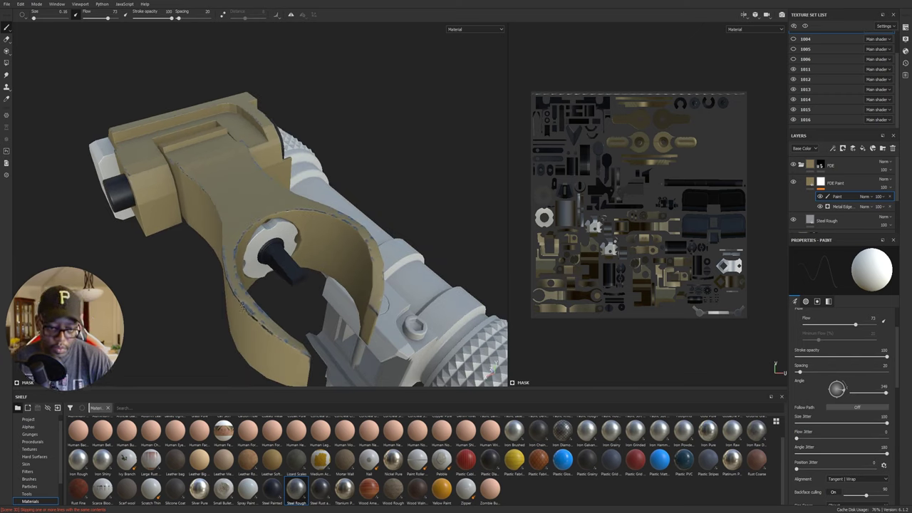
{"action": "key", "text": "x"}
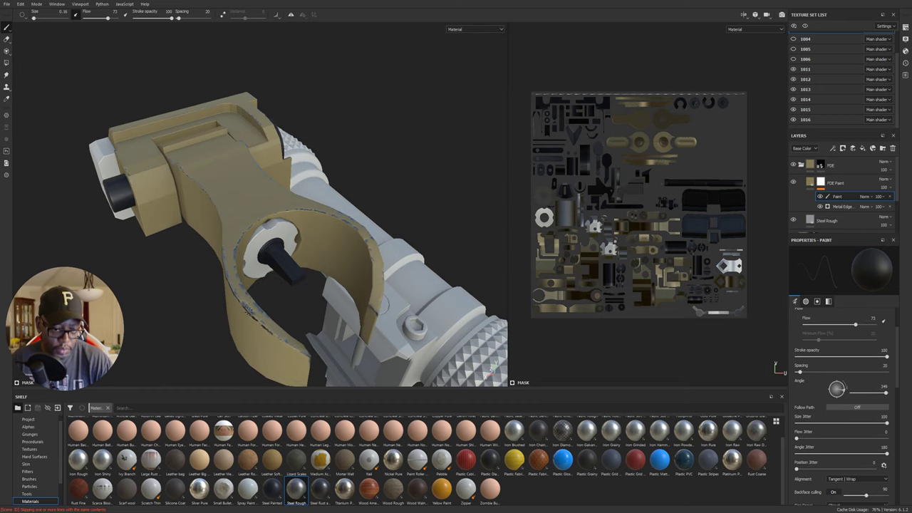
{"action": "left_click", "coordinate": [255, 314]}
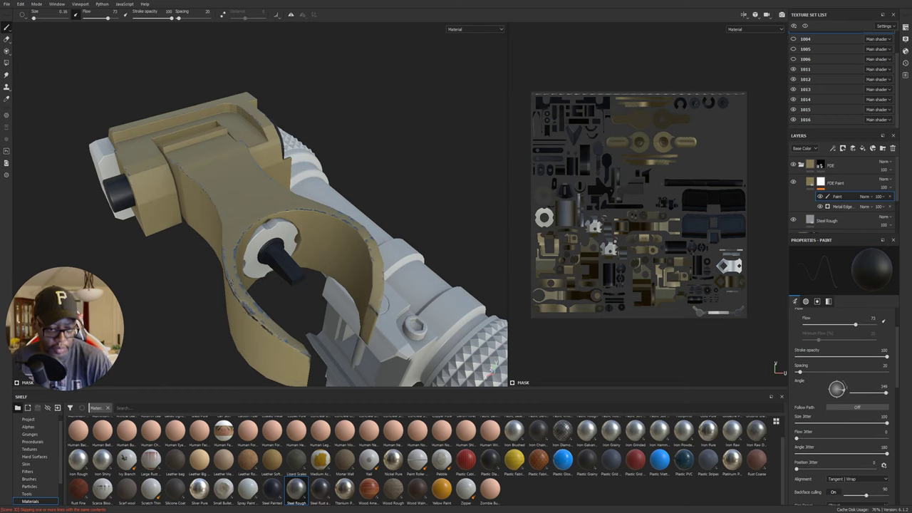
- Paint black wear along the front sight base's side edges, sloped edge and corner around the large round screw
{"action": "left_click_drag", "start_coordinate": [424, 181], "coordinate": [312, 120], "text": "alt"}
{"action": "left_click_drag", "start_coordinate": [408, 68], "coordinate": [382, 194], "text": "alt"}
{"action": "middle_click_drag", "start_coordinate": [382, 196], "coordinate": [387, 128], "text": "alt"}
{"action": "scroll", "coordinate": [396, 239], "scroll_direction": "up", "scroll_amount": 3}
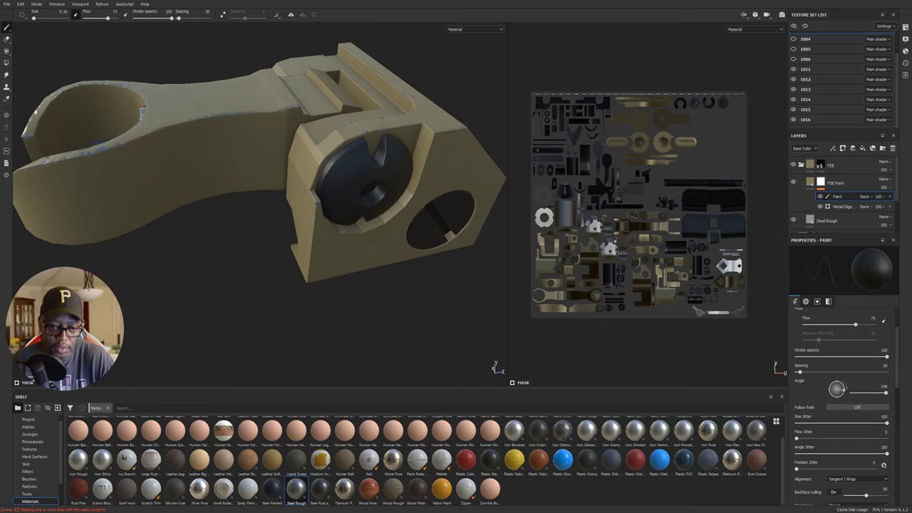
{"action": "left_click_drag", "start_coordinate": [369, 243], "coordinate": [325, 219], "text": "alt"}
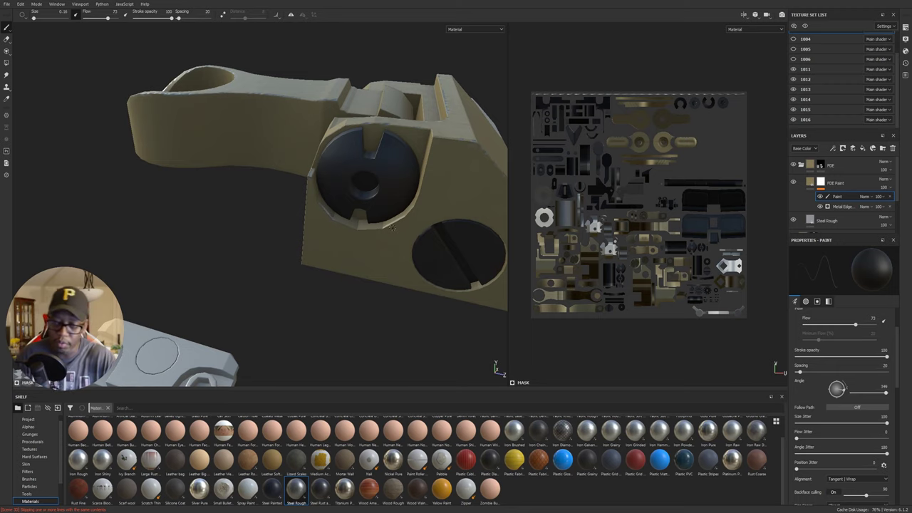
{"action": "left_click_drag", "start_coordinate": [421, 203], "coordinate": [339, 227], "text": "alt"}
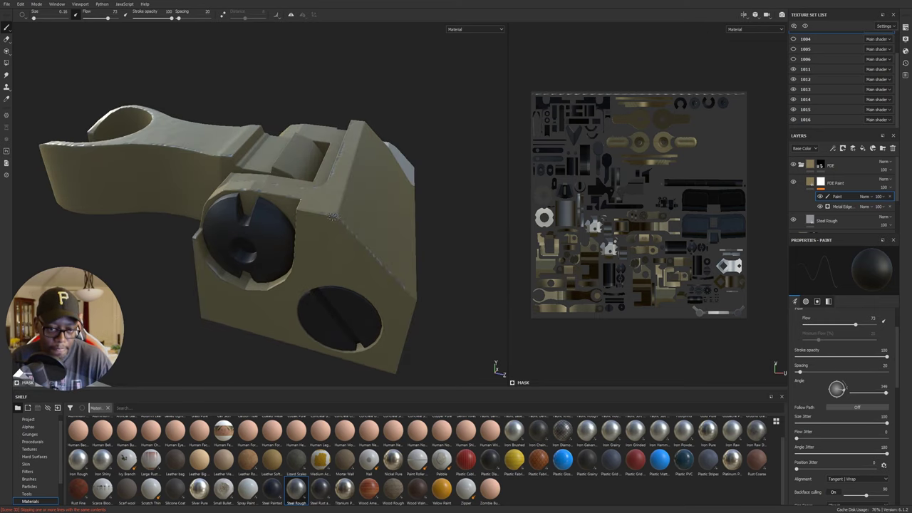
{"action": "left_click_drag", "start_coordinate": [335, 216], "coordinate": [324, 204], "text": "alt"}
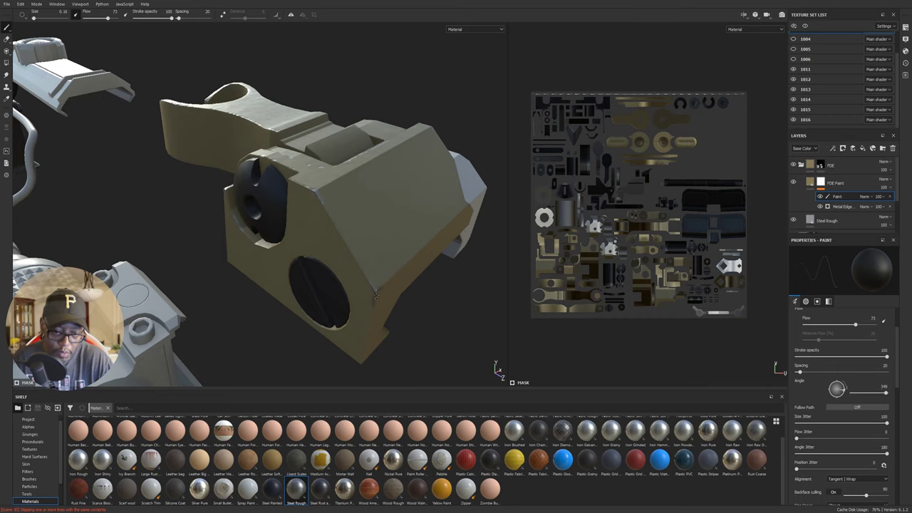
{"action": "left_click_drag", "start_coordinate": [416, 258], "coordinate": [374, 263], "text": "alt"}
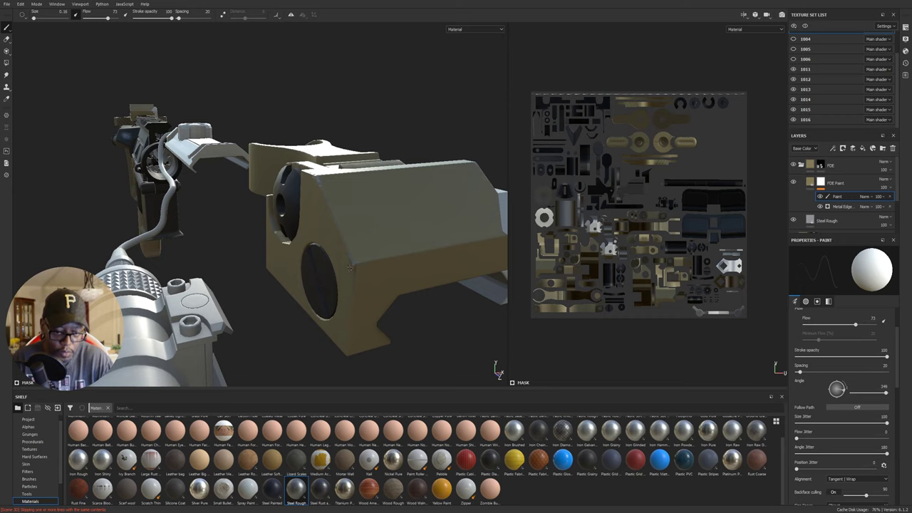
- Enlarge the brush to 0.31 and paint black wear on the front sight base's corner beside the white clamp and on the hinge lug's edge
{"action": "left_click_drag", "start_coordinate": [349, 267], "coordinate": [418, 238], "text": "alt"}
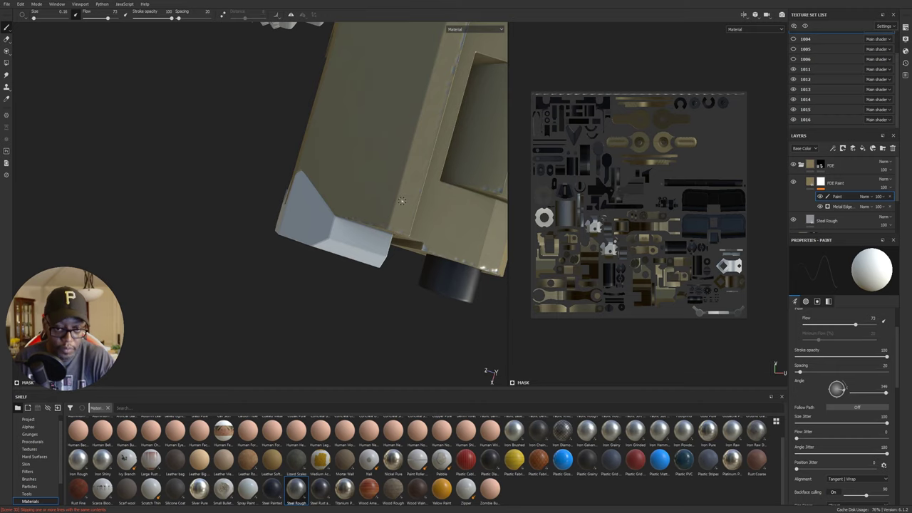
{"action": "key", "text": "bracketright"}
{"action": "key", "text": "bracketright"}
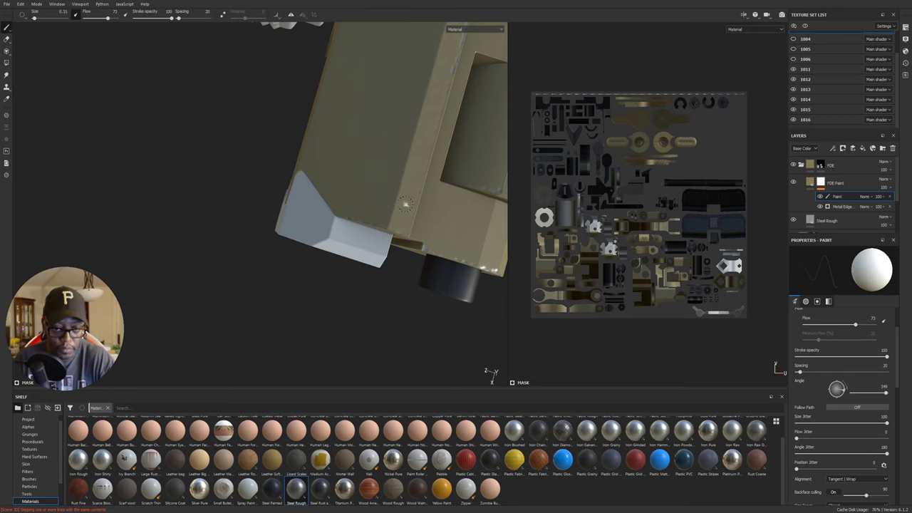
{"action": "mouse_move", "coordinate": [405, 204]}
{"action": "left_mouse_down", "text": "alt"}
{"action": "mouse_move", "coordinate": [404, 232]}
{"action": "mouse_move", "coordinate": [401, 218]}
{"action": "left_mouse_up", "text": "alt"}
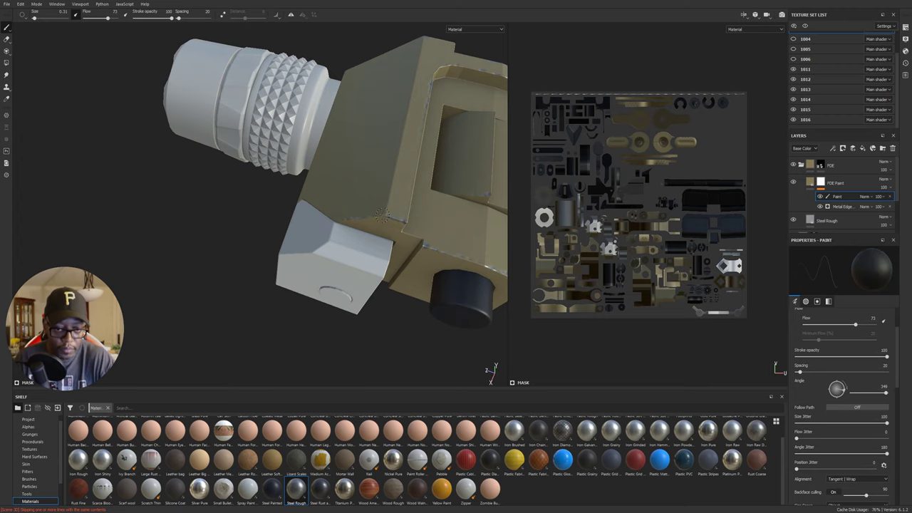
{"action": "mouse_move", "coordinate": [378, 218]}
{"action": "left_mouse_down", "text": "alt"}
{"action": "mouse_move", "coordinate": [428, 213]}
{"action": "mouse_move", "coordinate": [457, 199]}
{"action": "mouse_move", "coordinate": [368, 214]}
{"action": "left_mouse_up", "text": "alt"}
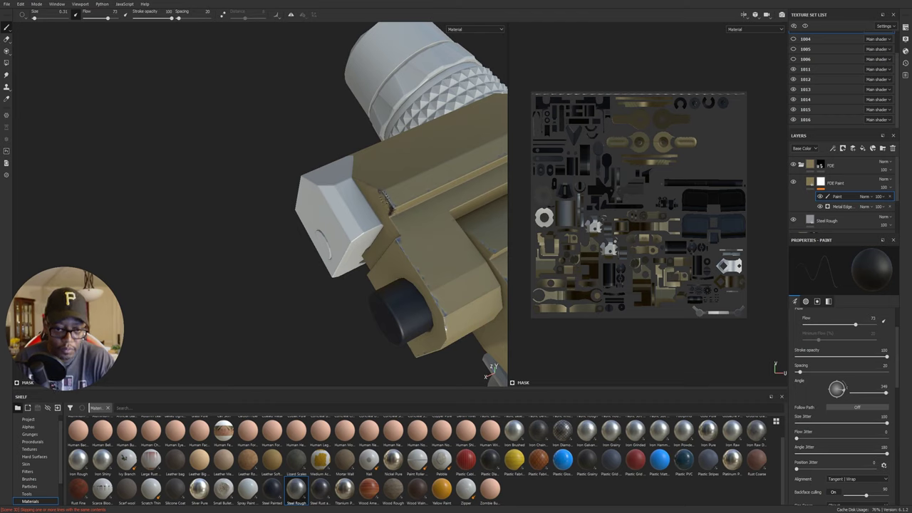
{"action": "left_click_drag", "start_coordinate": [385, 196], "coordinate": [352, 276], "text": "alt"}
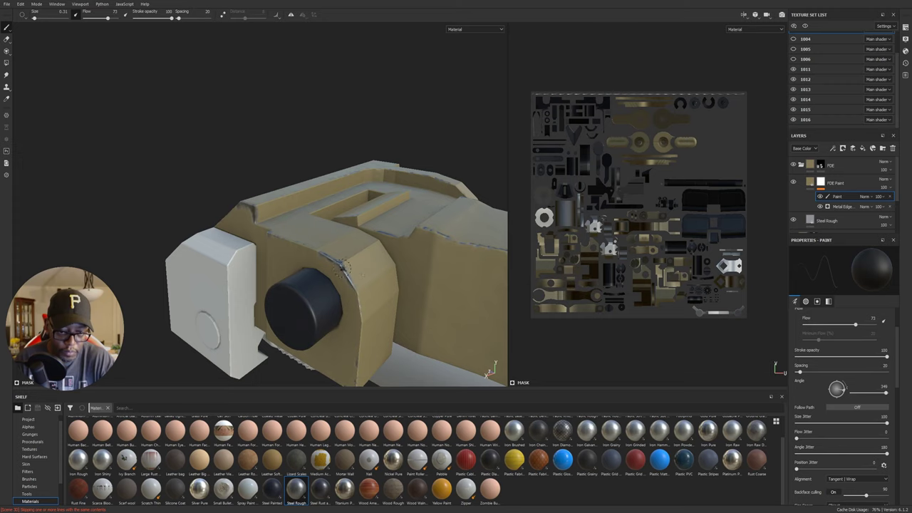
- Try heavier black wear on the front sight arm's long edge near the hinge, and cover that stretch with white paint
{"action": "left_click_drag", "start_coordinate": [421, 291], "coordinate": [376, 264], "text": "alt"}
{"action": "middle_click_drag", "start_coordinate": [376, 263], "coordinate": [390, 274], "text": "alt"}
{"action": "mouse_move", "coordinate": [390, 275]}
{"action": "left_mouse_down", "text": "alt"}
{"action": "mouse_move", "coordinate": [412, 276]}
{"action": "mouse_move", "coordinate": [378, 238]}
{"action": "mouse_move", "coordinate": [393, 212]}
{"action": "mouse_move", "coordinate": [457, 293]}
{"action": "left_mouse_up", "text": "alt"}
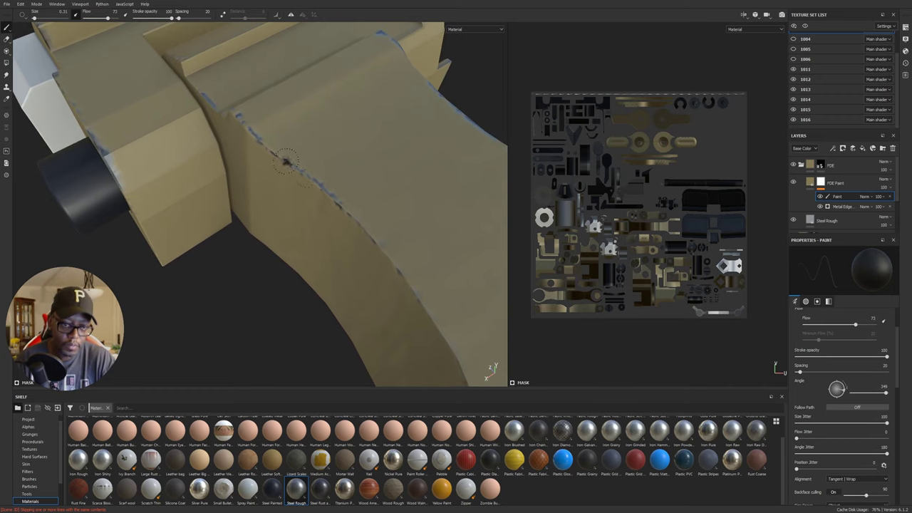
{"action": "left_click_drag", "start_coordinate": [295, 170], "coordinate": [330, 197]}
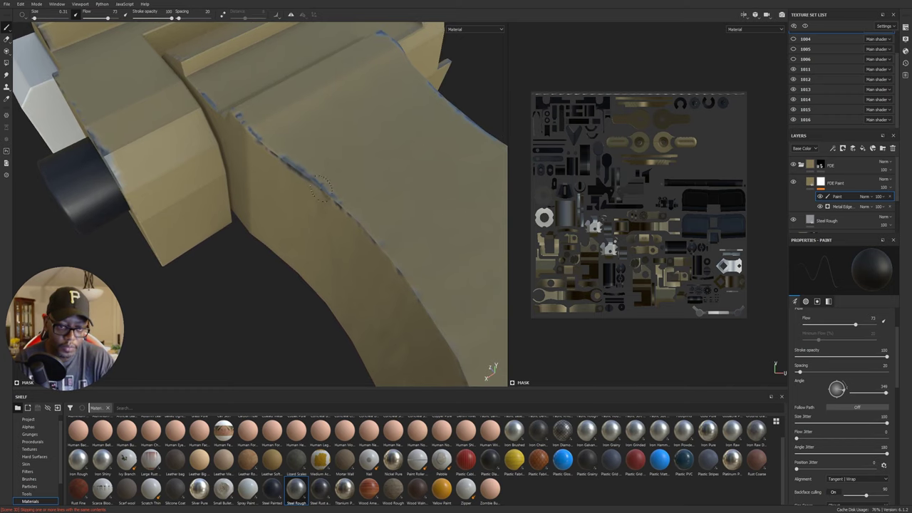
{"action": "key", "text": "x"}
{"action": "left_click_drag", "start_coordinate": [290, 163], "coordinate": [352, 213]}
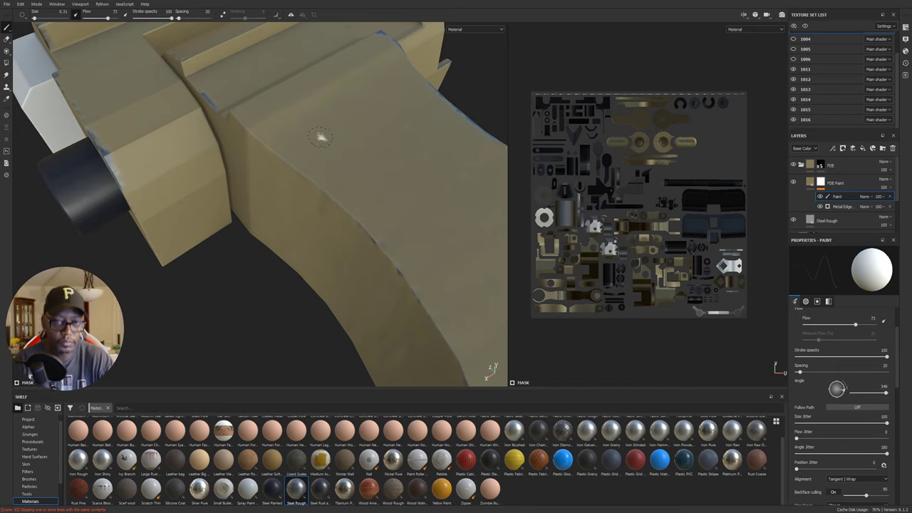
- Examine the painted edge wear on the front sight's arm, ring and base from several angles and from a distance
{"action": "right_click_drag", "start_coordinate": [430, 305], "coordinate": [119, 17], "text": "alt"}
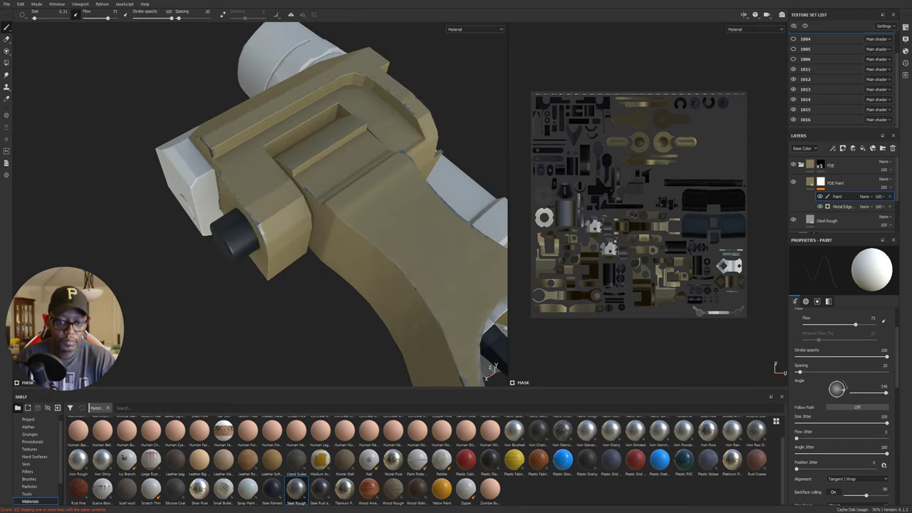
{"action": "scroll", "coordinate": [510, 330], "scroll_direction": "down", "scroll_amount": 3}
{"action": "scroll", "coordinate": [403, 241], "scroll_direction": "down", "scroll_amount": 3}
{"action": "middle_click_drag", "start_coordinate": [384, 240], "coordinate": [314, 219], "text": "alt"}
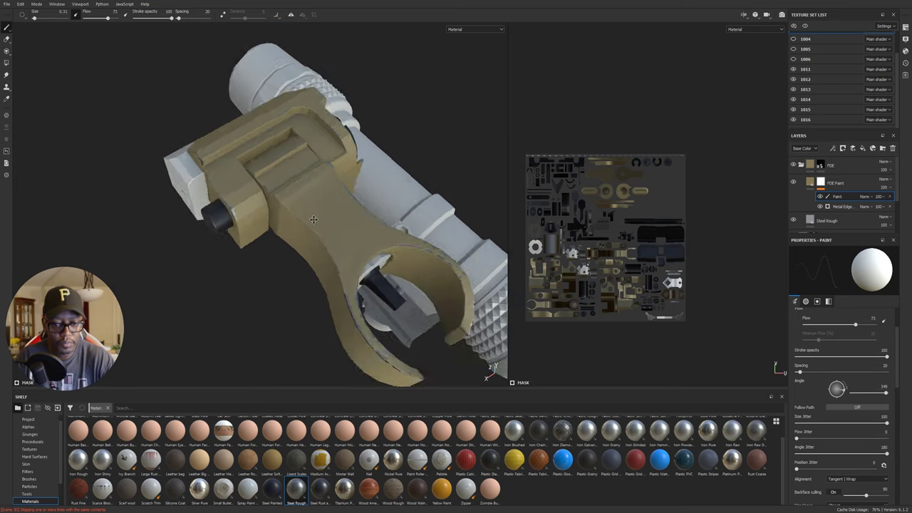
{"action": "left_click_drag", "start_coordinate": [314, 220], "coordinate": [339, 262], "text": "alt"}
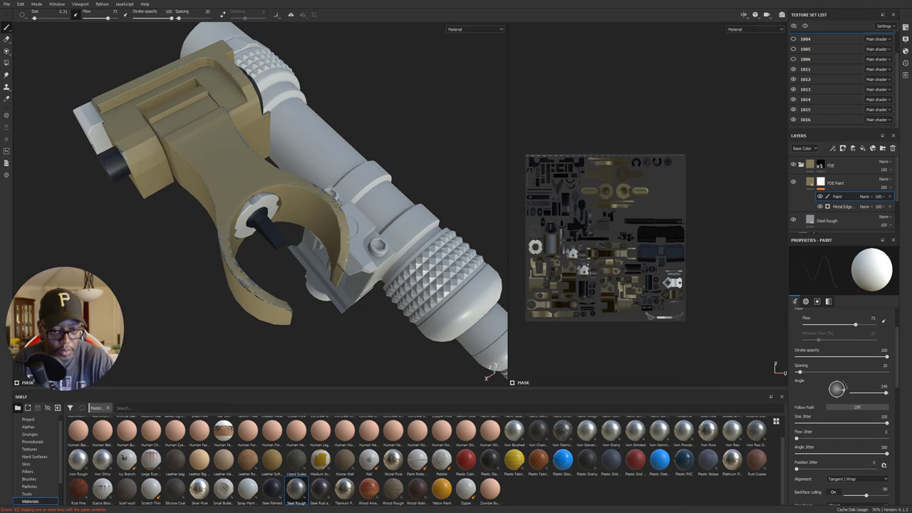
{"action": "left_click_drag", "start_coordinate": [343, 223], "coordinate": [404, 177], "text": "alt"}
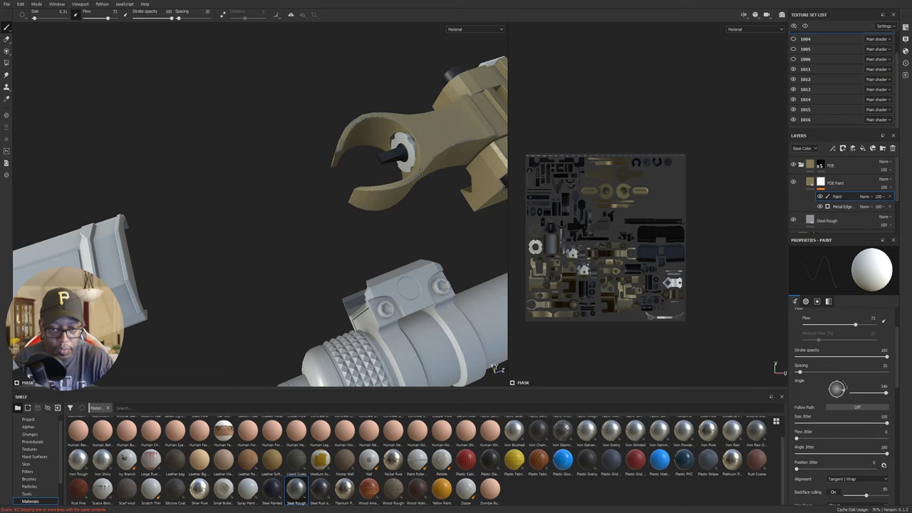
{"action": "left_click_drag", "start_coordinate": [433, 153], "coordinate": [385, 257], "text": "alt"}
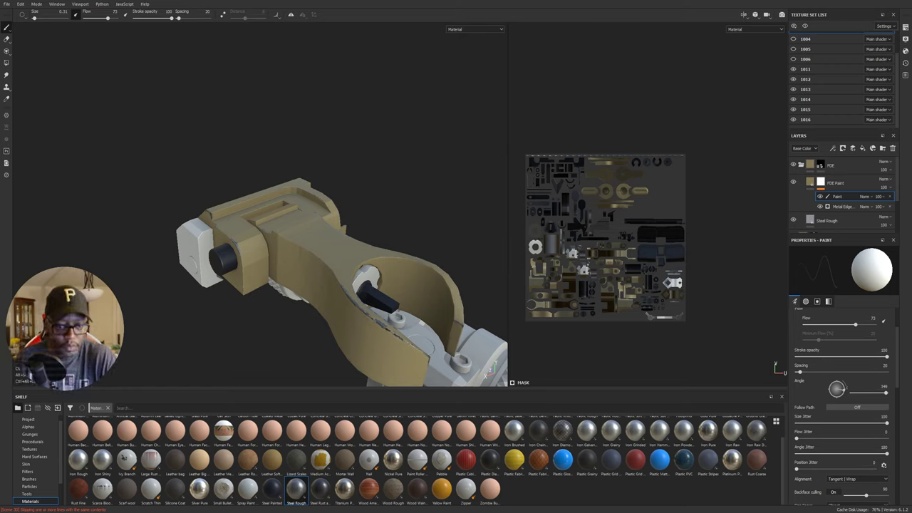
{"action": "right_click_drag", "start_coordinate": [298, 220], "coordinate": [142, 232], "text": "alt"}
{"action": "left_click_drag", "start_coordinate": [335, 278], "coordinate": [306, 189], "text": "alt"}
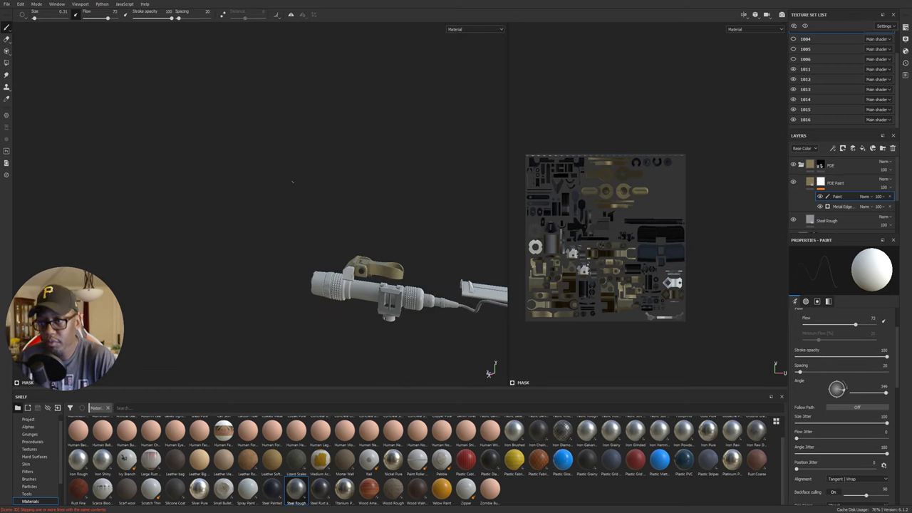
- Show the hidden texture sets 1001, 1002, 1004, 1005 and 1006
{"action": "scroll", "coordinate": [826, 64], "scroll_direction": "up", "scroll_amount": 2}
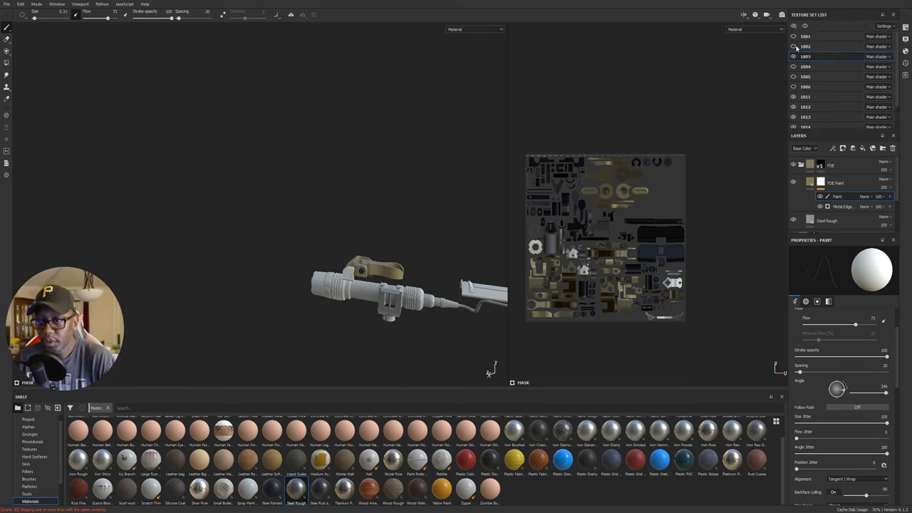
{"action": "left_click", "coordinate": [794, 86]}
{"action": "left_click", "coordinate": [793, 77]}
{"action": "left_click", "coordinate": [793, 66]}
{"action": "left_click", "coordinate": [793, 46]}
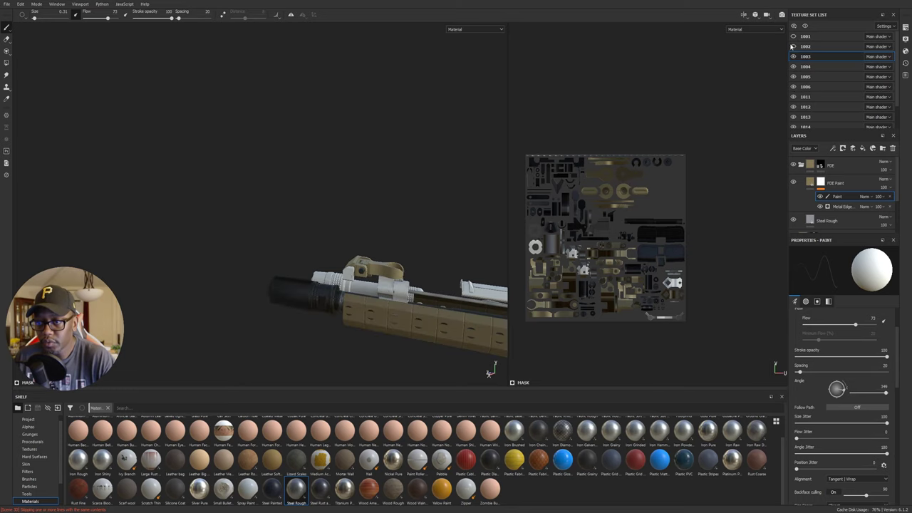
{"action": "left_click", "coordinate": [794, 36]}
- Examine the complete rifle from the handguard to the rear sight and stock, comparing the FDE parts with the black receiver
{"action": "middle_click_drag", "start_coordinate": [428, 300], "coordinate": [207, 221], "text": "alt"}
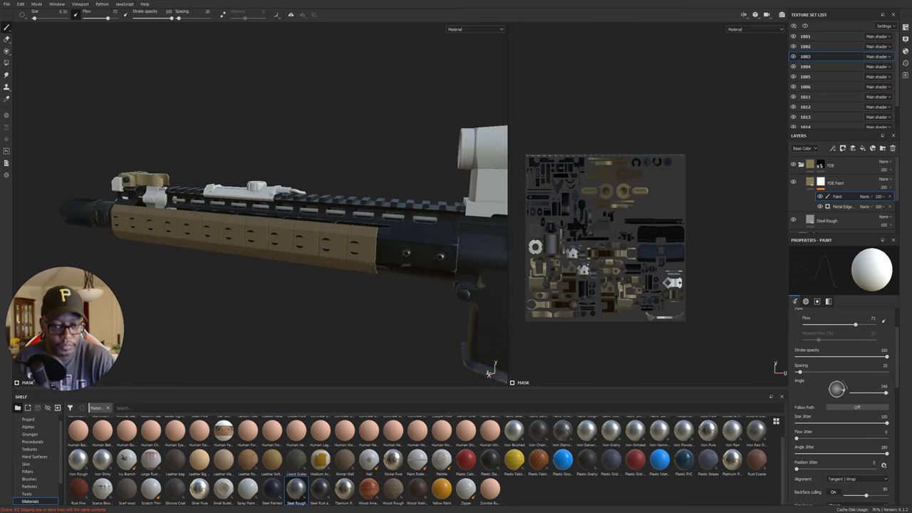
{"action": "middle_click_drag", "start_coordinate": [442, 235], "coordinate": [249, 249], "text": "alt"}
{"action": "middle_click_drag", "start_coordinate": [428, 250], "coordinate": [243, 242], "text": "alt"}
{"action": "left_click_drag", "start_coordinate": [285, 242], "coordinate": [221, 235], "text": "alt"}
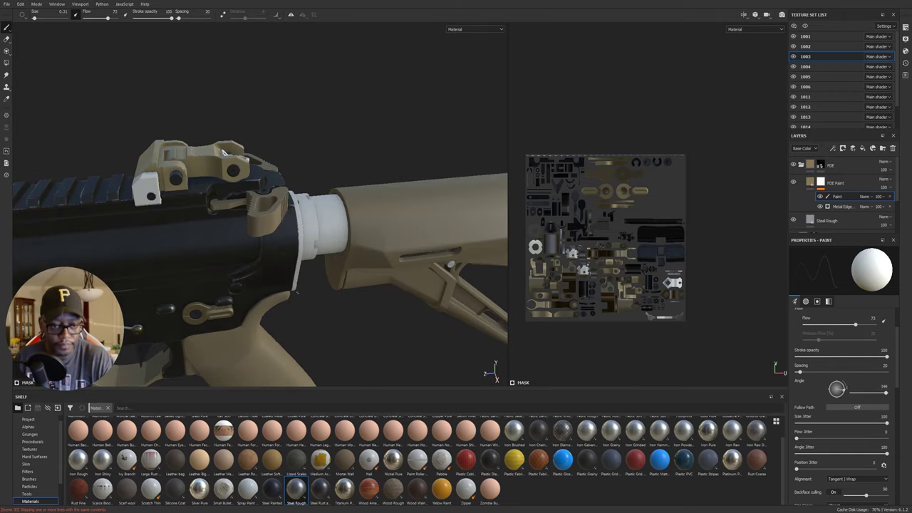
{"action": "middle_click_drag", "start_coordinate": [143, 171], "coordinate": [216, 203], "text": "alt"}
{"action": "left_click_drag", "start_coordinate": [216, 202], "coordinate": [364, 223], "text": "alt"}
{"action": "right_click_drag", "start_coordinate": [363, 222], "coordinate": [325, 215], "text": "alt"}
{"action": "middle_click_drag", "start_coordinate": [324, 215], "coordinate": [285, 196], "text": "alt"}
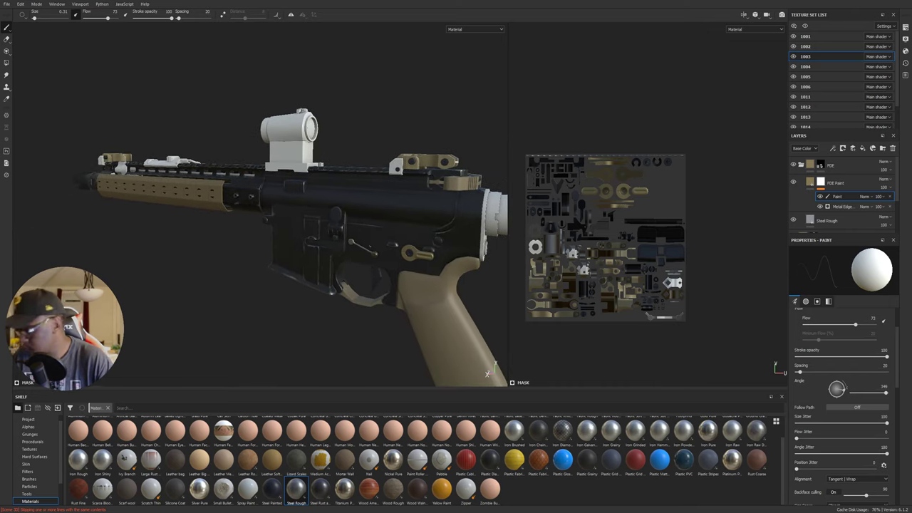
{"action": "left_click_drag", "start_coordinate": [378, 261], "coordinate": [285, 239], "text": "alt"}
{"action": "middle_click_drag", "start_coordinate": [285, 238], "coordinate": [417, 268], "text": "alt"}
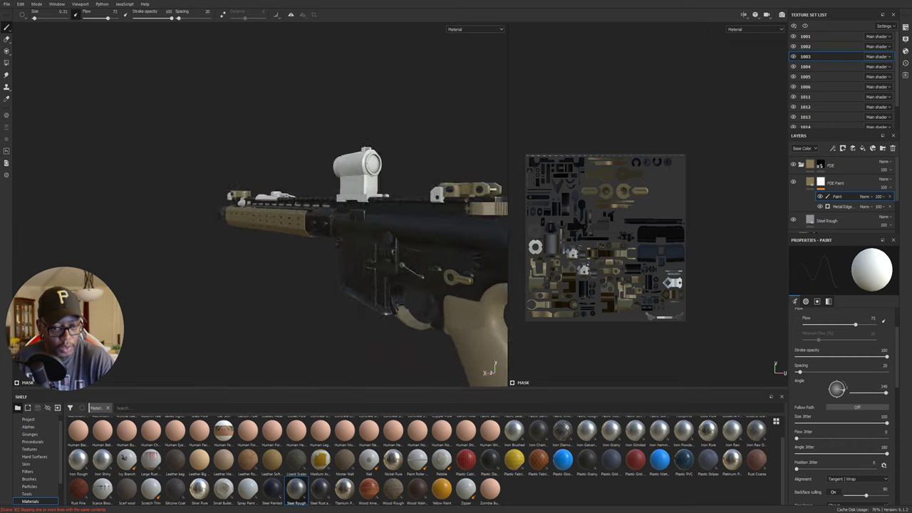
{"action": "left_click_drag", "start_coordinate": [417, 268], "coordinate": [512, 276], "text": "alt"}
{"action": "middle_click_drag", "start_coordinate": [512, 276], "coordinate": [441, 261], "text": "alt"}
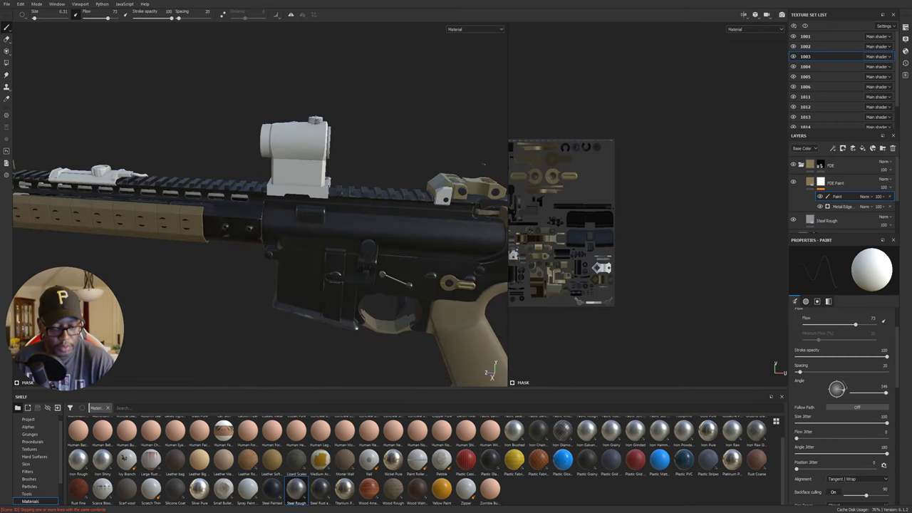
- Switch to the 3D-only view and examine the receiver, grip, stock and handguard at full width
{"action": "key", "text": "F2"}
{"action": "left_click_drag", "start_coordinate": [690, 226], "coordinate": [657, 229], "text": "alt"}
{"action": "middle_click_drag", "start_coordinate": [658, 230], "coordinate": [521, 179], "text": "alt"}
{"action": "left_click_drag", "start_coordinate": [521, 178], "coordinate": [492, 187], "text": "alt"}
{"action": "middle_click_drag", "start_coordinate": [492, 186], "coordinate": [542, 178], "text": "alt"}
{"action": "left_click_drag", "start_coordinate": [542, 179], "coordinate": [563, 161], "text": "alt"}
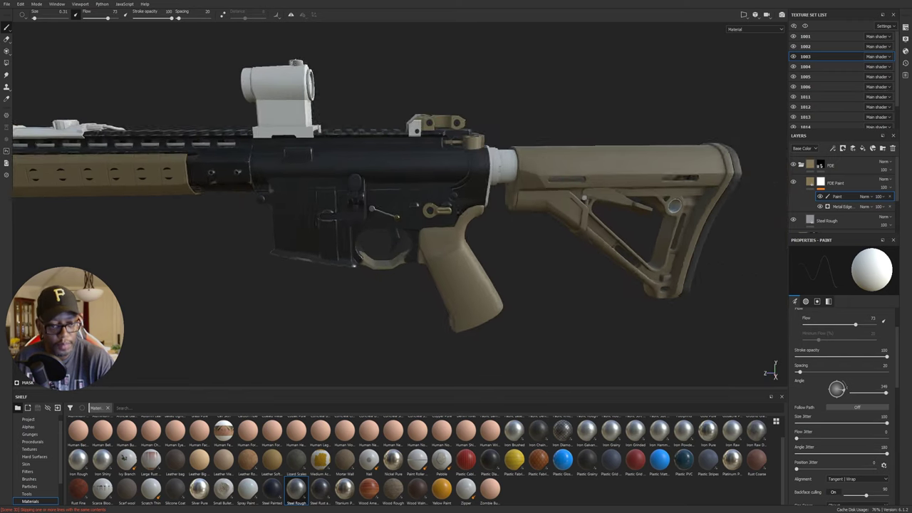
{"action": "middle_click_drag", "start_coordinate": [564, 161], "coordinate": [617, 149], "text": "alt"}
{"action": "left_click_drag", "start_coordinate": [342, 217], "coordinate": [461, 189], "text": "alt"}
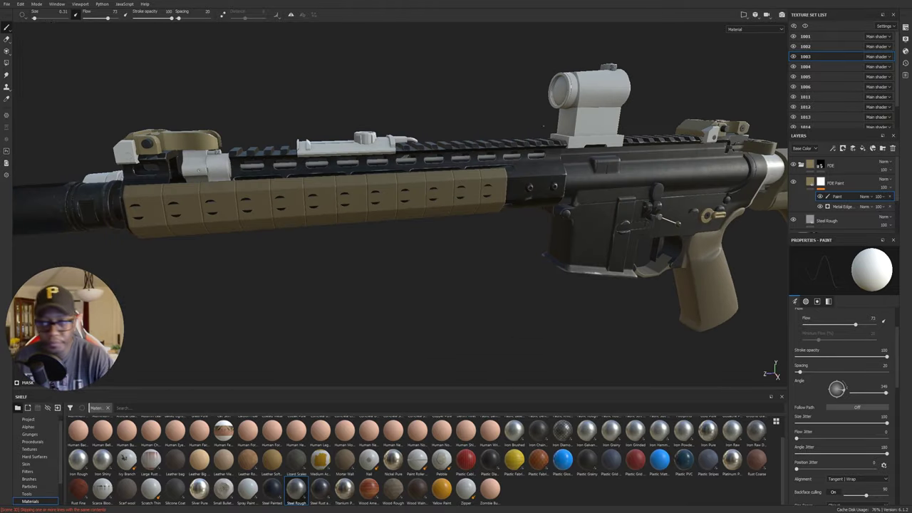
- Examine the handguard panels, top rail and front sight area up close along the rifle's length
{"action": "middle_click_drag", "start_coordinate": [544, 126], "coordinate": [451, 127], "text": "alt"}
{"action": "scroll", "coordinate": [451, 143], "scroll_direction": "up", "scroll_amount": 4}
{"action": "middle_click_drag", "start_coordinate": [385, 158], "coordinate": [527, 164], "text": "alt"}
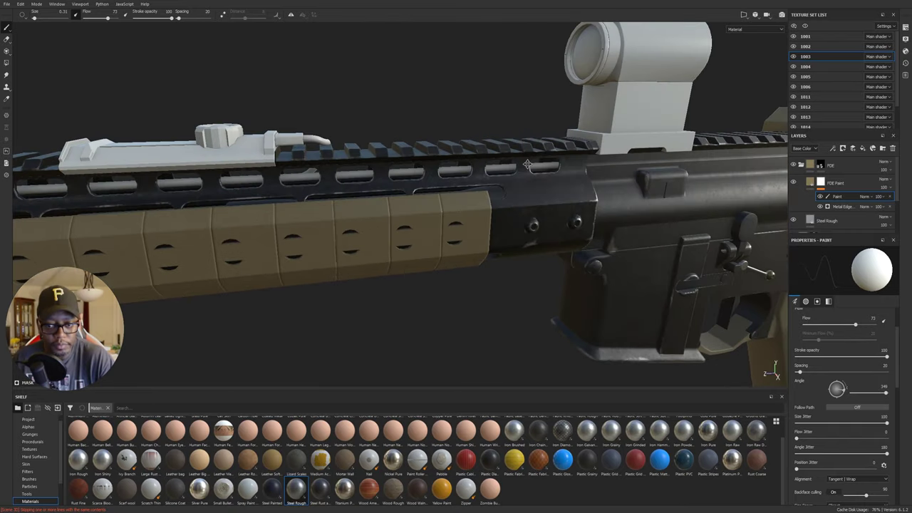
{"action": "left_click_drag", "start_coordinate": [526, 165], "coordinate": [432, 171], "text": "alt"}
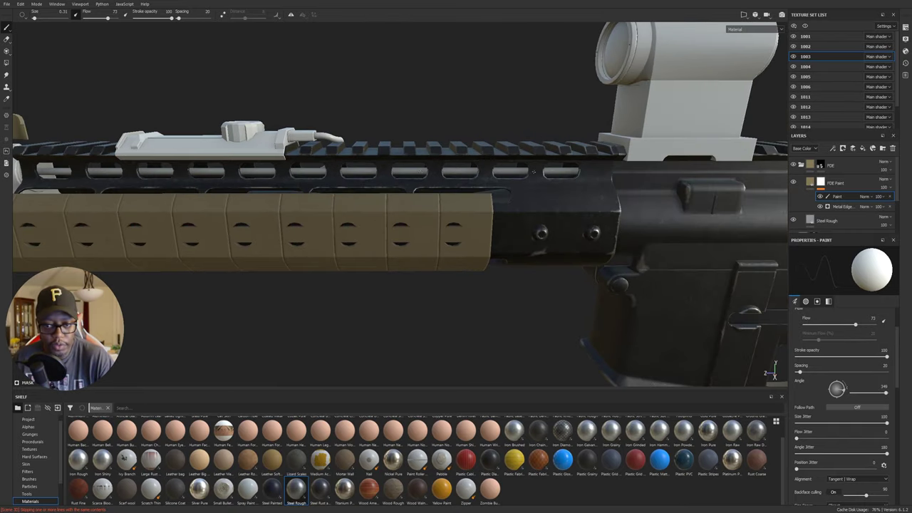
{"action": "middle_click_drag", "start_coordinate": [149, 165], "coordinate": [408, 174], "text": "alt"}
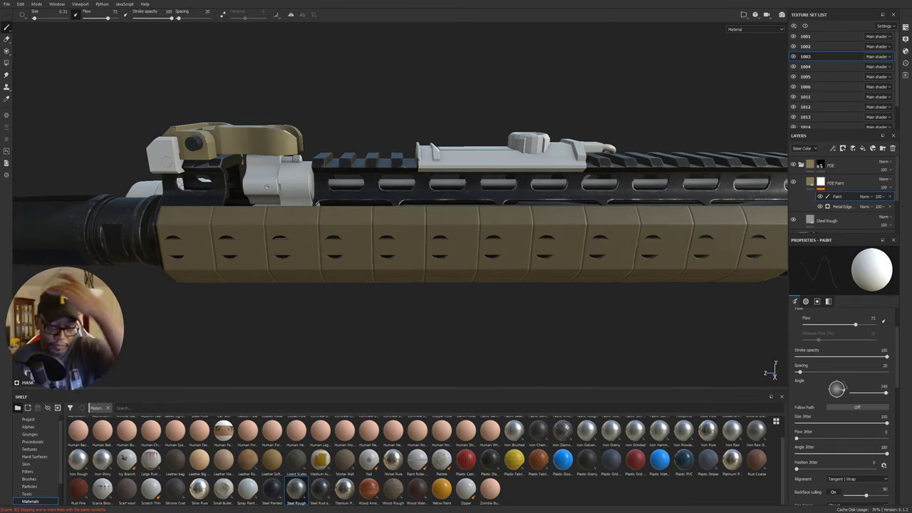
{"action": "middle_click_drag", "start_coordinate": [559, 206], "coordinate": [482, 208], "text": "alt"}
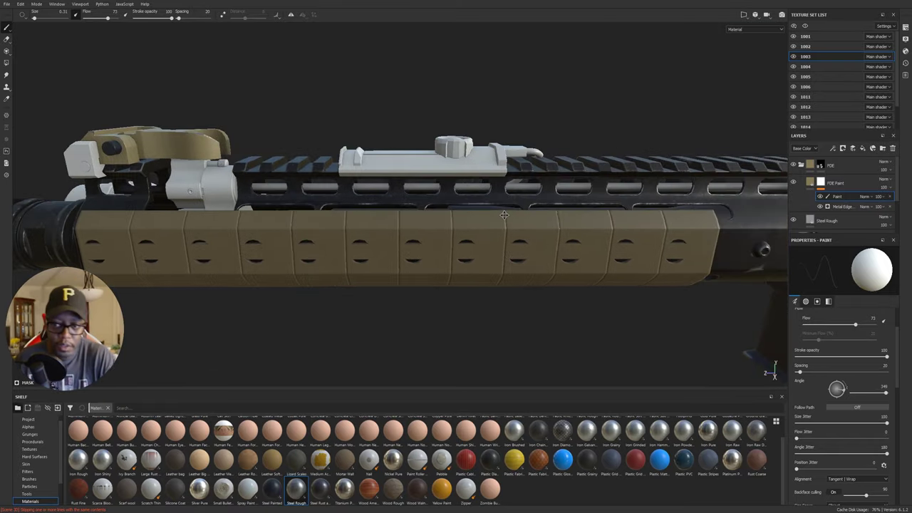
{"action": "middle_click_drag", "start_coordinate": [777, 222], "coordinate": [576, 214], "text": "alt"}
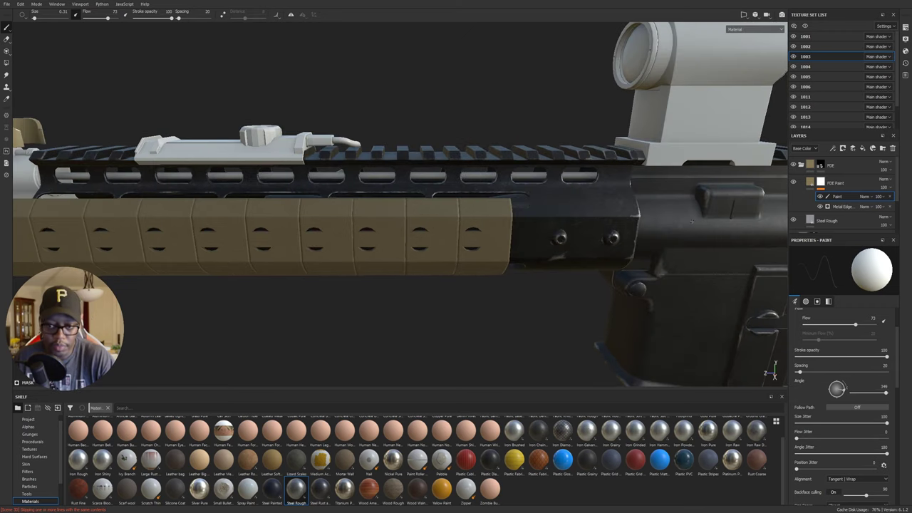
{"action": "middle_click_drag", "start_coordinate": [308, 219], "coordinate": [472, 219], "text": "alt"}
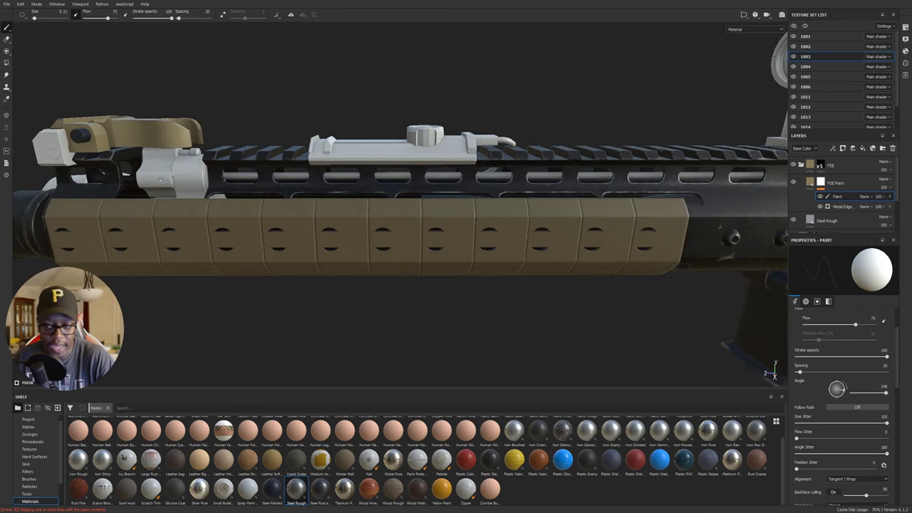
{"action": "middle_click_drag", "start_coordinate": [334, 223], "coordinate": [605, 227], "text": "alt"}
{"action": "left_click_drag", "start_coordinate": [516, 230], "coordinate": [488, 242], "text": "alt"}
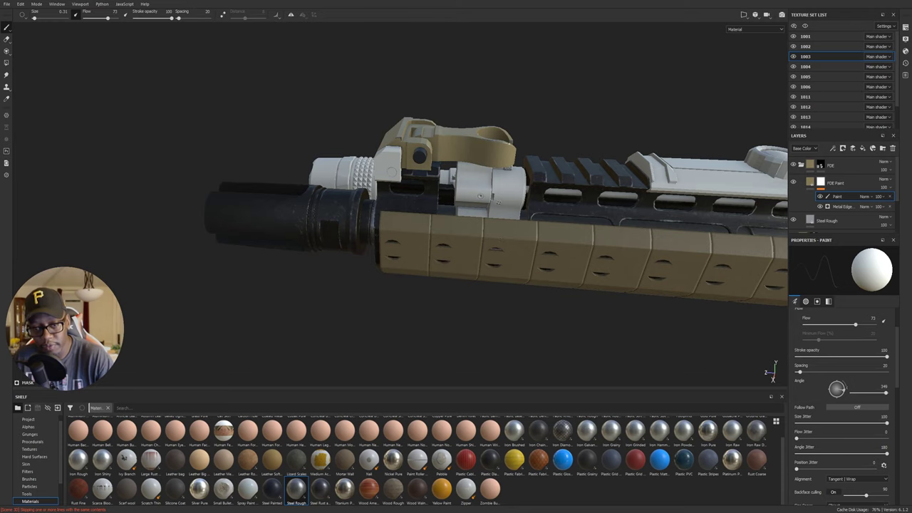
- Make texture set 1006 active by picking the untextured gas tube visible through the handguard slots
{"action": "middle_click_drag", "start_coordinate": [530, 202], "coordinate": [497, 202], "text": "alt"}
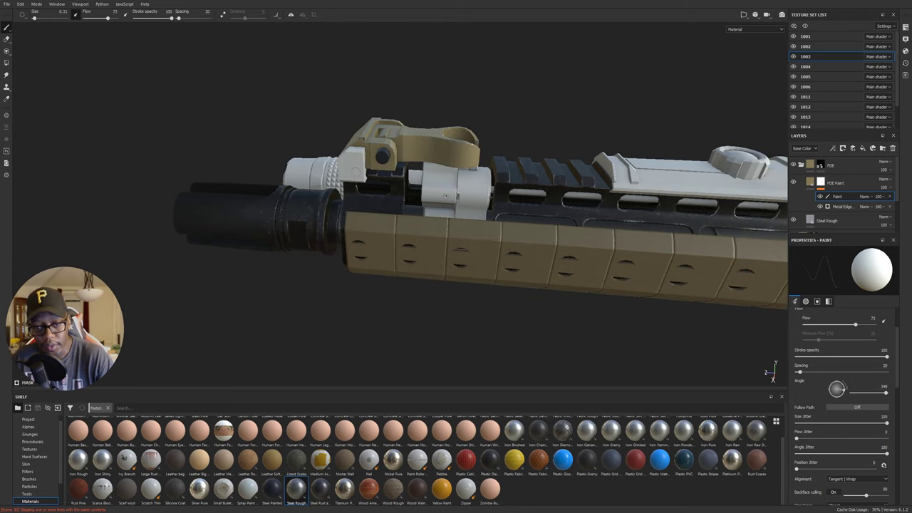
{"action": "left_click_drag", "start_coordinate": [447, 186], "coordinate": [289, 203], "text": "alt"}
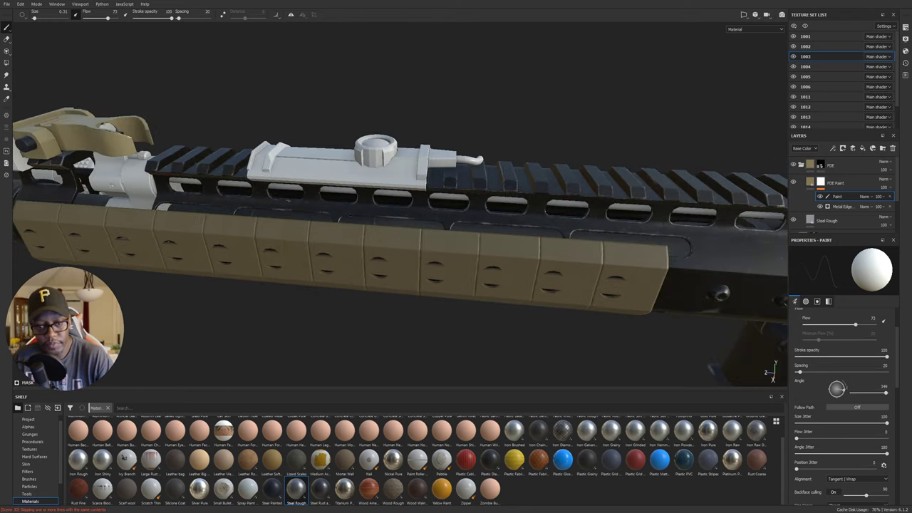
{"action": "middle_click_drag", "start_coordinate": [704, 219], "coordinate": [318, 206], "text": "alt"}
{"action": "left_click_drag", "start_coordinate": [318, 206], "coordinate": [474, 212], "text": "alt"}
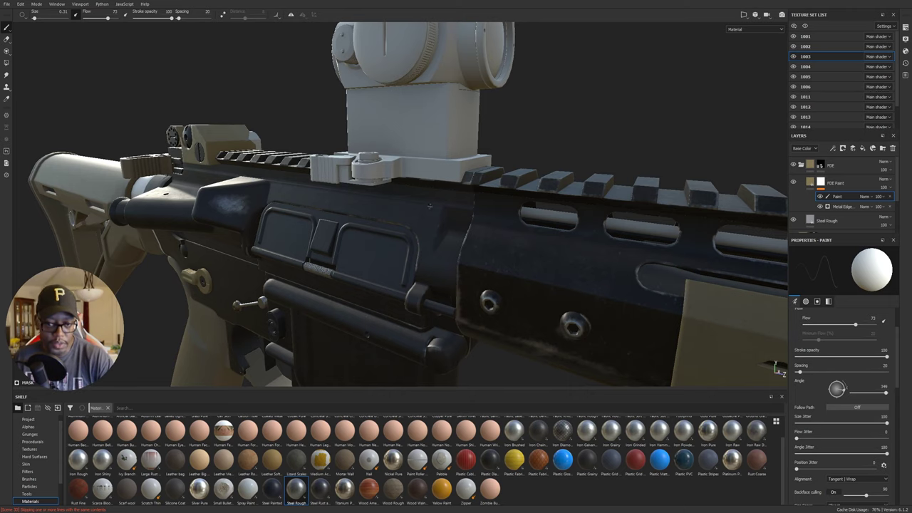
{"action": "middle_click_drag", "start_coordinate": [694, 246], "coordinate": [511, 216], "text": "alt"}
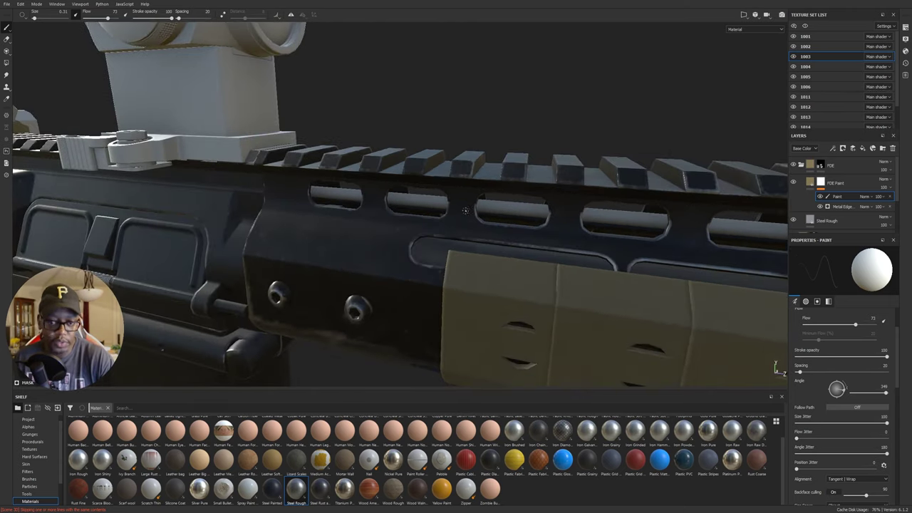
{"action": "left_click_drag", "start_coordinate": [512, 216], "coordinate": [546, 197], "text": "alt"}
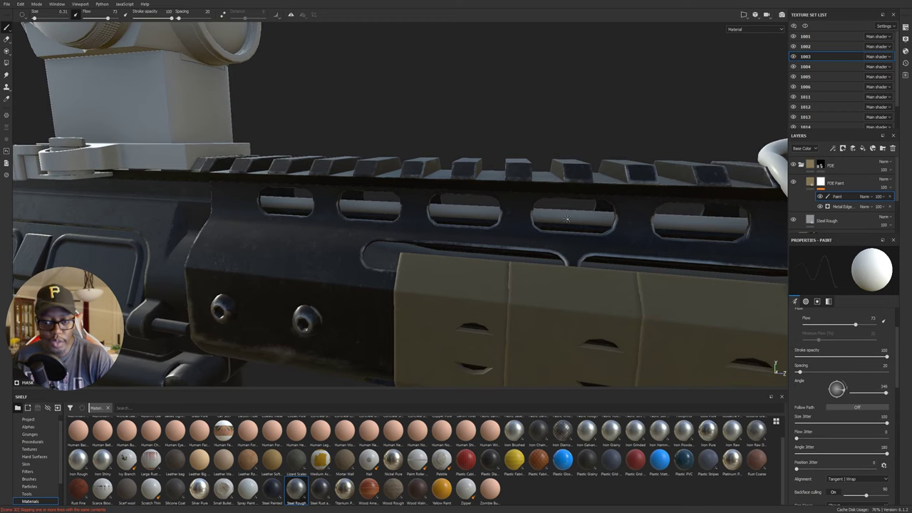
{"action": "right_click", "coordinate": [572, 219], "text": "ctrl+alt"}
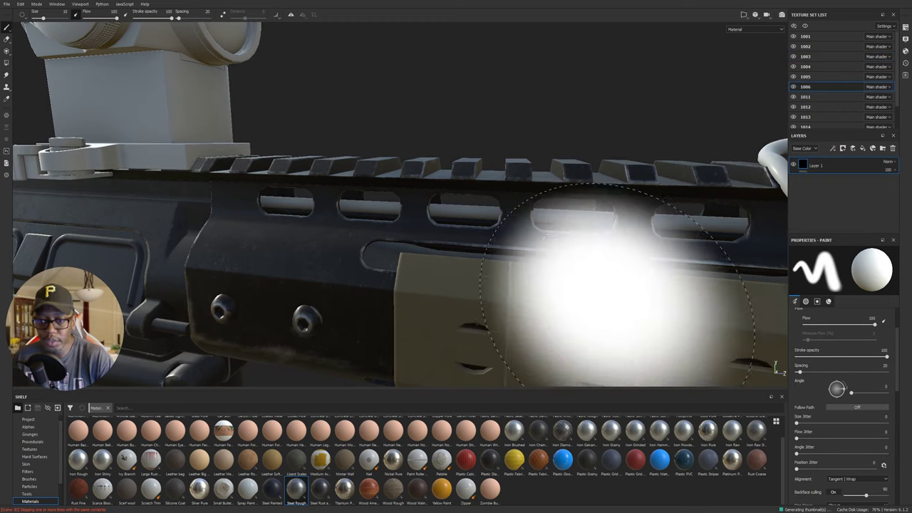
- Replace the default Layer 1 of texture set 1006 with a Steel Rough material layer
{"action": "right_click_drag", "start_coordinate": [570, 248], "coordinate": [338, 258], "text": "alt"}
{"action": "left_click_drag", "start_coordinate": [729, 314], "coordinate": [421, 299], "text": "alt"}
{"action": "left_click_drag", "start_coordinate": [644, 299], "coordinate": [598, 274], "text": "alt"}
{"action": "middle_click_drag", "start_coordinate": [668, 250], "coordinate": [499, 228], "text": "alt"}
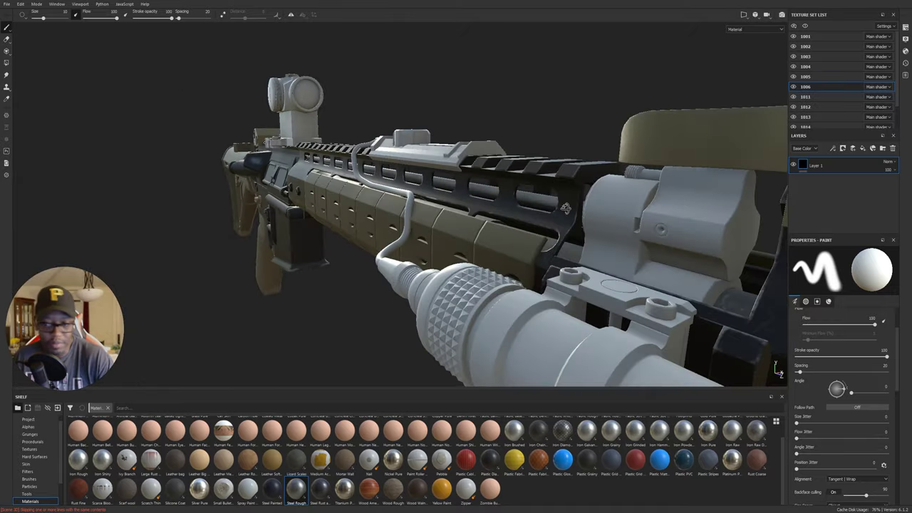
{"action": "left_click_drag", "start_coordinate": [556, 221], "coordinate": [238, 249], "text": "alt"}
{"action": "left_click_drag", "start_coordinate": [712, 250], "coordinate": [563, 218], "text": "alt"}
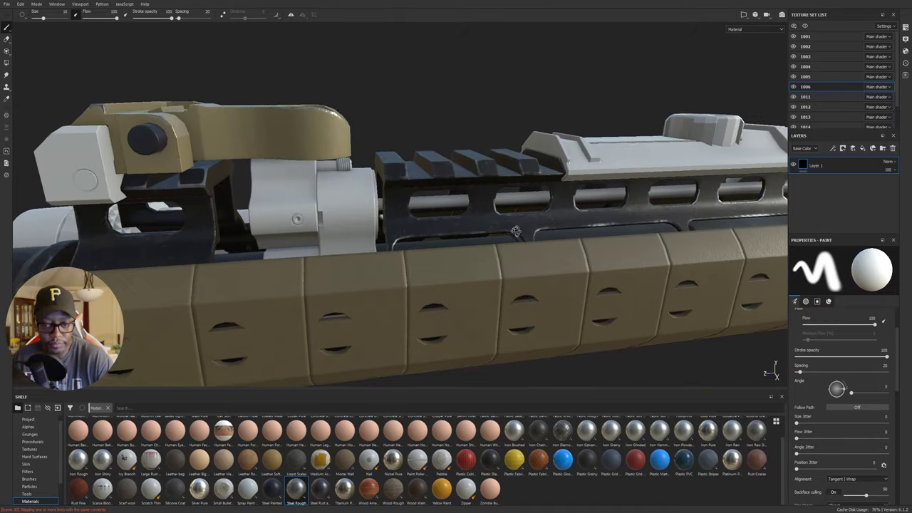
{"action": "left_click", "coordinate": [893, 148]}
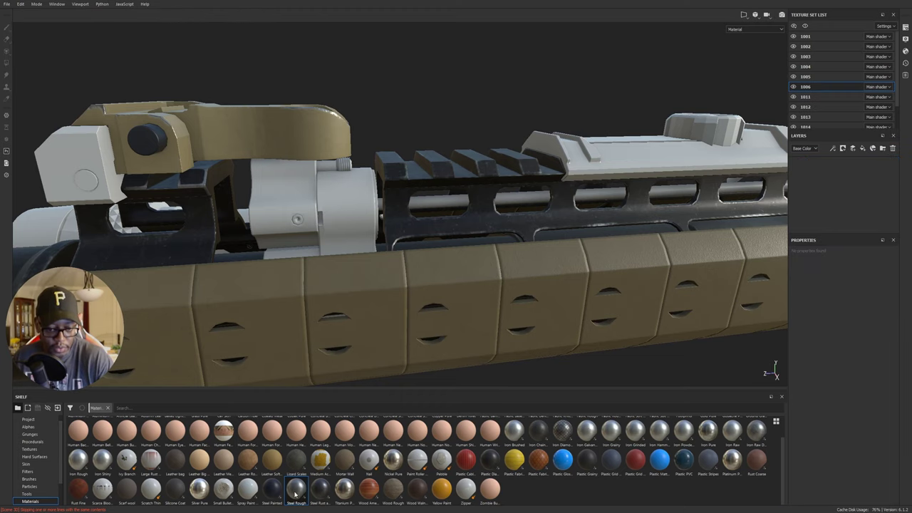
{"action": "left_click_drag", "start_coordinate": [897, 211], "coordinate": [829, 186]}
- Examine the rough steel on the gas block and on the tube through the handguard slots
{"action": "middle_click_drag", "start_coordinate": [321, 232], "coordinate": [246, 248], "text": "alt"}
{"action": "left_click_drag", "start_coordinate": [246, 247], "coordinate": [371, 188], "text": "alt"}
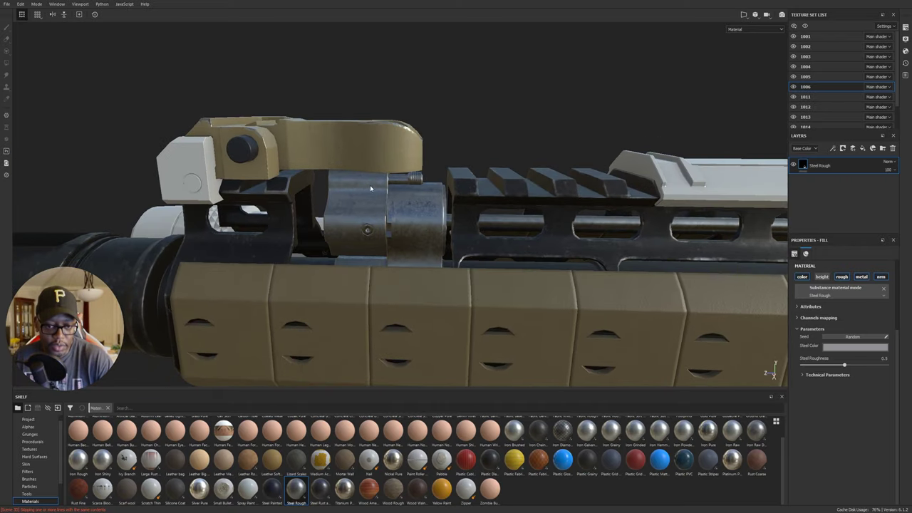
{"action": "left_click_drag", "start_coordinate": [406, 219], "coordinate": [440, 221], "text": "alt"}
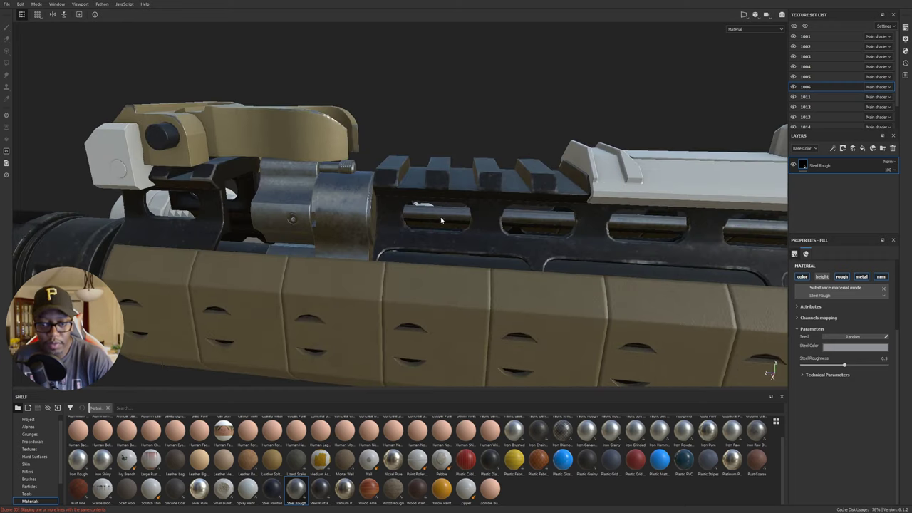
{"action": "middle_click_drag", "start_coordinate": [740, 227], "coordinate": [310, 192], "text": "alt"}
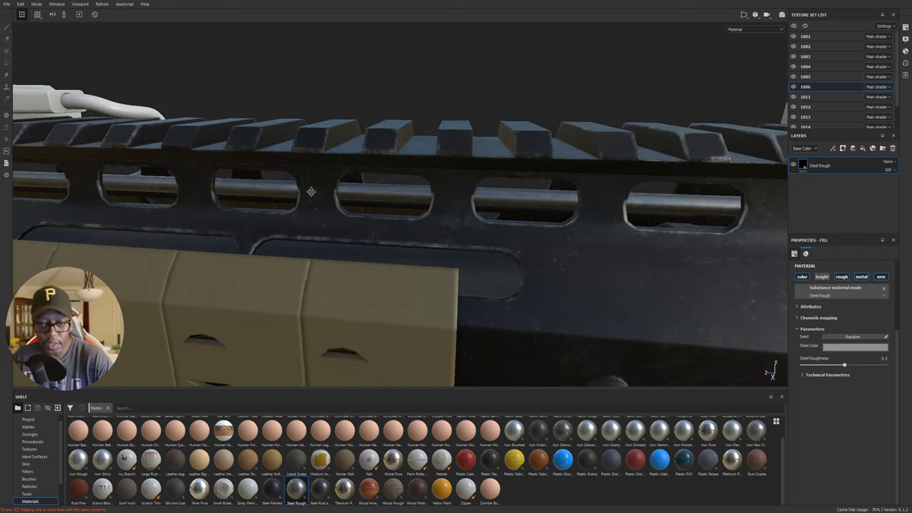
{"action": "middle_click_drag", "start_coordinate": [531, 188], "coordinate": [845, 187], "text": "alt"}
{"action": "middle_click_drag", "start_coordinate": [356, 193], "coordinate": [843, 205], "text": "alt"}
{"action": "middle_click_drag", "start_coordinate": [385, 192], "coordinate": [635, 196], "text": "alt"}
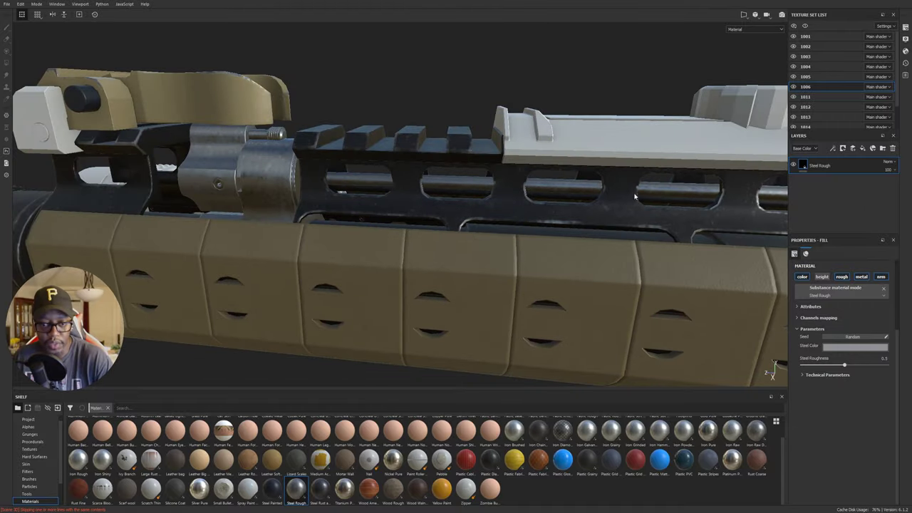
{"action": "middle_click_drag", "start_coordinate": [385, 188], "coordinate": [586, 194], "text": "alt"}
{"action": "scroll", "coordinate": [509, 196], "scroll_direction": "up", "scroll_amount": 2}
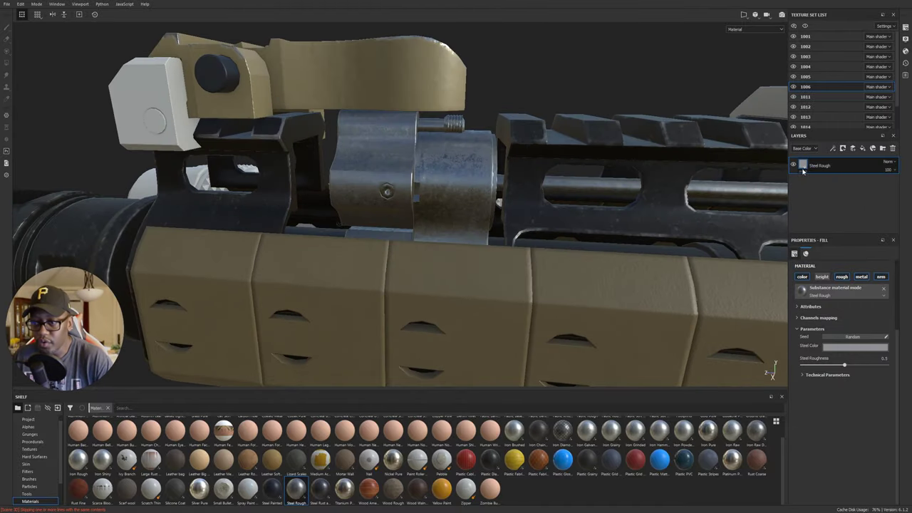
- Rename the Steel Rough layer as Gas Tube
{"action": "double_click", "coordinate": [851, 166]}
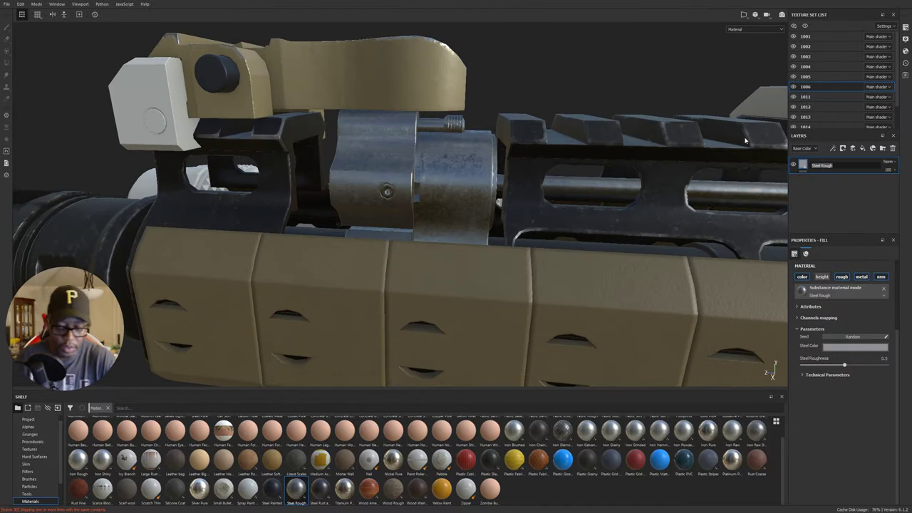
{"action": "type", "text": "Gal"}
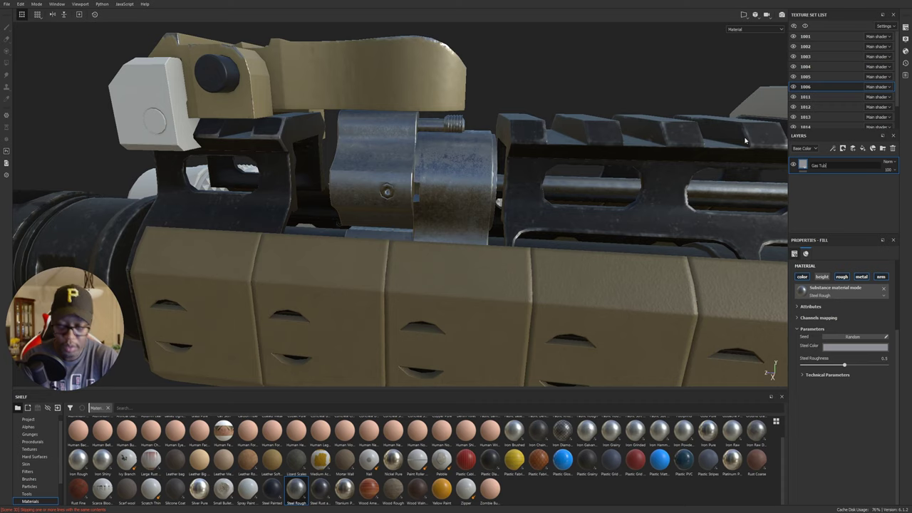
{"action": "key", "text": "Return"}
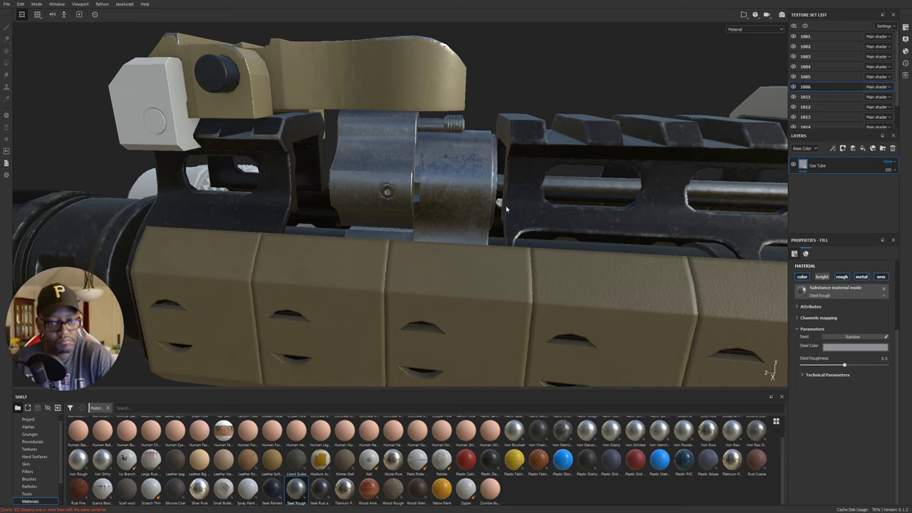
- Add a black mask to the Gas Tube layer and reveal only the gas tube mesh with Polygon Fill
{"action": "middle_click_drag", "start_coordinate": [711, 191], "coordinate": [639, 184], "text": "alt"}
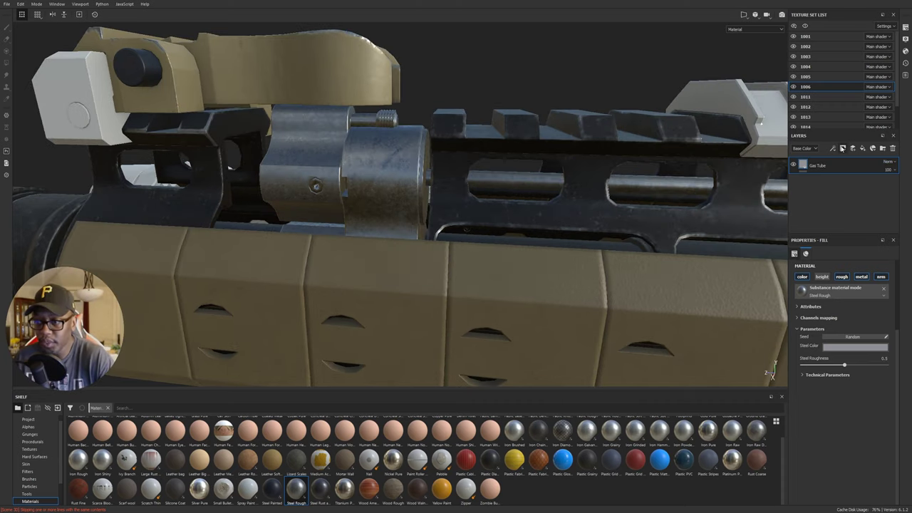
{"action": "left_click", "coordinate": [853, 148]}
{"action": "left_click", "coordinate": [848, 171]}
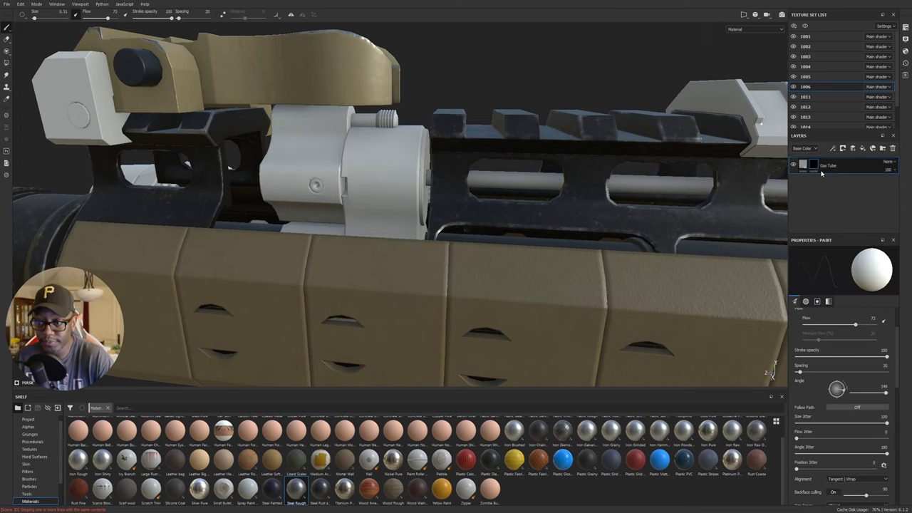
{"action": "key", "text": "4"}
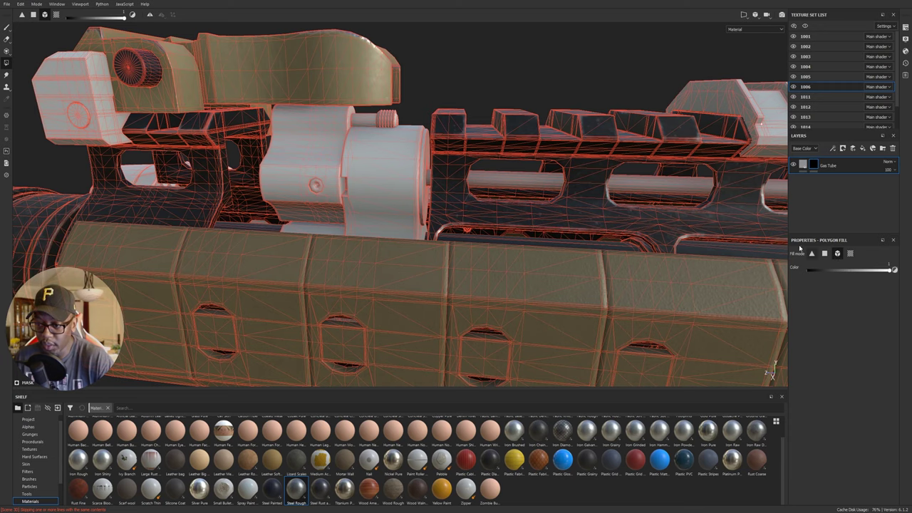
{"action": "left_click", "coordinate": [501, 182]}
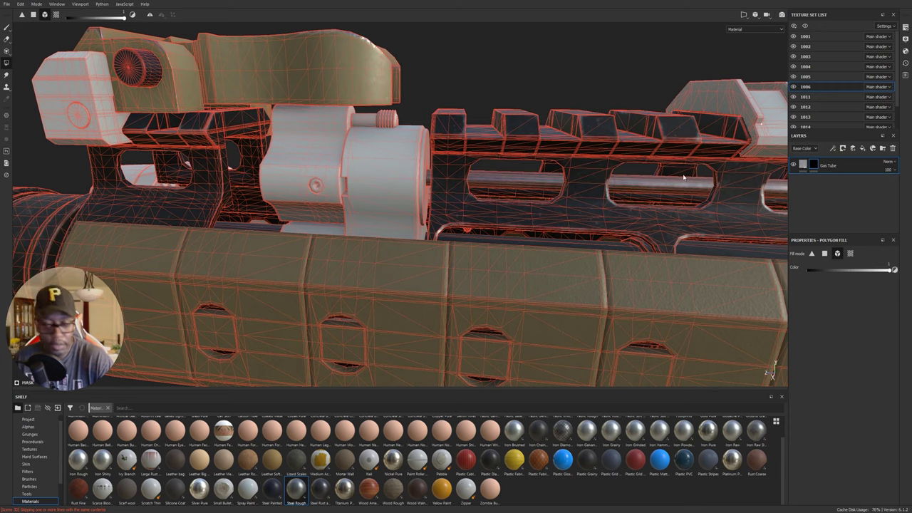
- Set the Gas Tube layer's Steel Roughness to 0.64
{"action": "left_click", "coordinate": [803, 166]}
{"action": "middle_click_drag", "start_coordinate": [749, 203], "coordinate": [463, 214], "text": "alt"}
{"action": "scroll", "coordinate": [638, 205], "scroll_direction": "down", "scroll_amount": 3}
{"action": "scroll", "coordinate": [477, 214], "scroll_direction": "down", "scroll_amount": 3}
{"action": "middle_click_drag", "start_coordinate": [585, 179], "coordinate": [248, 180], "text": "alt"}
{"action": "left_click_drag", "start_coordinate": [248, 179], "coordinate": [411, 178], "text": "alt"}
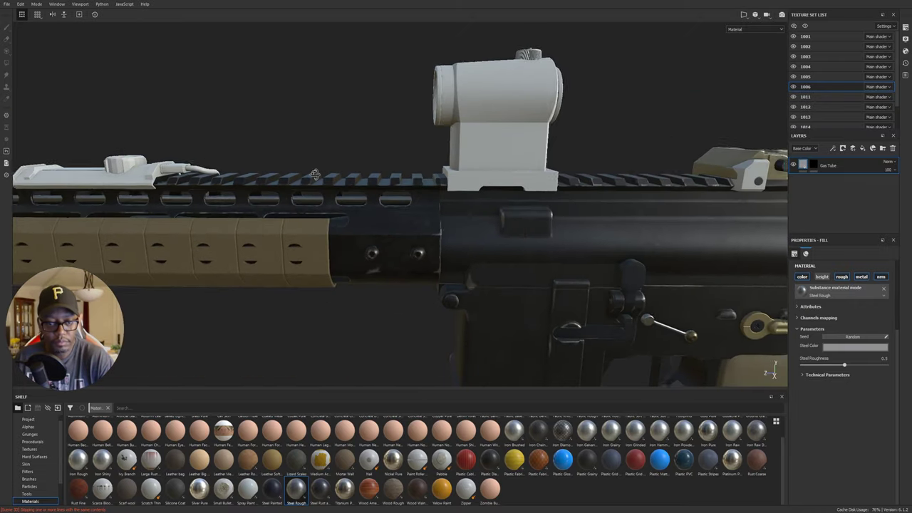
{"action": "middle_click_drag", "start_coordinate": [411, 178], "coordinate": [495, 173], "text": "alt"}
{"action": "right_click_drag", "start_coordinate": [496, 173], "coordinate": [702, 207], "text": "alt"}
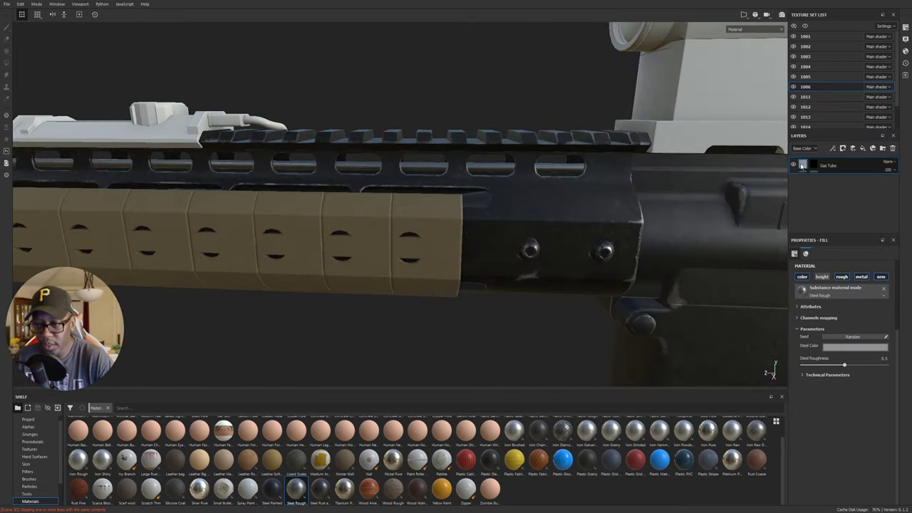
{"action": "left_click_drag", "start_coordinate": [846, 367], "coordinate": [858, 365]}
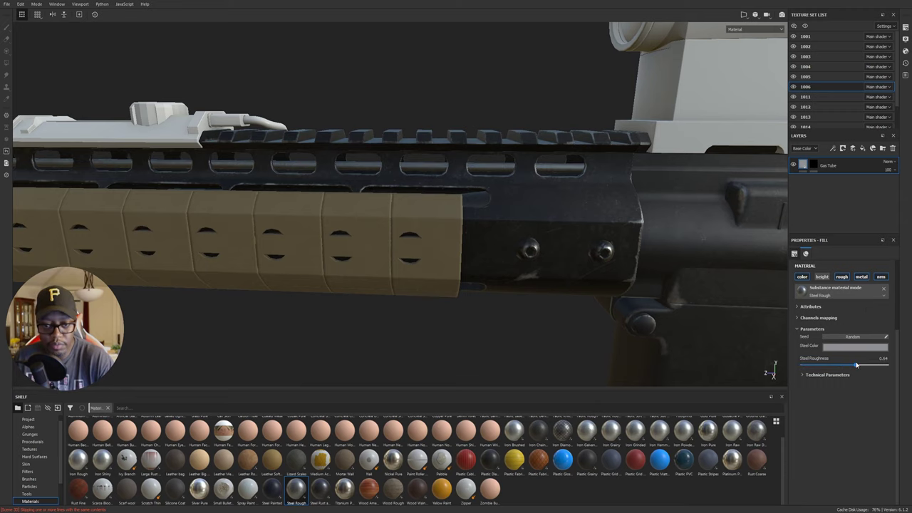
- Examine the rougher gas tube through the handguard slots, along with the gas block and front sight area
{"action": "middle_click_drag", "start_coordinate": [449, 179], "coordinate": [753, 184], "text": "alt"}
{"action": "middle_click_drag", "start_coordinate": [457, 212], "coordinate": [735, 216], "text": "alt"}
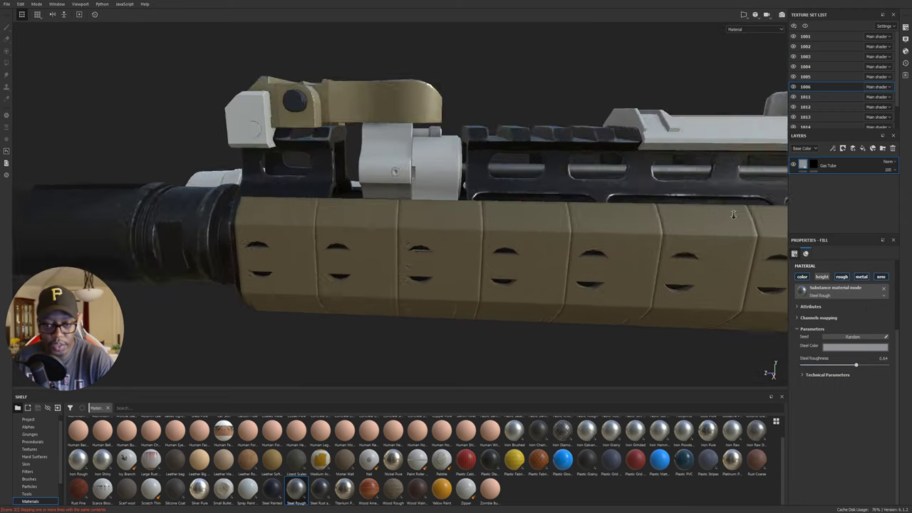
{"action": "right_click_drag", "start_coordinate": [488, 165], "coordinate": [535, 162], "text": "alt"}
{"action": "left_click_drag", "start_coordinate": [535, 161], "coordinate": [452, 185], "text": "alt"}
{"action": "middle_click_drag", "start_coordinate": [452, 185], "coordinate": [377, 178], "text": "alt"}
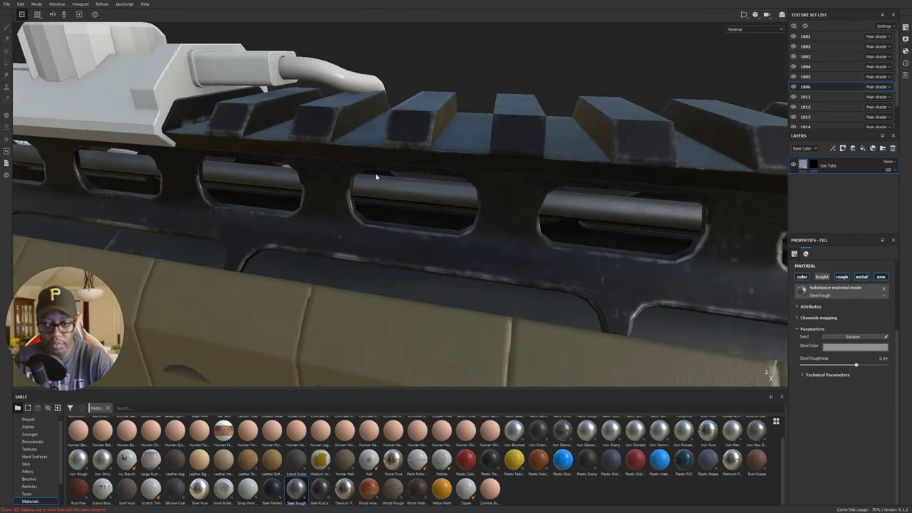
{"action": "right_click_drag", "start_coordinate": [377, 177], "coordinate": [397, 164], "text": "alt"}
{"action": "left_click_drag", "start_coordinate": [397, 164], "coordinate": [611, 168], "text": "alt"}
{"action": "right_click_drag", "start_coordinate": [611, 168], "coordinate": [628, 175], "text": "alt"}
{"action": "left_click_drag", "start_coordinate": [627, 174], "coordinate": [492, 194], "text": "alt"}
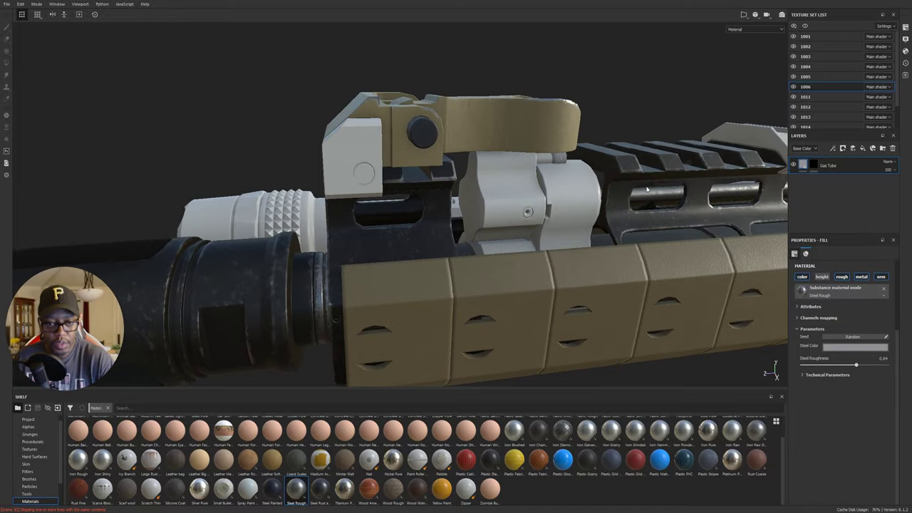
{"action": "left_click_drag", "start_coordinate": [422, 172], "coordinate": [394, 179], "text": "alt"}
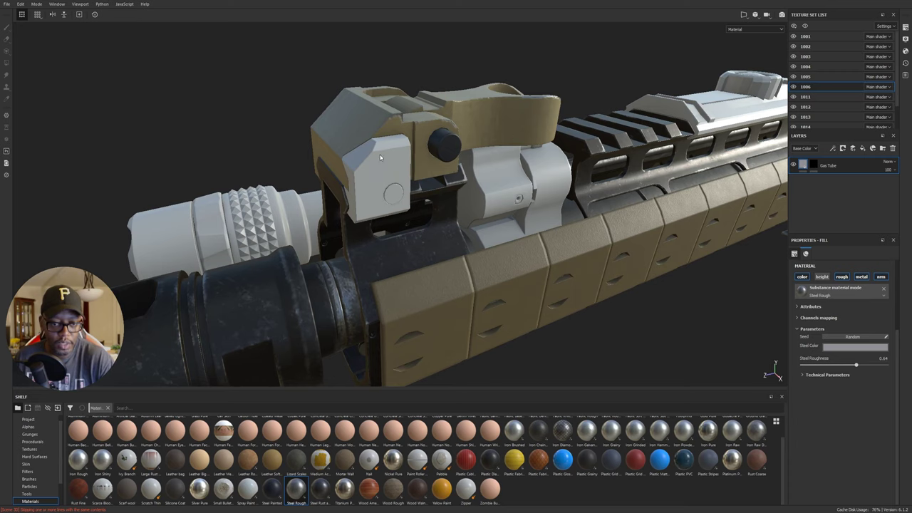
- Add the front sight's untextured side block to the Metal Parts folder mask in texture set 1003
{"action": "right_click", "coordinate": [380, 157], "text": "ctrl+alt"}
{"action": "middle_click_drag", "start_coordinate": [394, 169], "coordinate": [465, 187], "text": "alt"}
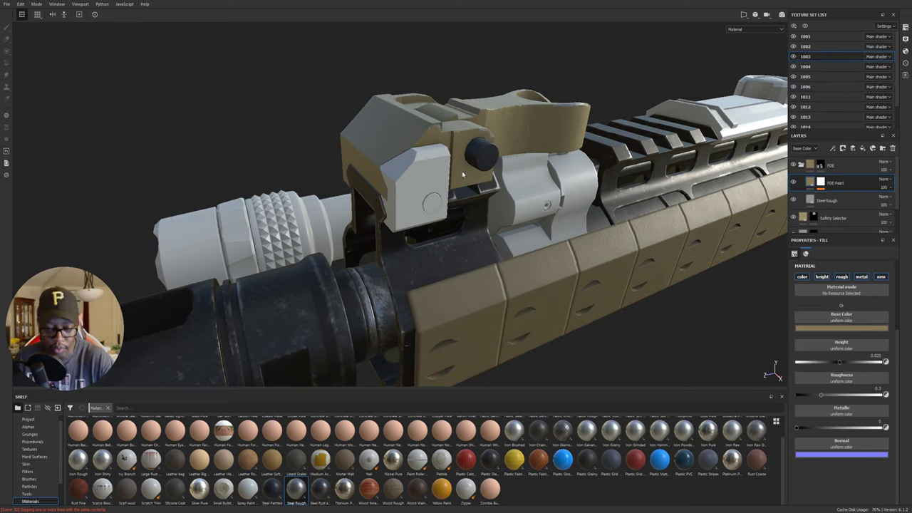
{"action": "scroll", "coordinate": [860, 203], "scroll_direction": "down", "scroll_amount": 2}
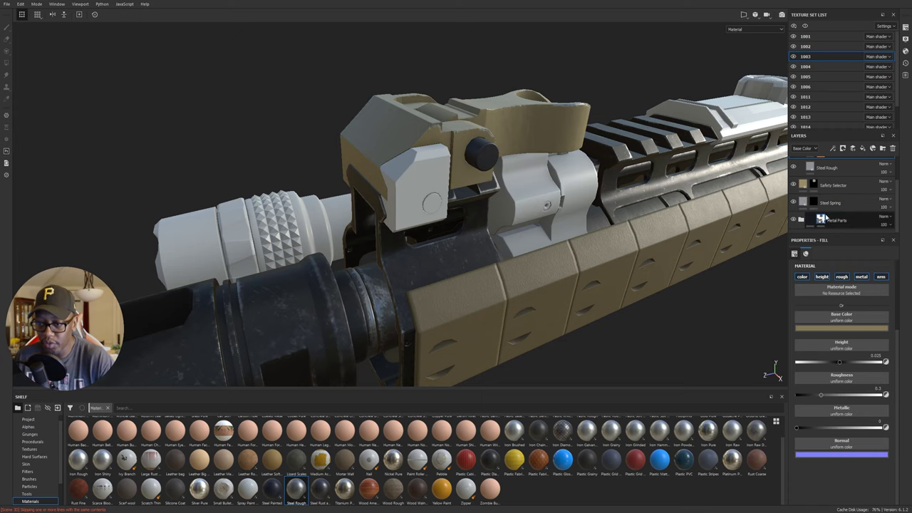
{"action": "left_click", "coordinate": [822, 220]}
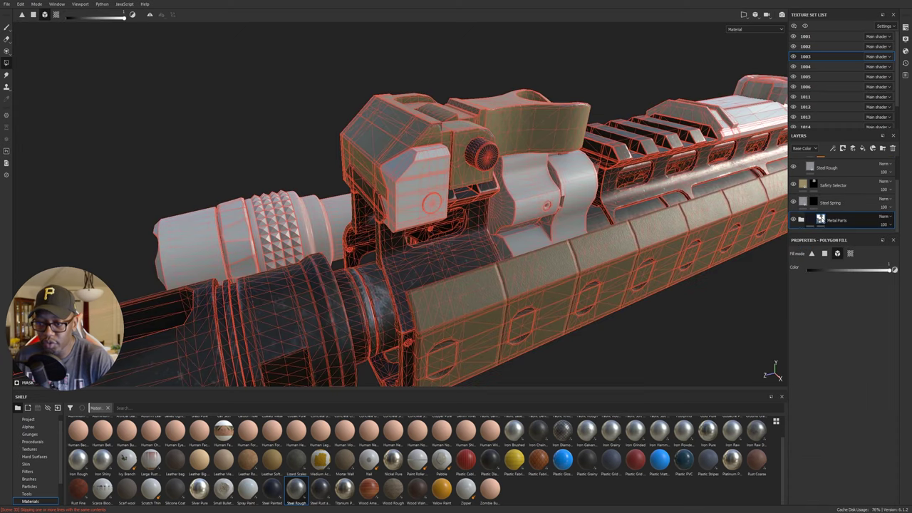
{"action": "left_click", "coordinate": [395, 184]}
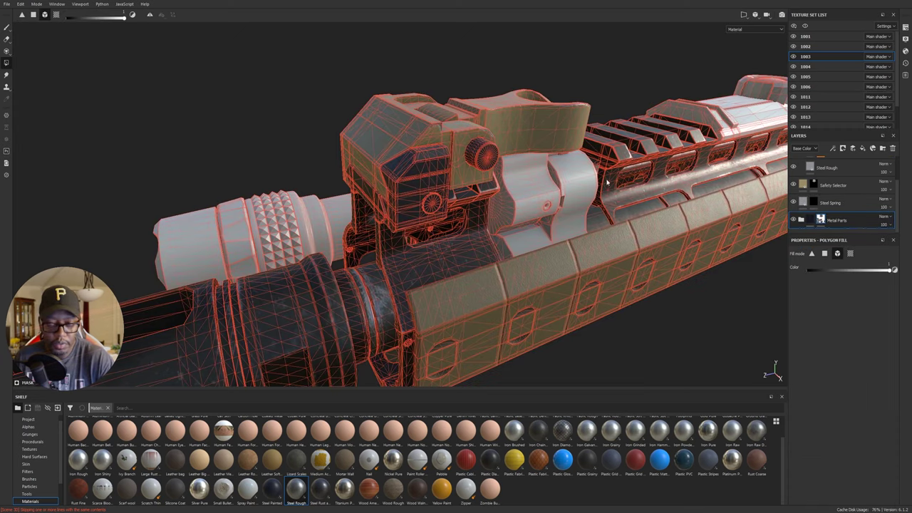
- Add the rear sight's untextured side block to the Metal Parts mask and leave mask editing
{"action": "middle_click_drag", "start_coordinate": [607, 182], "coordinate": [143, 214], "text": "alt"}
{"action": "scroll", "coordinate": [598, 206], "scroll_direction": "up", "scroll_amount": 5}
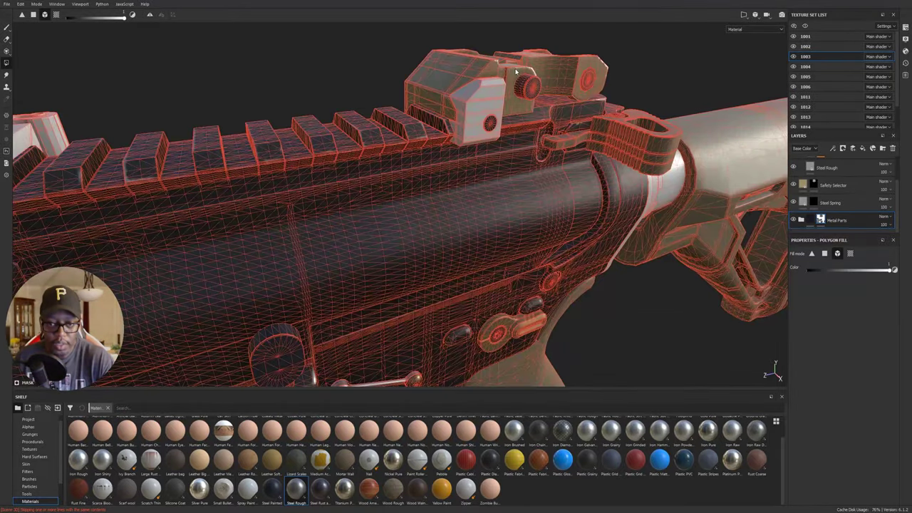
{"action": "left_click", "coordinate": [474, 97]}
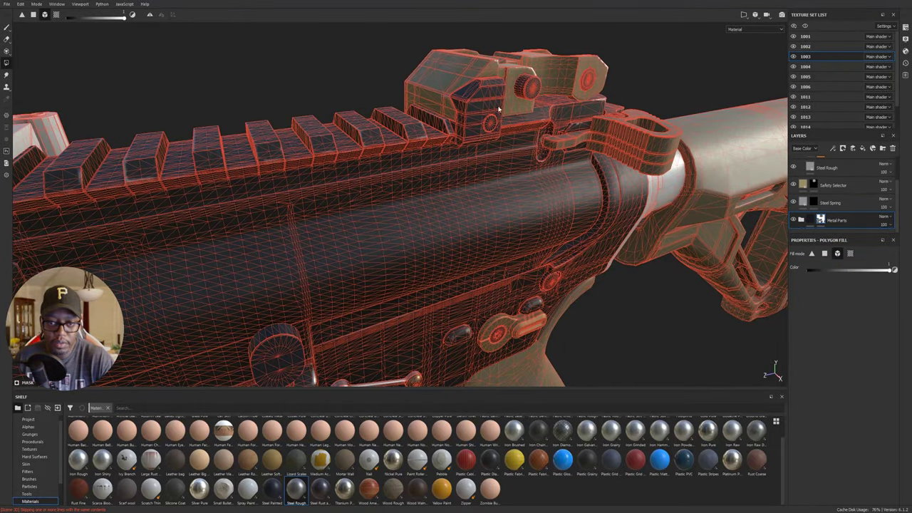
{"action": "left_click", "coordinate": [811, 221]}
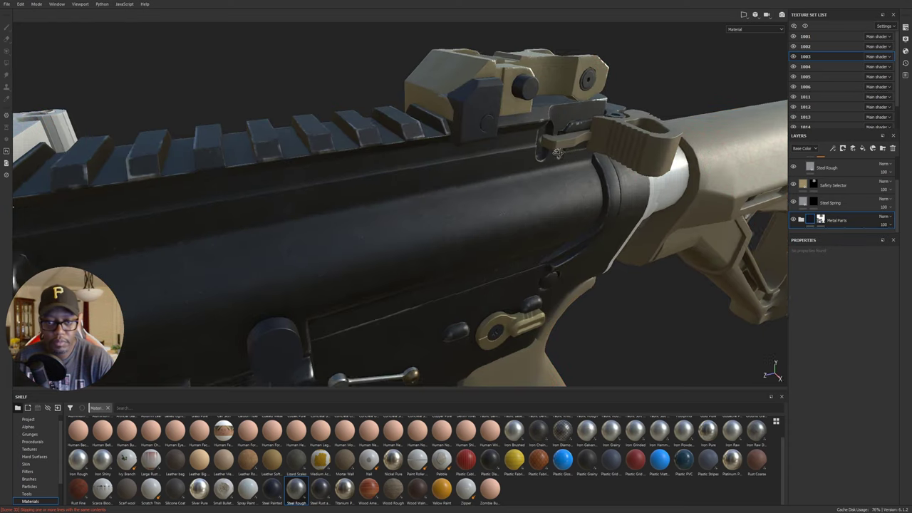
- Add the untextured round base of the front sight post to the Metal Parts mask in set 1003 and leave mask editing
{"action": "left_click_drag", "start_coordinate": [497, 141], "coordinate": [406, 155], "text": "alt"}
{"action": "middle_click_drag", "start_coordinate": [499, 148], "coordinate": [654, 215], "text": "alt"}
{"action": "left_click_drag", "start_coordinate": [655, 216], "coordinate": [714, 173], "text": "alt"}
{"action": "scroll", "coordinate": [538, 167], "scroll_direction": "down", "scroll_amount": 3}
{"action": "middle_click_drag", "start_coordinate": [560, 165], "coordinate": [689, 163], "text": "alt"}
{"action": "middle_click_drag", "start_coordinate": [248, 172], "coordinate": [483, 173], "text": "alt"}
{"action": "left_click_drag", "start_coordinate": [483, 172], "coordinate": [543, 223], "text": "alt"}
{"action": "left_click", "coordinate": [821, 219]}
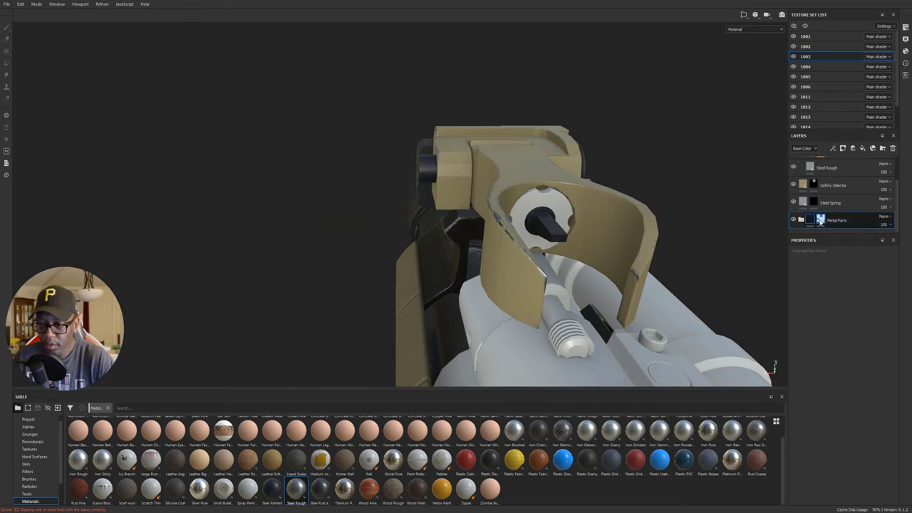
{"action": "left_click", "coordinate": [561, 208]}
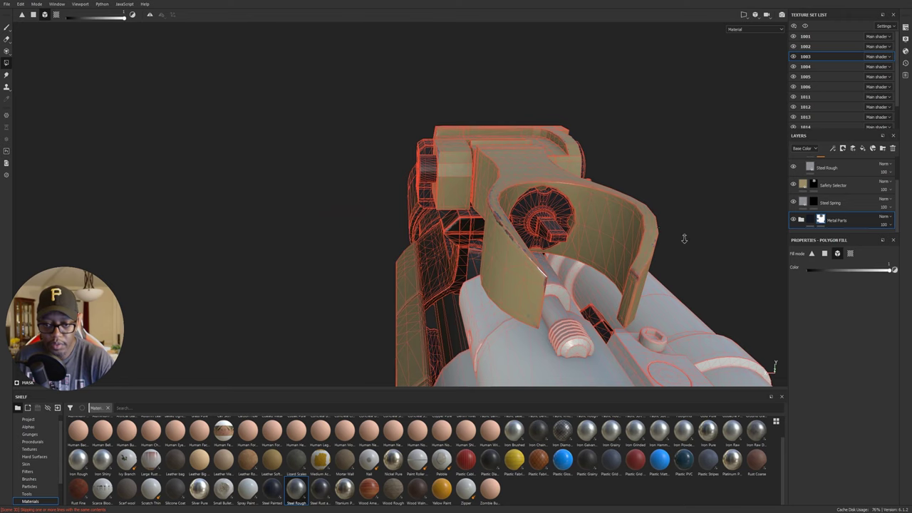
{"action": "scroll", "coordinate": [684, 238], "scroll_direction": "down", "scroll_amount": 5}
{"action": "left_click_drag", "start_coordinate": [292, 150], "coordinate": [385, 198], "text": "alt"}
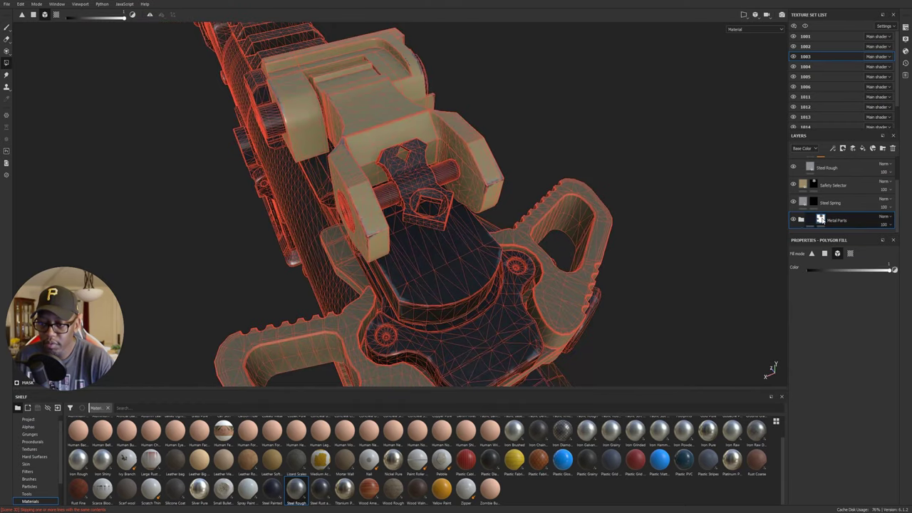
{"action": "left_click", "coordinate": [811, 220]}
- Examine the whole rifle, the handguard, receiver and trigger area, and the magazine well's interior for untextured parts
{"action": "left_click_drag", "start_coordinate": [575, 126], "coordinate": [370, 122], "text": "alt"}
{"action": "middle_click_drag", "start_coordinate": [370, 122], "coordinate": [218, 116], "text": "alt"}
{"action": "scroll", "coordinate": [542, 214], "scroll_direction": "down", "scroll_amount": 2}
{"action": "middle_click_drag", "start_coordinate": [527, 220], "coordinate": [574, 217], "text": "alt"}
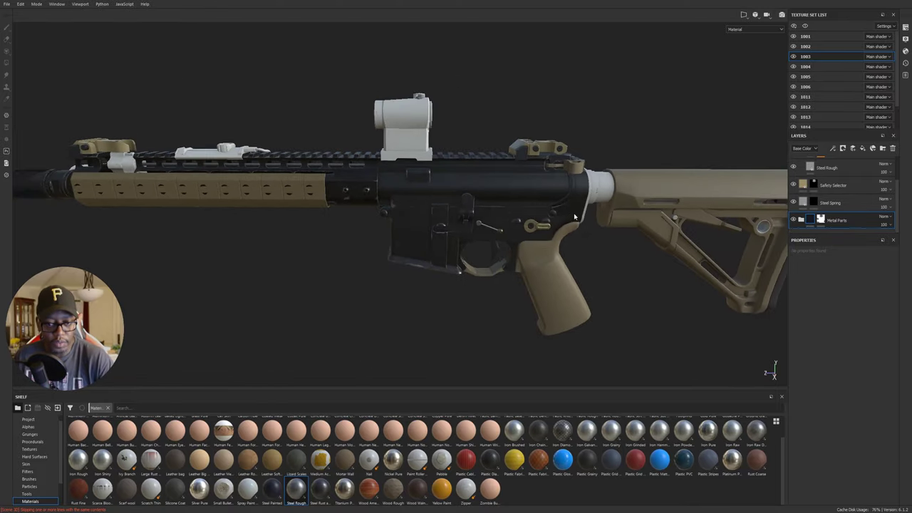
{"action": "scroll", "coordinate": [550, 202], "scroll_direction": "down", "scroll_amount": 3}
{"action": "left_click_drag", "start_coordinate": [403, 171], "coordinate": [509, 133], "text": "alt"}
{"action": "middle_click_drag", "start_coordinate": [351, 238], "coordinate": [451, 158], "text": "alt"}
{"action": "right_click_drag", "start_coordinate": [451, 157], "coordinate": [674, 211], "text": "alt"}
{"action": "middle_click_drag", "start_coordinate": [475, 144], "coordinate": [470, 175], "text": "alt"}
{"action": "right_click_drag", "start_coordinate": [471, 175], "coordinate": [510, 208], "text": "alt"}
{"action": "left_click_drag", "start_coordinate": [511, 208], "coordinate": [468, 138], "text": "alt"}
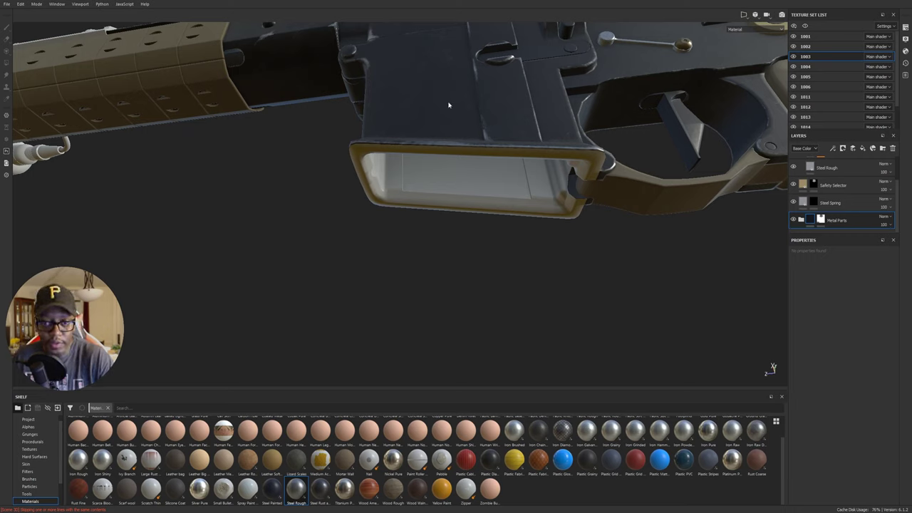
{"action": "left_click_drag", "start_coordinate": [444, 94], "coordinate": [451, 179], "text": "alt"}
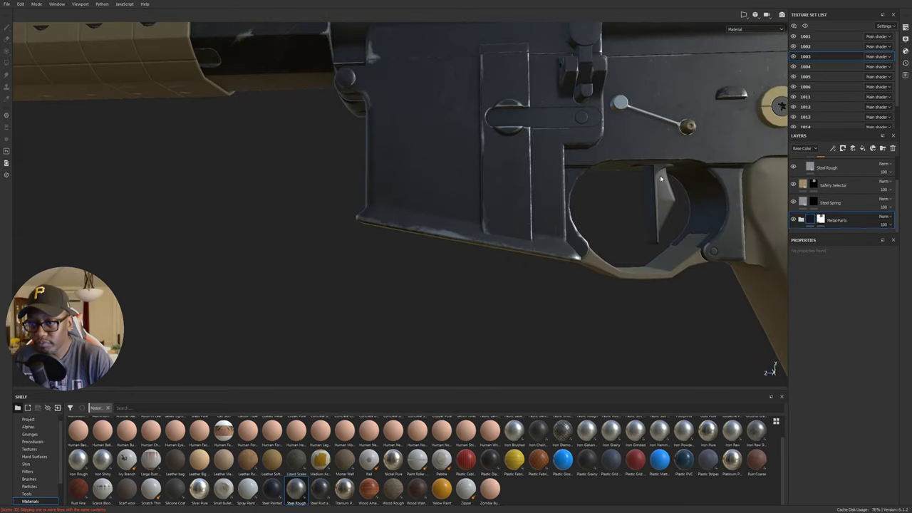
{"action": "scroll", "coordinate": [834, 192], "scroll_direction": "up", "scroll_amount": 2}
- Copy the Gun Metal folder of texture set 1014
{"action": "left_click", "coordinate": [803, 168]}
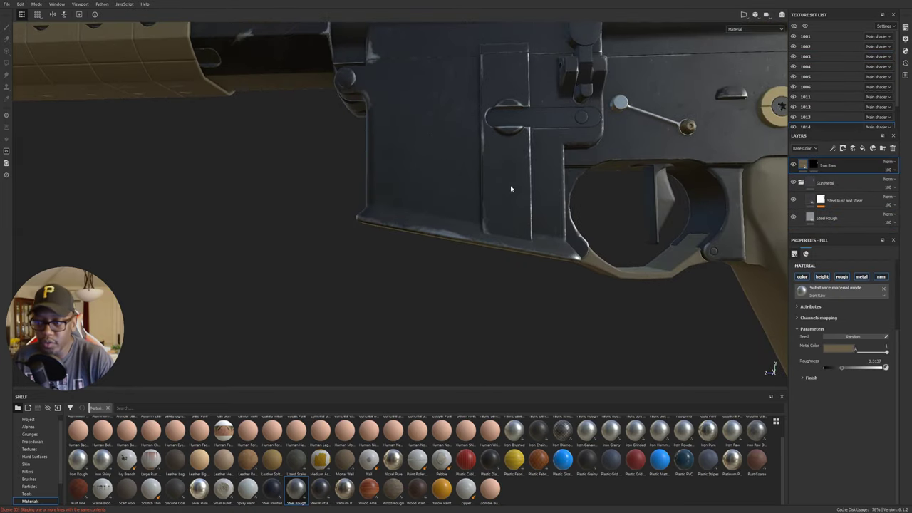
{"action": "left_click", "coordinate": [830, 186]}
{"action": "right_click", "coordinate": [831, 187]}
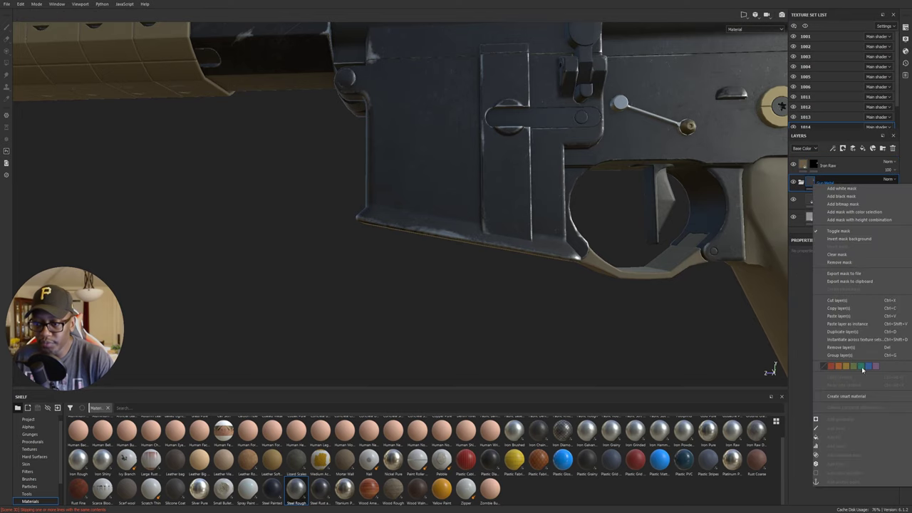
{"action": "left_click", "coordinate": [842, 310]}
- Open the Gun Metal mask of texture set 1013 and check the magazine well by toggling the folder's and the set's visibility
{"action": "left_click_drag", "start_coordinate": [466, 229], "coordinate": [503, 146], "text": "alt"}
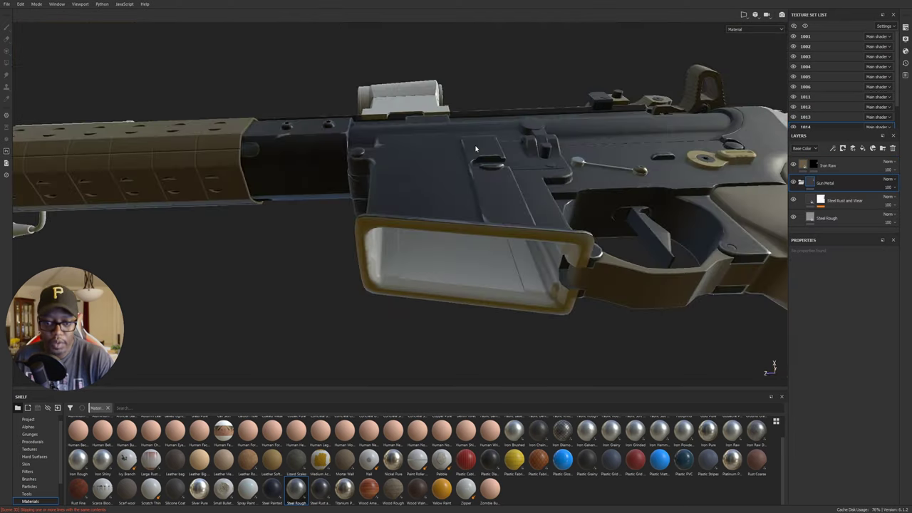
{"action": "middle_click_drag", "start_coordinate": [552, 275], "coordinate": [555, 181], "text": "alt"}
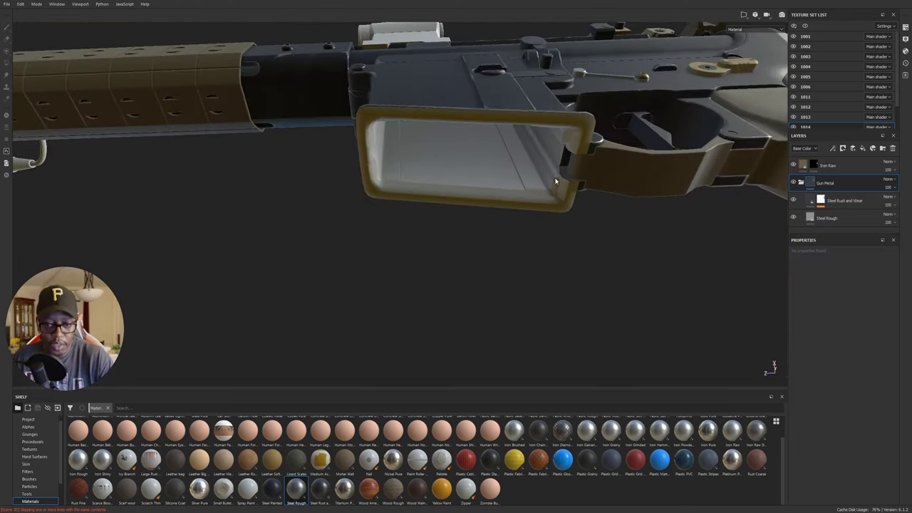
{"action": "right_click", "coordinate": [469, 166], "text": "ctrl+alt"}
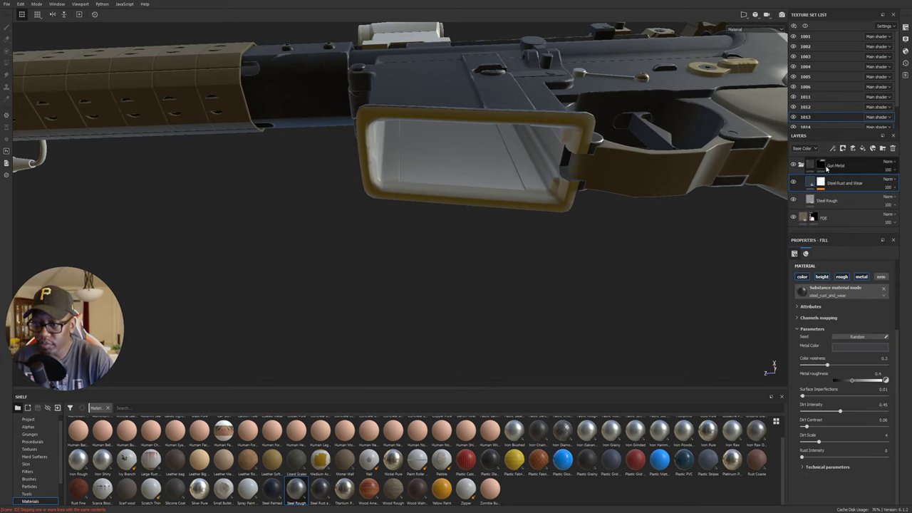
{"action": "left_click", "coordinate": [821, 165]}
{"action": "left_click_drag", "start_coordinate": [702, 167], "coordinate": [599, 196], "text": "alt"}
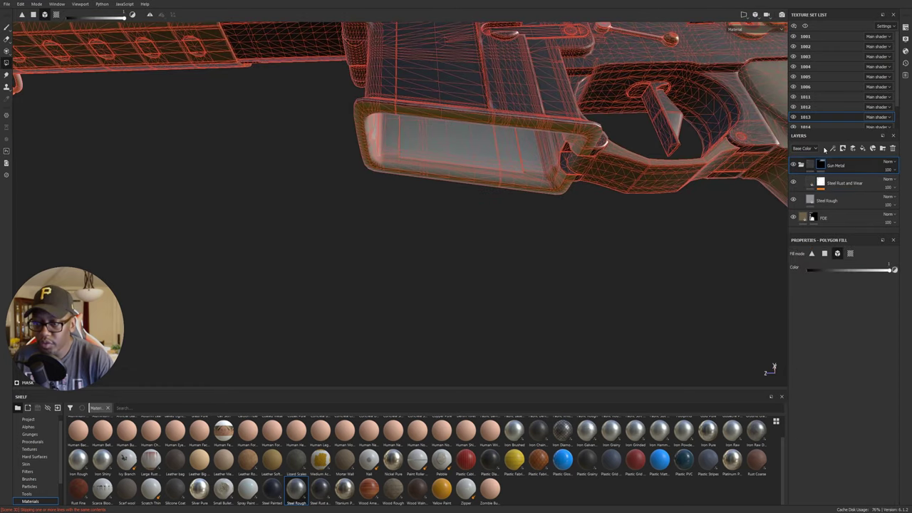
{"action": "left_click", "coordinate": [794, 165]}
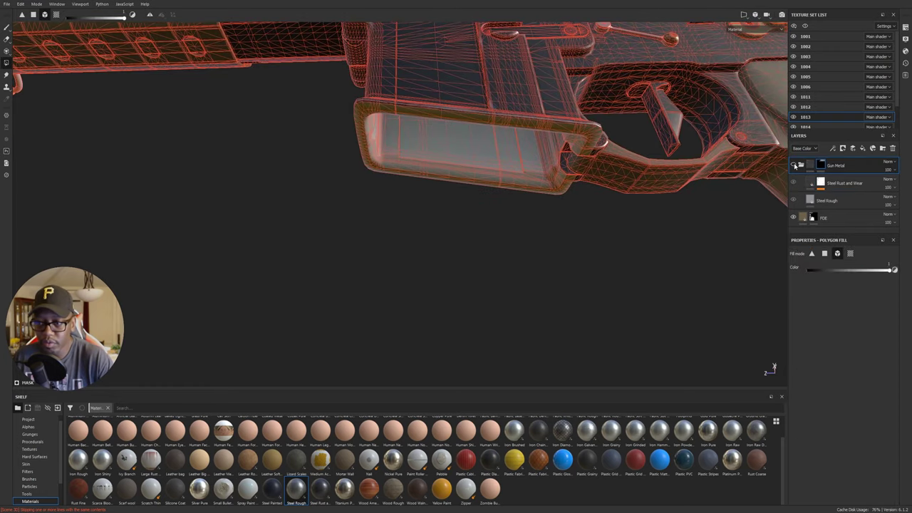
{"action": "left_click", "coordinate": [795, 165]}
{"action": "middle_click_drag", "start_coordinate": [682, 196], "coordinate": [650, 238], "text": "alt"}
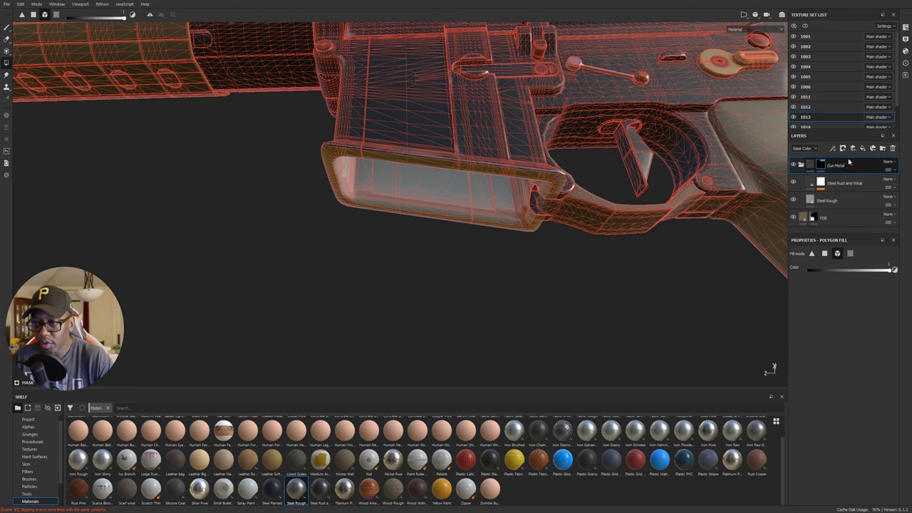
{"action": "left_click", "coordinate": [795, 118]}
{"action": "left_click", "coordinate": [795, 119]}
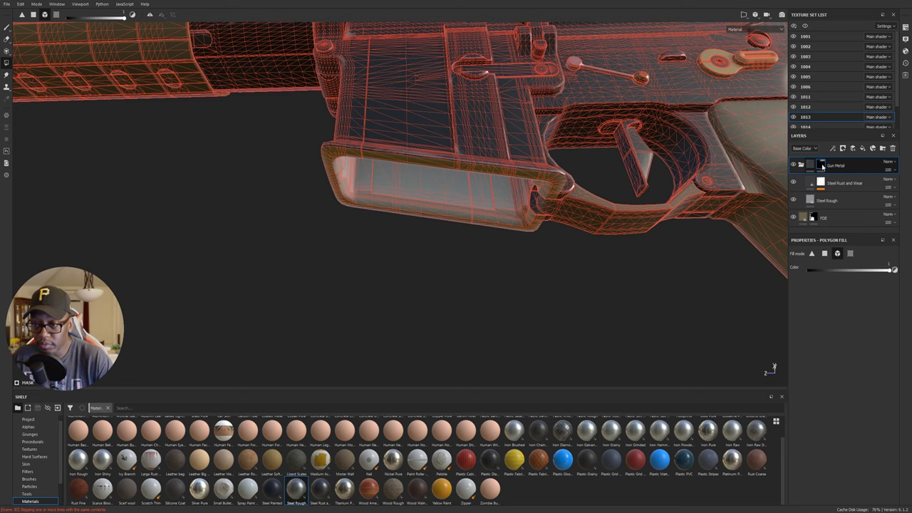
- Fill the magazine well's interior in set 1013's Gun Metal mask using UV chunk fill mode, and leave mask editing
{"action": "left_click", "coordinate": [821, 165]}
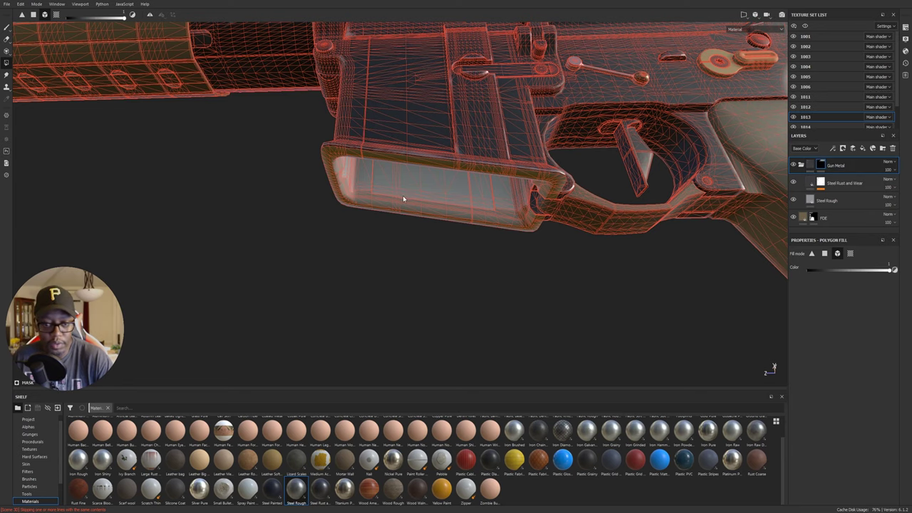
{"action": "left_click_drag", "start_coordinate": [412, 207], "coordinate": [433, 186], "text": "alt"}
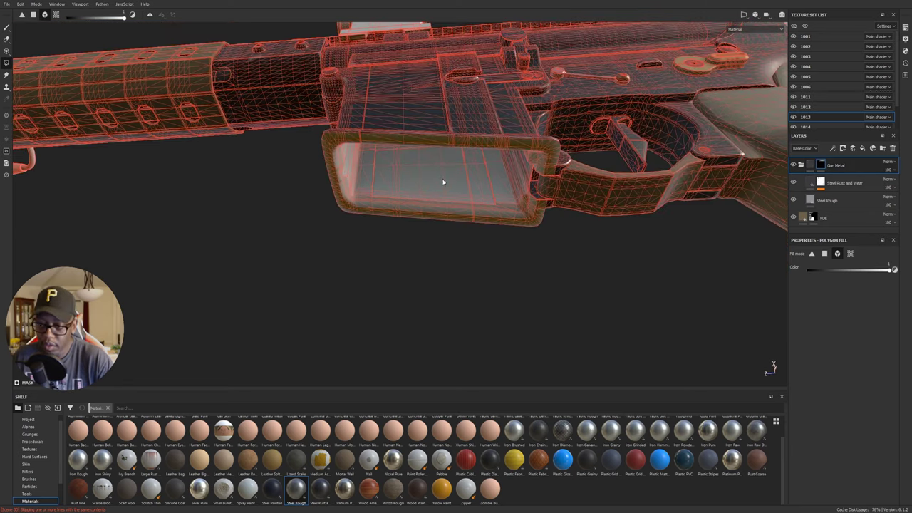
{"action": "left_click", "coordinate": [853, 255]}
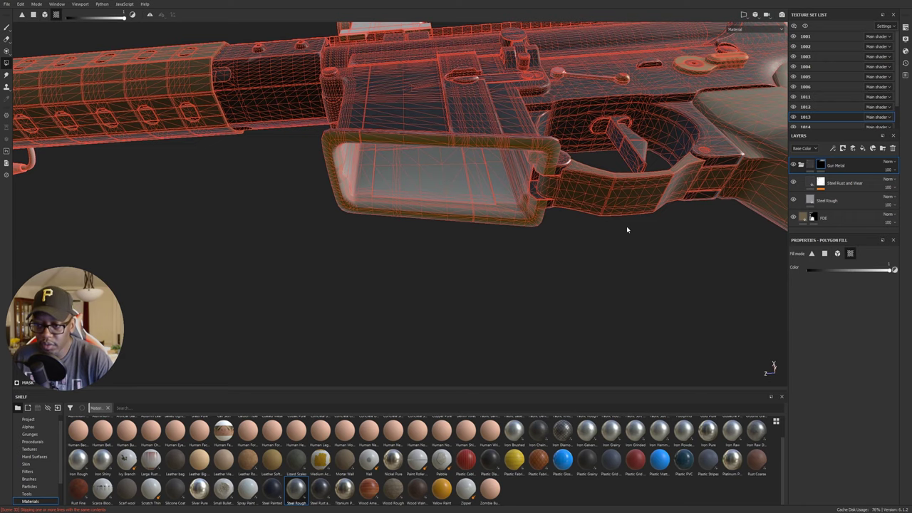
{"action": "left_click_drag", "start_coordinate": [421, 180], "coordinate": [439, 201], "text": "alt"}
{"action": "left_click_drag", "start_coordinate": [681, 223], "coordinate": [750, 170], "text": "alt"}
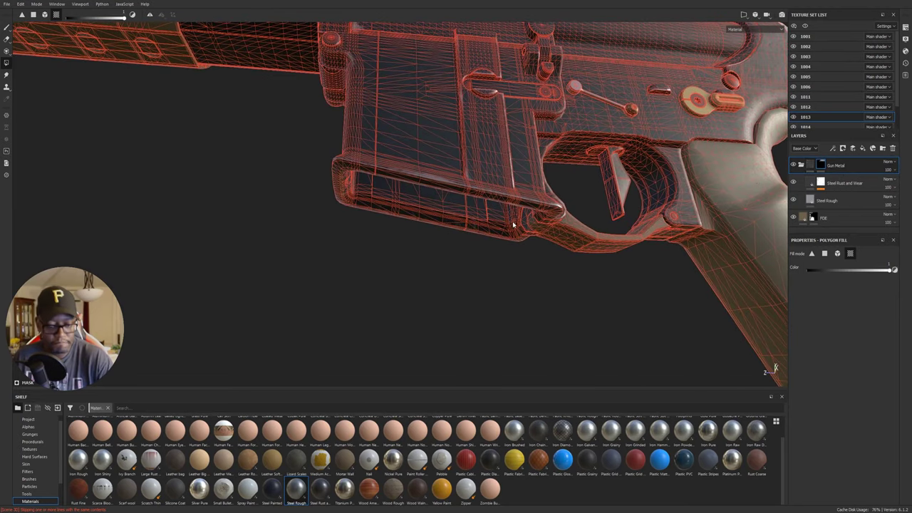
{"action": "left_click", "coordinate": [810, 166]}
- Check the magazine well and the whole rifle from the side, and save the project
{"action": "left_click_drag", "start_coordinate": [488, 235], "coordinate": [732, 136], "text": "alt"}
{"action": "left_click_drag", "start_coordinate": [475, 253], "coordinate": [558, 225], "text": "alt"}
{"action": "right_click_drag", "start_coordinate": [558, 225], "coordinate": [318, 156], "text": "alt"}
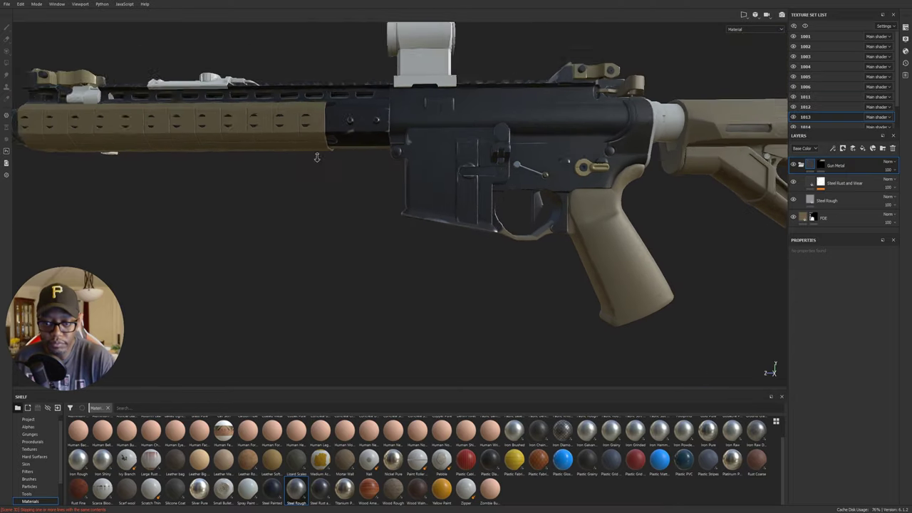
{"action": "left_click_drag", "start_coordinate": [318, 156], "coordinate": [423, 214], "text": "alt"}
{"action": "right_click_drag", "start_coordinate": [424, 213], "coordinate": [359, 207], "text": "alt"}
{"action": "middle_click_drag", "start_coordinate": [359, 207], "coordinate": [404, 209], "text": "alt"}
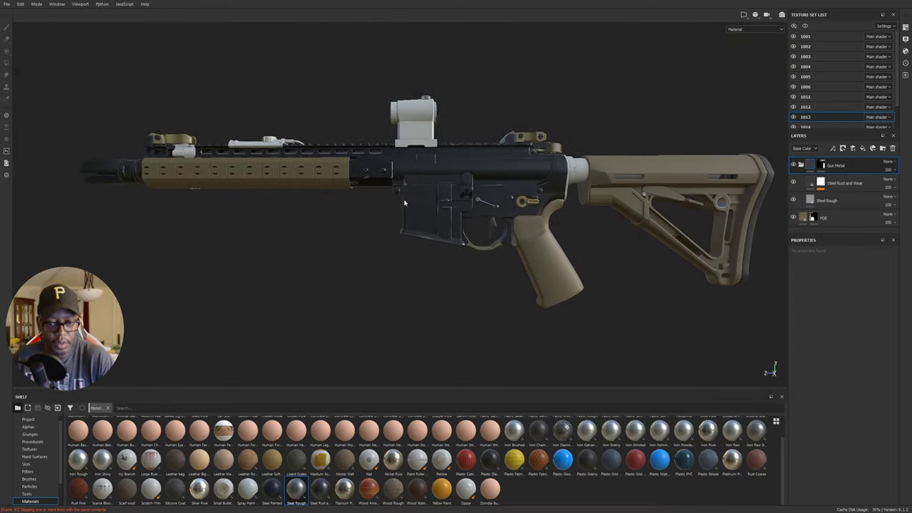
{"action": "key", "text": "ctrl+s"}
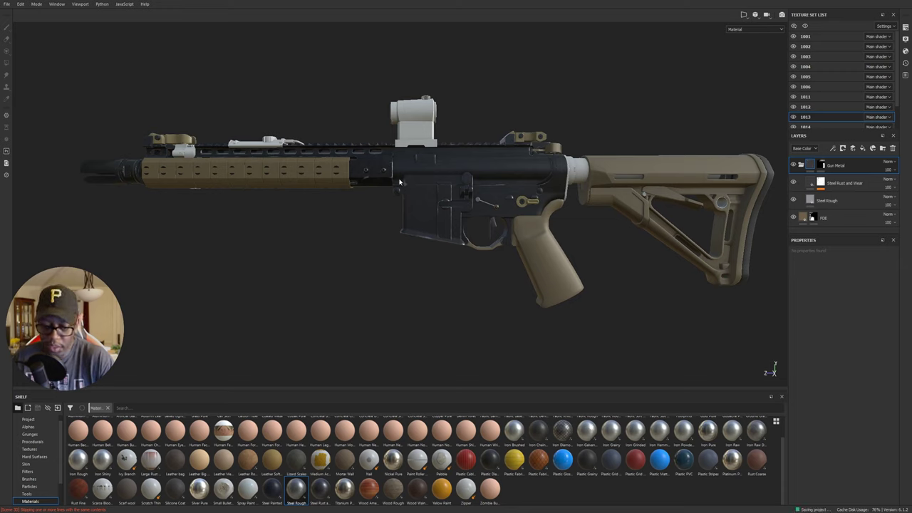